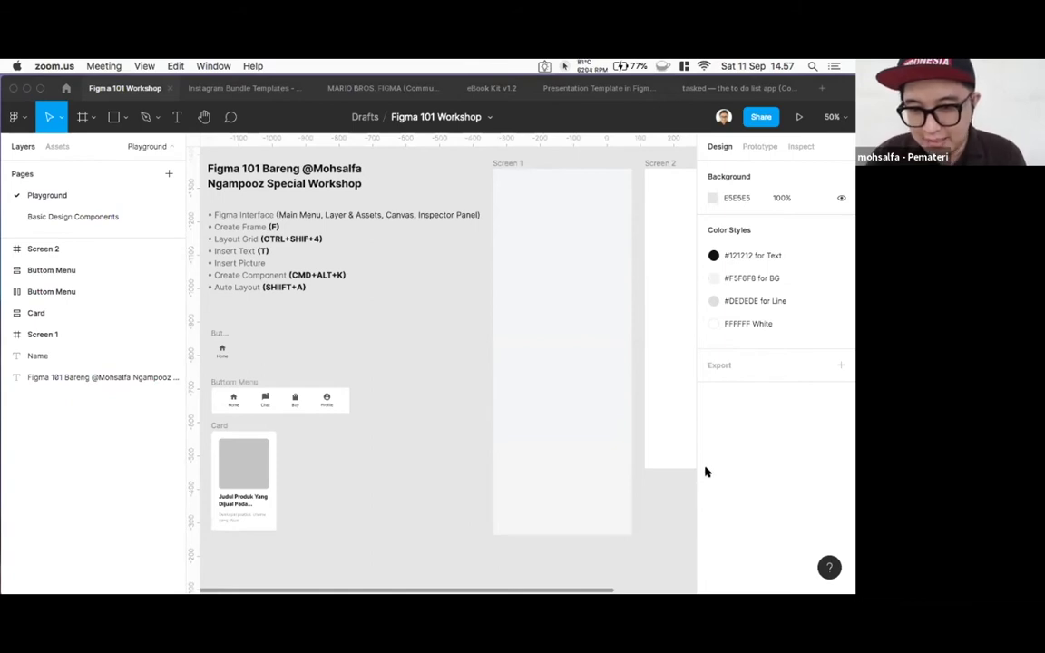
{"action": "left_click", "coordinate": [453, 334]}
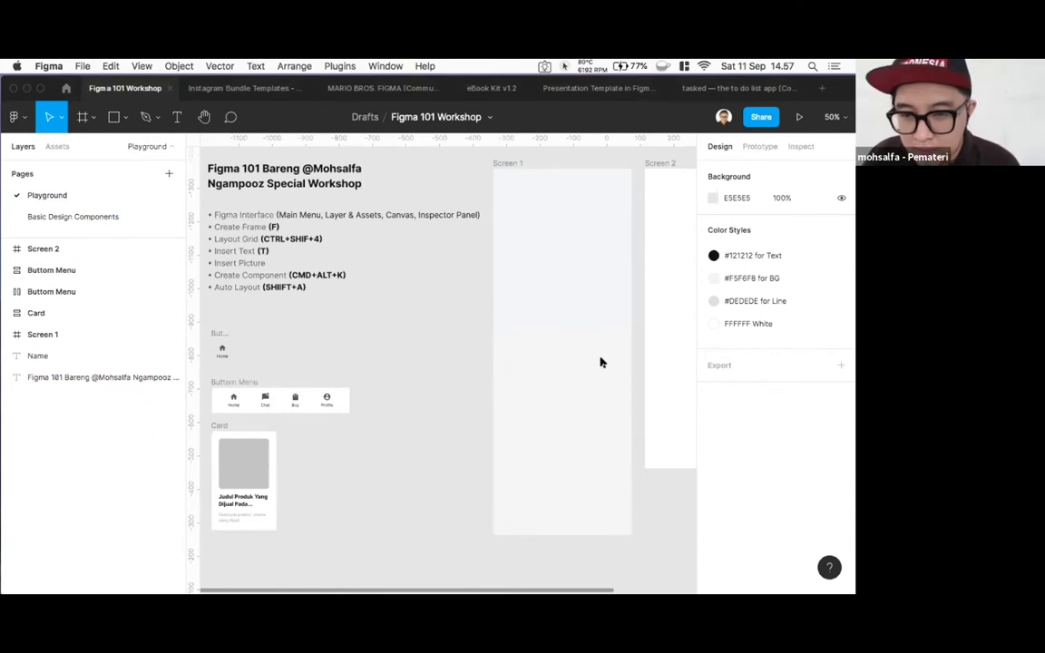
{"action": "left_click", "coordinate": [541, 348]}
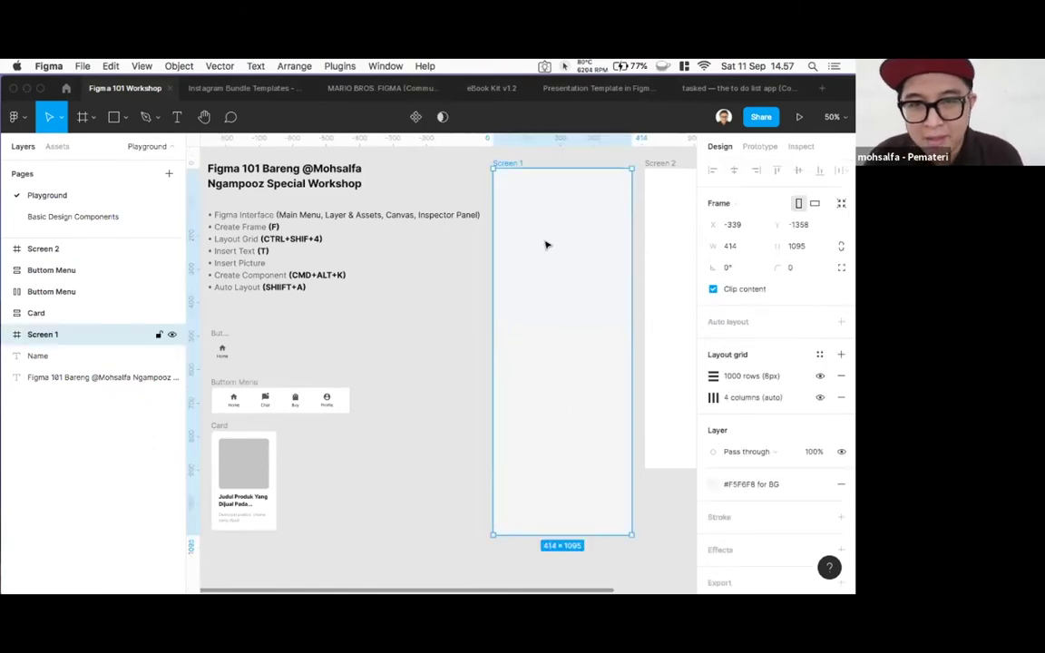
{"action": "key", "text": "Escape"}
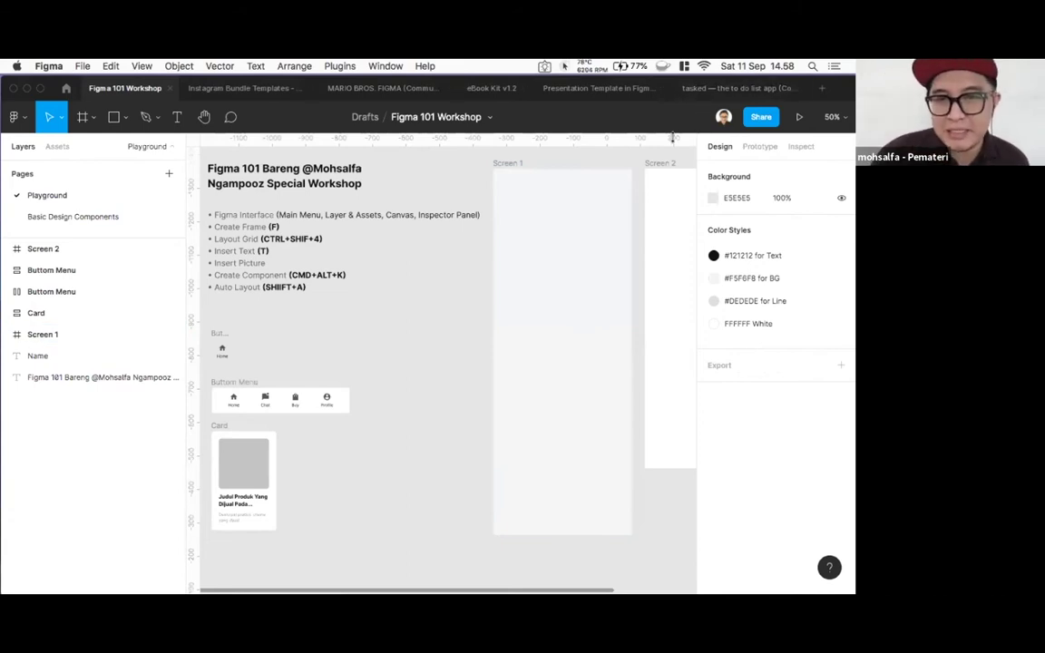
- Open the Instagram Bundle Templates file and examine the post designs on its UI page
{"action": "left_click", "coordinate": [230, 88]}
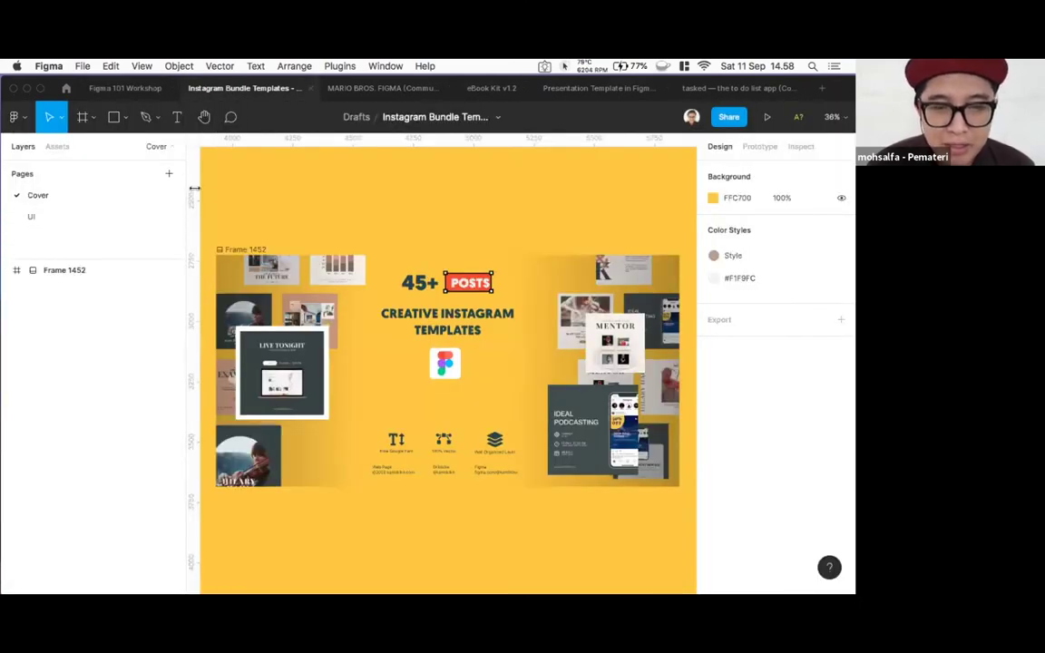
{"action": "scroll", "coordinate": [608, 308], "scroll_direction": "down", "scroll_amount": 5}
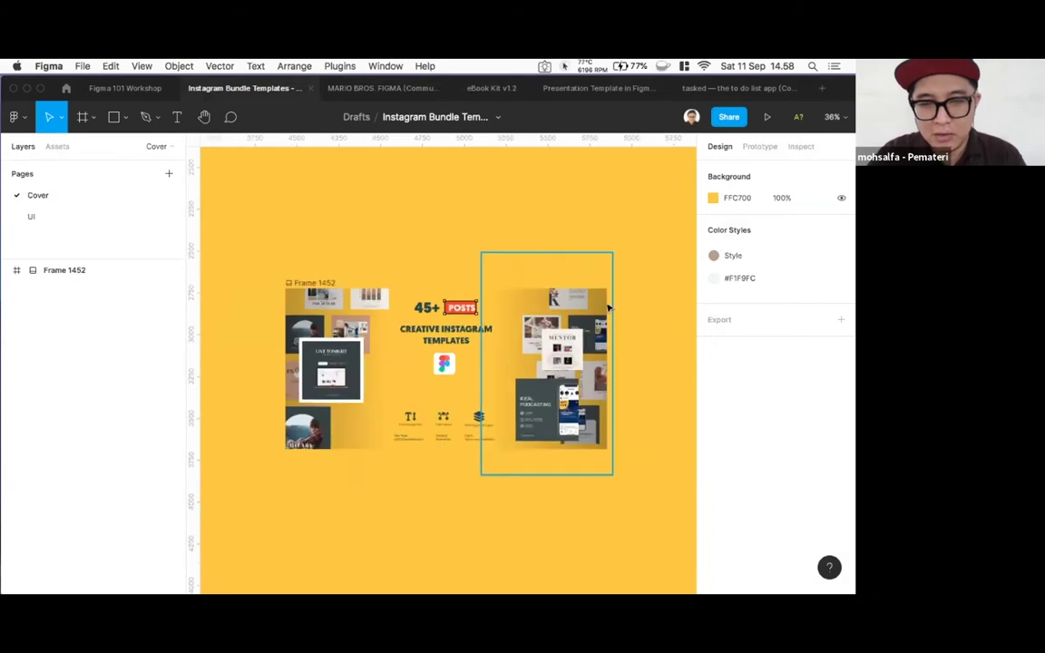
{"action": "scroll", "coordinate": [608, 308], "scroll_direction": "up", "scroll_amount": 3}
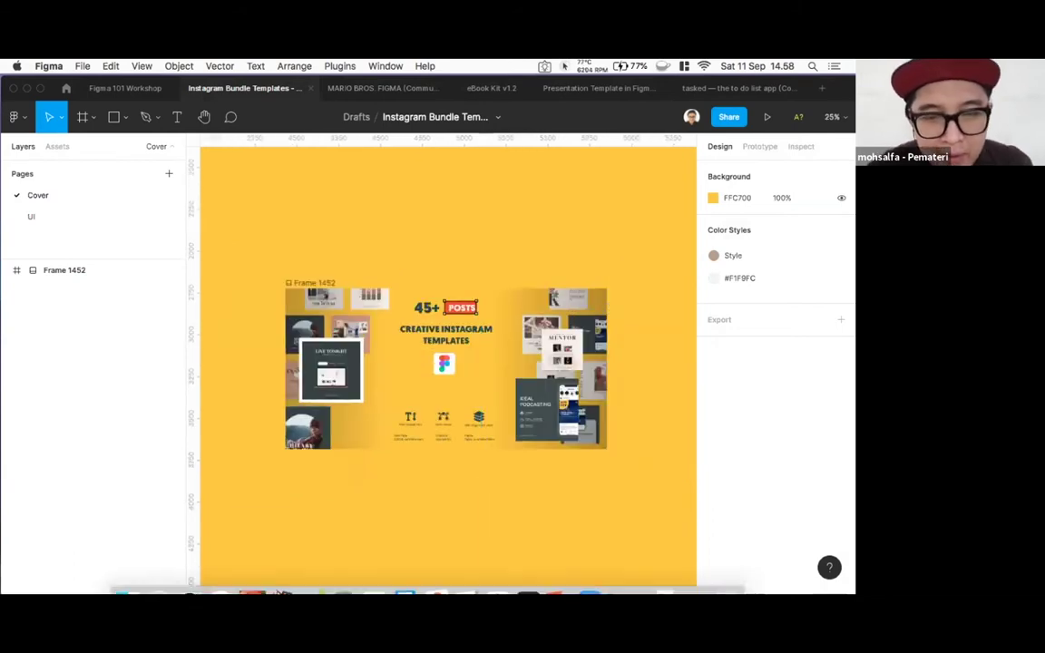
{"action": "left_click", "coordinate": [31, 216]}
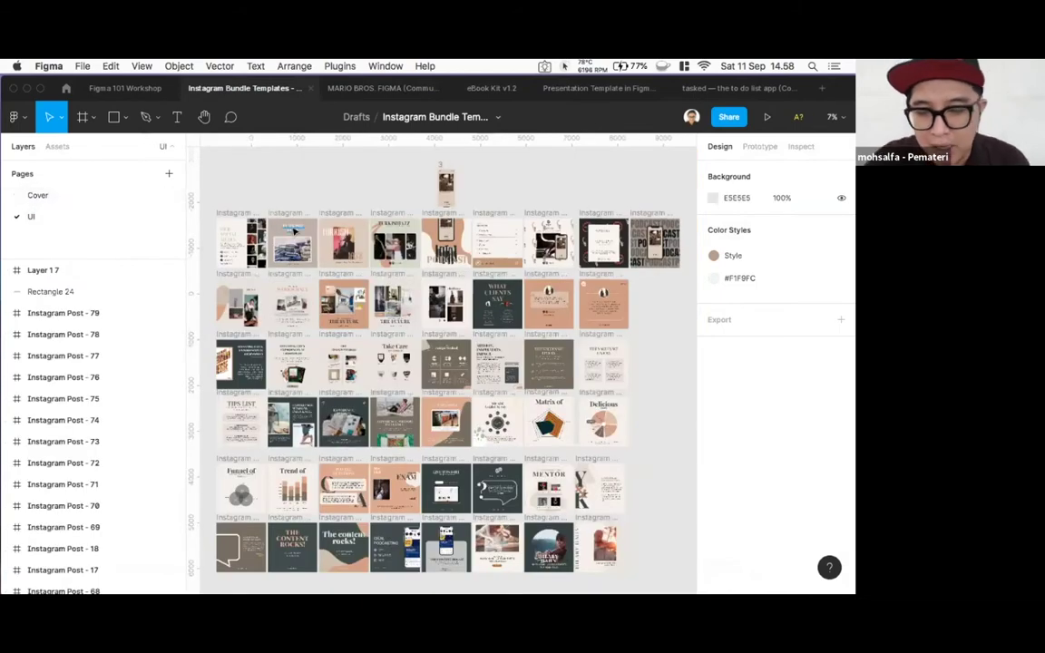
{"action": "scroll", "coordinate": [295, 229], "scroll_direction": "up", "scroll_amount": 5}
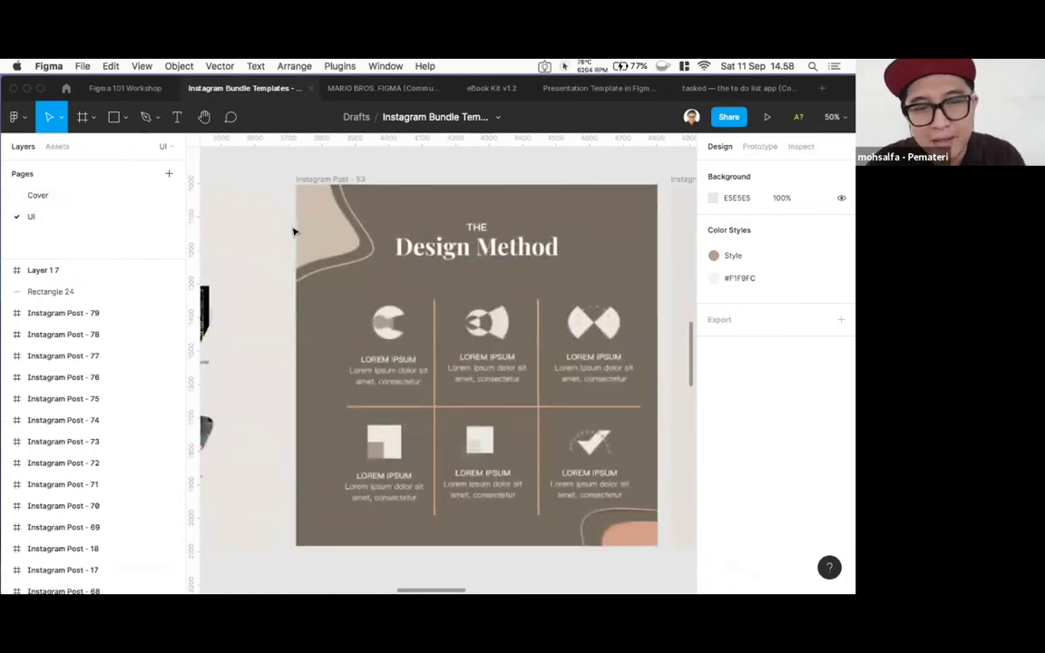
{"action": "scroll", "coordinate": [311, 216], "scroll_direction": "left", "scroll_amount": 8}
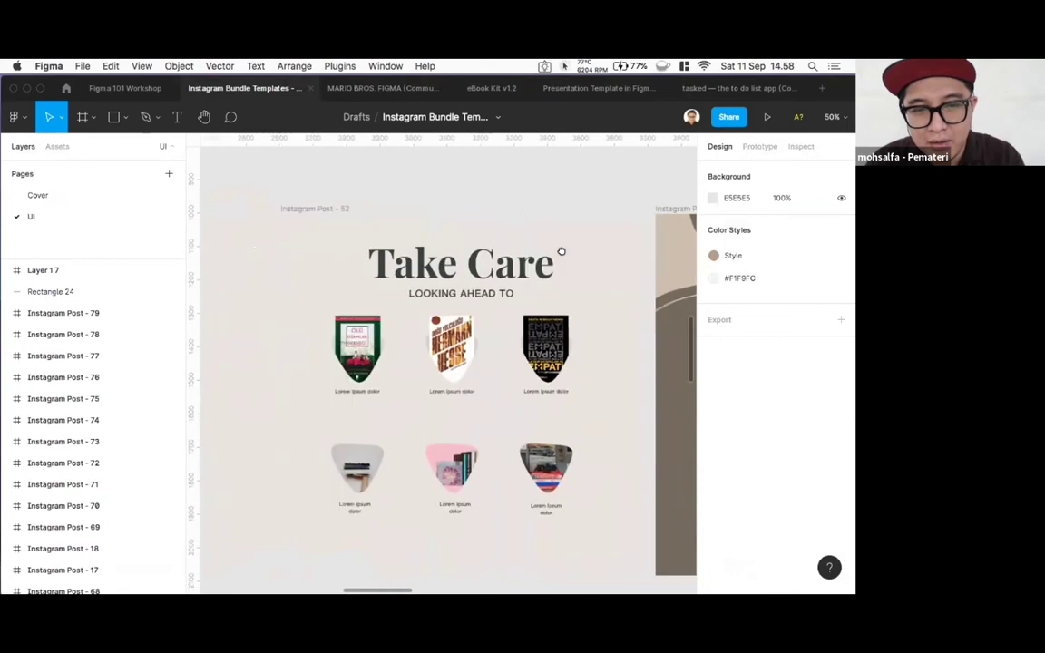
- Select the "Take Care" heading in Instagram Post - 52 and look over the surrounding post templates
{"action": "left_click", "coordinate": [441, 260]}
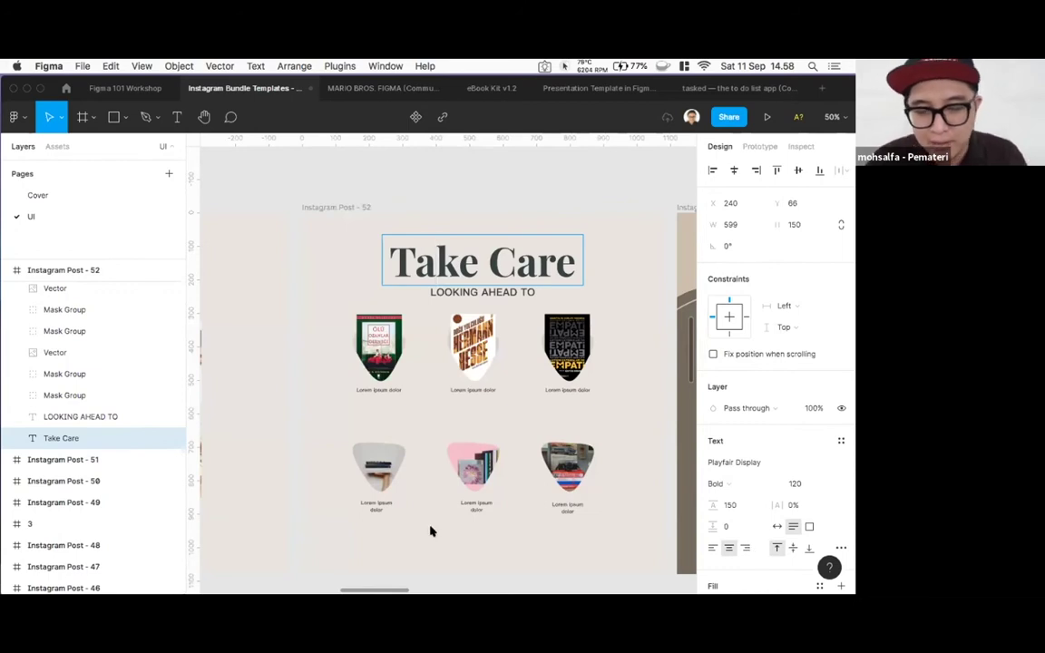
{"action": "key", "text": "super+minus"}
{"action": "key", "text": "super+minus"}
{"action": "key", "text": "super+minus"}
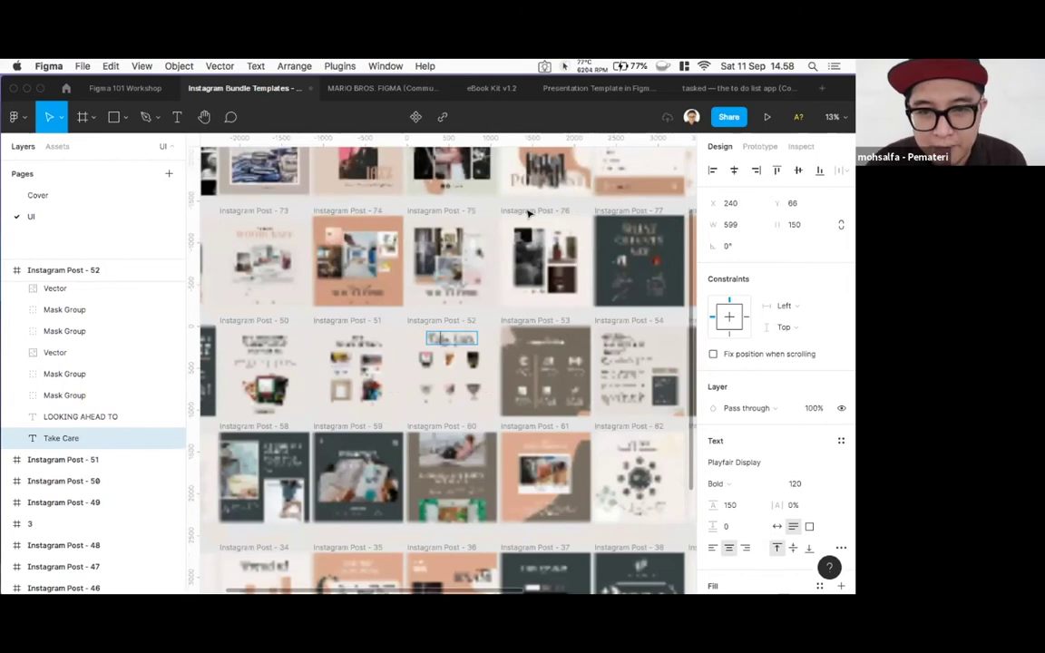
{"action": "scroll", "coordinate": [528, 214], "scroll_direction": "up", "scroll_amount": 5}
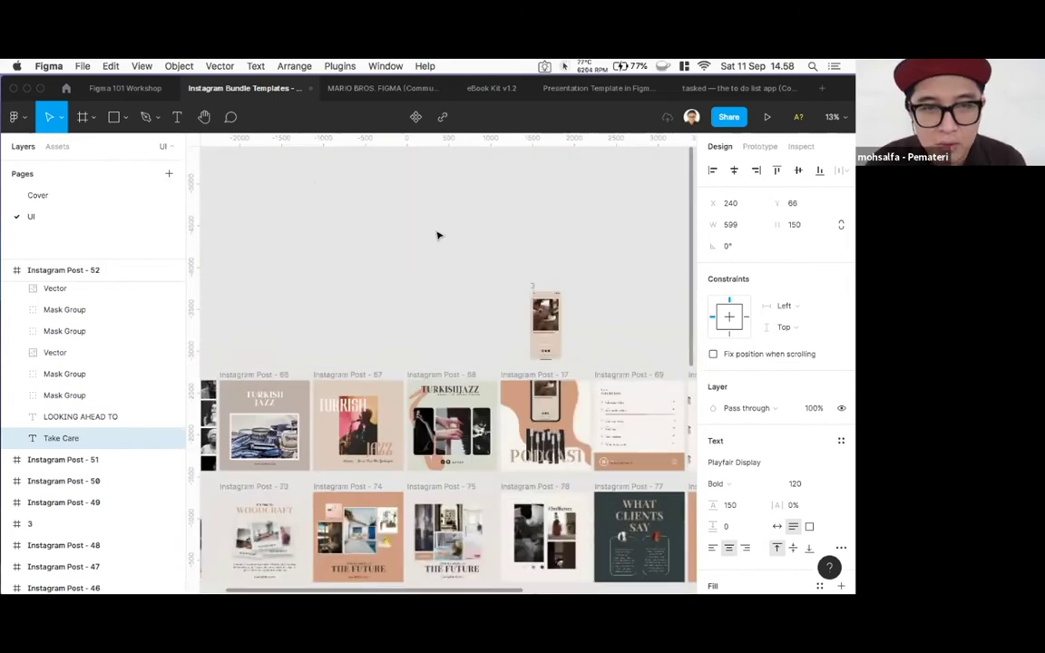
{"action": "scroll", "coordinate": [427, 233], "scroll_direction": "down", "scroll_amount": 3}
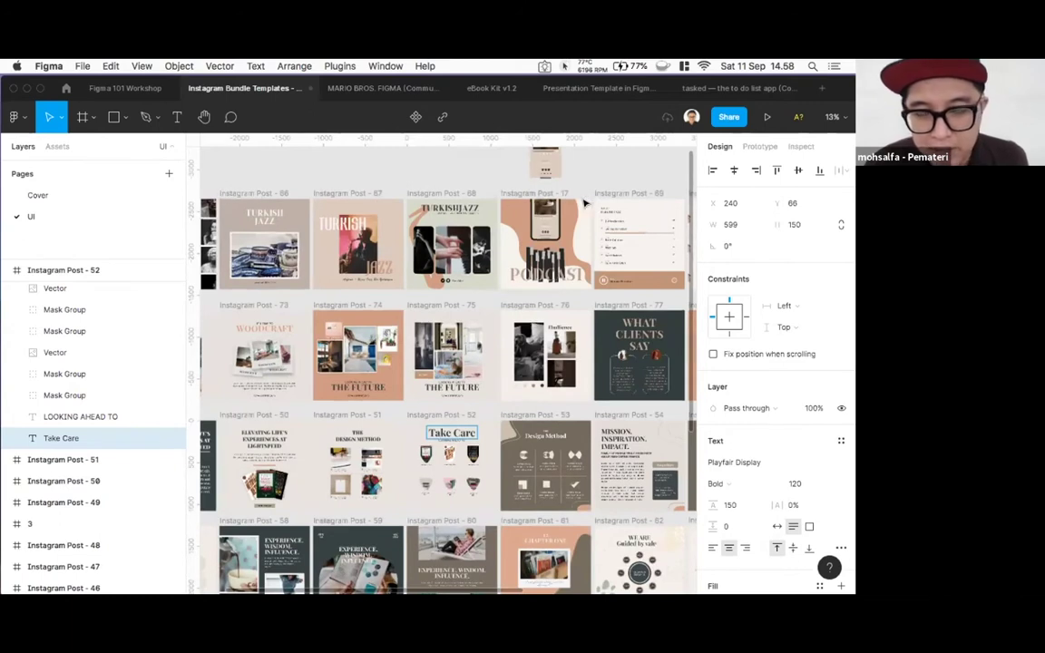
- Play the prototype of the MARIO BROS. FIGMA file and look over the file's <<Components>> page
{"action": "left_click", "coordinate": [358, 91]}
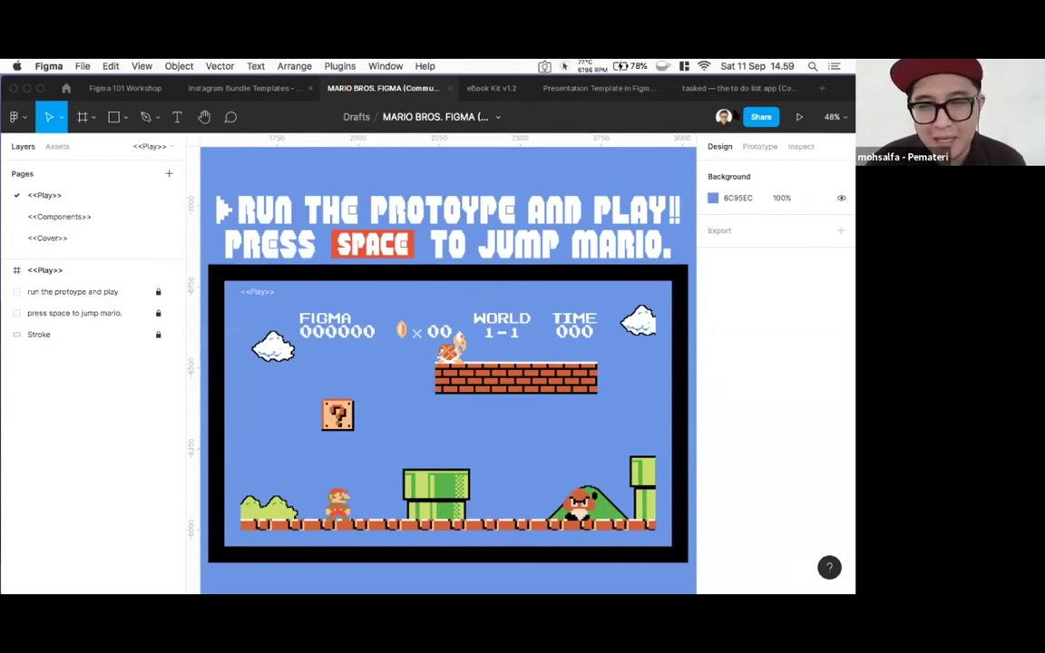
{"action": "left_click", "coordinate": [798, 116]}
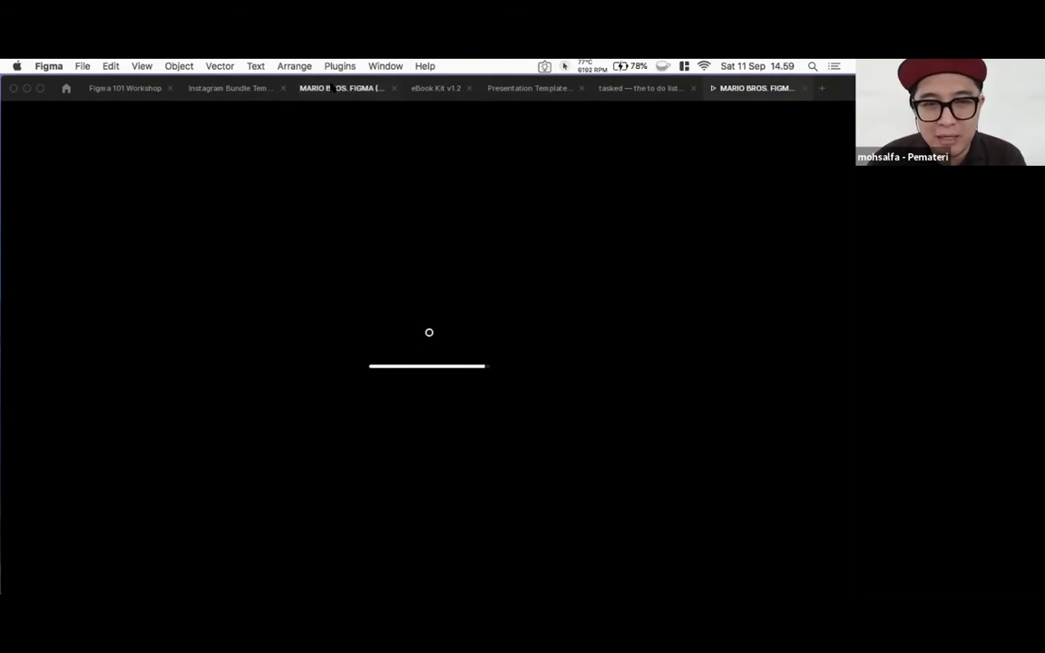
{"action": "left_click_drag", "start_coordinate": [781, 89], "coordinate": [427, 93]}
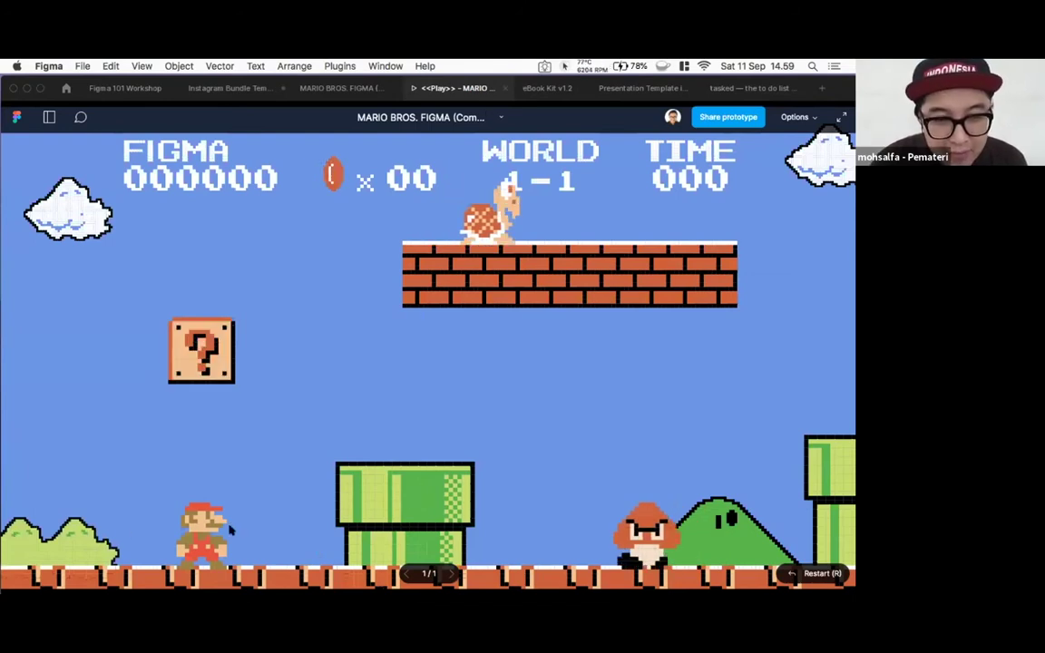
{"action": "left_click", "coordinate": [225, 489]}
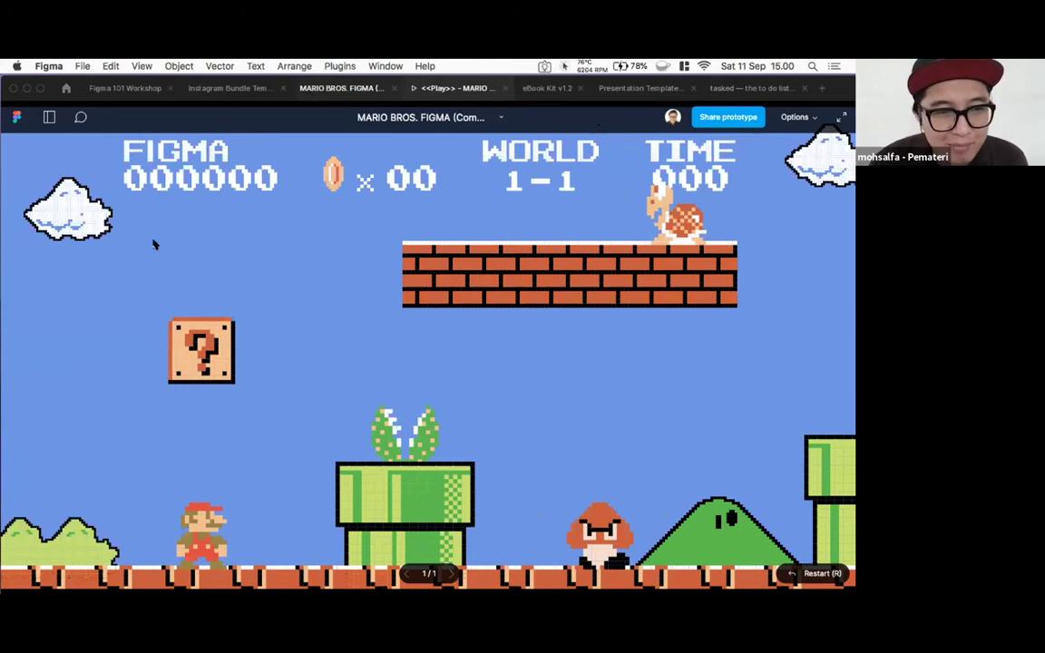
{"action": "key", "text": "ctrl+shift+Tab"}
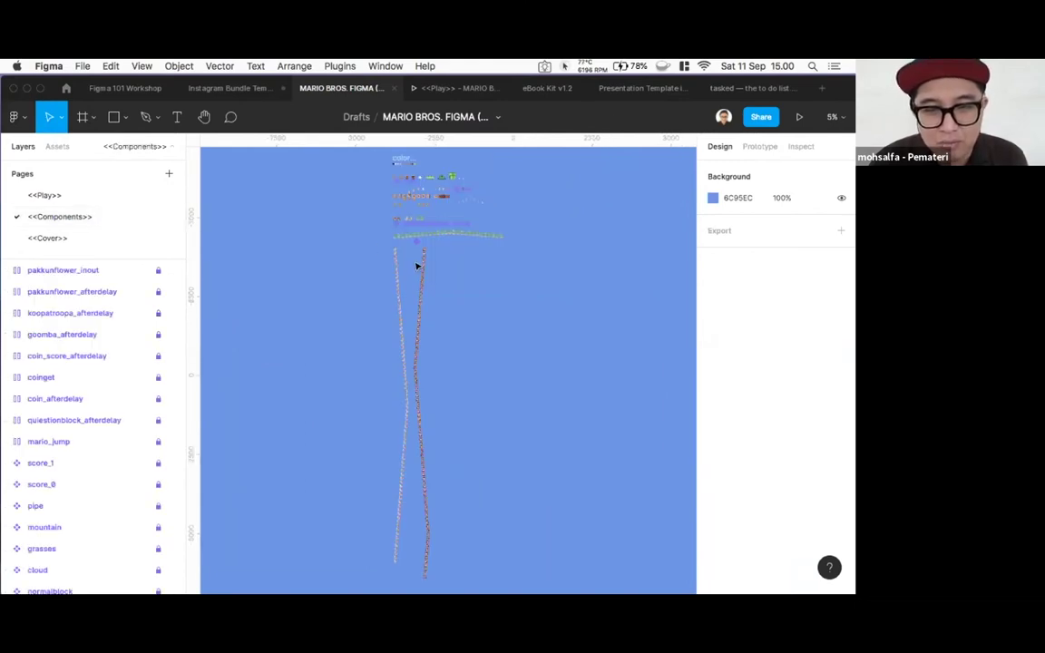
{"action": "scroll", "coordinate": [425, 271], "scroll_direction": "down", "scroll_amount": 3}
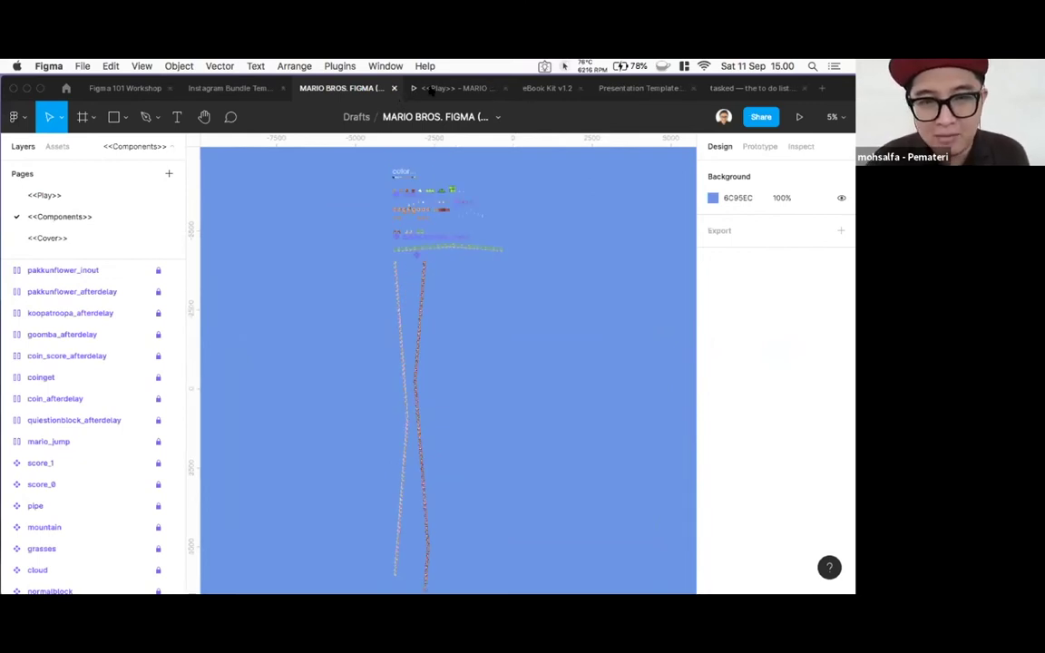
- Close the Mario Bros., eBook Kit v1.2, Presentation Template, tasked and Instagram Bundle Templates files, keeping only Figma 101 Workshop open
{"action": "left_click", "coordinate": [433, 88]}
{"action": "left_click", "coordinate": [446, 91]}
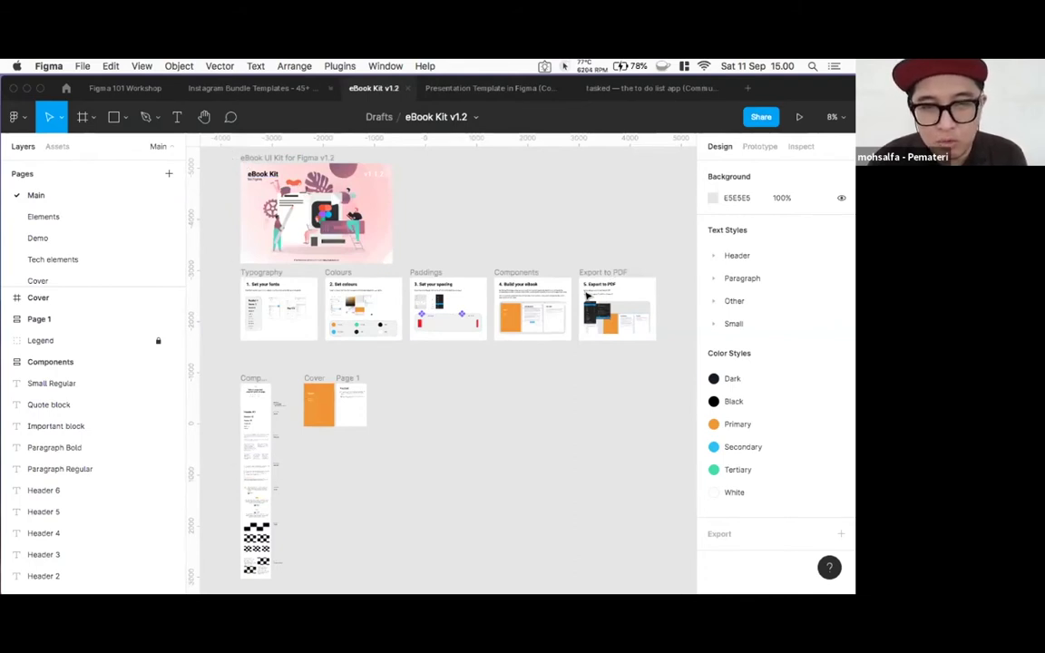
{"action": "left_click", "coordinate": [408, 88]}
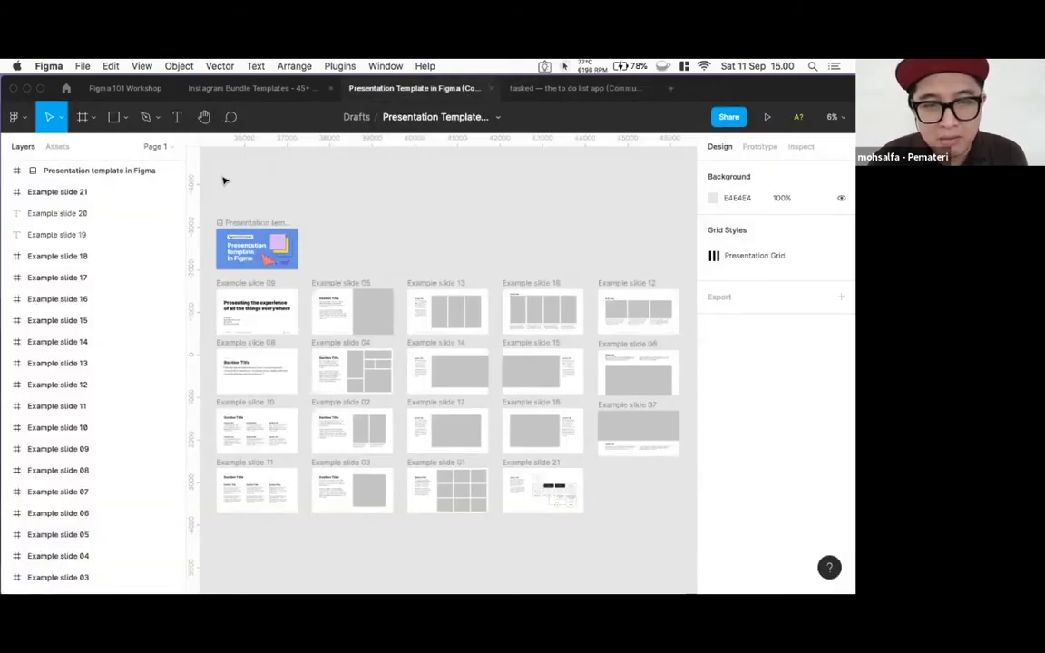
{"action": "left_click", "coordinate": [492, 89]}
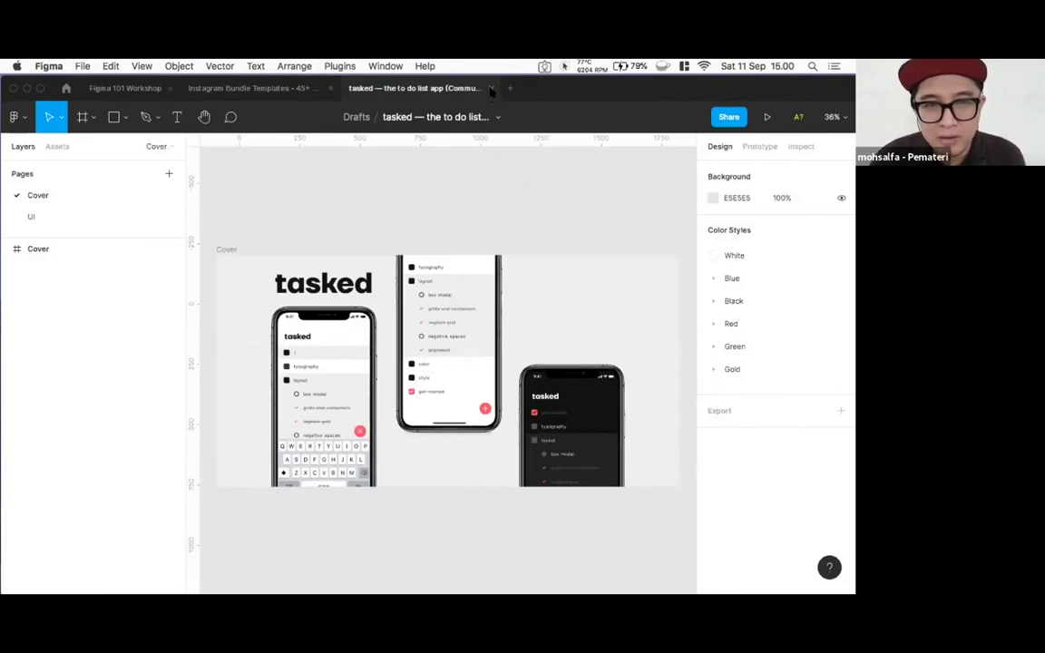
{"action": "left_click", "coordinate": [491, 88]}
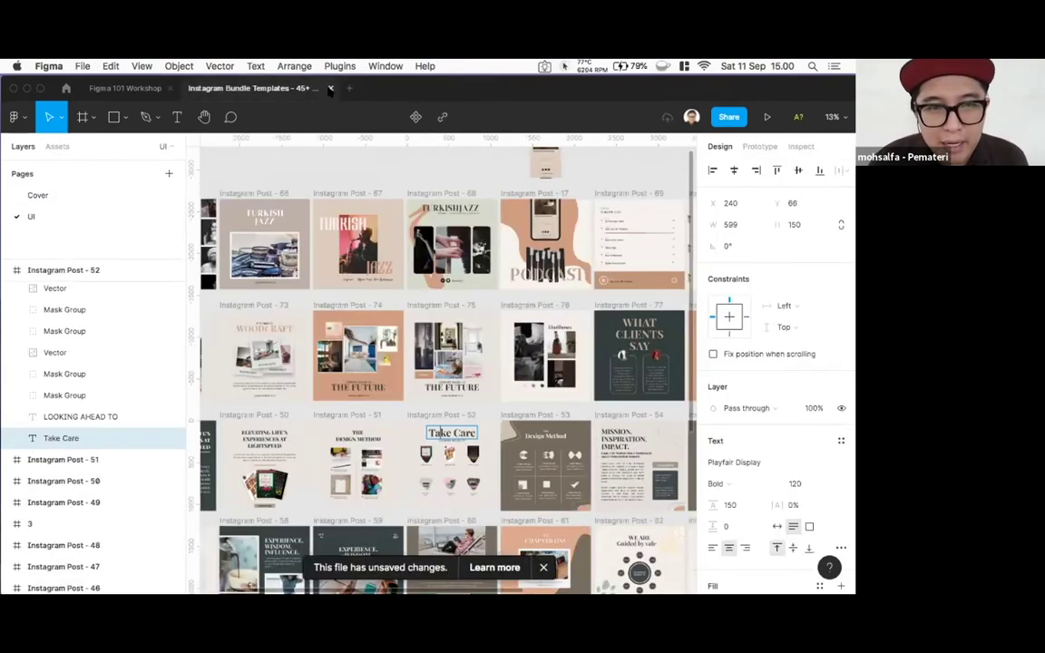
{"action": "key", "text": "super+w"}
{"action": "left_click", "coordinate": [470, 197]}
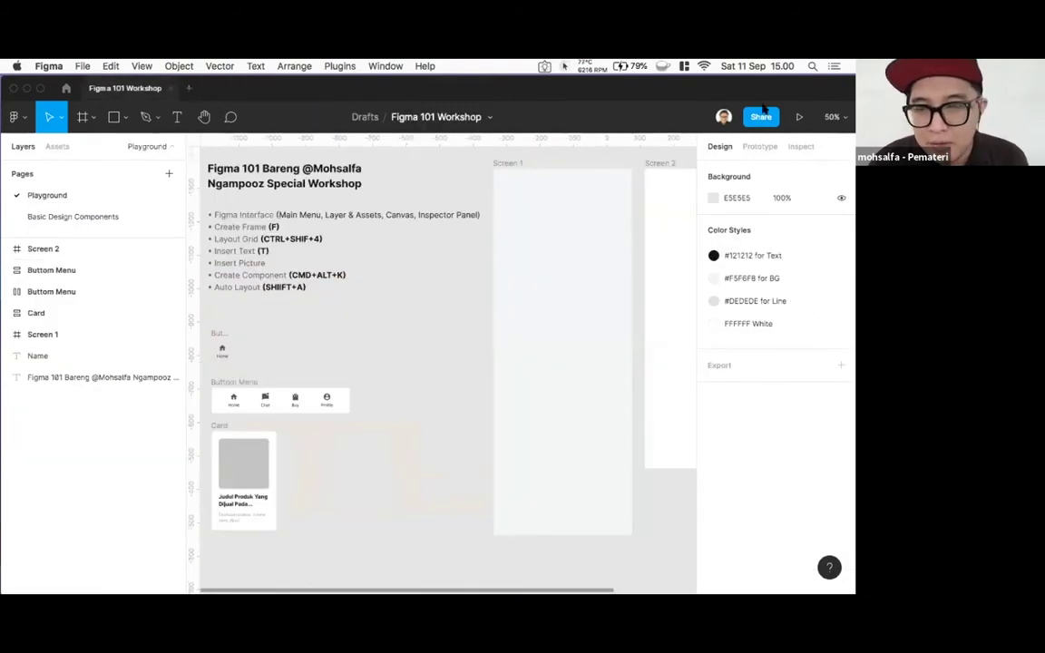
- Review the people with access and their permissions in the sharing settings of the Figma 101 Workshop file
{"action": "left_click", "coordinate": [761, 116]}
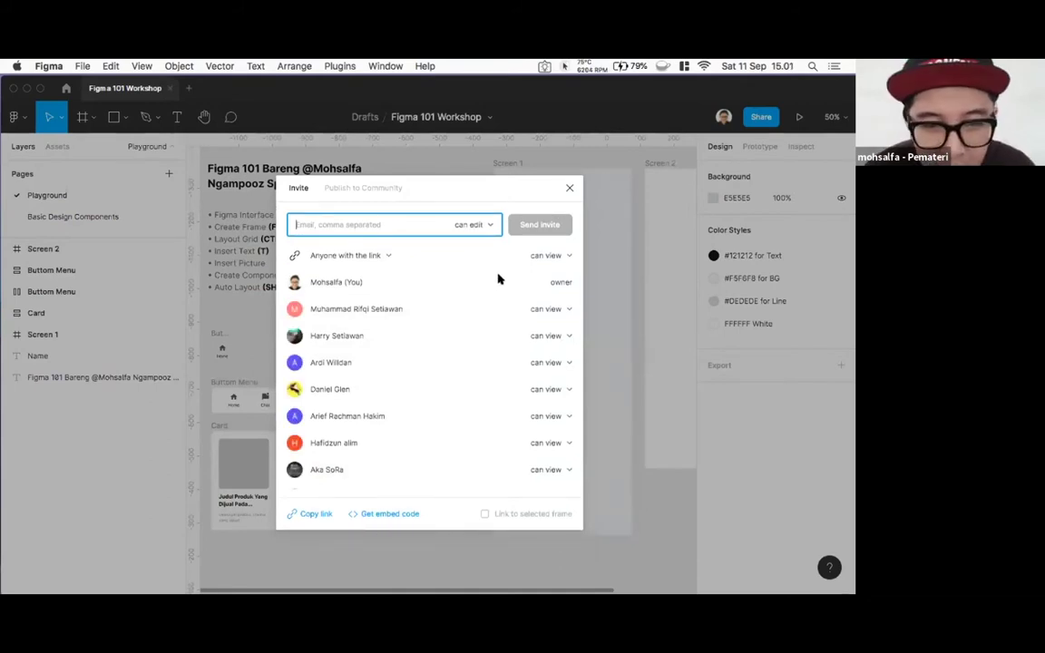
{"action": "scroll", "coordinate": [453, 329], "scroll_direction": "down", "scroll_amount": 2}
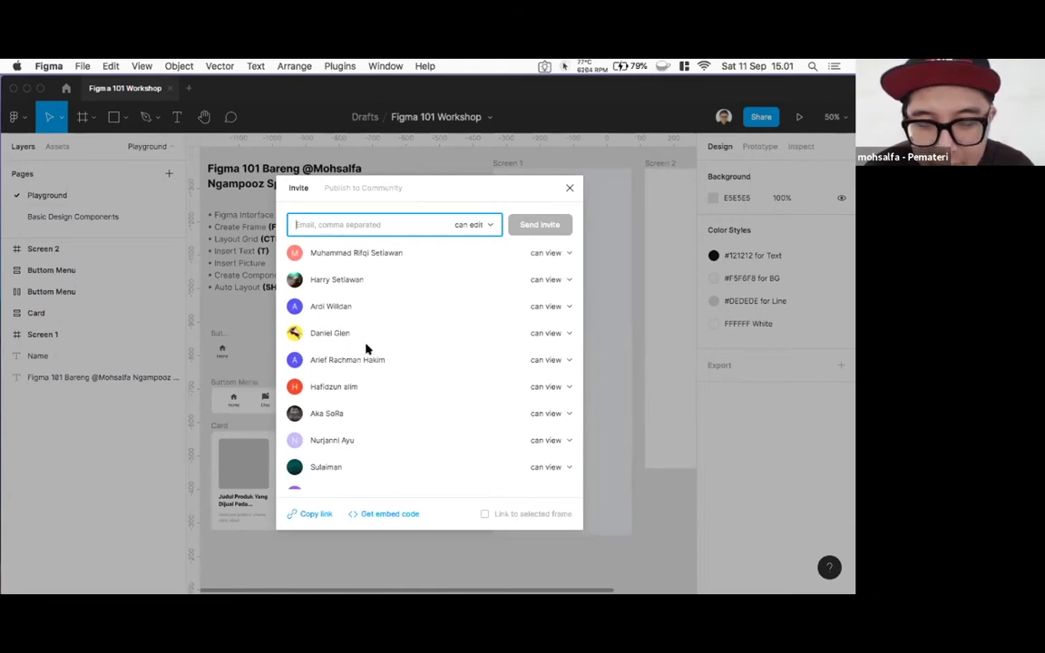
{"action": "scroll", "coordinate": [354, 350], "scroll_direction": "down", "scroll_amount": 10}
{"action": "scroll", "coordinate": [367, 345], "scroll_direction": "down", "scroll_amount": 15}
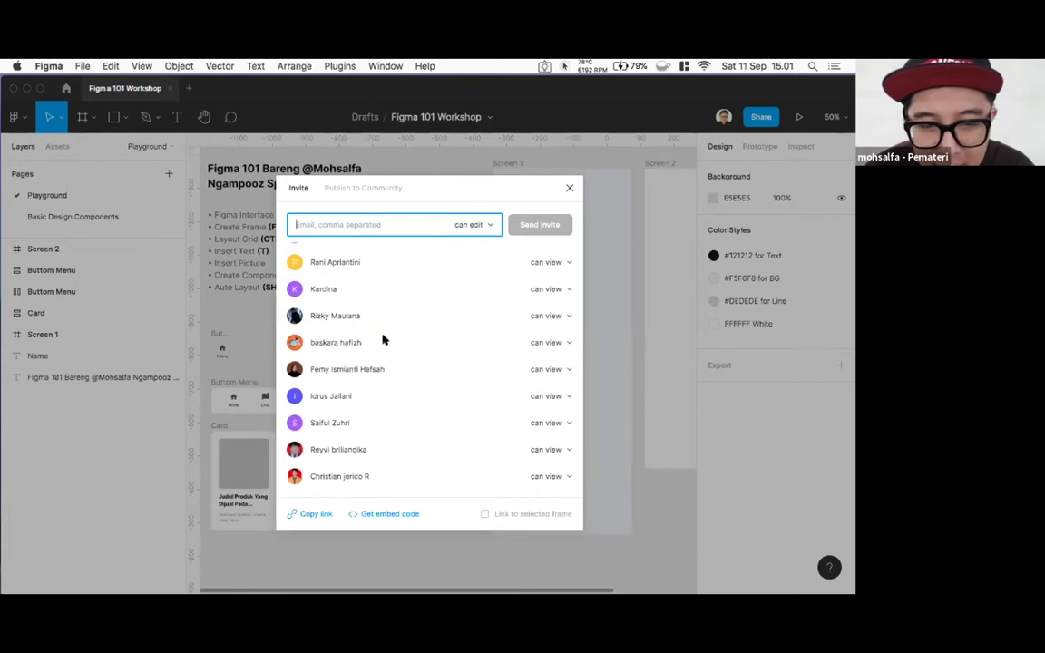
{"action": "scroll", "coordinate": [382, 340], "scroll_direction": "up", "scroll_amount": 20}
{"action": "scroll", "coordinate": [462, 300], "scroll_direction": "up", "scroll_amount": 1}
{"action": "scroll", "coordinate": [477, 286], "scroll_direction": "up", "scroll_amount": 4}
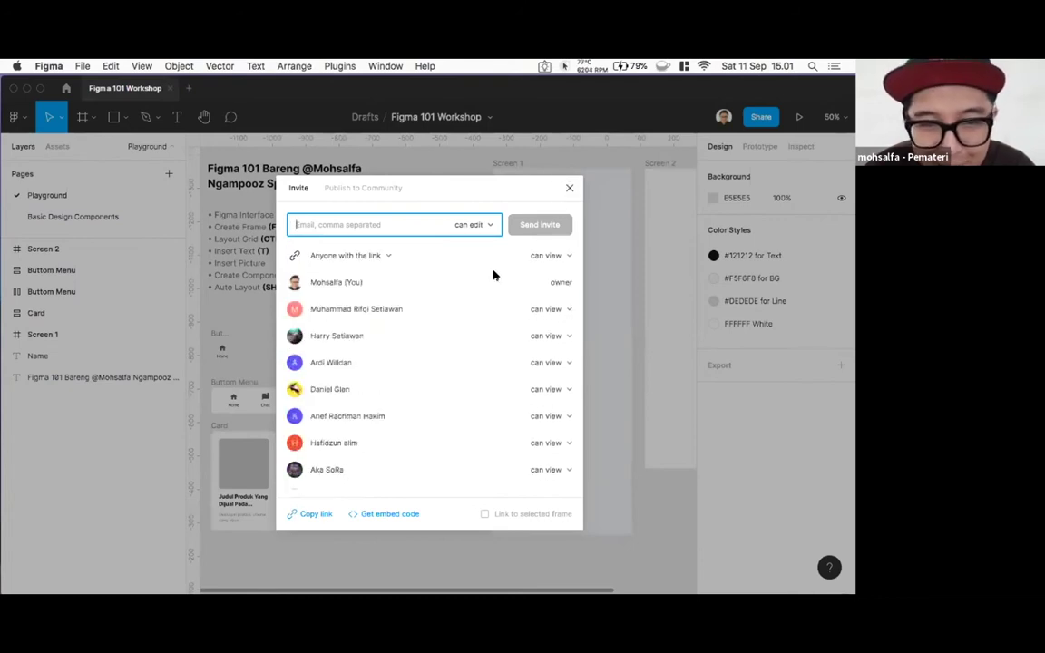
{"action": "key", "text": "Escape"}
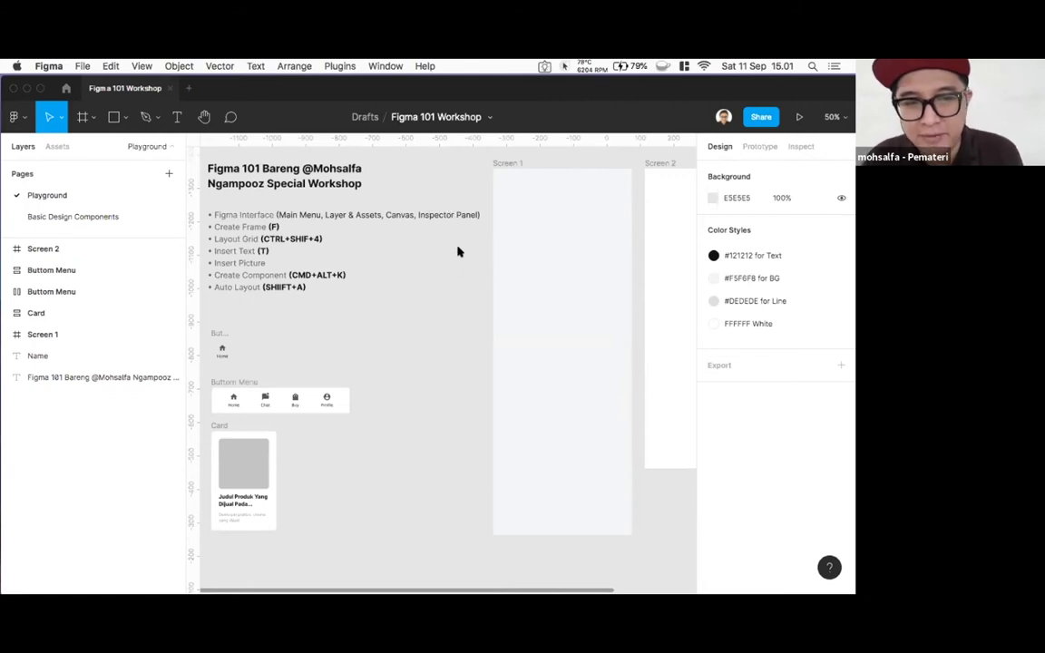
- Switch from the PowerPoint presentation back to the Figma 101 Workshop file
{"action": "left_click", "coordinate": [420, 268]}
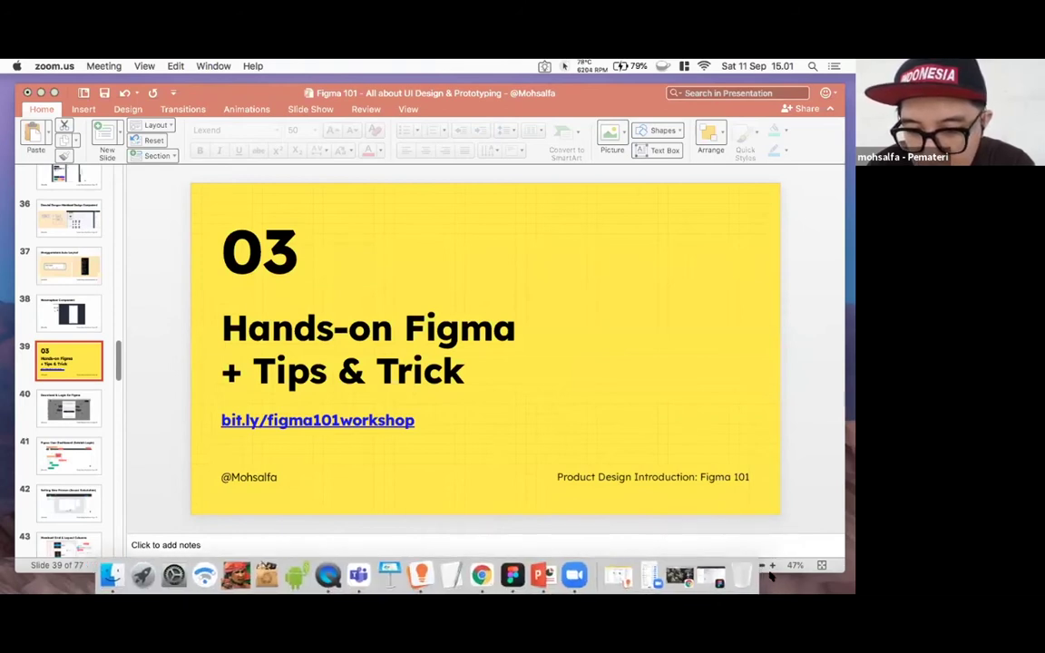
{"action": "left_click", "coordinate": [512, 576]}
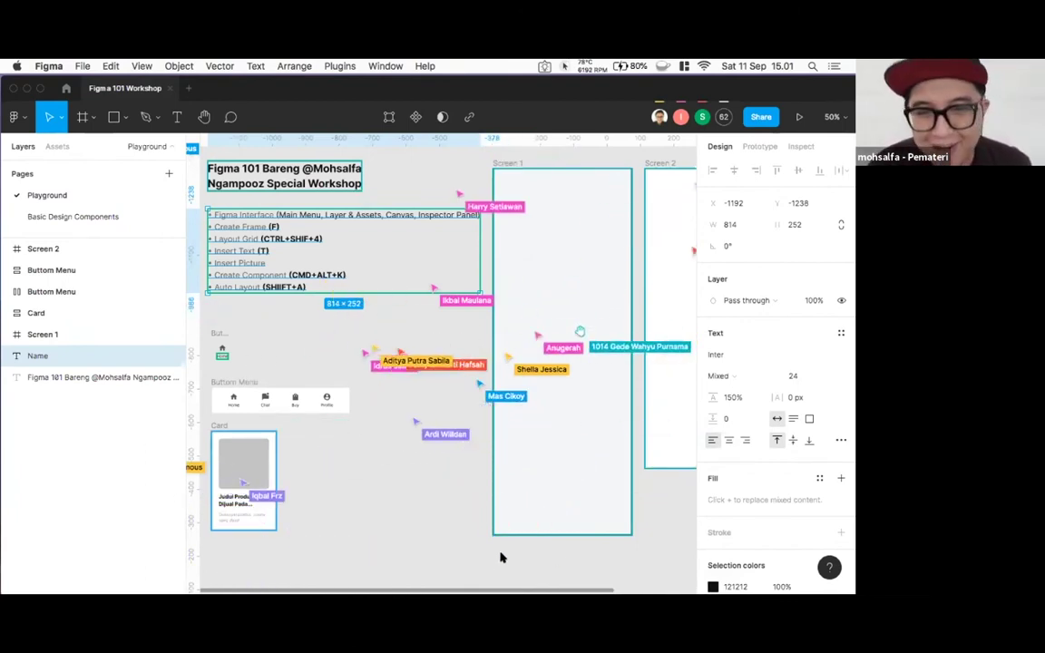
{"action": "mouse_move", "coordinate": [459, 584]}
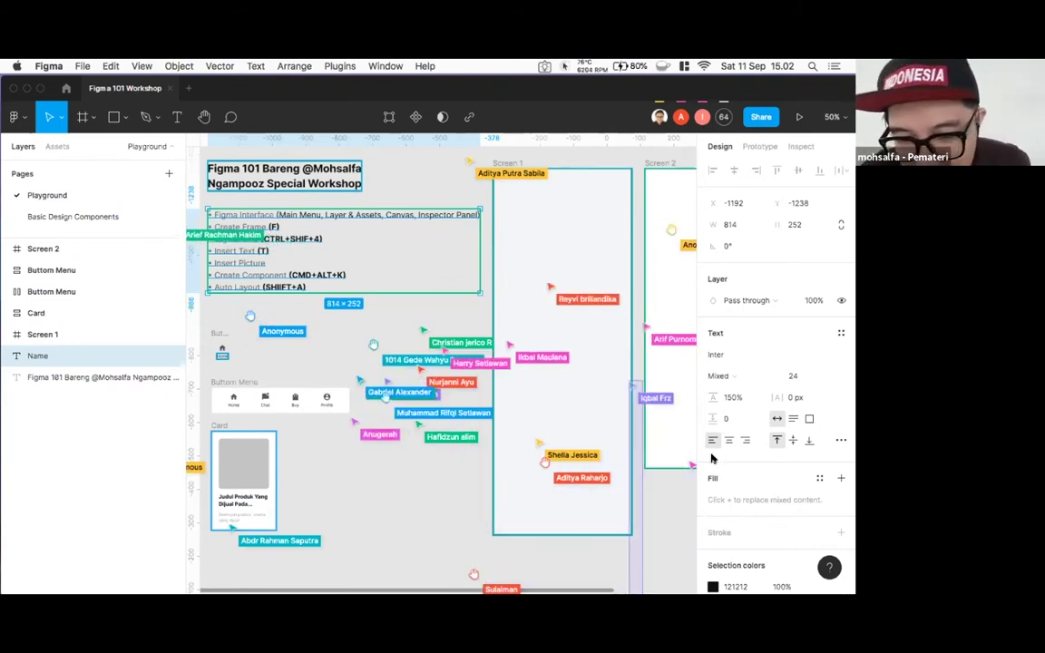
- Clear the text selection on the canvas and open the keyboard shortcuts reference
{"action": "left_click", "coordinate": [347, 464]}
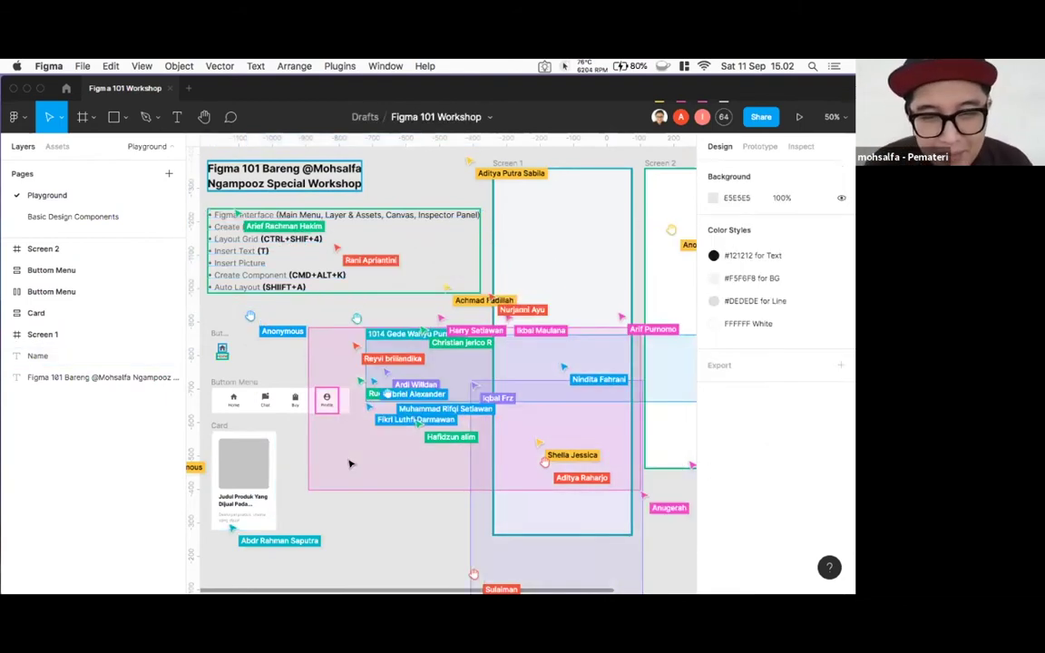
{"action": "left_click", "coordinate": [825, 561]}
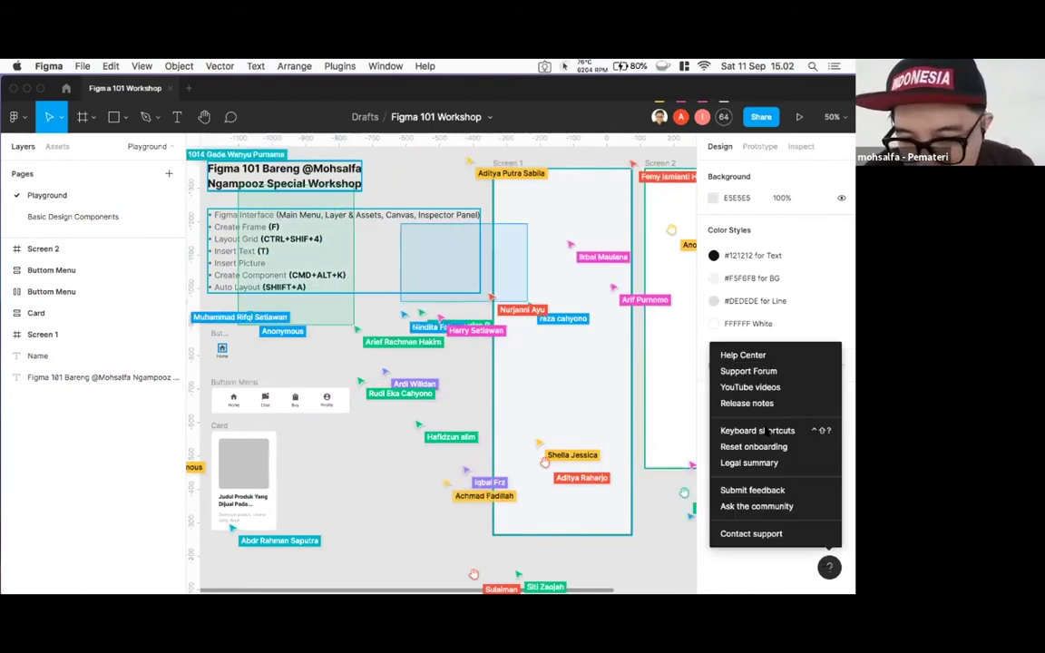
{"action": "left_click", "coordinate": [764, 430]}
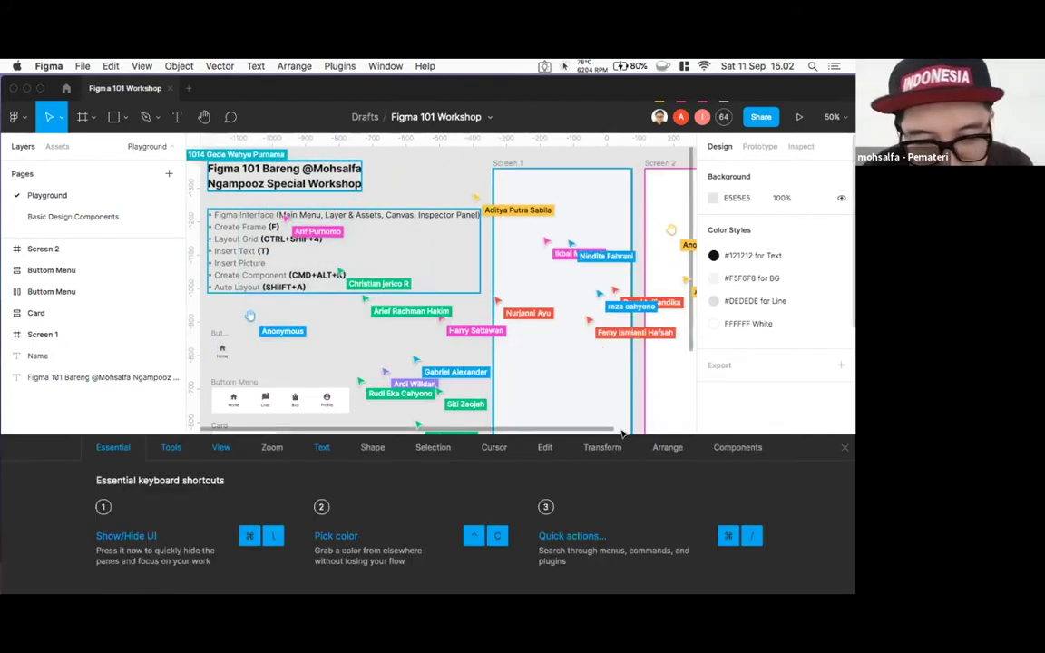
- Show the View shortcuts, hide the multiplayer cursors and close the keyboard shortcuts reference
{"action": "left_click", "coordinate": [222, 448]}
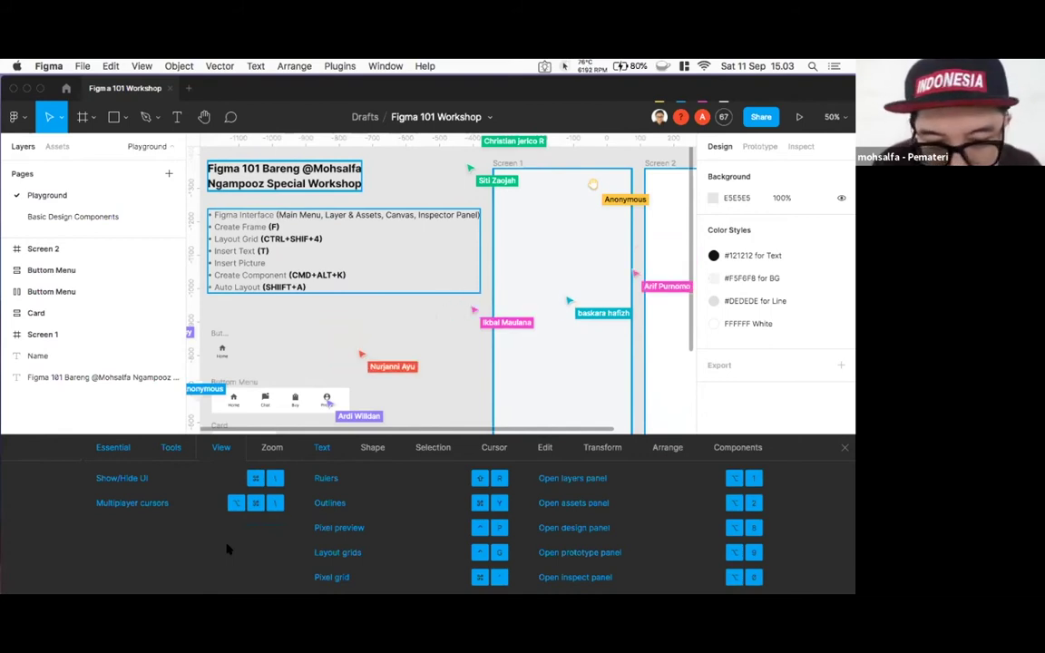
{"action": "key", "text": "alt+super+backslash"}
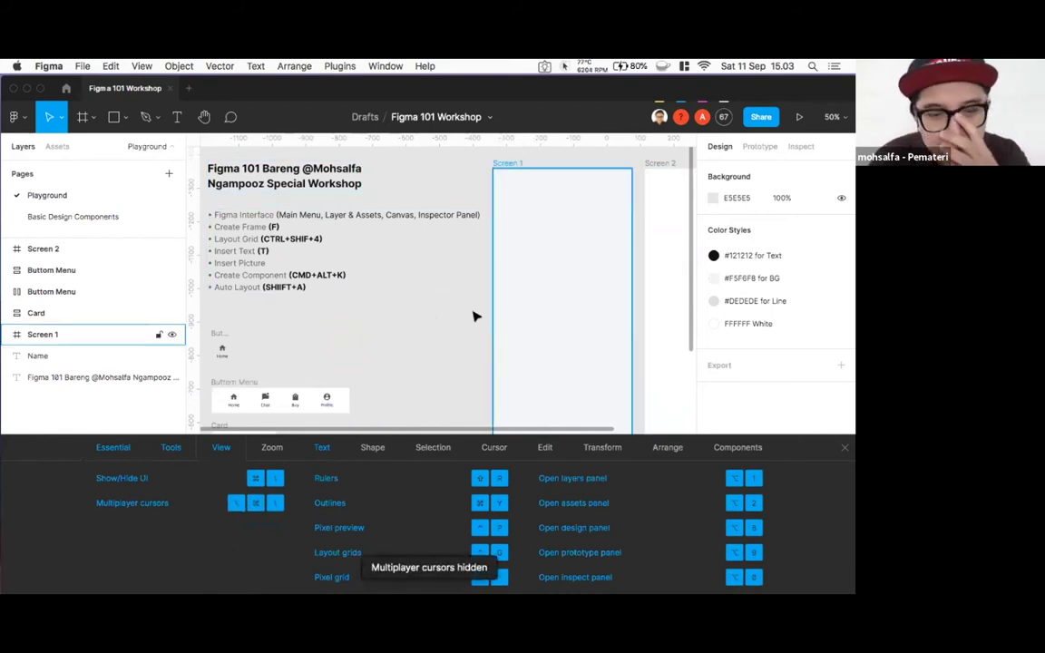
{"action": "left_click", "coordinate": [403, 441]}
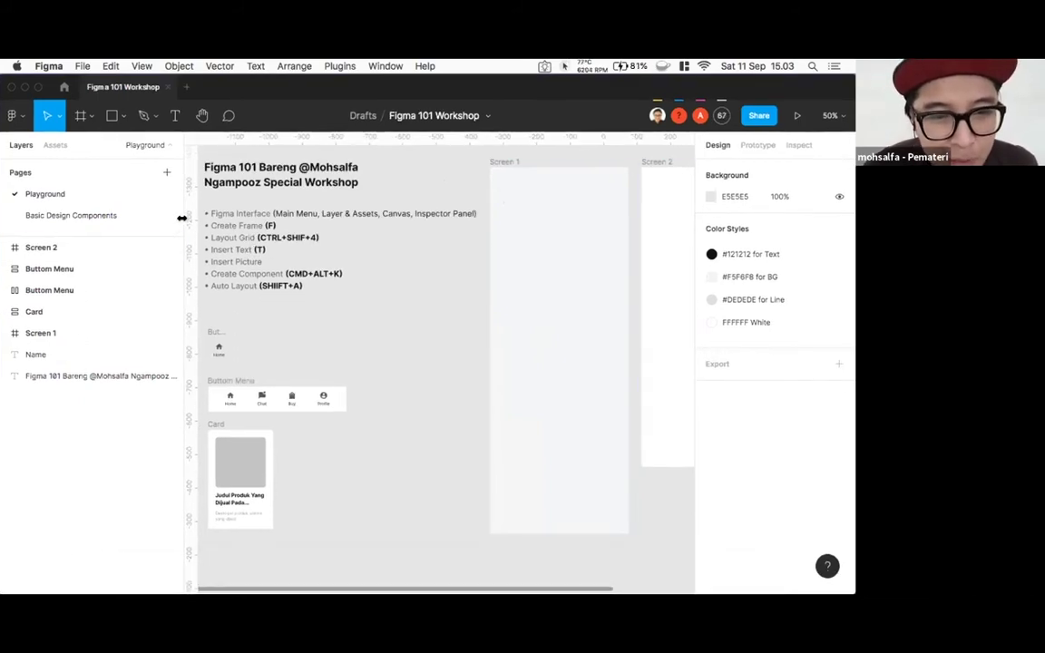
- Narrow the layers sidebar and look through the frame, shape, pen and text tools
{"action": "left_click_drag", "start_coordinate": [179, 217], "coordinate": [135, 216]}
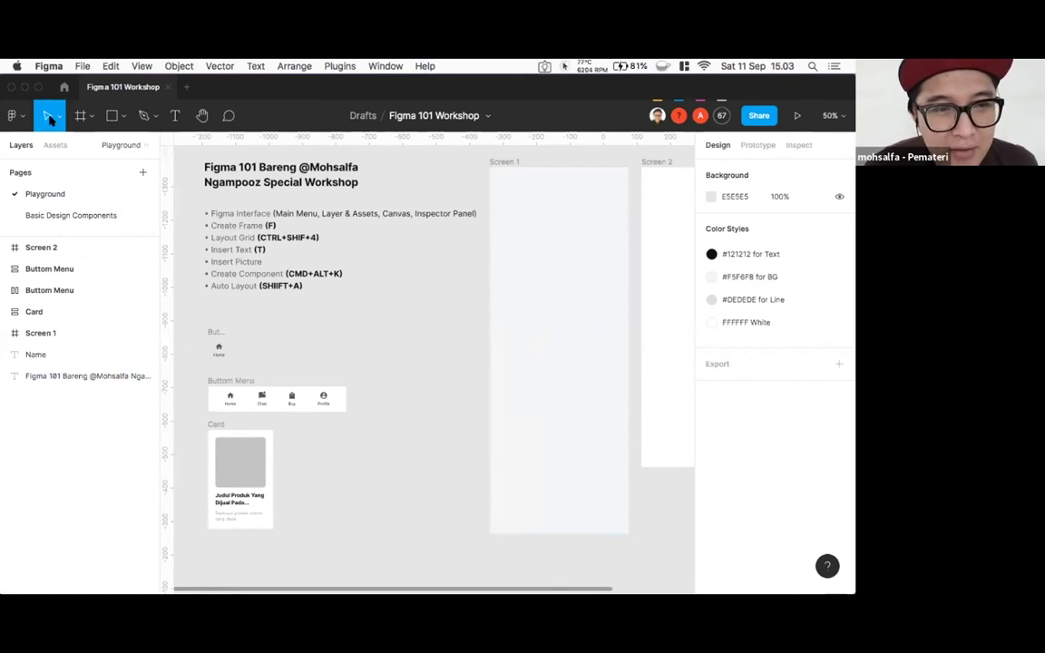
{"action": "left_click", "coordinate": [90, 116]}
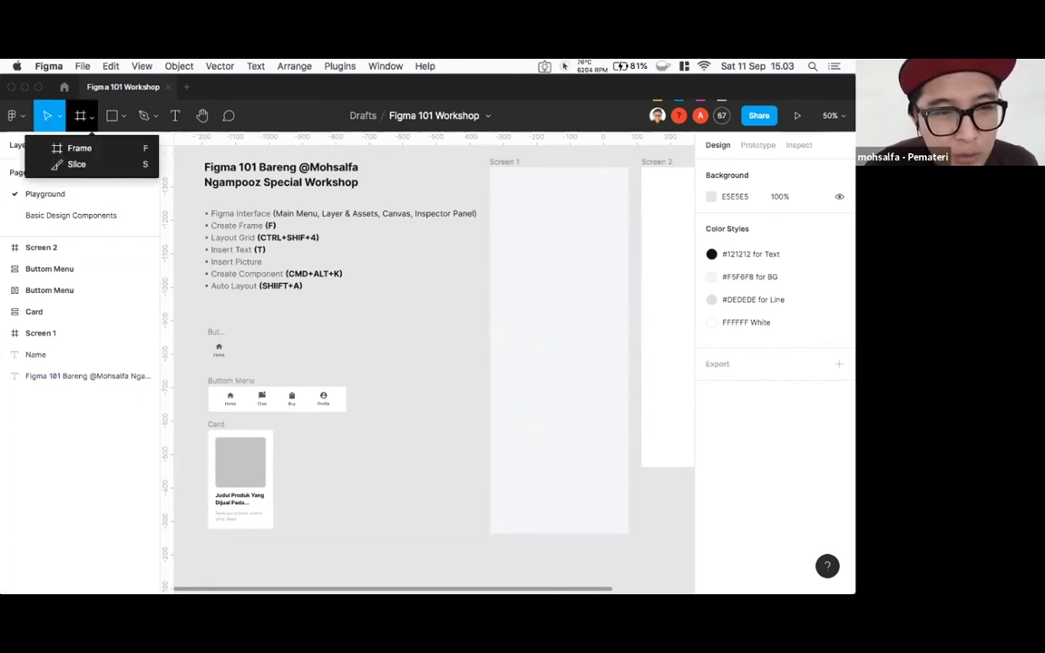
{"action": "left_click", "coordinate": [113, 115]}
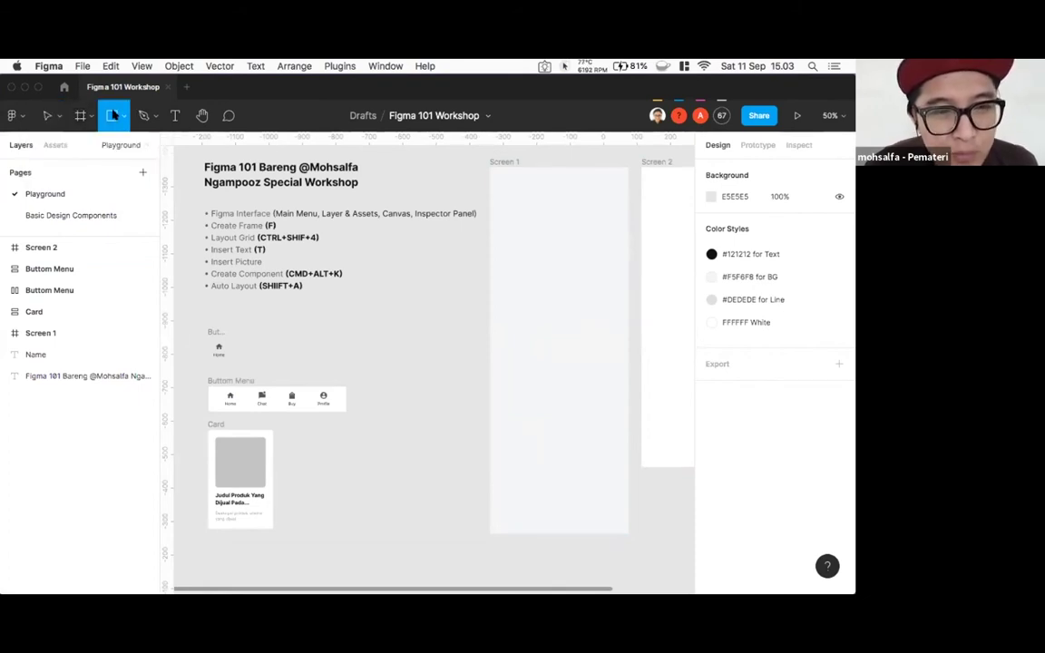
{"action": "left_click", "coordinate": [121, 116]}
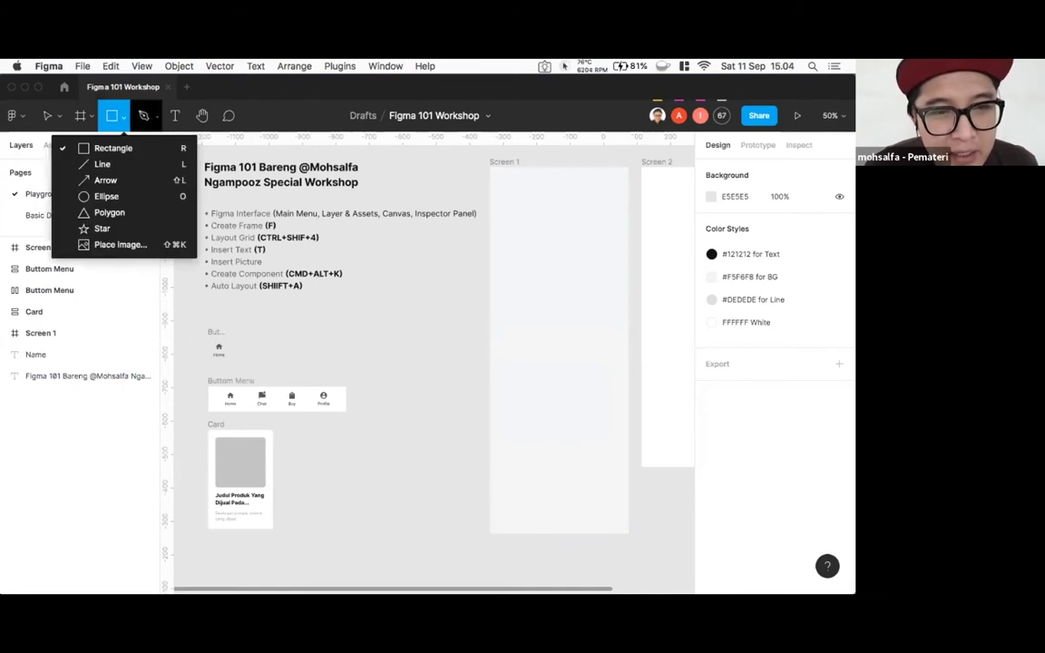
{"action": "left_click", "coordinate": [154, 116]}
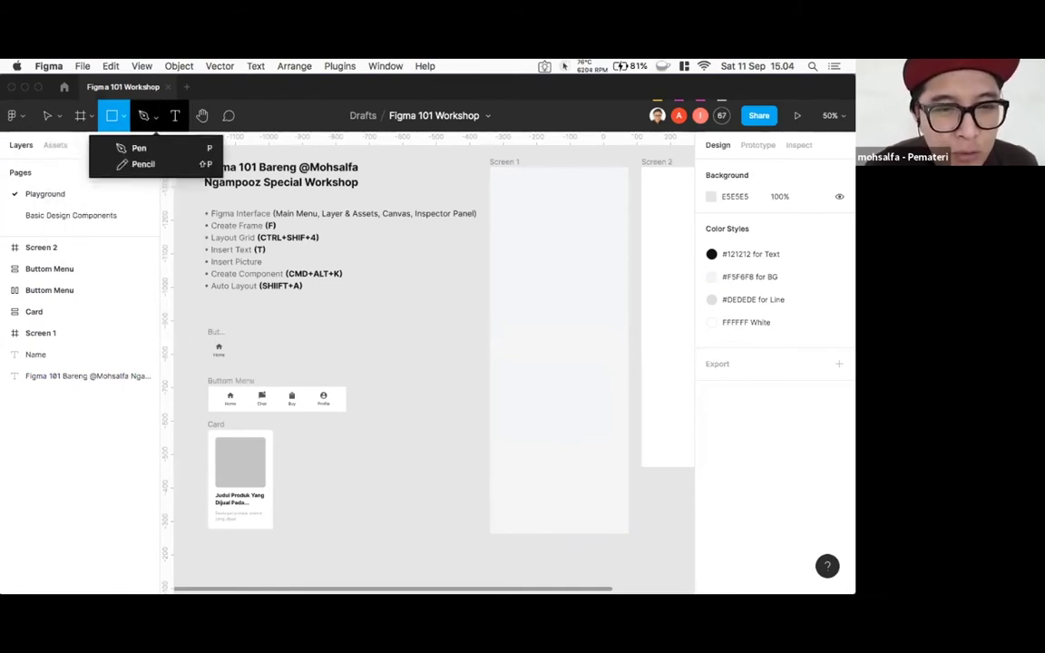
{"action": "left_click", "coordinate": [178, 116]}
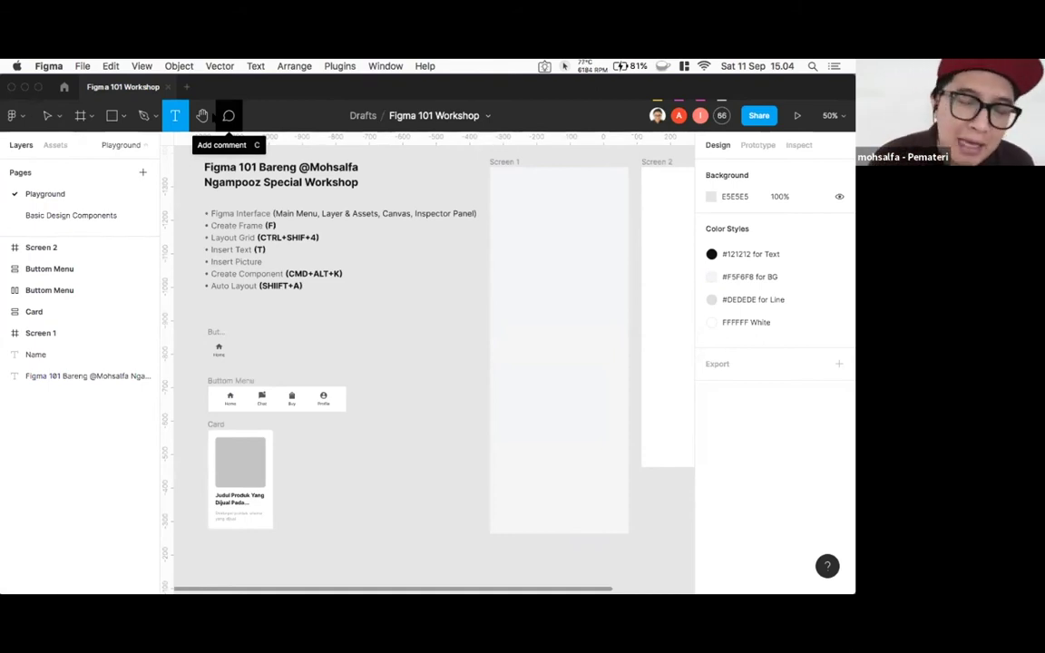
- Open the Kasyr Design file from the recently viewed files and return to the Figma 101 Workshop file
{"action": "left_click", "coordinate": [186, 86]}
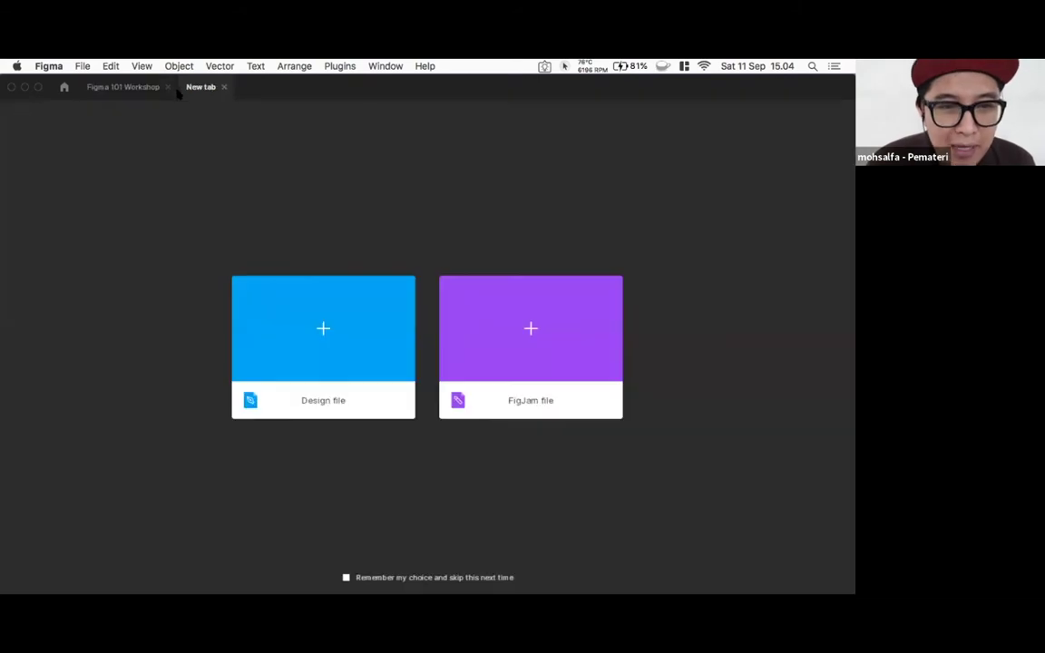
{"action": "left_click", "coordinate": [63, 87]}
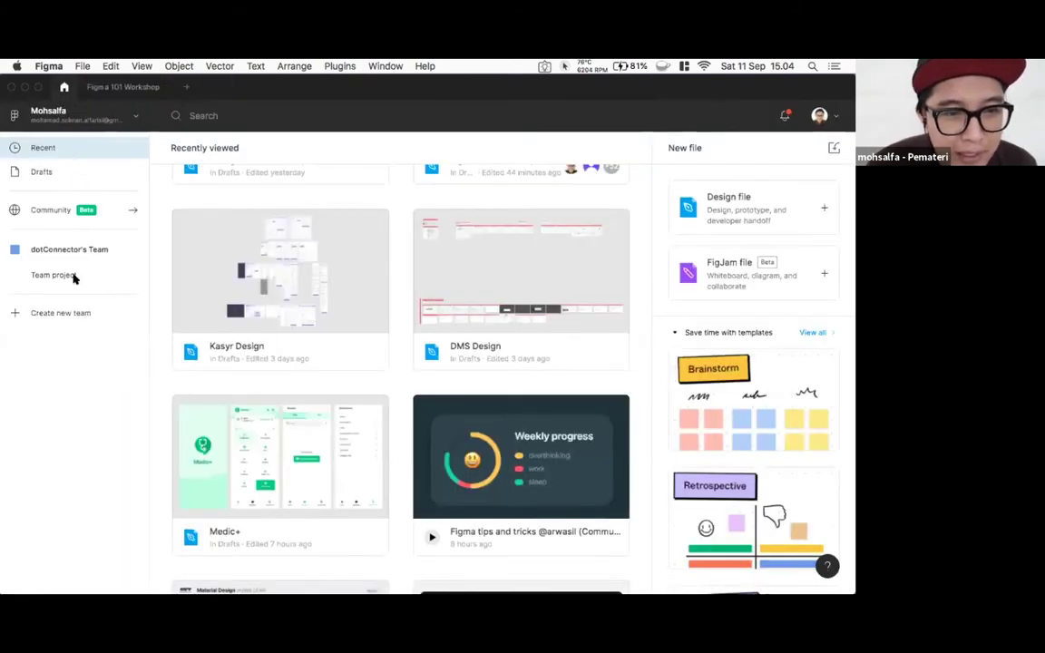
{"action": "double_click", "coordinate": [303, 243]}
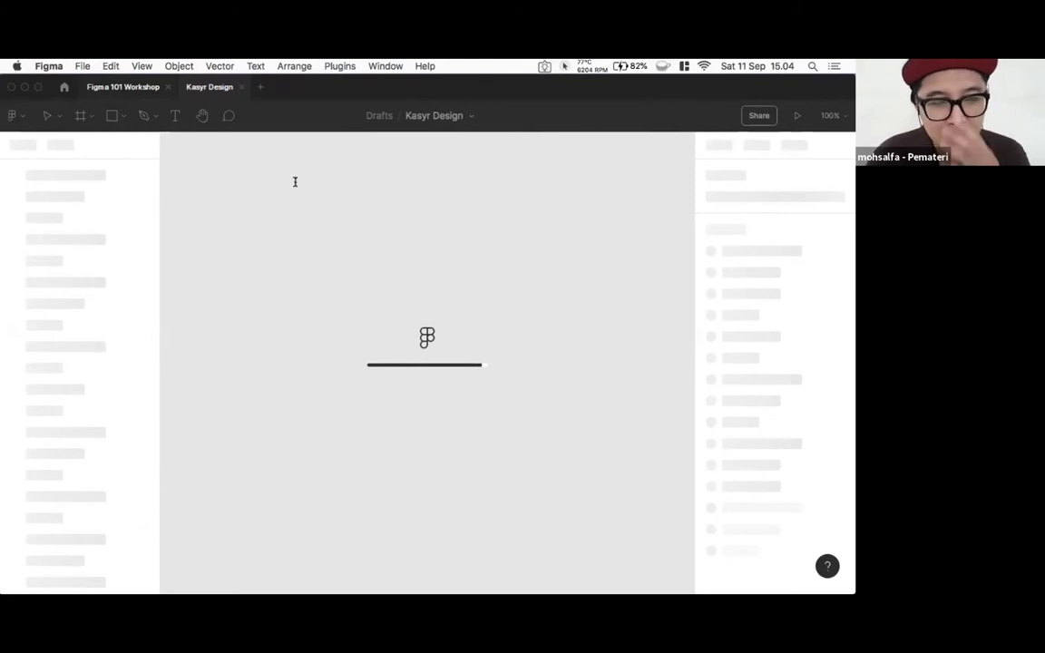
{"action": "key", "text": "ctrl+shift+Tab"}
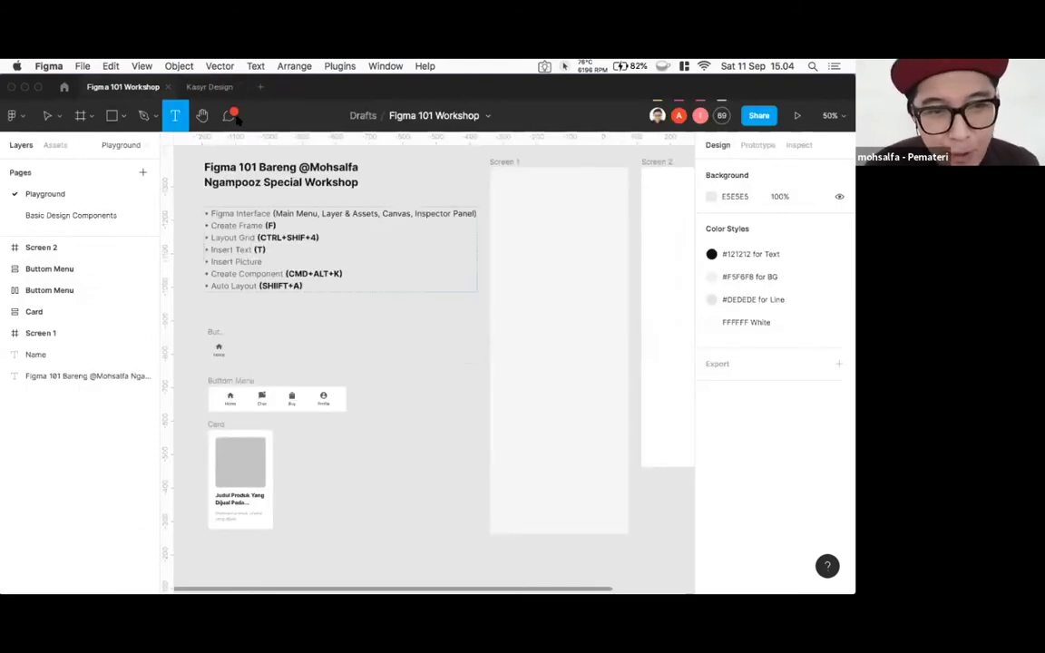
- Reply "Iya bang ade ape" to the participant's "test" comment beside Screen 2 and close the comment thread
{"action": "key", "text": "c"}
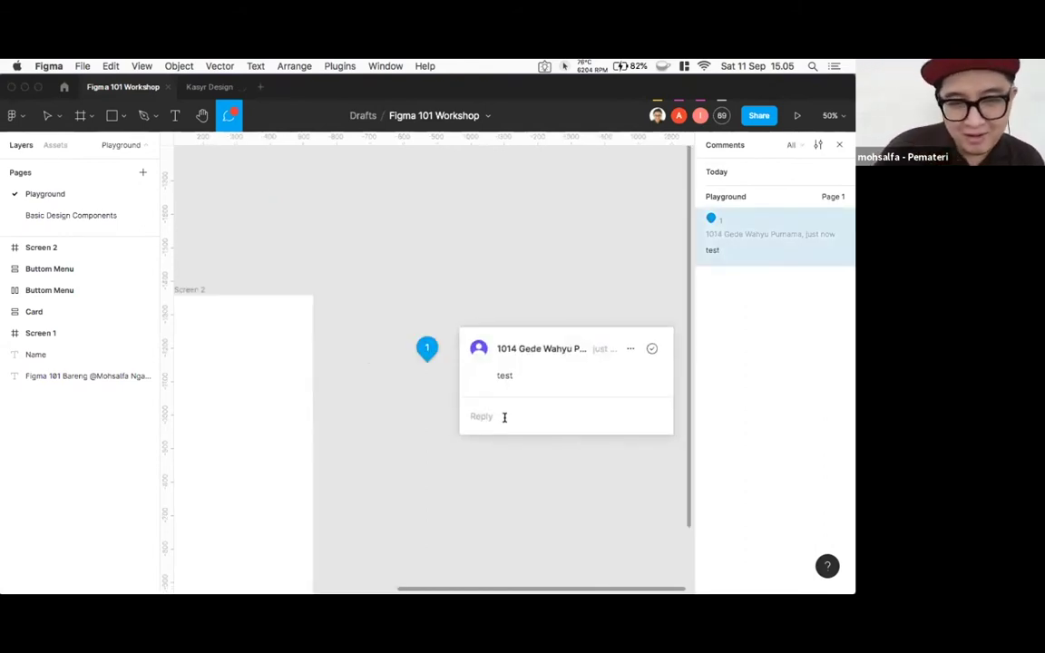
{"action": "left_click", "coordinate": [504, 418]}
{"action": "type", "text": "Iya bang a"}
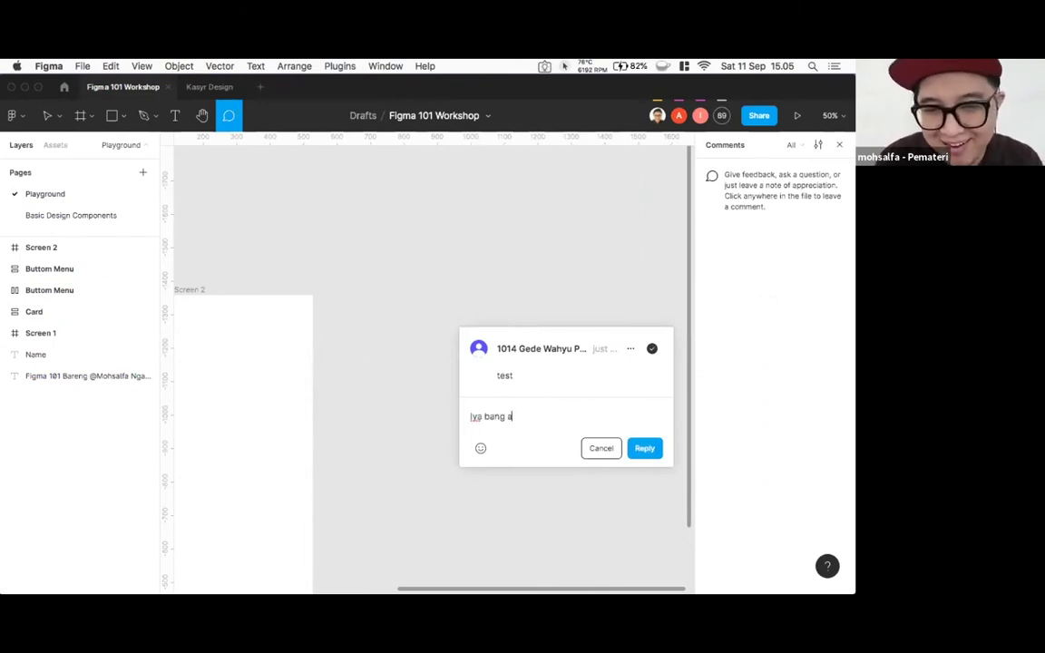
{"action": "type", "text": "de ap"}
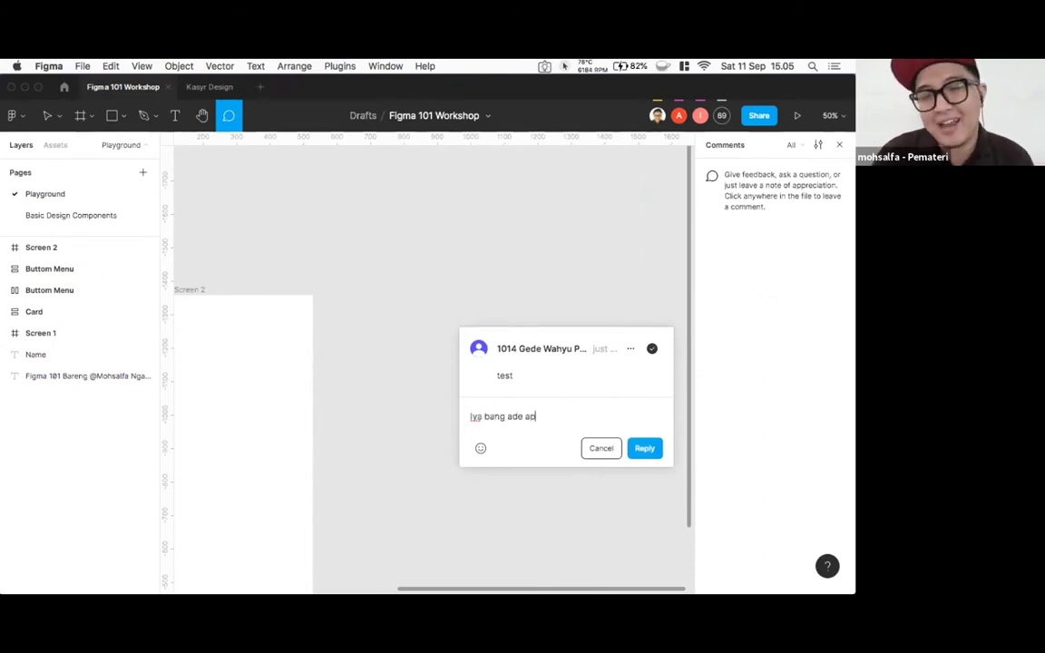
{"action": "type", "text": "e"}
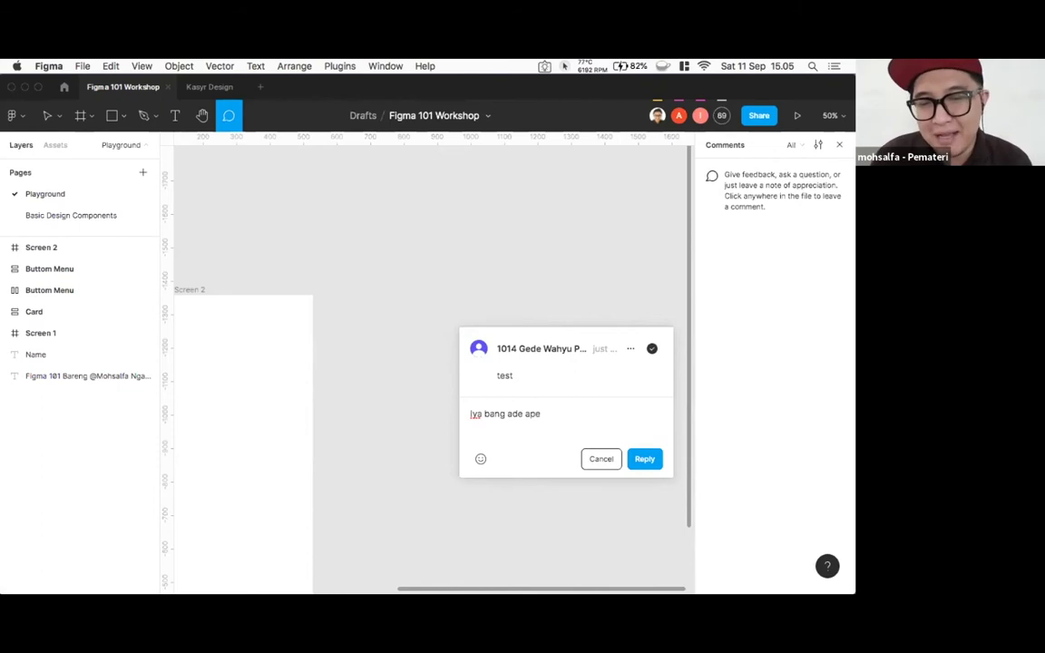
{"action": "left_click", "coordinate": [644, 459]}
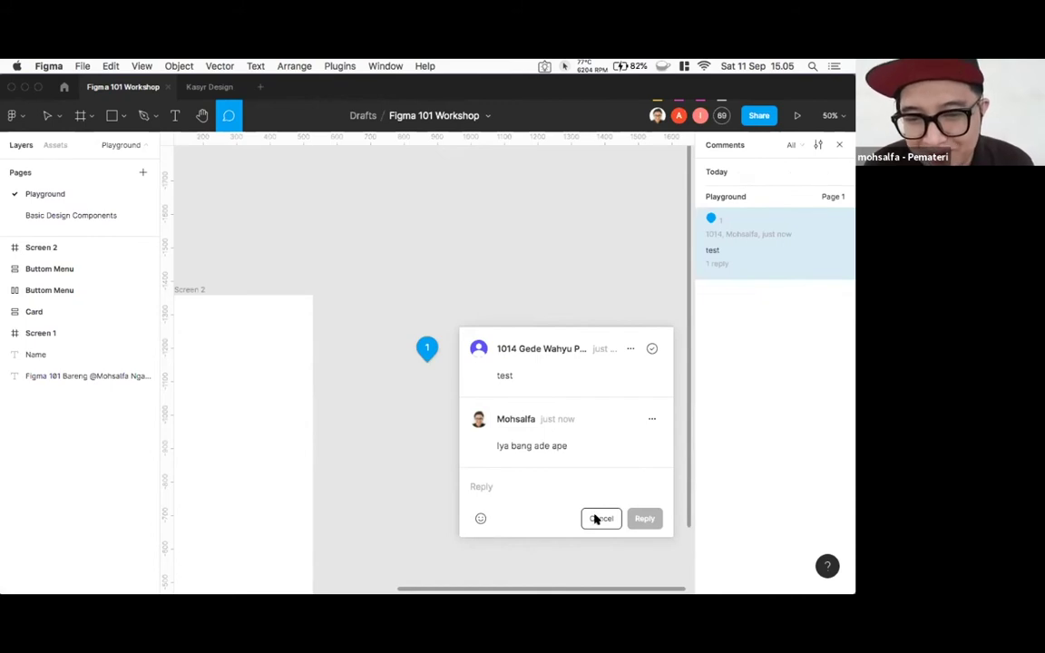
{"action": "left_click", "coordinate": [597, 516]}
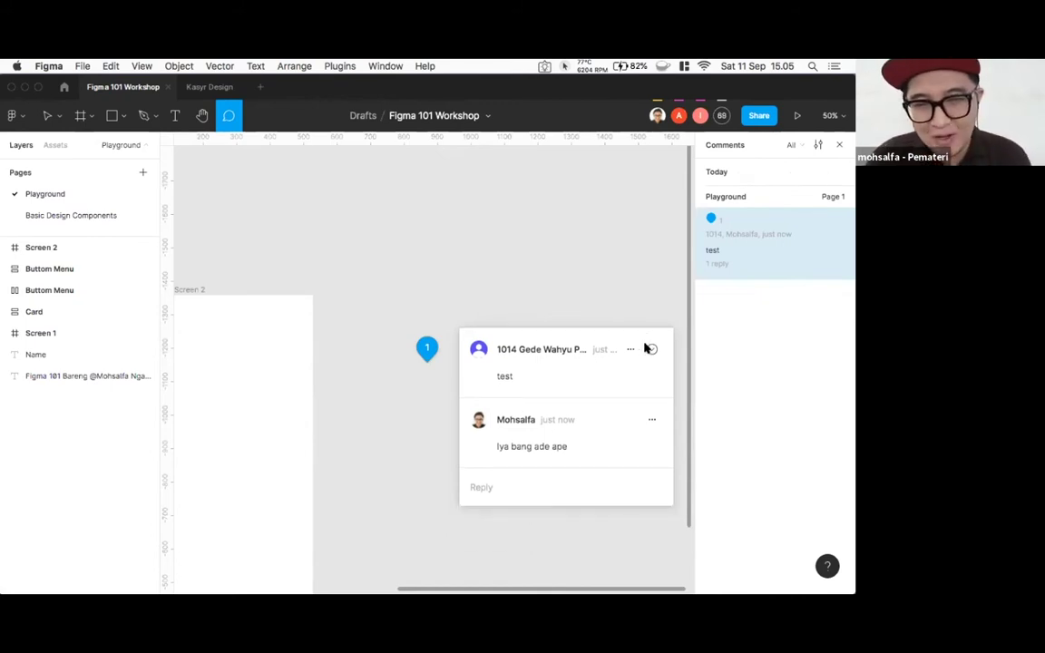
{"action": "key", "text": "Escape"}
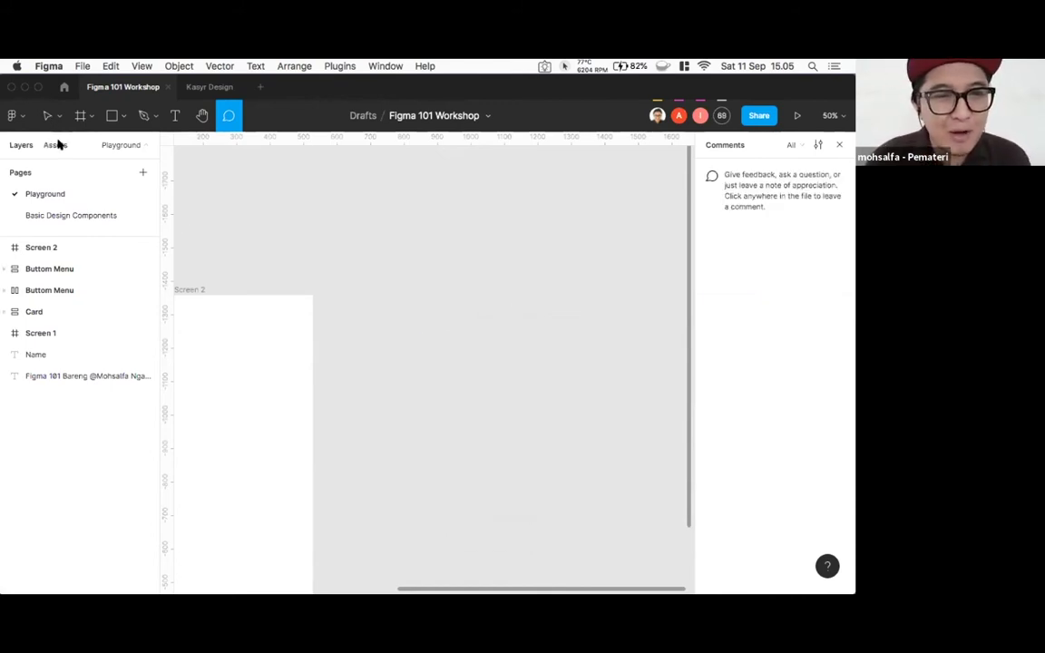
- Switch from commenting to the Move tool and bring the workshop topic list back into view
{"action": "left_click", "coordinate": [56, 122]}
{"action": "left_click", "coordinate": [58, 130]}
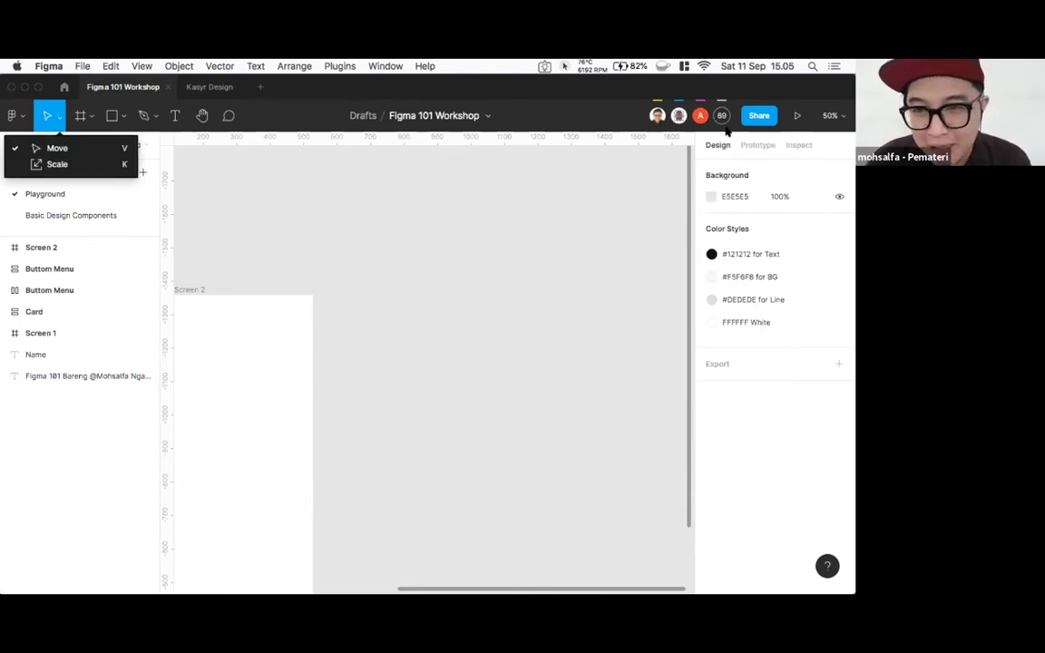
{"action": "key", "text": "Escape"}
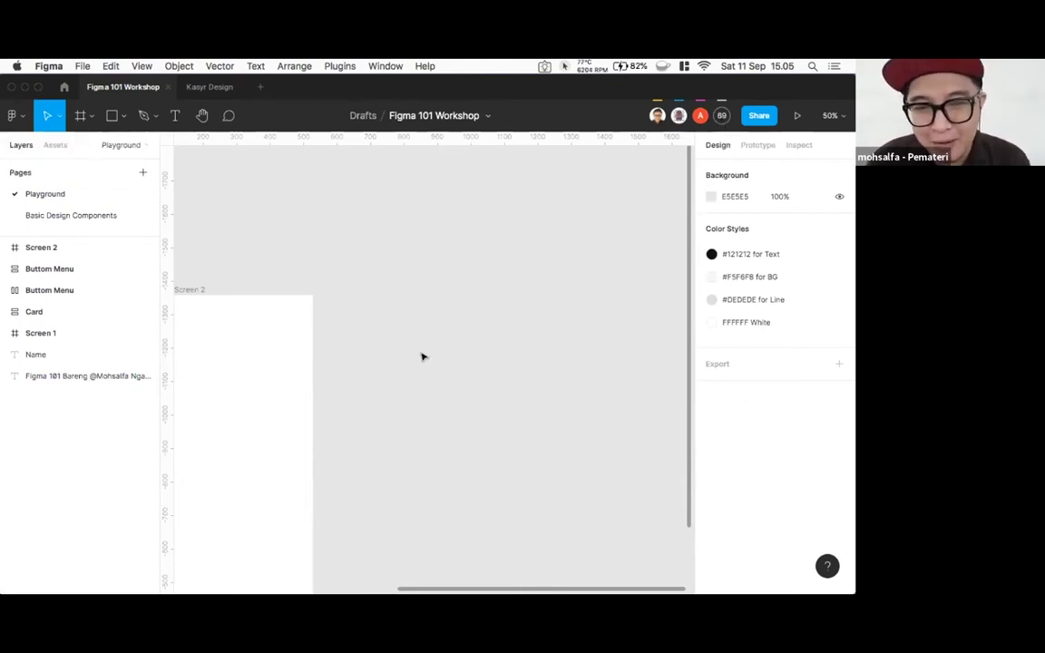
{"action": "scroll", "coordinate": [524, 283], "scroll_direction": "left", "scroll_amount": 3}
{"action": "scroll", "coordinate": [525, 283], "scroll_direction": "down", "scroll_amount": 2}
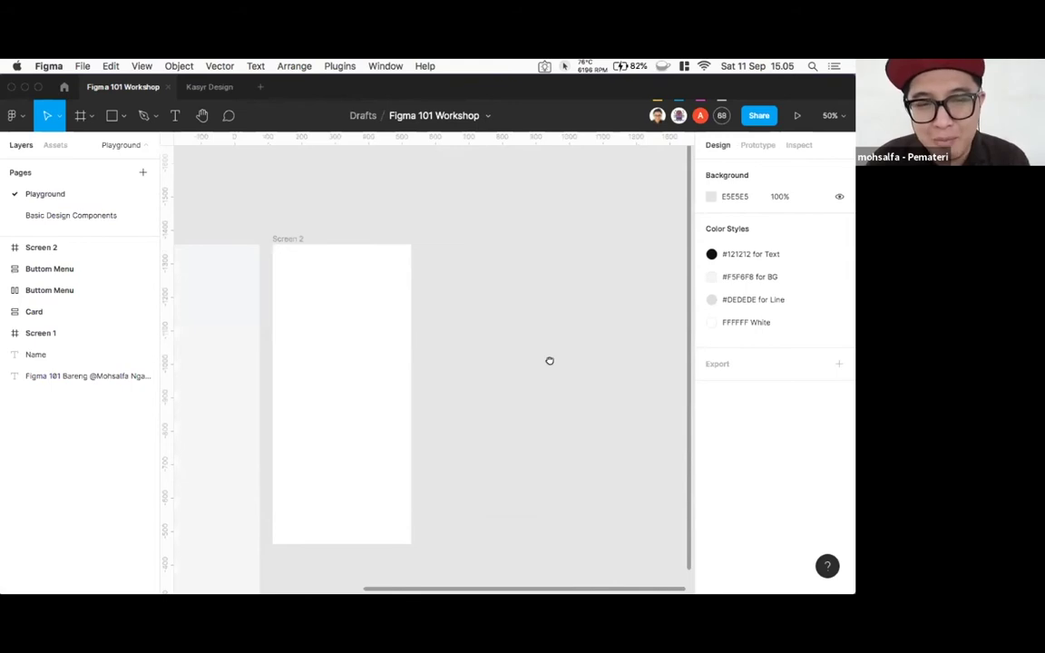
{"action": "scroll", "coordinate": [551, 361], "scroll_direction": "left", "scroll_amount": 2}
{"action": "scroll", "coordinate": [550, 362], "scroll_direction": "down", "scroll_amount": 2}
{"action": "scroll", "coordinate": [498, 349], "scroll_direction": "left", "scroll_amount": 3}
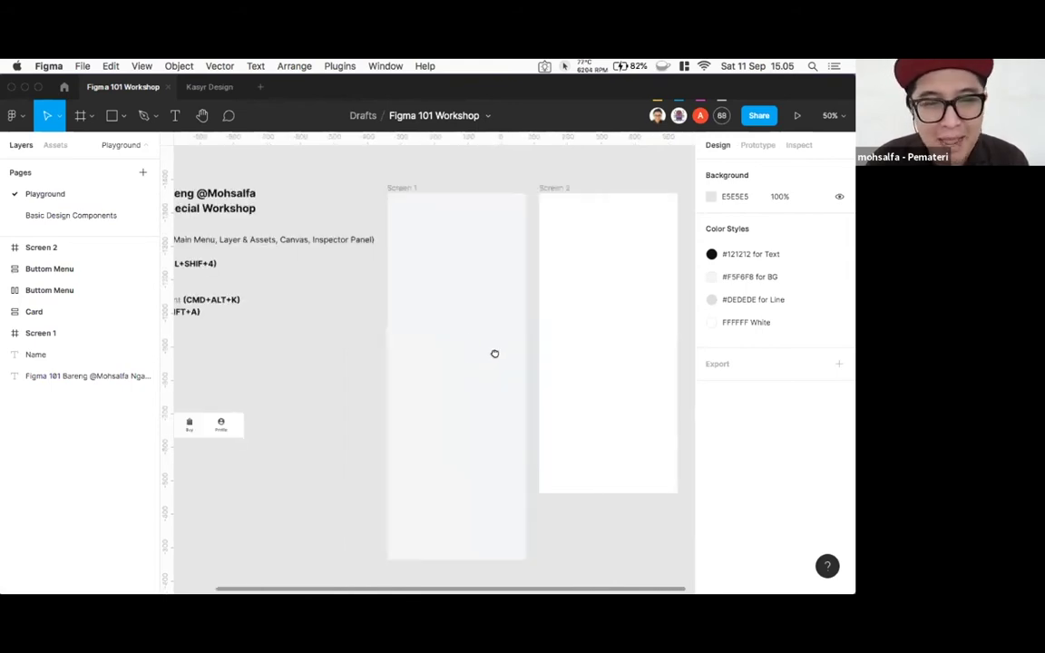
{"action": "scroll", "coordinate": [495, 352], "scroll_direction": "left", "scroll_amount": 2}
{"action": "scroll", "coordinate": [473, 352], "scroll_direction": "left", "scroll_amount": 2}
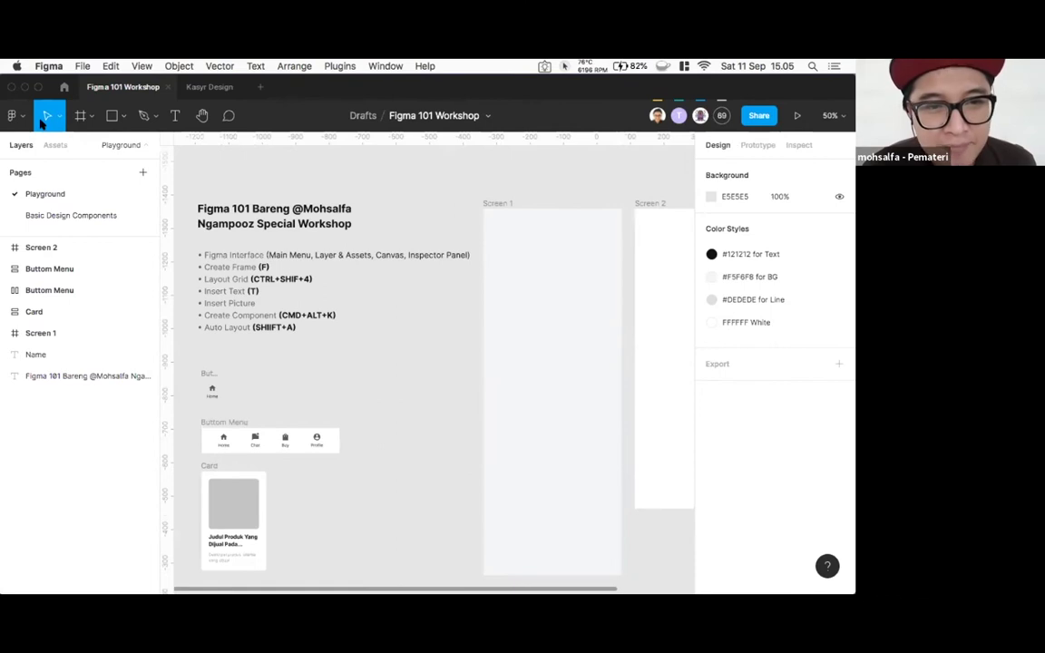
- Examine the mobile screens up to Kasyr Main Dashboard in the Kasyr Design file at 100% zoom, and close that file
{"action": "left_click", "coordinate": [210, 88]}
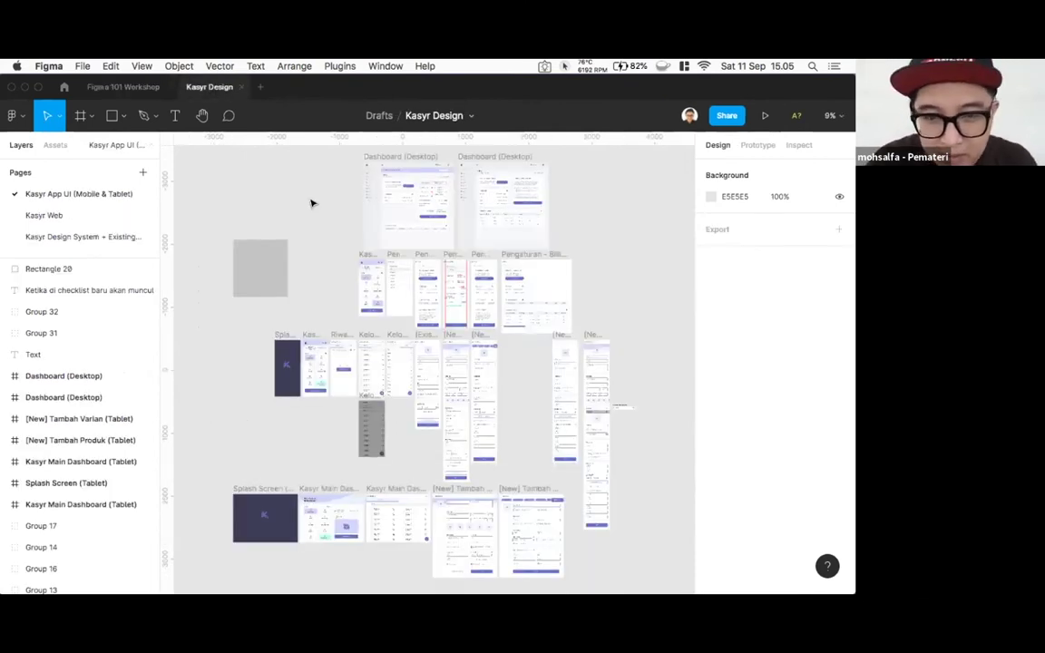
{"action": "key", "text": "shift+0"}
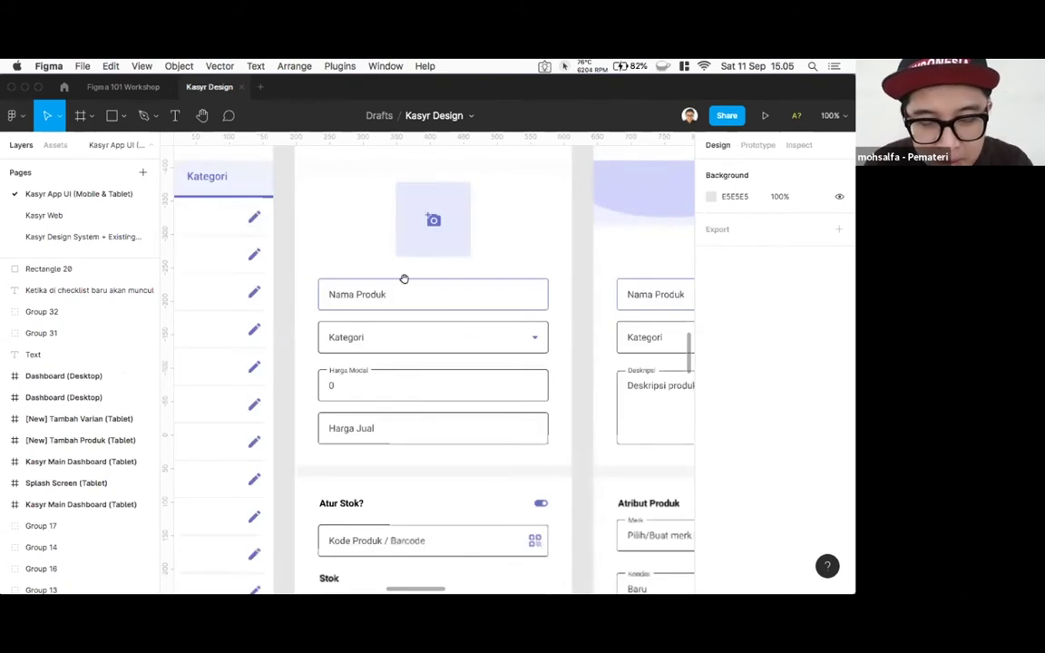
{"action": "scroll", "coordinate": [405, 278], "scroll_direction": "left", "scroll_amount": 5}
{"action": "scroll", "coordinate": [513, 252], "scroll_direction": "left", "scroll_amount": 8}
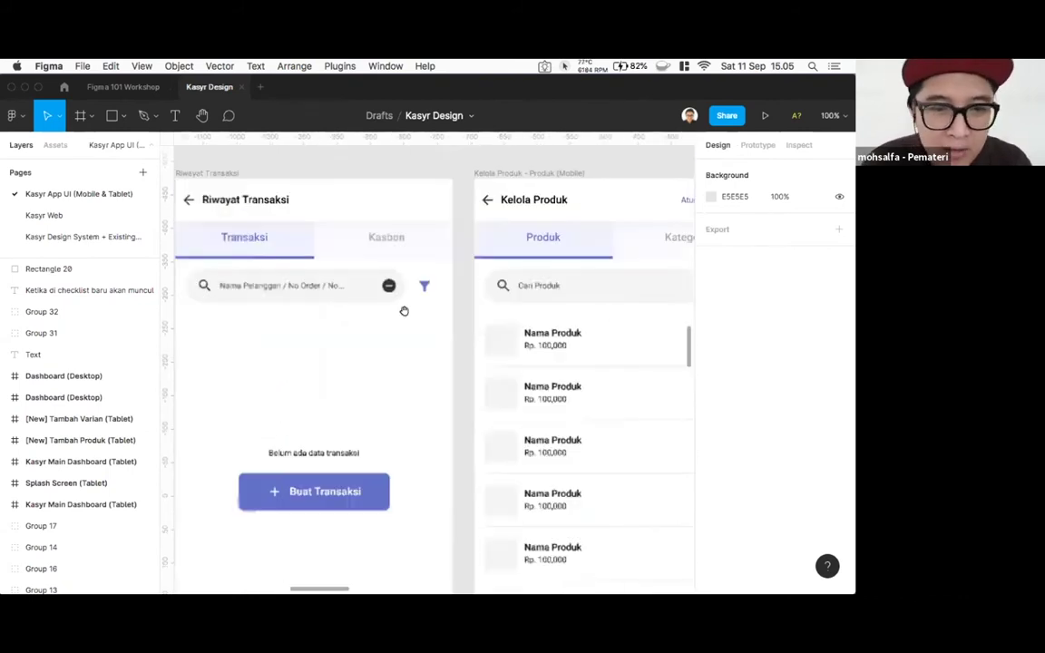
{"action": "scroll", "coordinate": [546, 294], "scroll_direction": "left", "scroll_amount": 6}
{"action": "scroll", "coordinate": [453, 318], "scroll_direction": "left", "scroll_amount": 5}
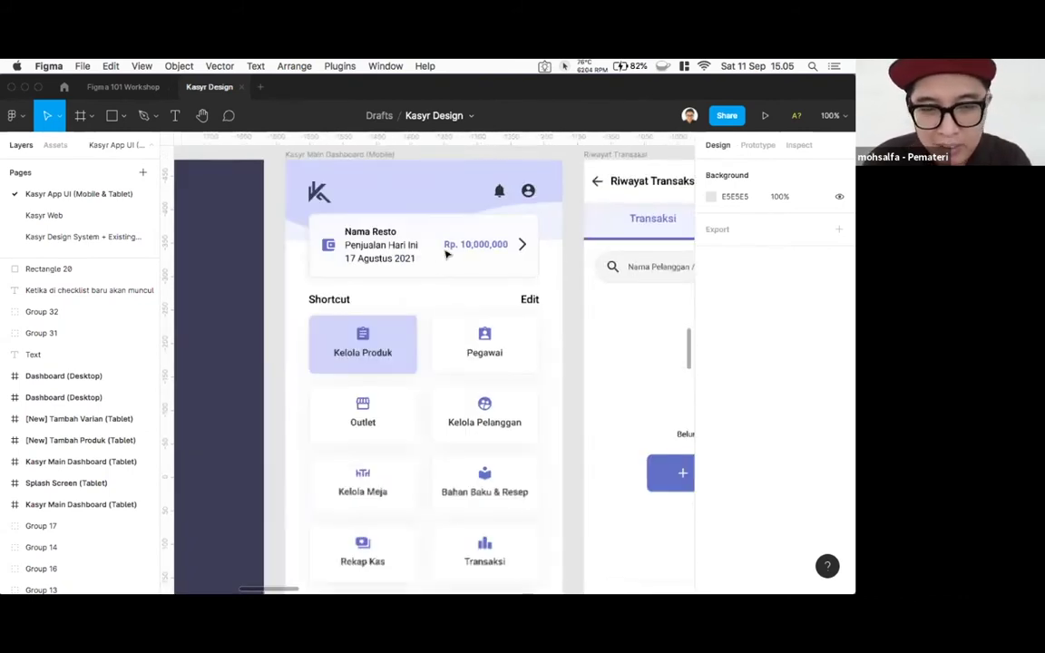
{"action": "scroll", "coordinate": [448, 254], "scroll_direction": "right", "scroll_amount": 1}
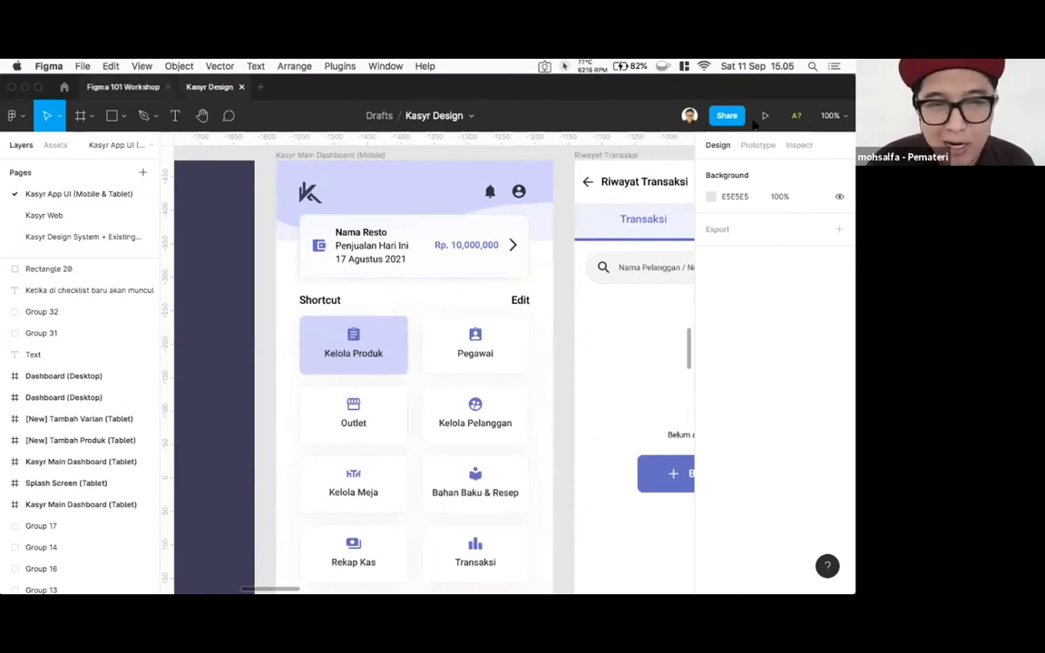
{"action": "key", "text": "super+w"}
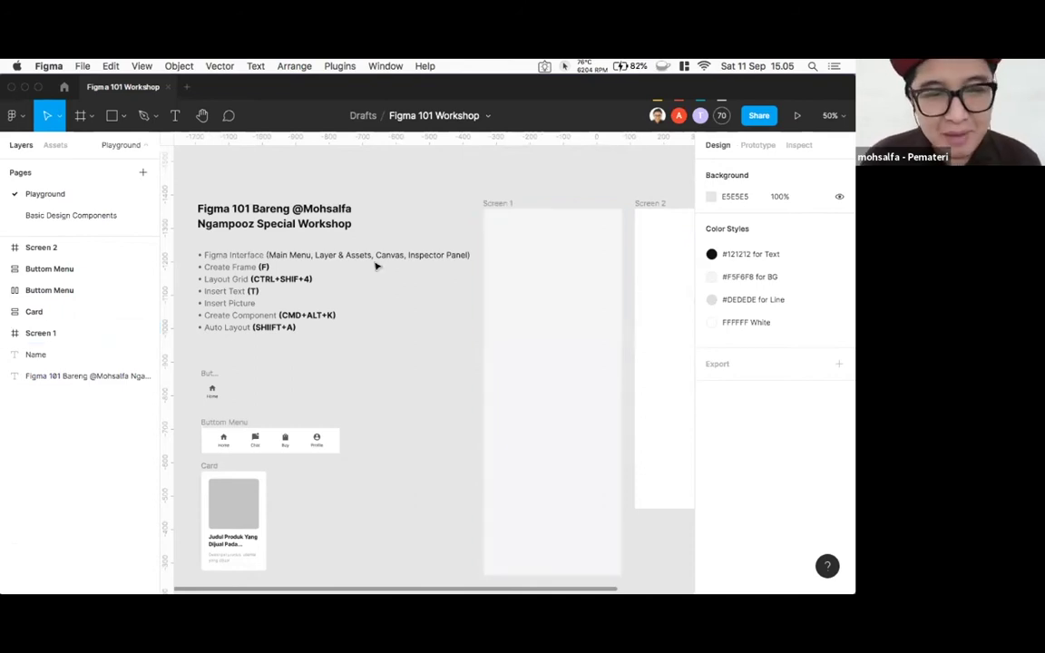
- Start the Frame tool with the empty canvas beside Screen 2 in view
{"action": "left_click_drag", "start_coordinate": [482, 355], "coordinate": [283, 361]}
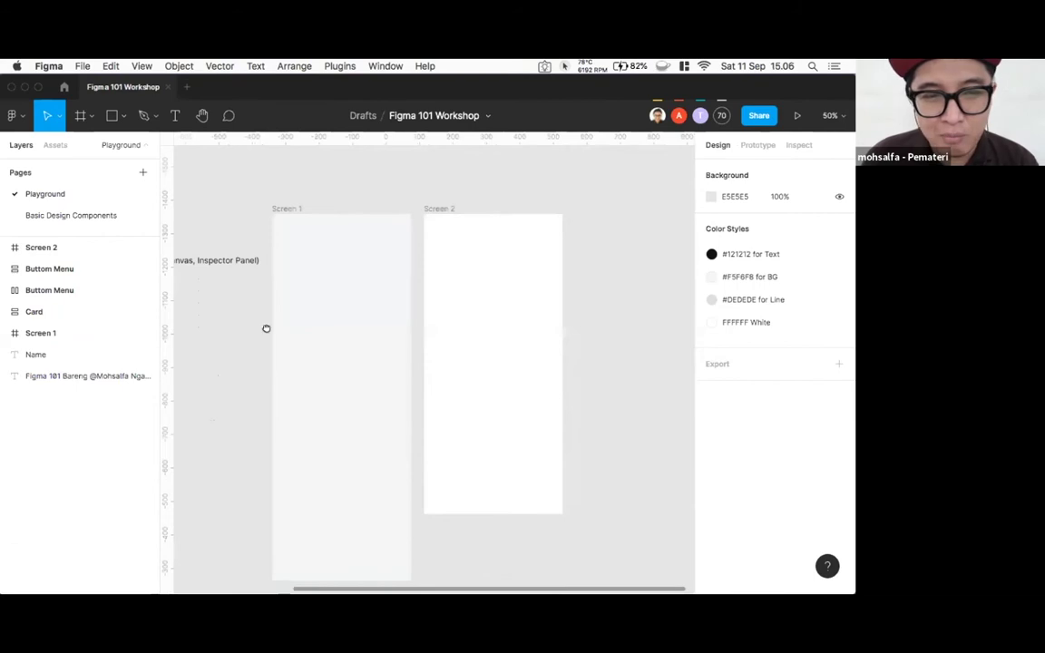
{"action": "scroll", "coordinate": [265, 329], "scroll_direction": "right", "scroll_amount": 3}
{"action": "scroll", "coordinate": [299, 331], "scroll_direction": "right", "scroll_amount": 2}
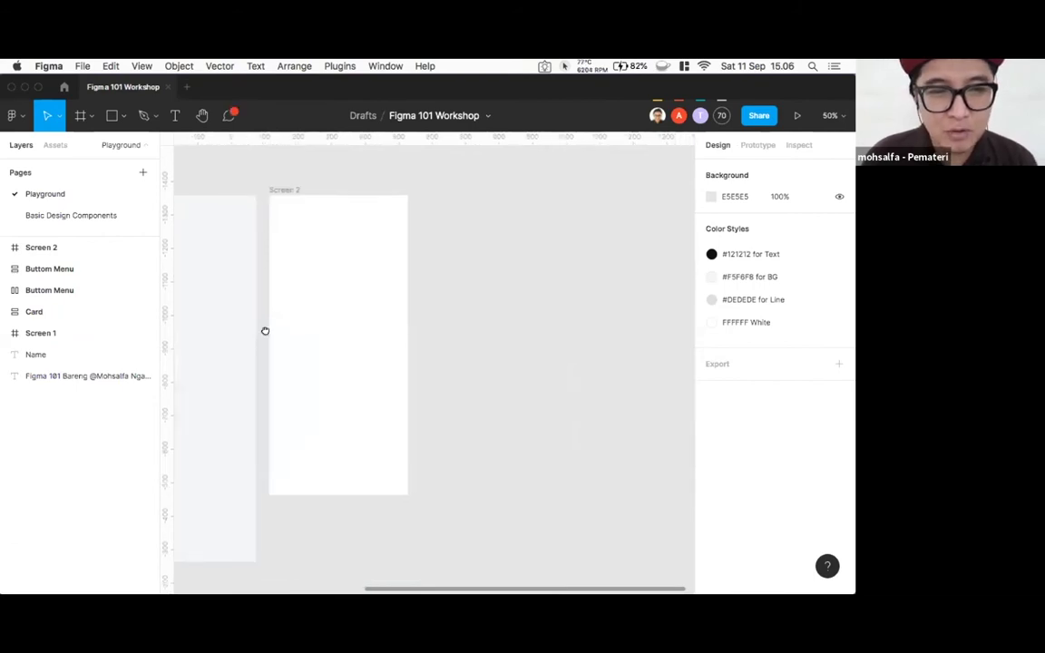
{"action": "scroll", "coordinate": [264, 331], "scroll_direction": "right", "scroll_amount": 2}
{"action": "left_click", "coordinate": [229, 189]}
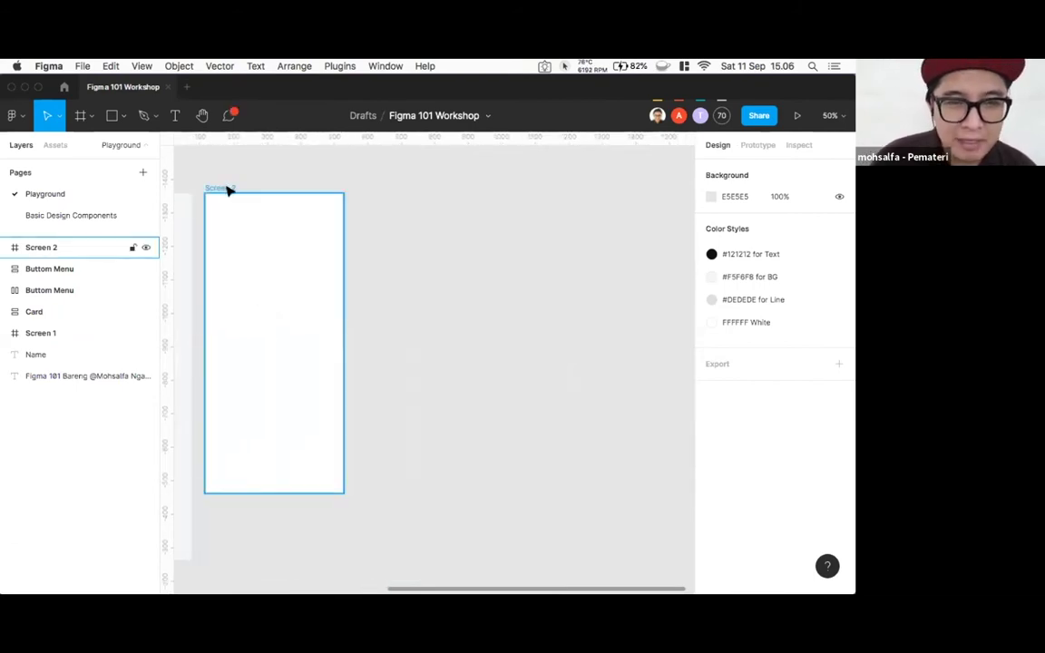
{"action": "left_click", "coordinate": [92, 115]}
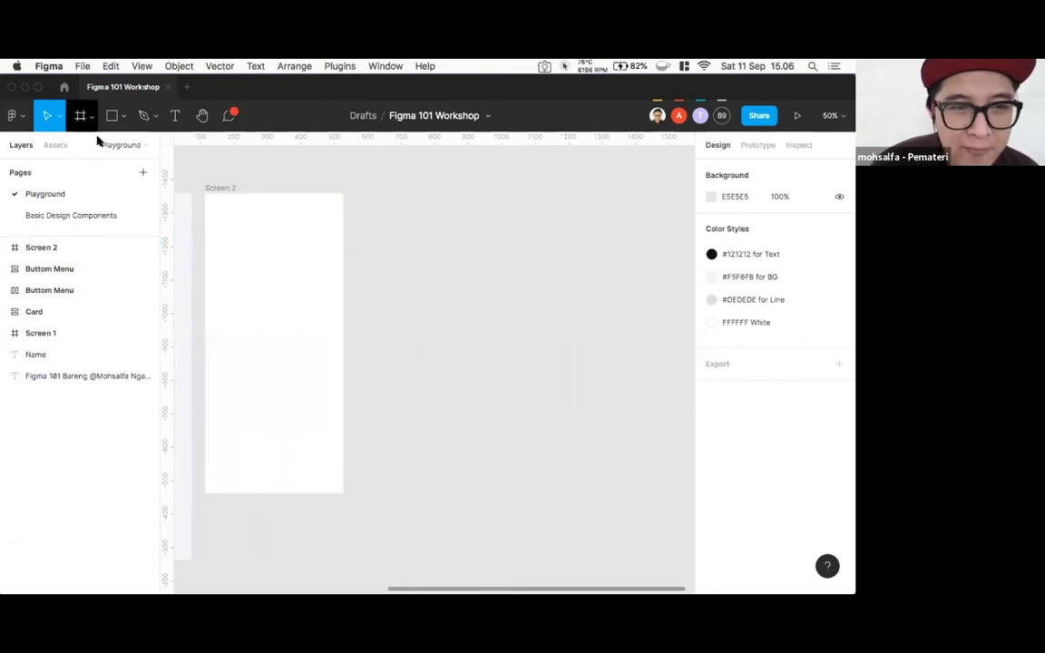
{"action": "left_click", "coordinate": [91, 115]}
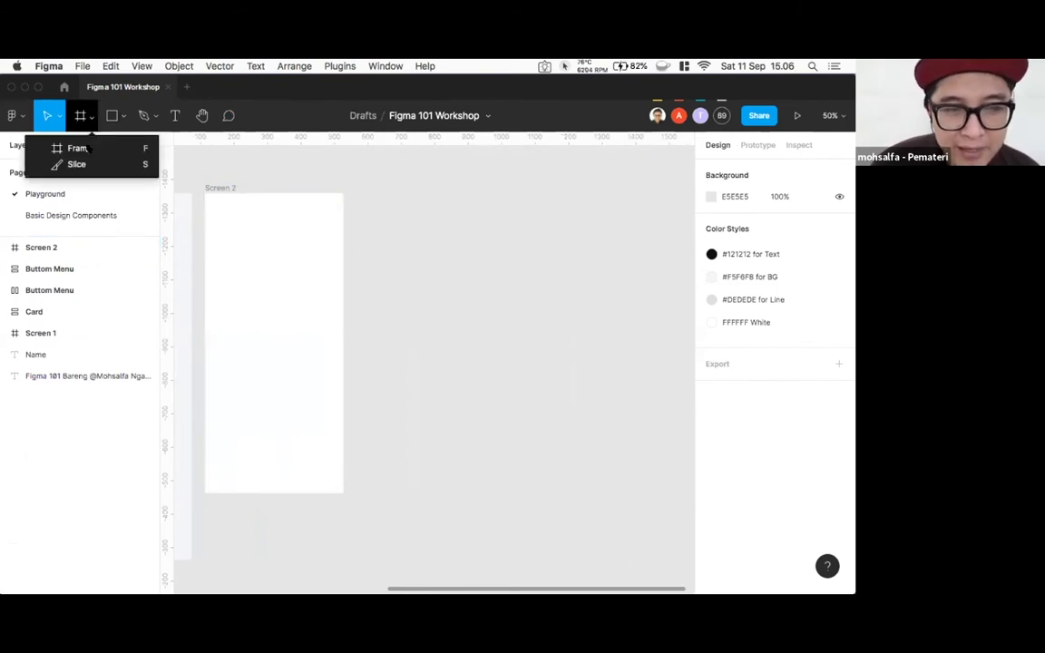
{"action": "left_click", "coordinate": [260, 187]}
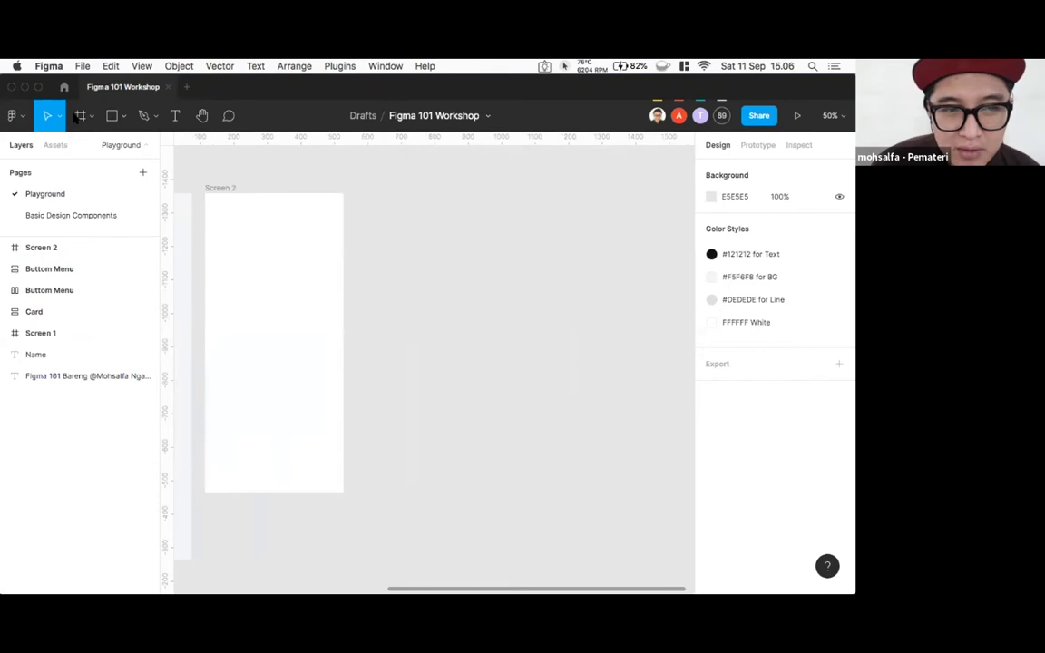
{"action": "left_click", "coordinate": [80, 116]}
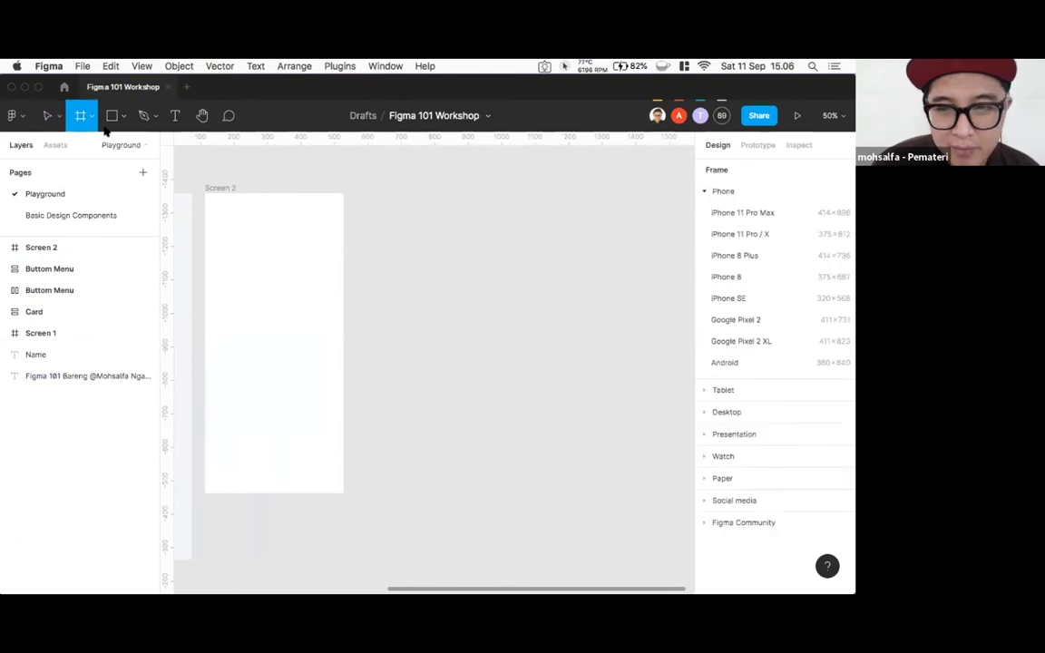
- Browse the frame preset categories for Phone, Tablet, Desktop, Presentation and Social media
{"action": "left_click", "coordinate": [704, 192]}
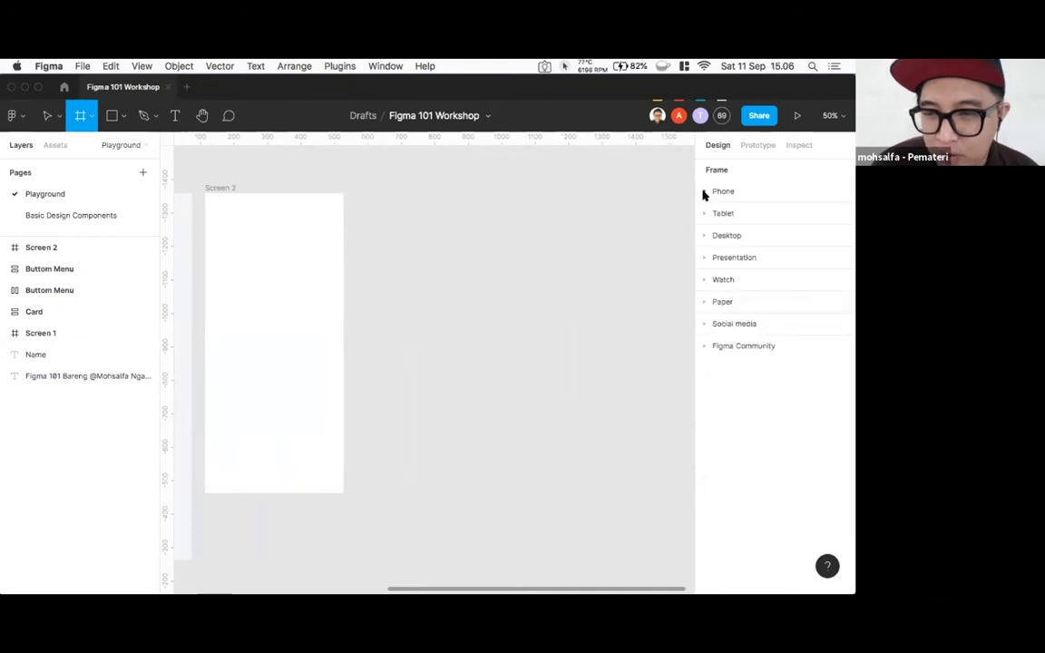
{"action": "left_click", "coordinate": [702, 214]}
{"action": "left_click", "coordinate": [703, 215]}
{"action": "left_click", "coordinate": [703, 236]}
{"action": "left_click", "coordinate": [702, 238]}
{"action": "left_click", "coordinate": [702, 258]}
{"action": "left_click", "coordinate": [702, 259]}
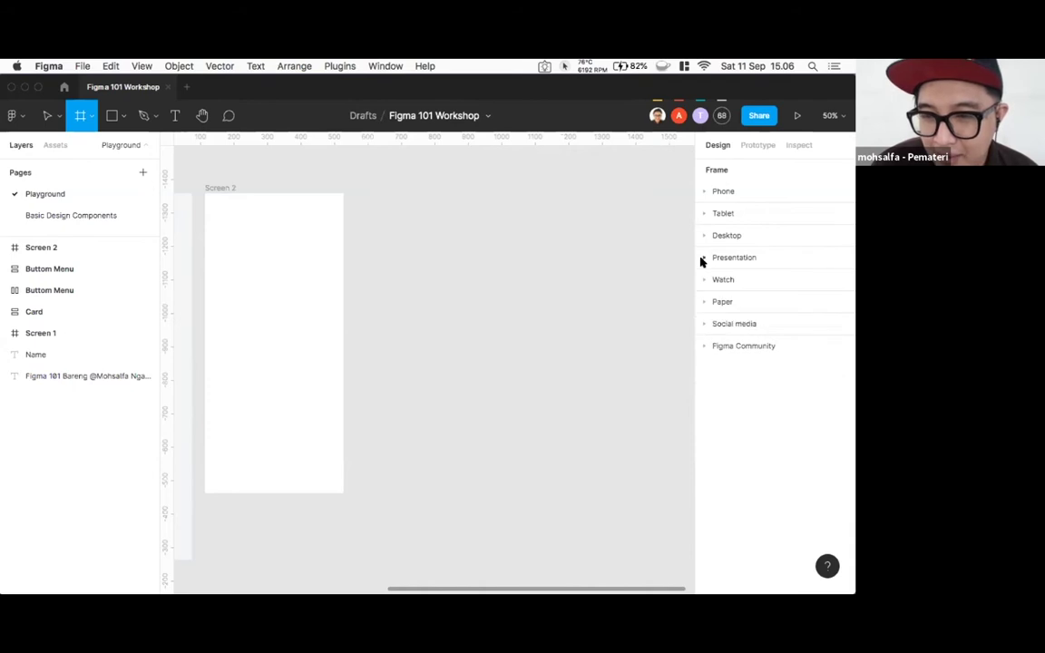
{"action": "left_click", "coordinate": [703, 325]}
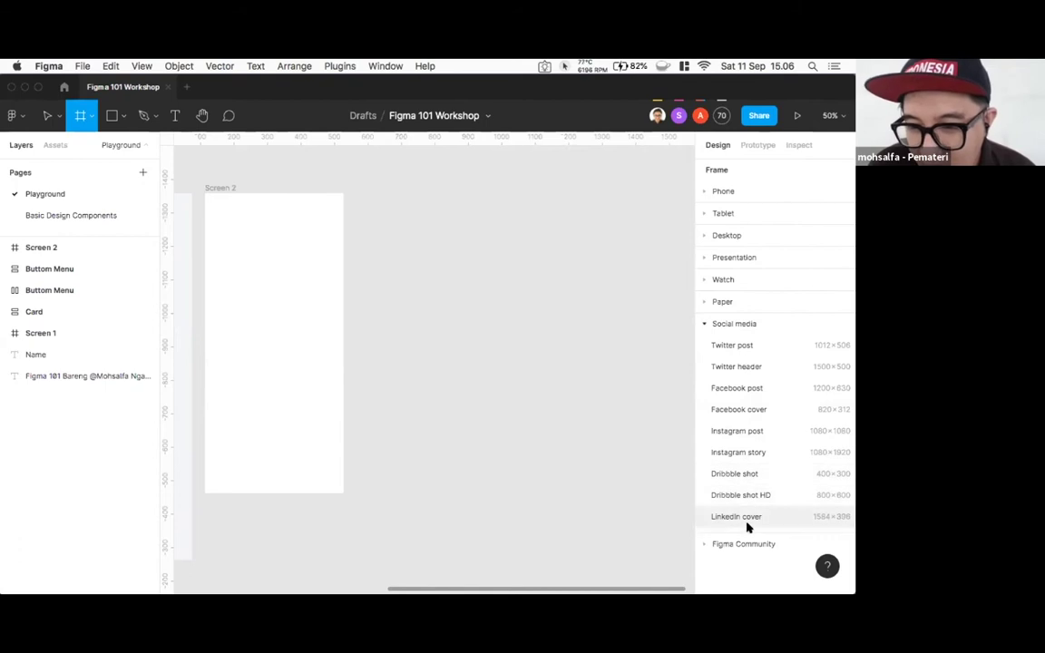
{"action": "left_click", "coordinate": [705, 325]}
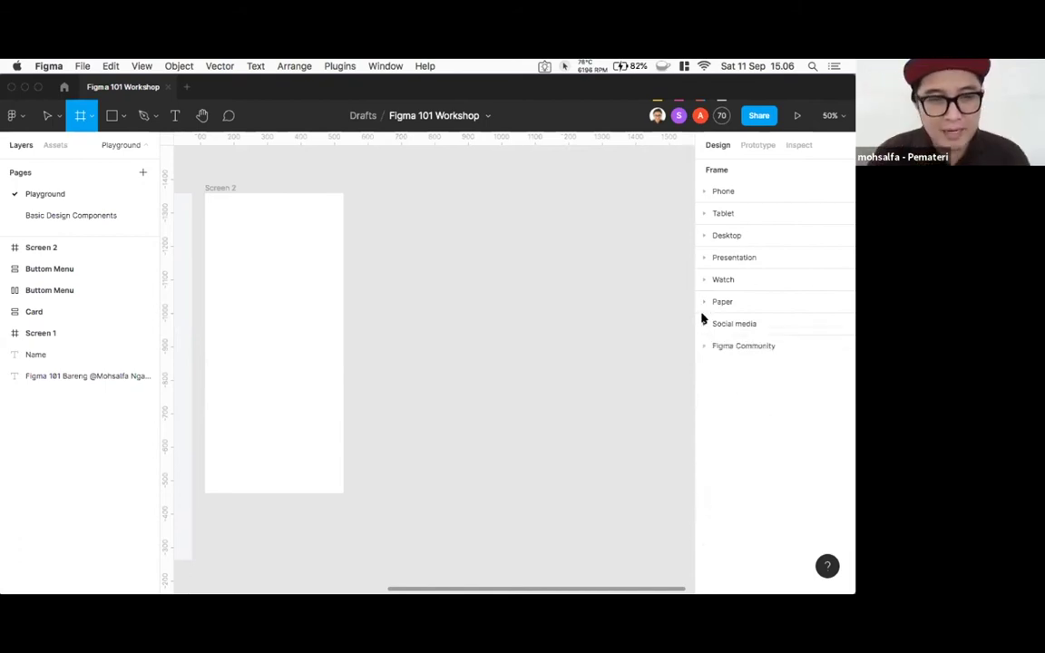
- Create a frame from the iPhone 11 Pro Max phone preset beside Screen 2 and align its top edge with that screen
{"action": "left_click", "coordinate": [704, 192]}
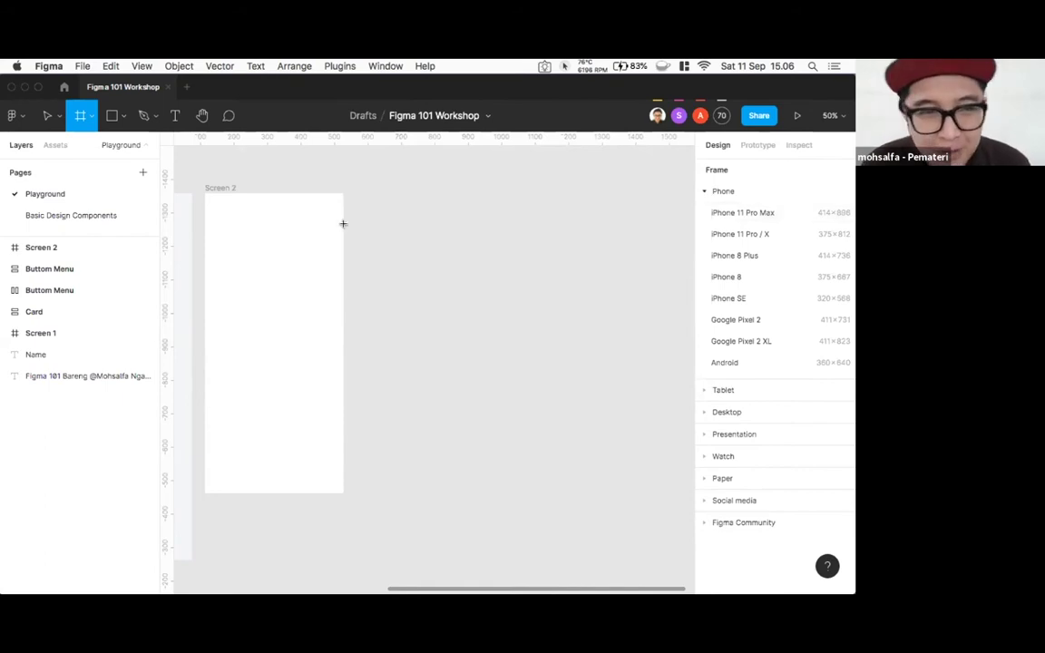
{"action": "left_click", "coordinate": [719, 213]}
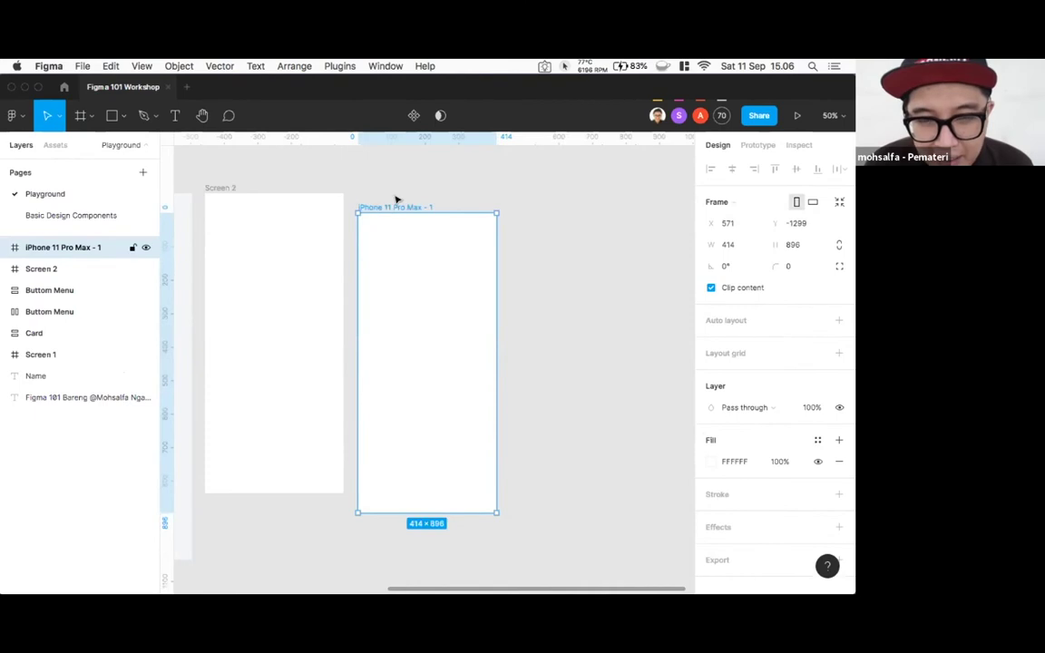
{"action": "left_click_drag", "start_coordinate": [383, 205], "coordinate": [382, 188]}
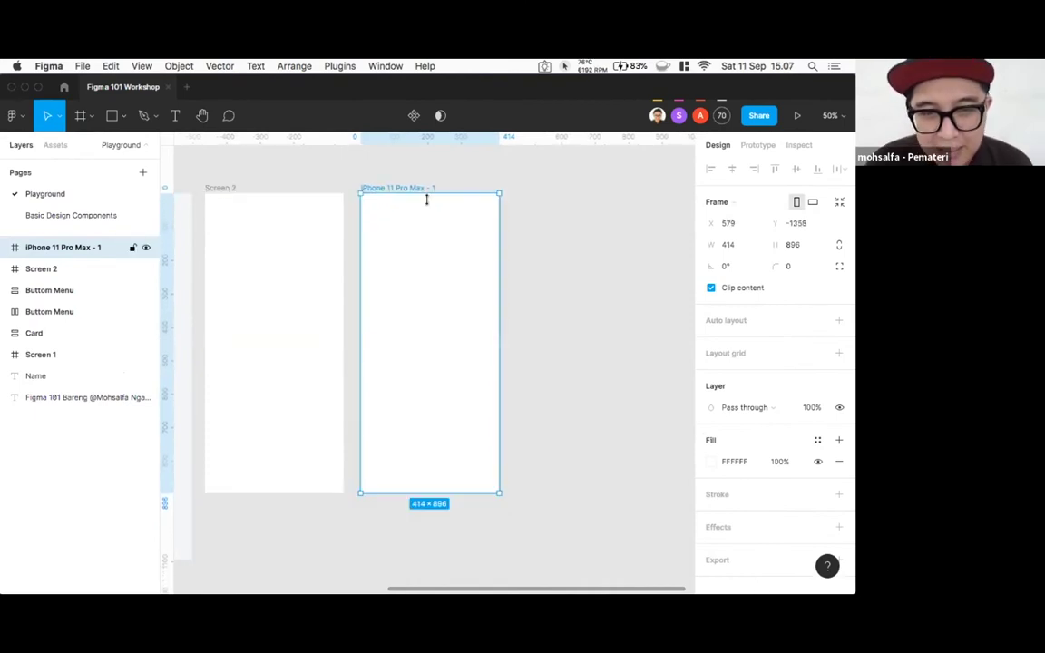
- Add a uniform layout grid to the new iPhone 11 Pro Max frame
{"action": "left_click_drag", "start_coordinate": [544, 252], "coordinate": [414, 230]}
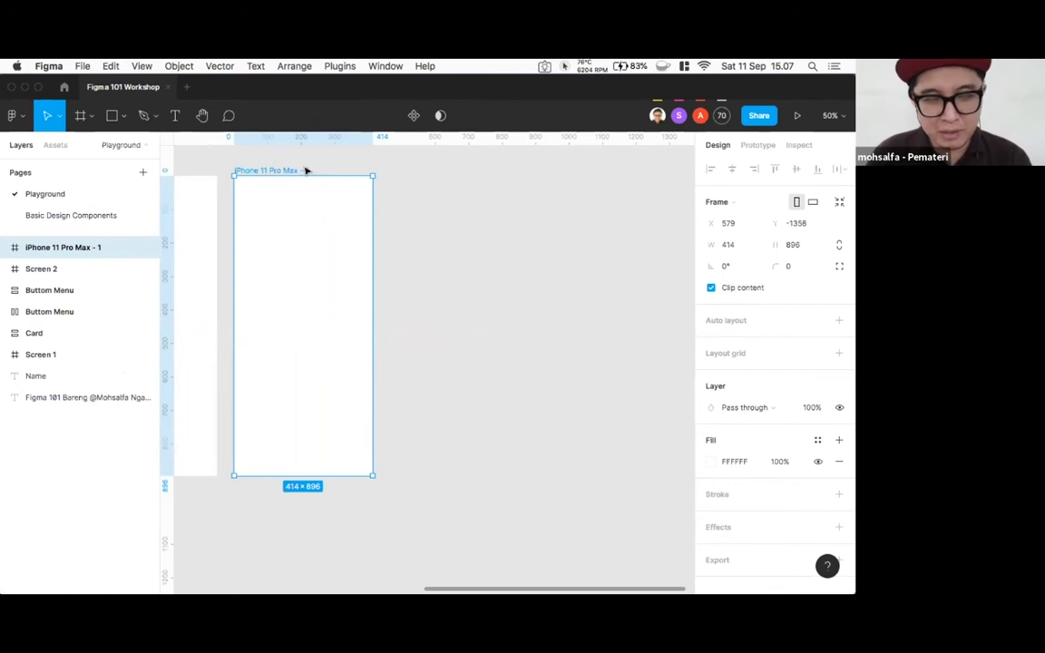
{"action": "left_click_drag", "start_coordinate": [325, 161], "coordinate": [382, 176]}
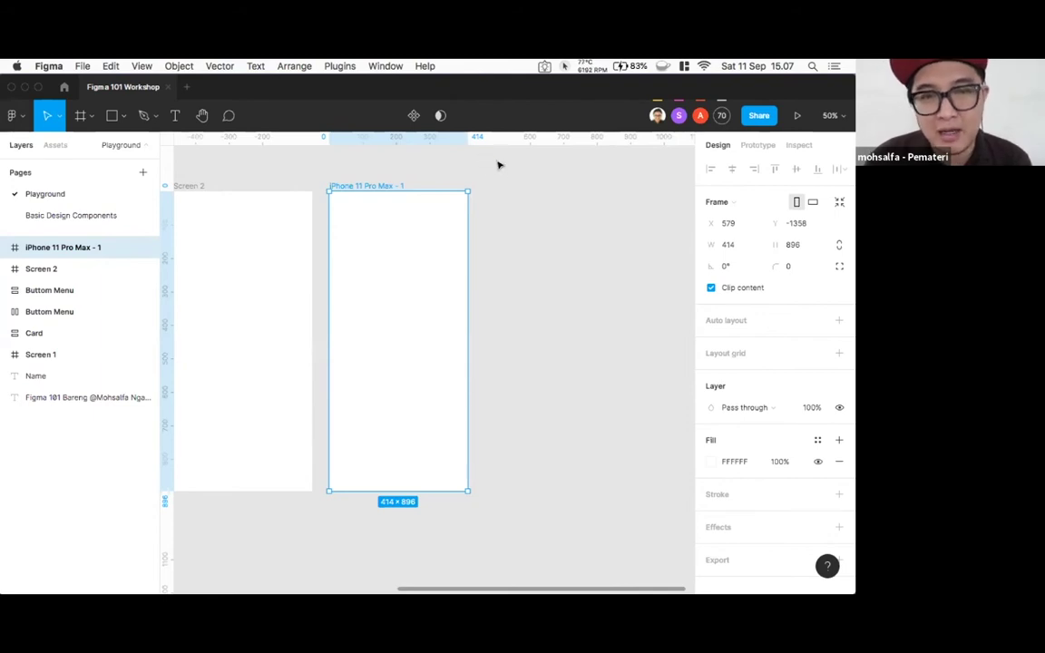
{"action": "left_click", "coordinate": [839, 354]}
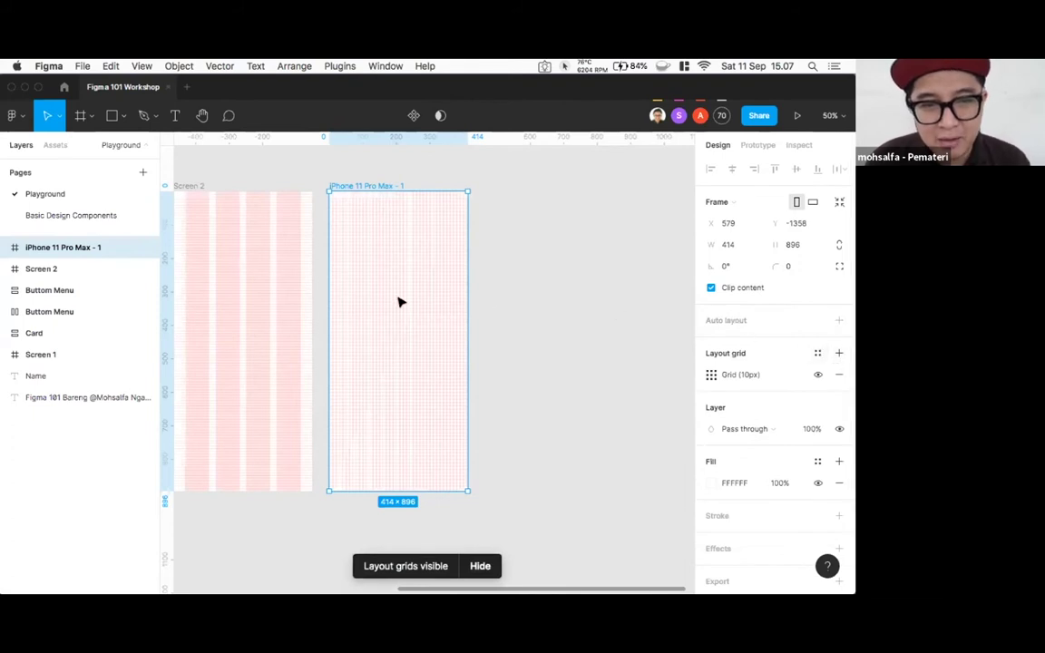
- Examine the column and row layout grids on Screen 1 and Screen 2 at 100% zoom
{"action": "scroll", "coordinate": [332, 300], "scroll_direction": "left", "scroll_amount": 6}
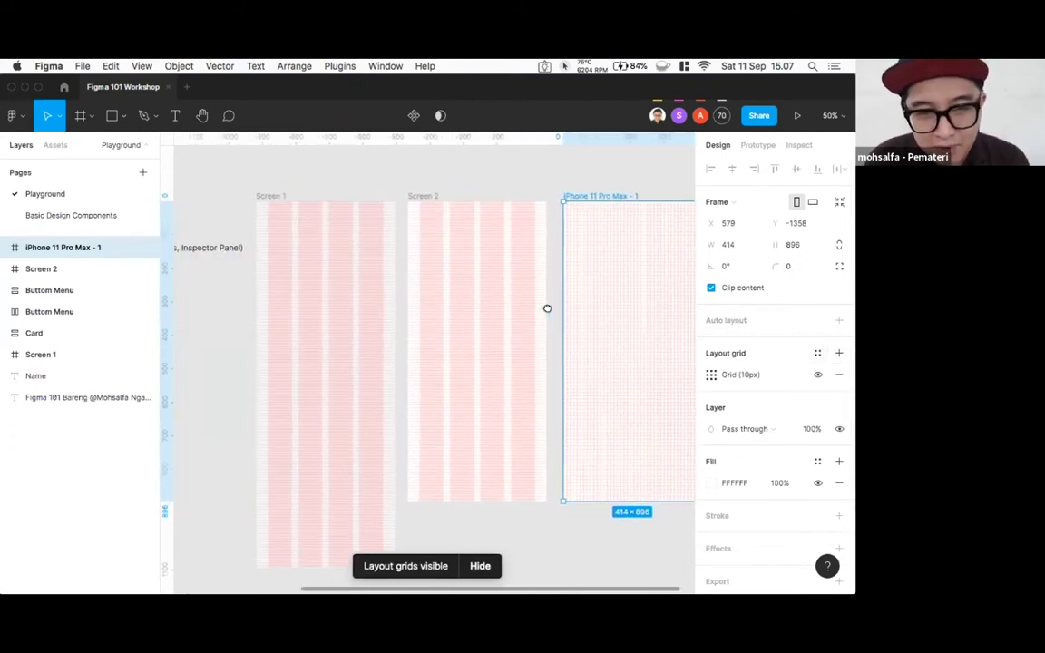
{"action": "key", "text": "shift+0"}
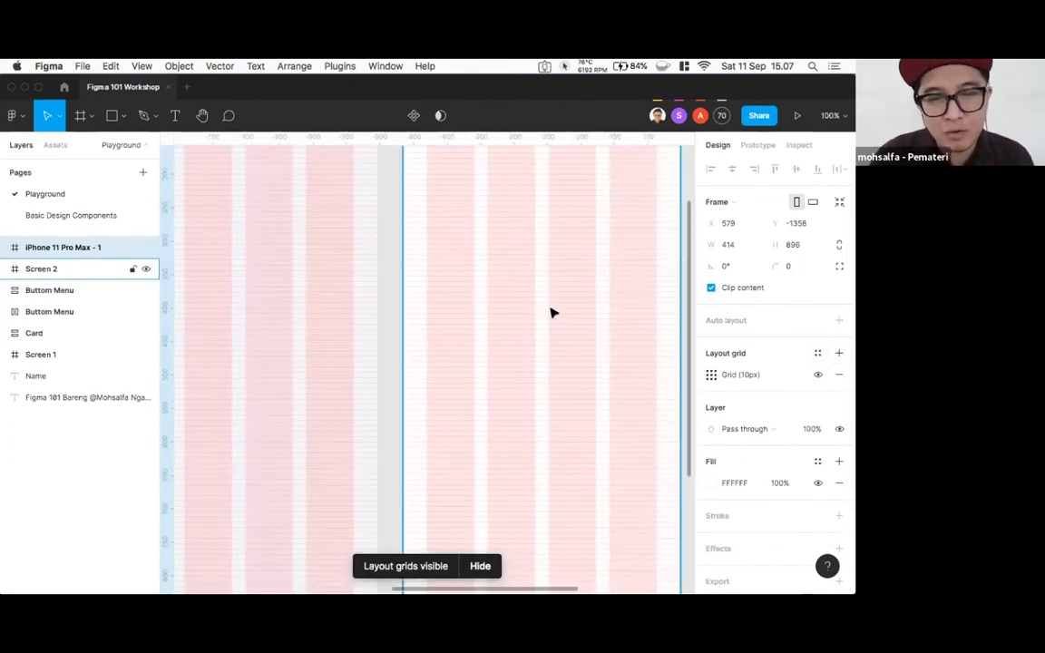
{"action": "left_click_drag", "start_coordinate": [422, 290], "coordinate": [571, 391]}
{"action": "scroll", "coordinate": [572, 391], "scroll_direction": "up", "scroll_amount": 3}
{"action": "scroll", "coordinate": [572, 391], "scroll_direction": "left", "scroll_amount": 2}
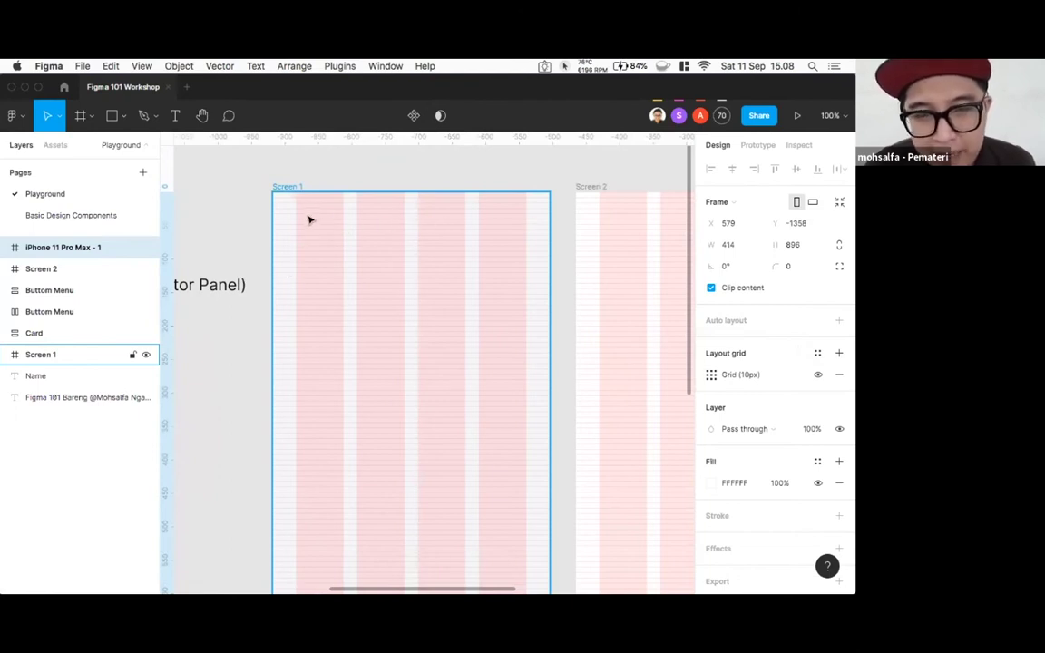
{"action": "scroll", "coordinate": [309, 220], "scroll_direction": "down", "scroll_amount": 3}
{"action": "scroll", "coordinate": [309, 231], "scroll_direction": "up", "scroll_amount": 5}
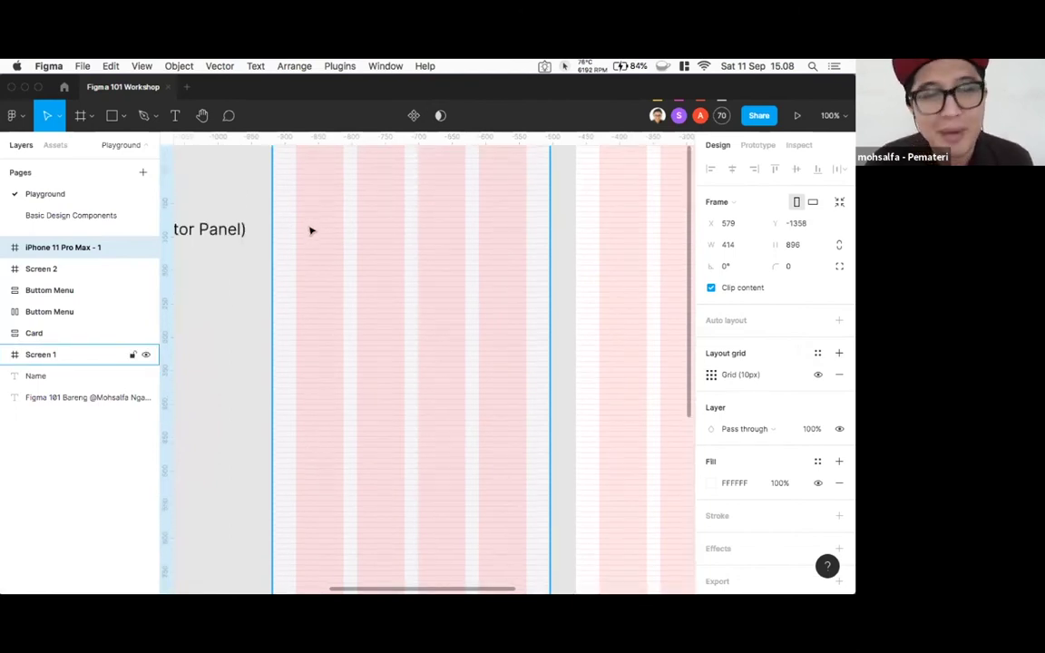
{"action": "scroll", "coordinate": [309, 232], "scroll_direction": "down", "scroll_amount": 2}
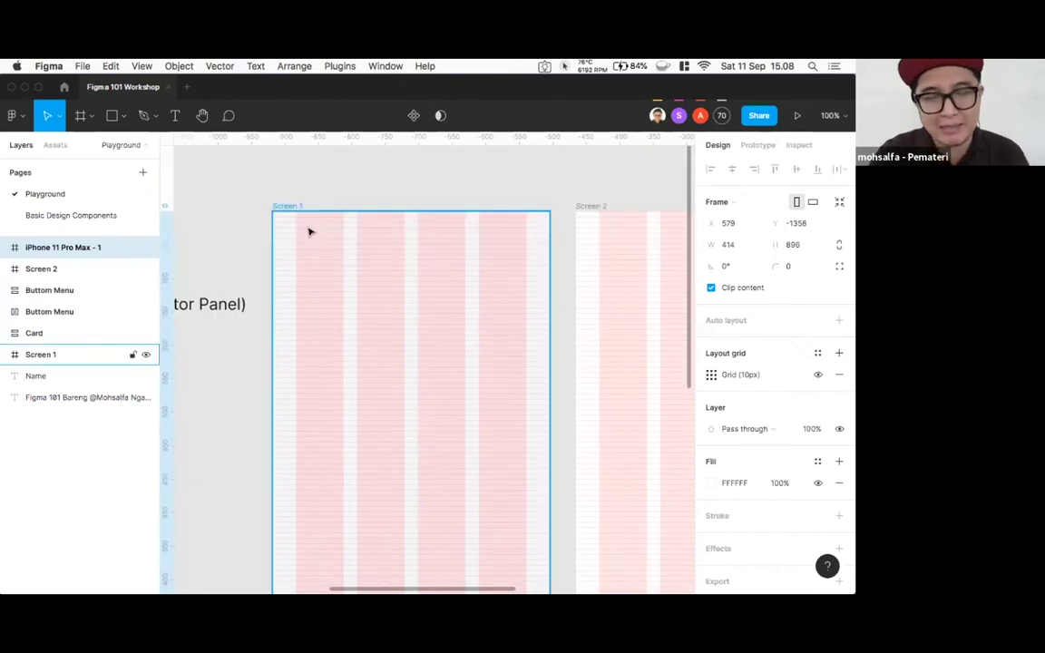
- Examine Screen 1's grid at 200% zoom, view the iPhone frame's grid settings, and select Screen 1 for comparison
{"action": "key", "text": "minus"}
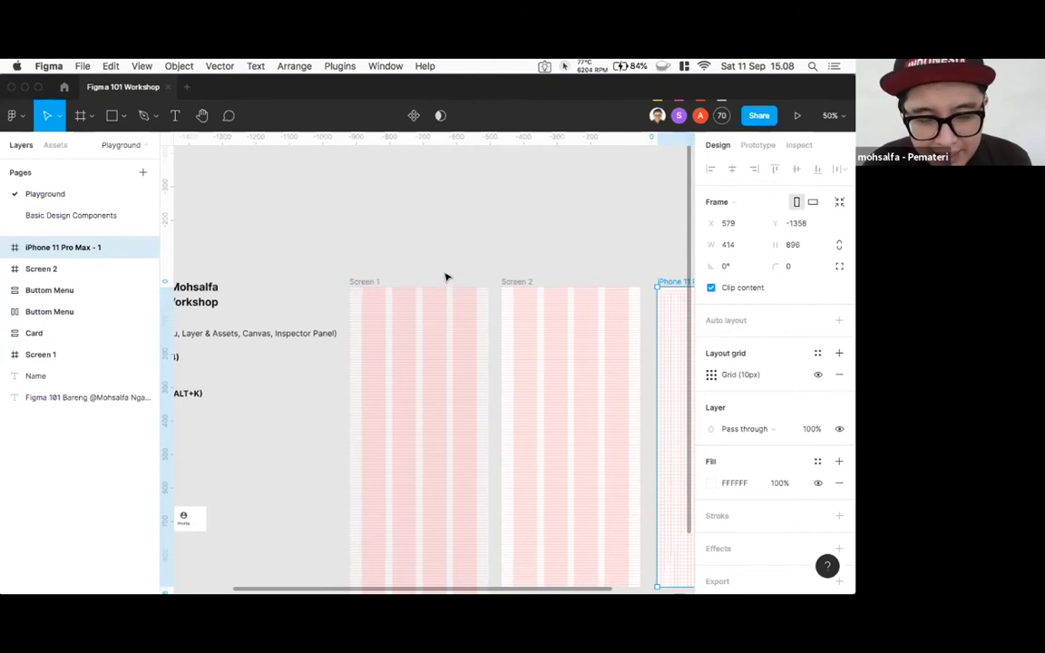
{"action": "scroll", "coordinate": [444, 273], "scroll_direction": "down", "scroll_amount": 2}
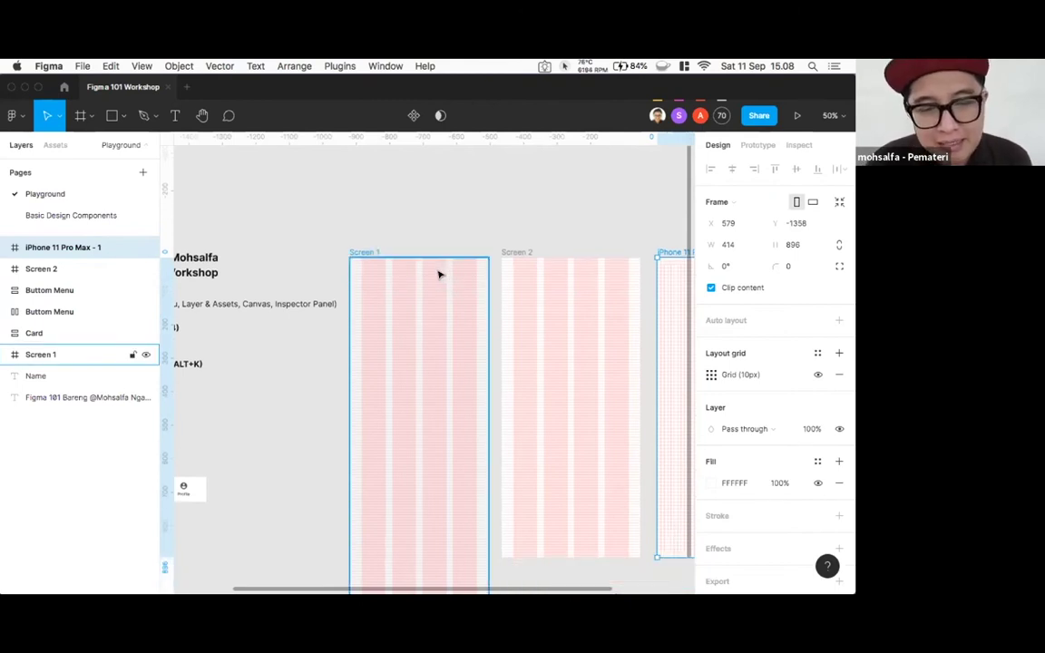
{"action": "scroll", "coordinate": [438, 274], "scroll_direction": "up", "scroll_amount": 10}
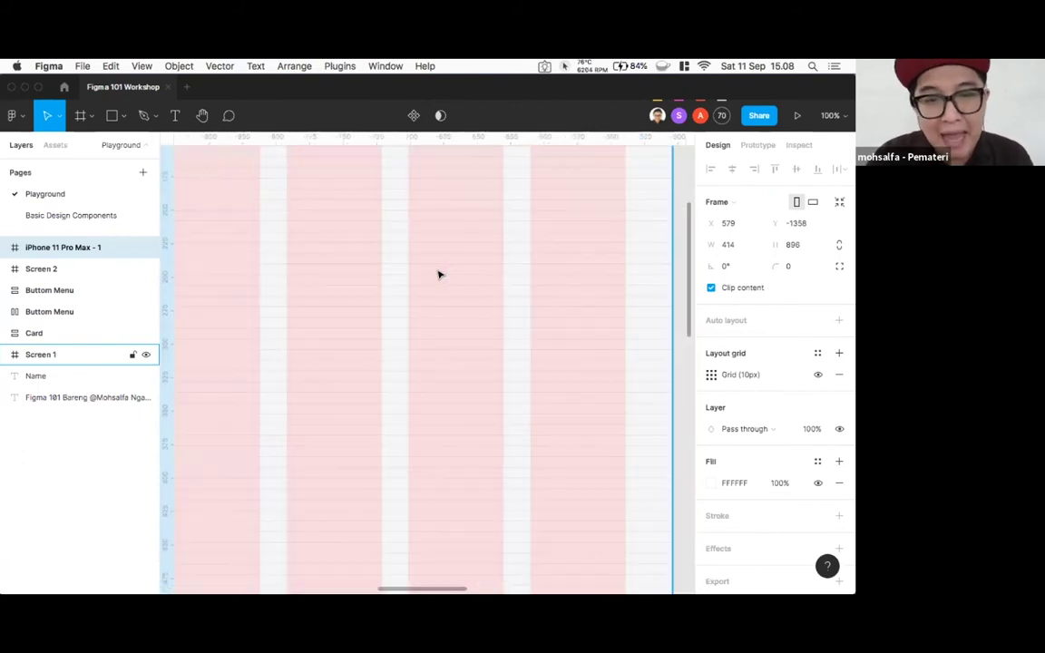
{"action": "scroll", "coordinate": [416, 281], "scroll_direction": "left", "scroll_amount": 5}
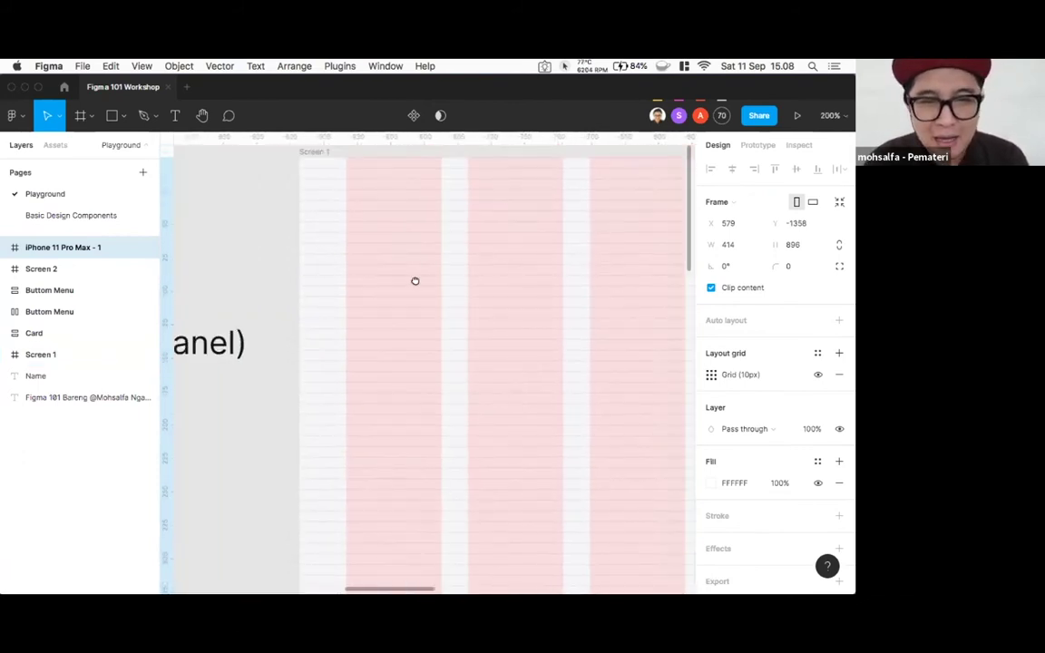
{"action": "left_click", "coordinate": [711, 376]}
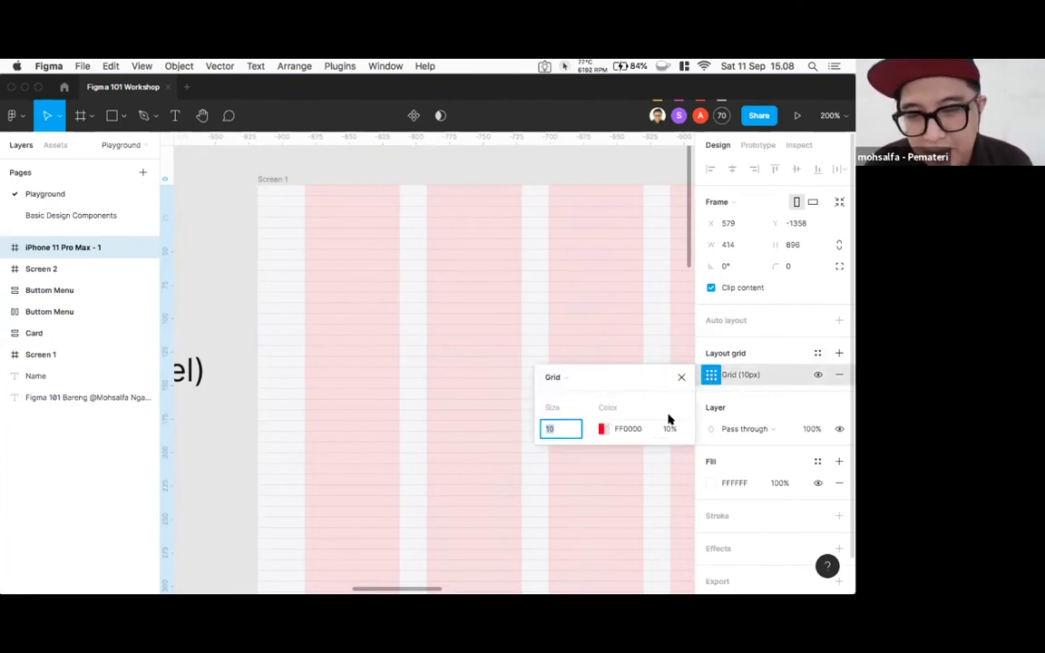
{"action": "left_click", "coordinate": [275, 180]}
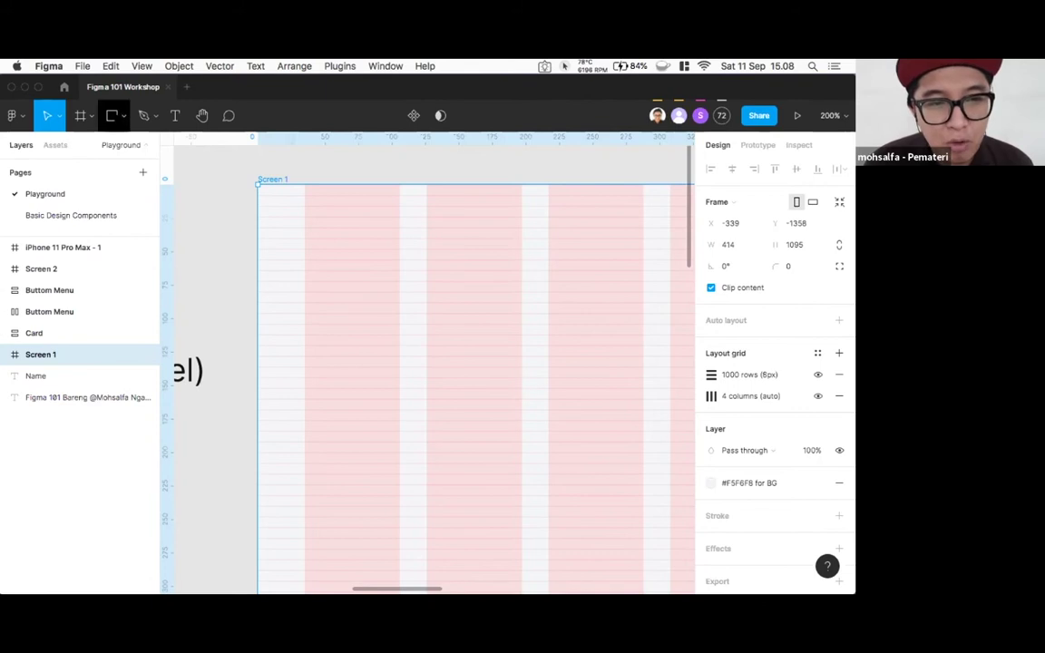
- Draw a square of about 72 × 72 in Screen 1's first grid column as an alignment example and delete it
{"action": "left_click", "coordinate": [123, 116]}
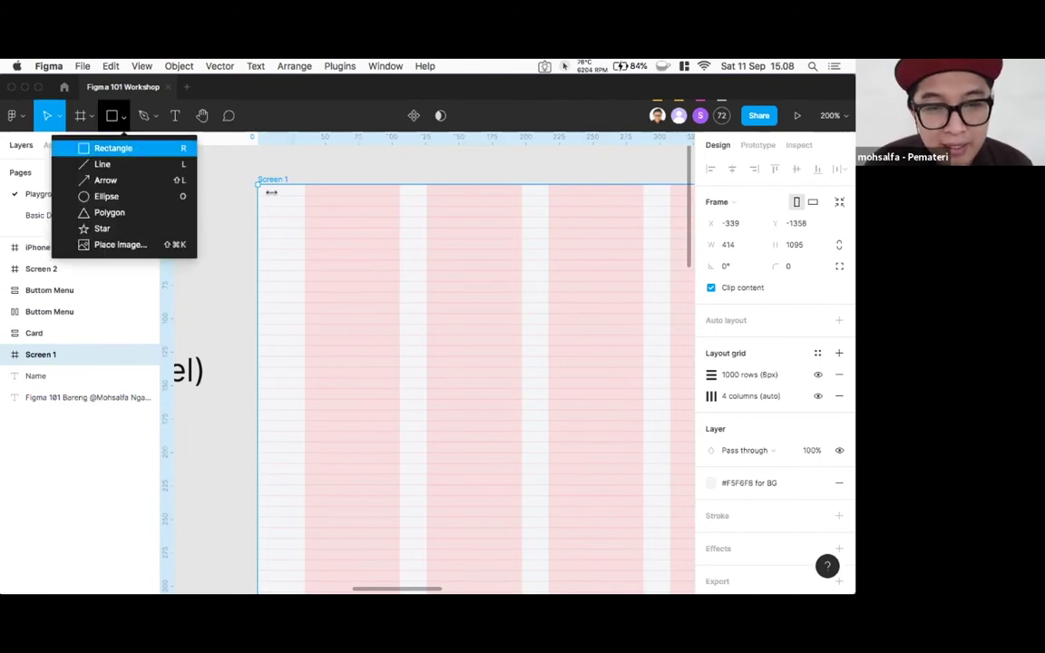
{"action": "left_click", "coordinate": [270, 192]}
{"action": "left_click", "coordinate": [111, 116]}
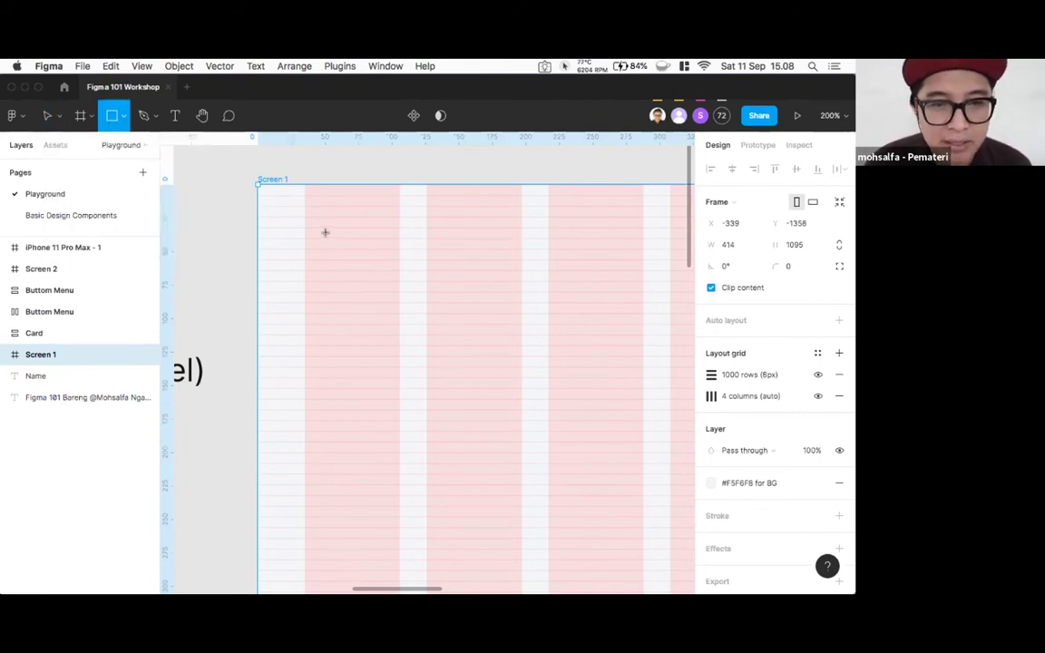
{"action": "mouse_move", "coordinate": [305, 228]}
{"action": "left_mouse_down"}
{"action": "mouse_move", "coordinate": [363, 304]}
{"action": "mouse_move", "coordinate": [399, 322]}
{"action": "mouse_move", "coordinate": [310, 236]}
{"action": "mouse_move", "coordinate": [395, 325]}
{"action": "left_mouse_up"}
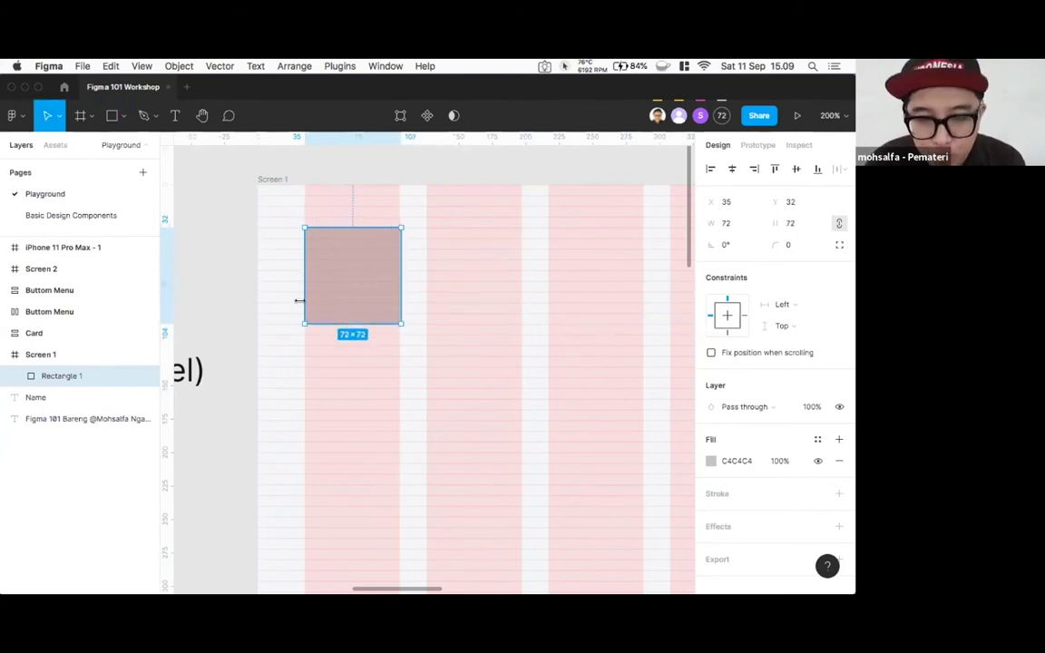
{"action": "left_click", "coordinate": [221, 258]}
{"action": "left_click", "coordinate": [367, 274]}
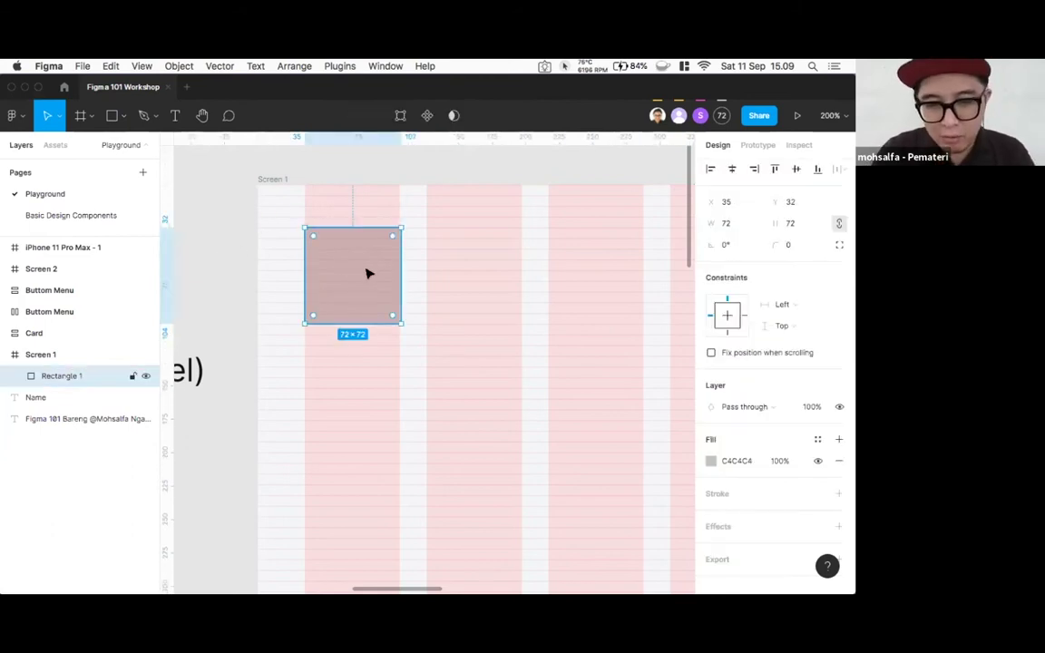
{"action": "key", "text": "super+minus"}
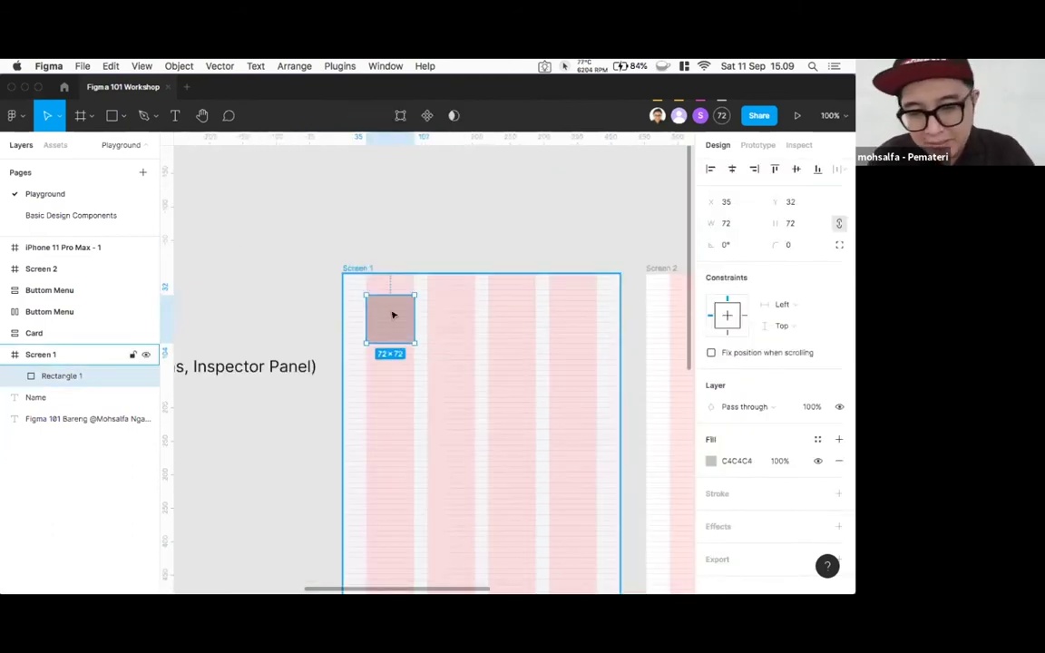
{"action": "key", "text": "Delete"}
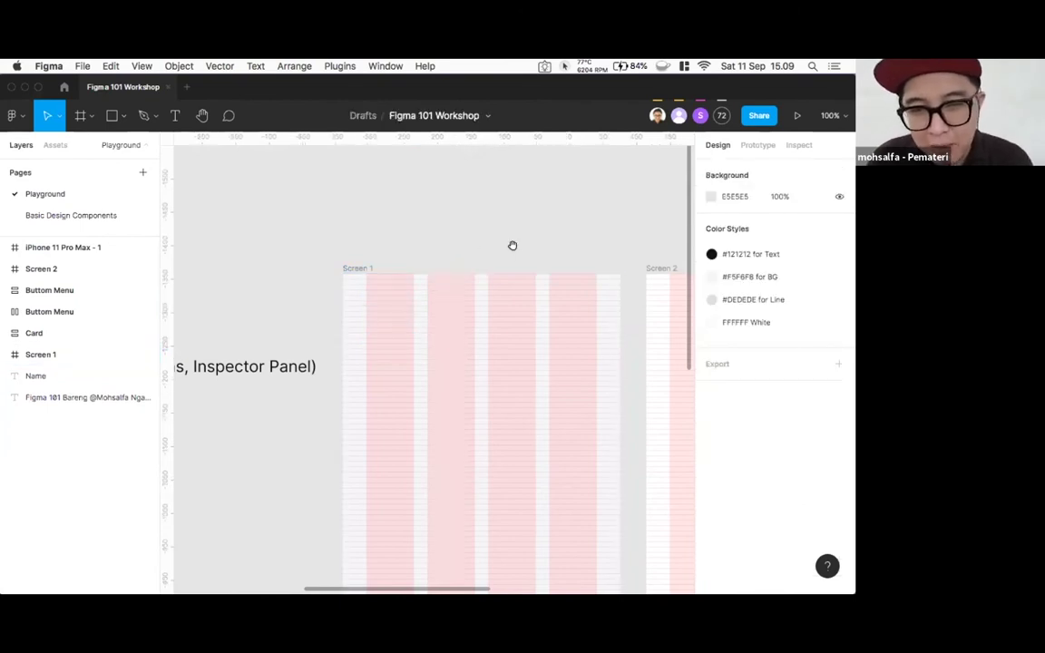
{"action": "scroll", "coordinate": [513, 246], "scroll_direction": "right", "scroll_amount": 6}
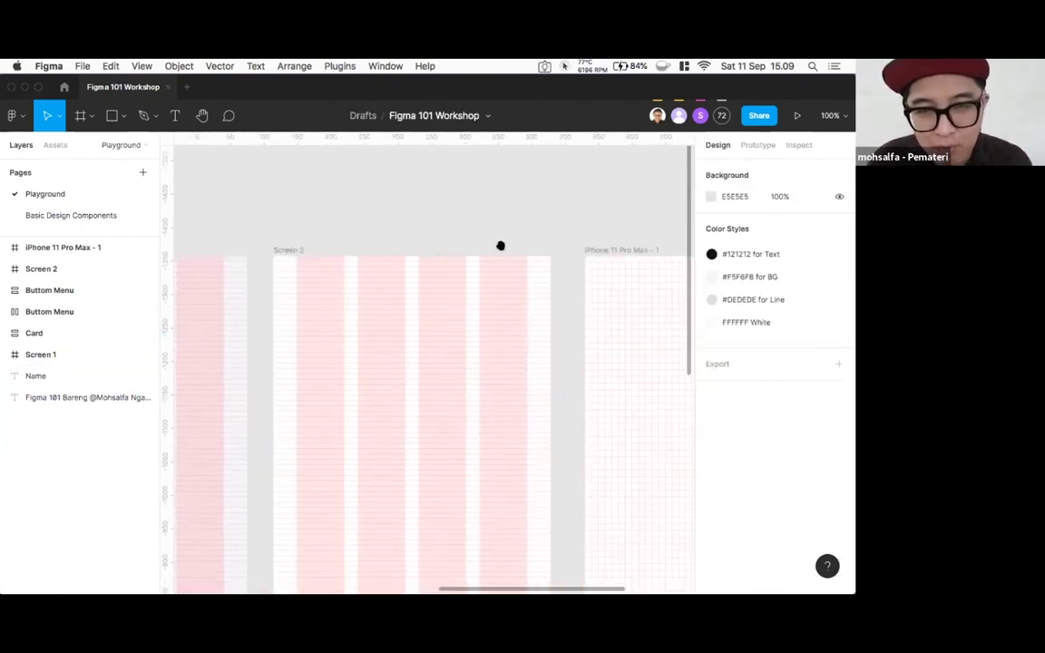
- Delete the iPhone 11 Pro Max frame beside Screen 2
{"action": "left_click", "coordinate": [592, 249]}
{"action": "key", "text": "Delete"}
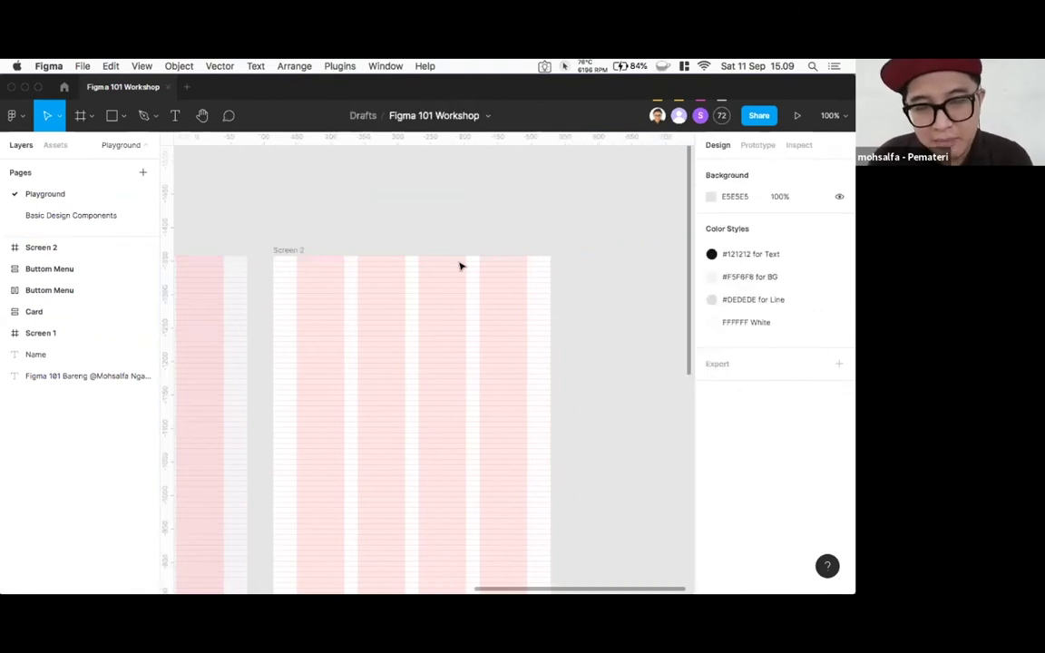
- Examine the row and column settings of Screen 2's layout grids
{"action": "scroll", "coordinate": [460, 263], "scroll_direction": "left", "scroll_amount": 3}
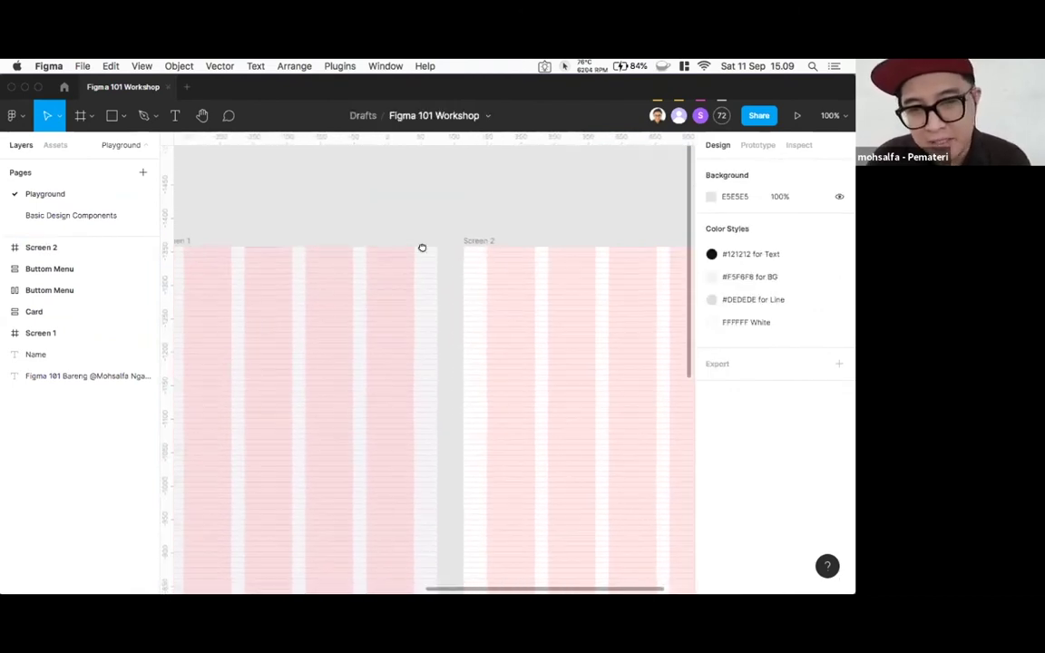
{"action": "scroll", "coordinate": [422, 247], "scroll_direction": "right", "scroll_amount": 3}
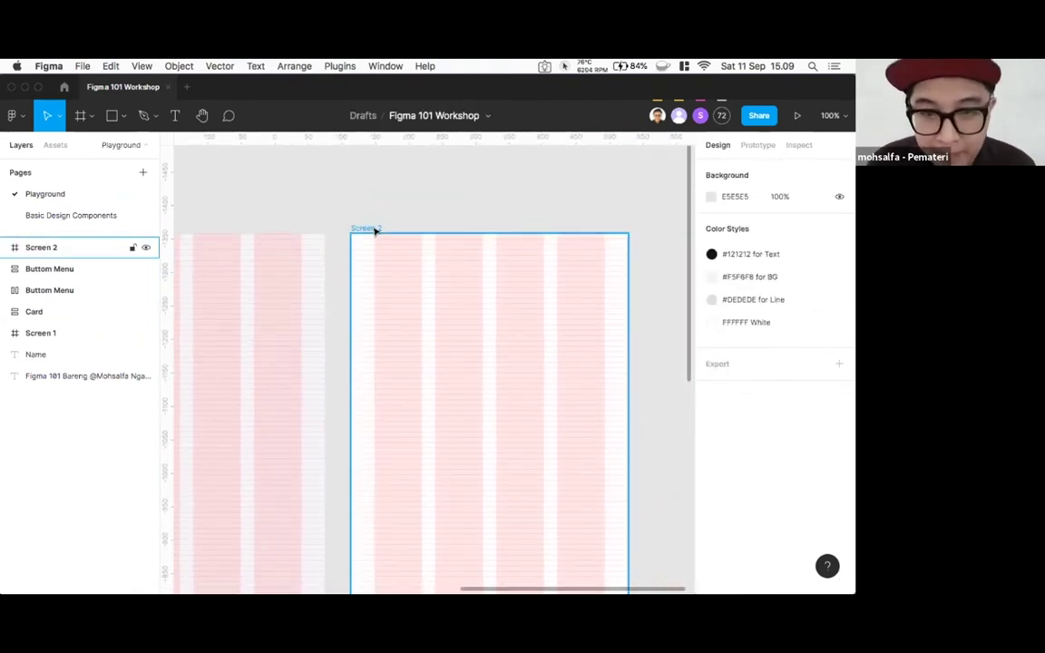
{"action": "left_click", "coordinate": [373, 231]}
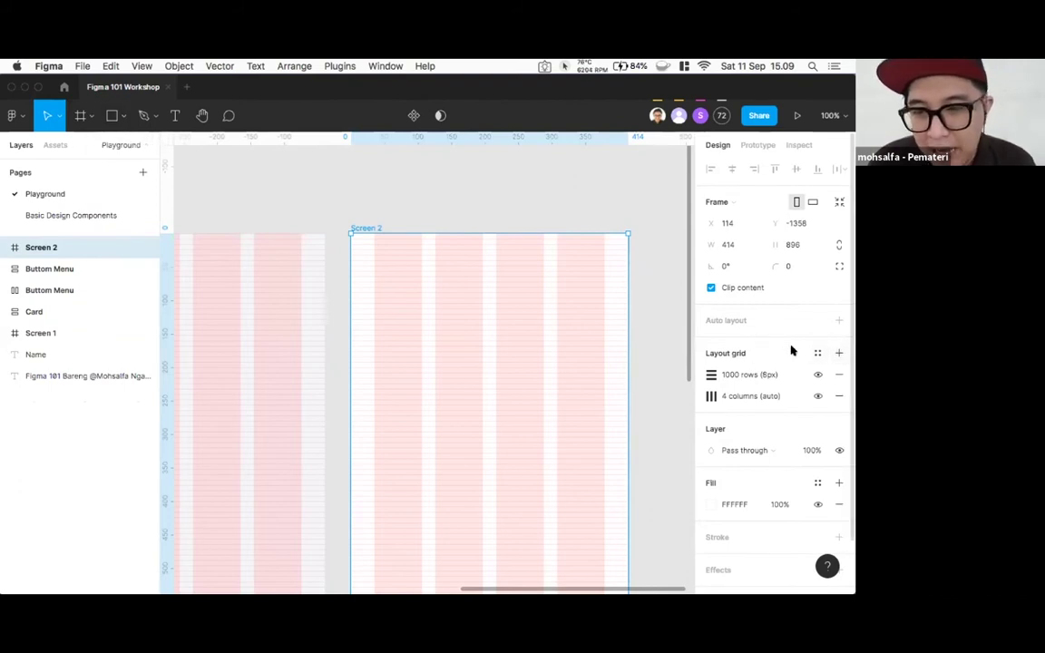
{"action": "left_click", "coordinate": [713, 376]}
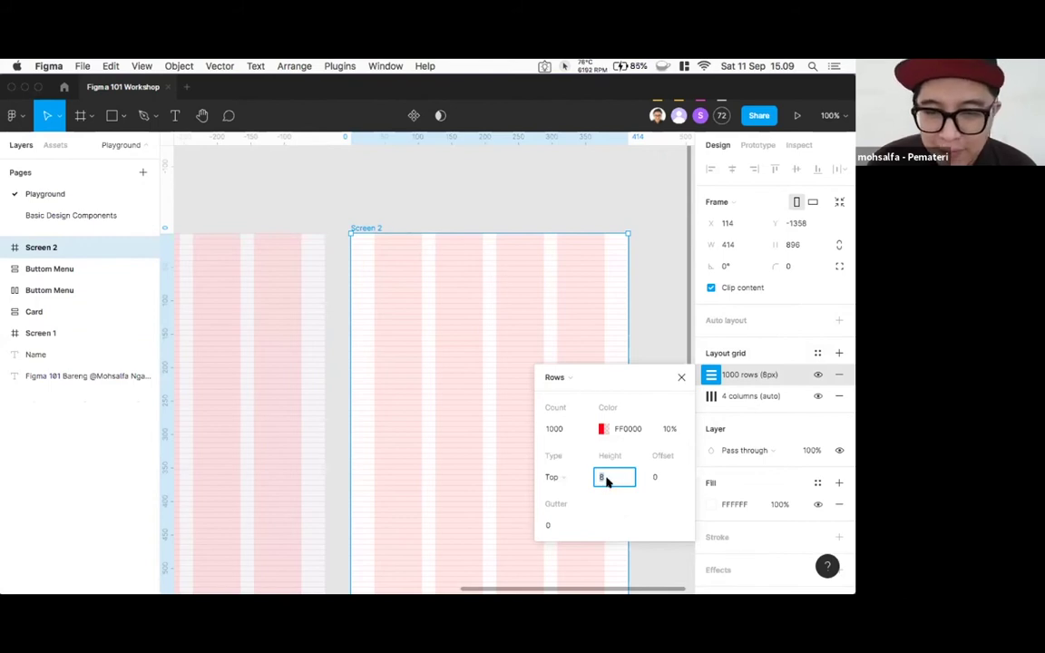
{"action": "key", "text": "Escape"}
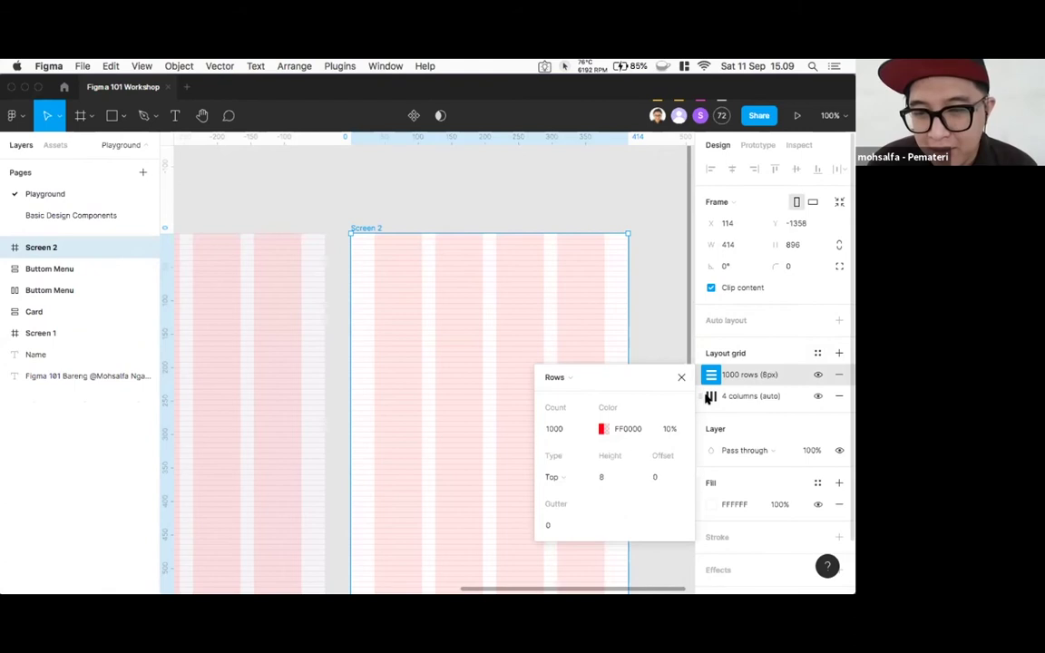
{"action": "left_click", "coordinate": [712, 397]}
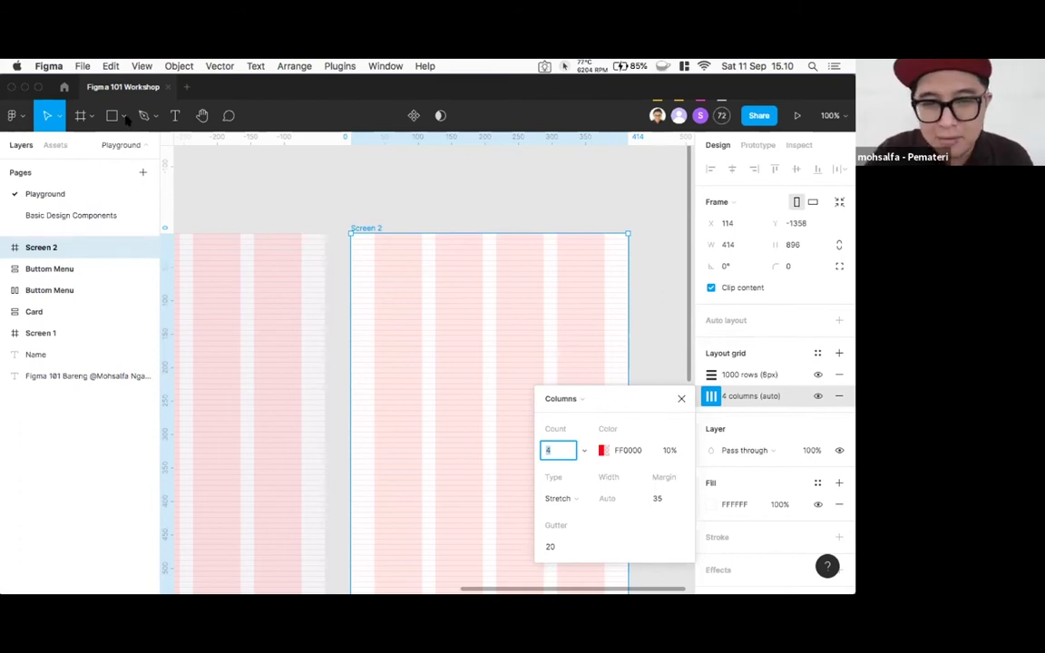
{"action": "left_click", "coordinate": [416, 205]}
- Draw a rectangle of about 44 × 37 inside Screen 2's first grid column as an alignment example
{"action": "key", "text": "super+equal"}
{"action": "key", "text": "super+equal"}
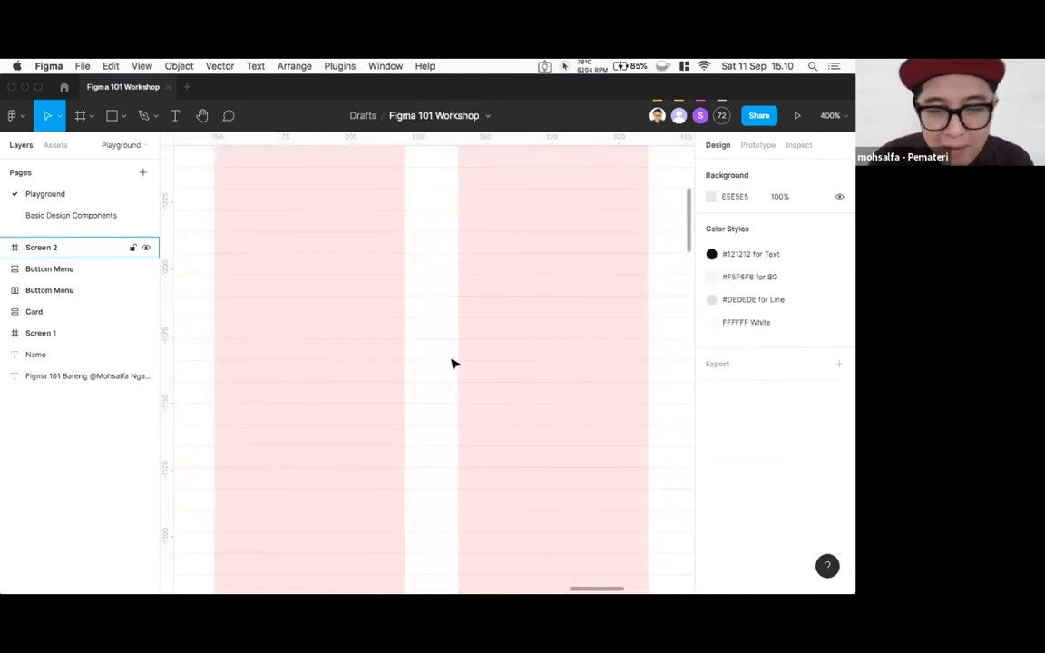
{"action": "key", "text": "super+minus"}
{"action": "key", "text": "Escape"}
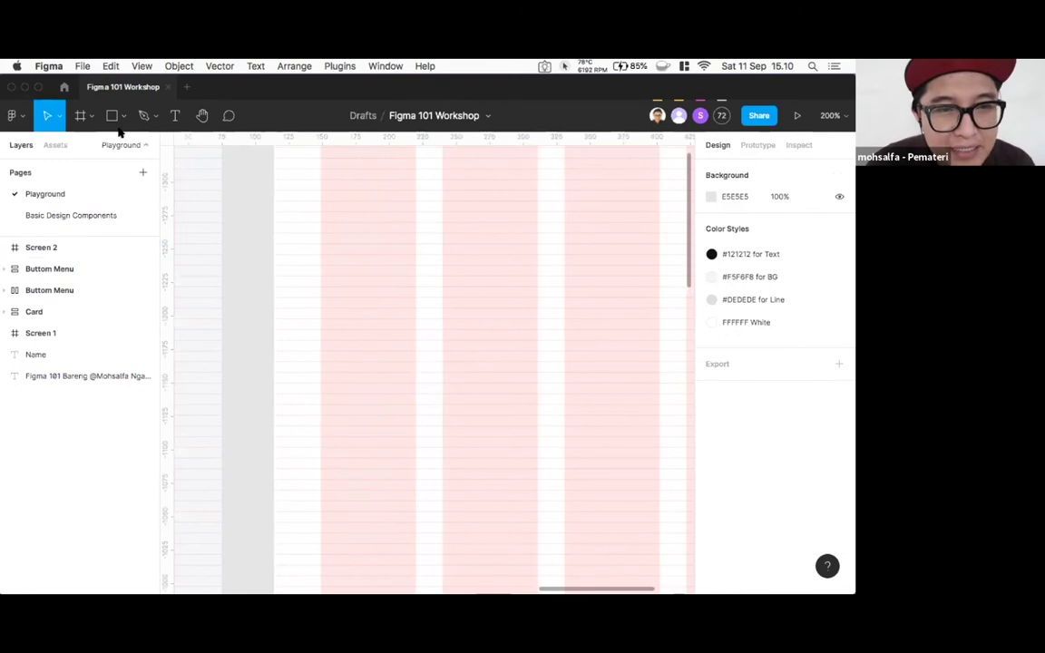
{"action": "left_click", "coordinate": [113, 116]}
{"action": "left_click", "coordinate": [123, 116]}
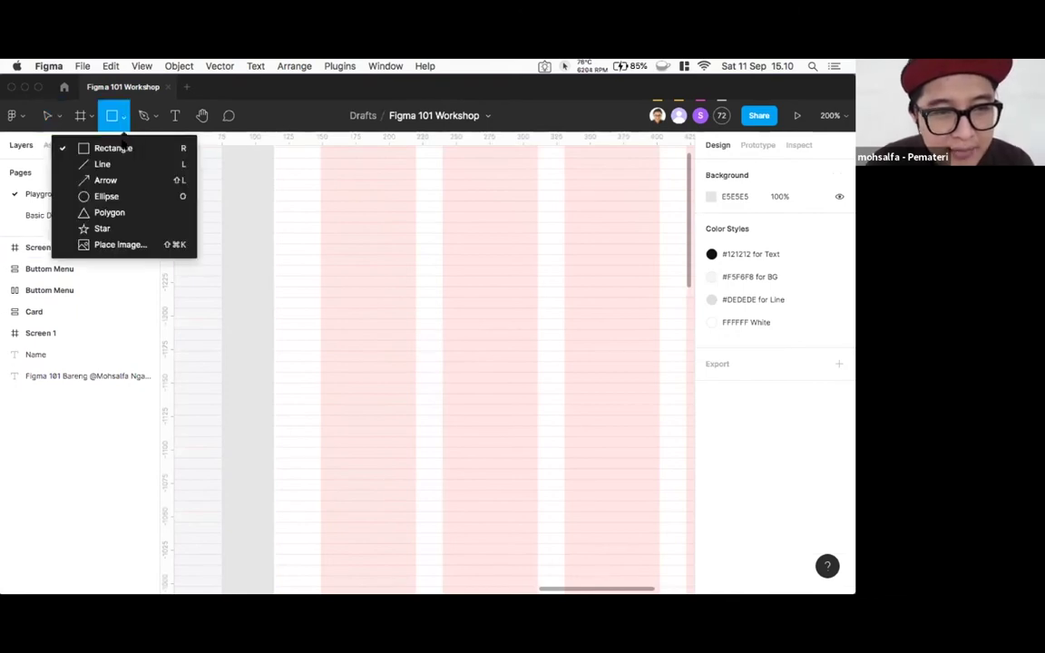
{"action": "key", "text": "Escape"}
{"action": "mouse_move", "coordinate": [344, 202]}
{"action": "left_mouse_down"}
{"action": "mouse_move", "coordinate": [373, 262]}
{"action": "mouse_move", "coordinate": [420, 275]}
{"action": "mouse_move", "coordinate": [378, 252]}
{"action": "mouse_move", "coordinate": [402, 222]}
{"action": "left_mouse_up"}
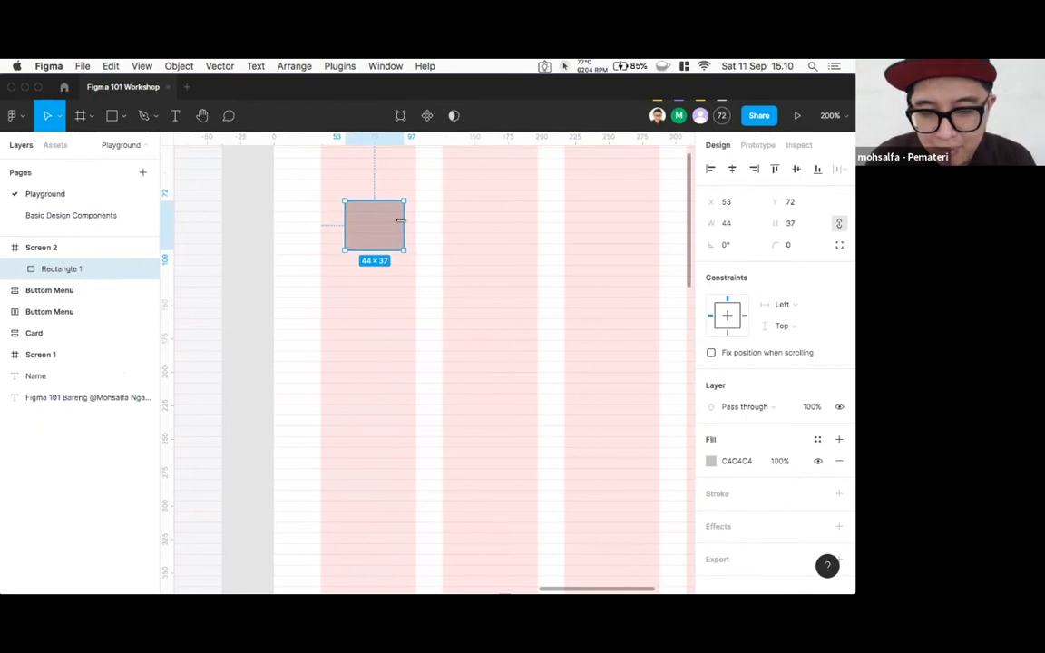
- Stretch the example rectangle's lower edge along the row grid to a height of about 39
{"action": "scroll", "coordinate": [405, 226], "scroll_direction": "up", "scroll_amount": 10}
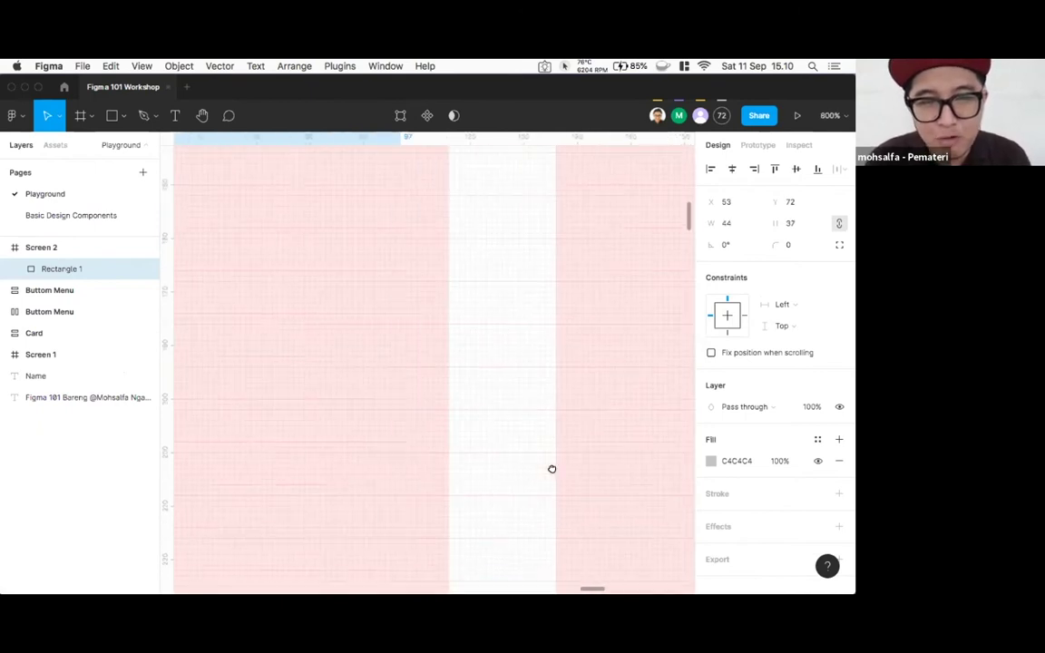
{"action": "scroll", "coordinate": [510, 373], "scroll_direction": "left", "scroll_amount": 3}
{"action": "scroll", "coordinate": [504, 320], "scroll_direction": "up", "scroll_amount": 5}
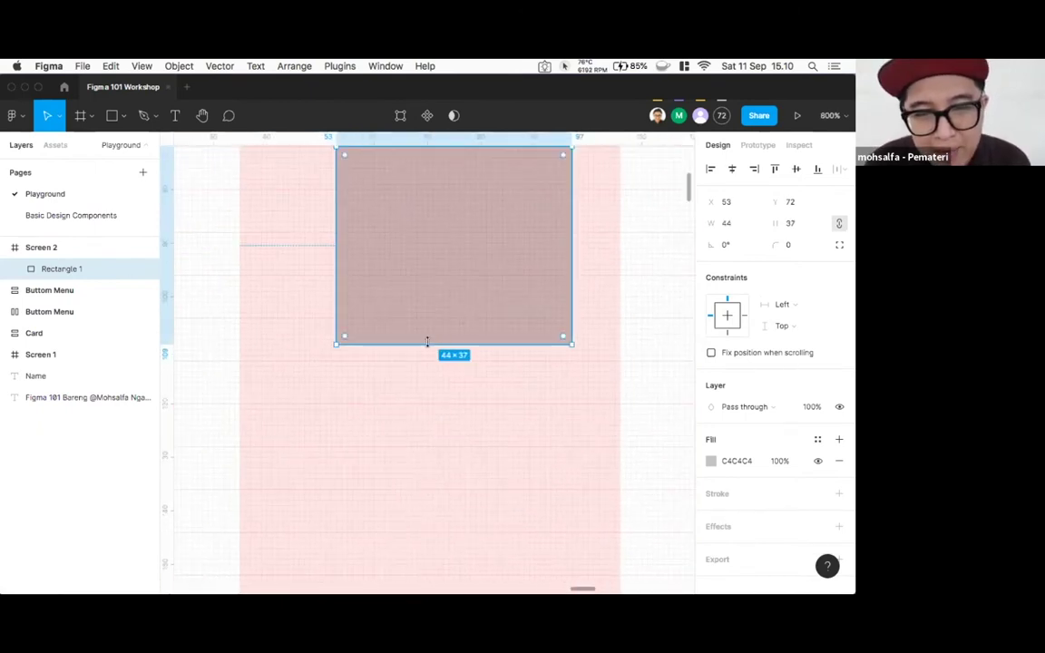
{"action": "left_click_drag", "start_coordinate": [428, 354], "coordinate": [427, 352]}
{"action": "scroll", "coordinate": [427, 352], "scroll_direction": "down", "scroll_amount": 10}
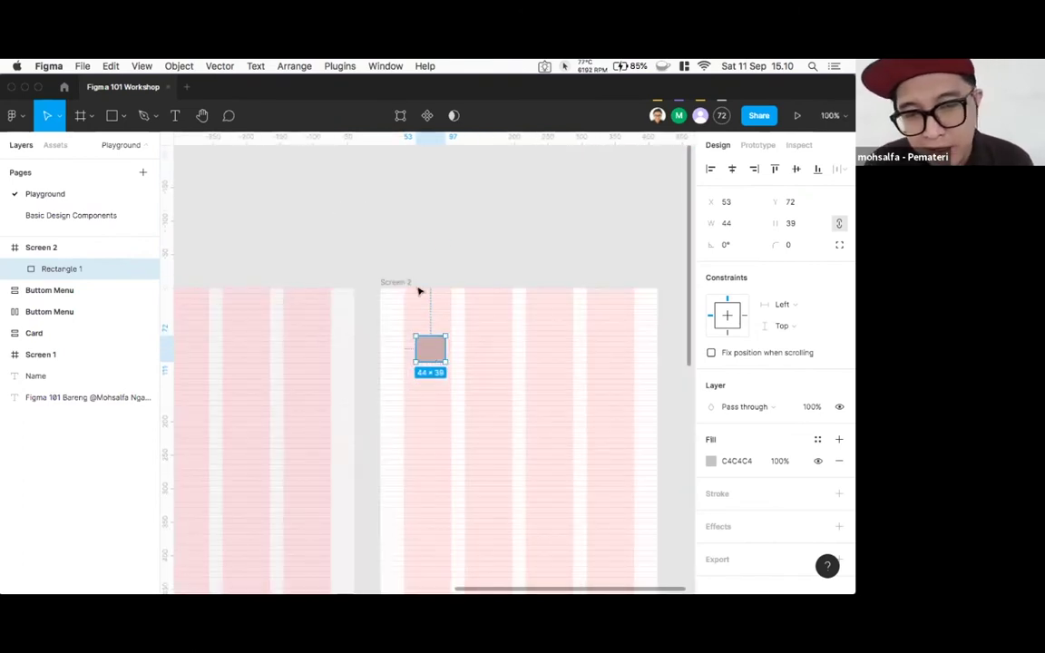
- Delete the example rectangle from Screen 2
{"action": "left_click", "coordinate": [398, 231]}
{"action": "left_click", "coordinate": [436, 358]}
{"action": "key", "text": "Delete"}
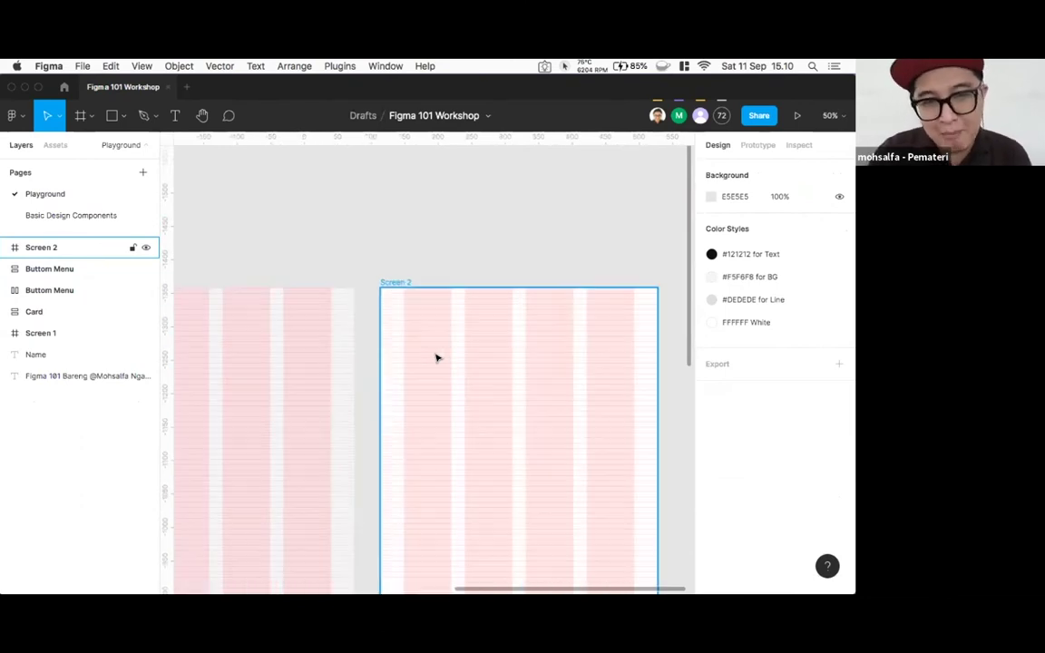
{"action": "key", "text": "Escape"}
{"action": "scroll", "coordinate": [502, 264], "scroll_direction": "left", "scroll_amount": 10}
{"action": "scroll", "coordinate": [502, 264], "scroll_direction": "down", "scroll_amount": 4}
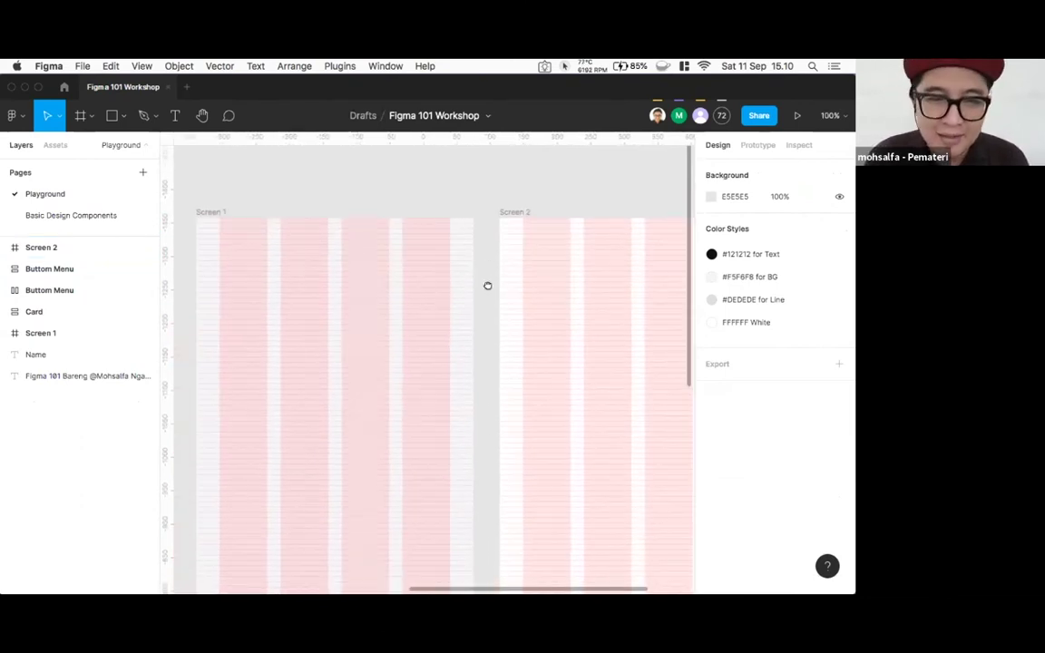
{"action": "scroll", "coordinate": [480, 297], "scroll_direction": "left", "scroll_amount": 6}
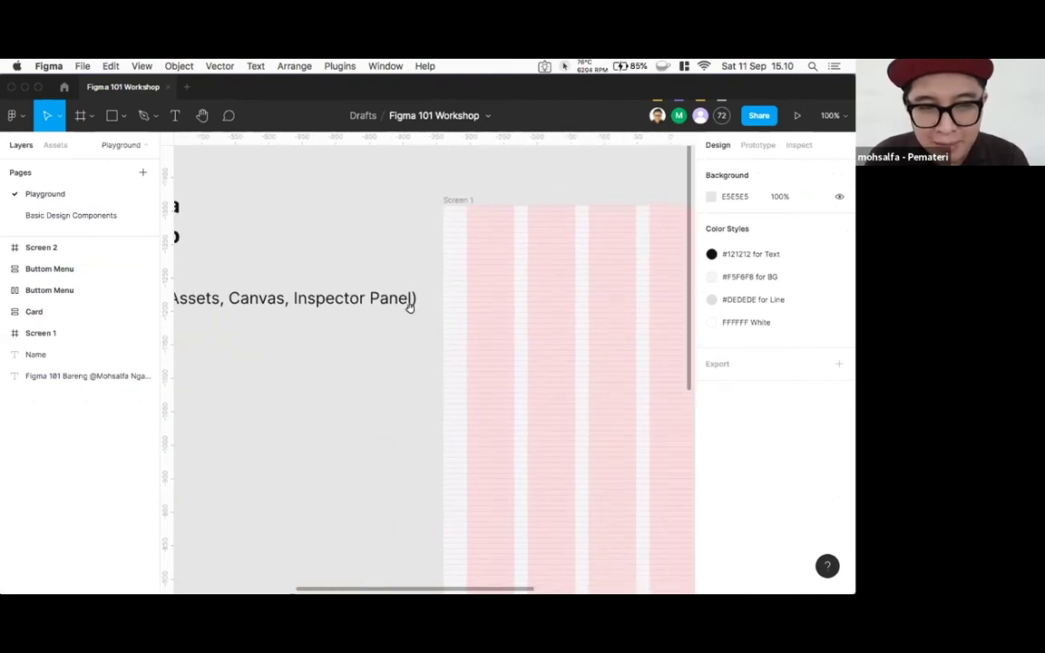
{"action": "scroll", "coordinate": [465, 317], "scroll_direction": "left", "scroll_amount": 2}
{"action": "scroll", "coordinate": [401, 327], "scroll_direction": "right", "scroll_amount": 4}
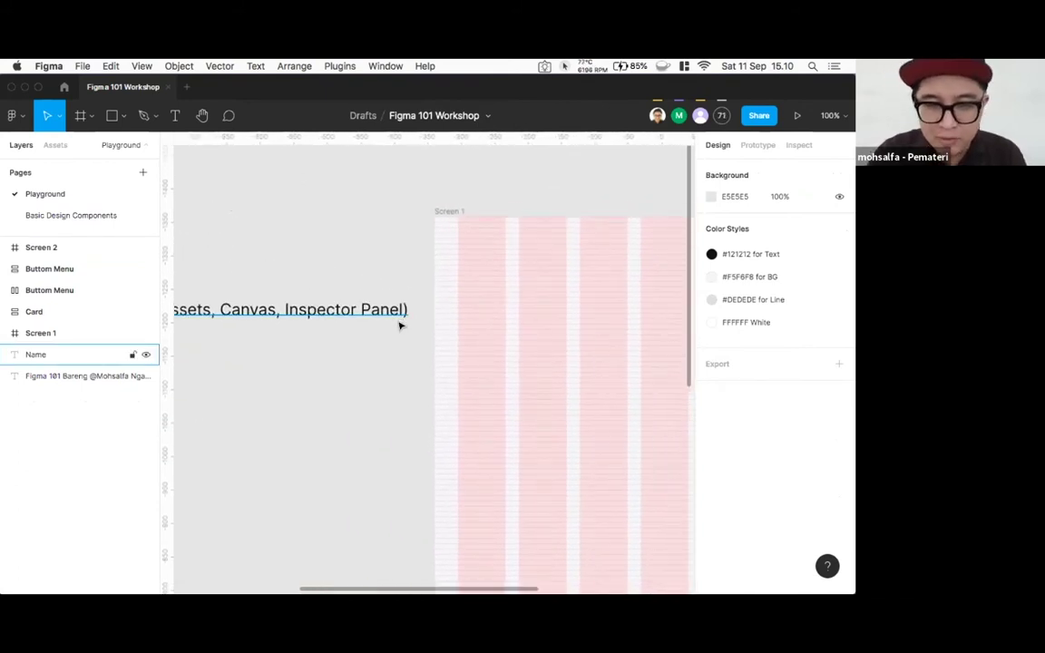
{"action": "scroll", "coordinate": [399, 326], "scroll_direction": "down", "scroll_amount": 5}
{"action": "scroll", "coordinate": [400, 327], "scroll_direction": "down", "scroll_amount": 3}
{"action": "scroll", "coordinate": [401, 326], "scroll_direction": "up", "scroll_amount": 10}
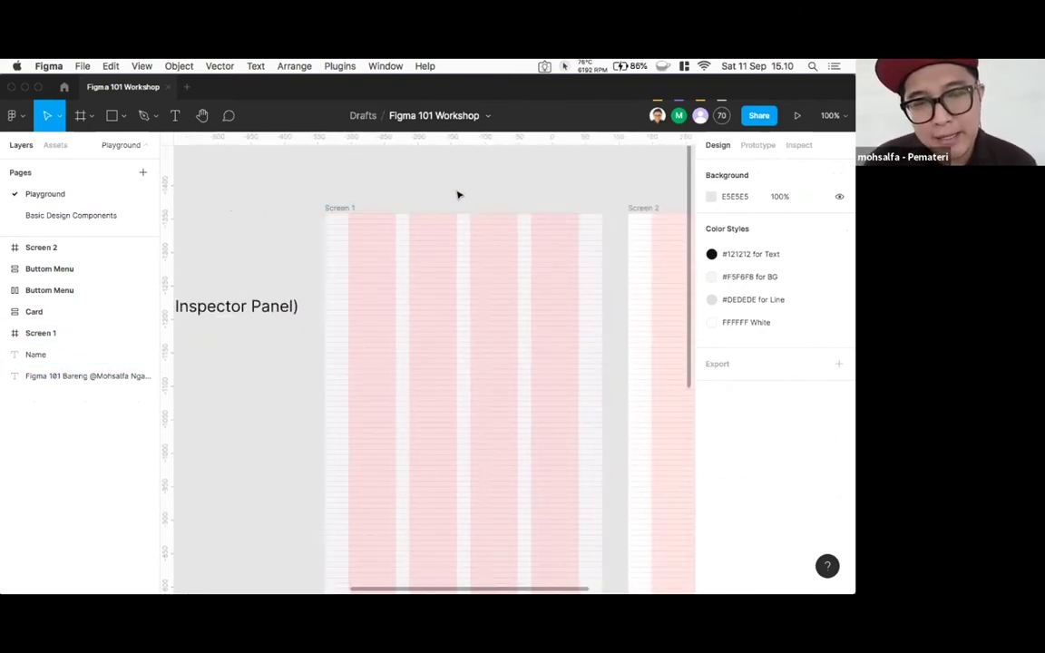
{"action": "scroll", "coordinate": [458, 192], "scroll_direction": "up", "scroll_amount": 2}
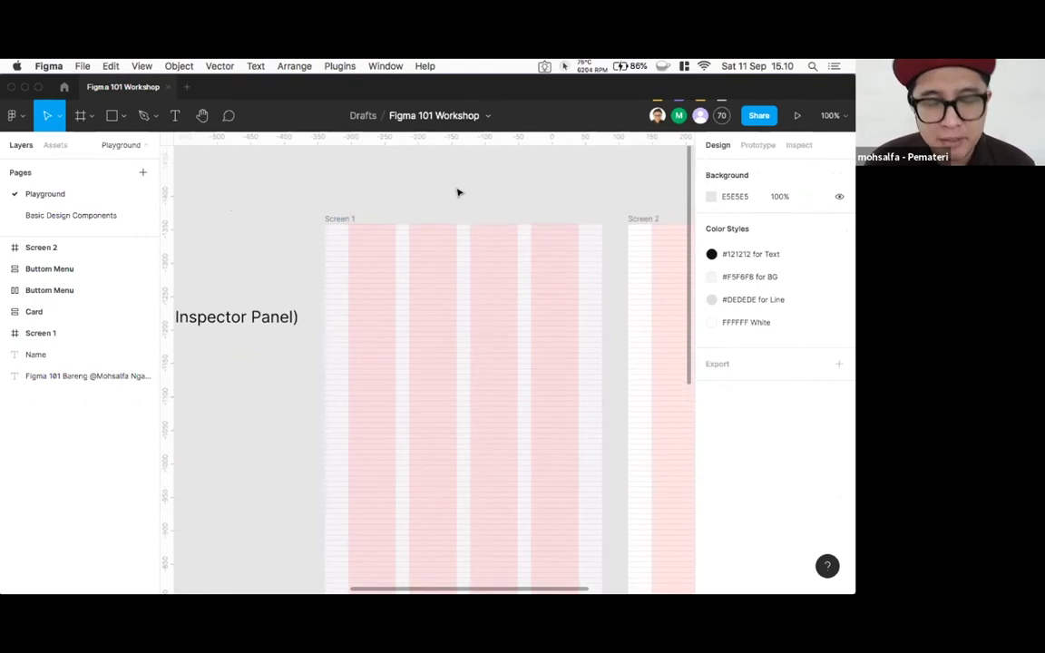
{"action": "scroll", "coordinate": [459, 192], "scroll_direction": "up", "scroll_amount": 5}
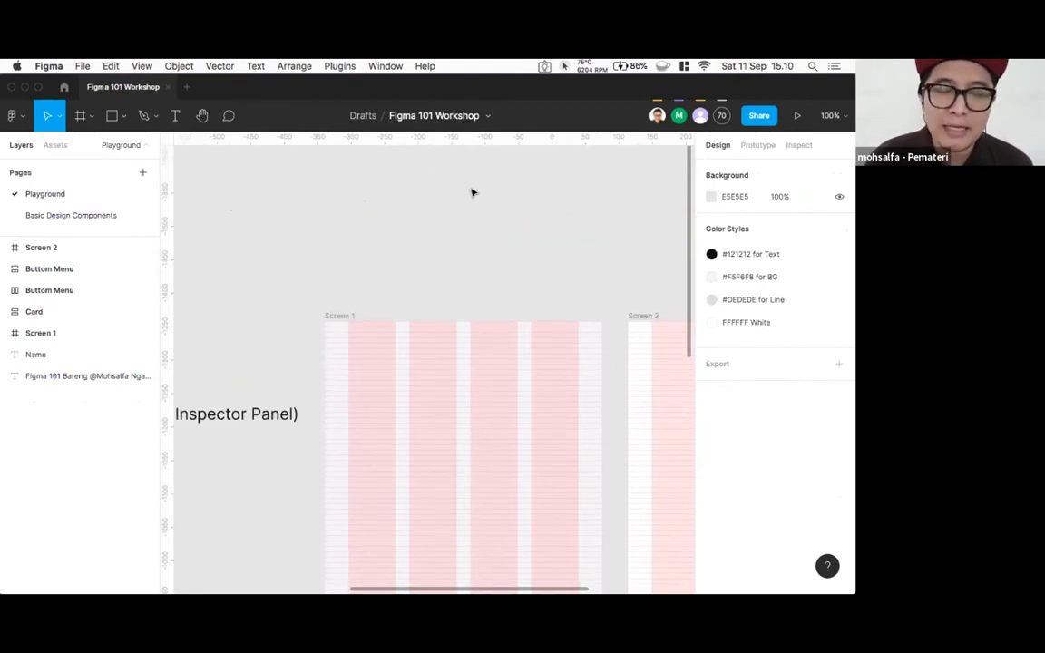
{"action": "scroll", "coordinate": [473, 192], "scroll_direction": "up", "scroll_amount": 1}
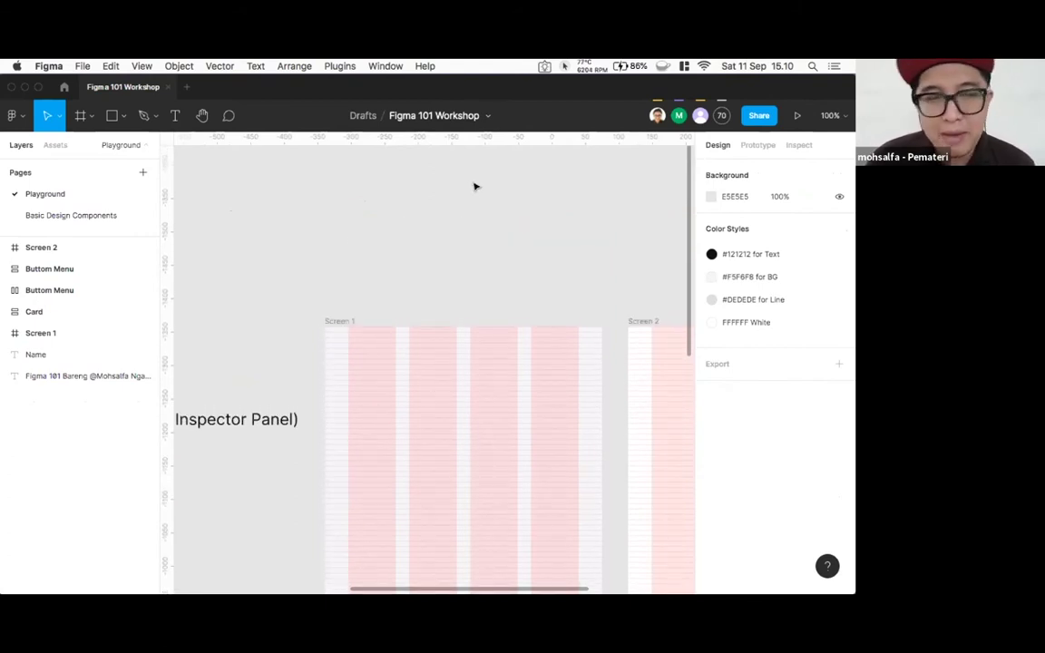
- Run the Typescales plugin and generate a type scale with base size 16, scale 1.25 and line height 1.2
{"action": "left_click", "coordinate": [175, 115]}
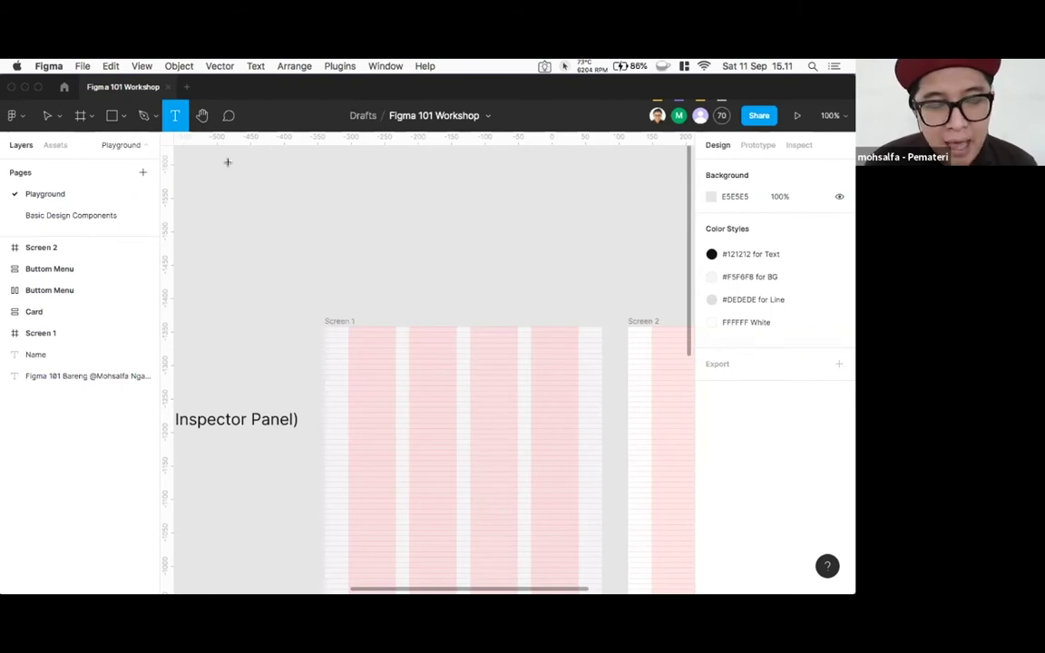
{"action": "scroll", "coordinate": [227, 159], "scroll_direction": "up", "scroll_amount": 3}
{"action": "scroll", "coordinate": [227, 159], "scroll_direction": "up", "scroll_amount": 5}
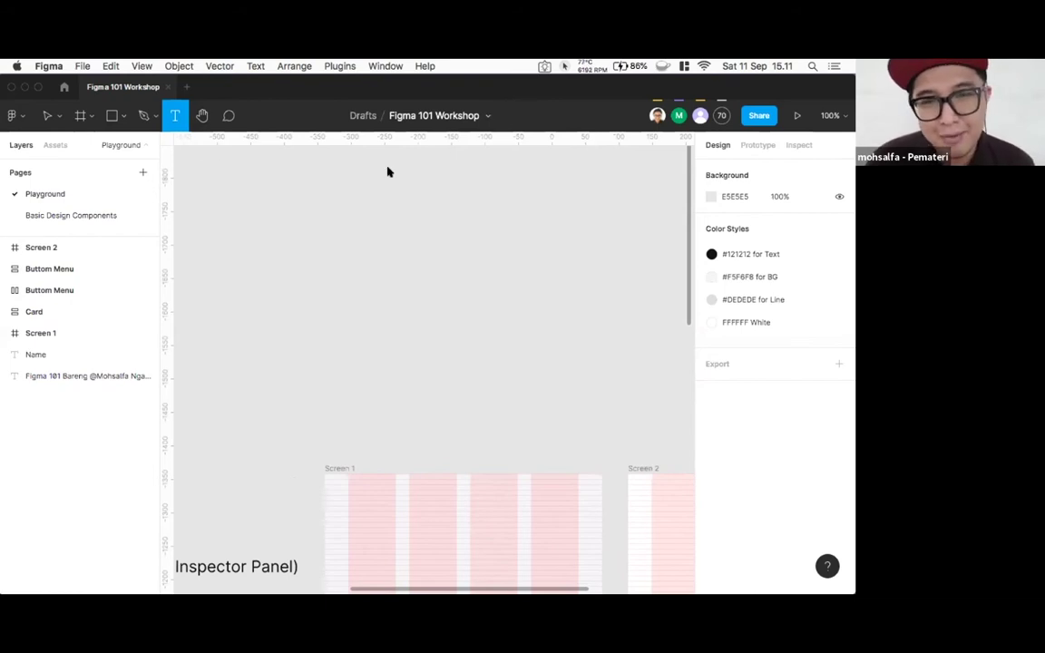
{"action": "right_click", "coordinate": [215, 147]}
{"action": "mouse_move", "coordinate": [233, 217]}
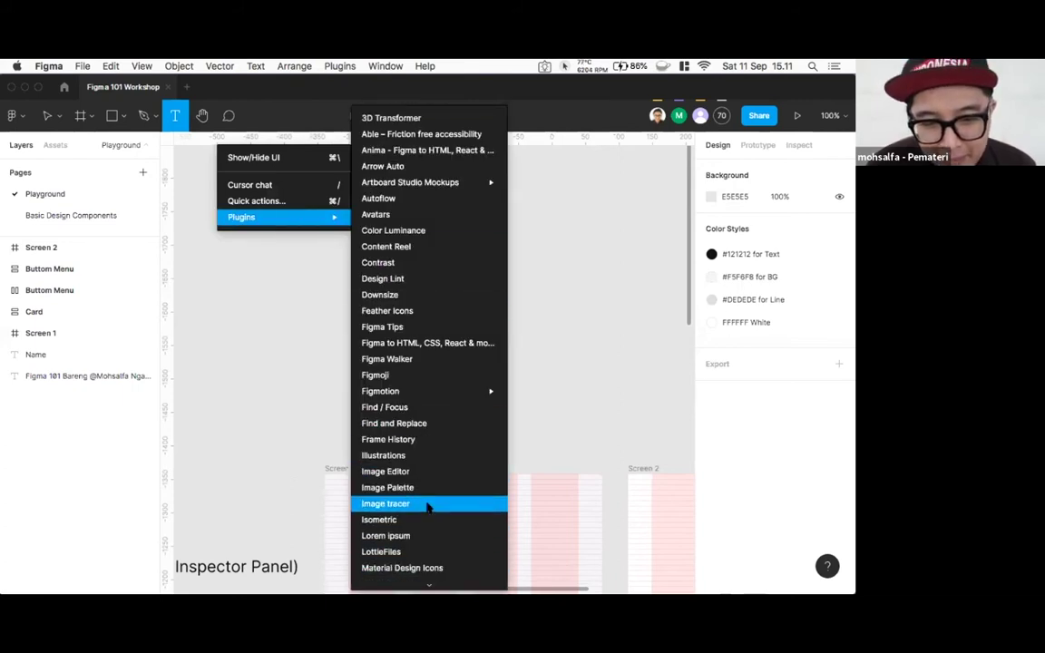
{"action": "scroll", "coordinate": [426, 512], "scroll_direction": "down", "scroll_amount": 5}
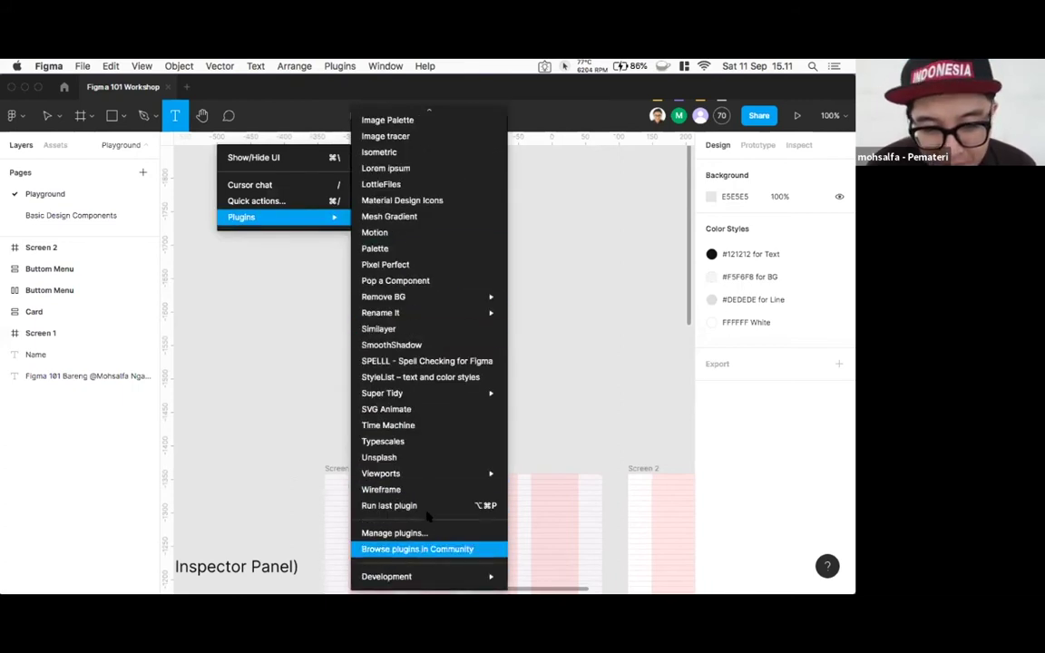
{"action": "left_click", "coordinate": [410, 442]}
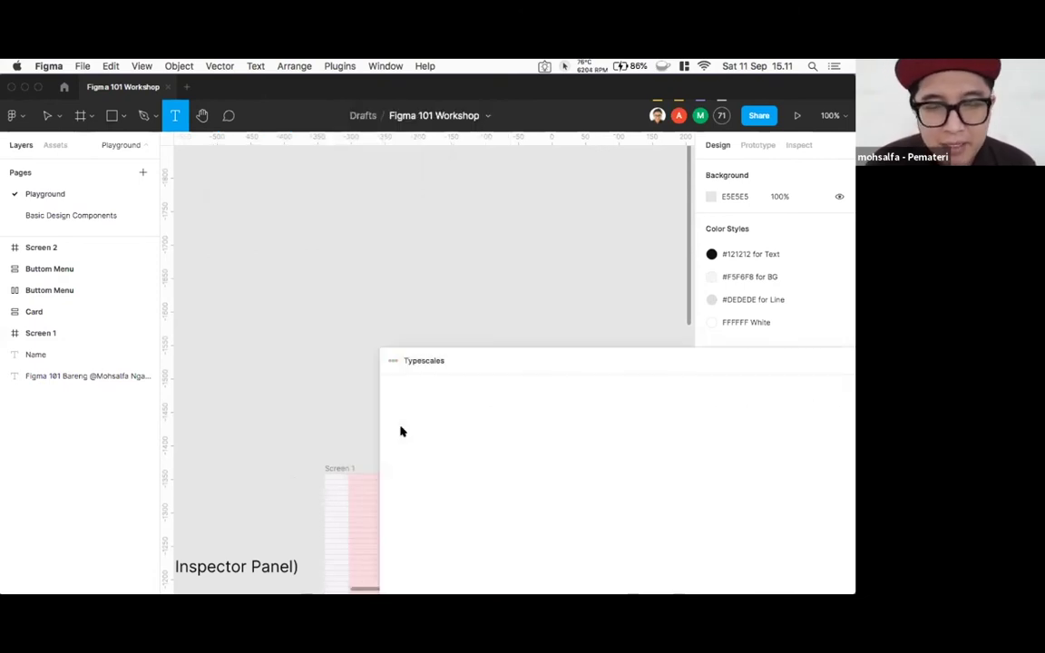
{"action": "left_click_drag", "start_coordinate": [485, 364], "coordinate": [437, 326]}
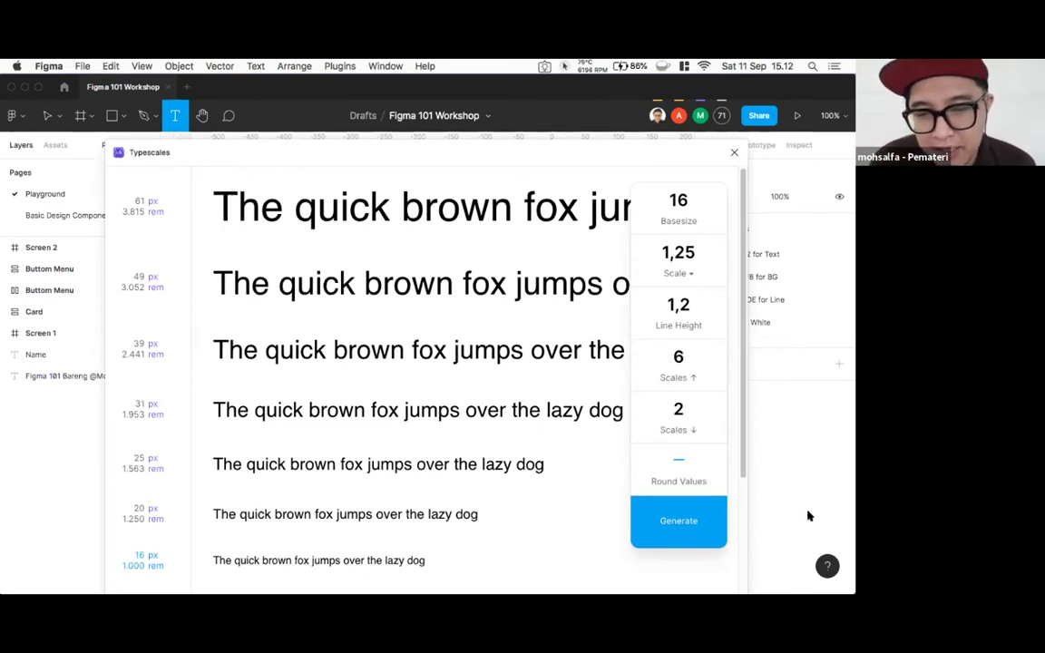
{"action": "left_click", "coordinate": [687, 524]}
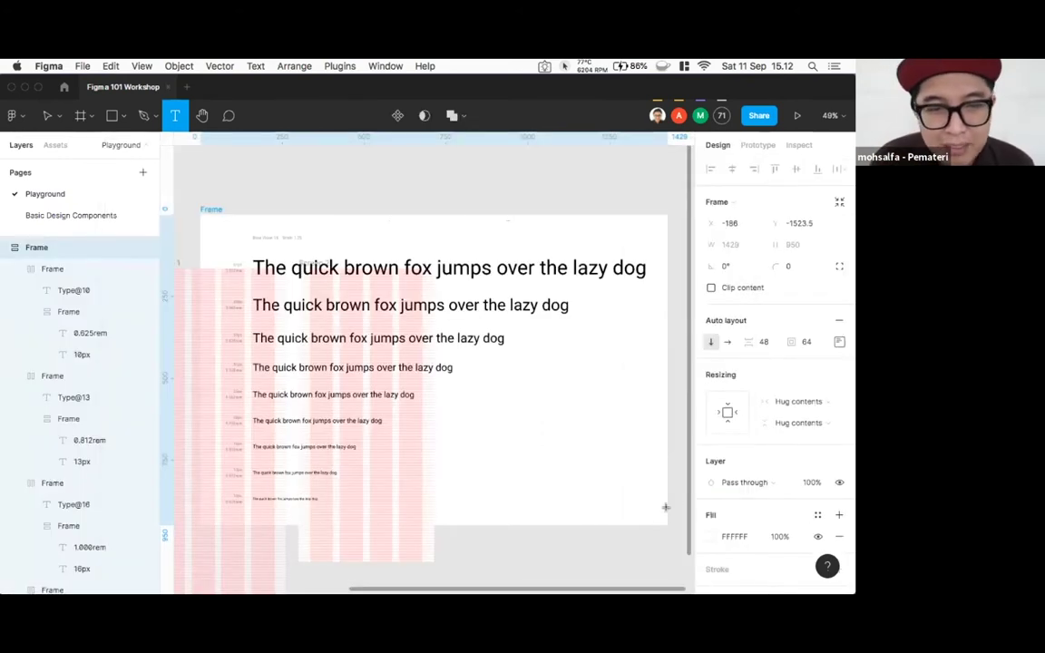
- Move the generated type scale frame to the empty canvas right of Screen 2, at about X 567, Y -1432
{"action": "key", "text": "minus"}
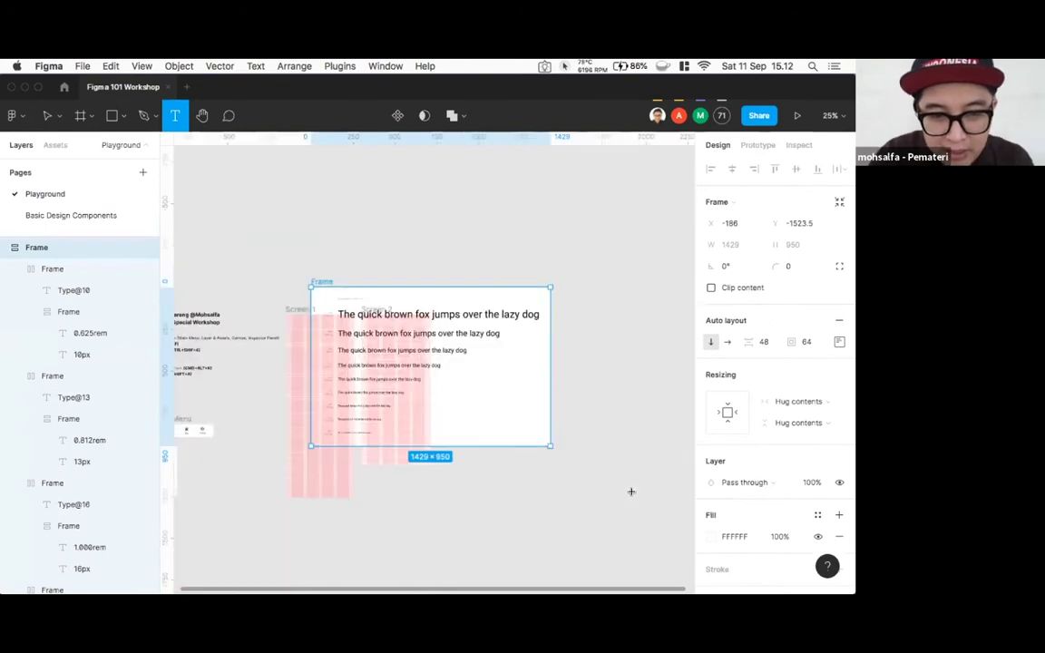
{"action": "key", "text": "shift+2"}
{"action": "key", "text": "minus"}
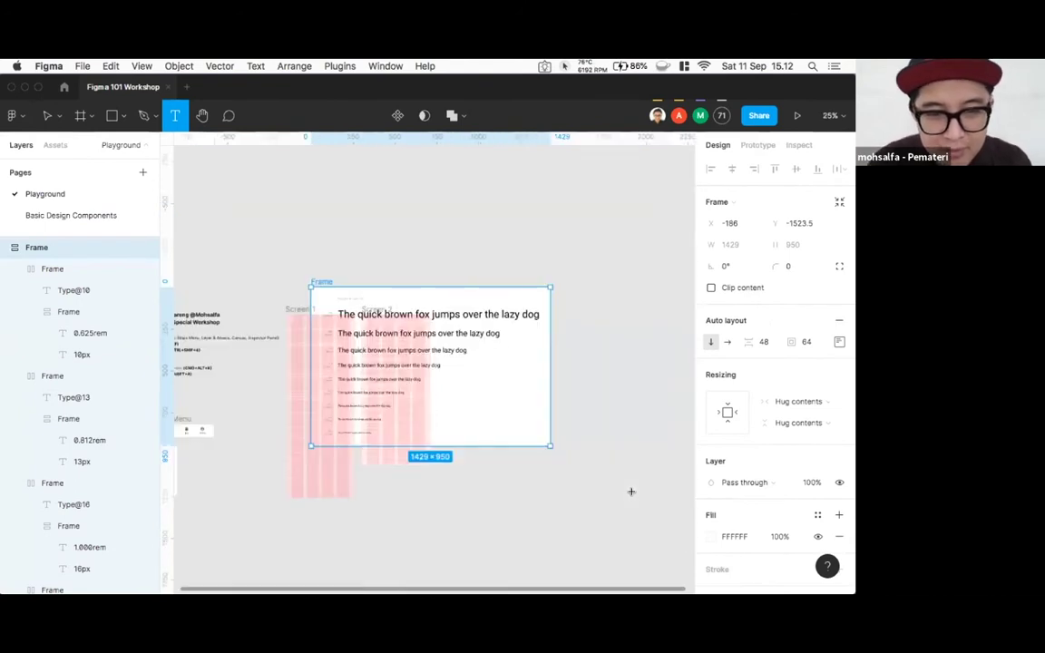
{"action": "left_click_drag", "start_coordinate": [520, 357], "coordinate": [473, 334]}
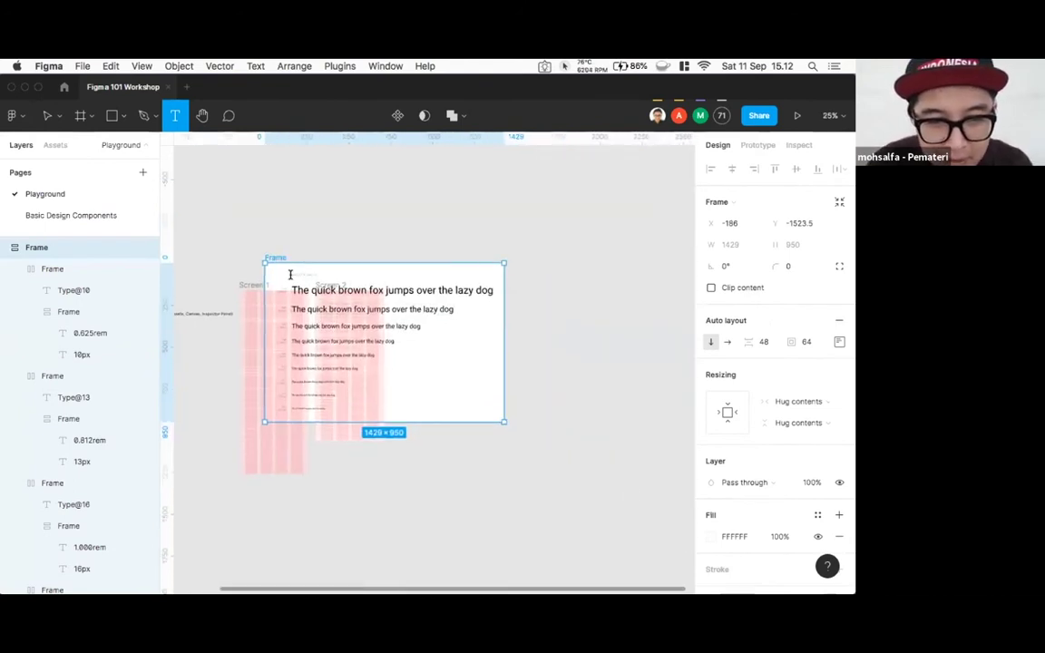
{"action": "left_click", "coordinate": [58, 116]}
{"action": "left_click", "coordinate": [56, 145]}
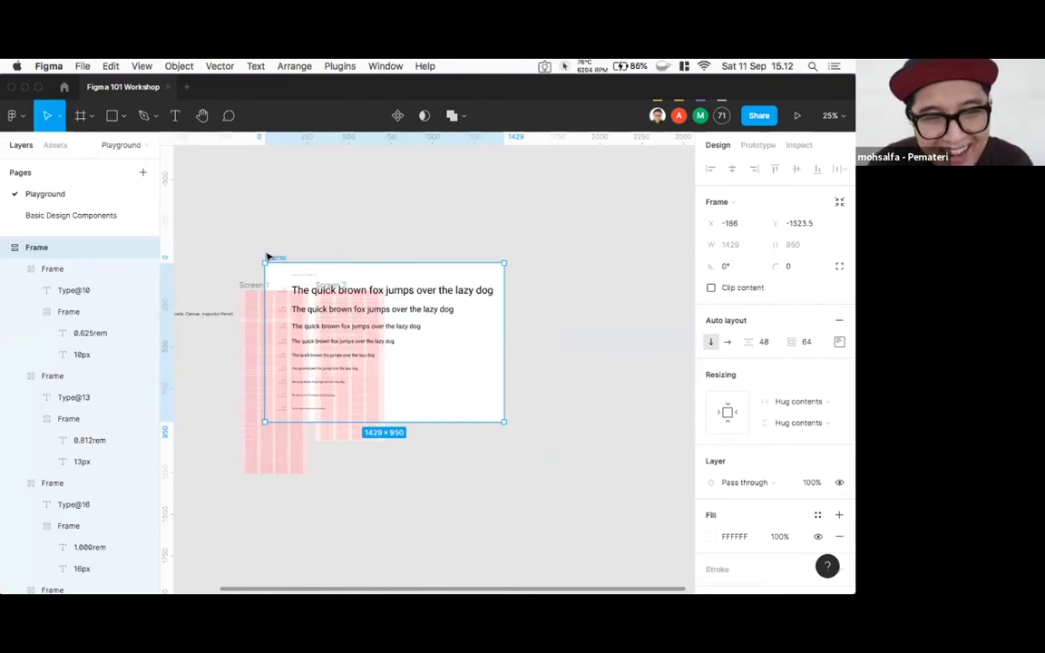
{"action": "left_click_drag", "start_coordinate": [278, 260], "coordinate": [398, 275]}
{"action": "key", "text": "super+equal"}
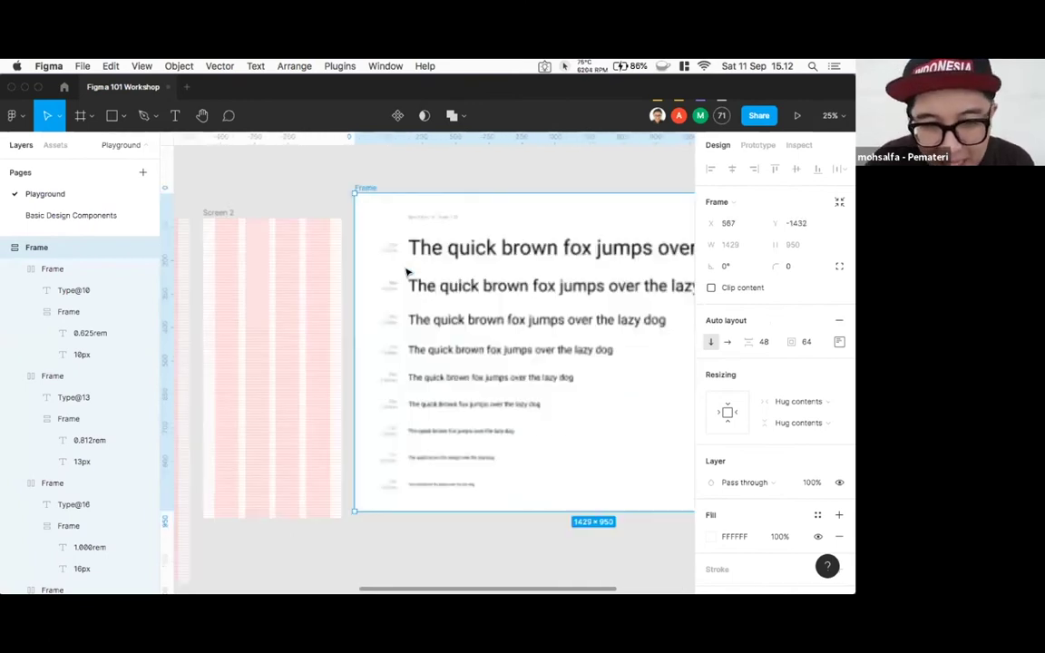
{"action": "scroll", "coordinate": [444, 263], "scroll_direction": "left", "scroll_amount": 3}
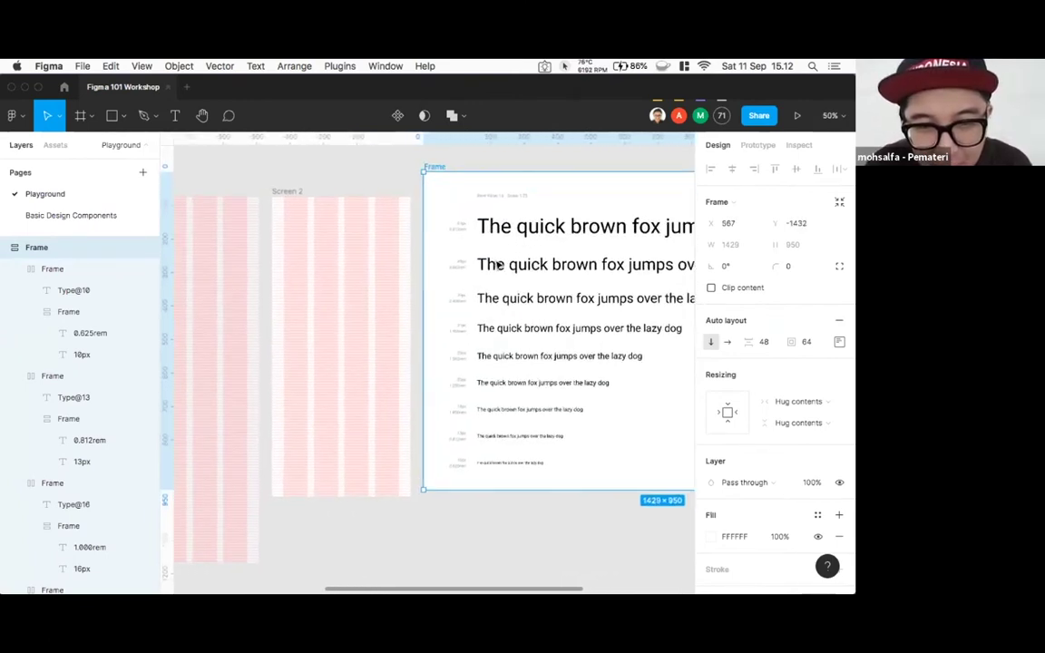
- Examine the pixel and rem size labels beside the middle rows of the type scale
{"action": "left_click", "coordinate": [472, 302]}
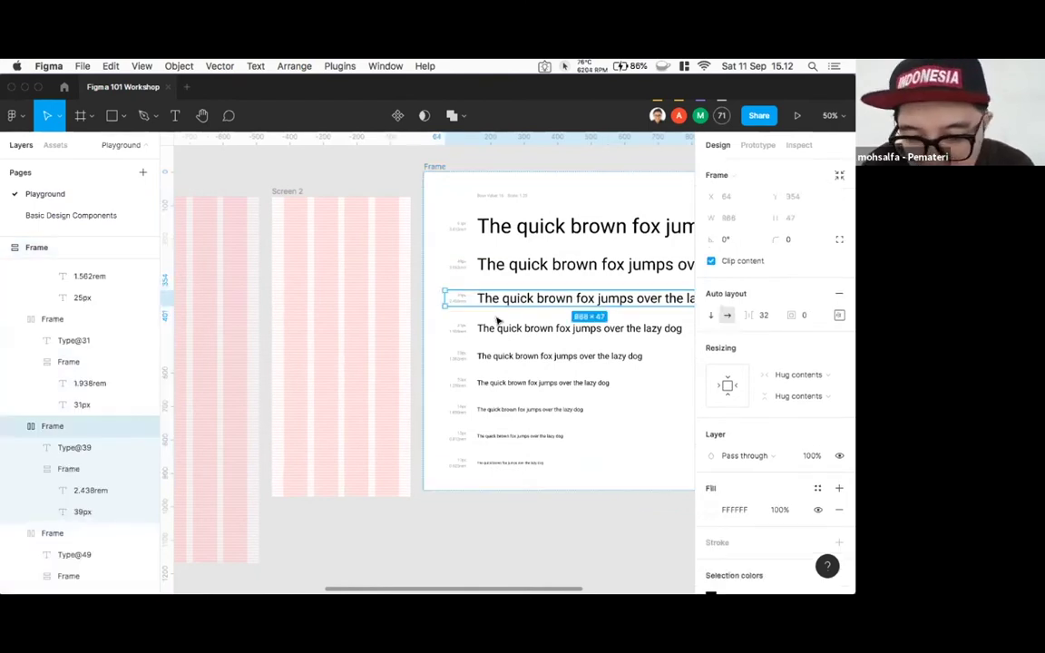
{"action": "key", "text": "super+equal"}
{"action": "key", "text": "super+minus"}
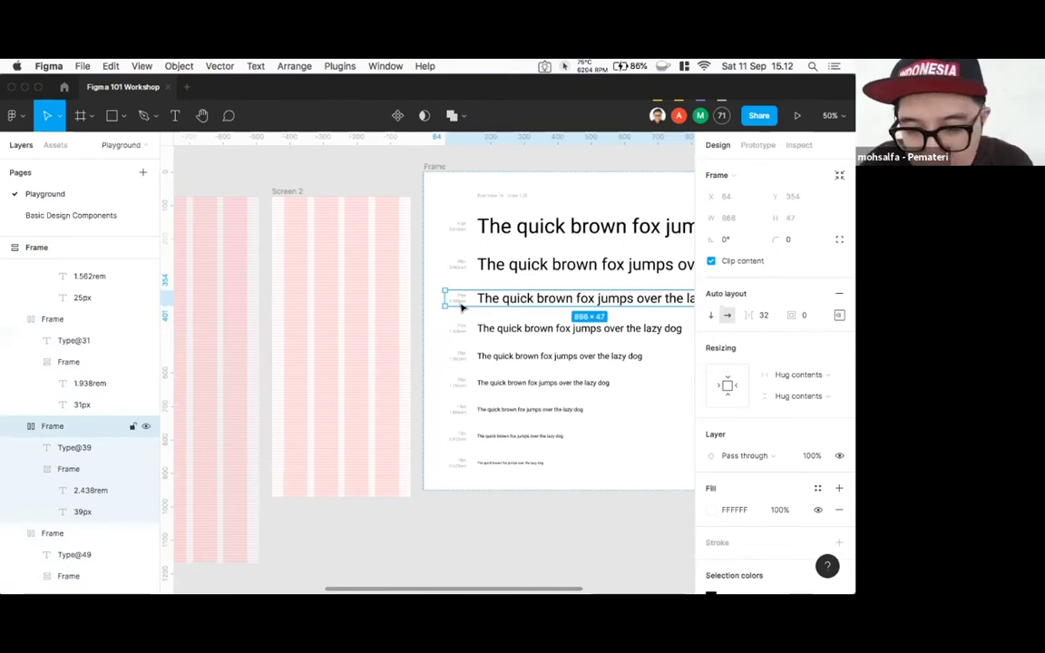
{"action": "key", "text": "super+equal"}
{"action": "key", "text": "super+equal"}
{"action": "key", "text": "super+minus"}
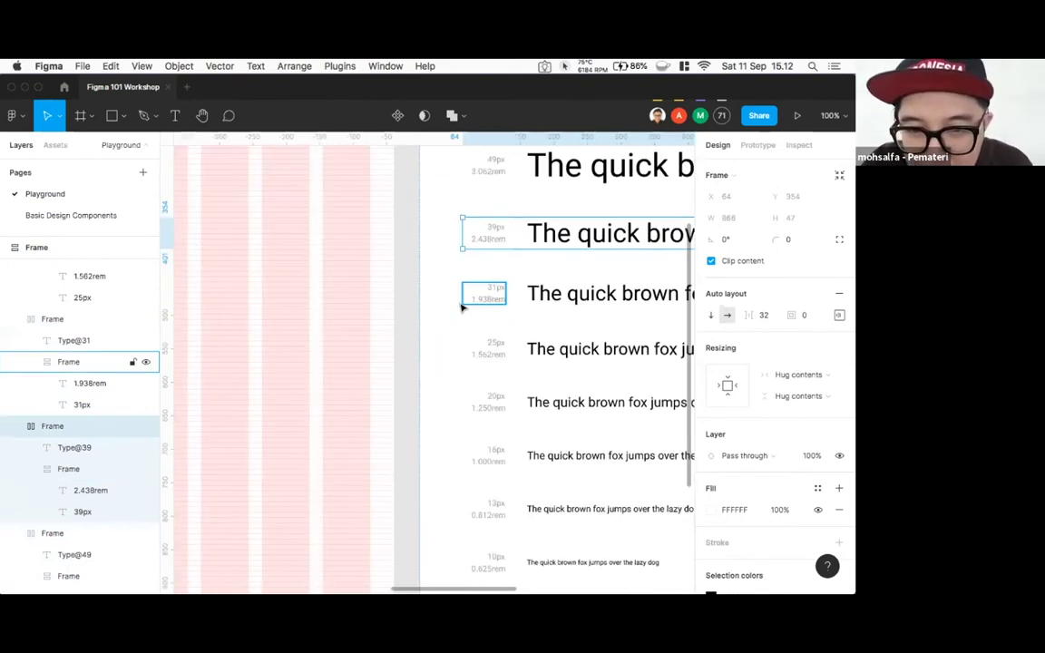
{"action": "key", "text": "super+minus"}
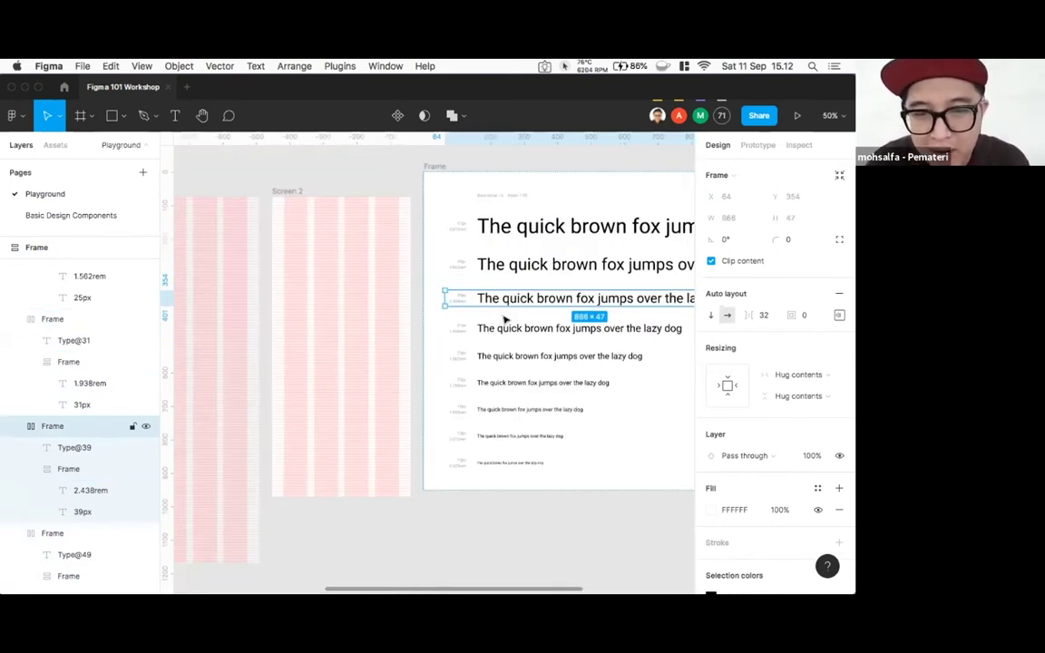
- Move the type scale frame to X 577, Y -1358 so its upper edge lines up with Screen 2
{"action": "left_click", "coordinate": [435, 170]}
{"action": "left_click_drag", "start_coordinate": [444, 188], "coordinate": [447, 212]}
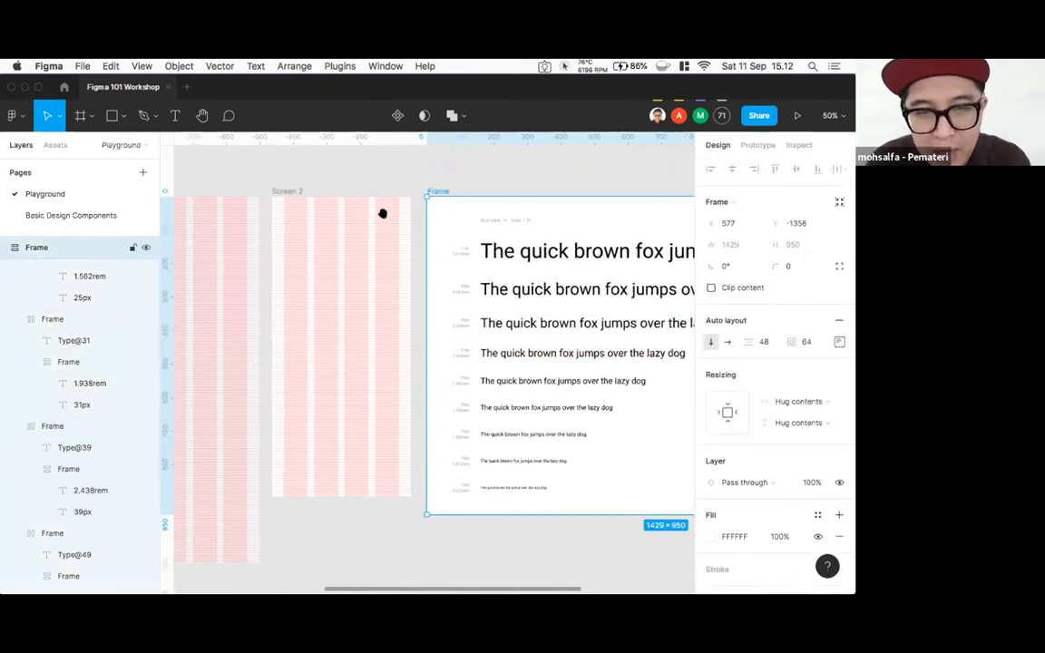
- Add the text "Jual Cabe" on the canvas just above Screen 1 and select all of its characters
{"action": "scroll", "coordinate": [497, 230], "scroll_direction": "left", "scroll_amount": 3}
{"action": "scroll", "coordinate": [496, 229], "scroll_direction": "left", "scroll_amount": 5}
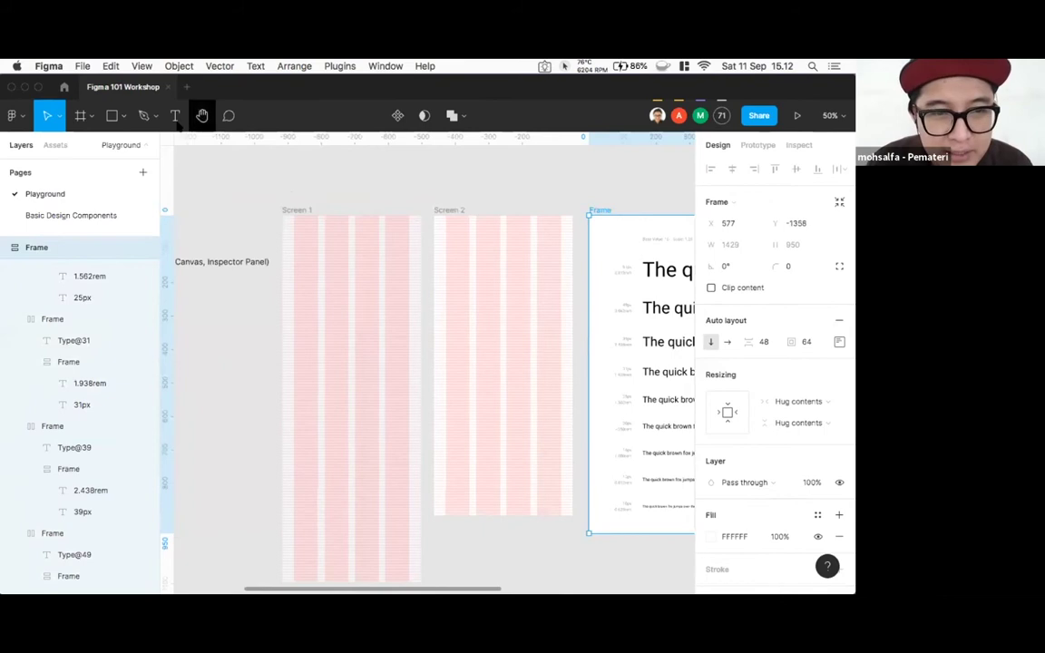
{"action": "key", "text": "t"}
{"action": "left_click", "coordinate": [293, 193]}
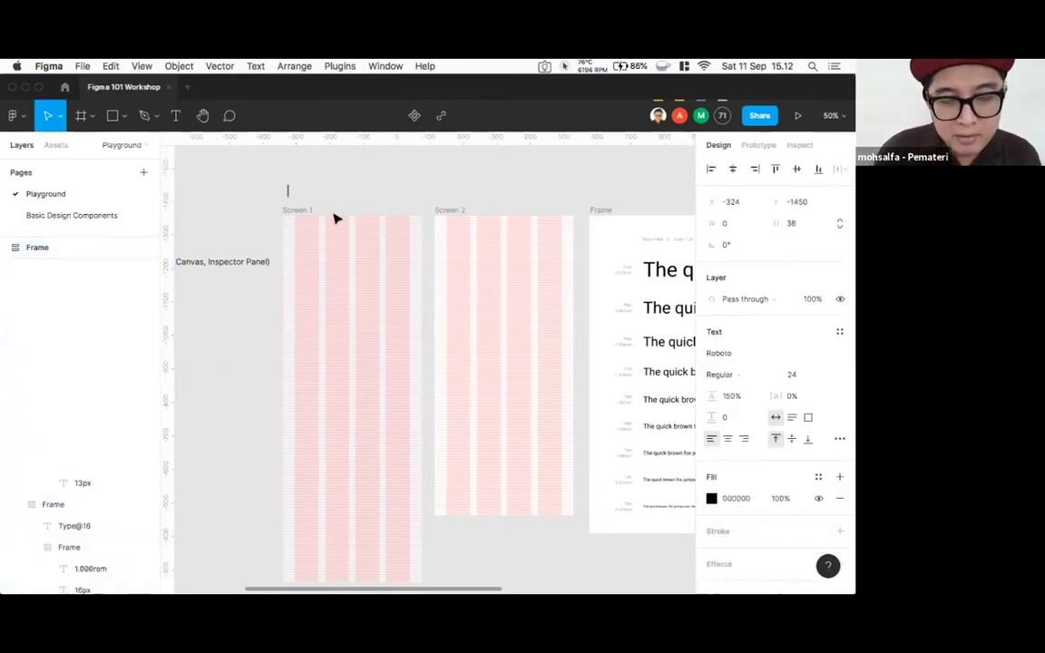
{"action": "type", "text": "Jua"}
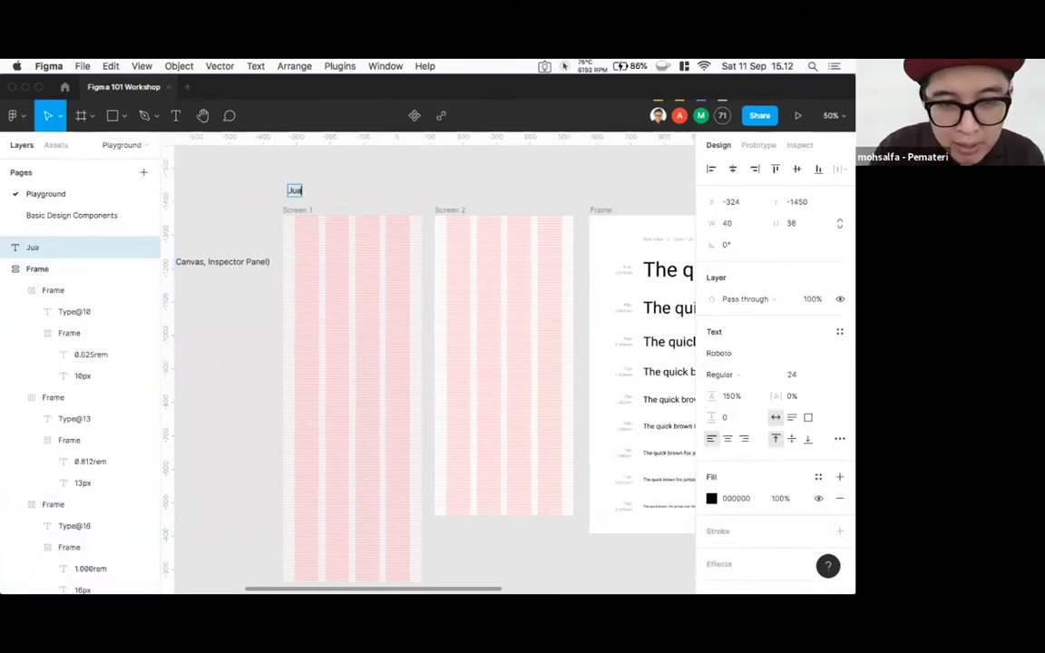
{"action": "type", "text": "l Cabe"}
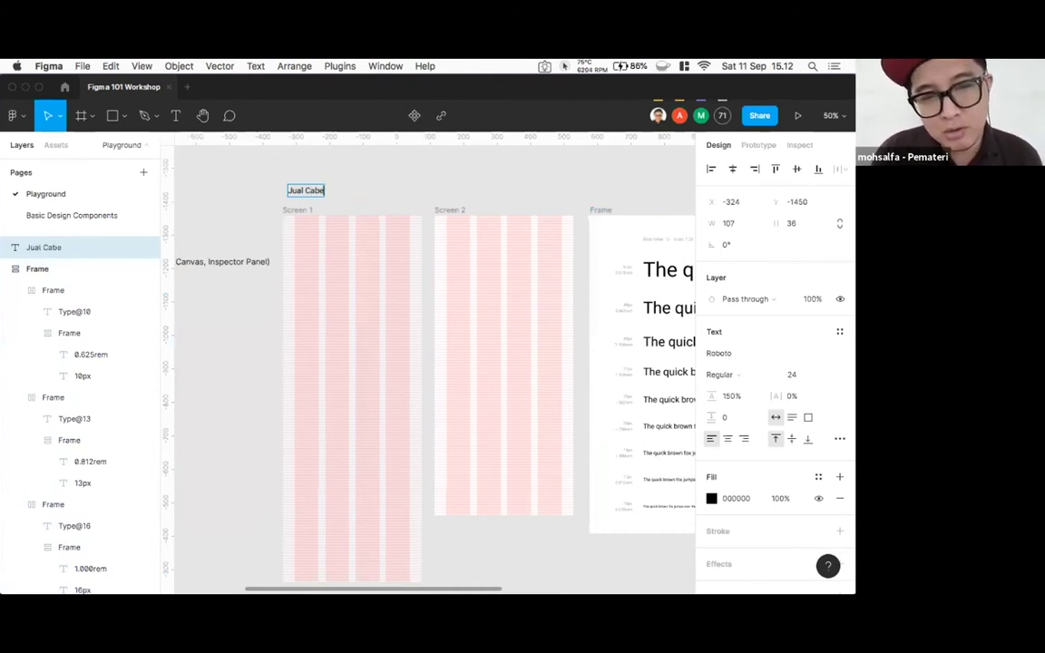
{"action": "key", "text": "super+a"}
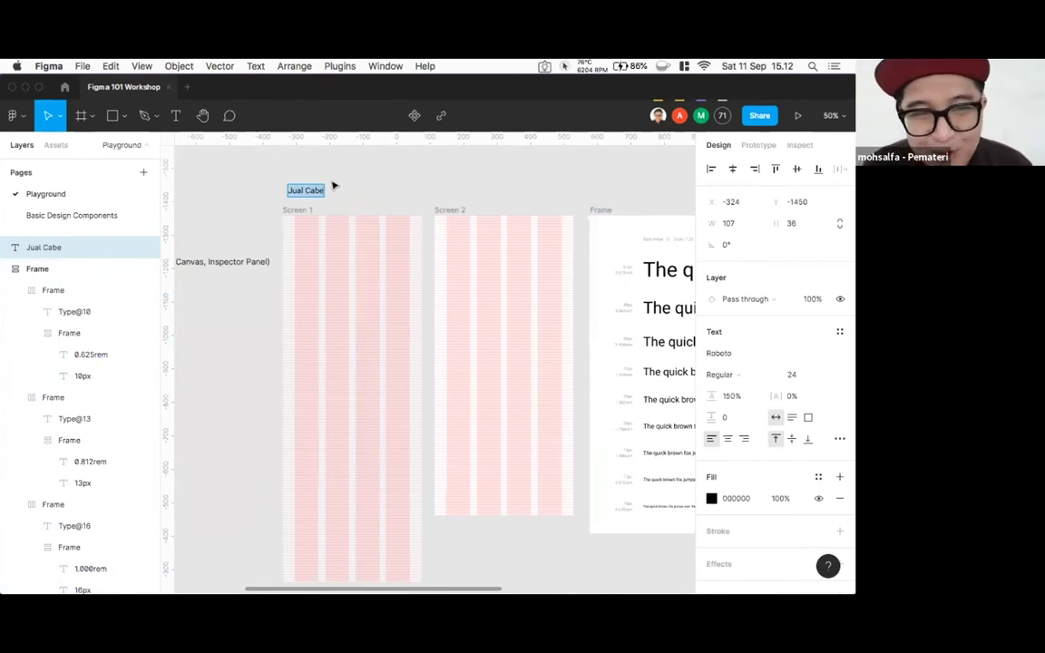
{"action": "left_click", "coordinate": [304, 191]}
{"action": "key", "text": "super+a"}
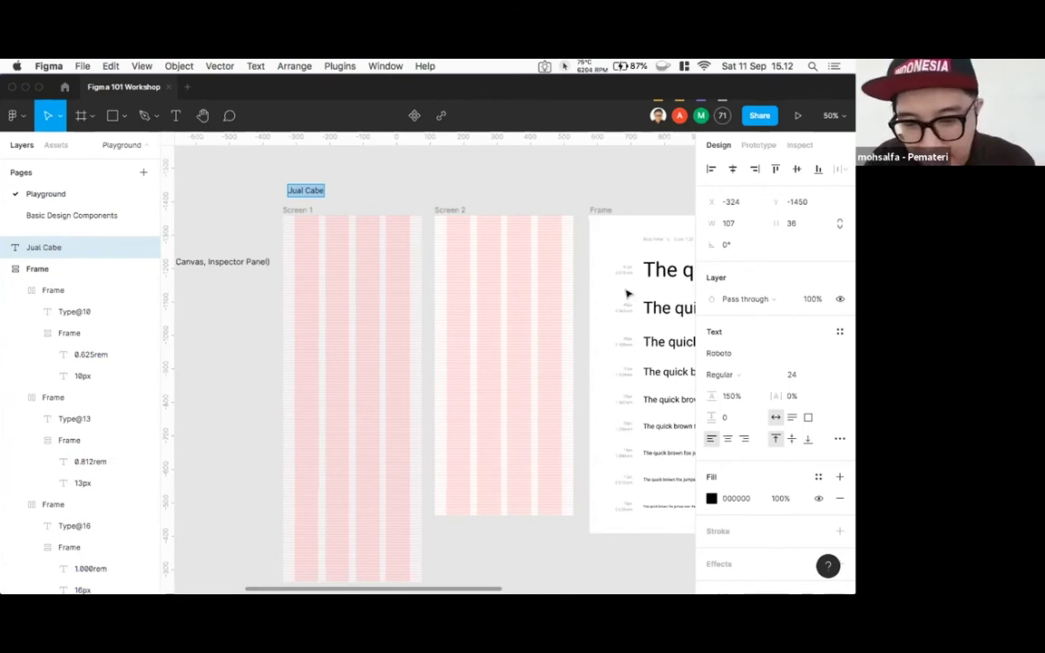
- Undo the "Jual Cabe" text entry above Screen 1 and leave text editing
{"action": "key", "text": "shift+0"}
{"action": "key", "text": "super+z"}
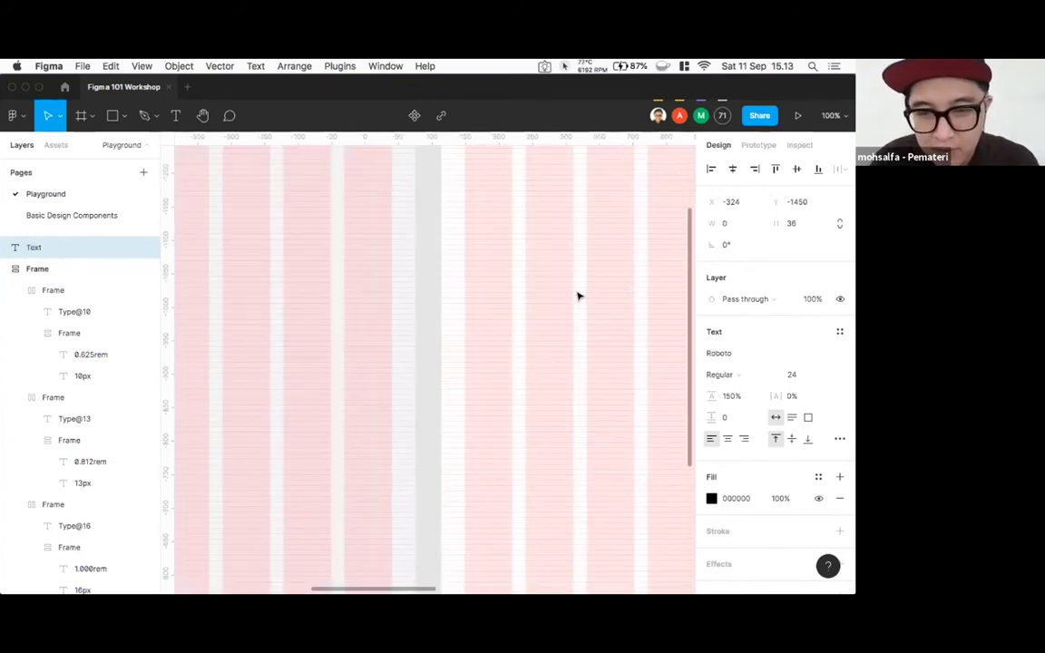
{"action": "key", "text": "Escape"}
{"action": "left_click", "coordinate": [426, 272]}
{"action": "key", "text": "space"}
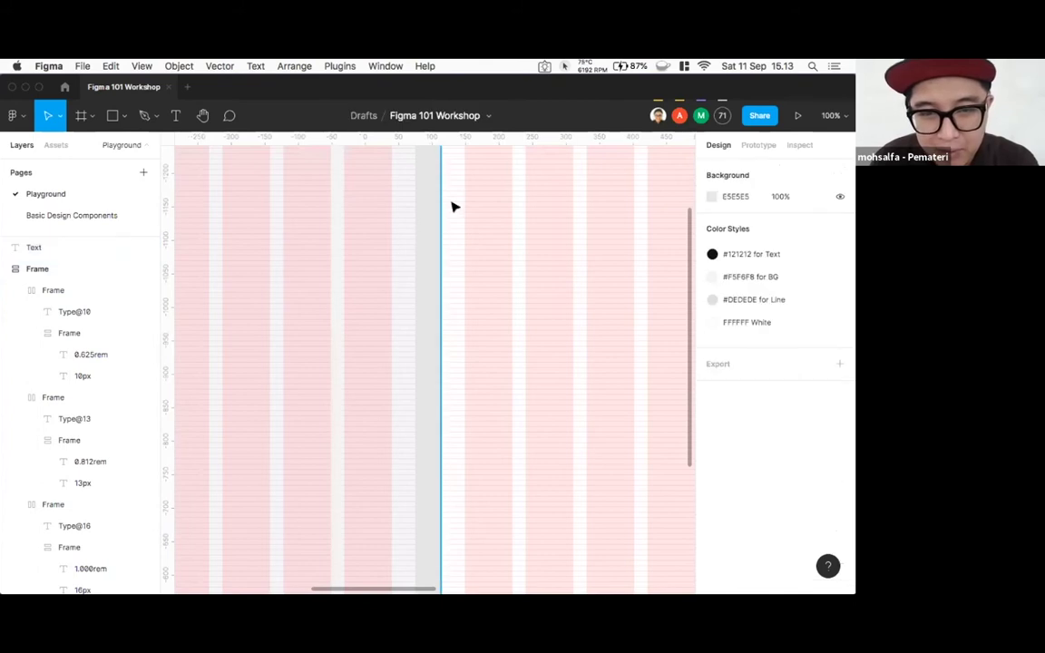
- Examine the sizes in the generated type scale, from the 61px row down to the 10px row
{"action": "scroll", "coordinate": [415, 241], "scroll_direction": "right", "scroll_amount": 5}
{"action": "scroll", "coordinate": [422, 297], "scroll_direction": "right", "scroll_amount": 5}
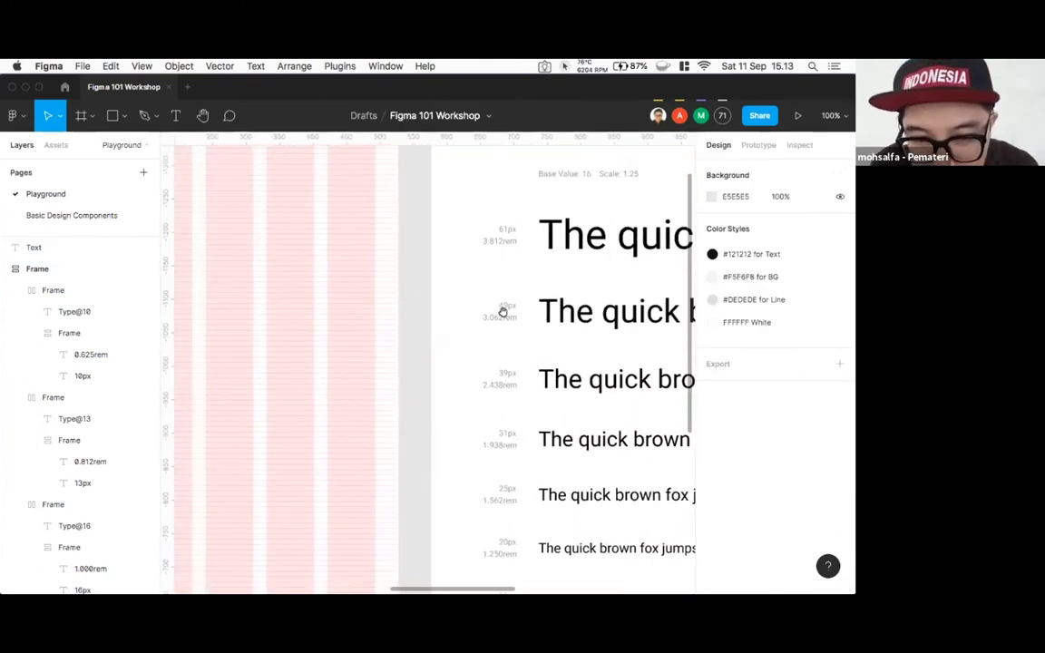
{"action": "scroll", "coordinate": [497, 313], "scroll_direction": "right", "scroll_amount": 2}
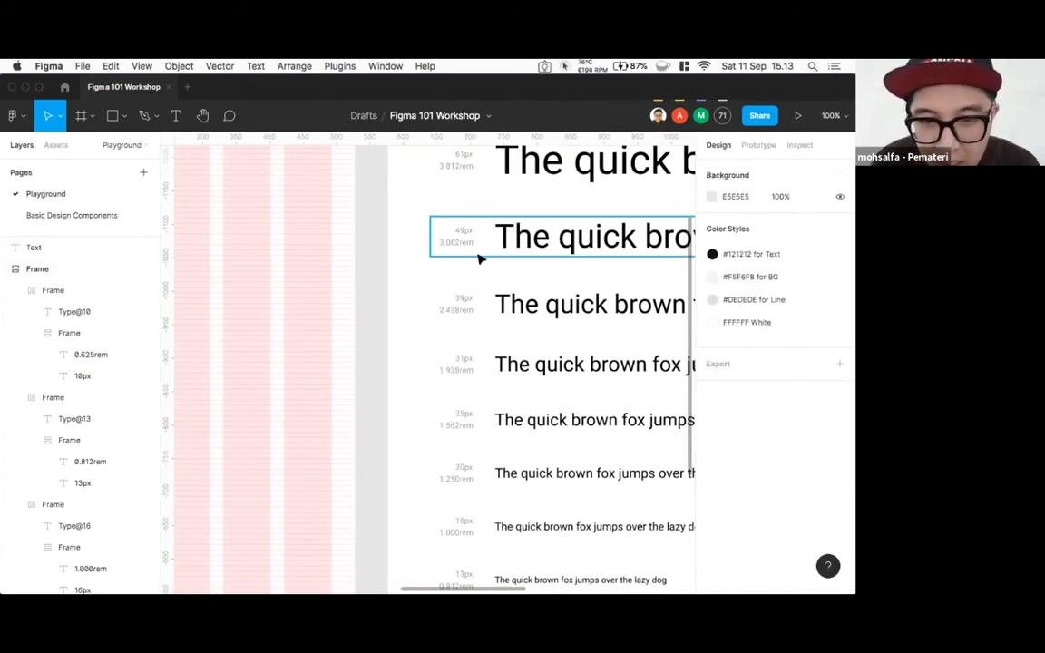
{"action": "scroll", "coordinate": [485, 252], "scroll_direction": "up", "scroll_amount": 5}
{"action": "scroll", "coordinate": [488, 246], "scroll_direction": "up", "scroll_amount": 2}
{"action": "scroll", "coordinate": [489, 246], "scroll_direction": "down", "scroll_amount": 5}
{"action": "scroll", "coordinate": [488, 246], "scroll_direction": "down", "scroll_amount": 5}
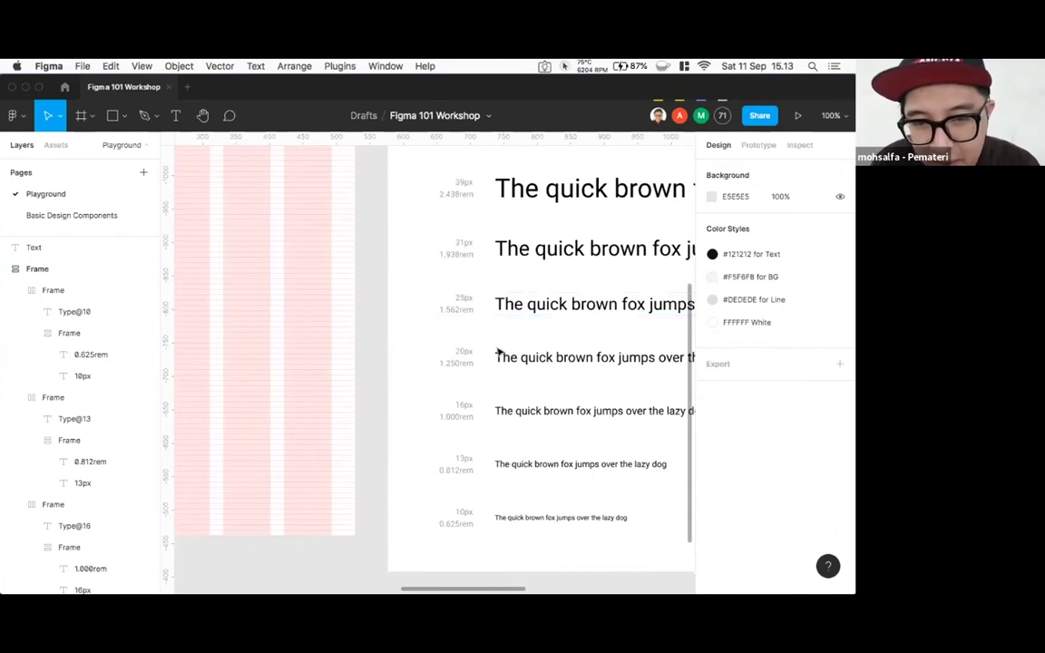
{"action": "scroll", "coordinate": [491, 307], "scroll_direction": "down", "scroll_amount": 3}
{"action": "scroll", "coordinate": [491, 306], "scroll_direction": "down", "scroll_amount": 5}
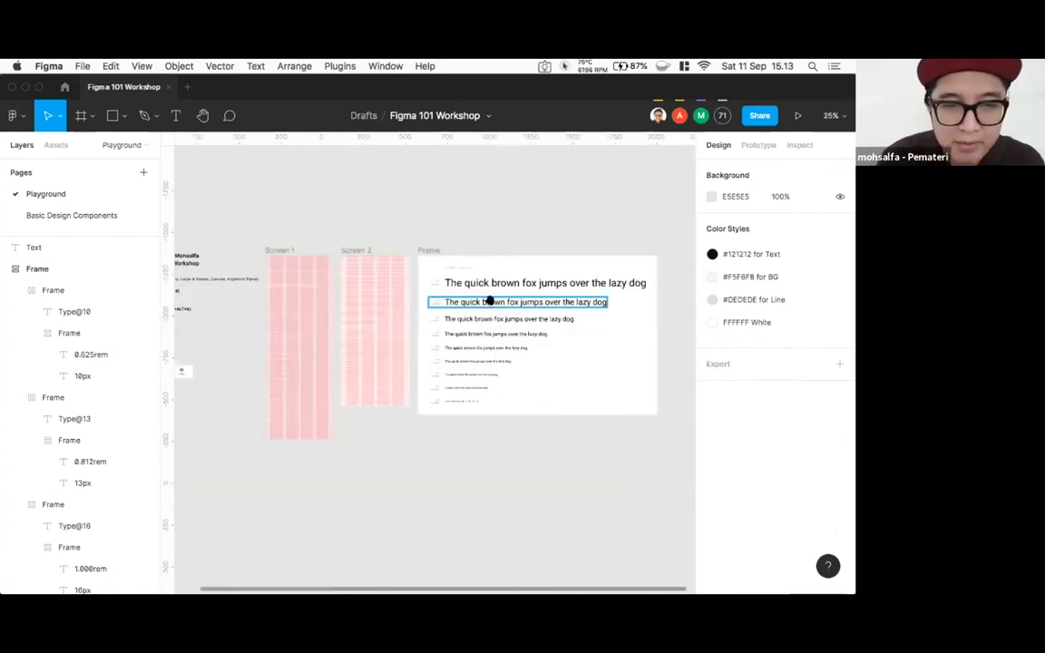
- Add a "Jual Cabe" text layer on the empty canvas above Screen 1, at about X -324, Y -1532
{"action": "scroll", "coordinate": [404, 285], "scroll_direction": "left", "scroll_amount": 3}
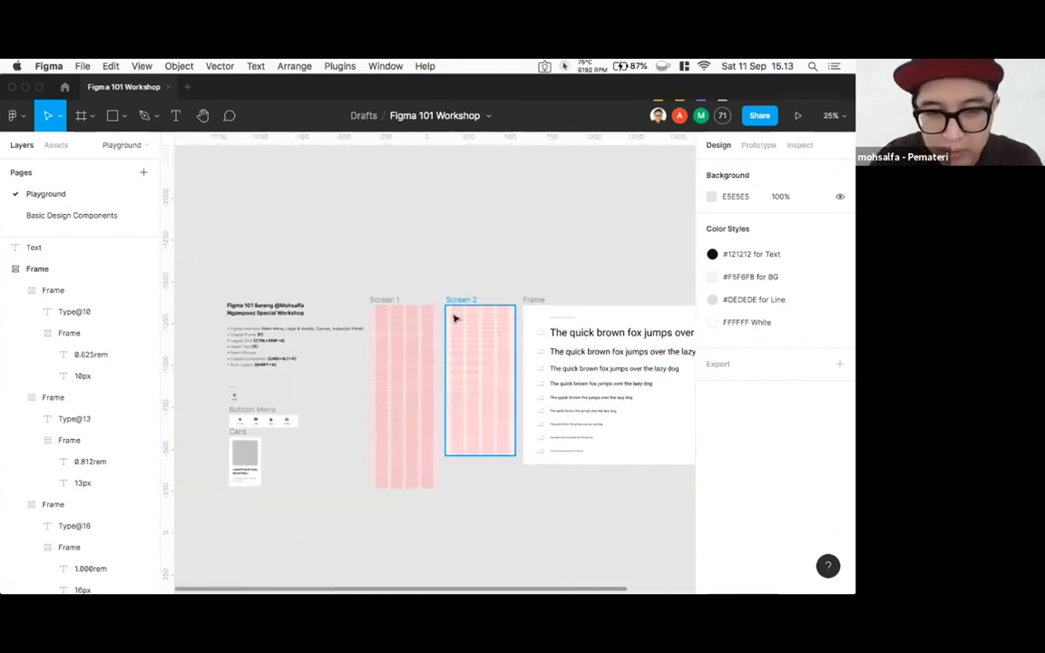
{"action": "scroll", "coordinate": [454, 318], "scroll_direction": "up", "scroll_amount": 5}
{"action": "scroll", "coordinate": [454, 318], "scroll_direction": "down", "scroll_amount": 3}
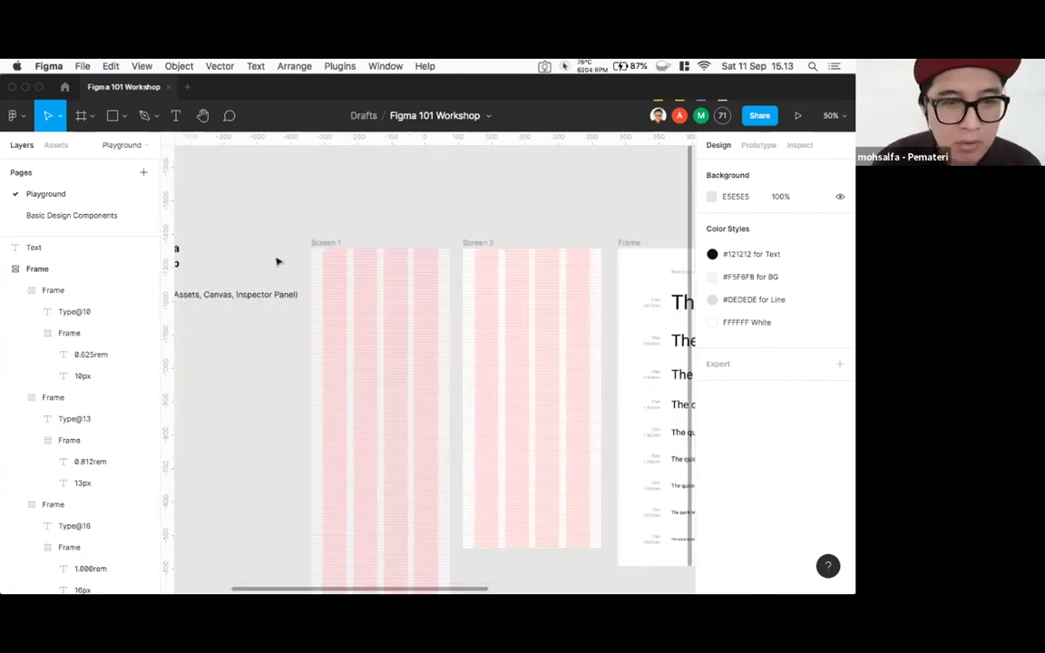
{"action": "left_click", "coordinate": [175, 116]}
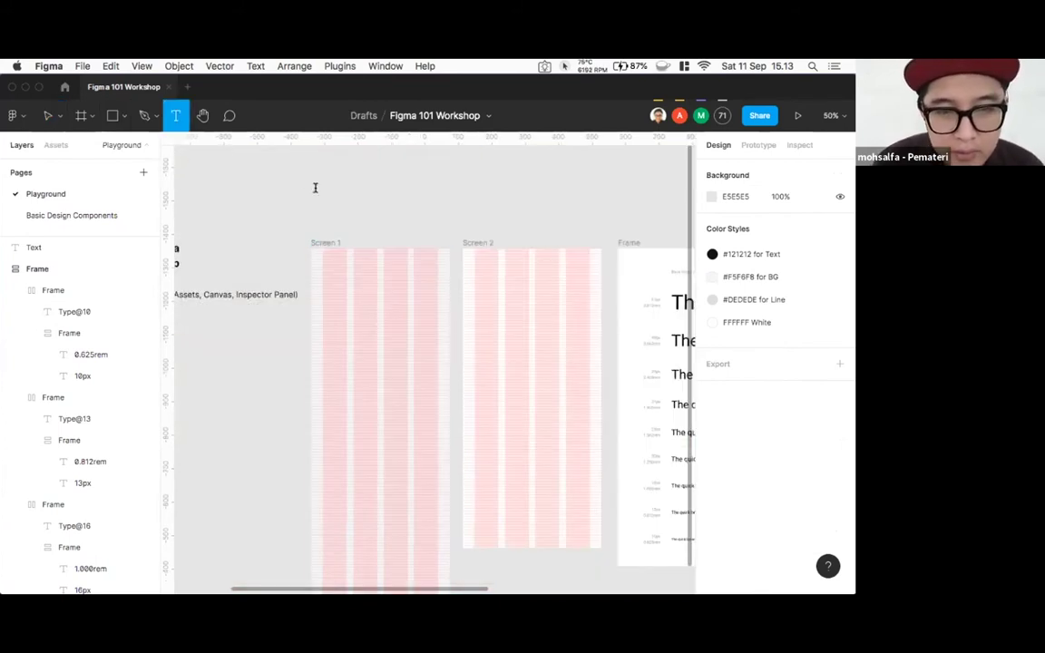
{"action": "left_click", "coordinate": [315, 188]}
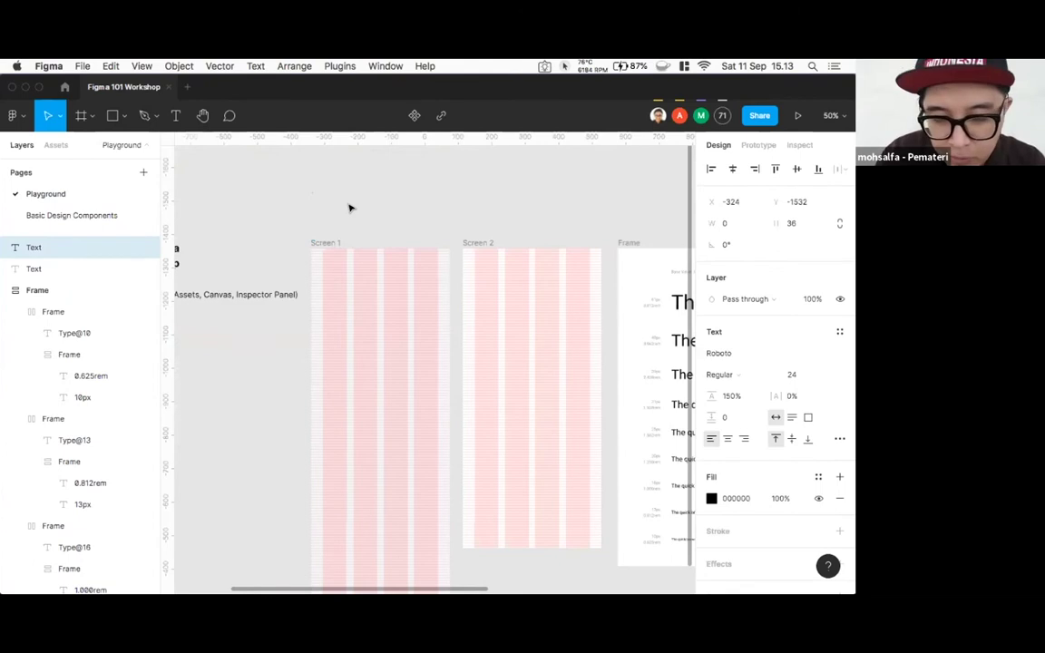
{"action": "type", "text": "JU"}
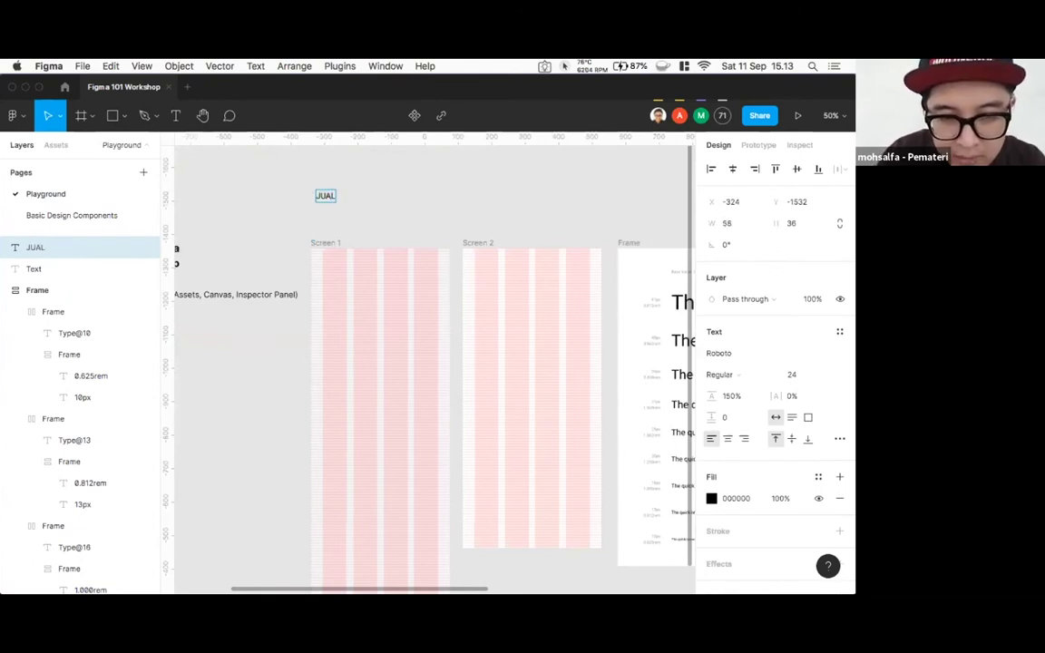
{"action": "key", "text": "BackSpace"}
{"action": "type", "text": "ual"}
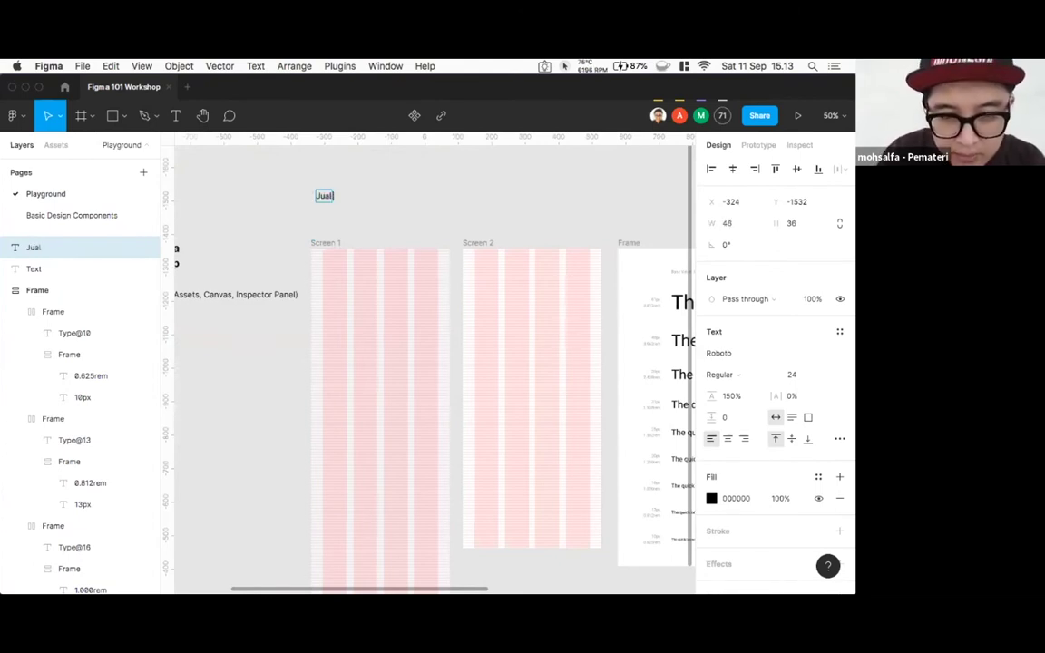
{"action": "type", "text": " Cabe"}
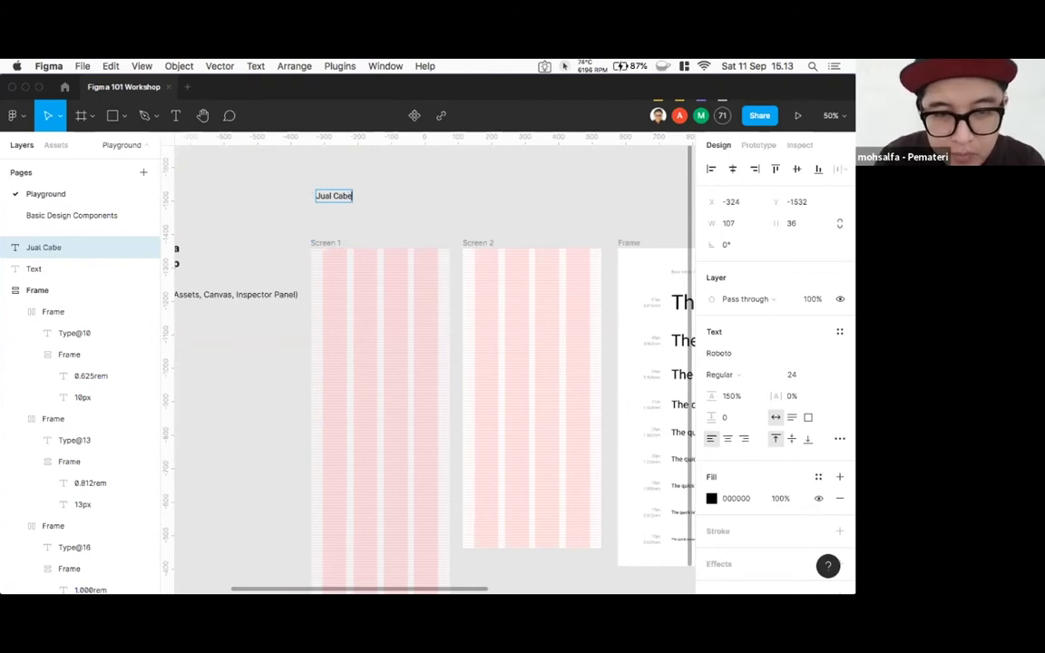
{"action": "key", "text": "Escape"}
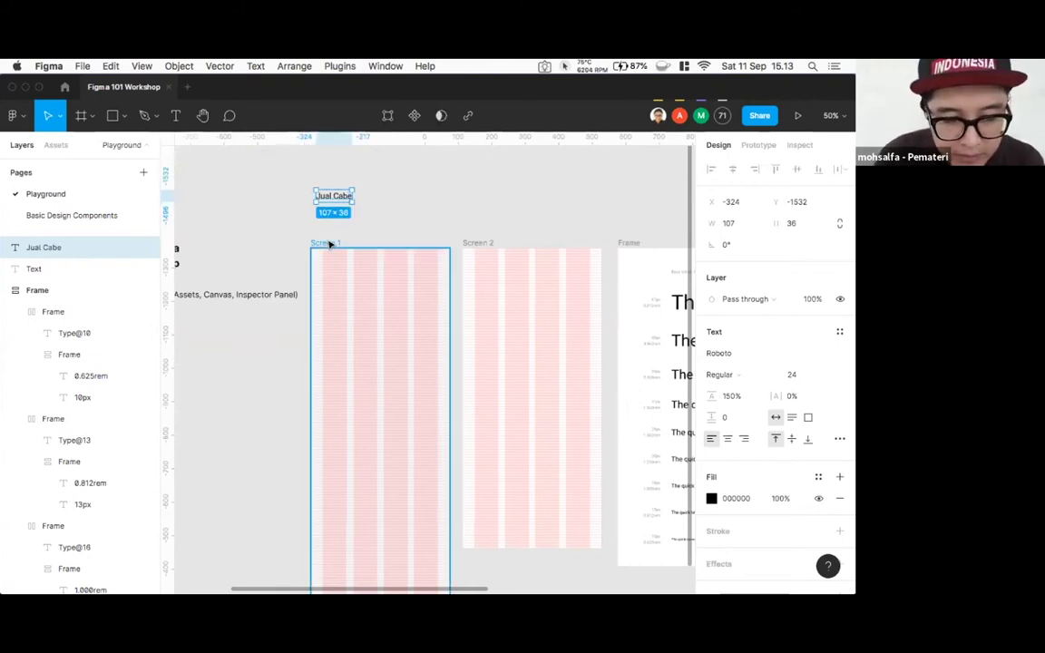
- Hide the layout grids and move the "Jual Cabe" text into Screen 1 at about X 35, Y 72
{"action": "key", "text": "alt"}
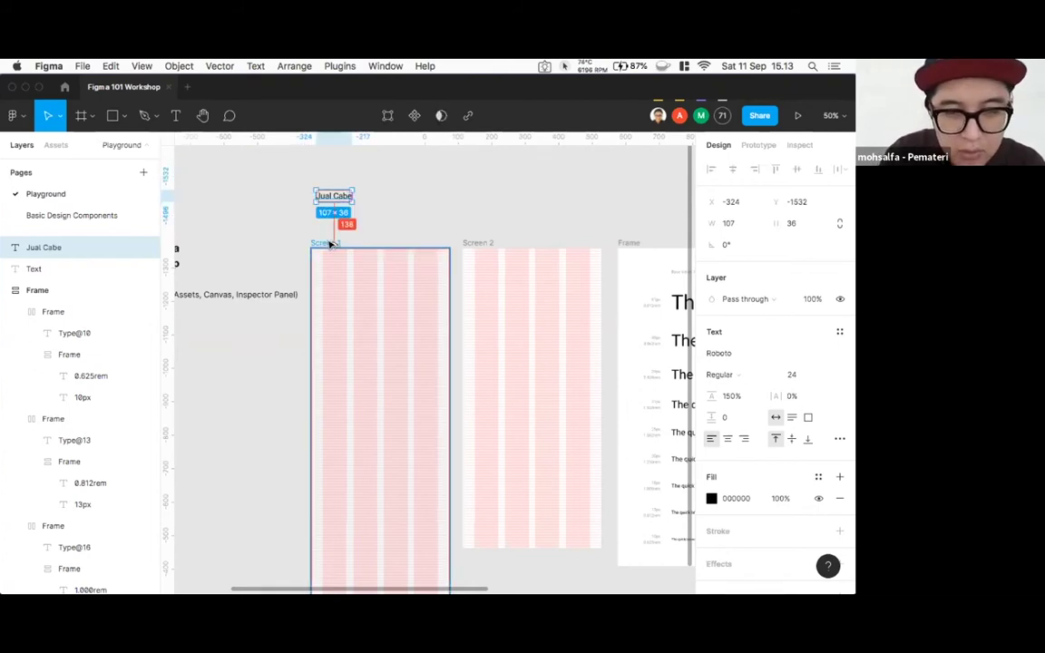
{"action": "key", "text": "ctrl+g"}
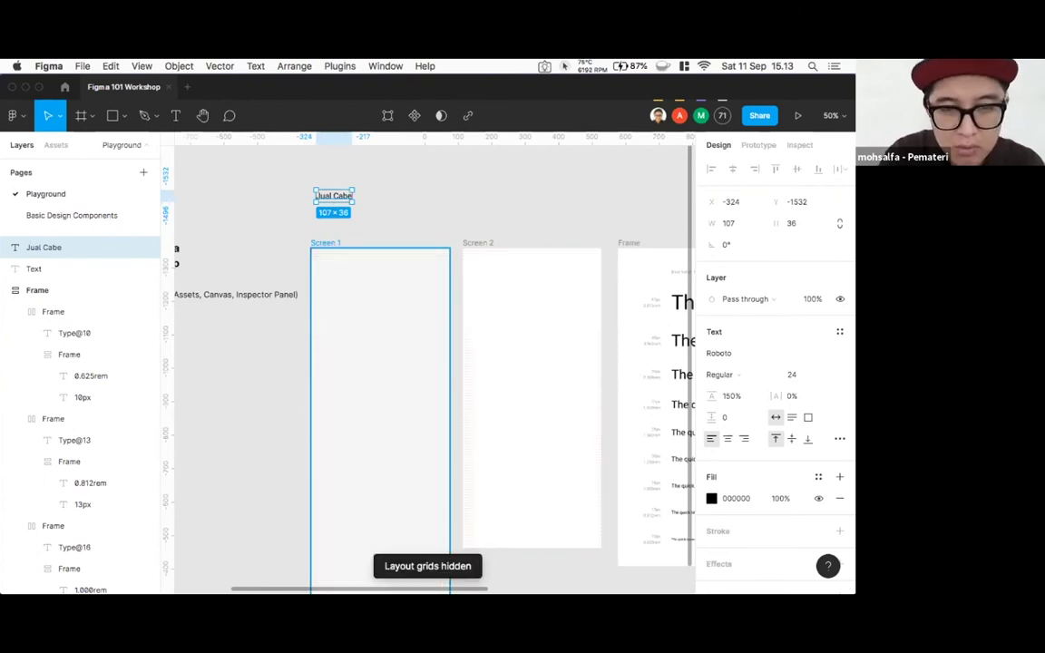
{"action": "left_click_drag", "start_coordinate": [342, 196], "coordinate": [350, 281]}
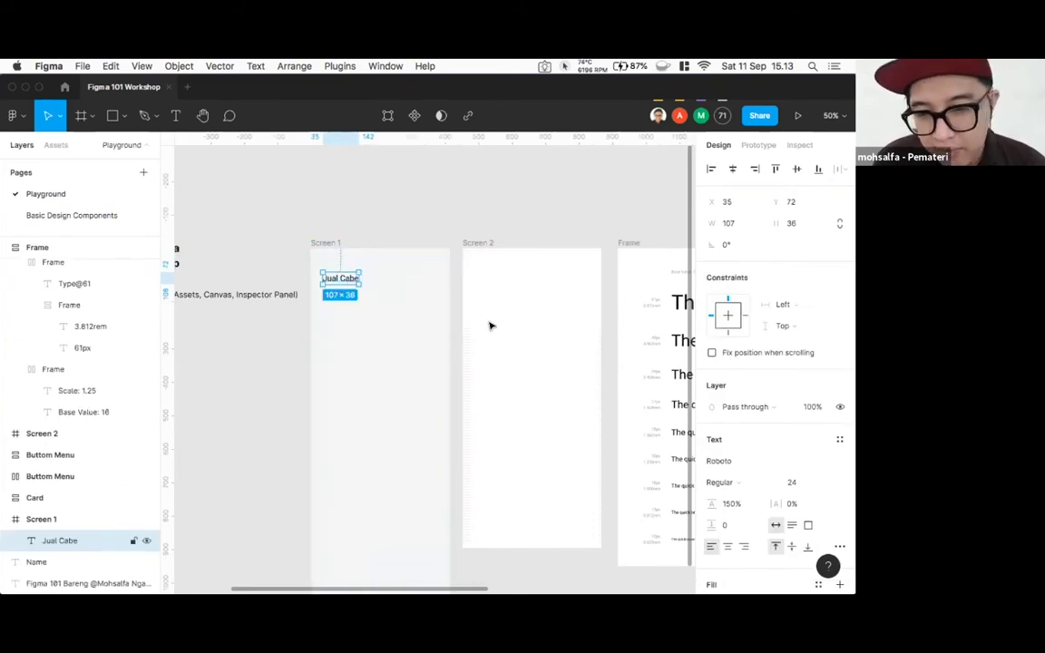
- Set the "Jual Cabe" text's font to Inter and its size to 32
{"action": "left_click", "coordinate": [741, 462]}
{"action": "type", "text": "Int"}
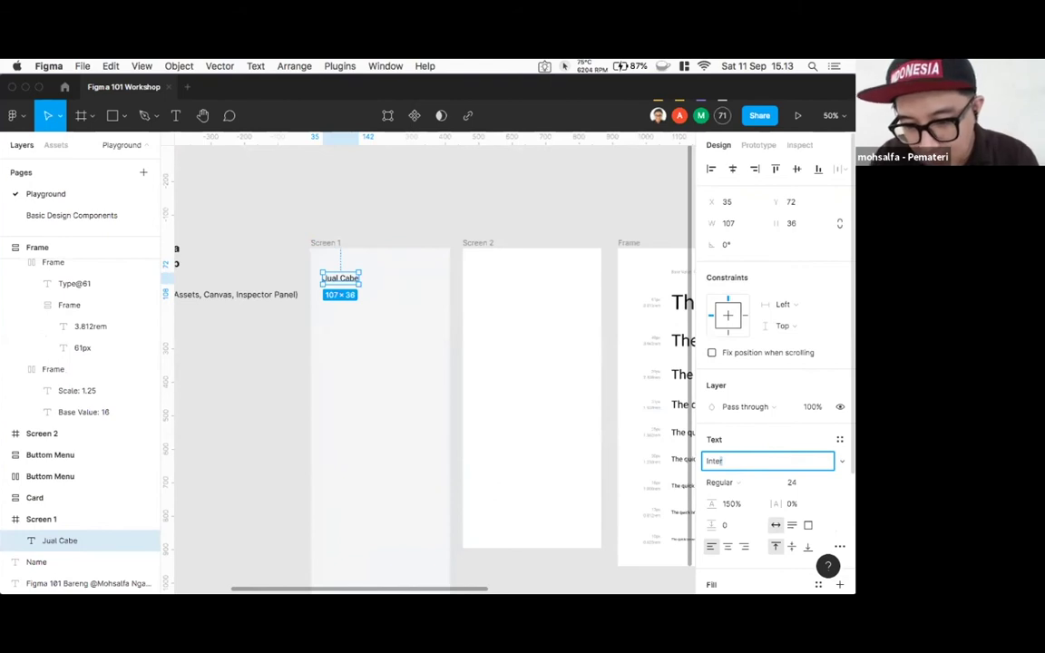
{"action": "type", "text": "er"}
{"action": "key", "text": "Return"}
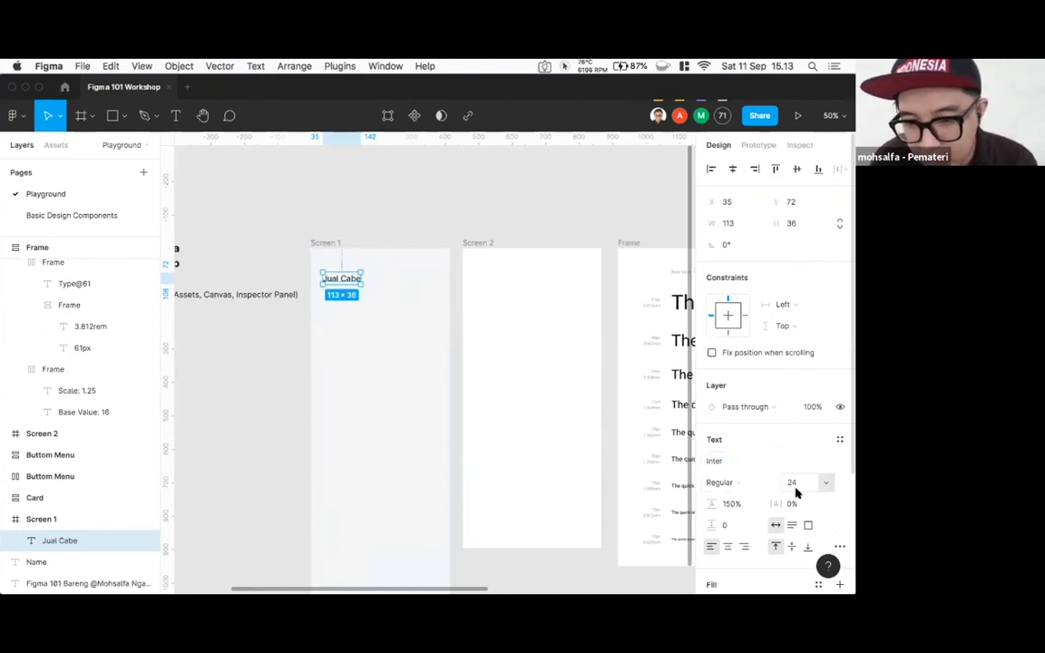
{"action": "left_click", "coordinate": [799, 484]}
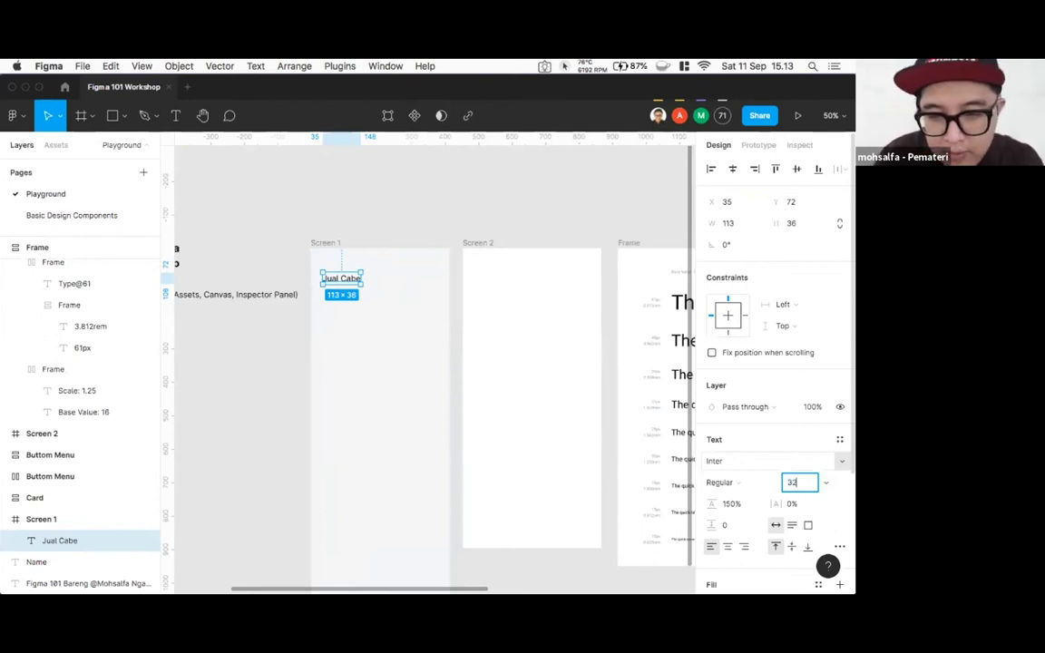
- Delete the type scale frame beside Screen 2
{"action": "left_click", "coordinate": [624, 272]}
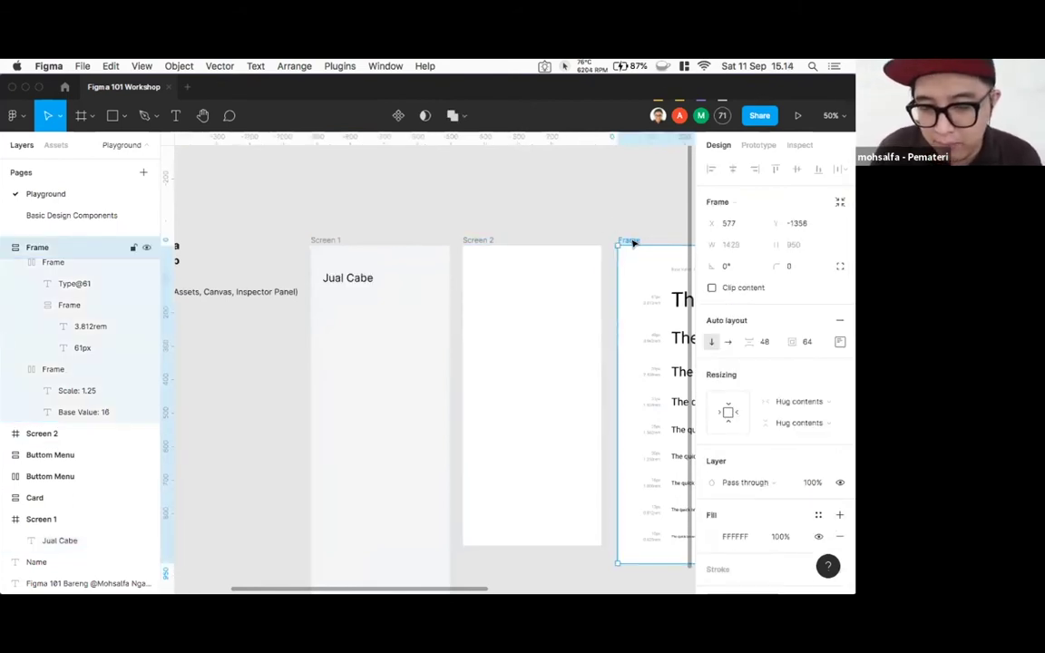
{"action": "key", "text": "Delete"}
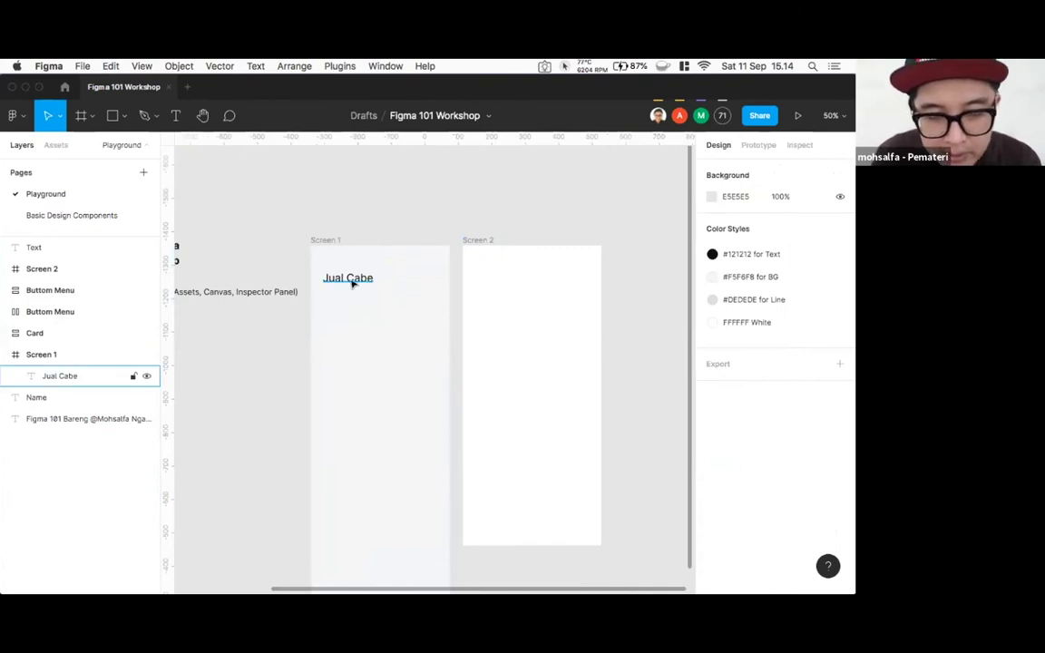
- Move the "Jual Cabe" text up to X 35, Y 48 in Screen 1 and duplicate it in place
{"action": "left_click_drag", "start_coordinate": [352, 277], "coordinate": [355, 275]}
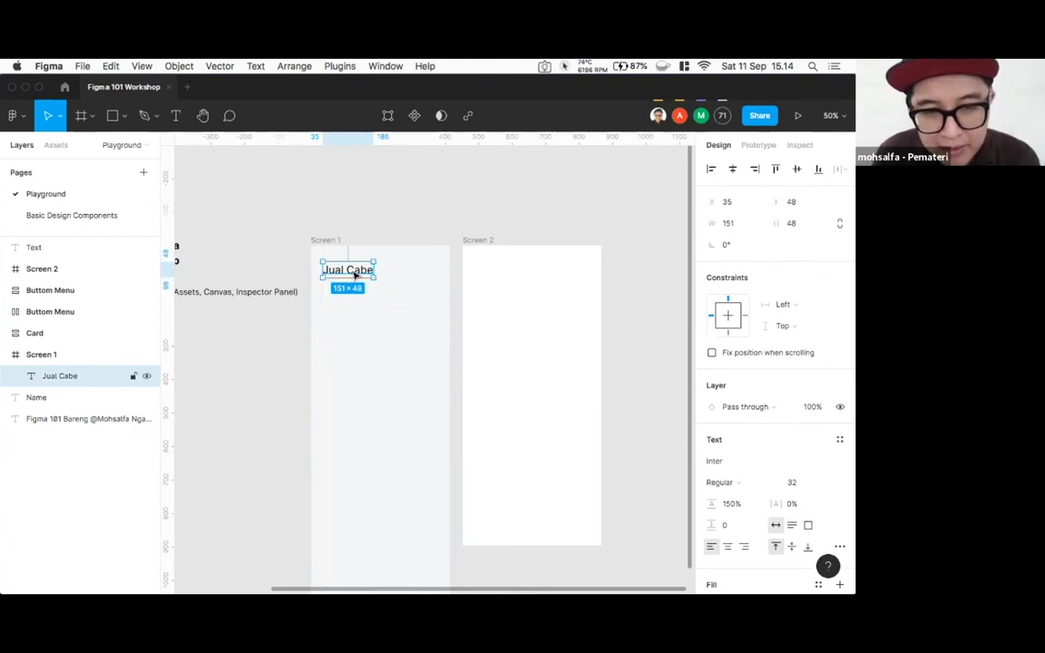
{"action": "key", "text": "super+d"}
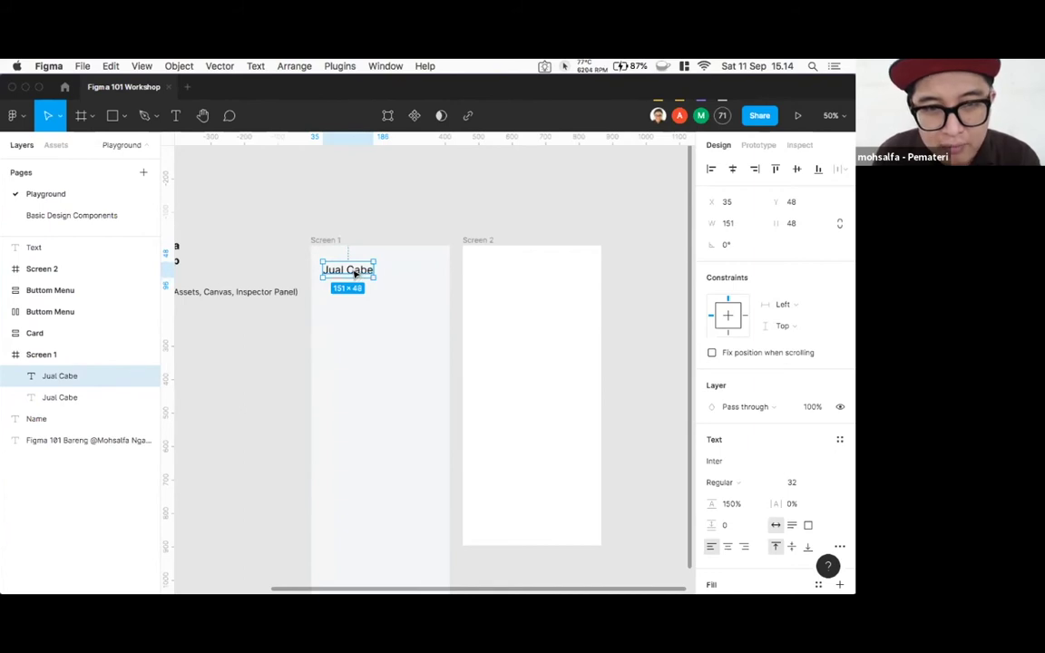
{"action": "key", "text": "super+d"}
{"action": "left_click_drag", "start_coordinate": [355, 270], "coordinate": [371, 311]}
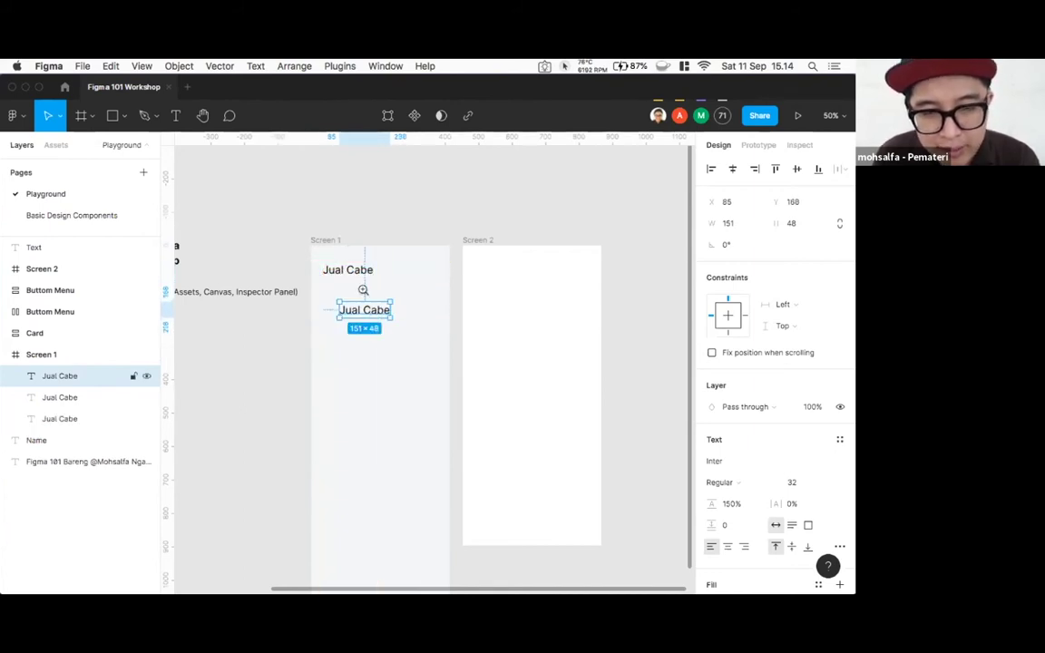
{"action": "left_click", "coordinate": [59, 117]}
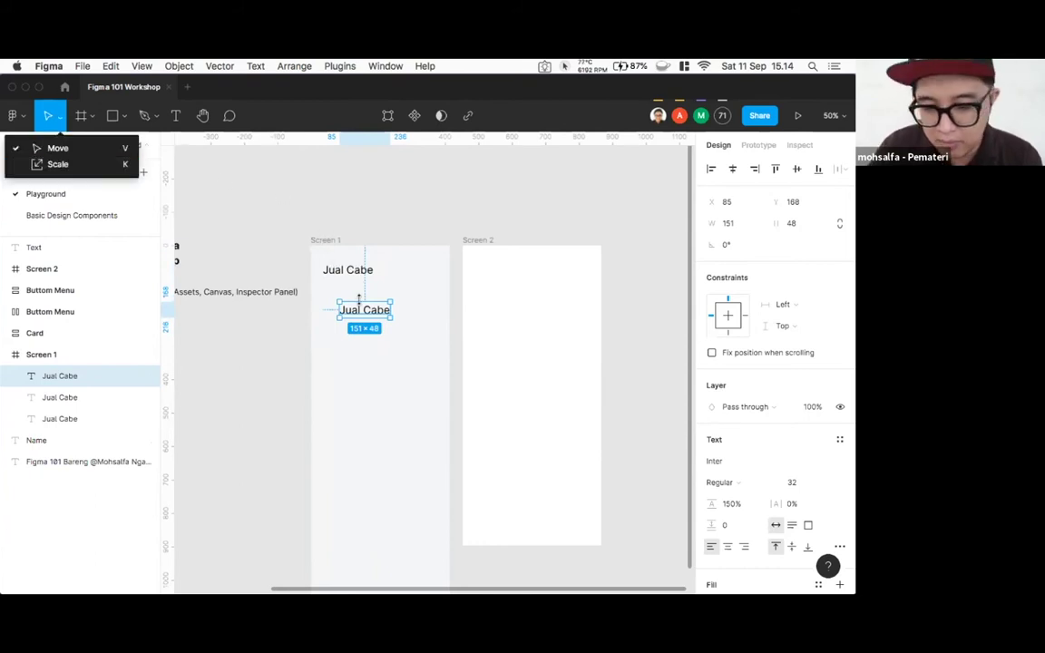
{"action": "key", "text": "Delete"}
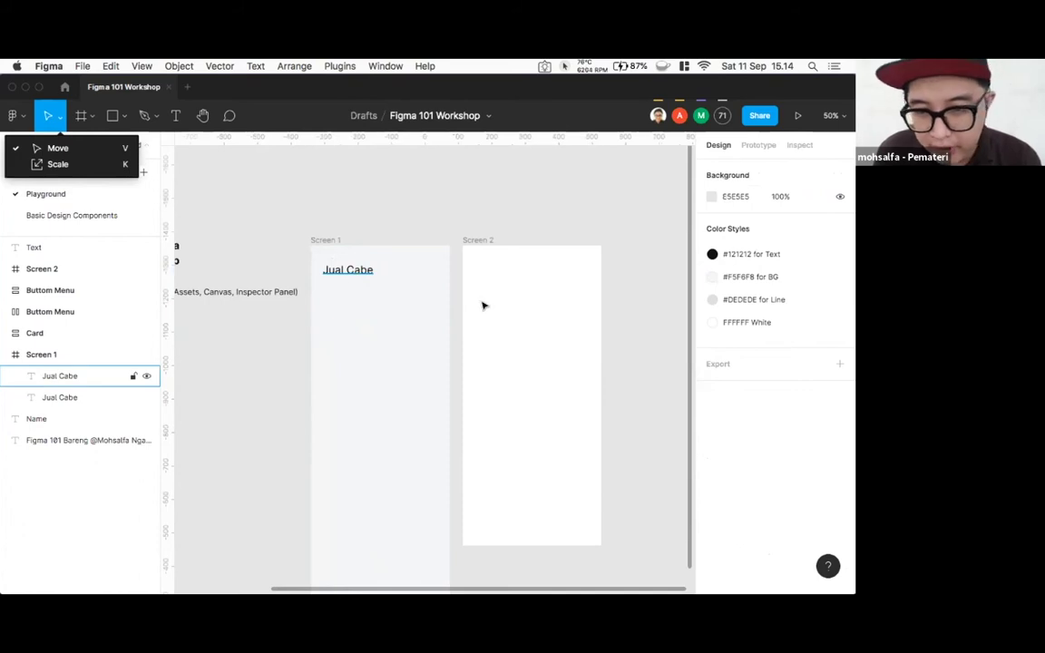
- Set the duplicate "Jual Cabe" text in Screen 1 to Bold, move it below the original and delete that copy
{"action": "left_click", "coordinate": [348, 270]}
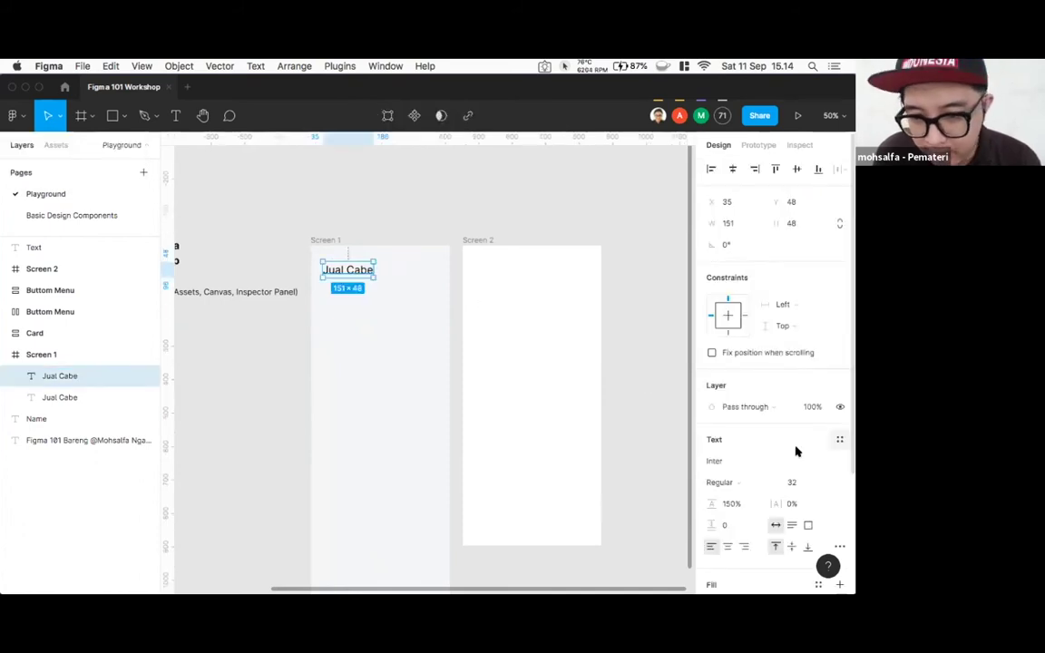
{"action": "left_click", "coordinate": [740, 483]}
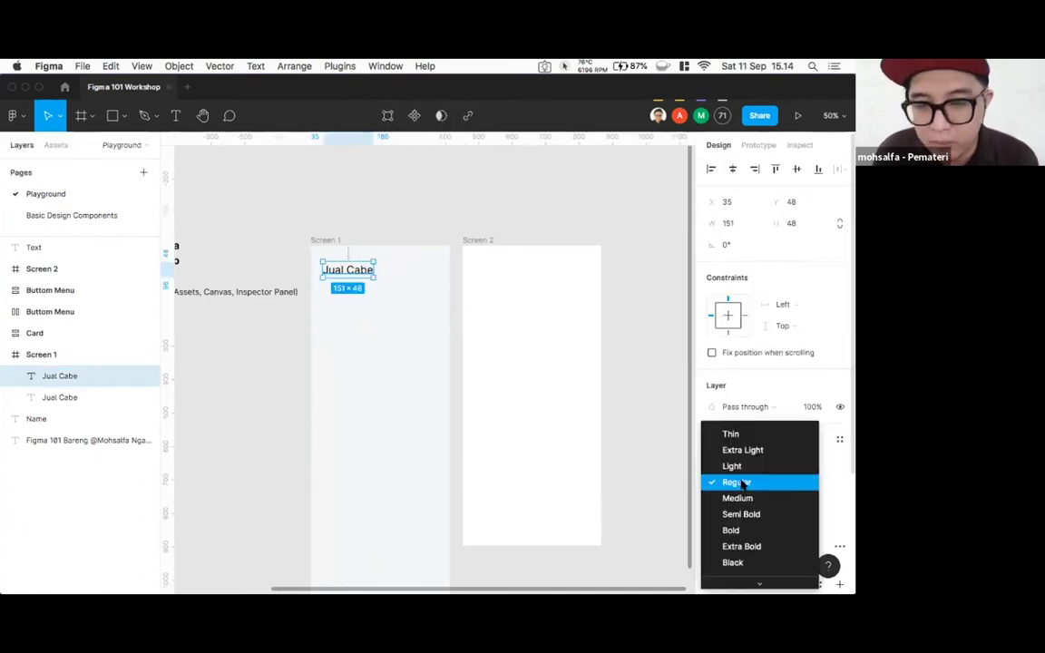
{"action": "left_click", "coordinate": [739, 530]}
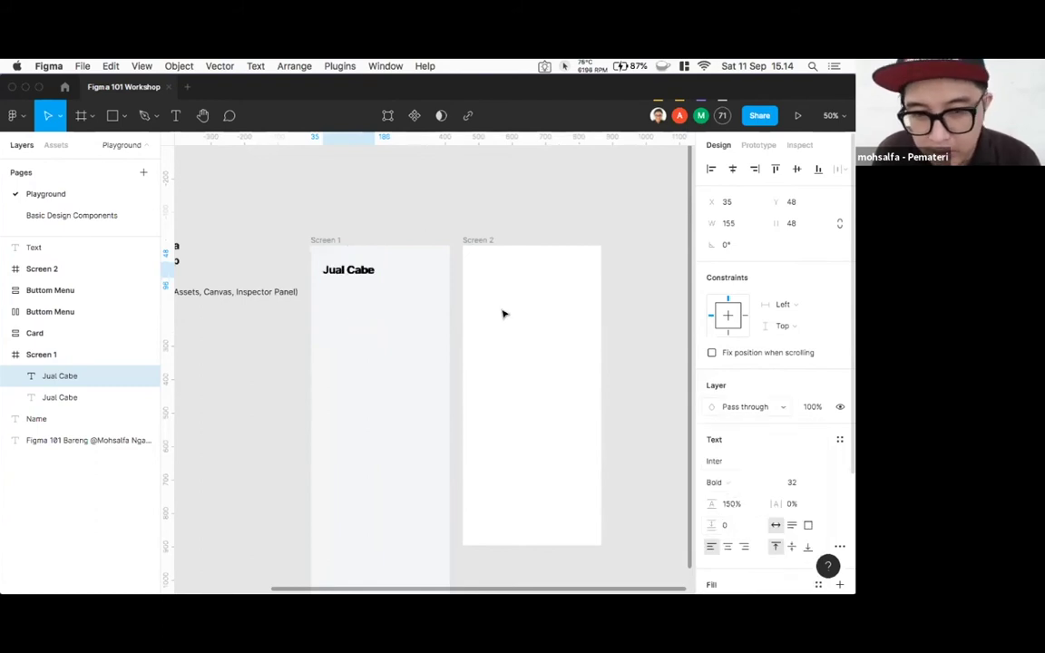
{"action": "mouse_move", "coordinate": [351, 271]}
{"action": "left_mouse_down"}
{"action": "mouse_move", "coordinate": [351, 297]}
{"action": "mouse_move", "coordinate": [347, 287]}
{"action": "left_mouse_up"}
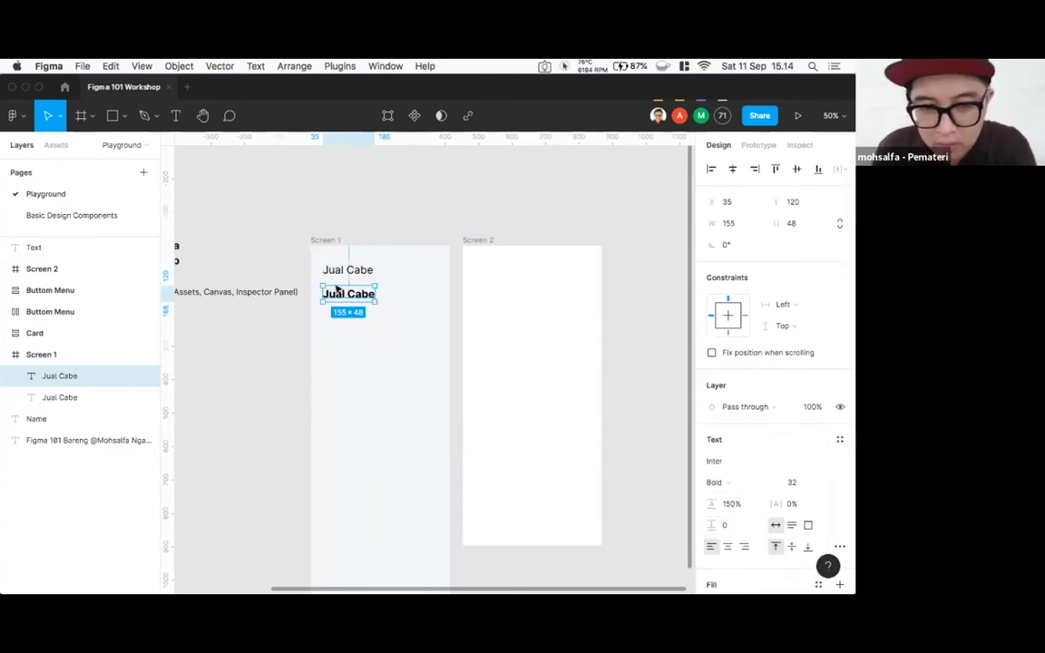
{"action": "key", "text": "Delete"}
- Set the font weight of the remaining "Jual Cabe" text in Screen 1 to Bold
{"action": "left_click", "coordinate": [341, 269]}
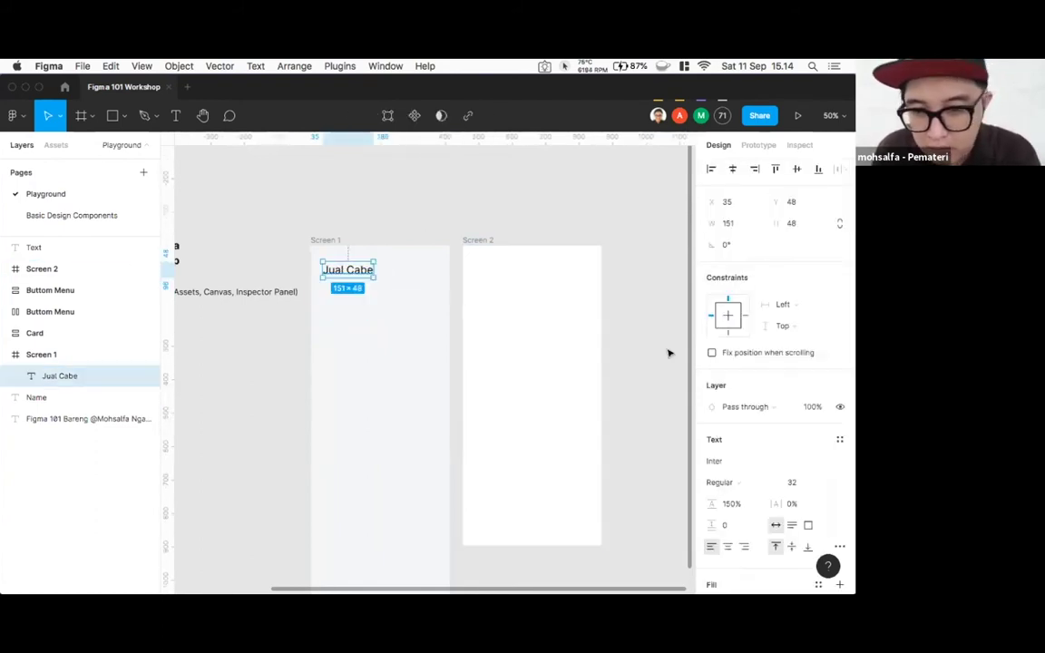
{"action": "left_click", "coordinate": [736, 485]}
{"action": "key", "text": "Down"}
{"action": "key", "text": "Down"}
{"action": "key", "text": "Down"}
{"action": "key", "text": "Return"}
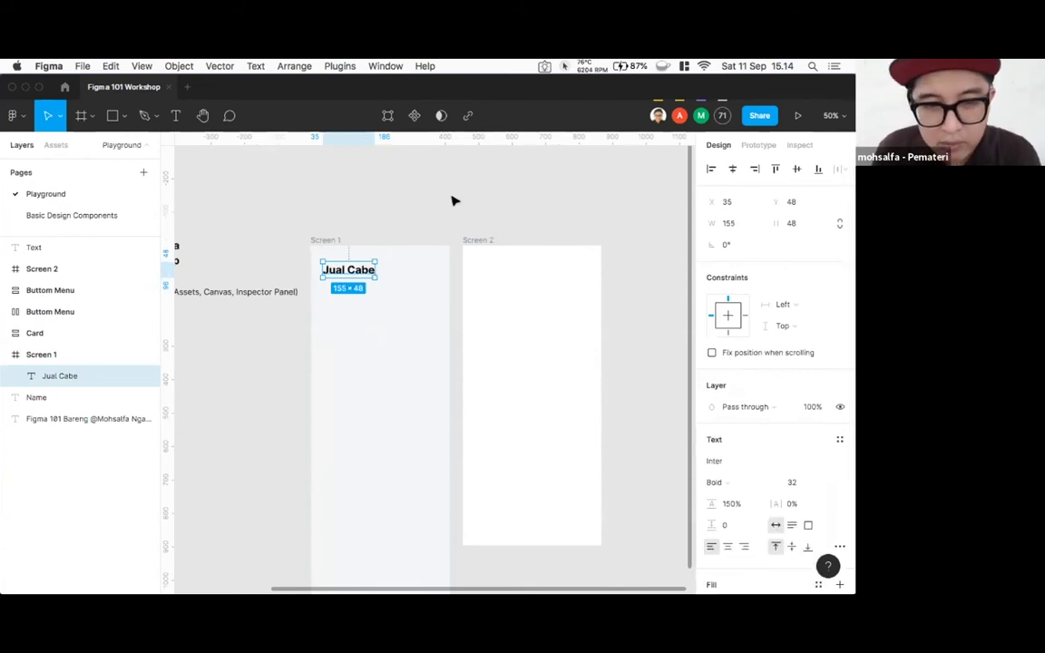
- Change the Screen 1 heading's wording to "Jual Cari Beli"
{"action": "double_click", "coordinate": [362, 271]}
{"action": "double_click", "coordinate": [363, 270]}
{"action": "type", "text": "Cari"}
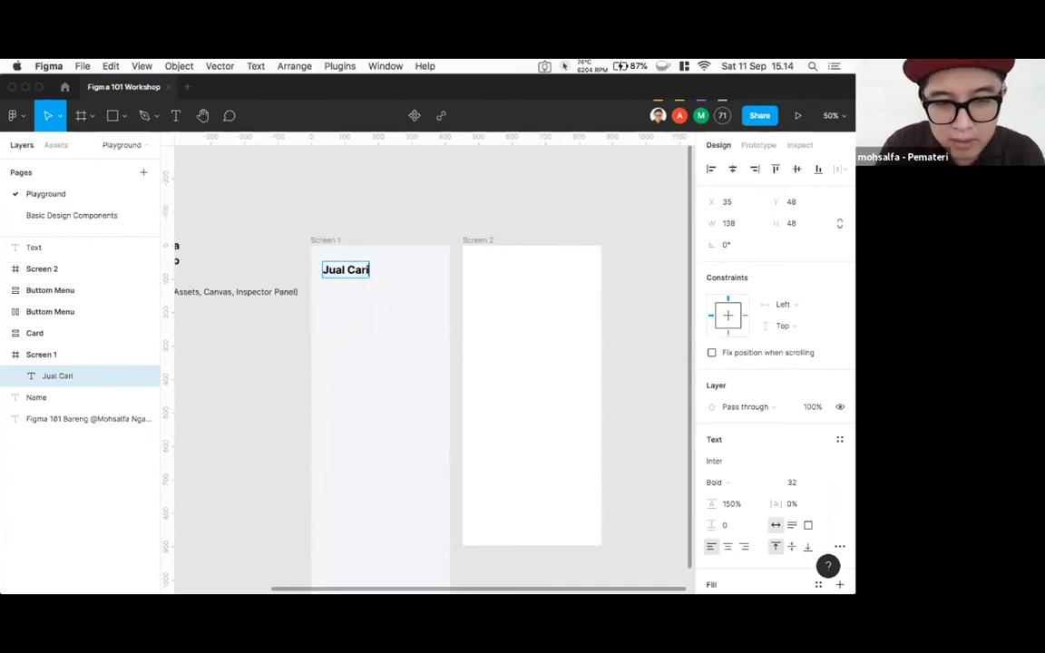
{"action": "type", "text": " Beli"}
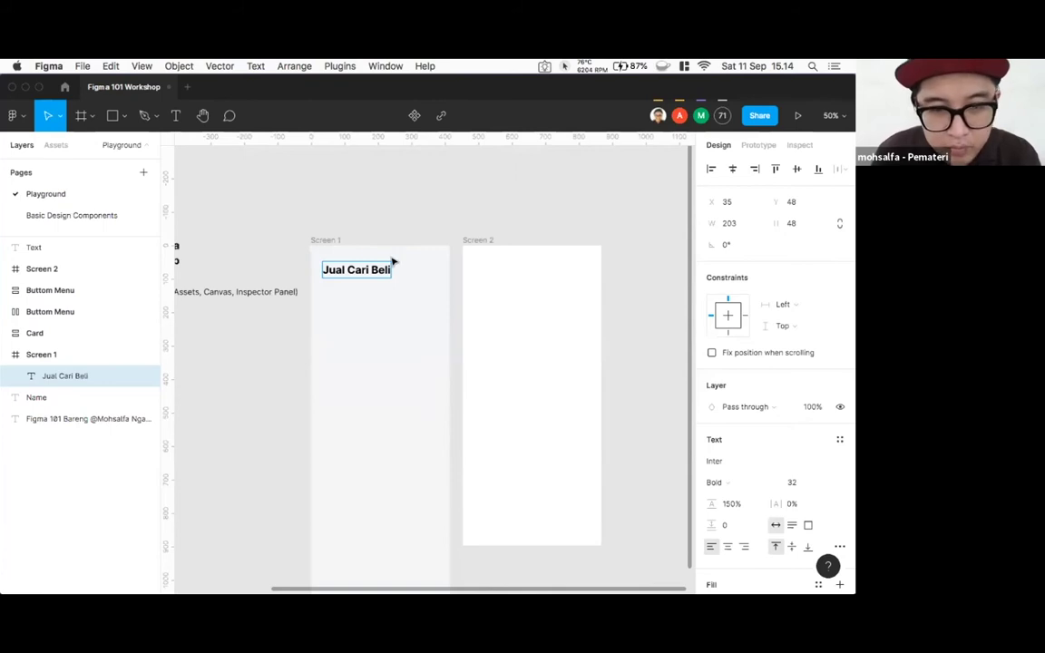
{"action": "key", "text": "Escape"}
- Move the "Jual Cari Beli" heading down to X 35, Y 64 in Screen 1
{"action": "left_click_drag", "start_coordinate": [363, 275], "coordinate": [362, 266]}
{"action": "left_click", "coordinate": [365, 231]}
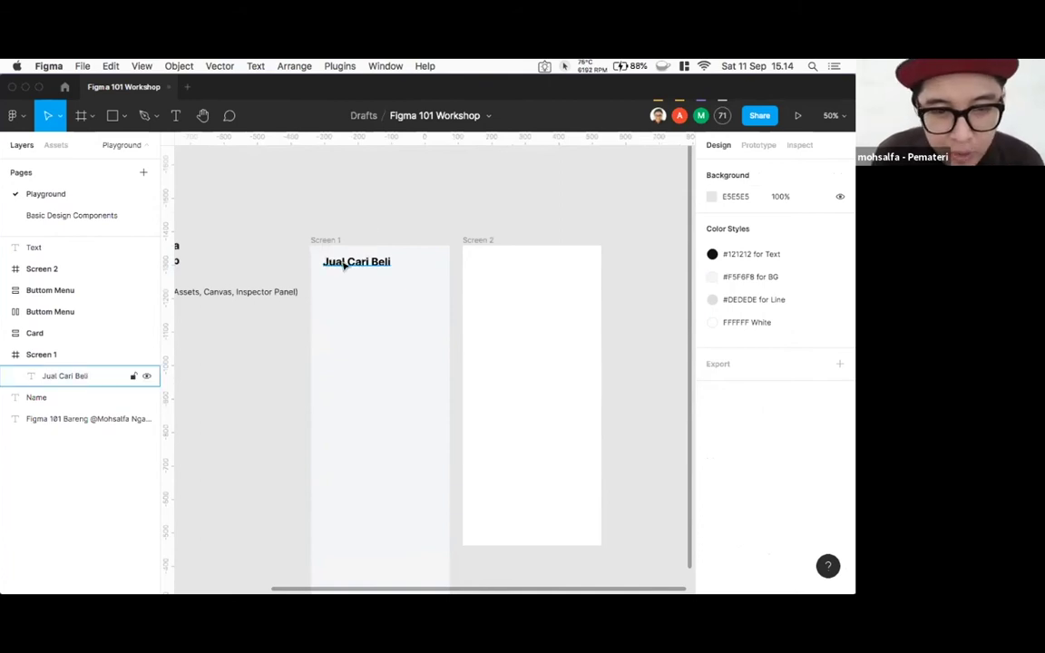
{"action": "left_click_drag", "start_coordinate": [343, 270], "coordinate": [345, 279]}
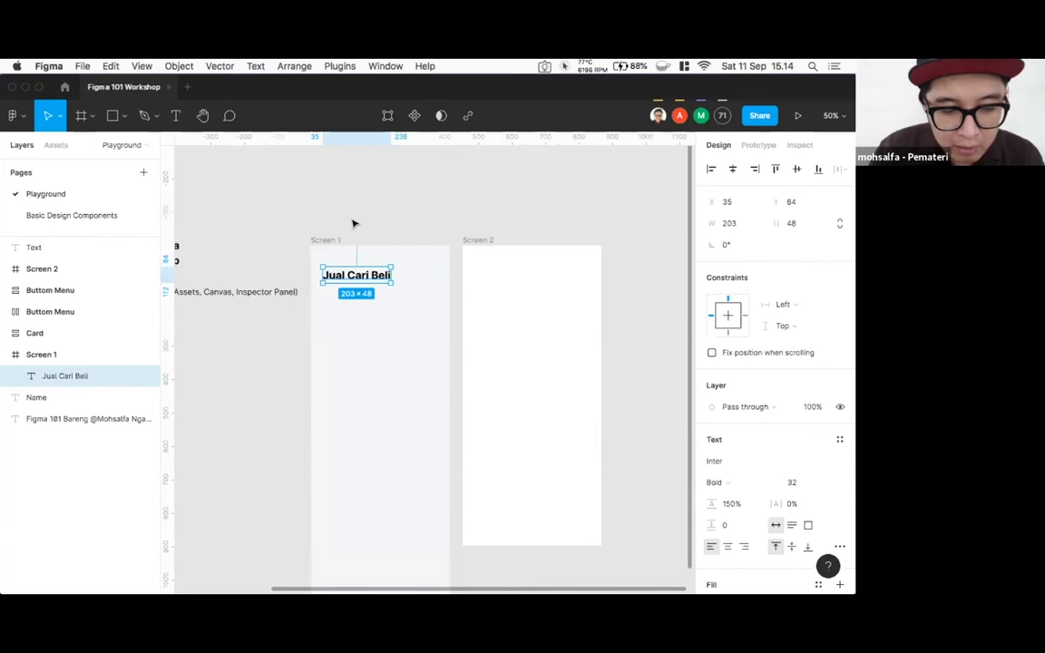
- Check the "Jual Cari Beli" heading's alignment against the layout grids in Screen 1, showing the grids only for the check
{"action": "key", "text": "ctrl+g"}
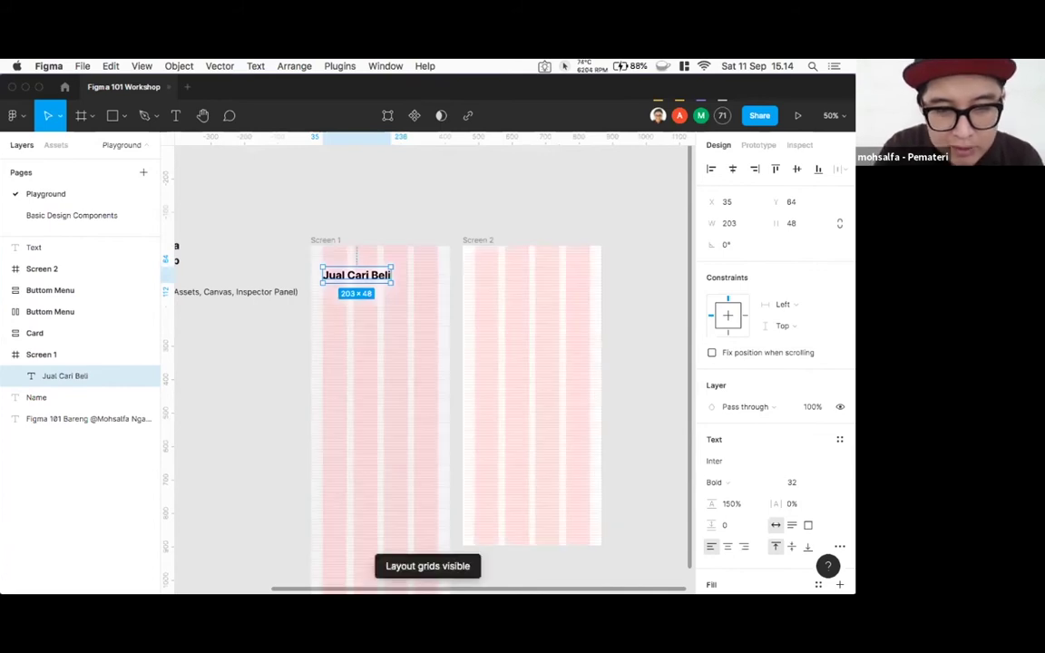
{"action": "scroll", "coordinate": [434, 363], "scroll_direction": "down", "scroll_amount": 3}
{"action": "scroll", "coordinate": [434, 363], "scroll_direction": "up", "scroll_amount": 8}
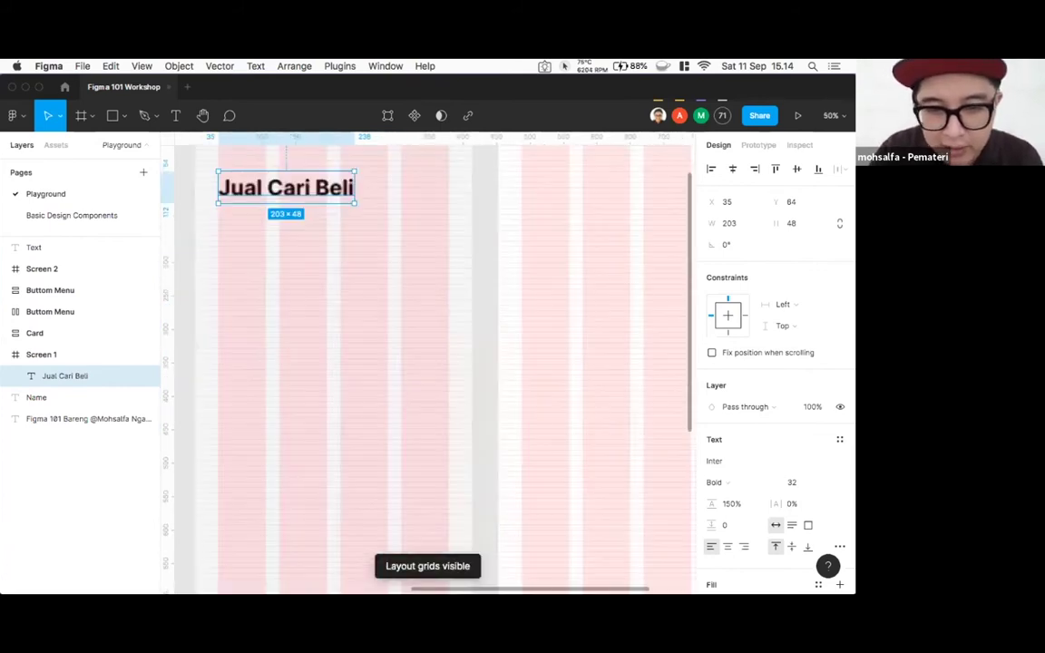
{"action": "scroll", "coordinate": [350, 222], "scroll_direction": "left", "scroll_amount": 6}
{"action": "scroll", "coordinate": [351, 221], "scroll_direction": "up", "scroll_amount": 8}
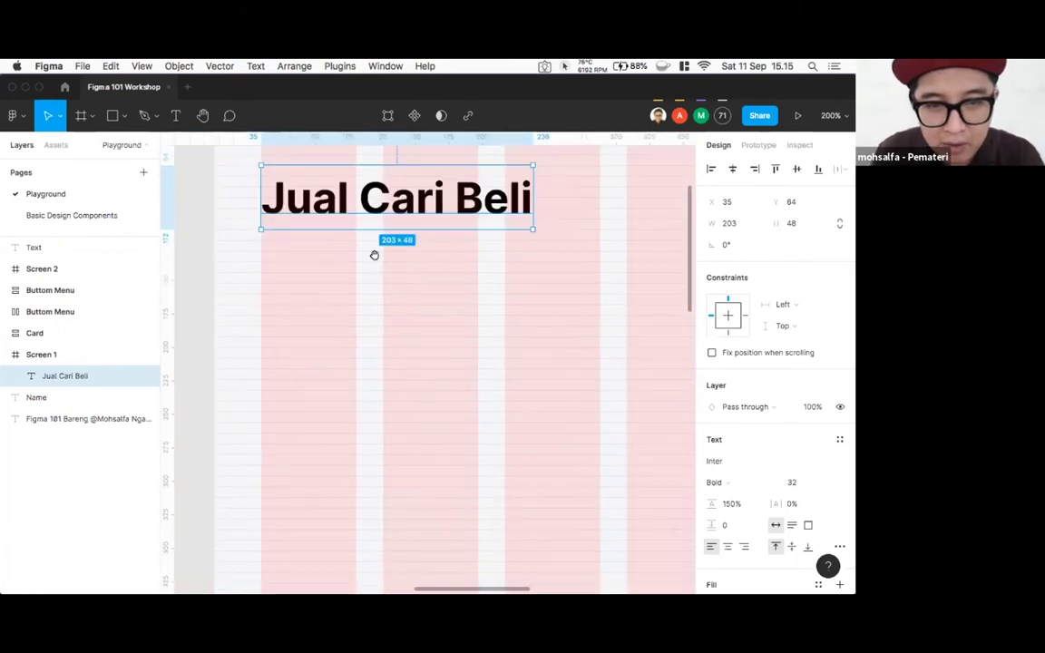
{"action": "scroll", "coordinate": [411, 312], "scroll_direction": "up", "scroll_amount": 2}
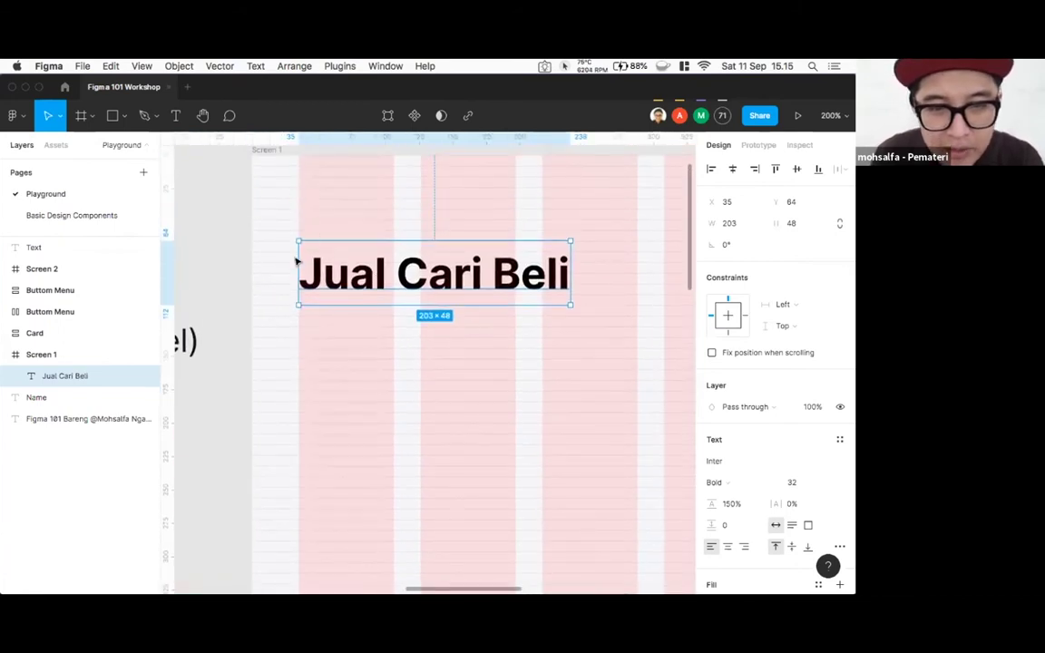
{"action": "left_click_drag", "start_coordinate": [292, 243], "coordinate": [317, 277]}
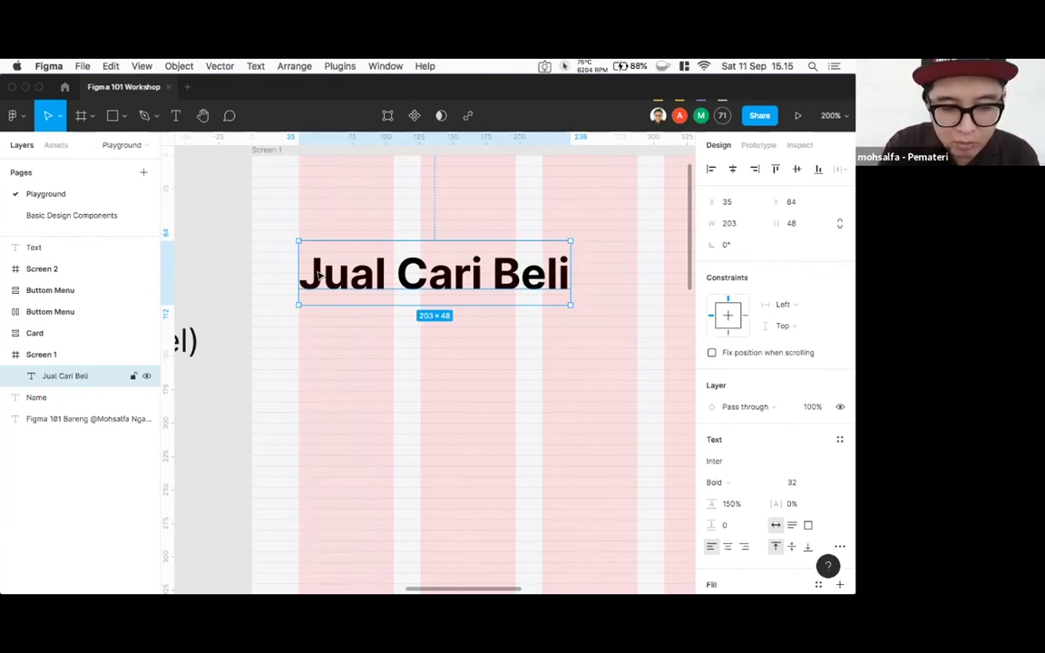
{"action": "key", "text": "ctrl+g"}
- Move the "Jual Cari Beli" heading up to X 35, Y 52 in Screen 1 and deselect it
{"action": "scroll", "coordinate": [426, 363], "scroll_direction": "down", "scroll_amount": 5}
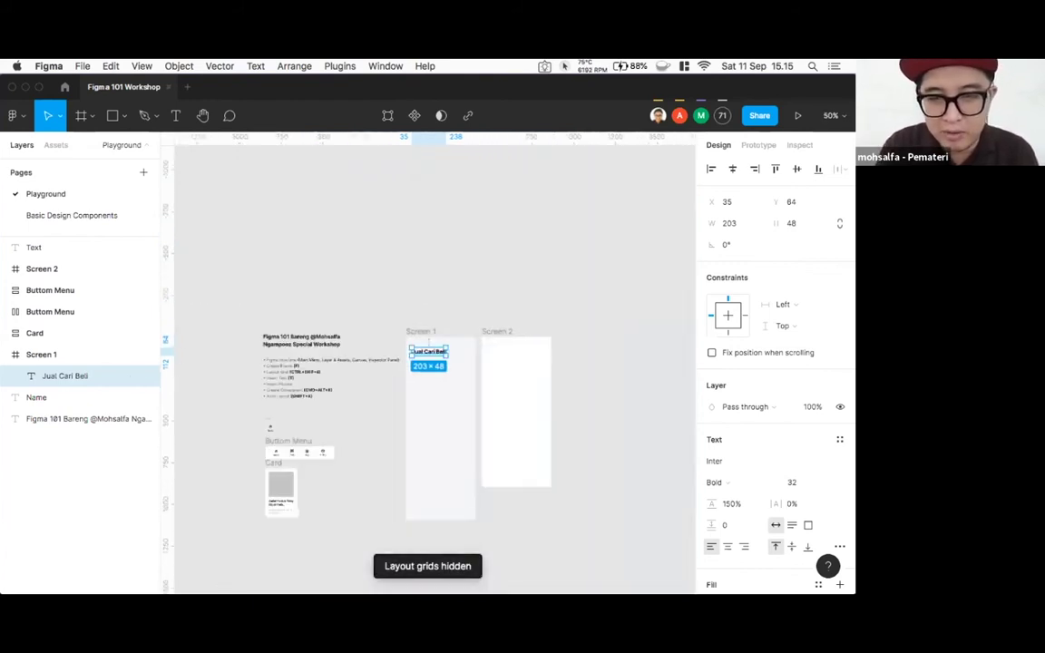
{"action": "scroll", "coordinate": [426, 363], "scroll_direction": "up", "scroll_amount": 3}
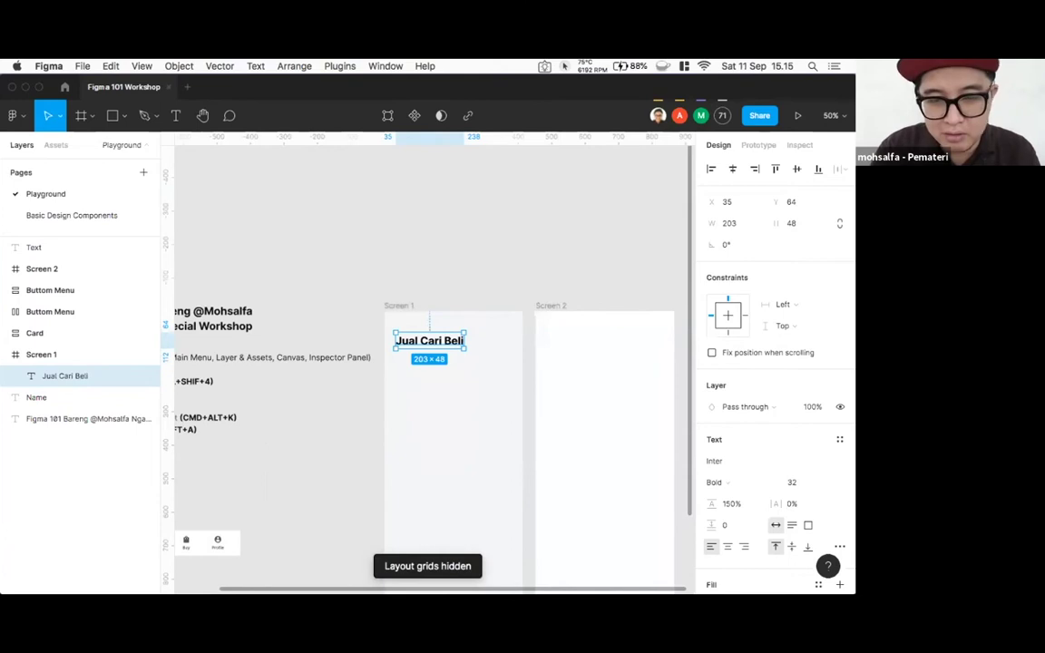
{"action": "left_click", "coordinate": [434, 294]}
{"action": "scroll", "coordinate": [402, 270], "scroll_direction": "down", "scroll_amount": 2}
{"action": "scroll", "coordinate": [402, 270], "scroll_direction": "right", "scroll_amount": 2}
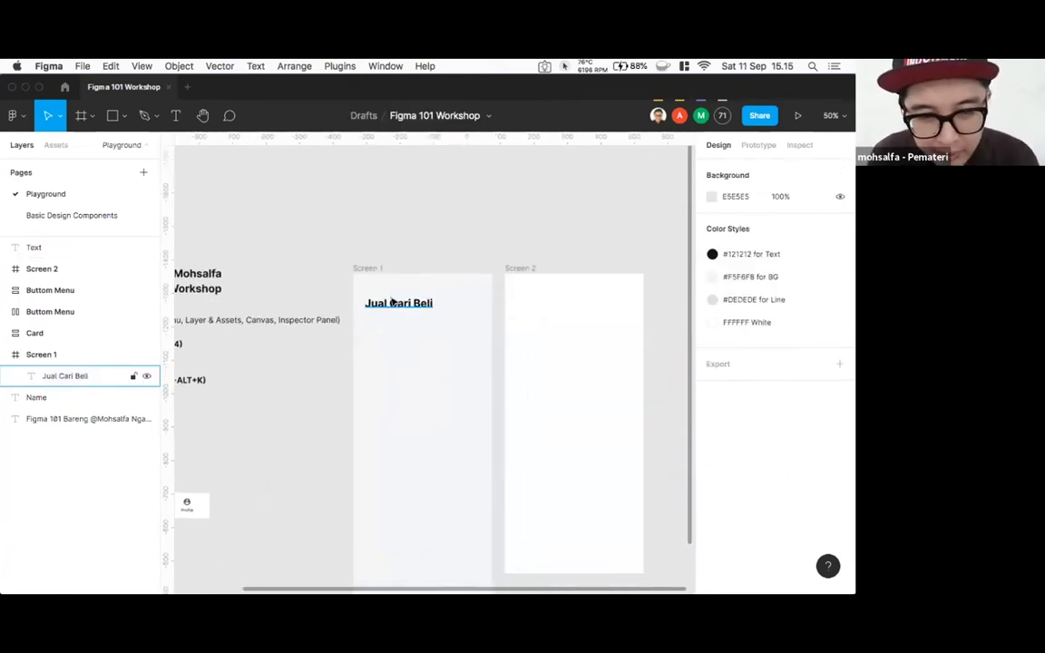
{"action": "left_click_drag", "start_coordinate": [393, 303], "coordinate": [393, 298]}
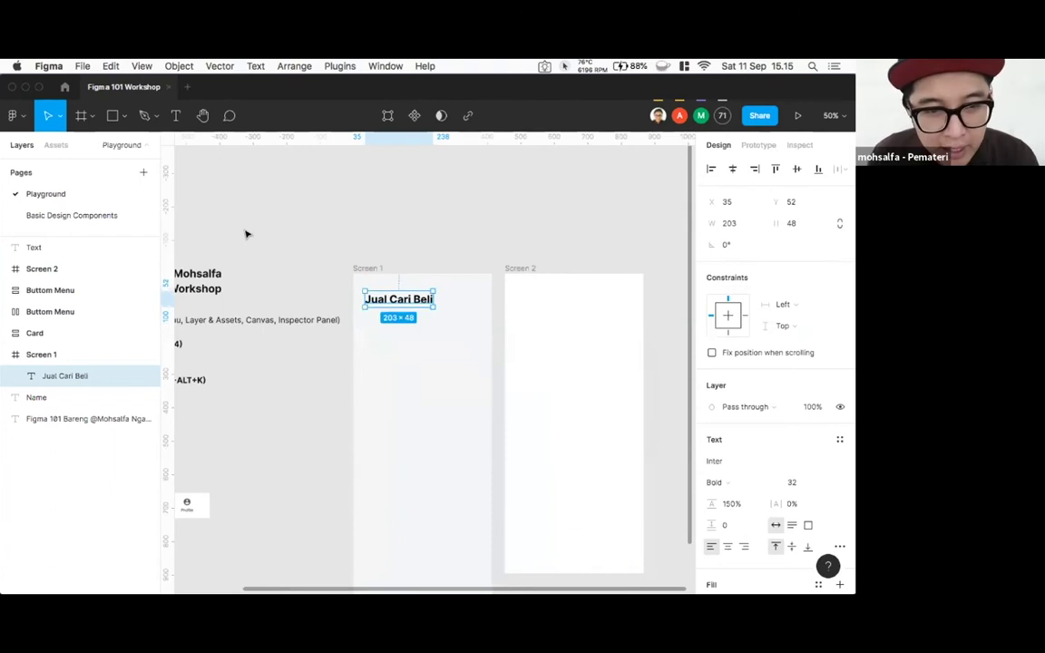
{"action": "left_click", "coordinate": [246, 233]}
- Review the workshop agenda list on the canvas beside Screen 1
{"action": "left_click_drag", "start_coordinate": [311, 227], "coordinate": [322, 222]}
{"action": "scroll", "coordinate": [322, 222], "scroll_direction": "down", "scroll_amount": 2}
{"action": "scroll", "coordinate": [322, 222], "scroll_direction": "left", "scroll_amount": 3}
{"action": "scroll", "coordinate": [344, 252], "scroll_direction": "left", "scroll_amount": 1}
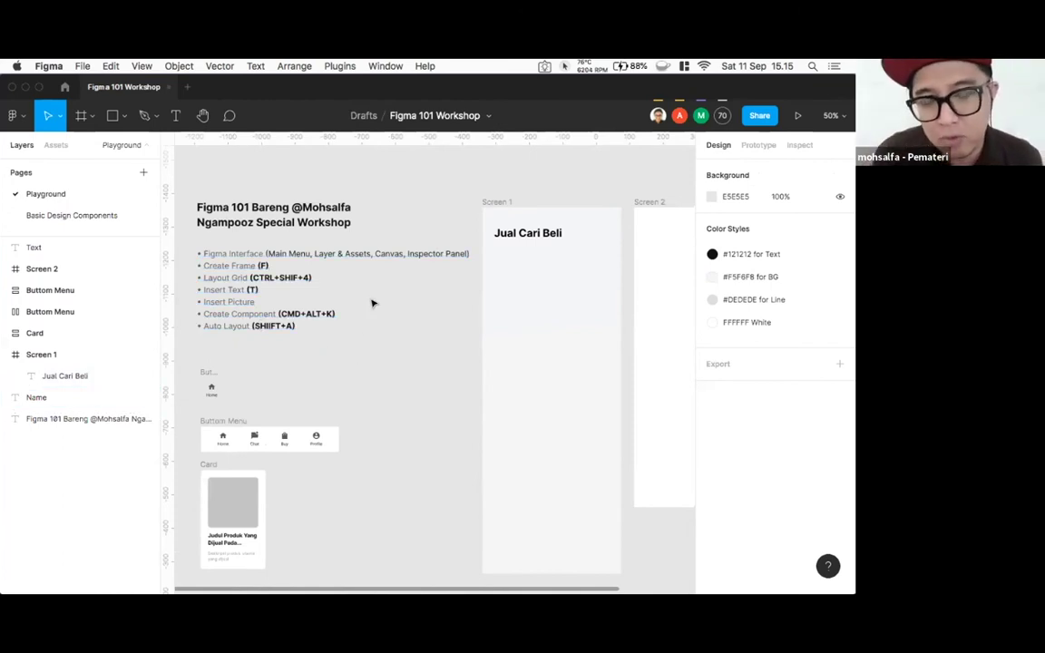
{"action": "left_click_drag", "start_coordinate": [379, 199], "coordinate": [326, 270]}
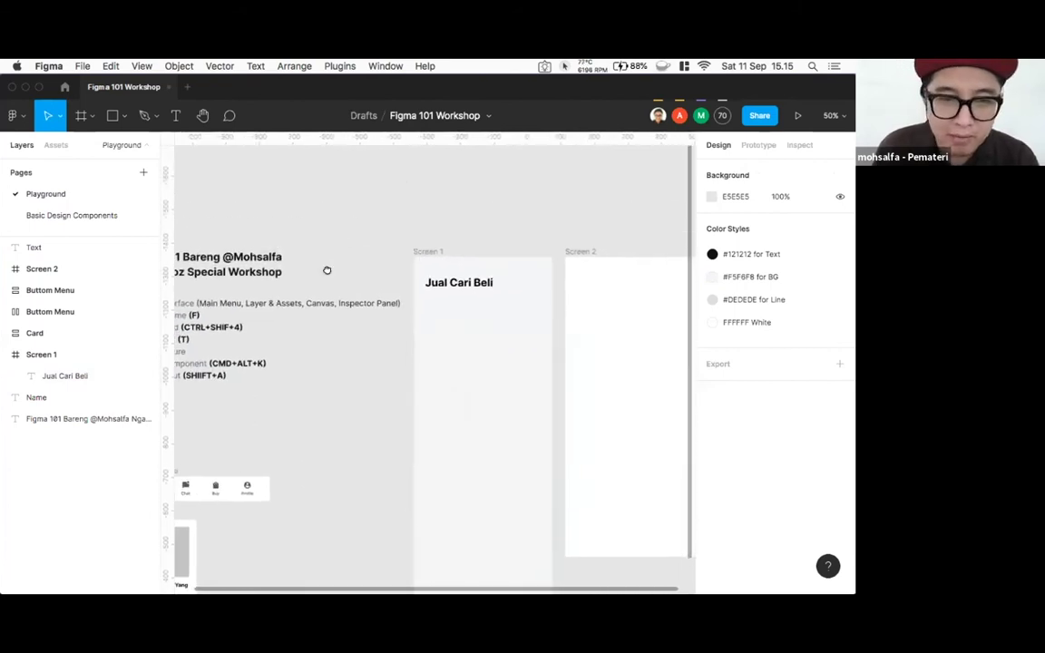
{"action": "scroll", "coordinate": [327, 271], "scroll_direction": "up", "scroll_amount": 3}
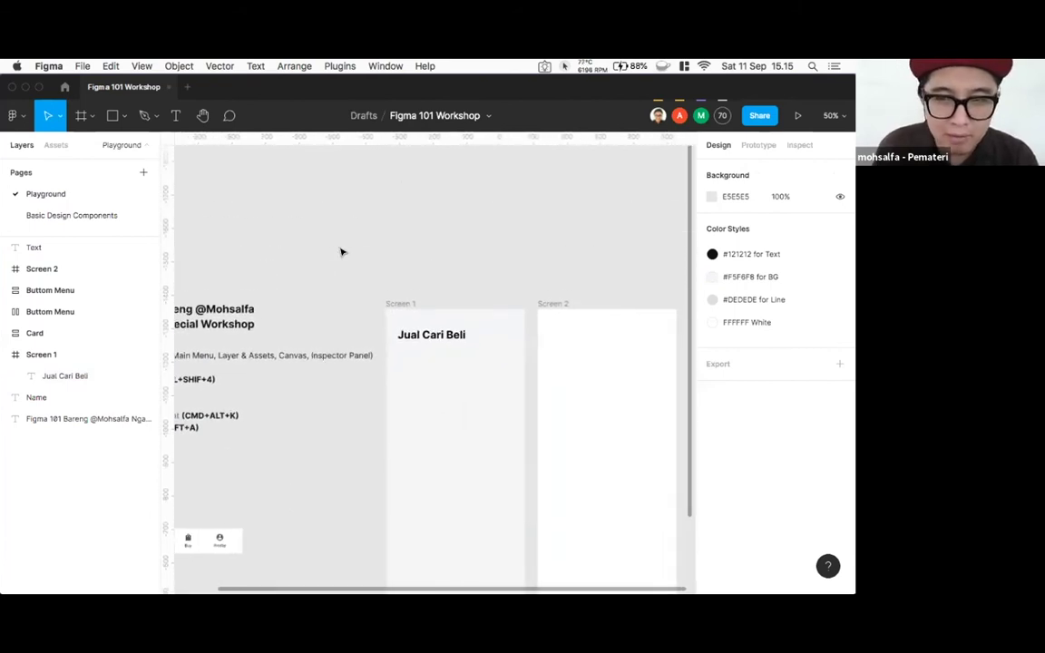
- Run the Unsplash plugin and search it for "Fashion" photos
{"action": "right_click", "coordinate": [273, 171]}
{"action": "mouse_move", "coordinate": [295, 243]}
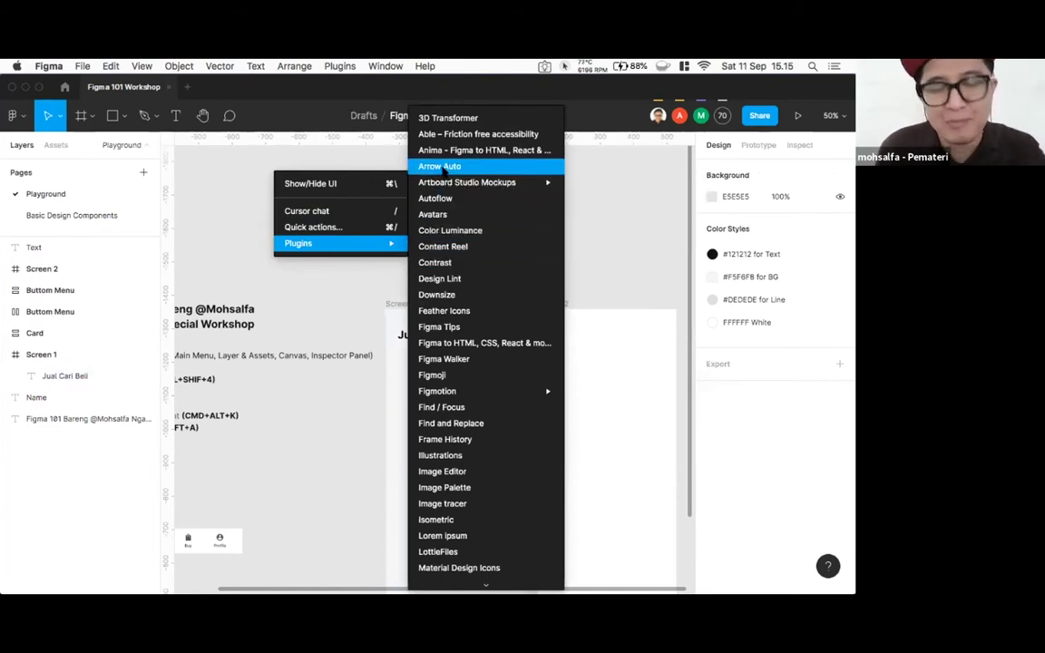
{"action": "scroll", "coordinate": [485, 309], "scroll_direction": "down", "scroll_amount": 5}
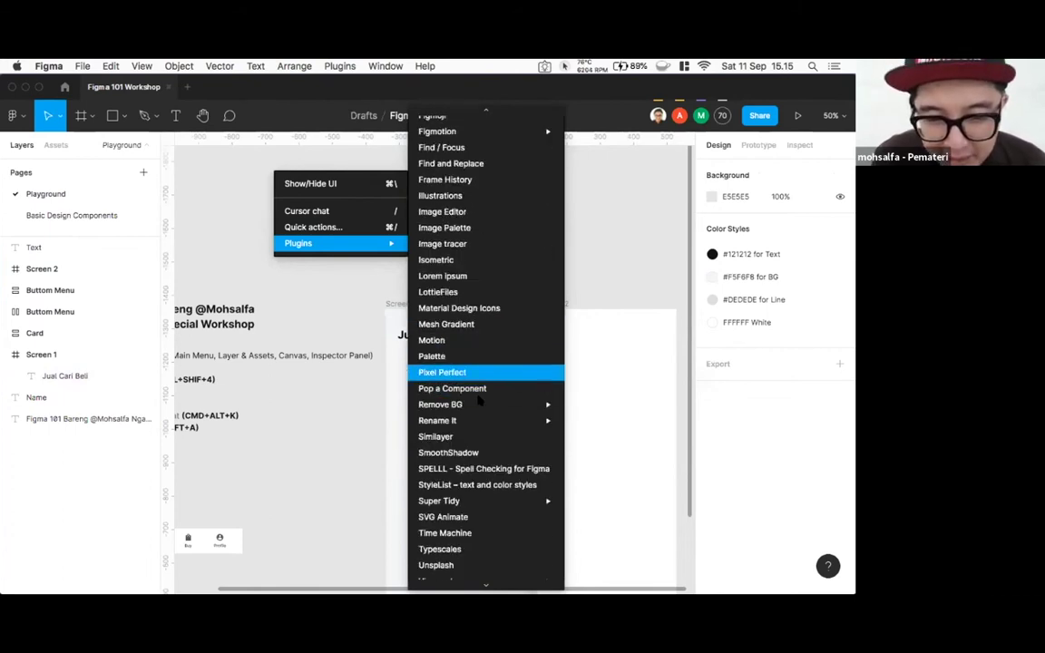
{"action": "scroll", "coordinate": [477, 401], "scroll_direction": "down", "scroll_amount": 3}
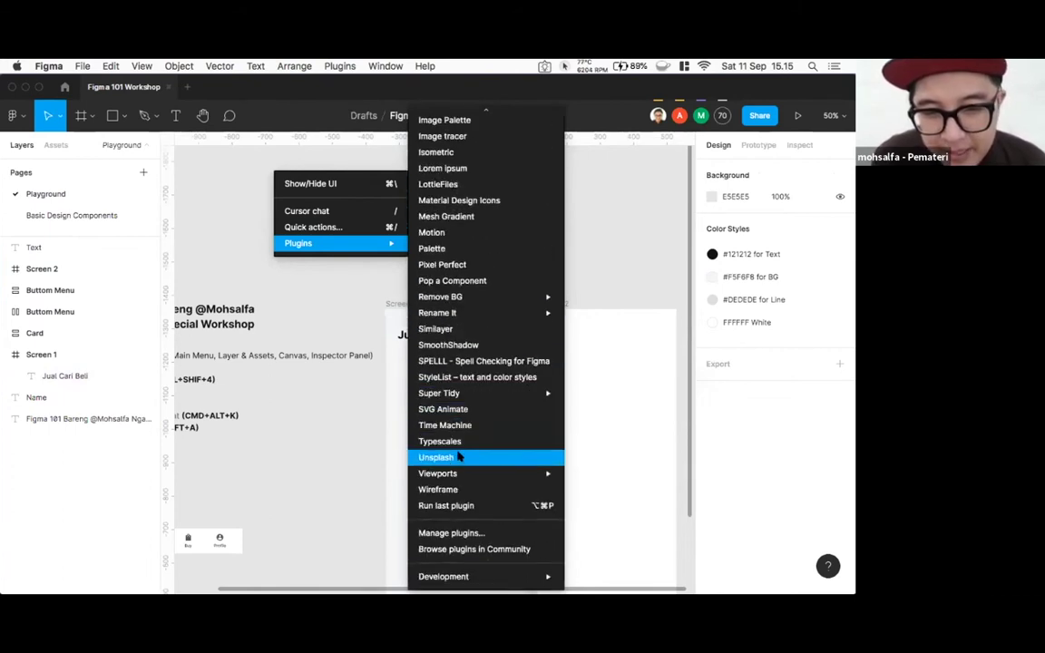
{"action": "left_click", "coordinate": [459, 459]}
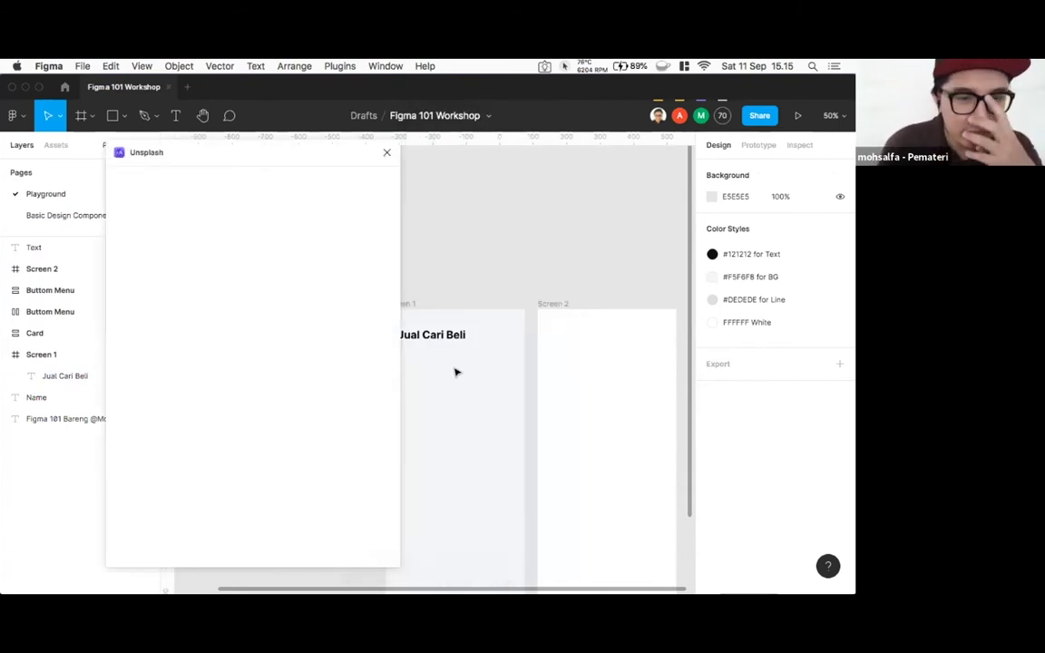
{"action": "left_click", "coordinate": [189, 219]}
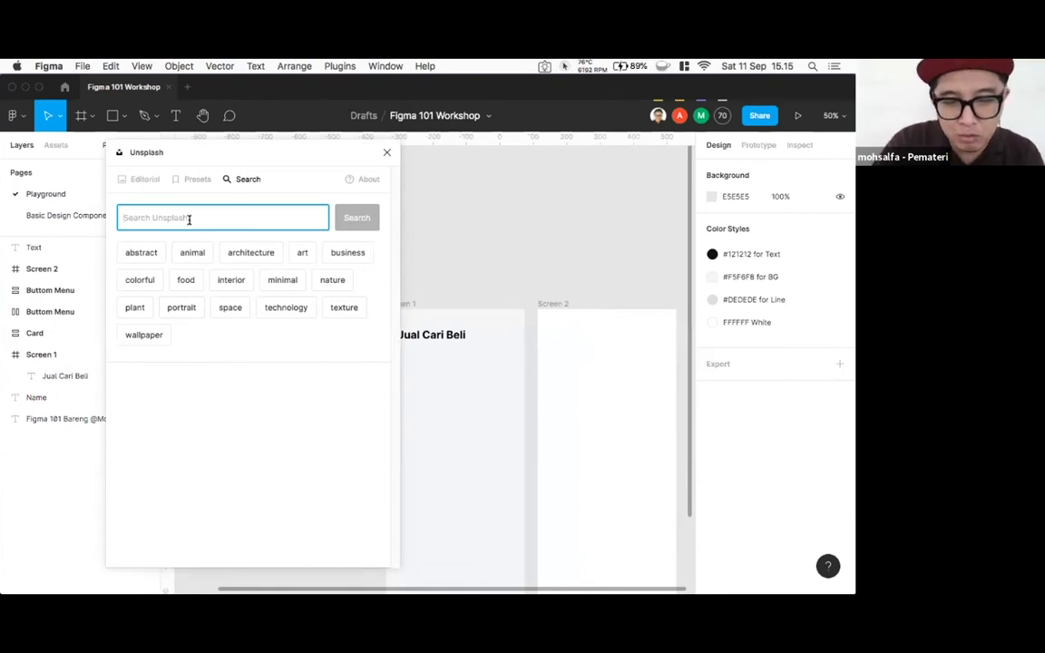
{"action": "type", "text": "Fashio"}
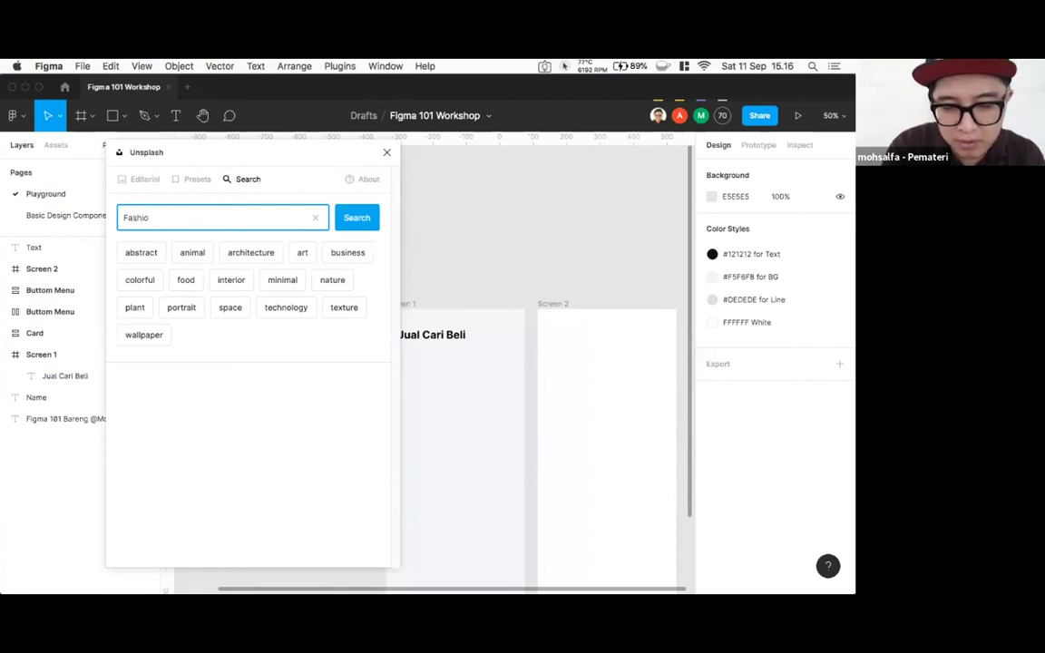
{"action": "left_click", "coordinate": [354, 222]}
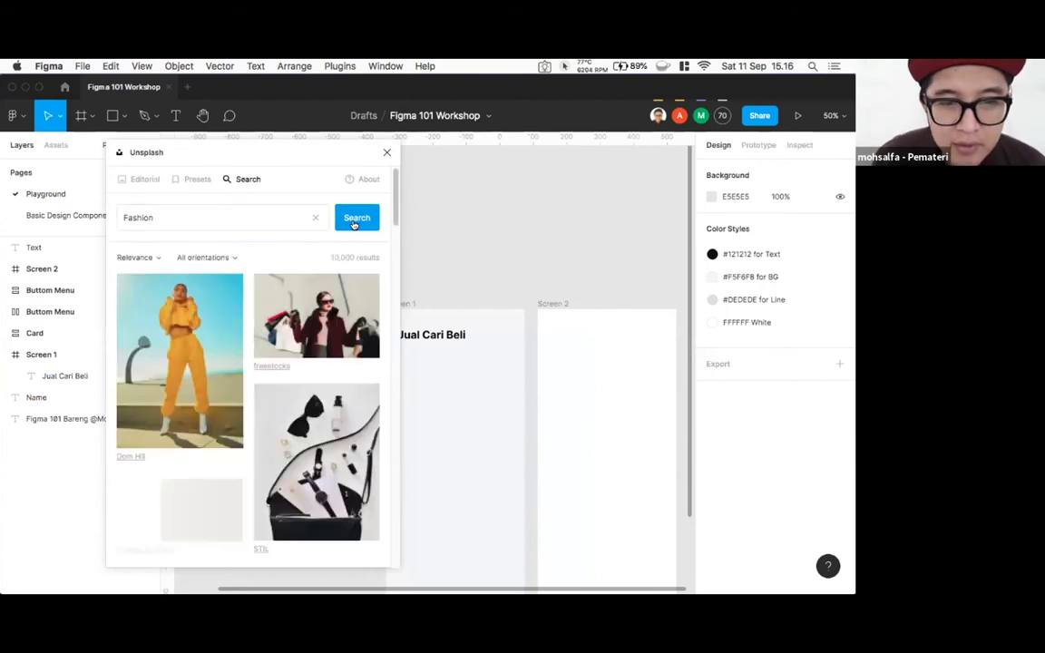
- Insert the Unsplash photo of the person in the yellow outfit onto the canvas and close the plugin
{"action": "left_click", "coordinate": [188, 372]}
{"action": "left_click_drag", "start_coordinate": [217, 167], "coordinate": [216, 133]}
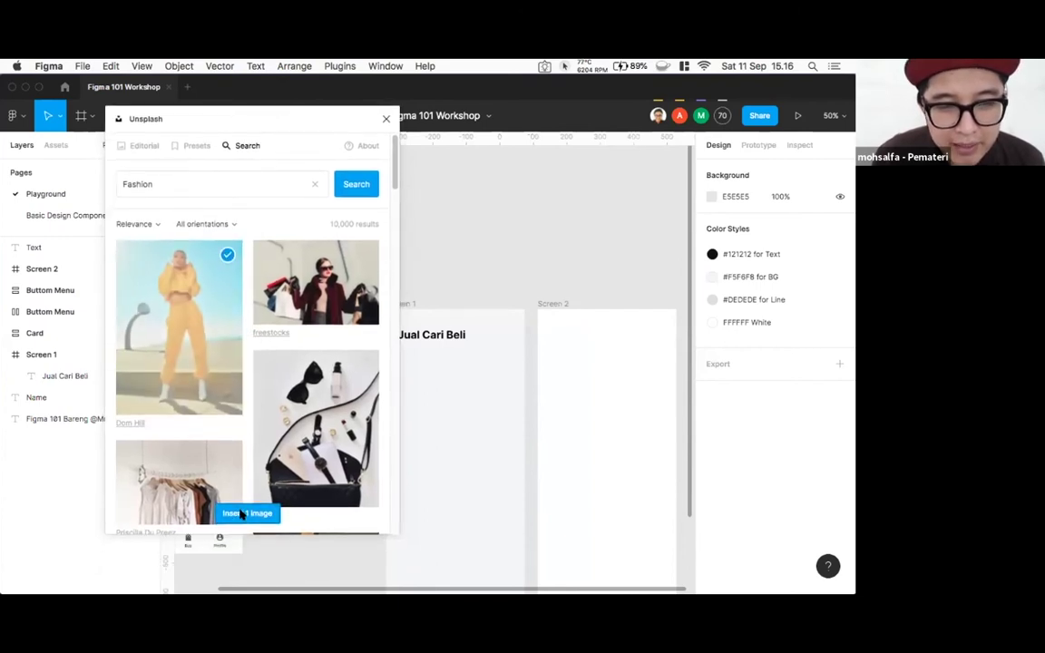
{"action": "left_click", "coordinate": [243, 511]}
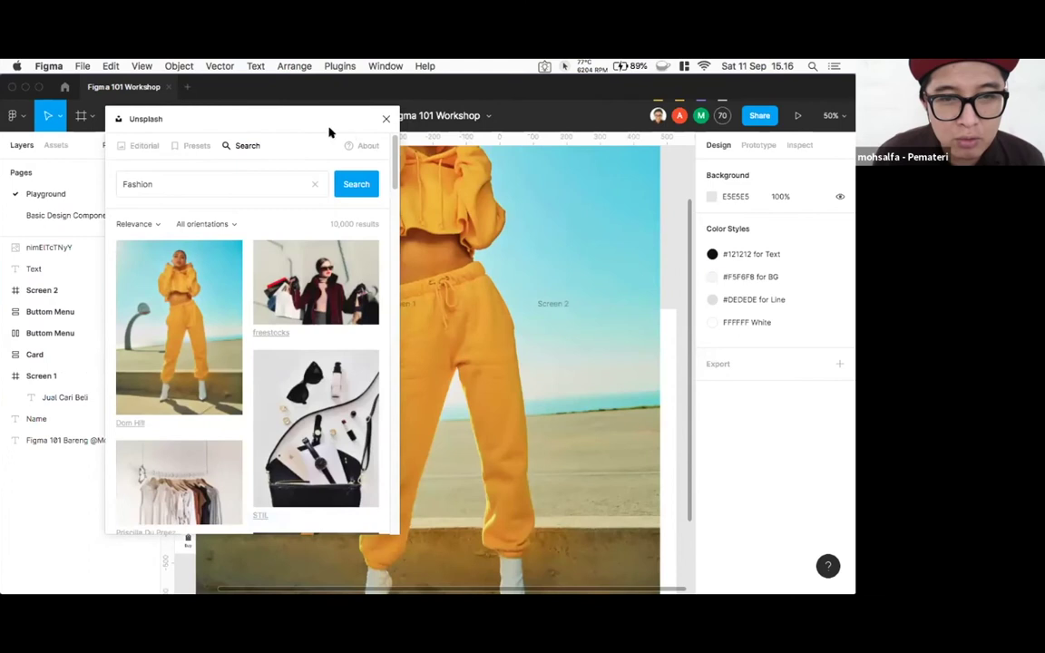
{"action": "left_click", "coordinate": [386, 119]}
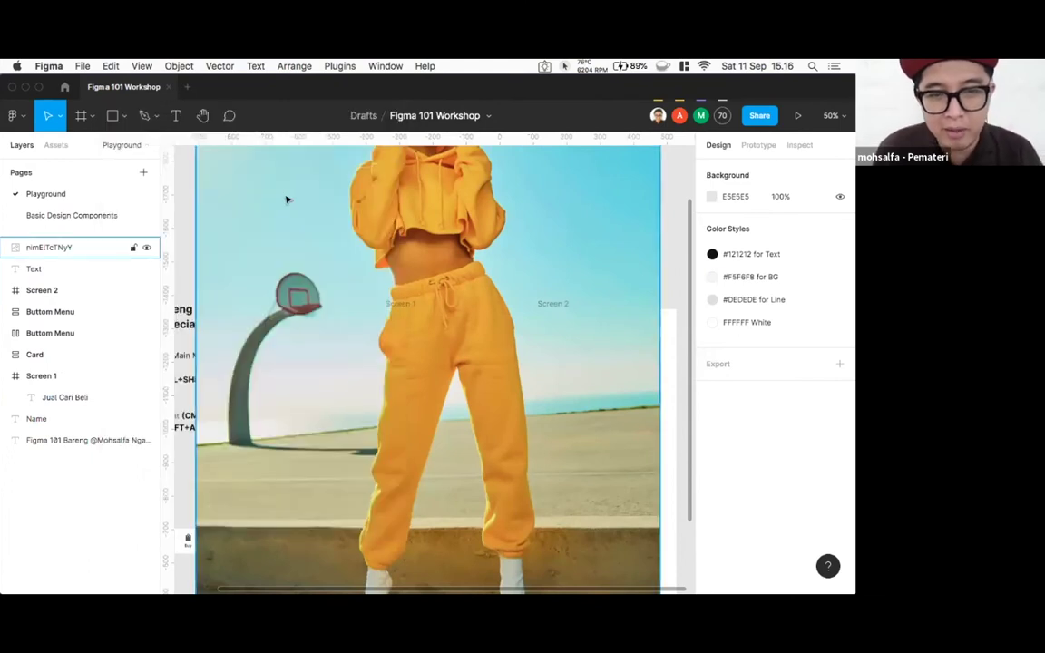
- Shrink the yellow-outfit photo proportionally to 300 × 416 and place it on the canvas at X -667, Y -1866
{"action": "left_click_drag", "start_coordinate": [358, 268], "coordinate": [439, 344]}
{"action": "left_click_drag", "start_coordinate": [372, 208], "coordinate": [447, 278]}
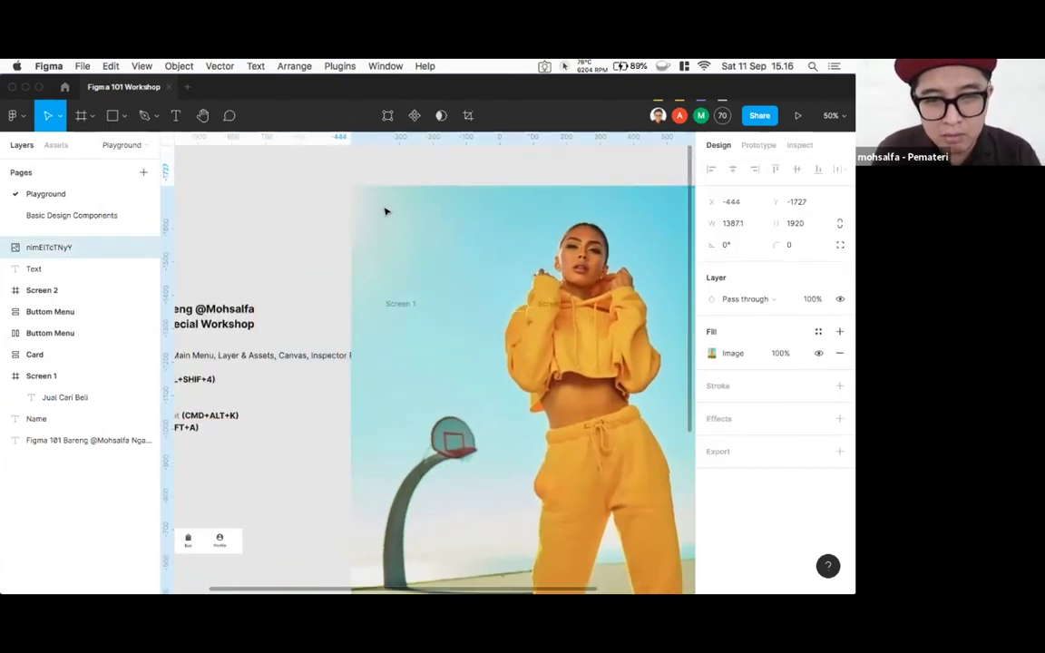
{"action": "left_click_drag", "start_coordinate": [352, 184], "coordinate": [287, 155]}
{"action": "left_click_drag", "start_coordinate": [343, 204], "coordinate": [540, 458]}
{"action": "left_click_drag", "start_coordinate": [467, 400], "coordinate": [423, 234]}
{"action": "left_click_drag", "start_coordinate": [478, 283], "coordinate": [464, 208]}
{"action": "mouse_move", "coordinate": [525, 173]}
{"action": "left_mouse_down"}
{"action": "mouse_move", "coordinate": [518, 161]}
{"action": "mouse_move", "coordinate": [516, 171]}
{"action": "left_mouse_up"}
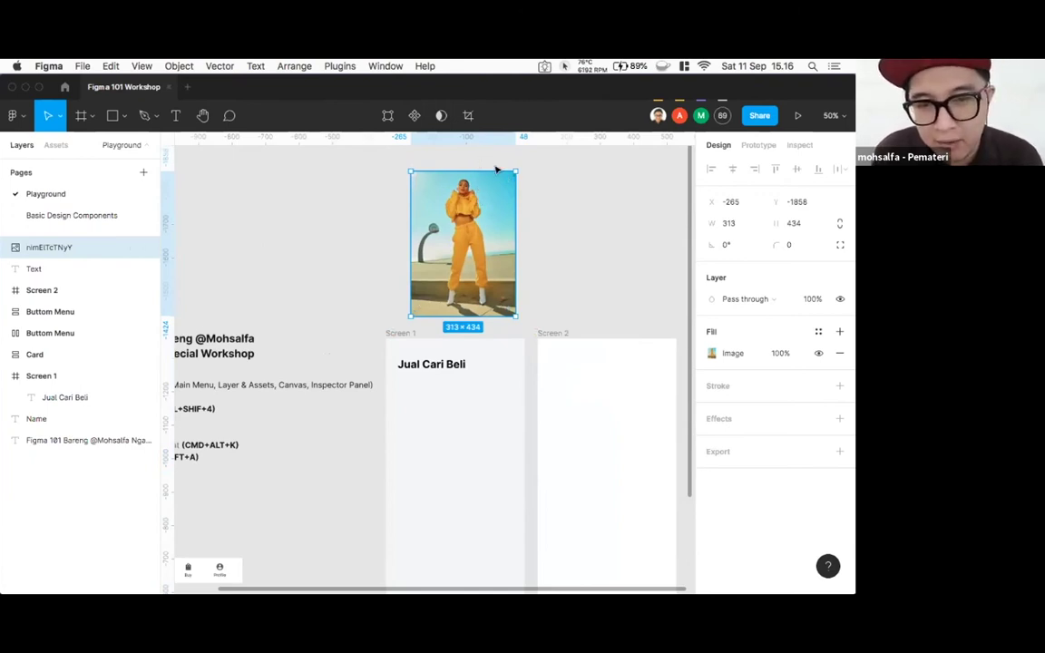
{"action": "left_click_drag", "start_coordinate": [510, 172], "coordinate": [512, 179]}
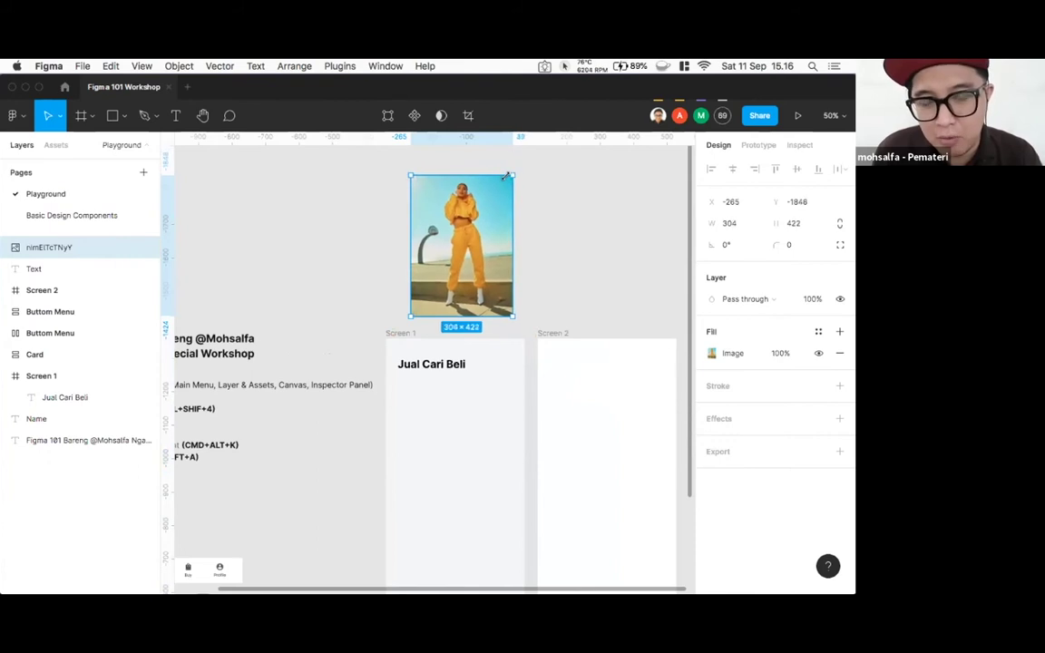
{"action": "scroll", "coordinate": [548, 221], "scroll_direction": "up", "scroll_amount": 1}
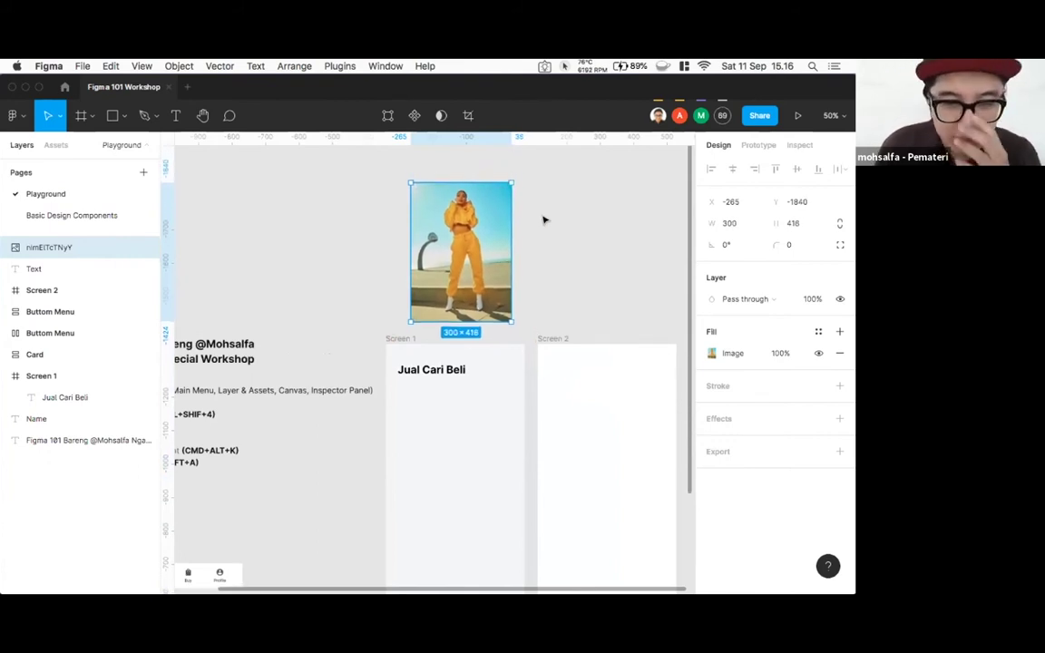
{"action": "left_click_drag", "start_coordinate": [445, 222], "coordinate": [328, 217]}
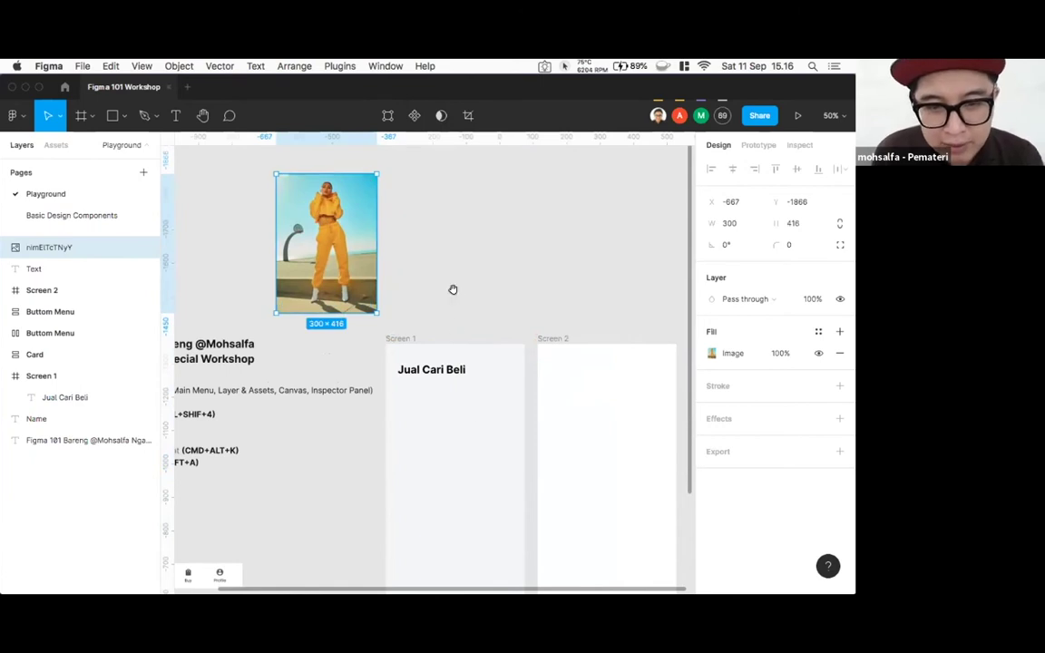
- Try moving the "Jual Cari Beli" heading out of Screen 1 onto the canvas, and undo the move
{"action": "scroll", "coordinate": [404, 301], "scroll_direction": "down", "scroll_amount": 2}
{"action": "scroll", "coordinate": [404, 301], "scroll_direction": "right", "scroll_amount": 2}
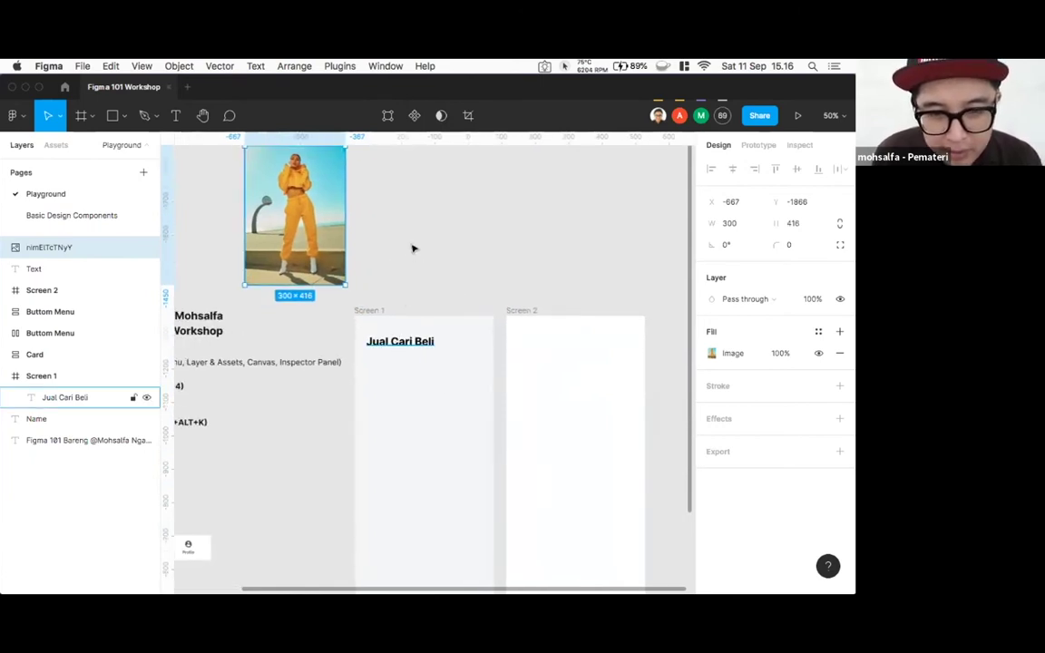
{"action": "left_click_drag", "start_coordinate": [372, 345], "coordinate": [389, 240]}
{"action": "left_click", "coordinate": [339, 242]}
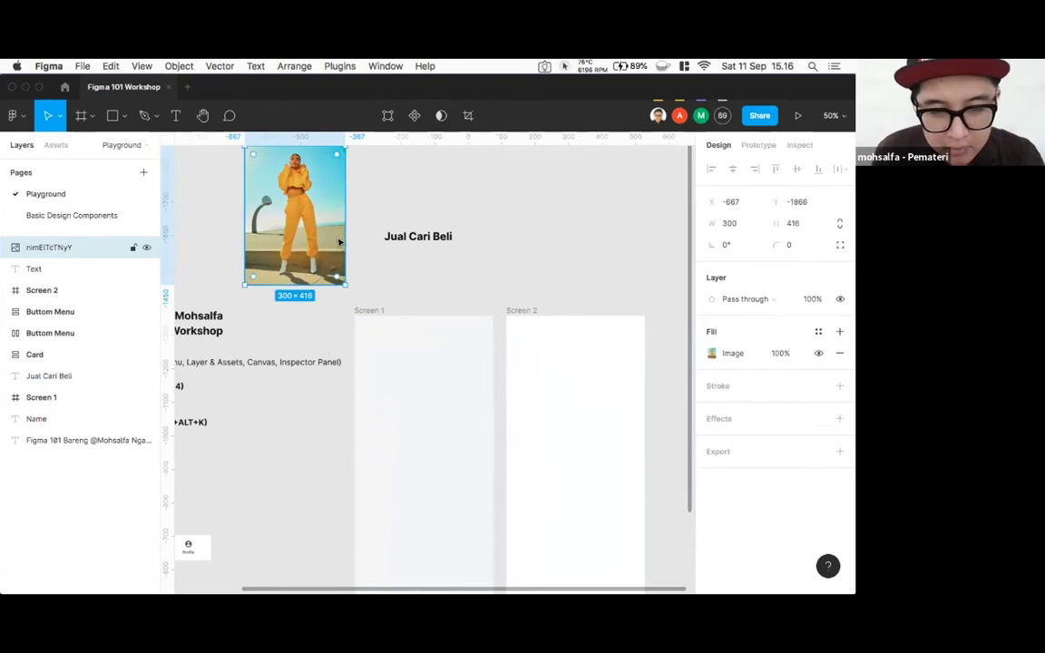
{"action": "key", "text": "ctrl+z"}
{"action": "key", "text": "ctrl+z"}
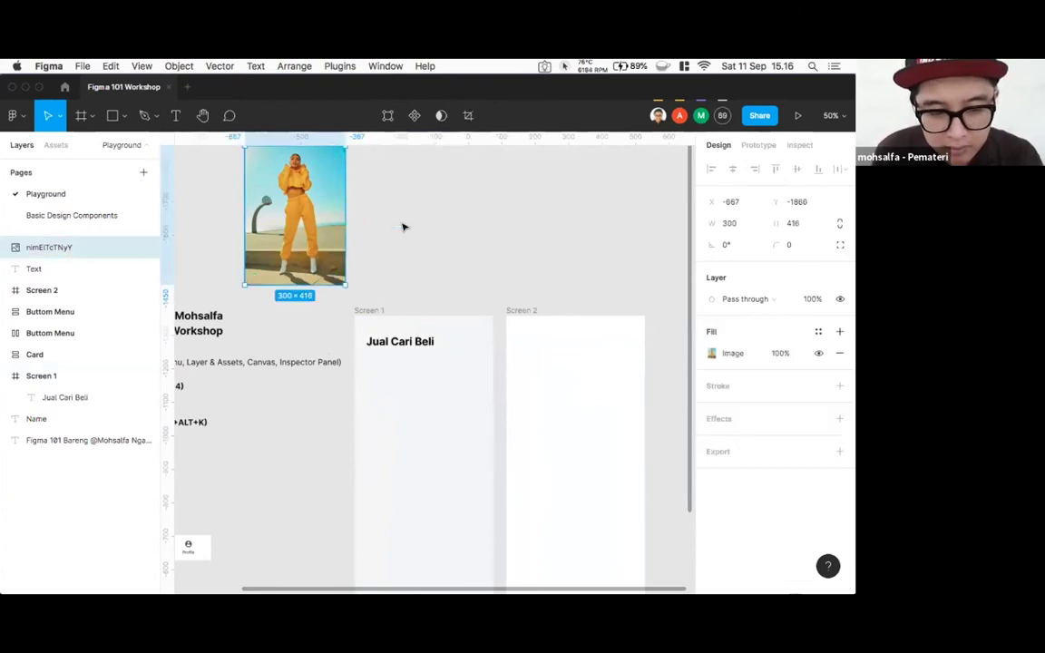
- Move the photo above Screen 1, aligned with the frame's left edge at X -339, and enlarge it to 414 × 574
{"action": "left_click", "coordinate": [408, 223]}
{"action": "left_click", "coordinate": [336, 209]}
{"action": "scroll", "coordinate": [346, 214], "scroll_direction": "up", "scroll_amount": 1}
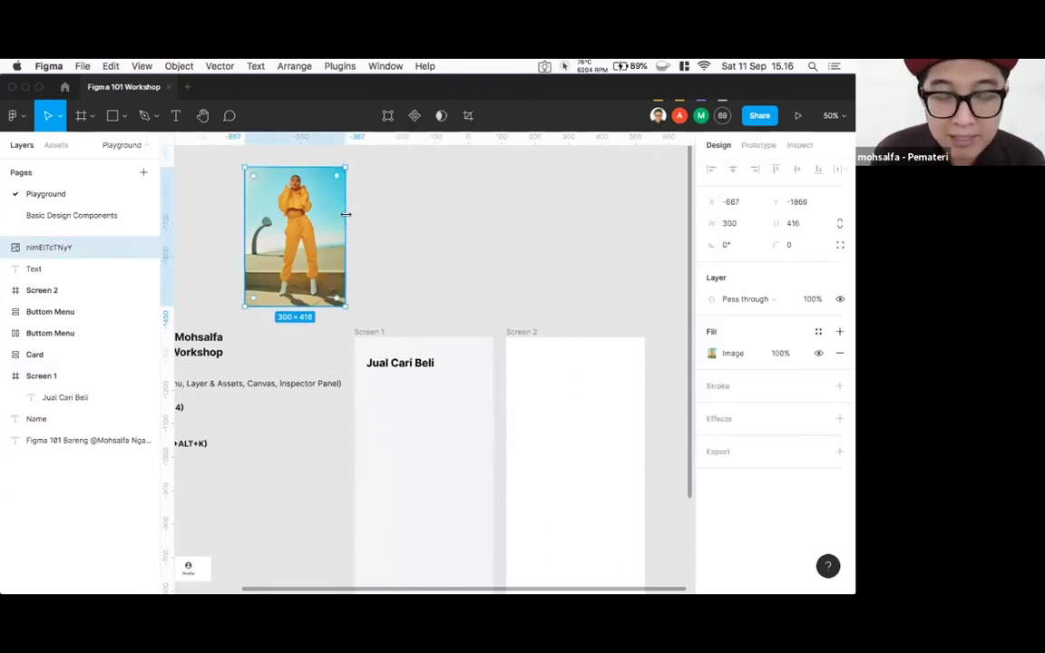
{"action": "left_click_drag", "start_coordinate": [316, 227], "coordinate": [429, 219]}
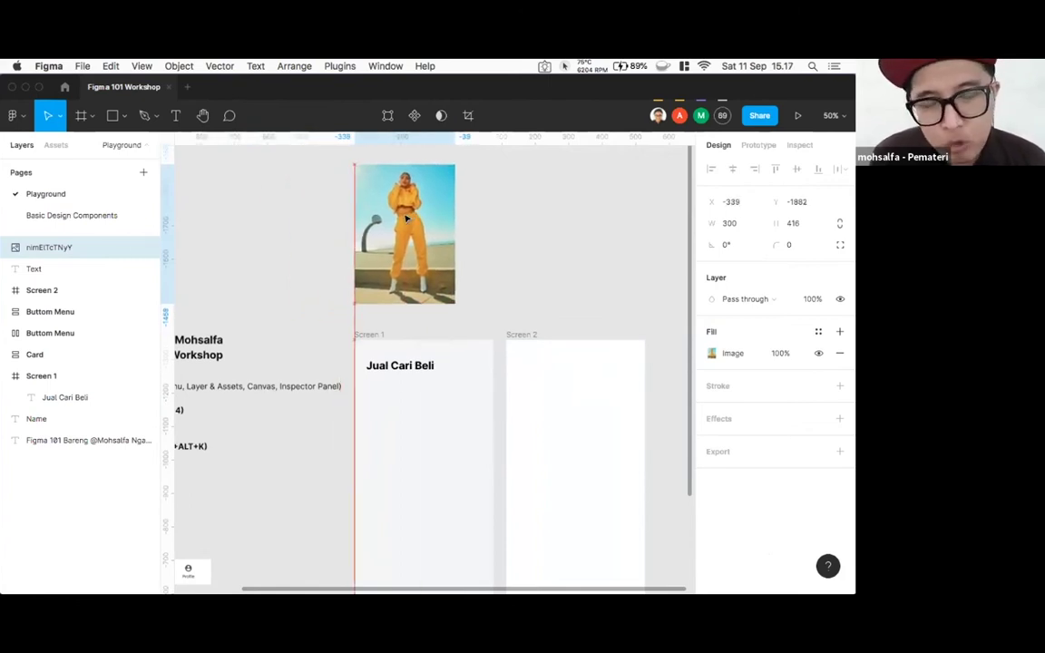
{"action": "scroll", "coordinate": [450, 193], "scroll_direction": "up", "scroll_amount": 2}
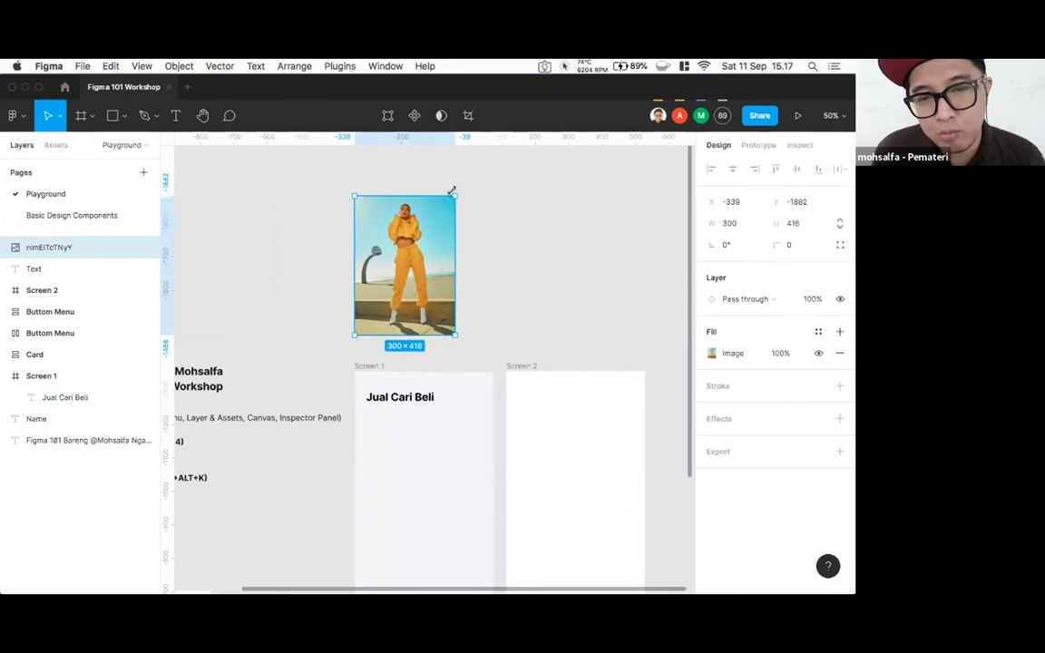
{"action": "left_click_drag", "start_coordinate": [457, 187], "coordinate": [490, 160]}
{"action": "scroll", "coordinate": [490, 215], "scroll_direction": "up", "scroll_amount": 1}
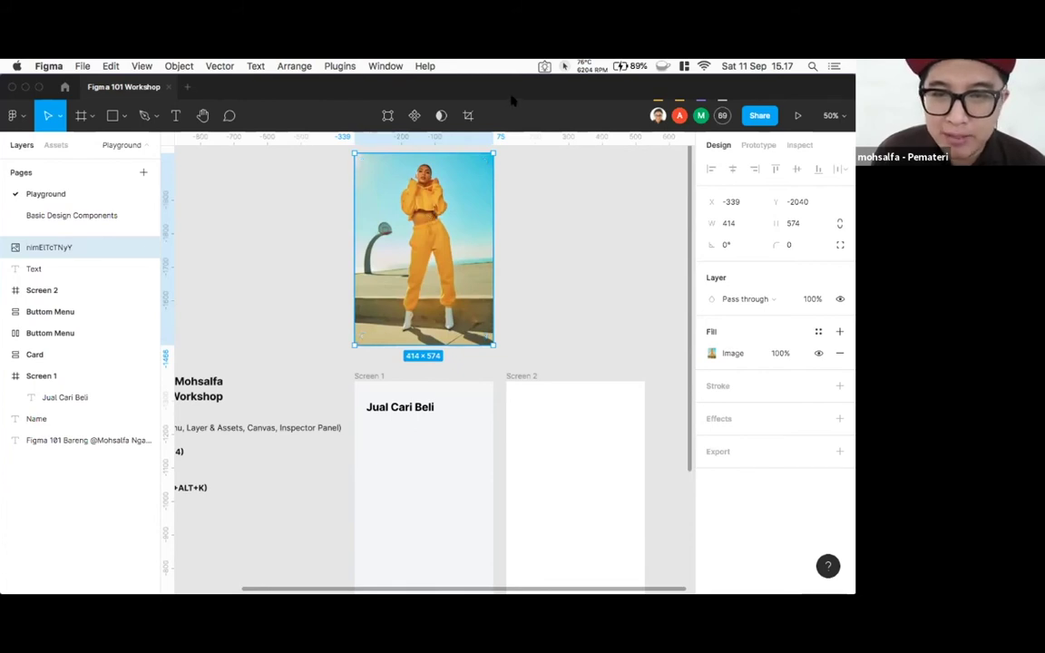
- Run the Image Palette plugin on the selected photo to generate its color swatches
{"action": "right_click", "coordinate": [245, 166]}
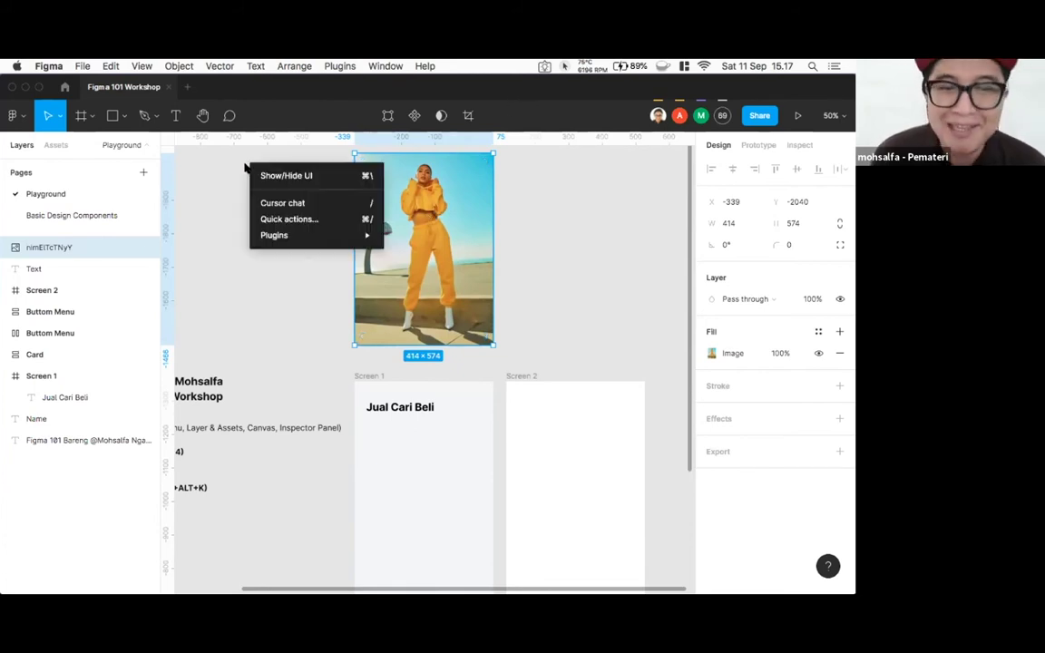
{"action": "left_click", "coordinate": [270, 236]}
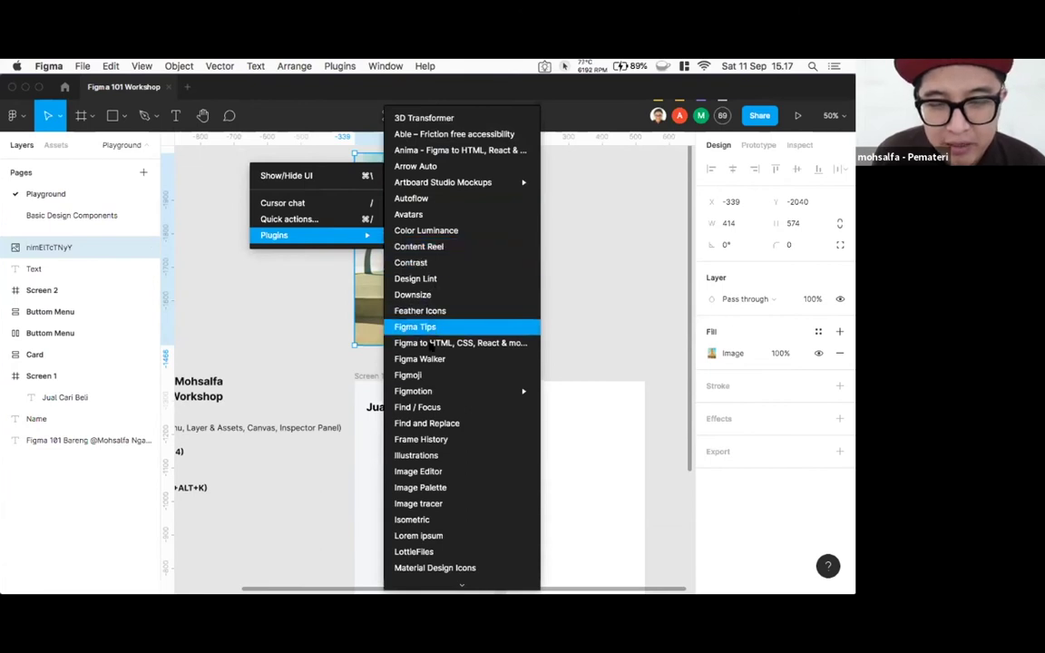
{"action": "left_click", "coordinate": [436, 488]}
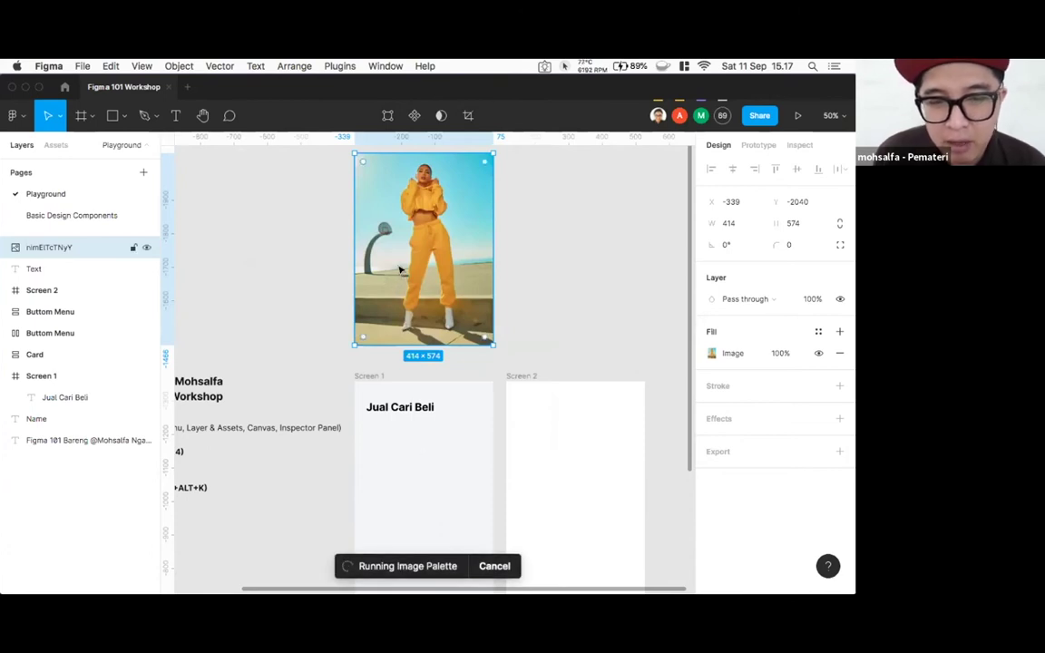
- Align the photo and palette group directly above Screen 1 at X -339, Y -2081
{"action": "left_click_drag", "start_coordinate": [393, 212], "coordinate": [348, 169]}
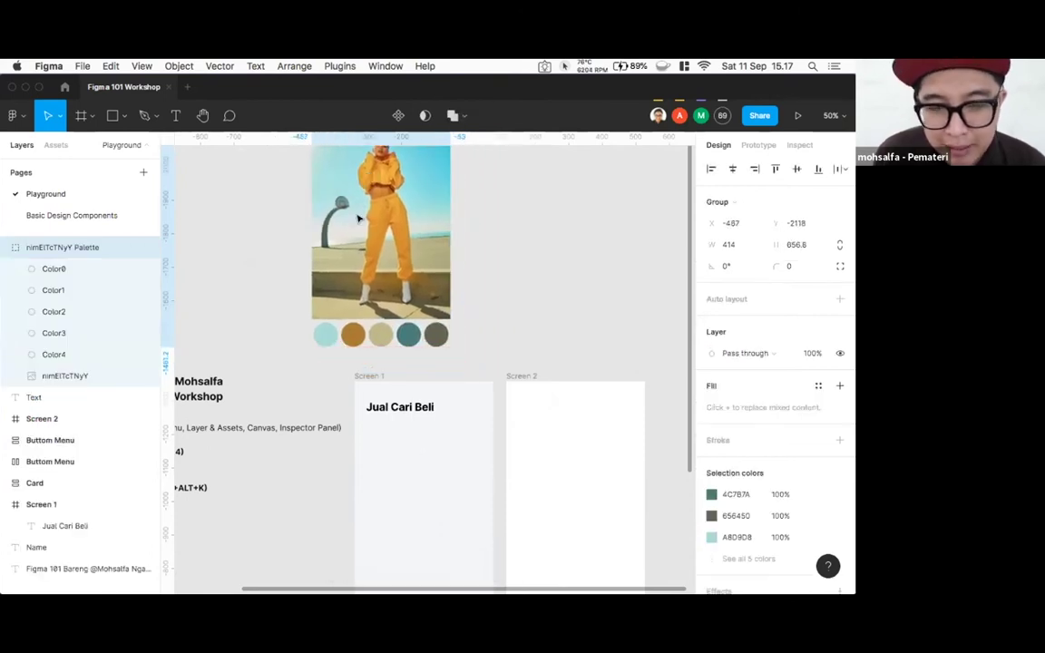
{"action": "scroll", "coordinate": [382, 316], "scroll_direction": "up", "scroll_amount": 3}
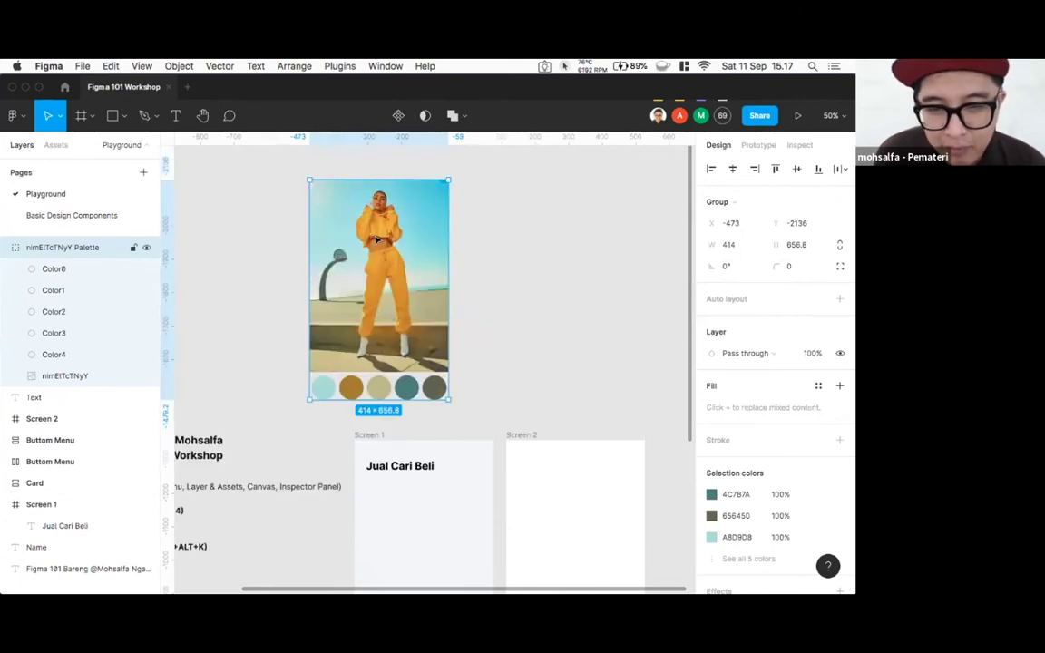
{"action": "left_click", "coordinate": [487, 327]}
{"action": "scroll", "coordinate": [482, 326], "scroll_direction": "down", "scroll_amount": 1}
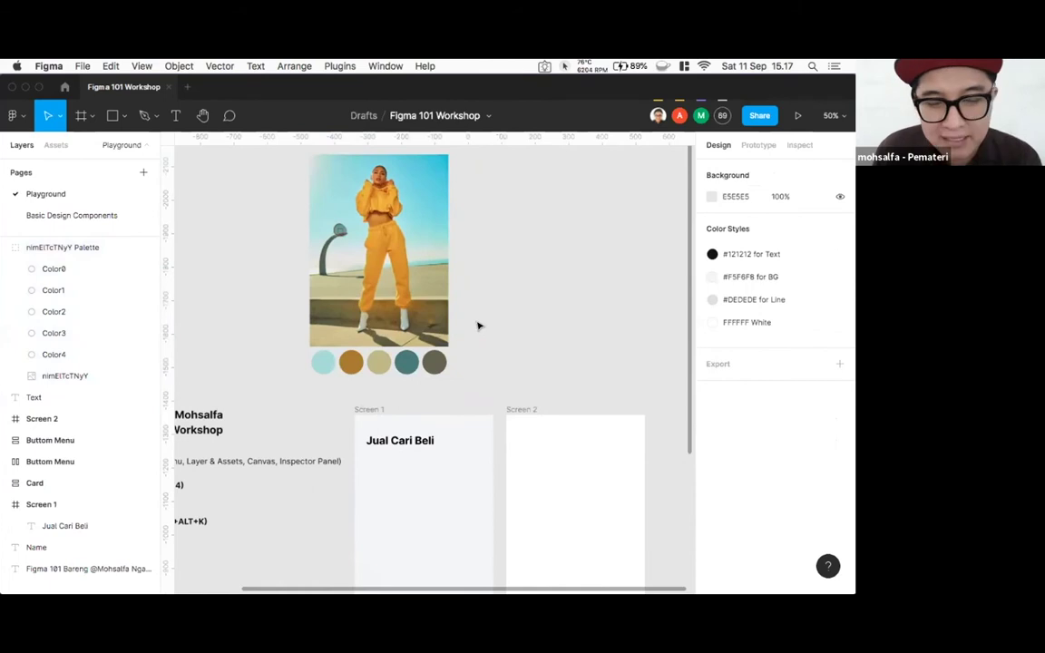
{"action": "scroll", "coordinate": [475, 319], "scroll_direction": "down", "scroll_amount": 1}
{"action": "scroll", "coordinate": [466, 308], "scroll_direction": "down", "scroll_amount": 3}
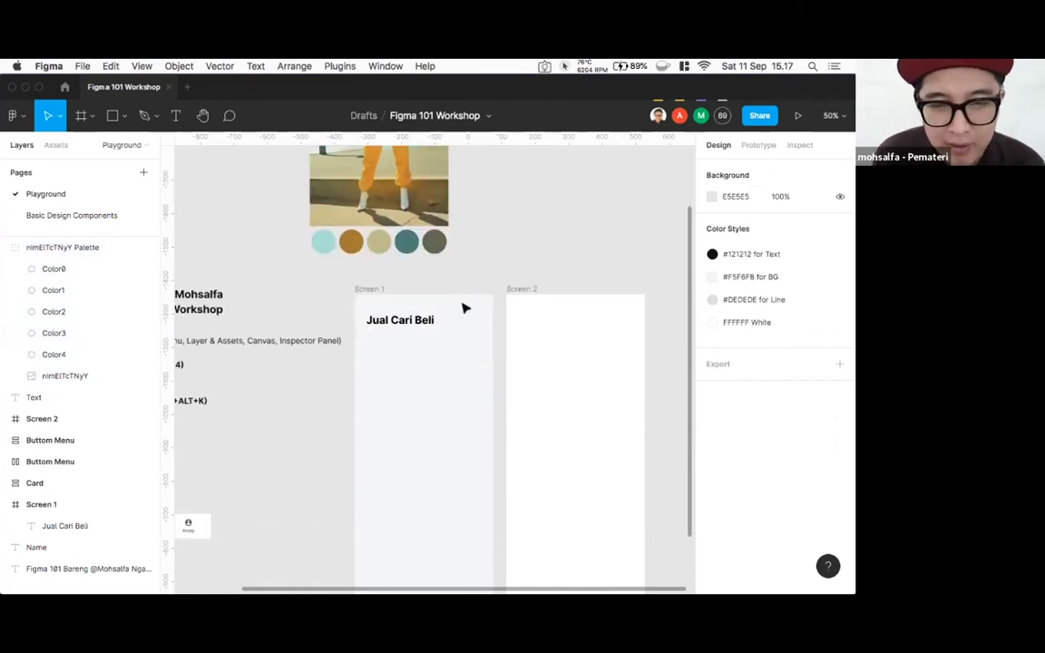
{"action": "scroll", "coordinate": [465, 306], "scroll_direction": "up", "scroll_amount": 4}
{"action": "left_click_drag", "start_coordinate": [405, 281], "coordinate": [435, 295]}
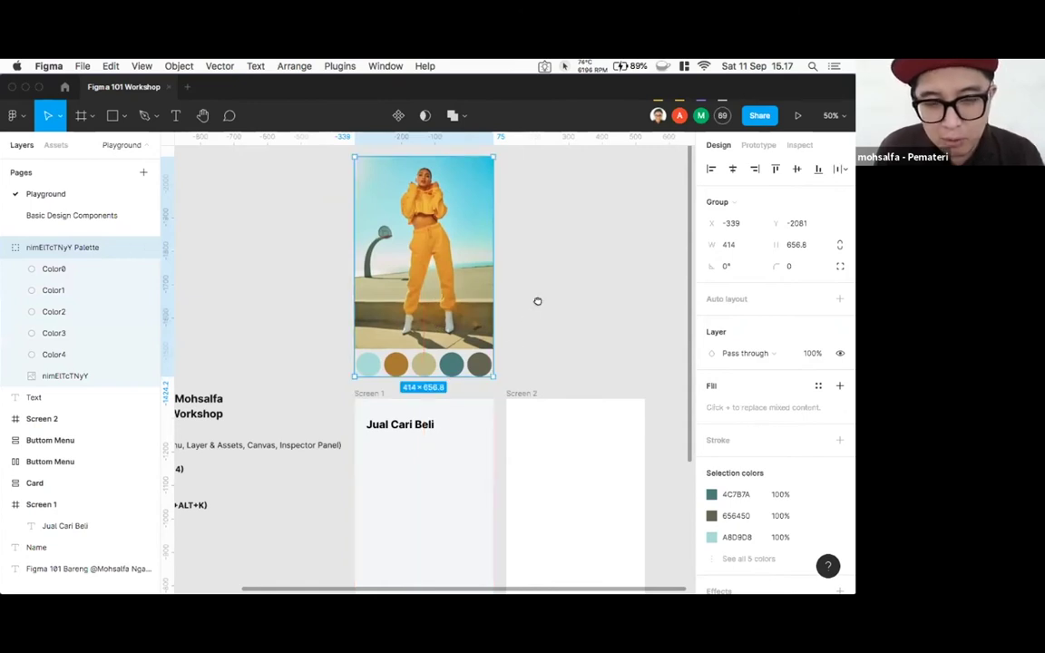
- Move the "Jual Cari Beli" heading up to X 35, Y 24 in Screen 1 and deselect it
{"action": "scroll", "coordinate": [536, 302], "scroll_direction": "down", "scroll_amount": 2}
{"action": "scroll", "coordinate": [536, 301], "scroll_direction": "left", "scroll_amount": 1}
{"action": "mouse_move", "coordinate": [395, 375]}
{"action": "left_mouse_down"}
{"action": "mouse_move", "coordinate": [384, 364]}
{"action": "mouse_move", "coordinate": [411, 369]}
{"action": "left_mouse_up"}
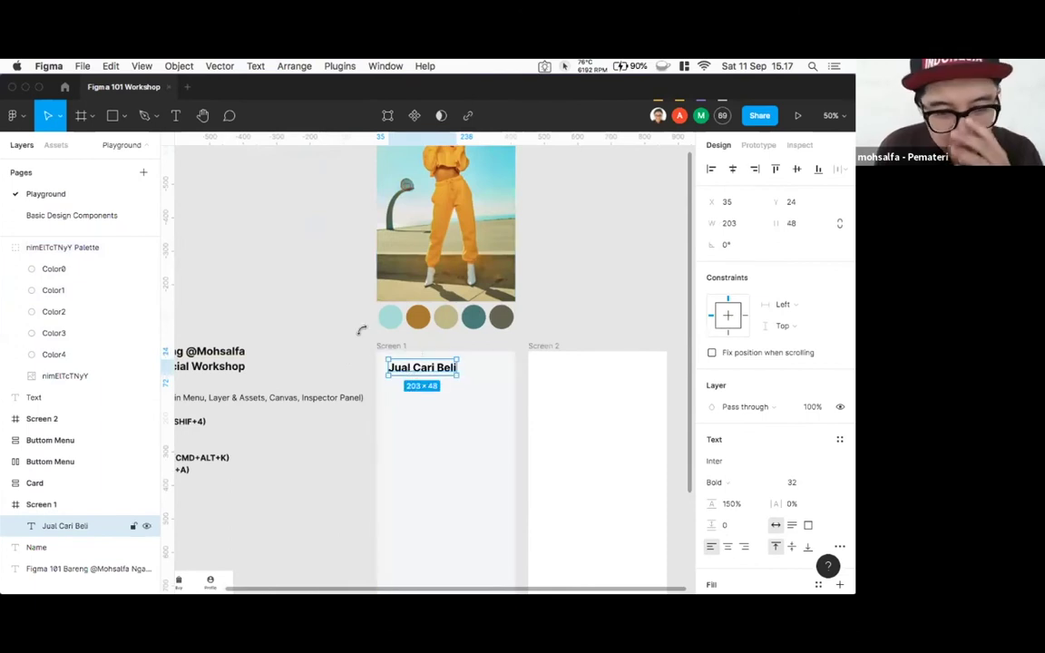
{"action": "left_click", "coordinate": [302, 287]}
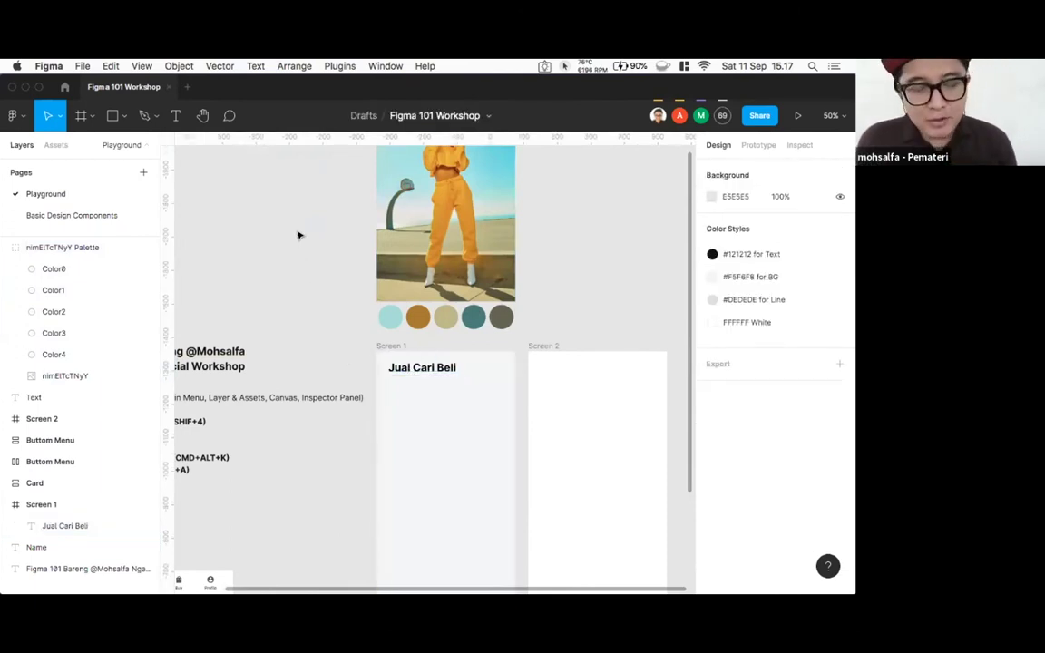
- Add a "Buy" text on the empty canvas up and to the left of the photo
{"action": "scroll", "coordinate": [298, 235], "scroll_direction": "up", "scroll_amount": 5}
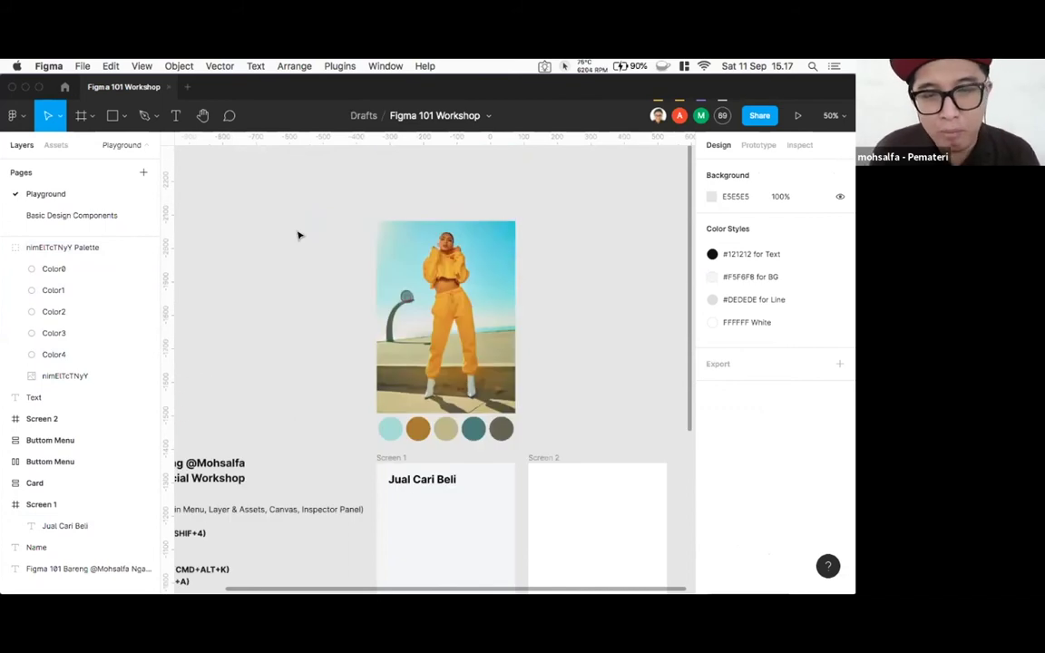
{"action": "scroll", "coordinate": [361, 282], "scroll_direction": "left", "scroll_amount": 4}
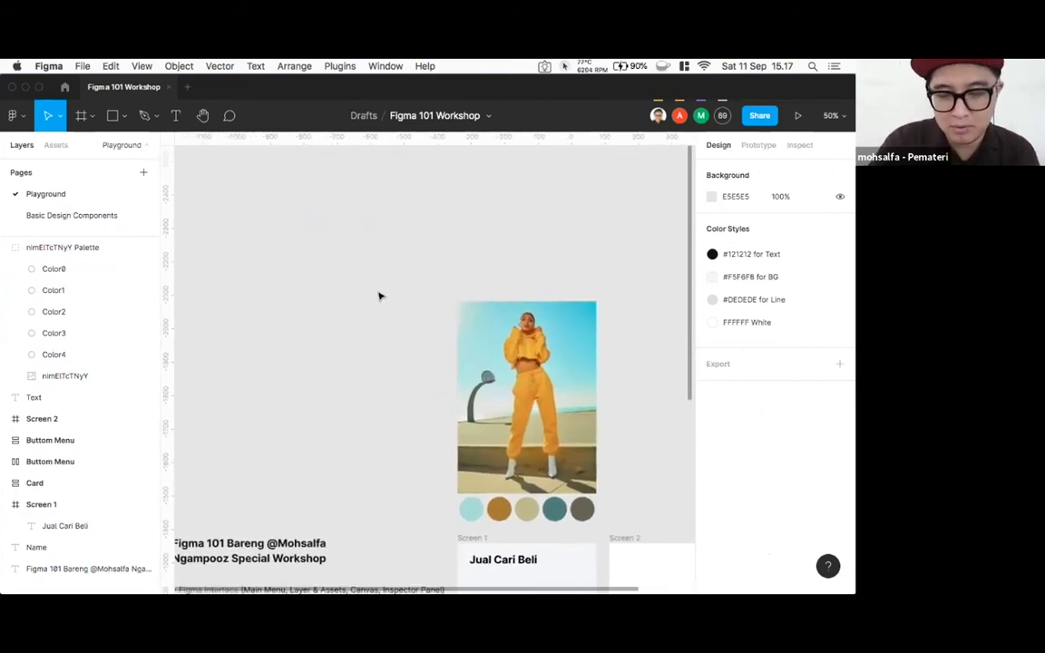
{"action": "scroll", "coordinate": [380, 296], "scroll_direction": "up", "scroll_amount": 5}
{"action": "scroll", "coordinate": [380, 296], "scroll_direction": "down", "scroll_amount": 6}
{"action": "scroll", "coordinate": [380, 296], "scroll_direction": "up", "scroll_amount": 2}
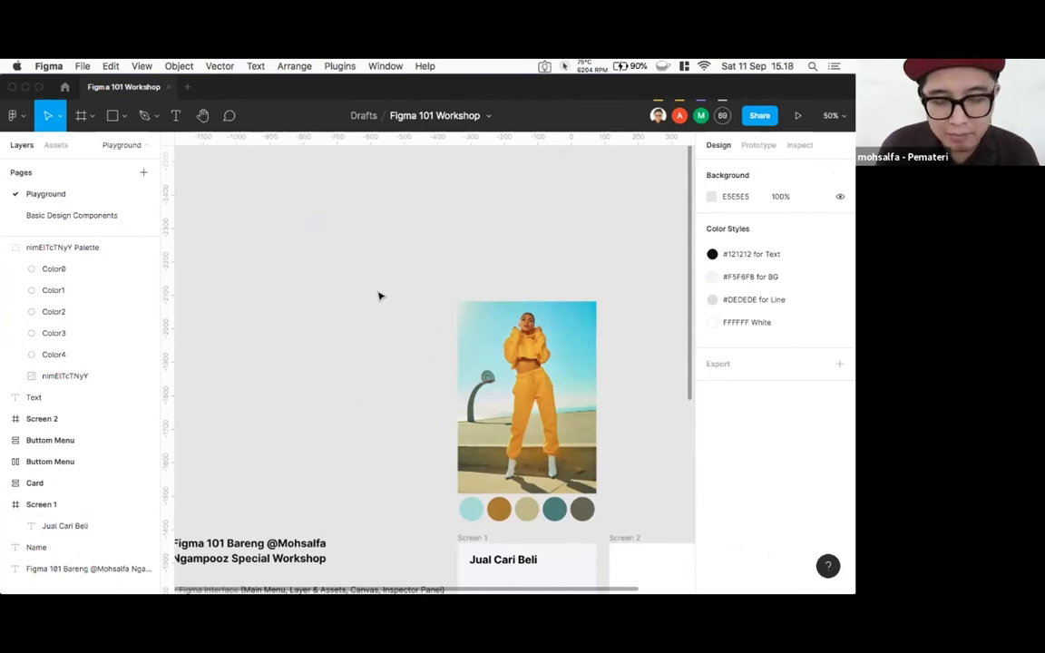
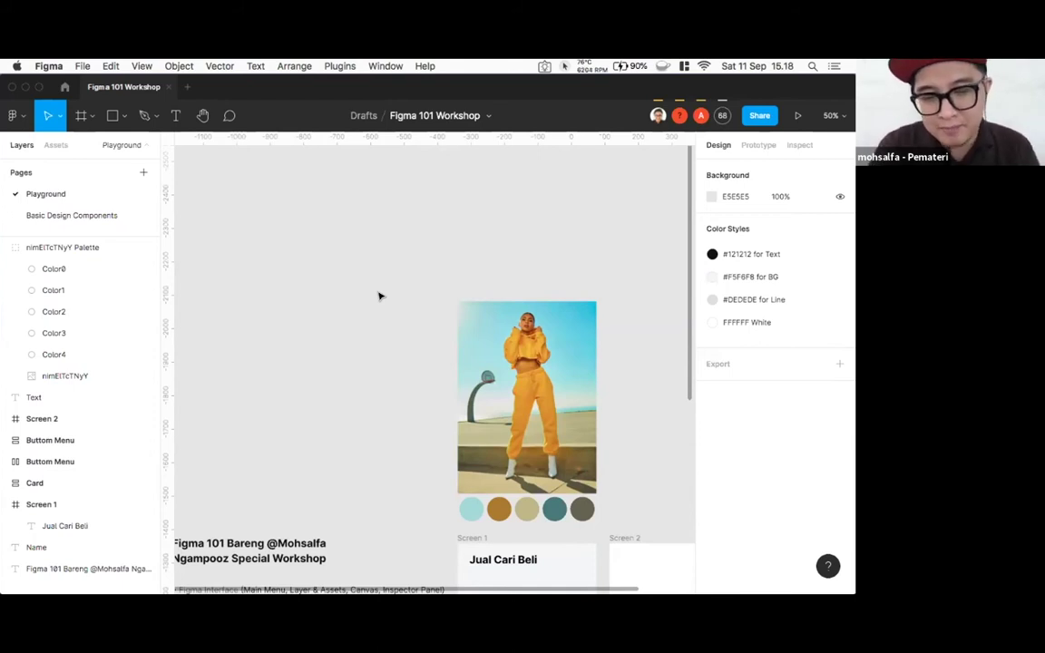
{"action": "left_click", "coordinate": [175, 115]}
{"action": "left_click", "coordinate": [272, 239]}
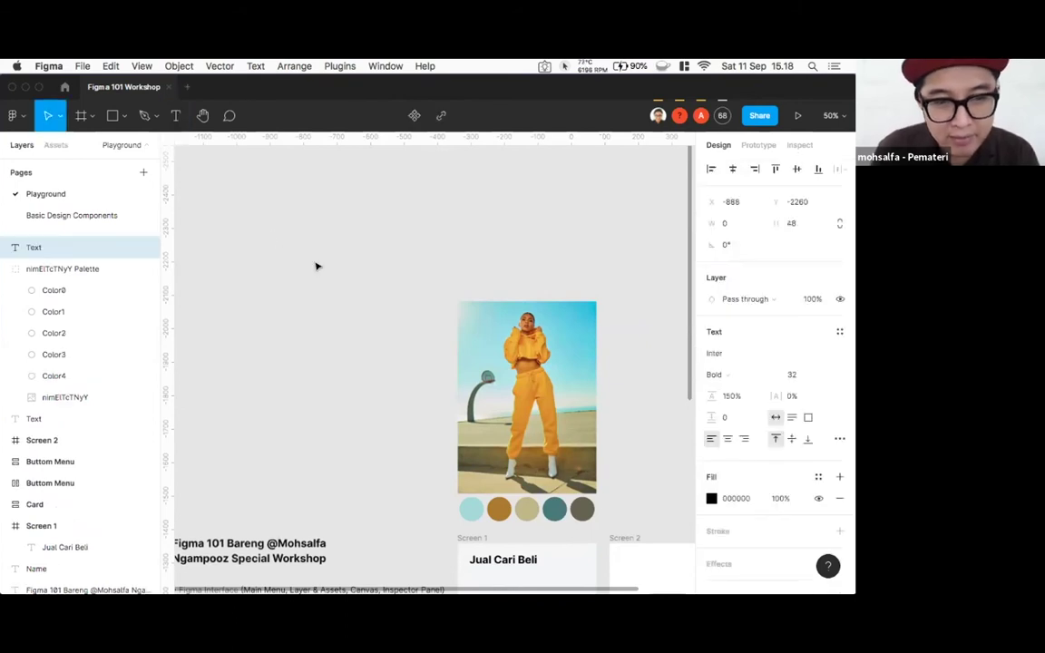
{"action": "type", "text": "Buy"}
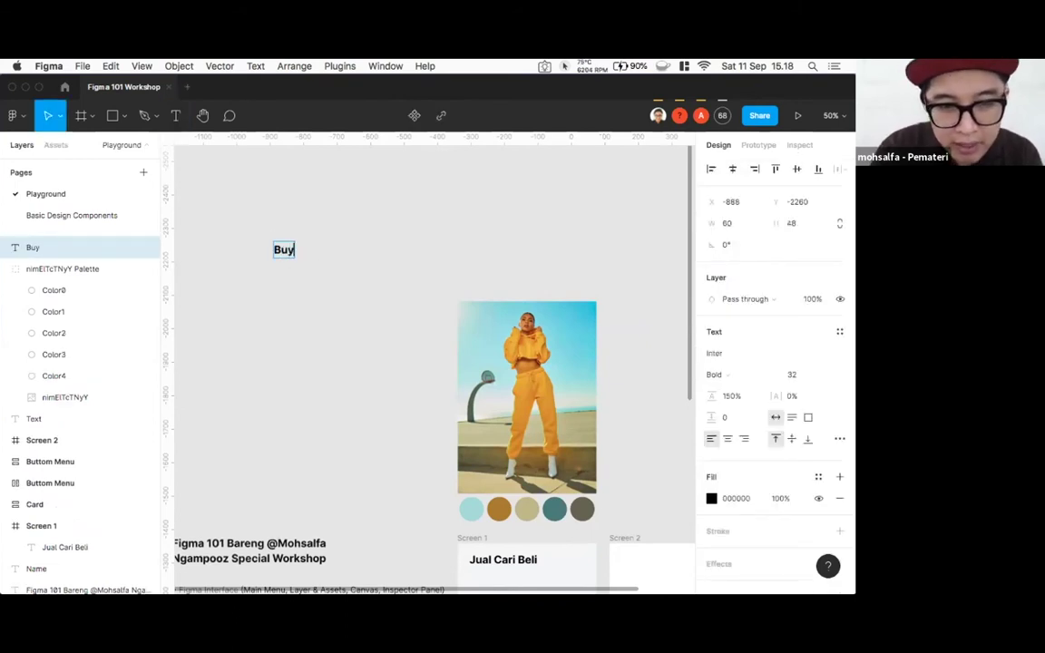
{"action": "key", "text": "Escape"}
{"action": "key", "text": "Escape"}
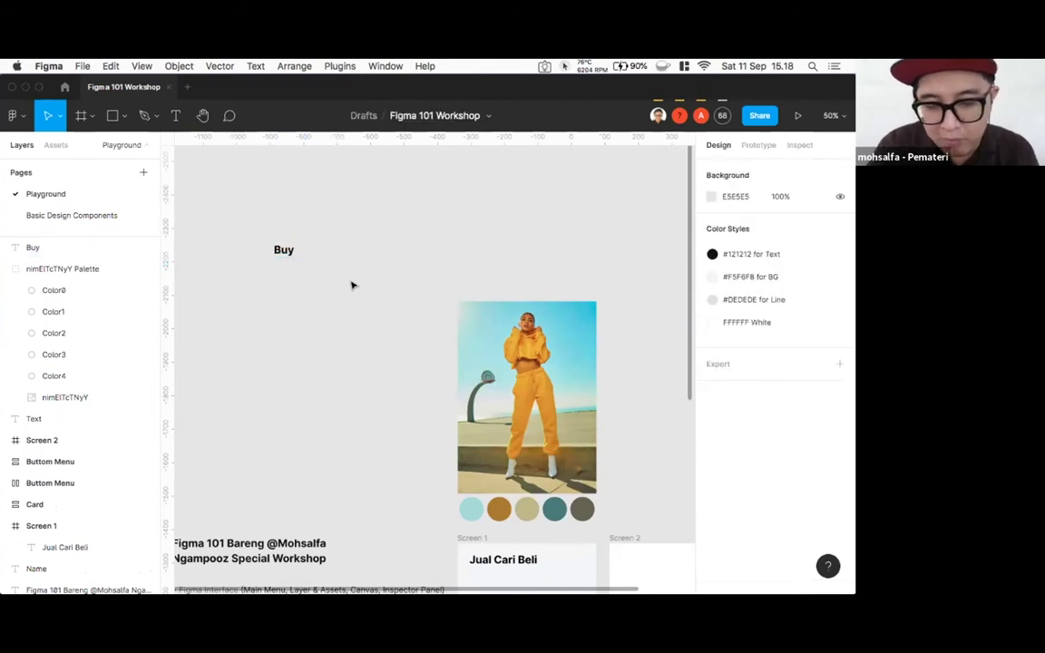
- Zoom to 100% and wrap the "Buy" text in its own frame with Frame selection
{"action": "key", "text": "shift+0"}
{"action": "scroll", "coordinate": [412, 335], "scroll_direction": "left", "scroll_amount": 10}
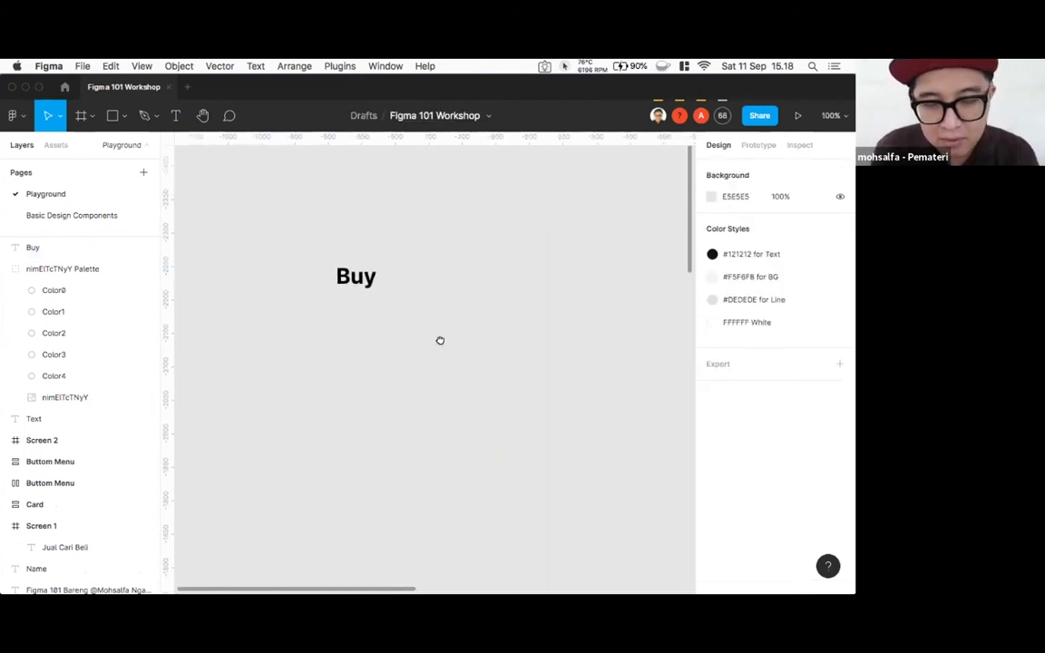
{"action": "left_click", "coordinate": [91, 246]}
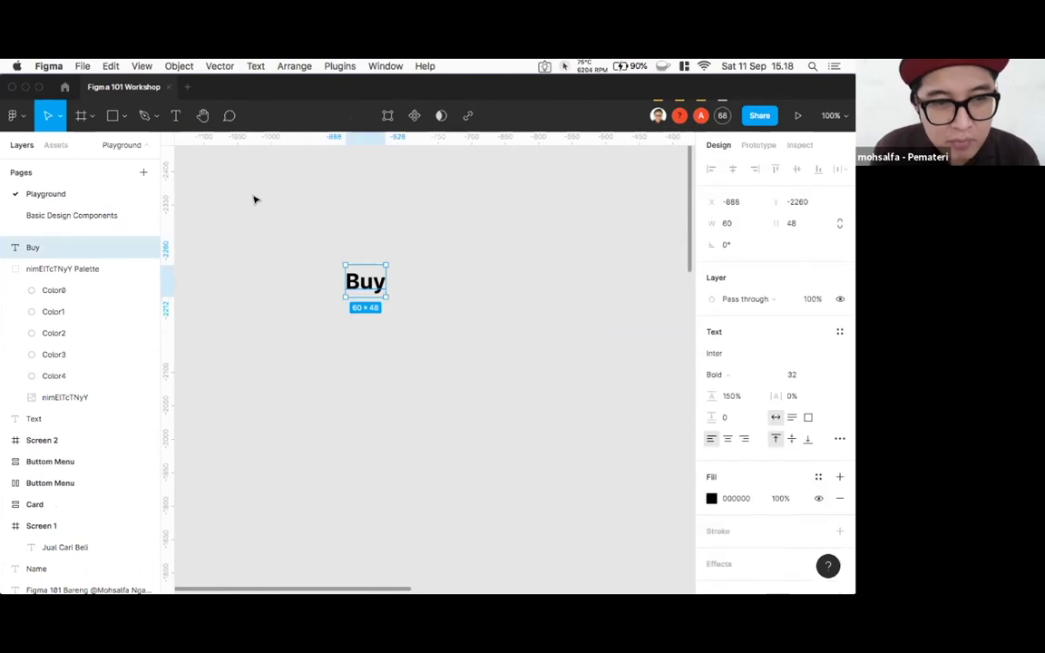
{"action": "left_click", "coordinate": [254, 198]}
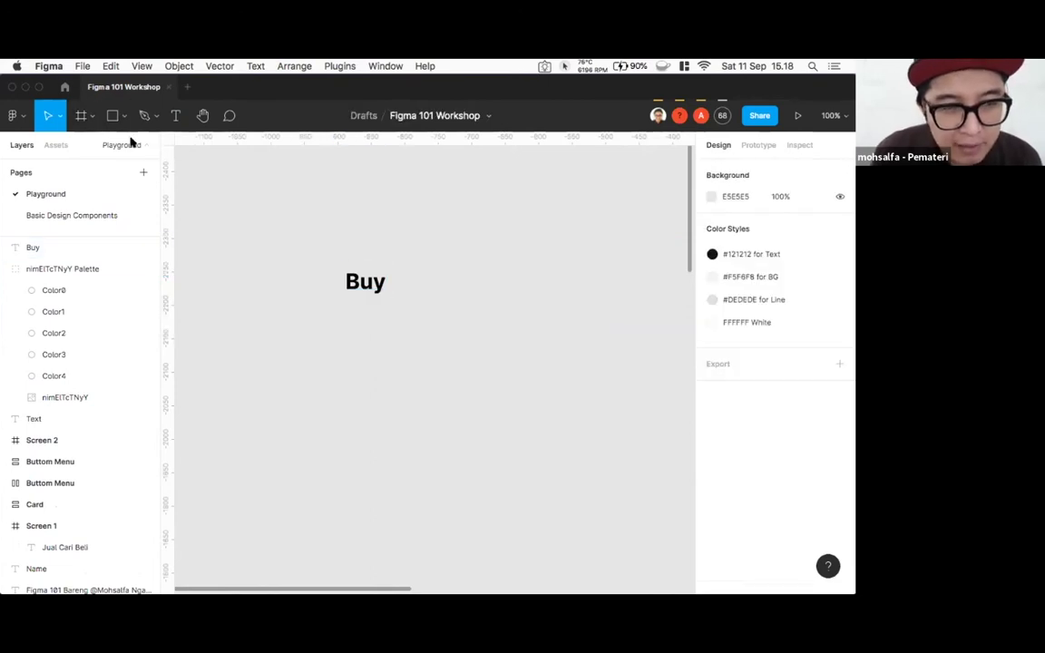
{"action": "left_click", "coordinate": [356, 282]}
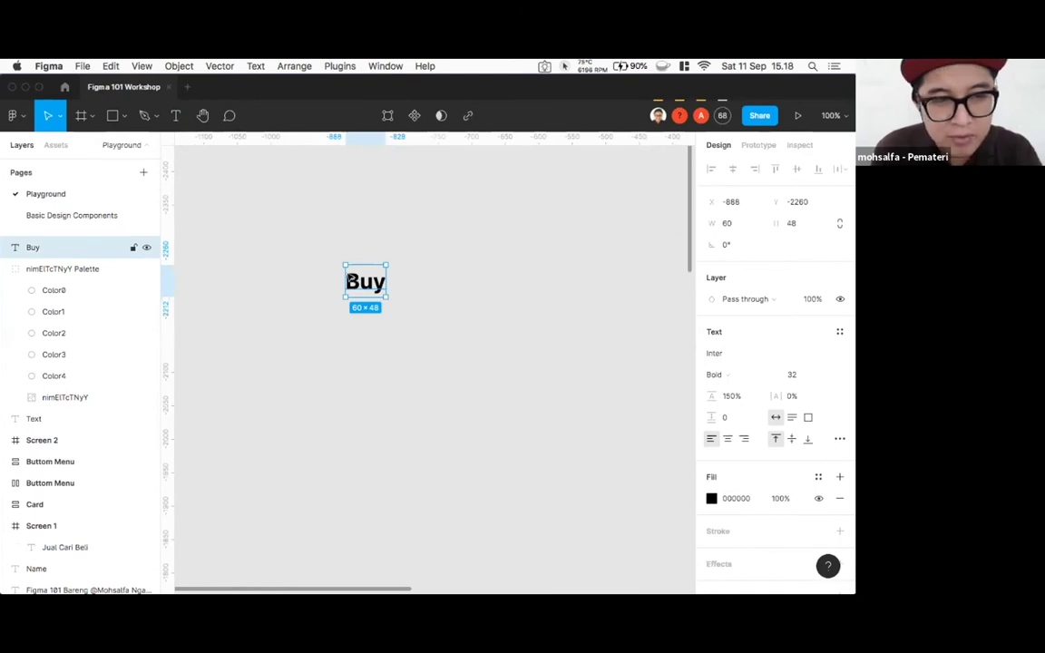
{"action": "right_click", "coordinate": [354, 276]}
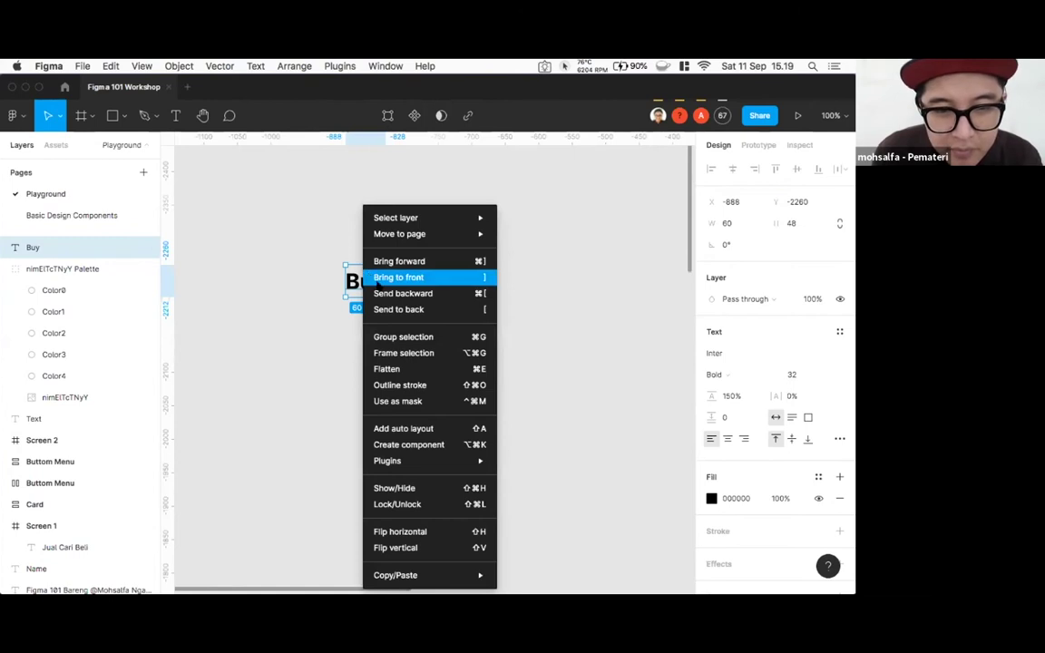
{"action": "left_click", "coordinate": [402, 357]}
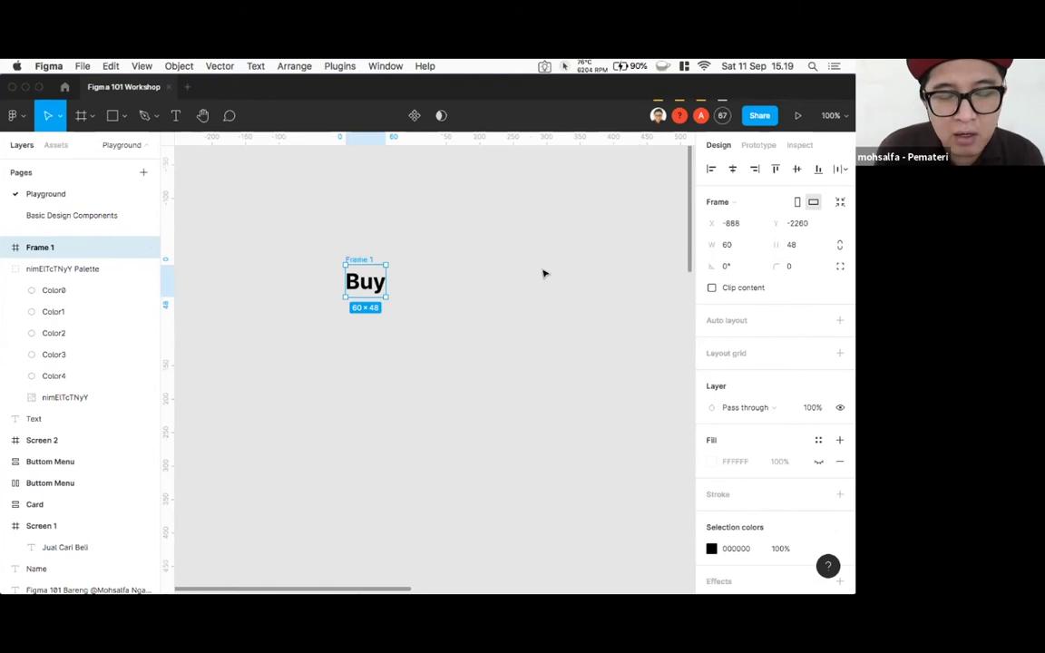
- Add auto layout to the "Buy" frame and move it down to X -735, Y -1907
{"action": "left_click", "coordinate": [841, 321]}
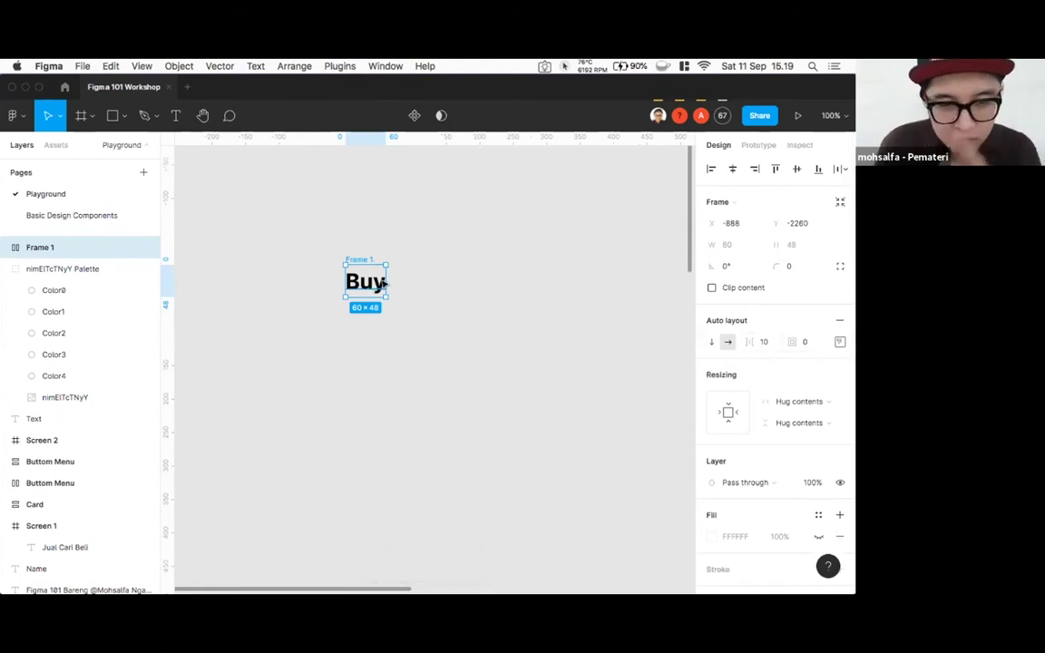
{"action": "scroll", "coordinate": [449, 308], "scroll_direction": "down", "scroll_amount": 3}
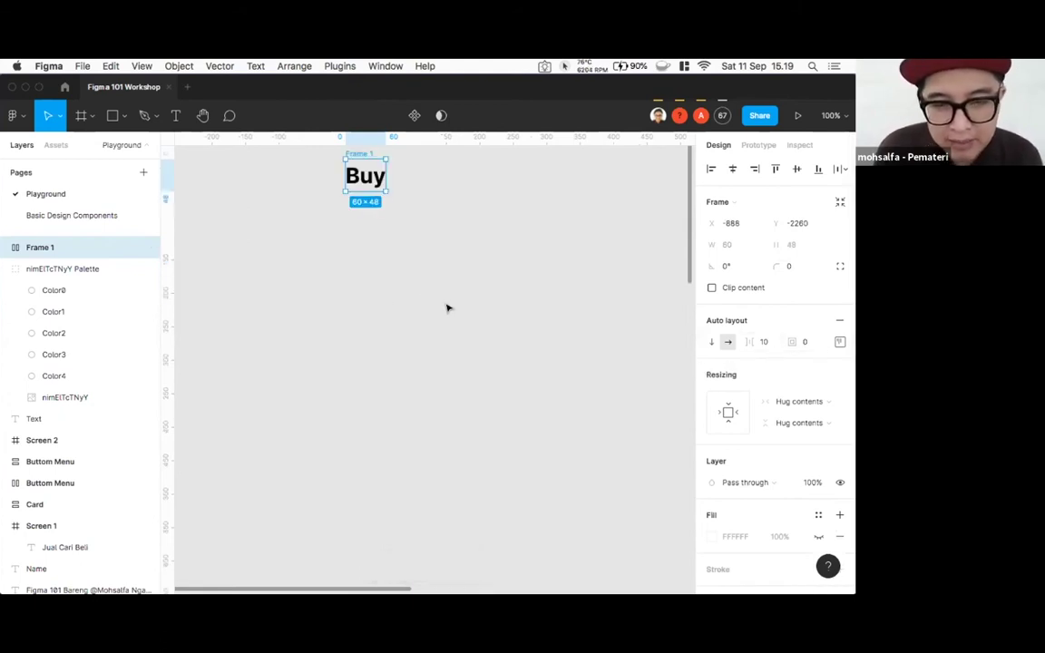
{"action": "left_click_drag", "start_coordinate": [363, 155], "coordinate": [469, 395]}
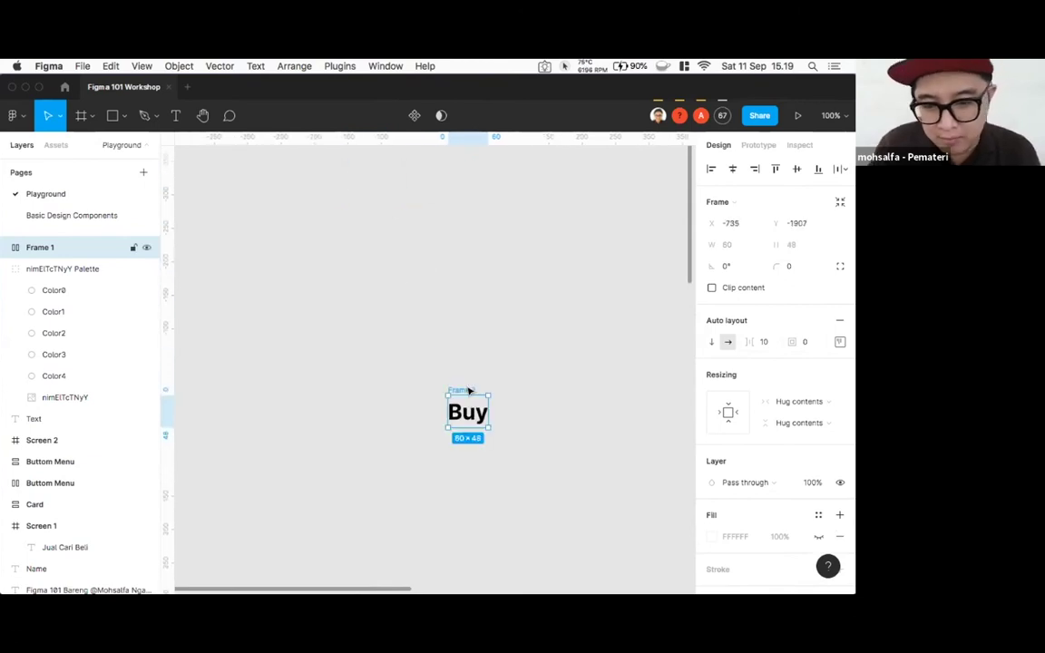
{"action": "key", "text": "minus"}
{"action": "scroll", "coordinate": [459, 362], "scroll_direction": "down", "scroll_amount": 2}
{"action": "left_click_drag", "start_coordinate": [413, 336], "coordinate": [432, 388]}
{"action": "key", "text": "plus"}
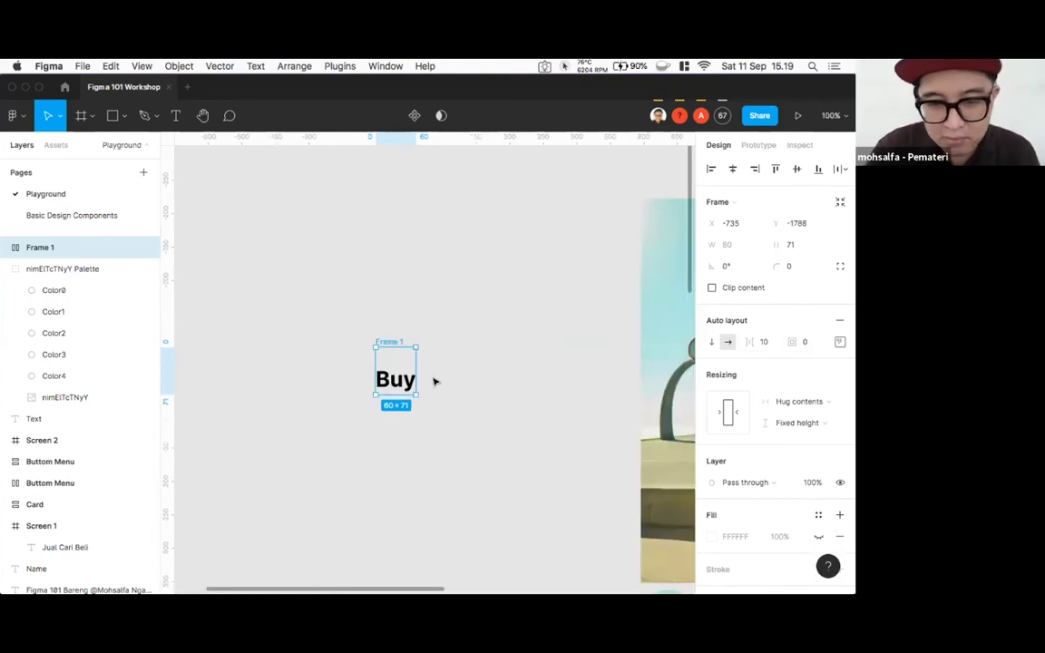
{"action": "scroll", "coordinate": [380, 316], "scroll_direction": "down", "scroll_amount": 2}
{"action": "scroll", "coordinate": [379, 316], "scroll_direction": "right", "scroll_amount": 2}
{"action": "scroll", "coordinate": [379, 316], "scroll_direction": "down", "scroll_amount": 1}
{"action": "scroll", "coordinate": [379, 316], "scroll_direction": "right", "scroll_amount": 1}
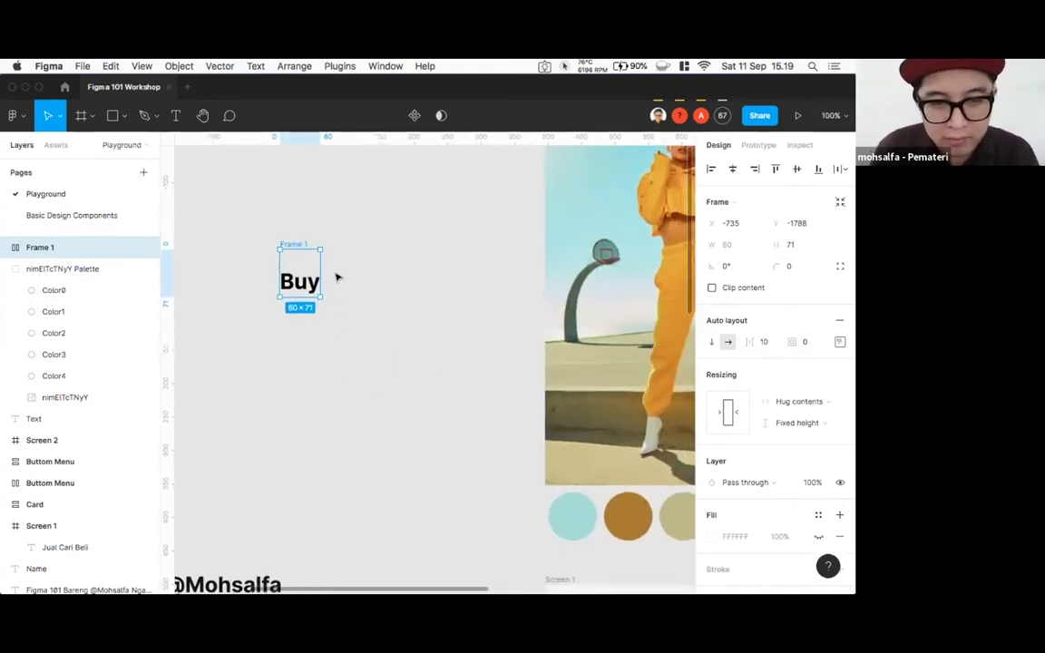
{"action": "key", "text": "super+z"}
{"action": "key", "text": "super+z"}
- Move the "Buy" frame beside the orange-outfit photo, to X -578, Y -1747
{"action": "left_click_drag", "start_coordinate": [296, 211], "coordinate": [397, 310]}
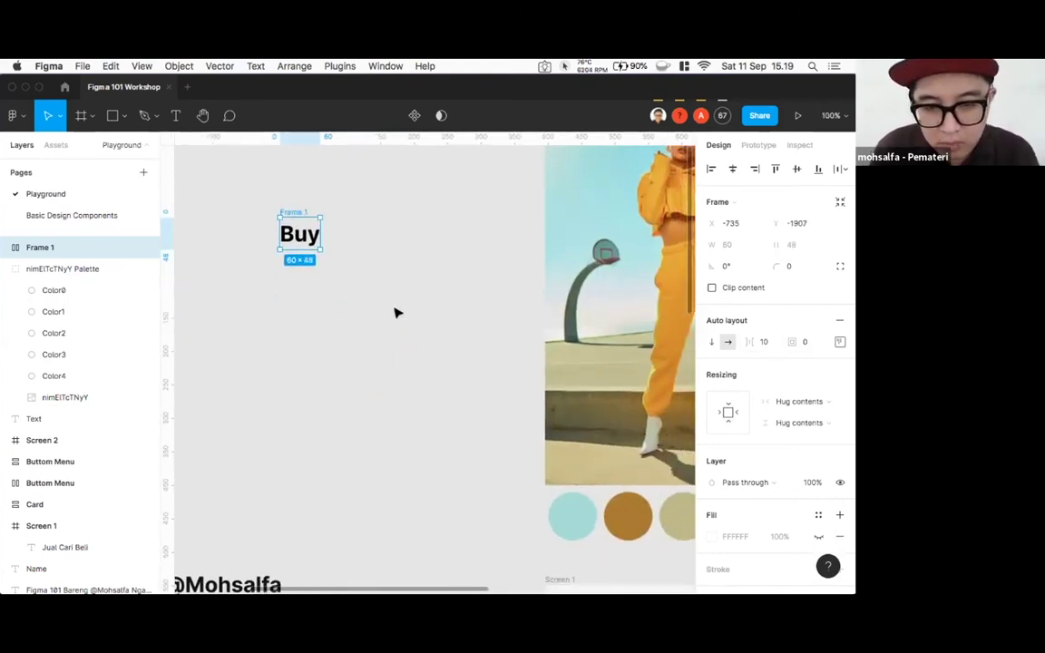
{"action": "scroll", "coordinate": [366, 331], "scroll_direction": "down", "scroll_amount": 2}
{"action": "scroll", "coordinate": [366, 331], "scroll_direction": "right", "scroll_amount": 4}
{"action": "scroll", "coordinate": [363, 336], "scroll_direction": "up", "scroll_amount": 3}
{"action": "scroll", "coordinate": [363, 336], "scroll_direction": "left", "scroll_amount": 1}
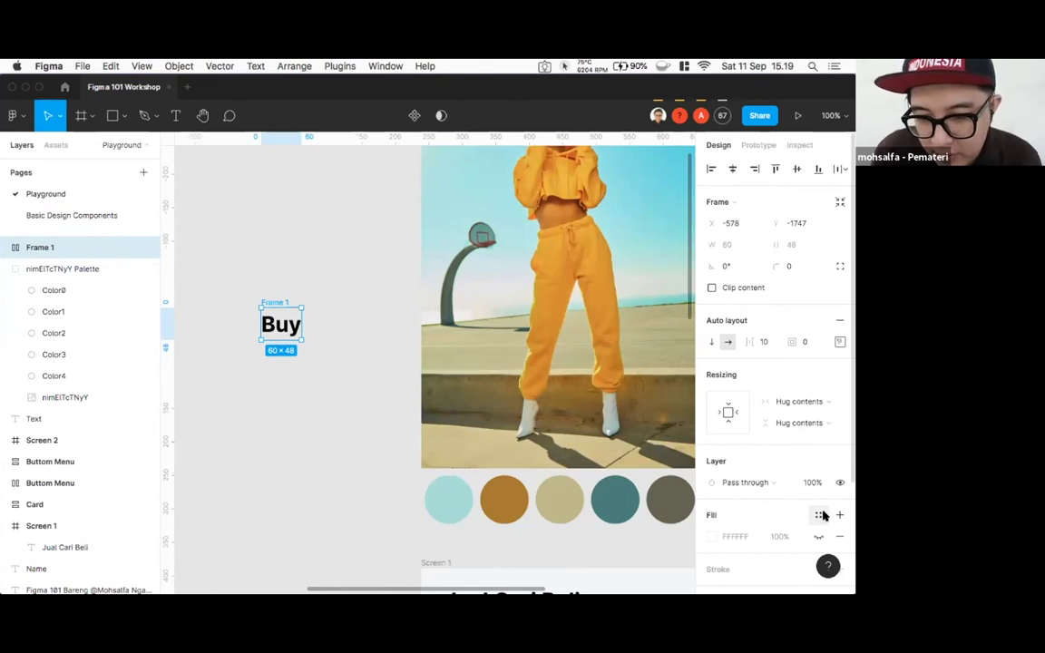
- Set the "Buy" frame's fill to EBB701 by sampling the orange clothing in the photo
{"action": "left_click", "coordinate": [712, 537]}
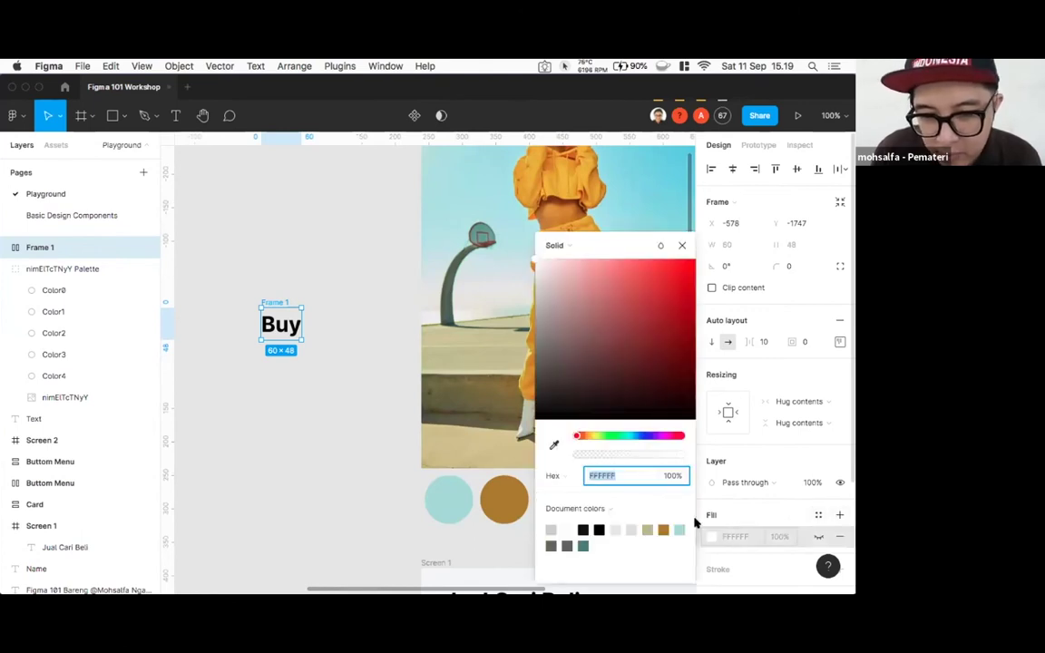
{"action": "left_click", "coordinate": [554, 445]}
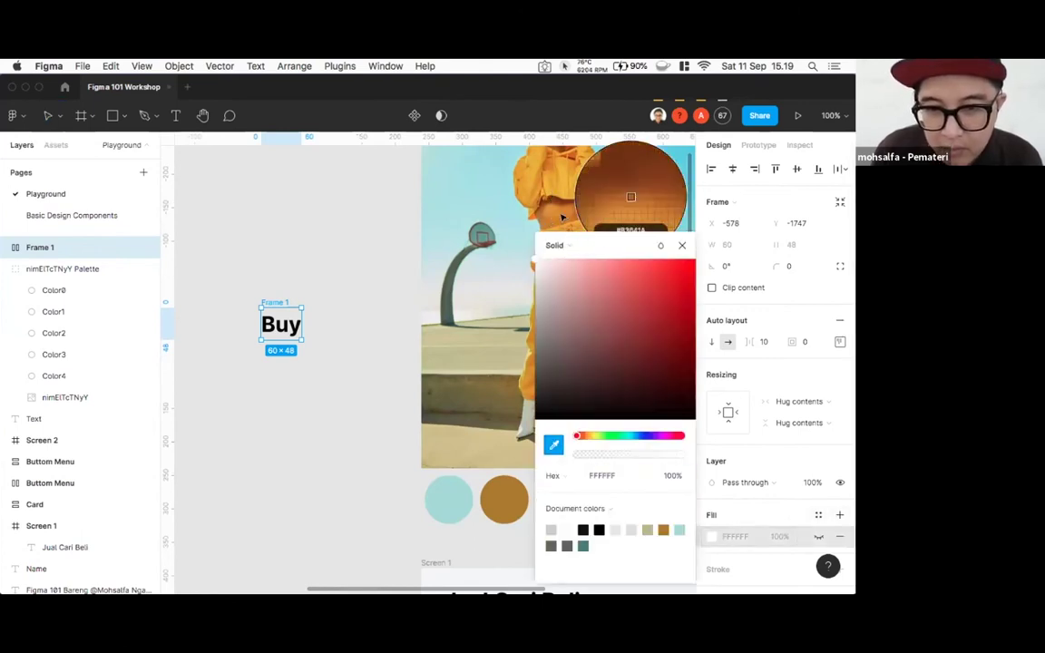
{"action": "left_click", "coordinate": [551, 197]}
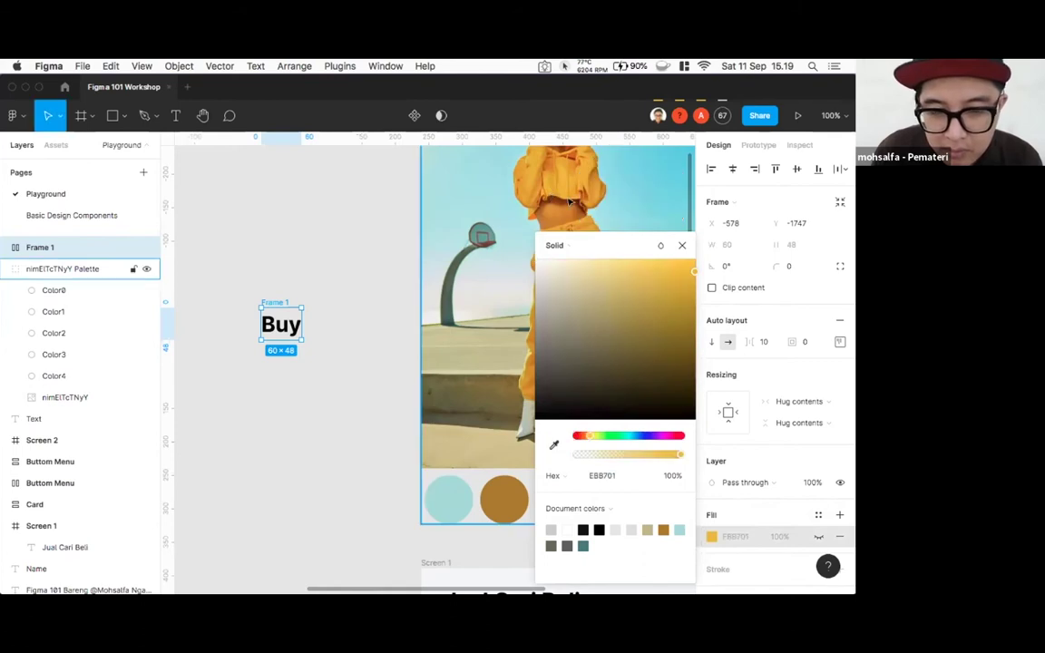
{"action": "left_click", "coordinate": [485, 315]}
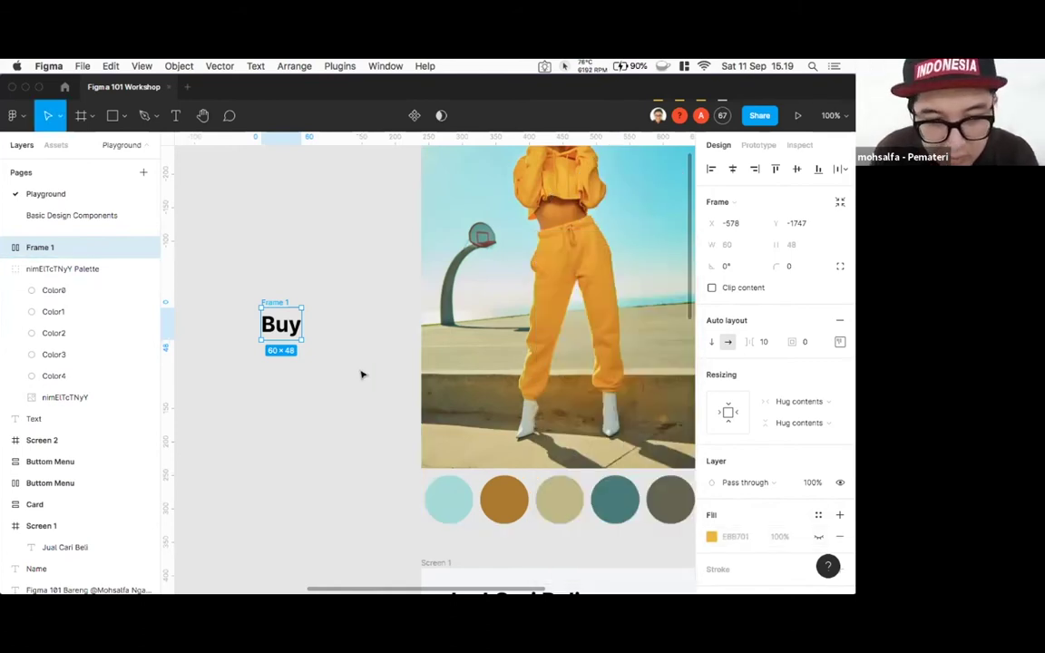
{"action": "left_click", "coordinate": [336, 339]}
{"action": "left_click", "coordinate": [278, 304]}
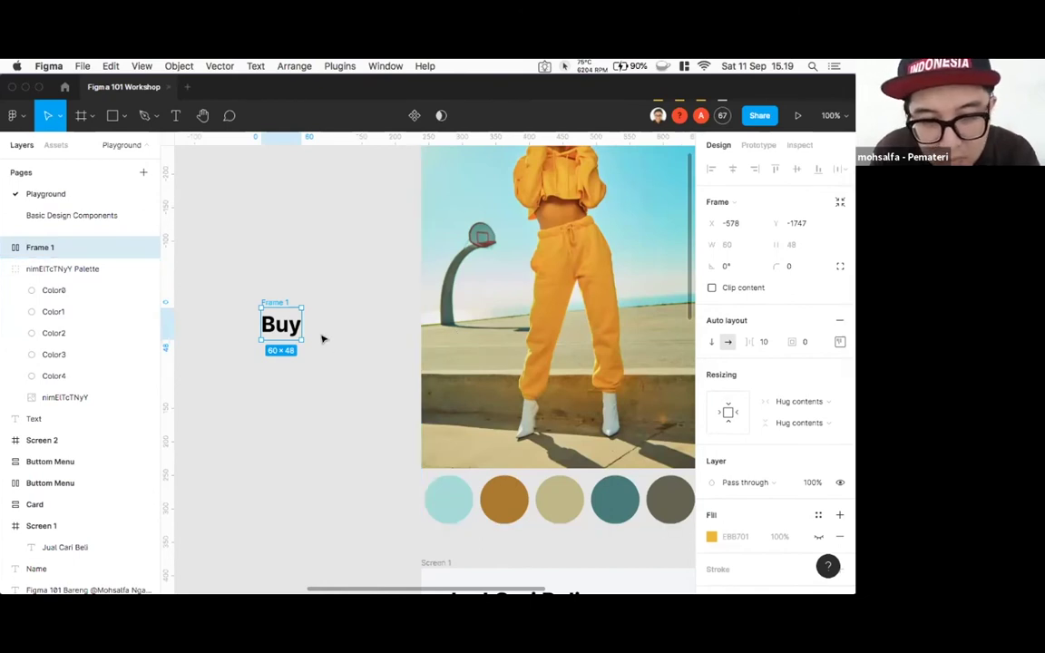
- Shift the "Buy" frame slightly up to X -561, Y -1767 and keep the frame selected
{"action": "left_click_drag", "start_coordinate": [278, 305], "coordinate": [290, 293]}
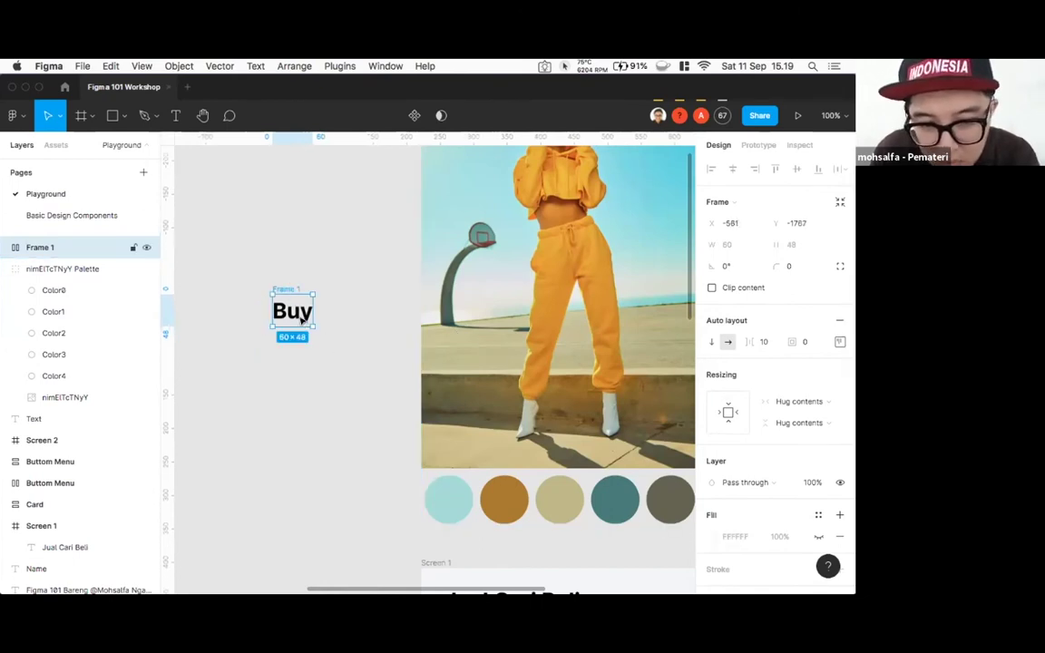
{"action": "double_click", "coordinate": [303, 299]}
{"action": "left_click", "coordinate": [261, 276]}
{"action": "left_click", "coordinate": [285, 294]}
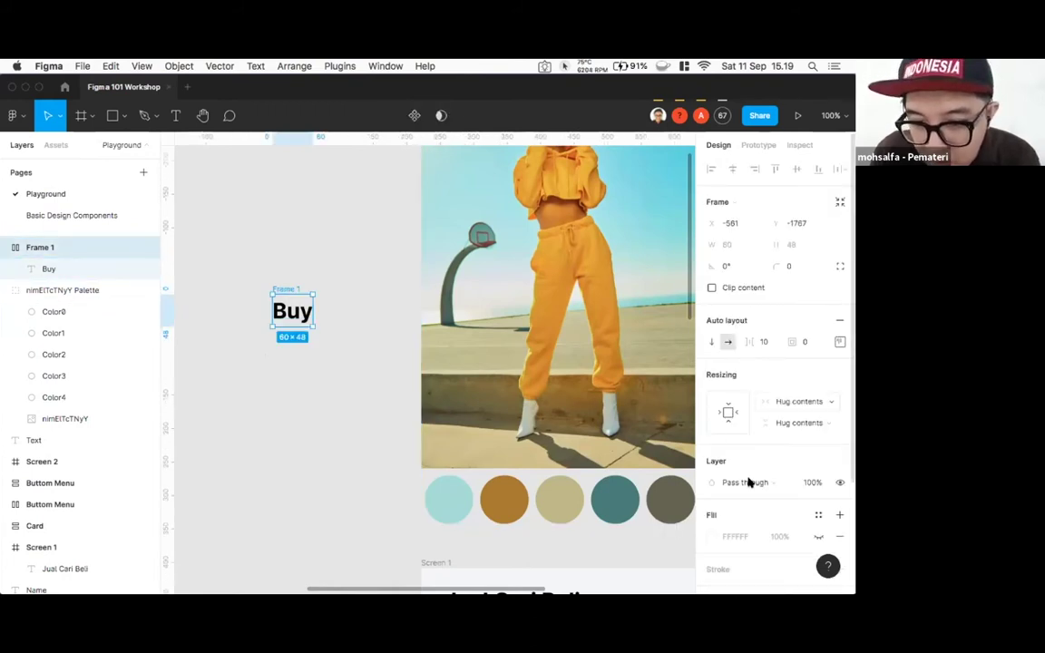
- Center the "Buy" frame's auto layout alignment and center-align the text inside it
{"action": "left_click", "coordinate": [839, 341]}
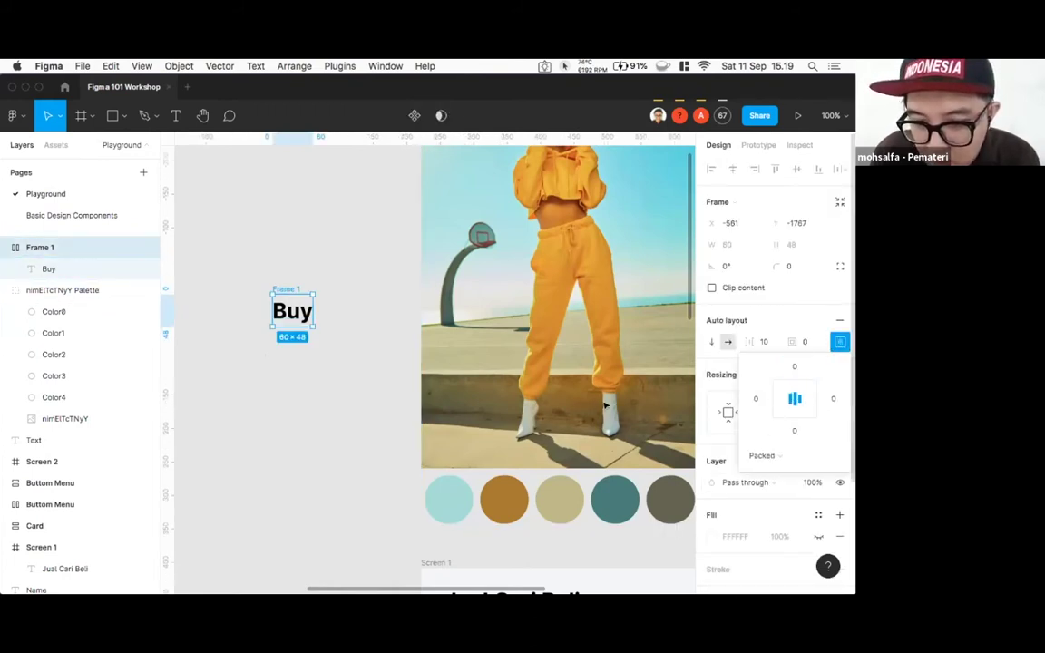
{"action": "double_click", "coordinate": [308, 313]}
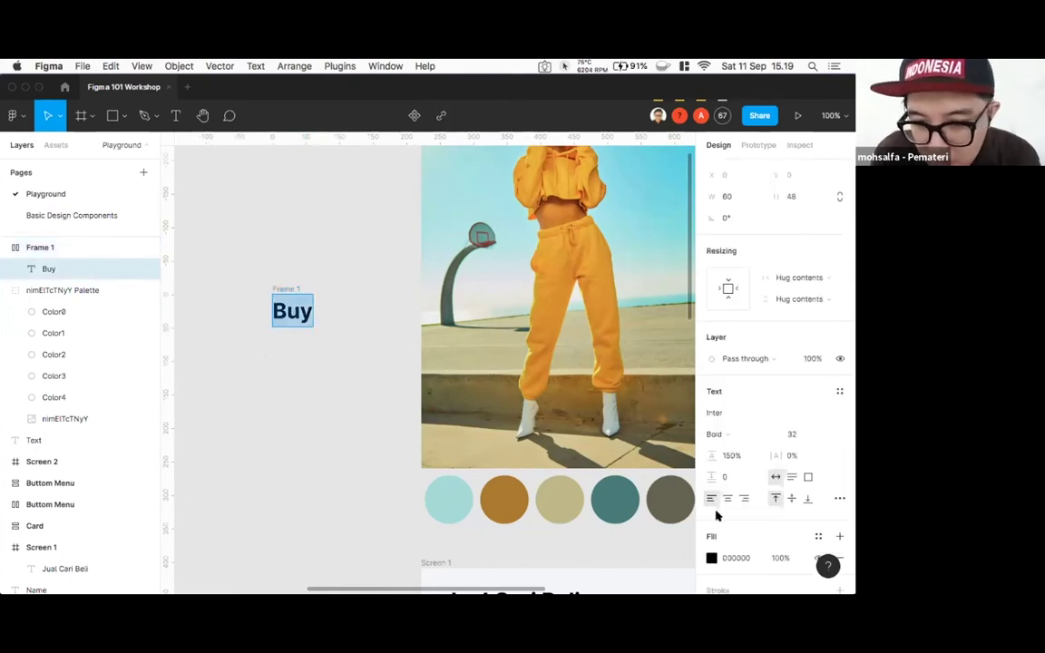
{"action": "key", "text": "Escape"}
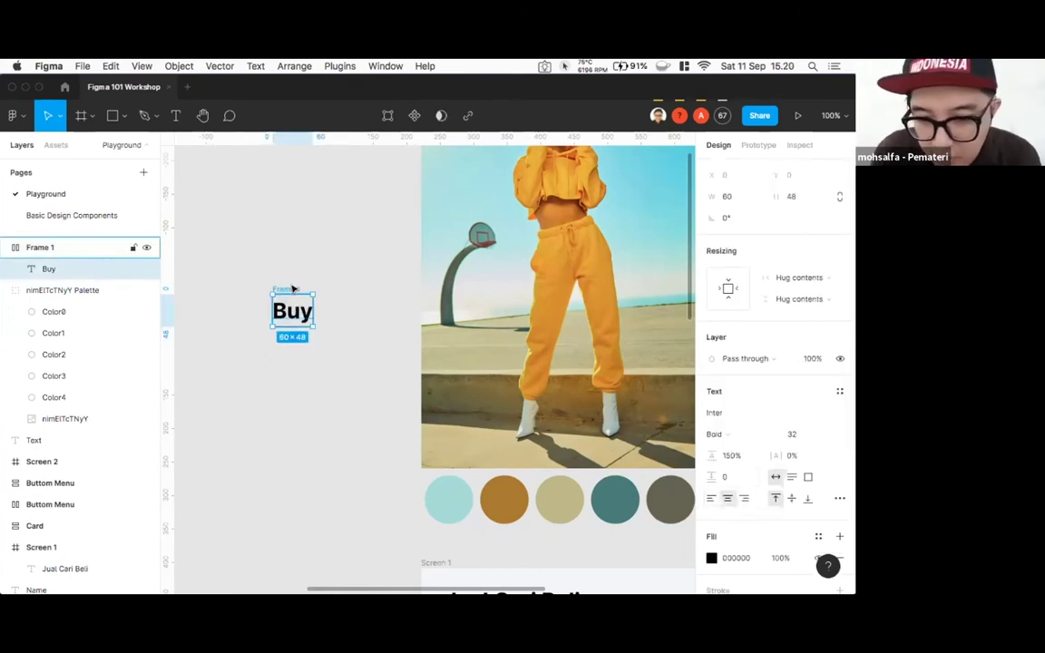
{"action": "key", "text": "Escape"}
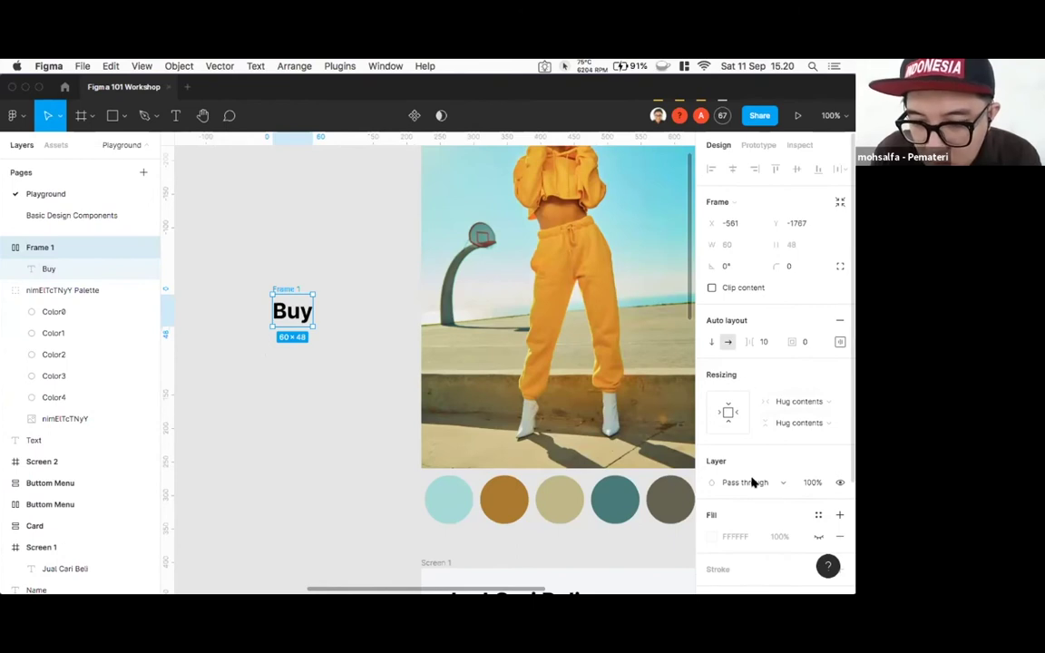
- Set the "Buy" frame's fill to E6AD01 sampled from the photo's orange top and deselect the frame
{"action": "left_click", "coordinate": [711, 536]}
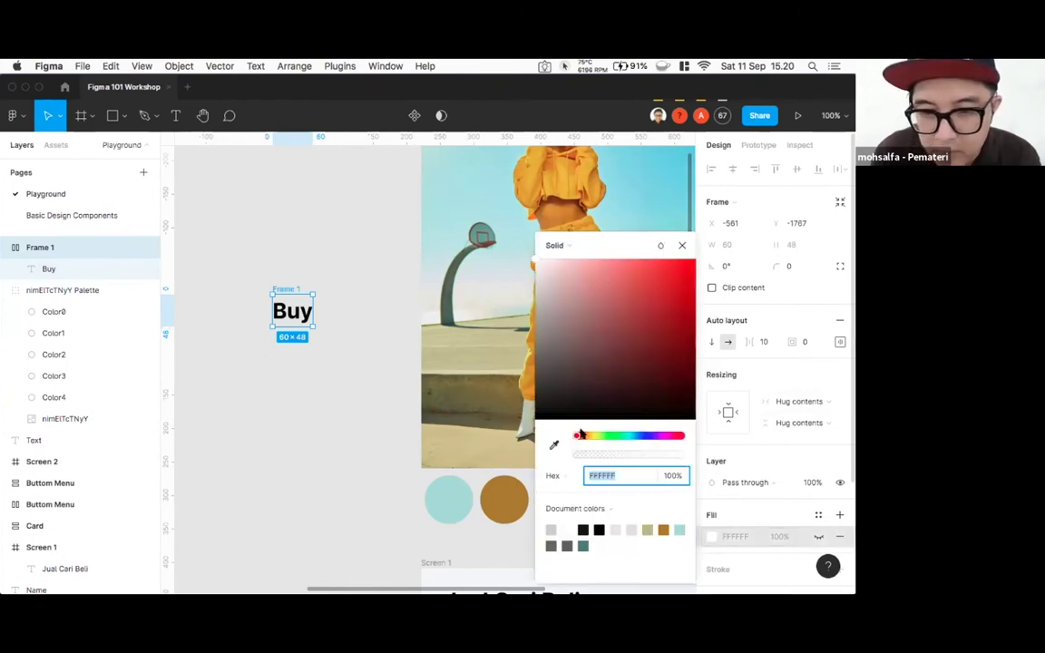
{"action": "left_click", "coordinate": [554, 443]}
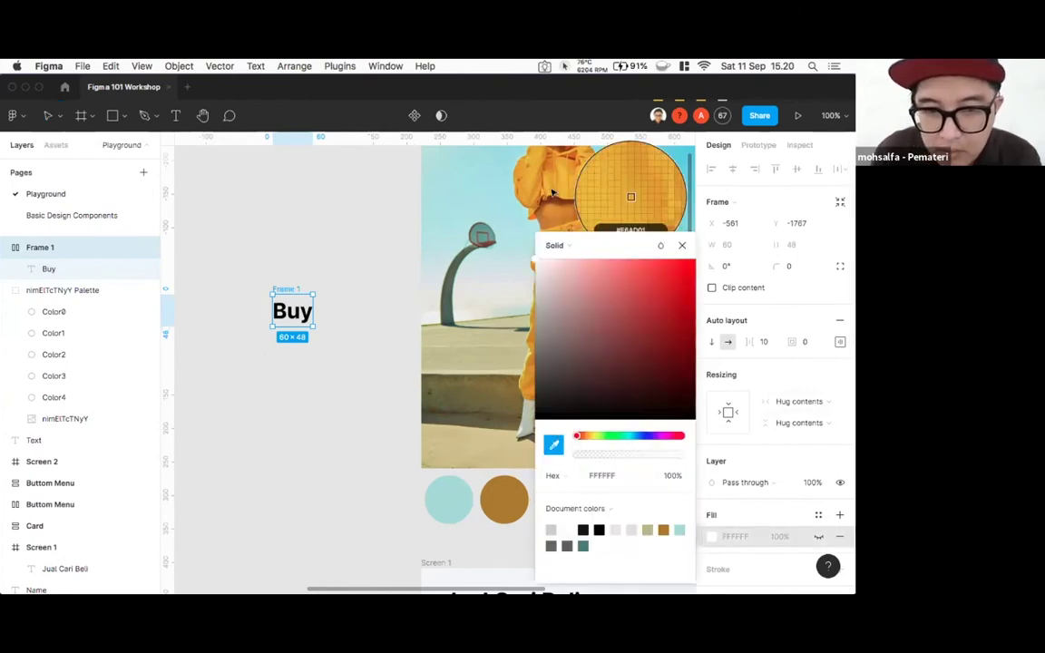
{"action": "left_click", "coordinate": [620, 186]}
{"action": "key", "text": "Escape"}
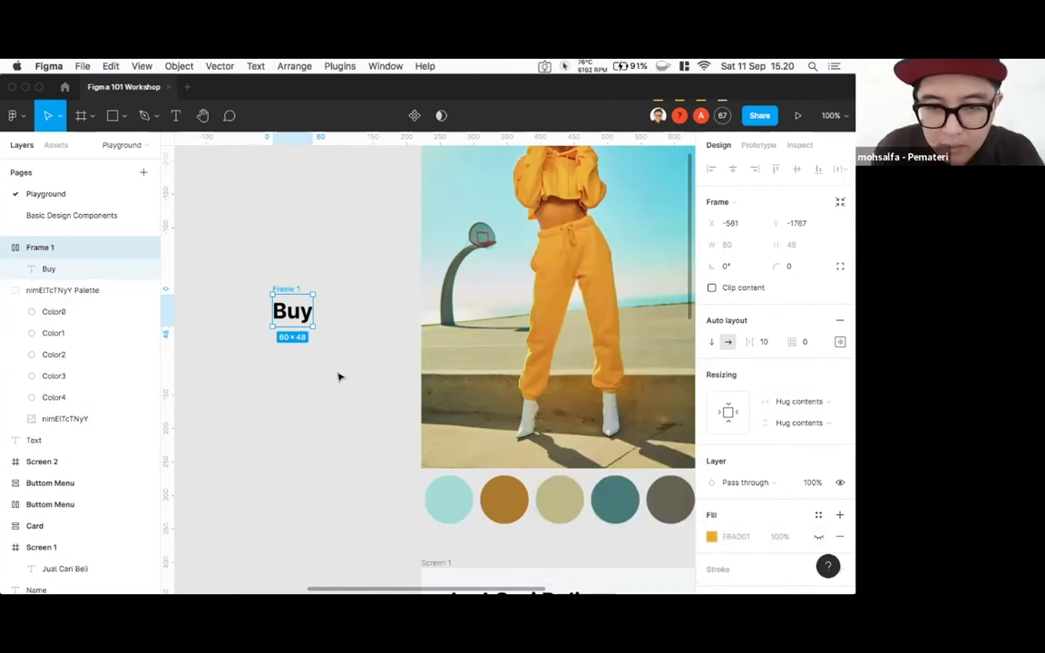
{"action": "key", "text": "Escape"}
{"action": "left_click", "coordinate": [284, 288]}
{"action": "key", "text": "Escape"}
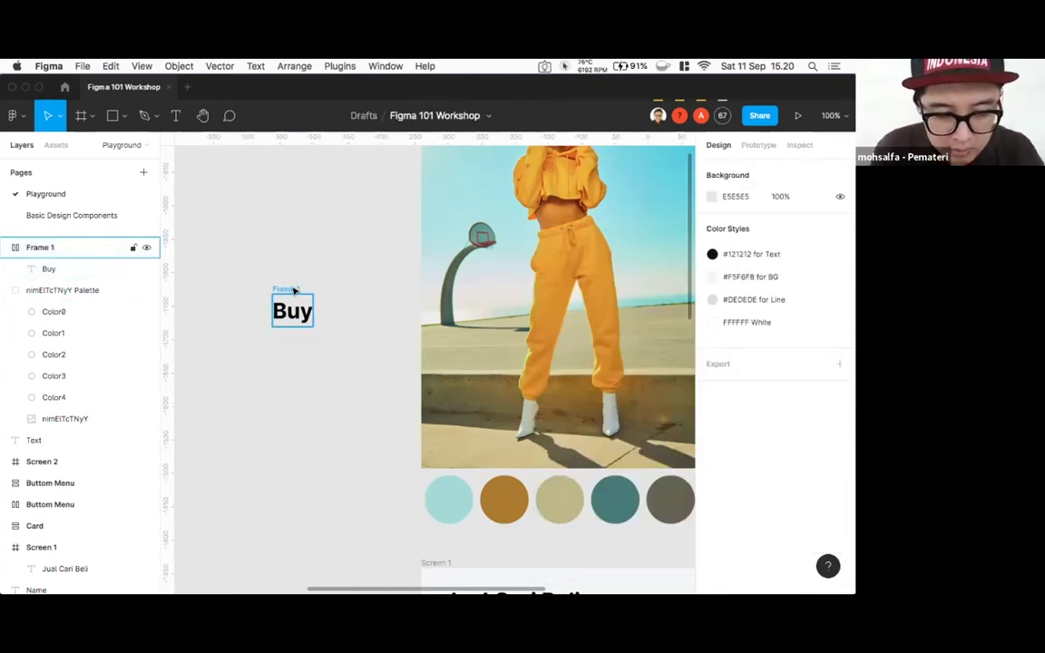
{"action": "left_click", "coordinate": [297, 292]}
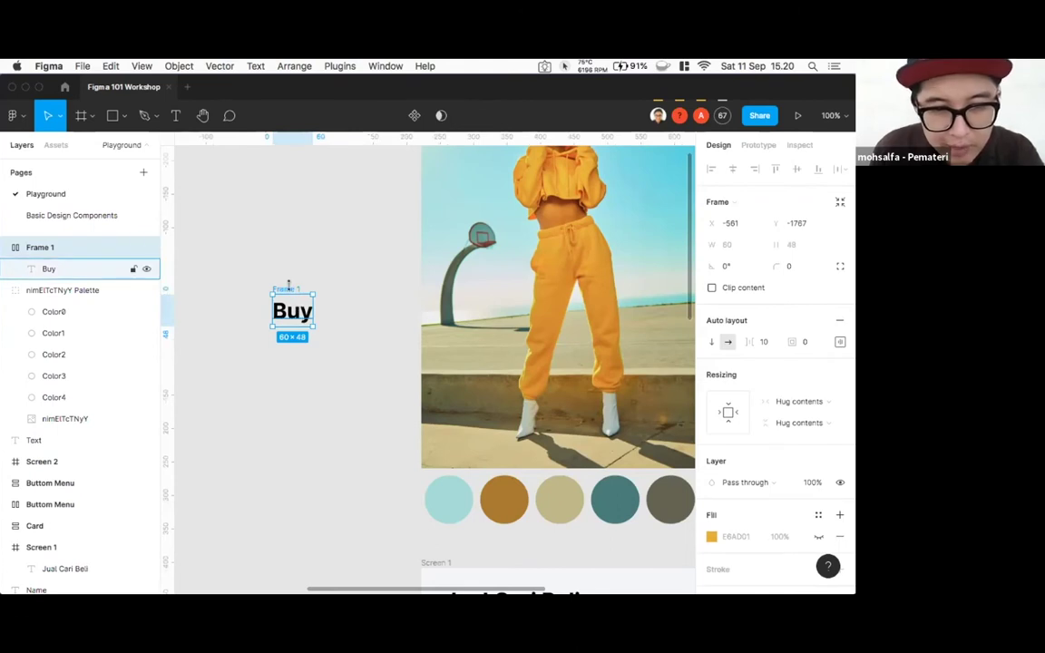
{"action": "left_click_drag", "start_coordinate": [279, 312], "coordinate": [324, 361]}
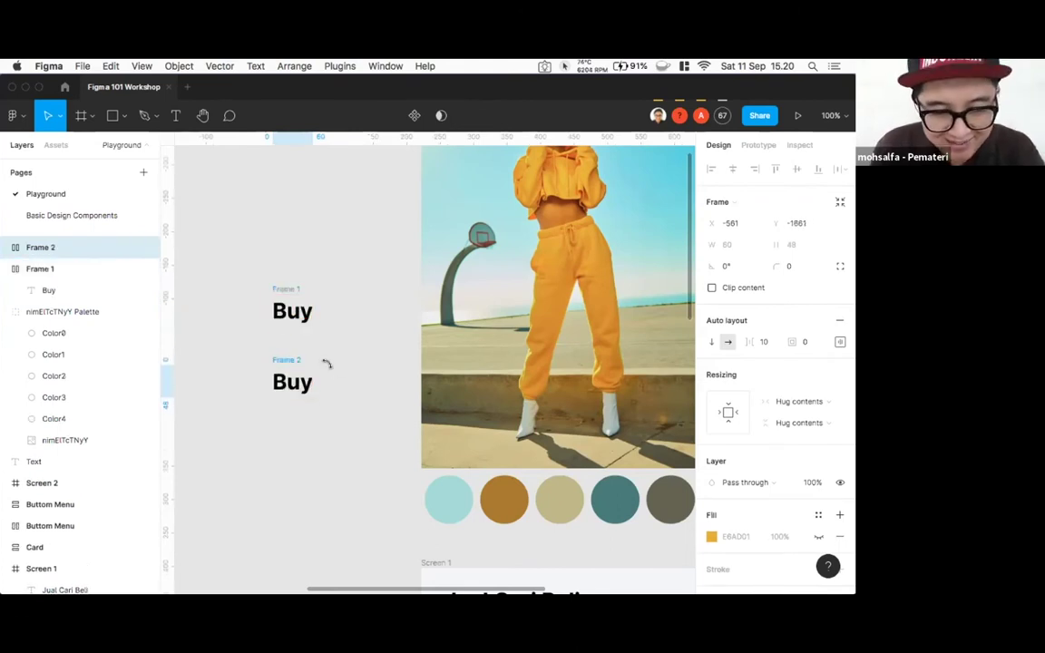
{"action": "key", "text": "BackSpace"}
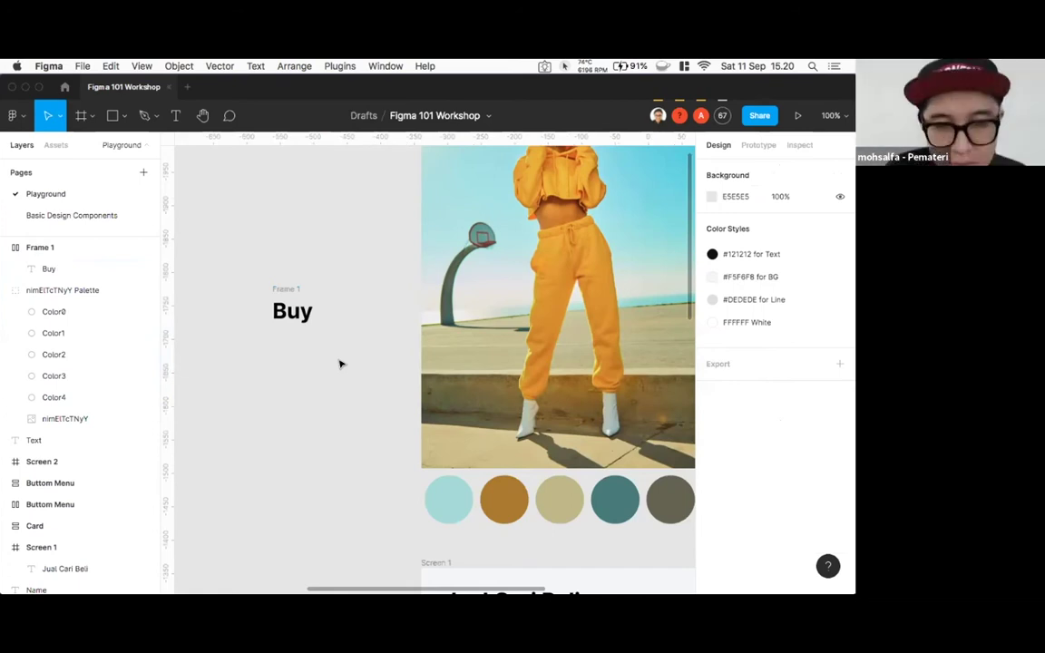
- Delete the "Buy" frame and add a new "Buy" text on the empty canvas beside the photo at X -561, Y -1714
{"action": "left_click", "coordinate": [303, 292]}
{"action": "key", "text": "BackSpace"}
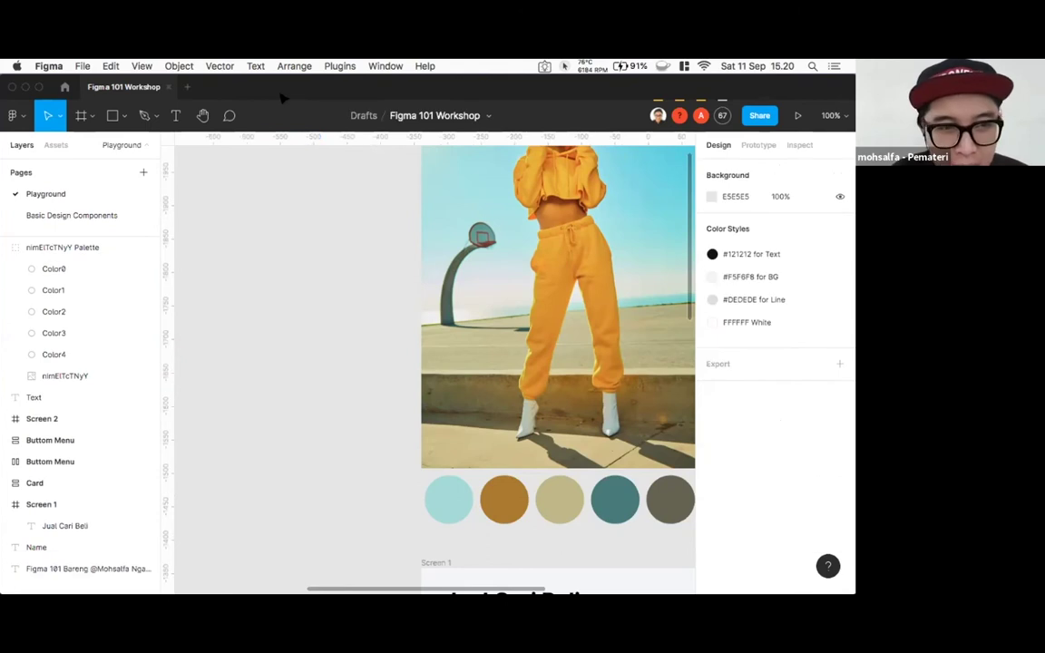
{"action": "left_click", "coordinate": [177, 119]}
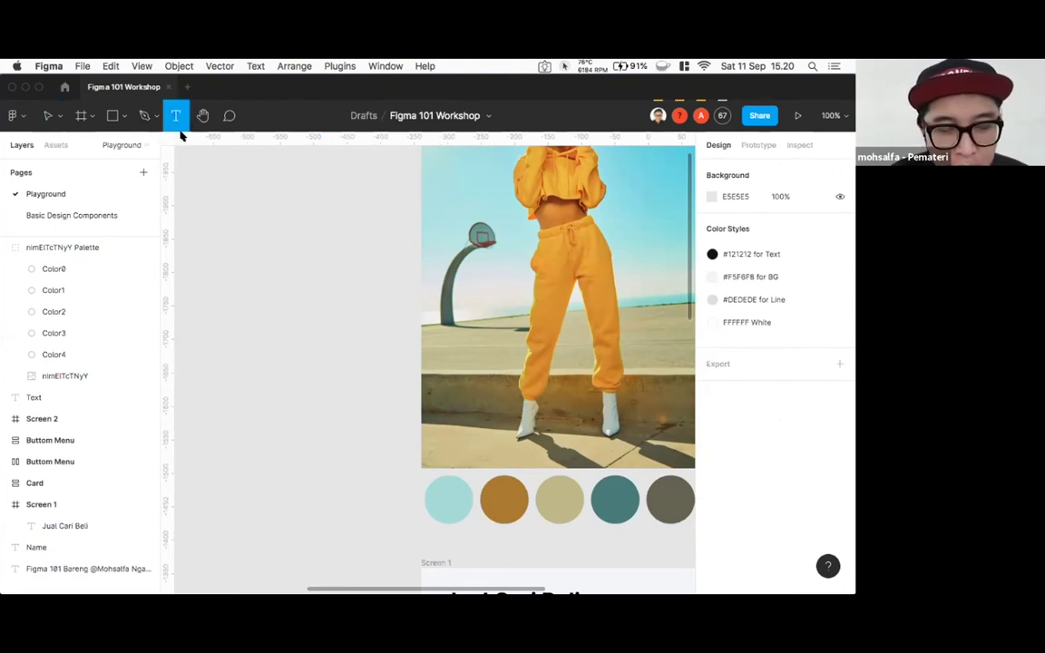
{"action": "left_click", "coordinate": [292, 329]}
{"action": "type", "text": "Buy"}
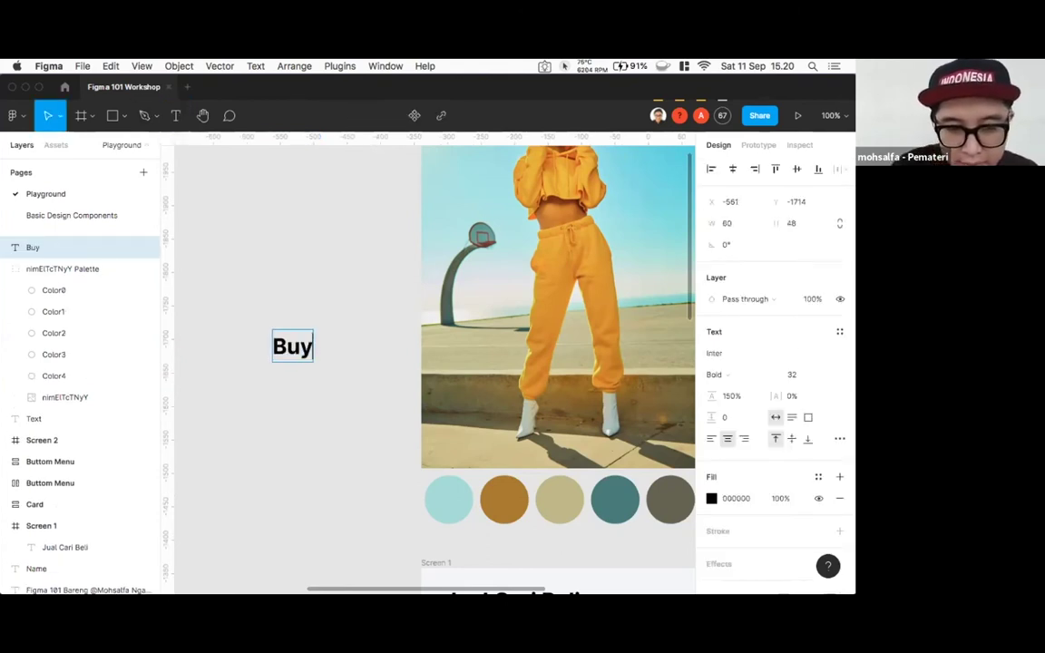
{"action": "key", "text": "Escape"}
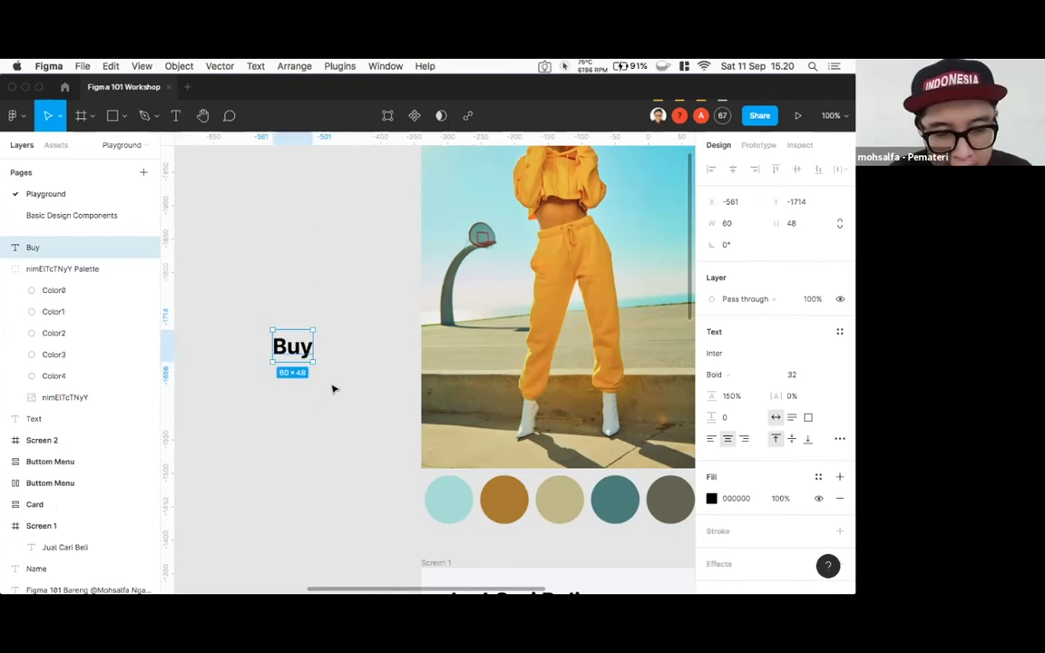
- Wrap the "Buy" text in an auto layout frame and fill it with FFD683, lightened from the photo's sampled orange
{"action": "key", "text": "shift+a"}
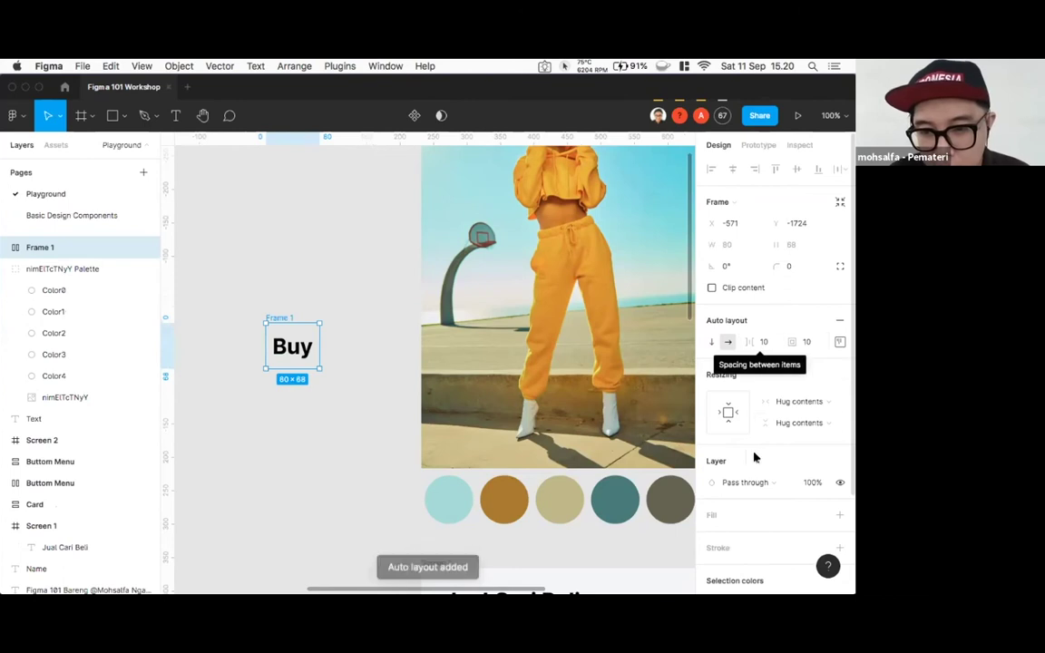
{"action": "left_click", "coordinate": [835, 515]}
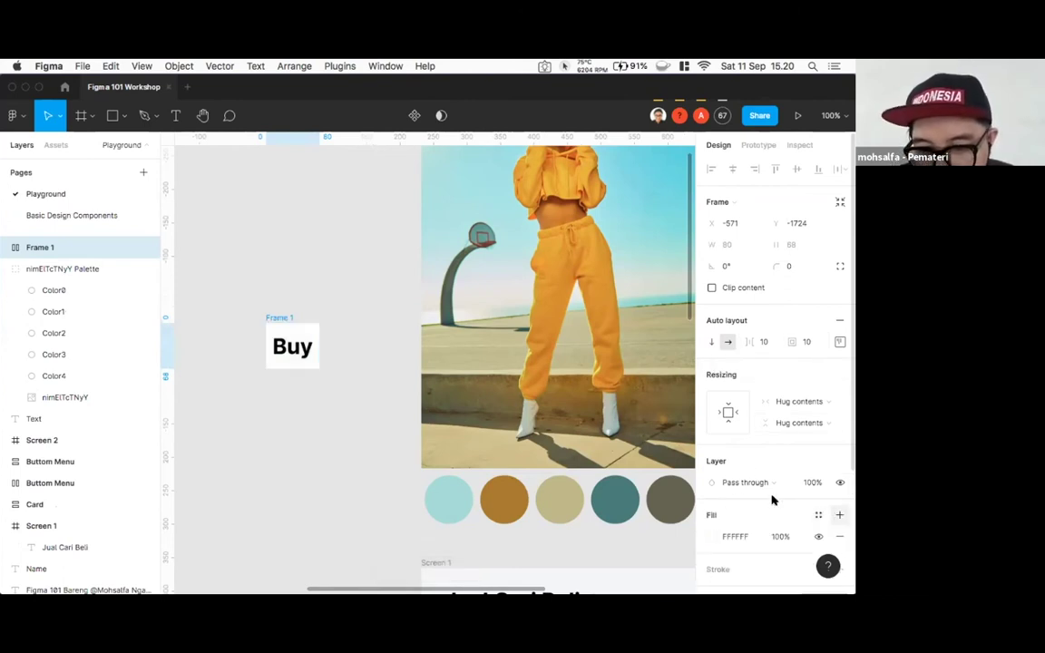
{"action": "left_click", "coordinate": [711, 536]}
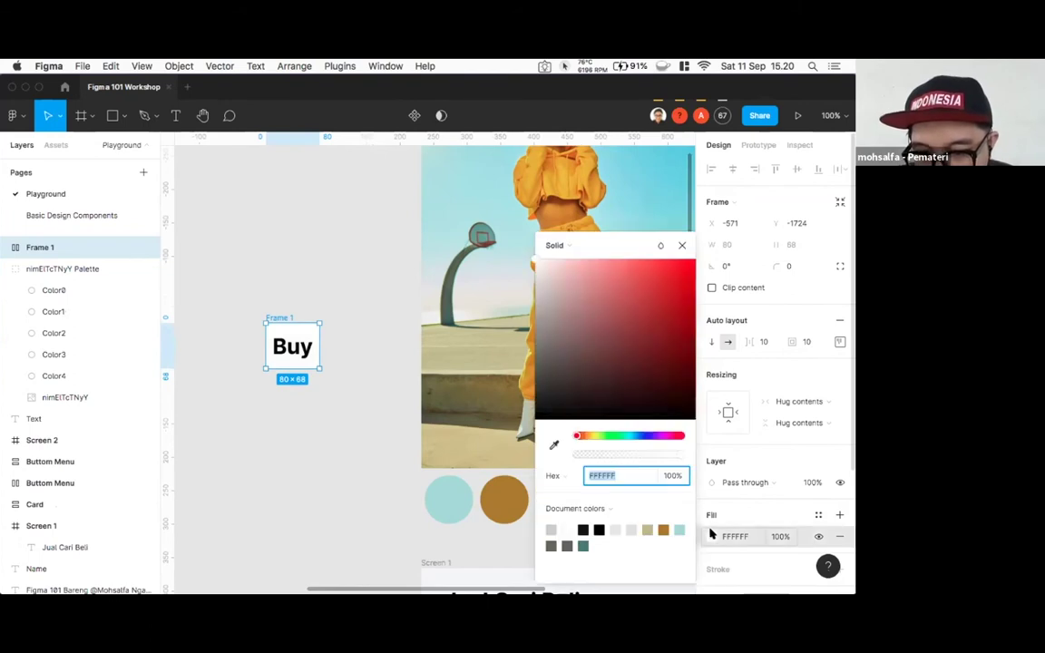
{"action": "left_click", "coordinate": [553, 445]}
{"action": "left_click", "coordinate": [627, 186]}
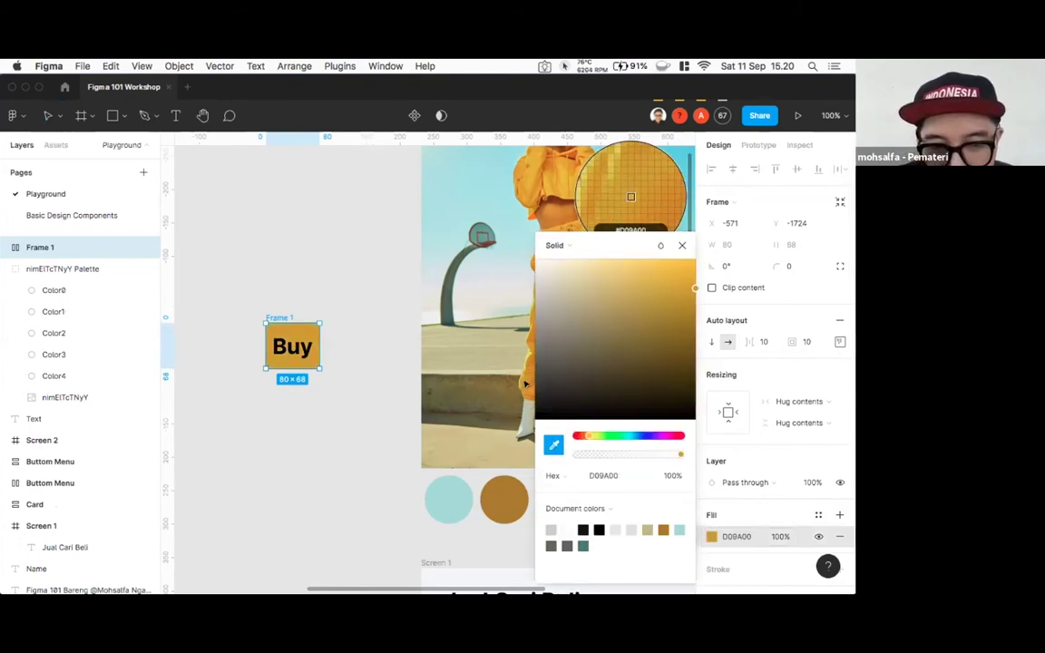
{"action": "mouse_move", "coordinate": [683, 266]}
{"action": "left_mouse_down"}
{"action": "mouse_move", "coordinate": [635, 236]}
{"action": "mouse_move", "coordinate": [688, 242]}
{"action": "mouse_move", "coordinate": [643, 259]}
{"action": "left_mouse_up"}
{"action": "left_click", "coordinate": [385, 408]}
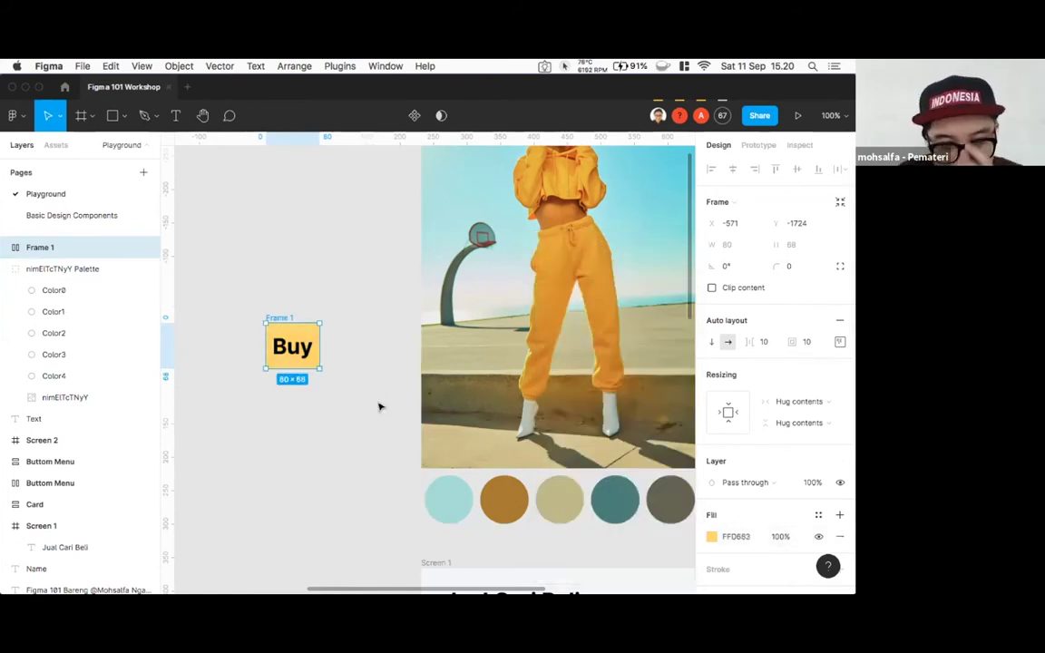
{"action": "left_click", "coordinate": [381, 406]}
- Set the font size of the "Buy" text inside the auto layout frame to 16
{"action": "left_click", "coordinate": [284, 348]}
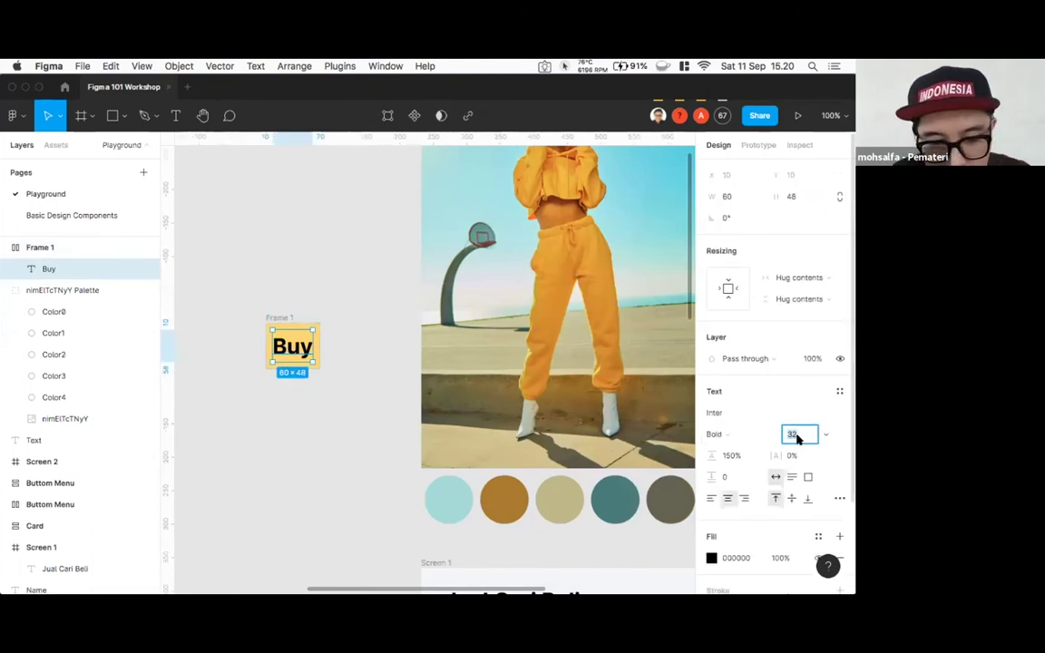
{"action": "type", "text": "6"}
{"action": "key", "text": "Return"}
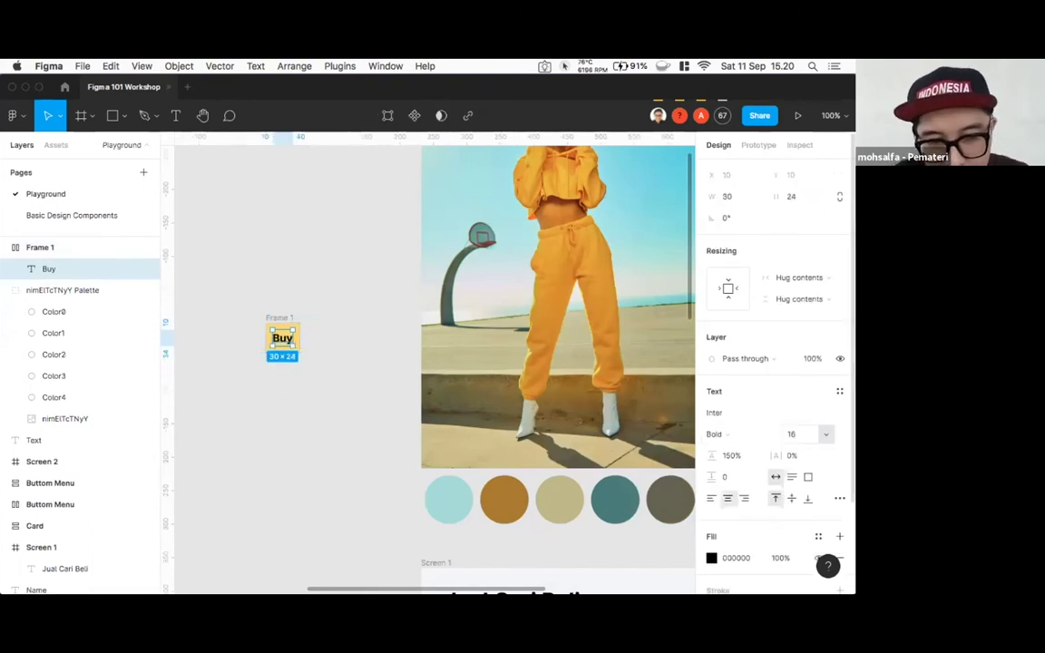
- Round the "Buy" frame's corners with a corner radius of 25
{"action": "left_click", "coordinate": [281, 318]}
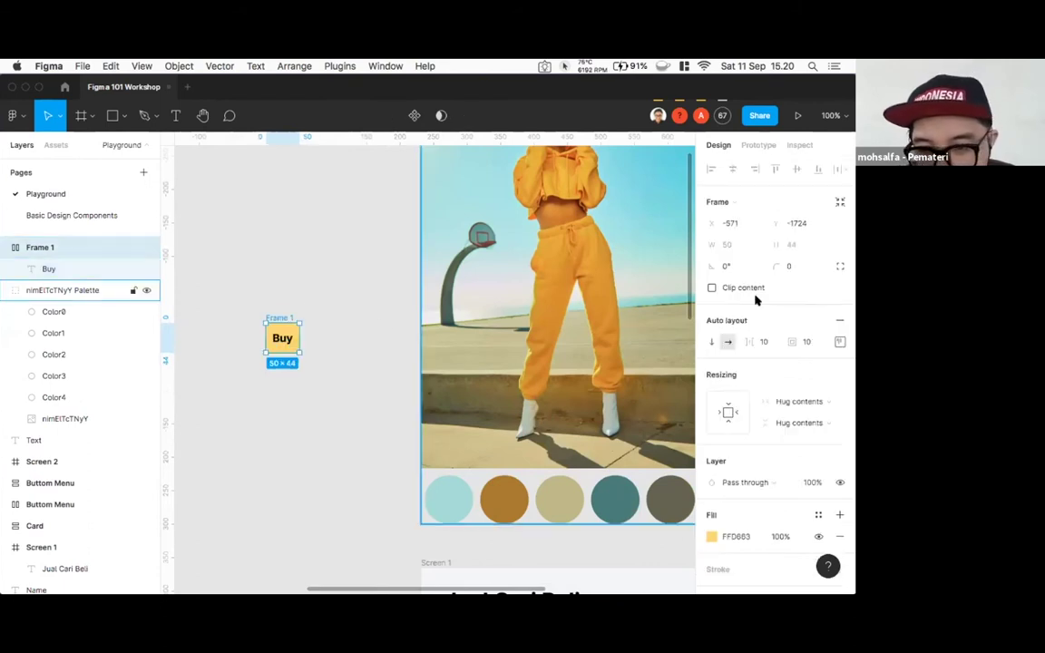
{"action": "left_click", "coordinate": [791, 267]}
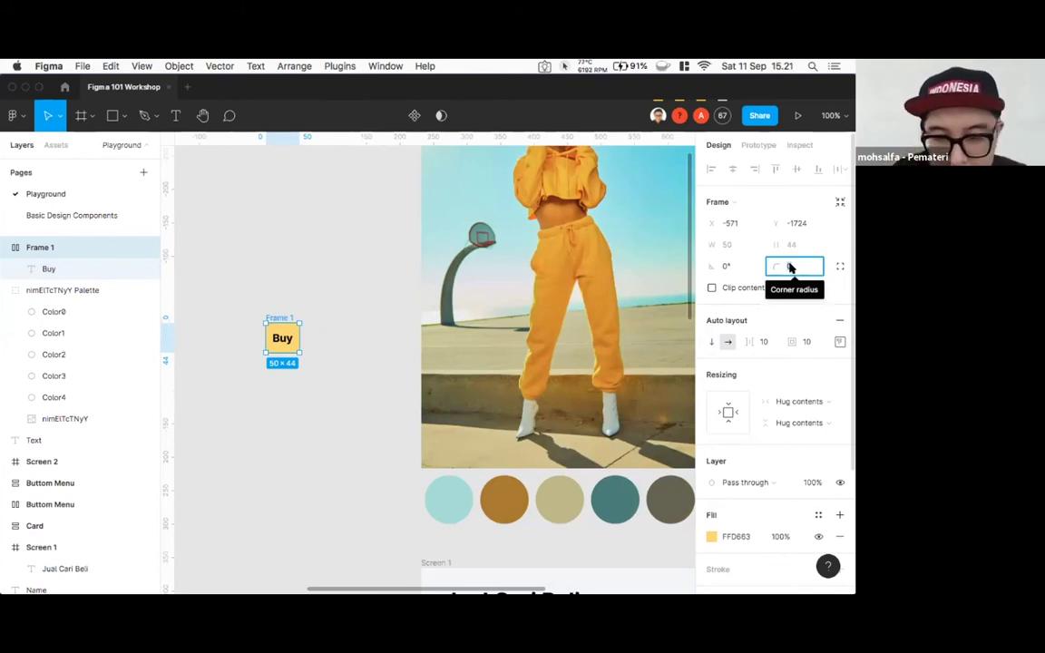
{"action": "type", "text": "25"}
{"action": "key", "text": "Return"}
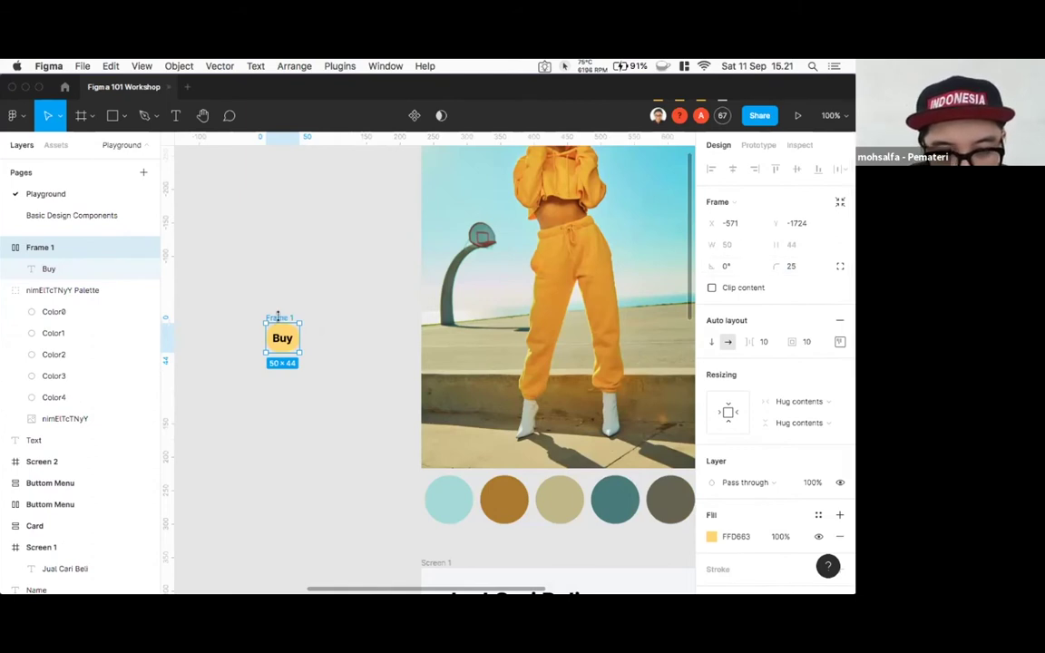
- Widen the "Buy" frame to about 116 and center its auto layout alignment, leaving the frame deselected
{"action": "left_click_drag", "start_coordinate": [323, 340], "coordinate": [343, 340]}
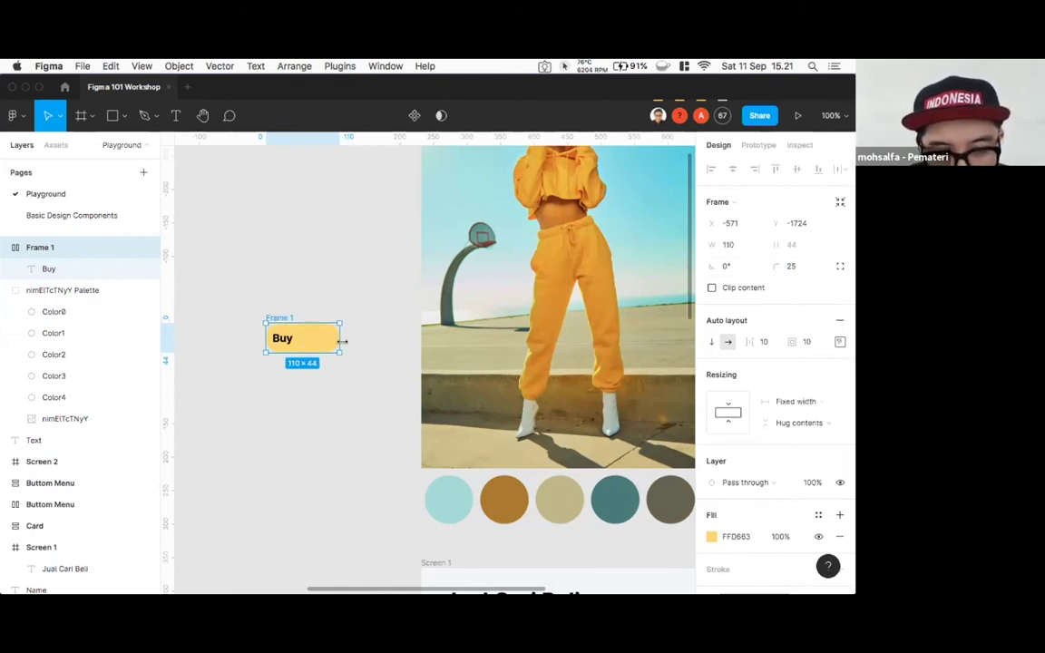
{"action": "double_click", "coordinate": [282, 337]}
{"action": "left_click", "coordinate": [283, 317]}
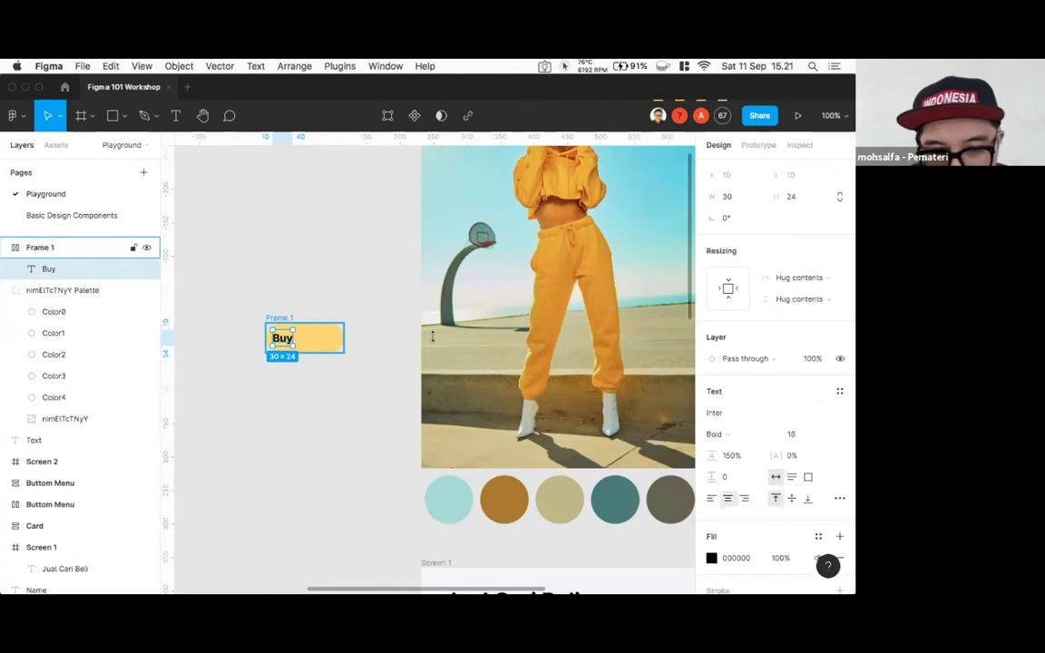
{"action": "left_click", "coordinate": [839, 341]}
{"action": "left_click", "coordinate": [797, 398]}
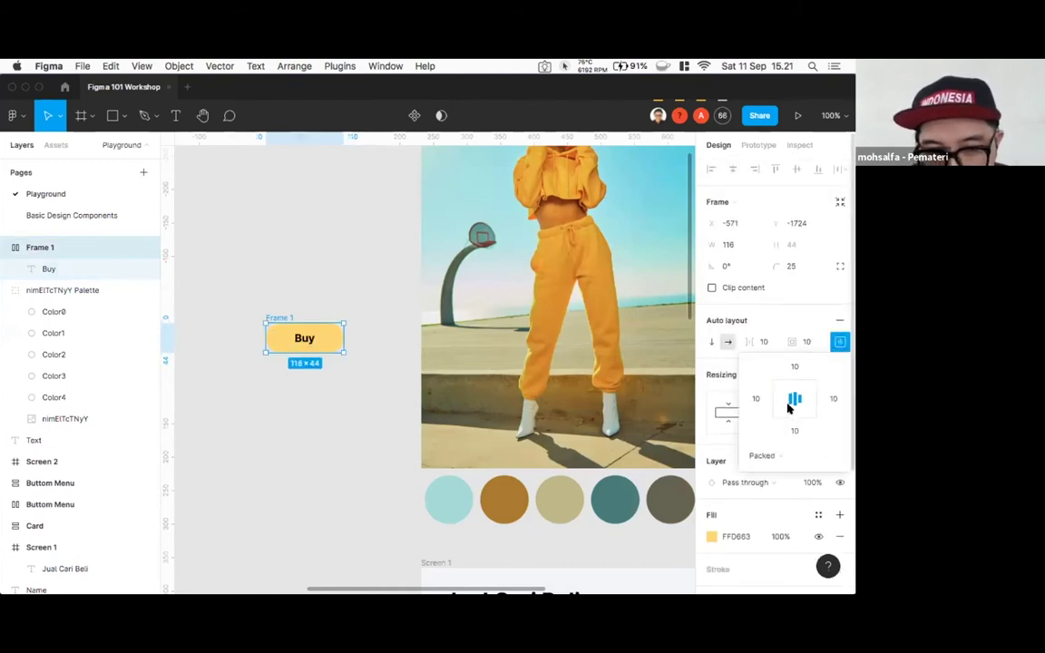
{"action": "left_click", "coordinate": [395, 400]}
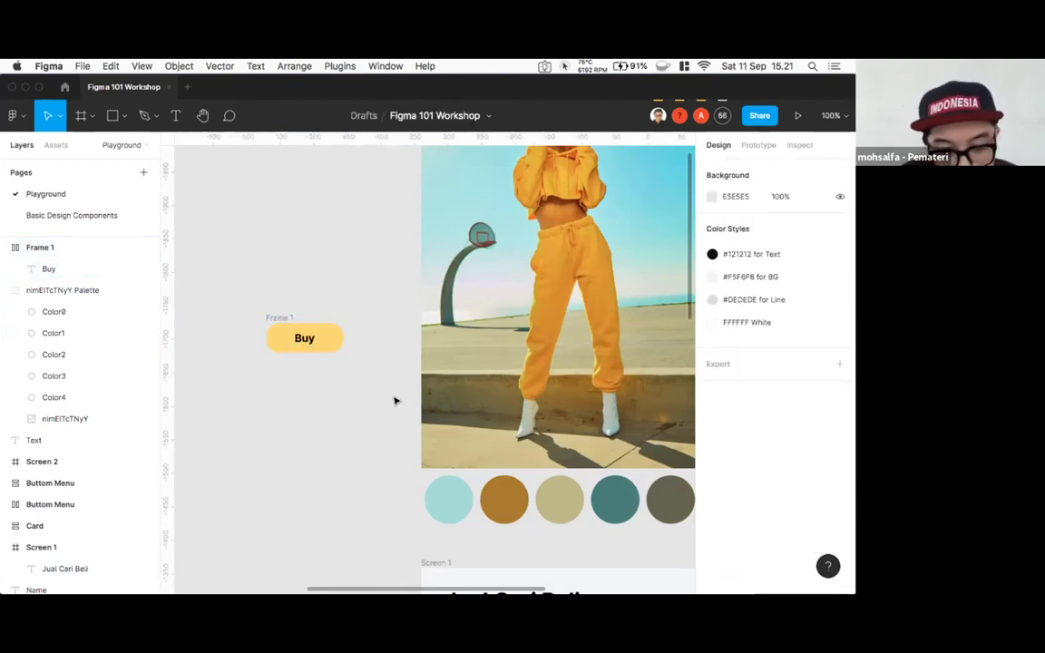
- Move the "Buy" button frame lower on the empty canvas beside the photo, to about X -576, Y -1563
{"action": "scroll", "coordinate": [400, 400], "scroll_direction": "down", "scroll_amount": 2}
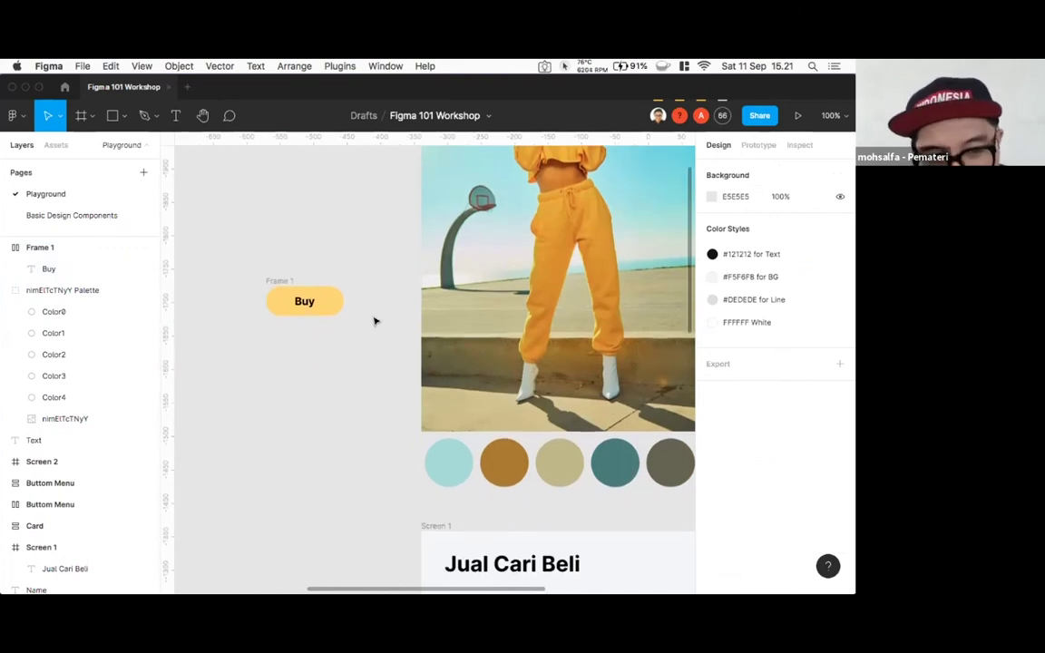
{"action": "scroll", "coordinate": [375, 318], "scroll_direction": "down", "scroll_amount": 2}
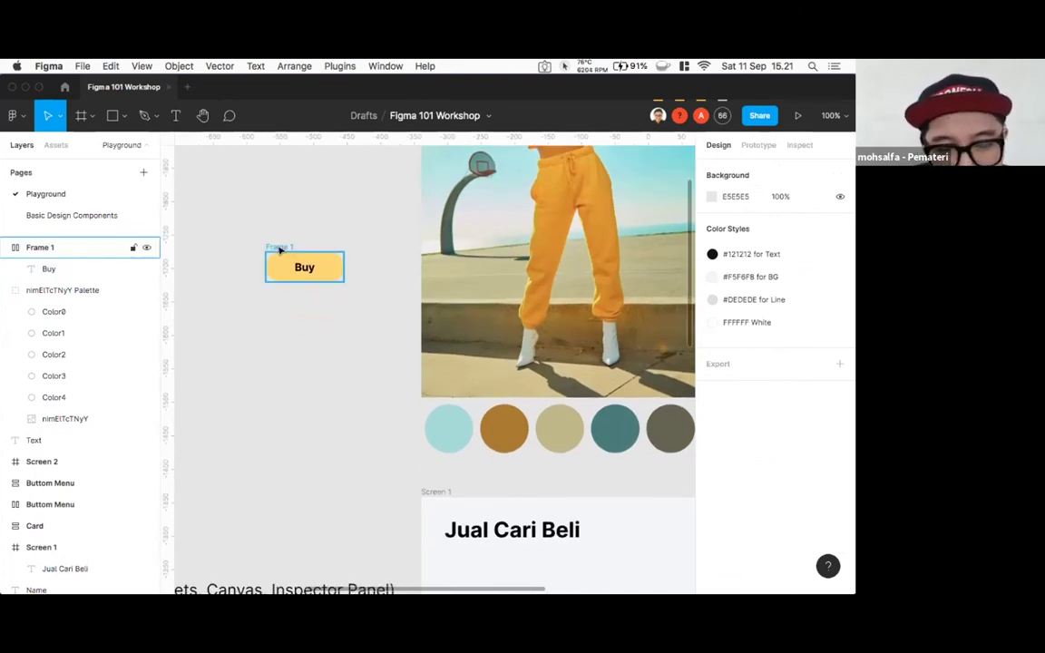
{"action": "left_click_drag", "start_coordinate": [276, 272], "coordinate": [275, 354]}
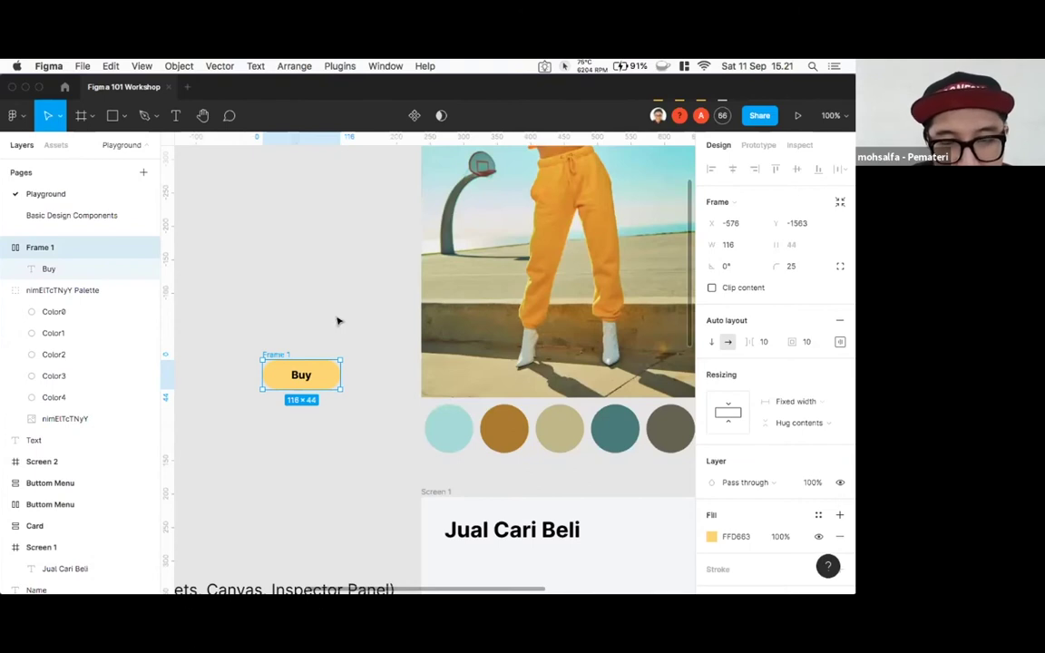
- Turn the yellow Buy button frame into a component and rename it Button
{"action": "left_click_drag", "start_coordinate": [275, 354], "coordinate": [247, 347]}
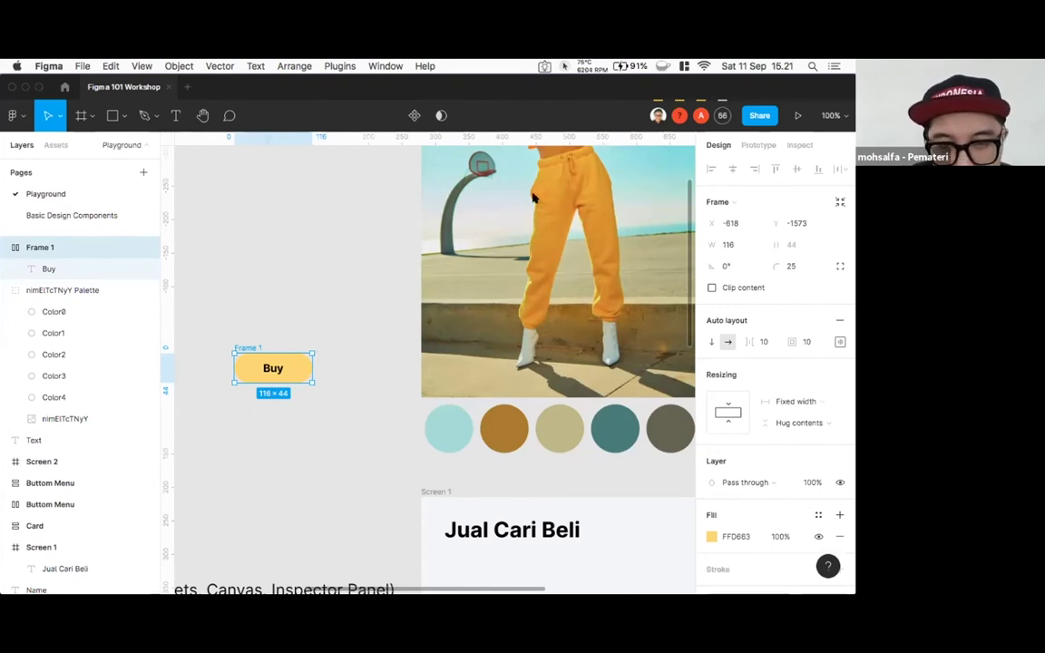
{"action": "left_click", "coordinate": [415, 116]}
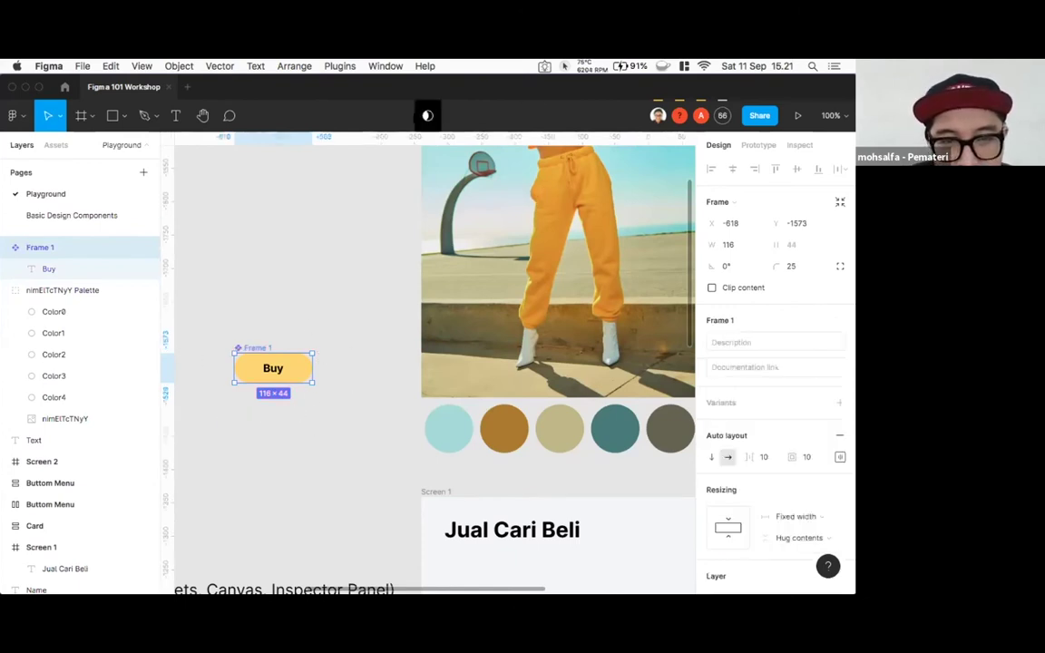
{"action": "double_click", "coordinate": [251, 347]}
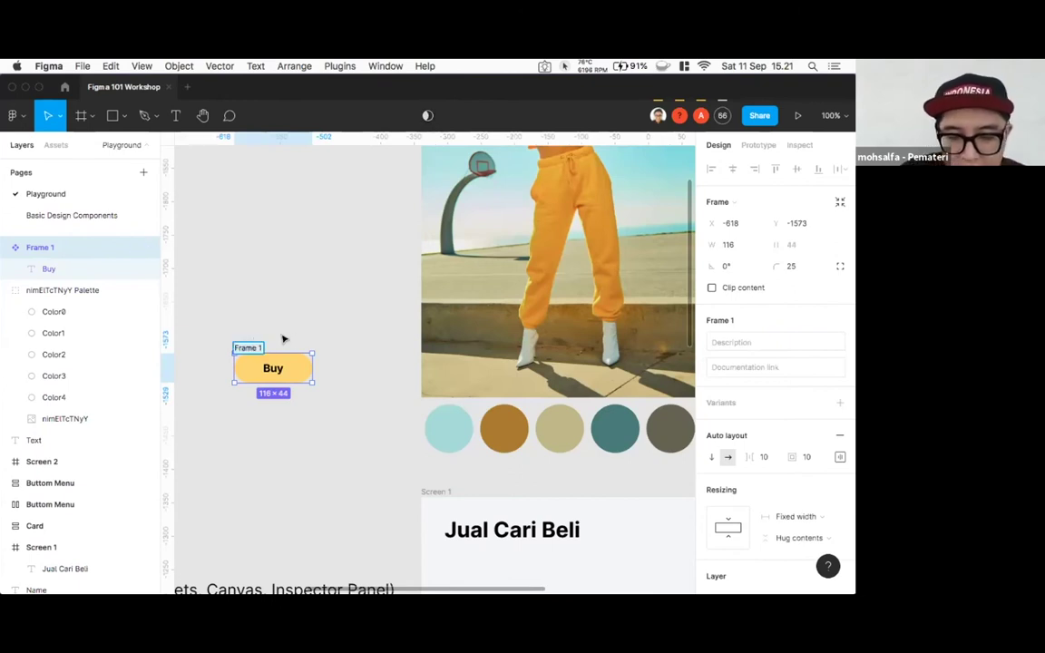
{"action": "type", "text": "Button"}
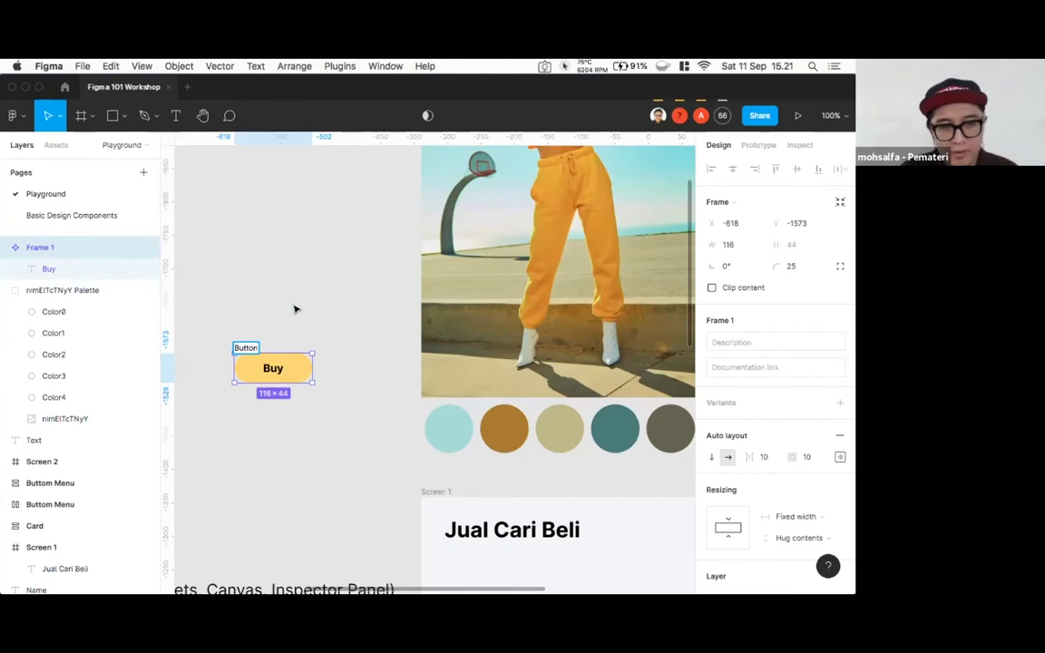
{"action": "left_click", "coordinate": [295, 307]}
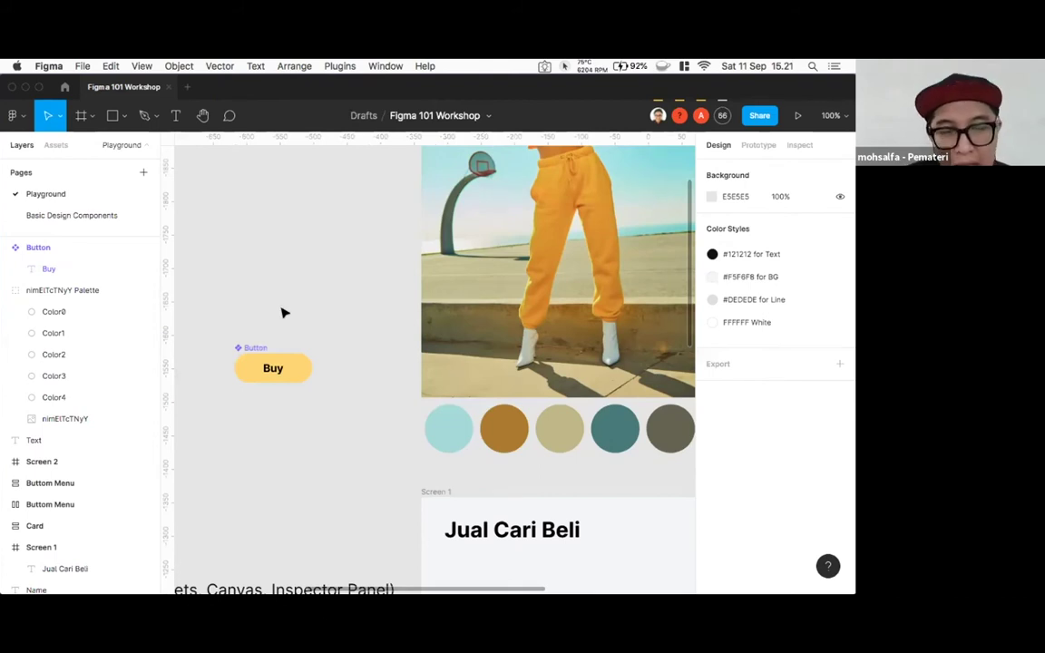
- Duplicate the Button component into four instances stacked in a column between it and the photo
{"action": "left_click_drag", "start_coordinate": [252, 349], "coordinate": [346, 348]}
{"action": "key", "text": "Delete"}
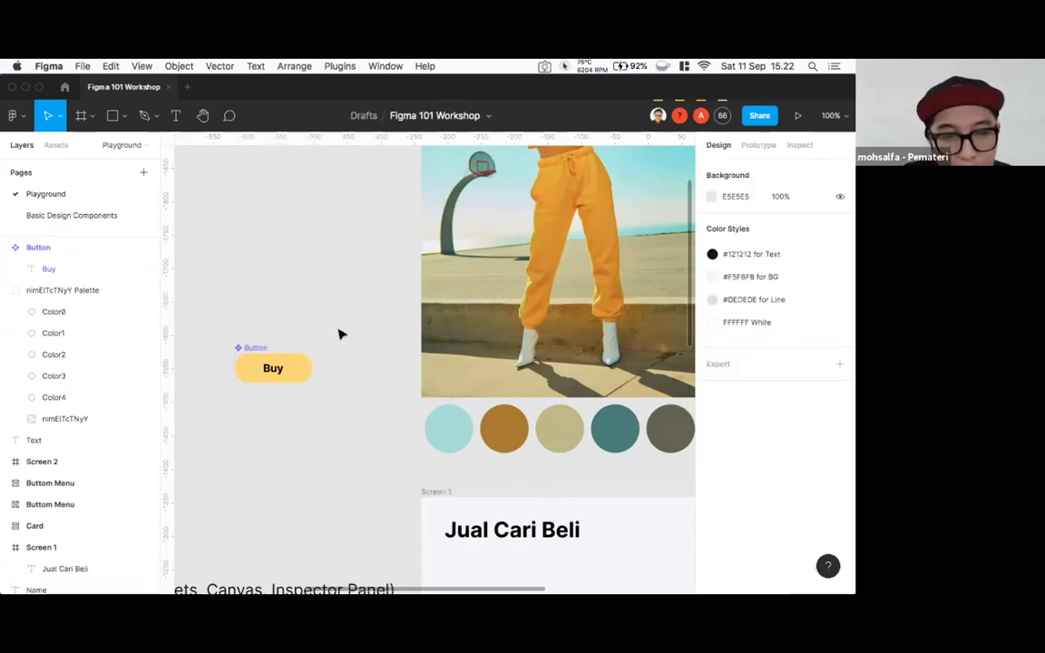
{"action": "left_click", "coordinate": [256, 348]}
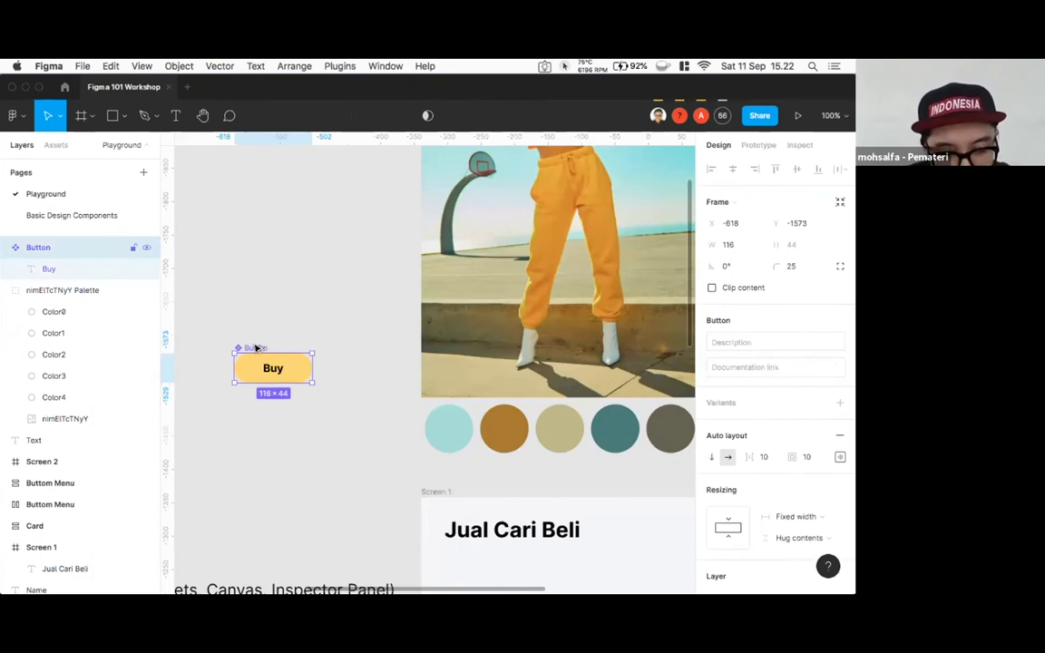
{"action": "left_click_drag", "start_coordinate": [255, 348], "coordinate": [349, 347]}
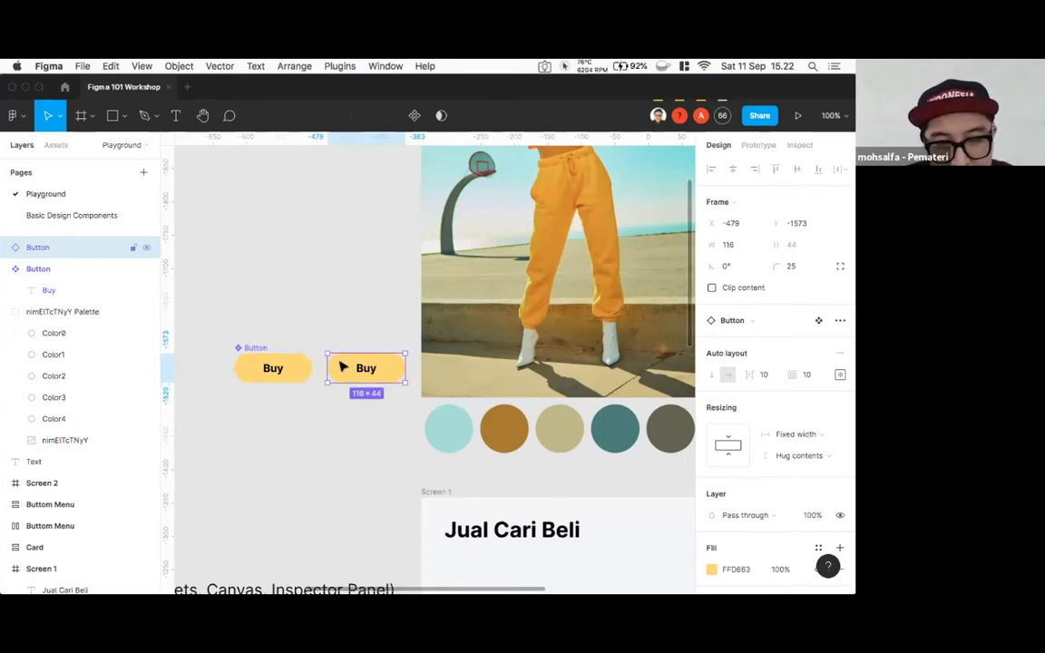
{"action": "left_click_drag", "start_coordinate": [344, 368], "coordinate": [343, 325]}
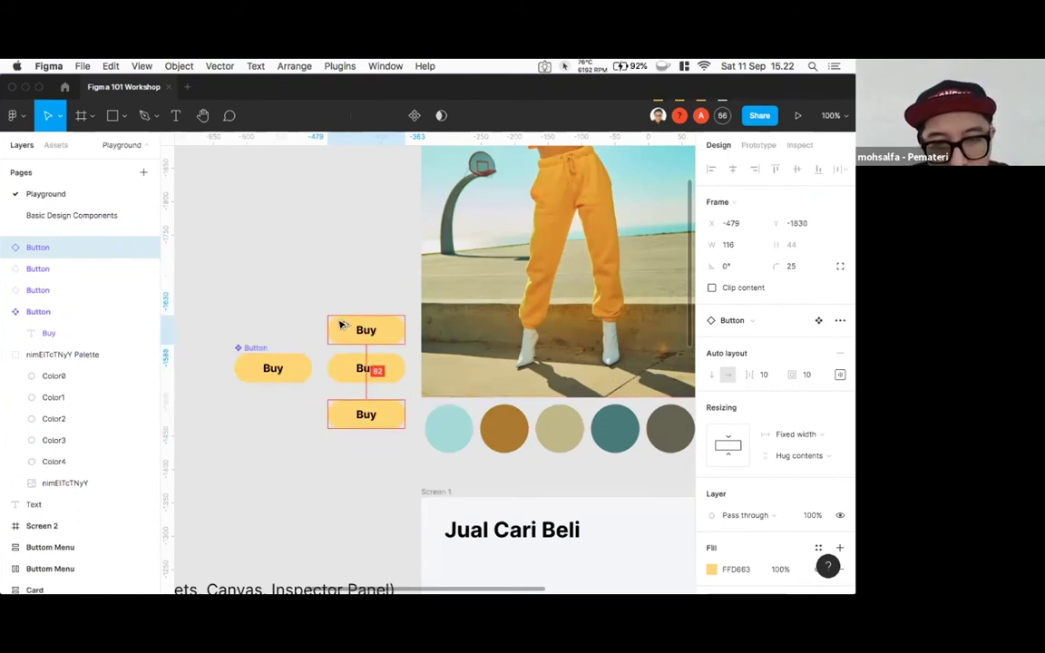
{"action": "key", "text": "super+d"}
{"action": "left_click_drag", "start_coordinate": [348, 270], "coordinate": [349, 283]}
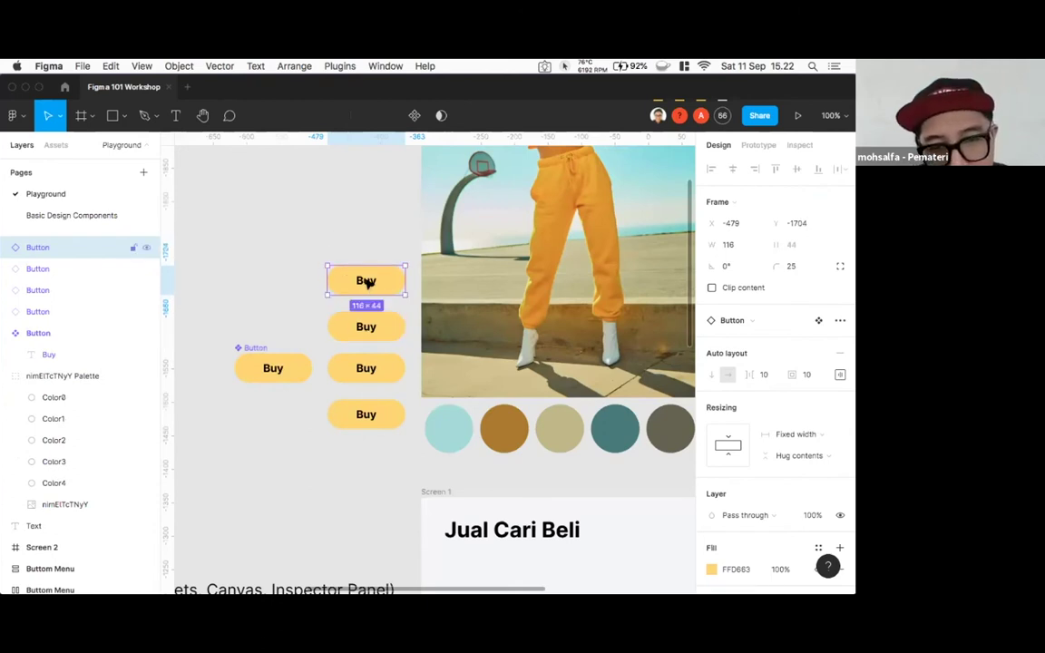
- Relabel three of the button instances Ok, No and Yes, leaving the second one from the top as it is
{"action": "double_click", "coordinate": [367, 283]}
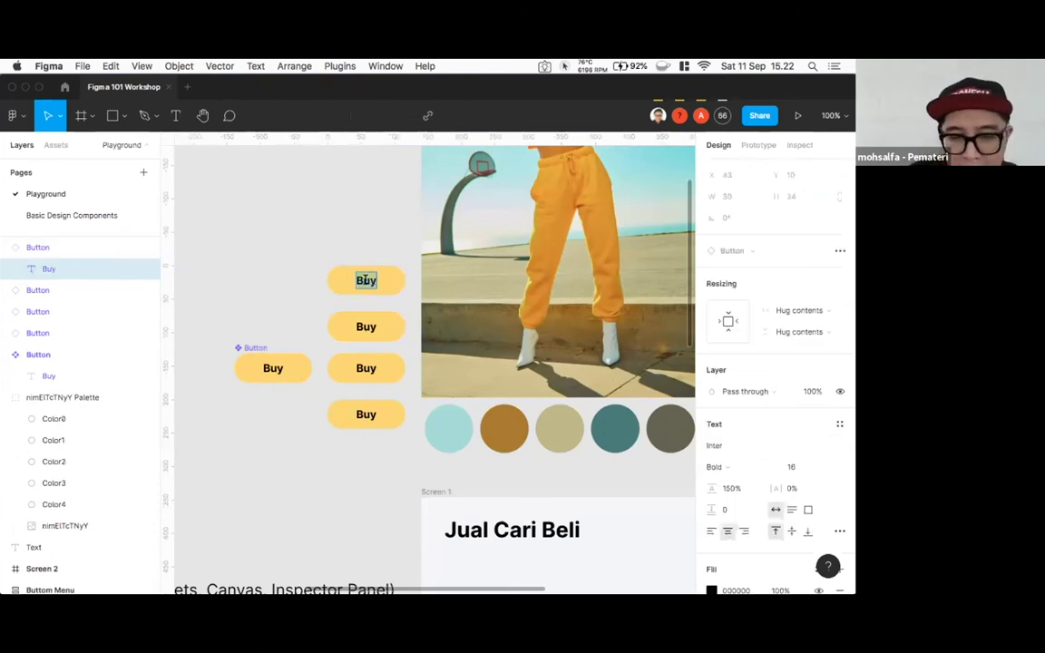
{"action": "type", "text": "Ok"}
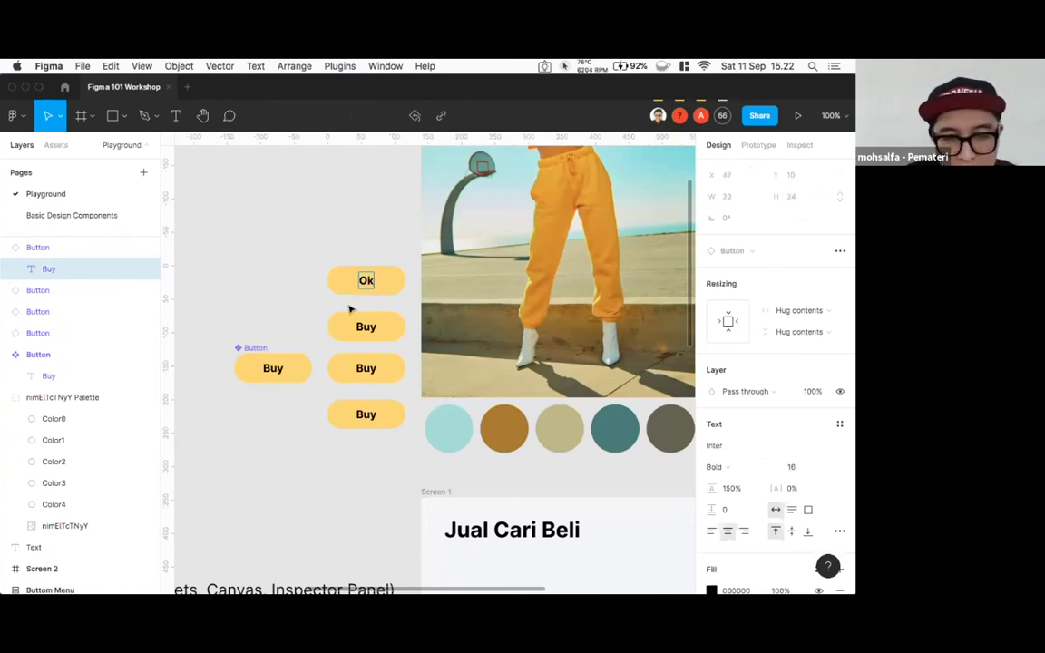
{"action": "double_click", "coordinate": [366, 368]}
{"action": "type", "text": "No"}
{"action": "double_click", "coordinate": [360, 414]}
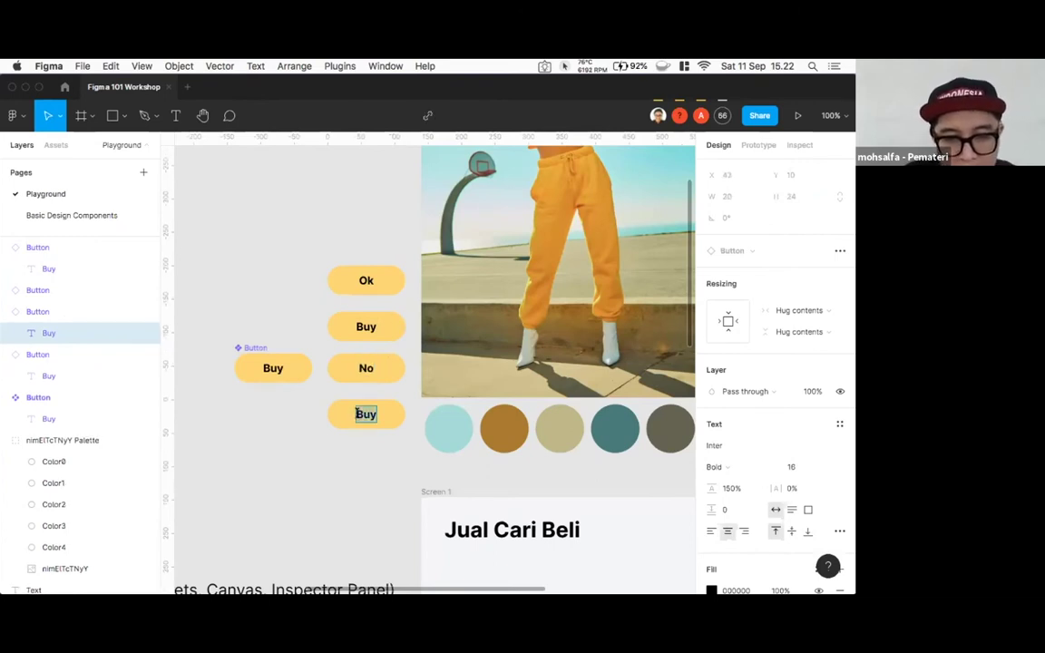
{"action": "type", "text": "Yes"}
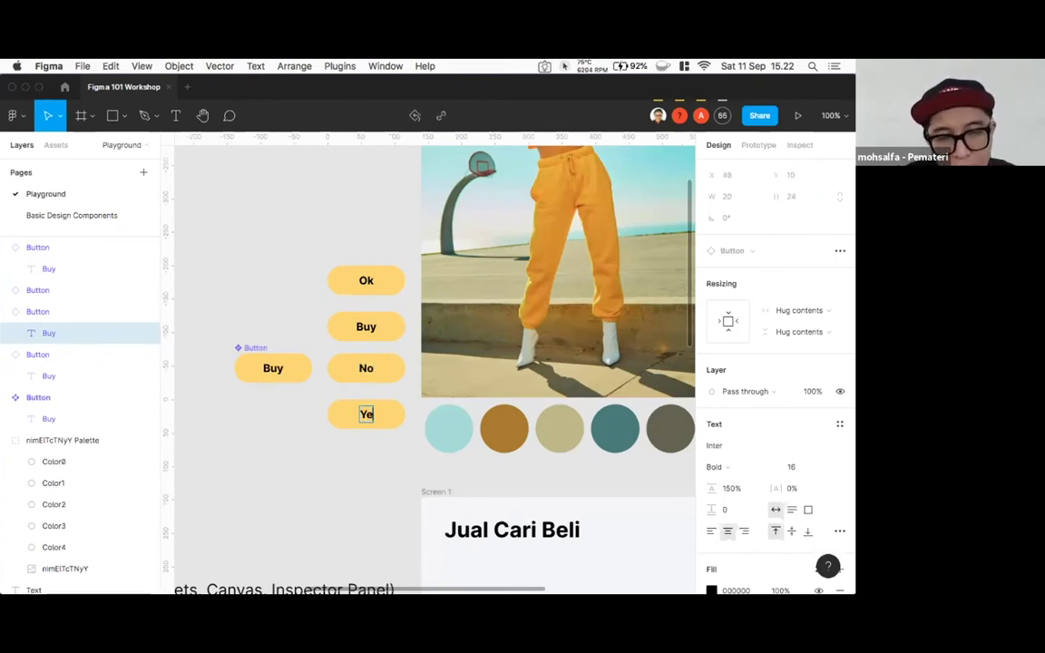
{"action": "key", "text": "Escape"}
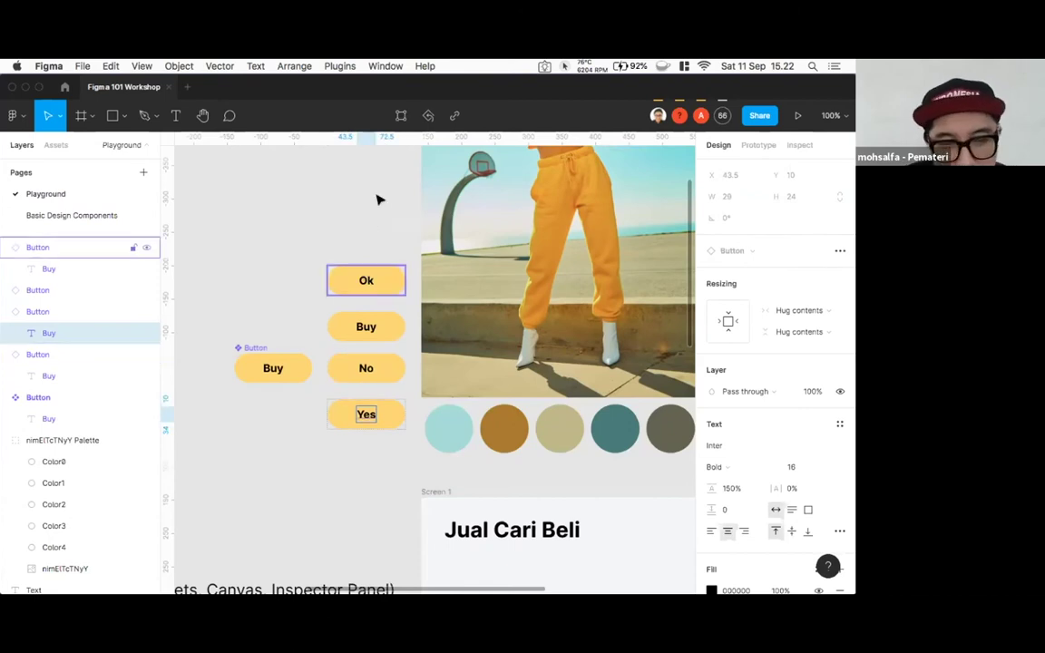
- Change the fill of the main Button component to the deeper yellow FFC317
{"action": "left_click", "coordinate": [253, 347]}
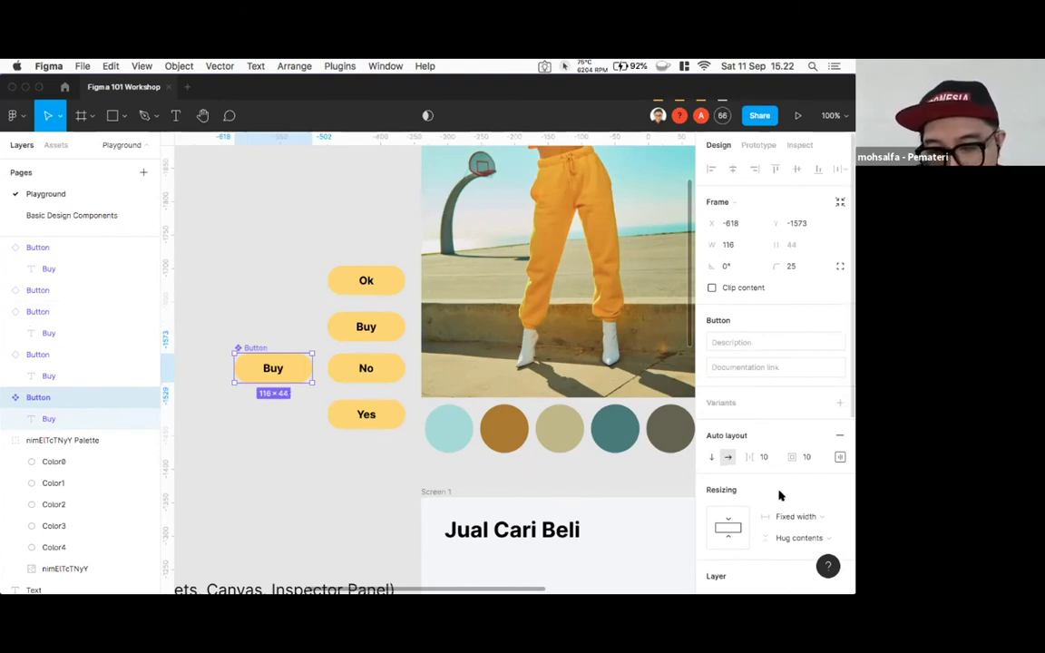
{"action": "scroll", "coordinate": [779, 495], "scroll_direction": "down", "scroll_amount": 6}
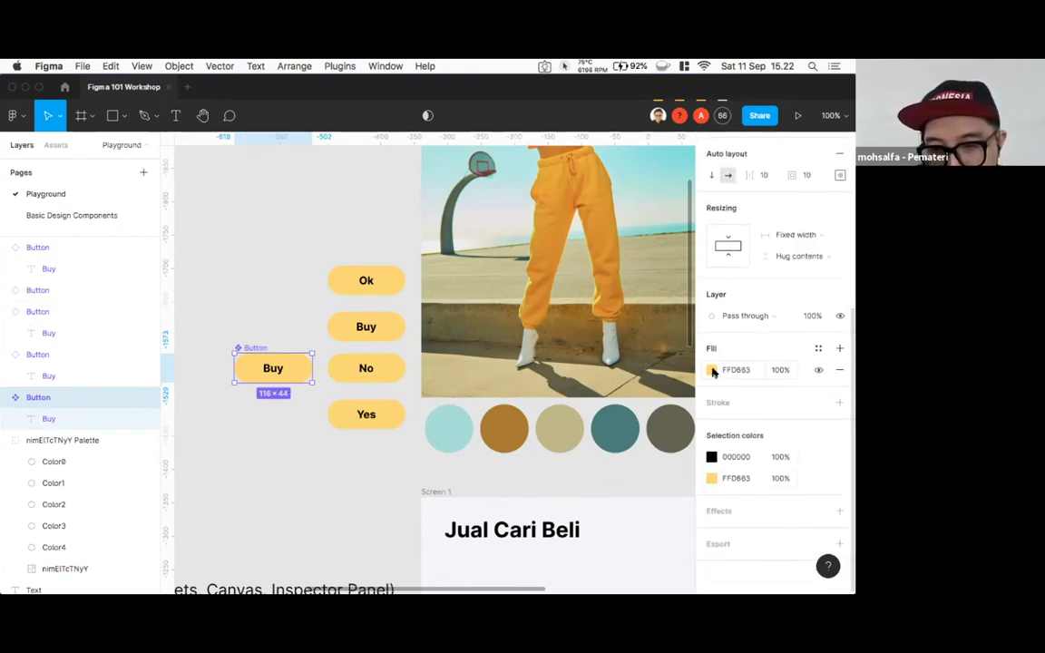
{"action": "left_click", "coordinate": [713, 372]}
{"action": "left_click", "coordinate": [642, 262]}
{"action": "left_click_drag", "start_coordinate": [654, 261], "coordinate": [667, 260]}
{"action": "left_click_drag", "start_coordinate": [634, 315], "coordinate": [685, 233]}
{"action": "left_click_drag", "start_coordinate": [610, 265], "coordinate": [583, 289]}
{"action": "left_click_drag", "start_coordinate": [566, 328], "coordinate": [382, 322]}
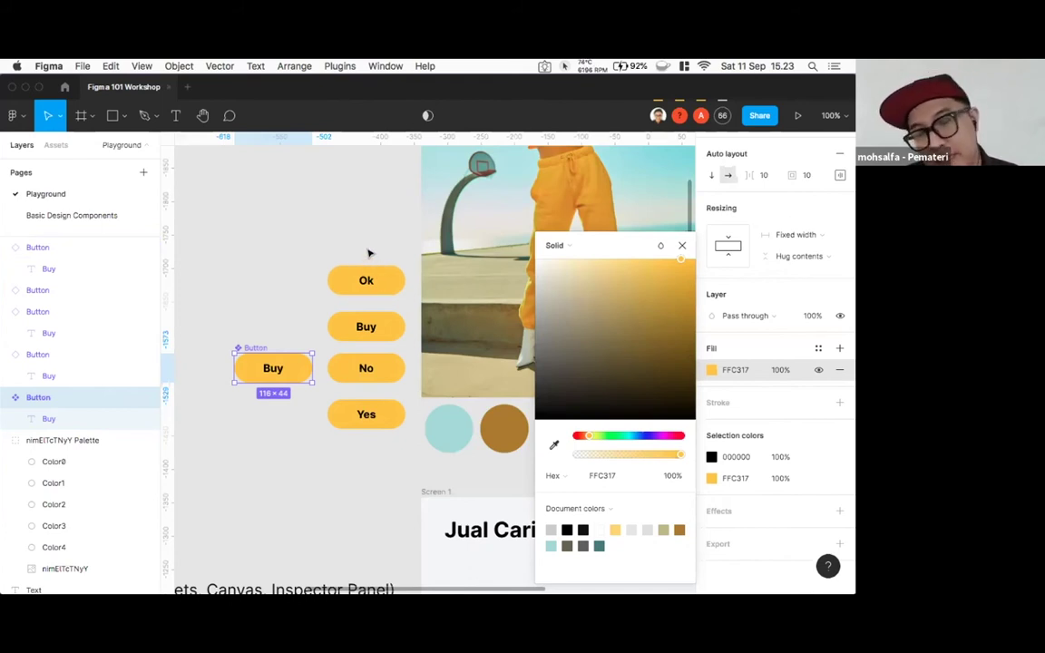
{"action": "left_click", "coordinate": [678, 244]}
{"action": "left_click", "coordinate": [405, 216]}
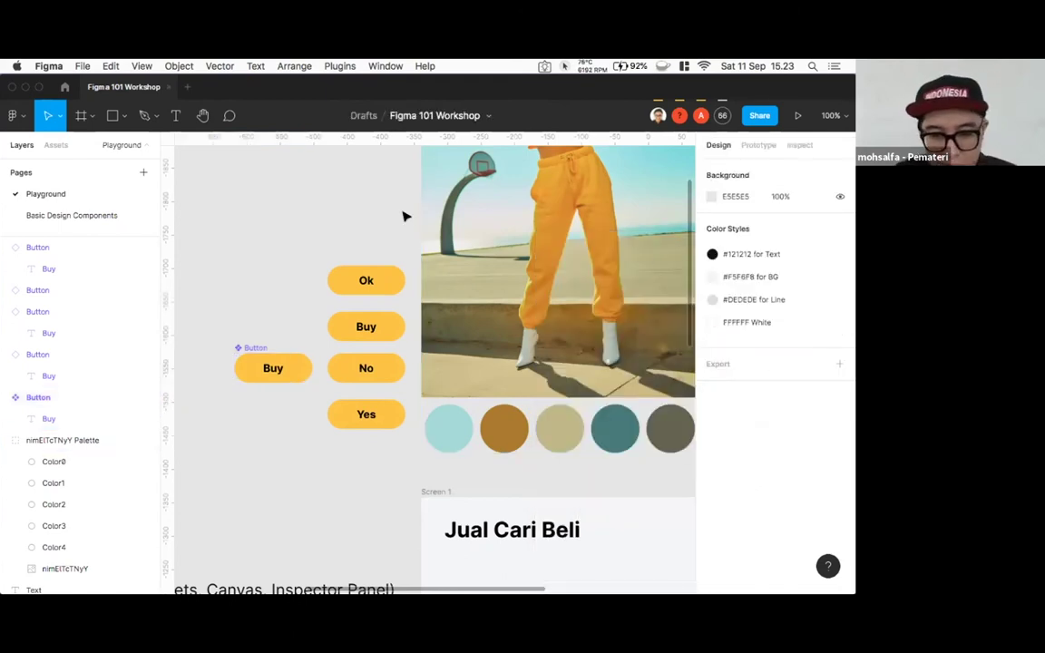
- Move the Button component into Screen 1 and on to the lower part of Screen 2, resizing it to about 239 by 48
{"action": "key", "text": "super+minus"}
{"action": "left_click_drag", "start_coordinate": [303, 275], "coordinate": [227, 194]}
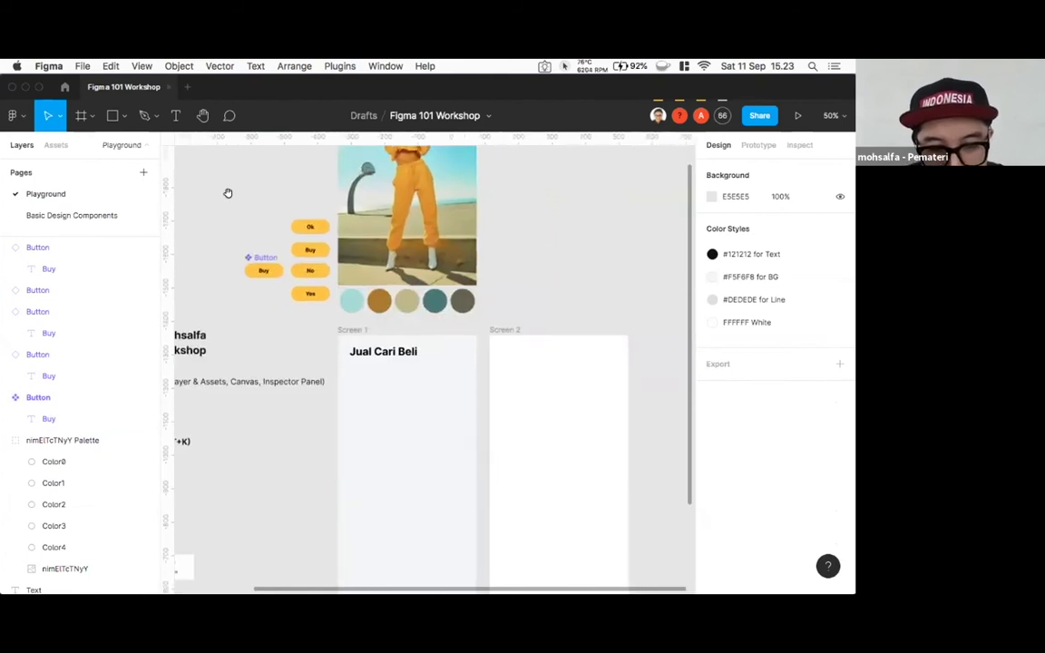
{"action": "left_click_drag", "start_coordinate": [264, 269], "coordinate": [401, 464]}
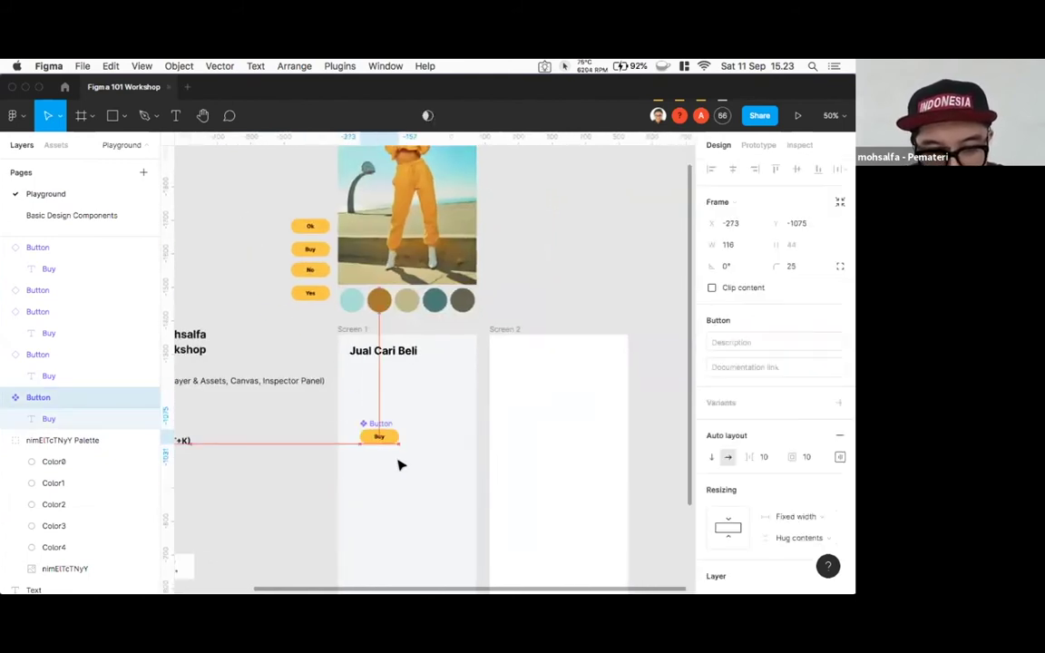
{"action": "scroll", "coordinate": [367, 349], "scroll_direction": "down", "scroll_amount": 5}
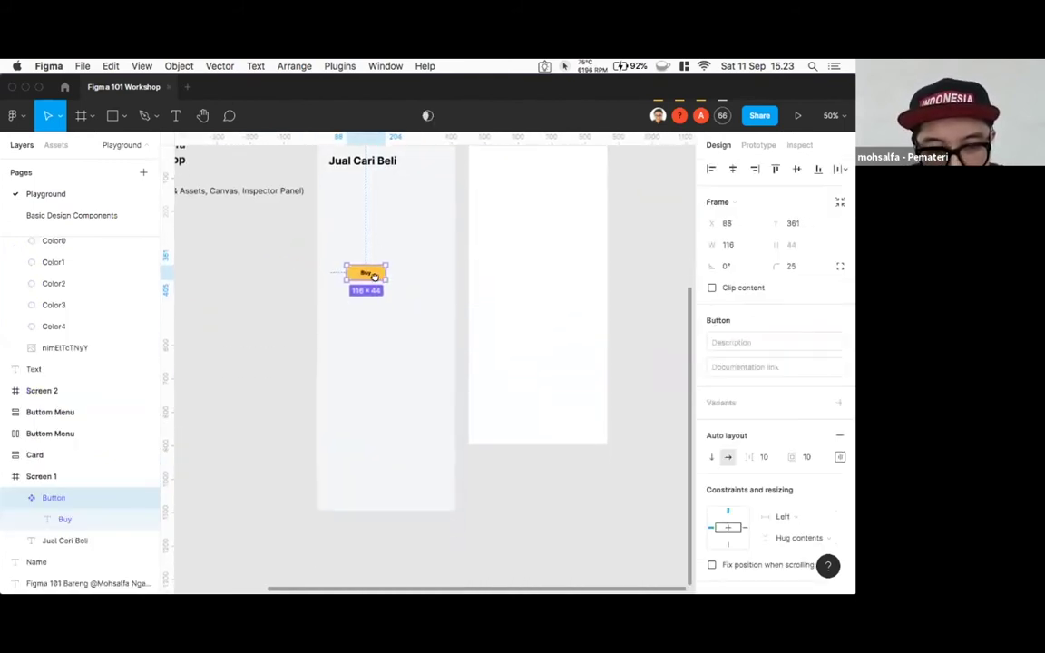
{"action": "scroll", "coordinate": [374, 275], "scroll_direction": "up", "scroll_amount": 2}
{"action": "left_click_drag", "start_coordinate": [364, 324], "coordinate": [536, 443]}
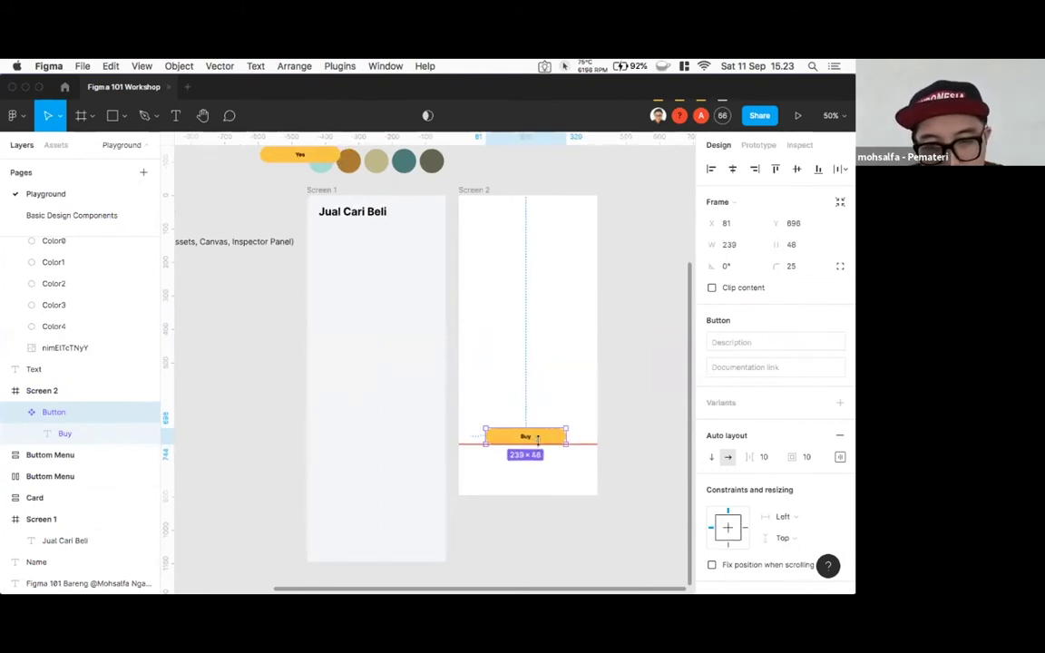
{"action": "left_click", "coordinate": [646, 438]}
- Move the Button component out of Screen 2 to empty canvas above the workshop notes at about 185 by 39, and place the Ok instance above Screen 2
{"action": "scroll", "coordinate": [654, 450], "scroll_direction": "up", "scroll_amount": 3}
{"action": "left_click_drag", "start_coordinate": [590, 528], "coordinate": [211, 179]}
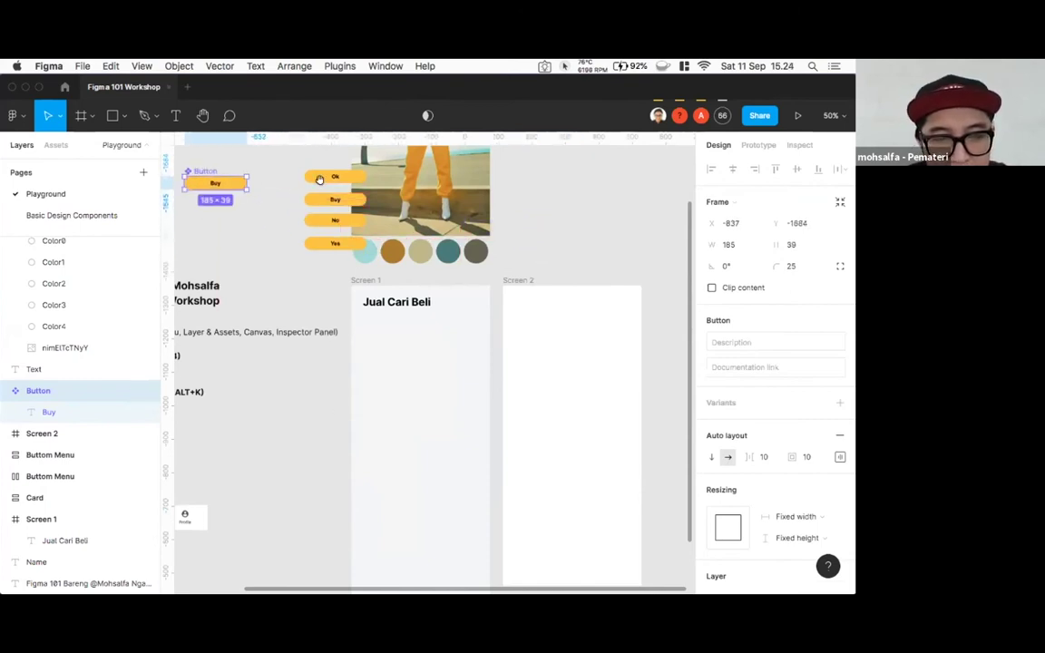
{"action": "left_click_drag", "start_coordinate": [335, 176], "coordinate": [205, 169]}
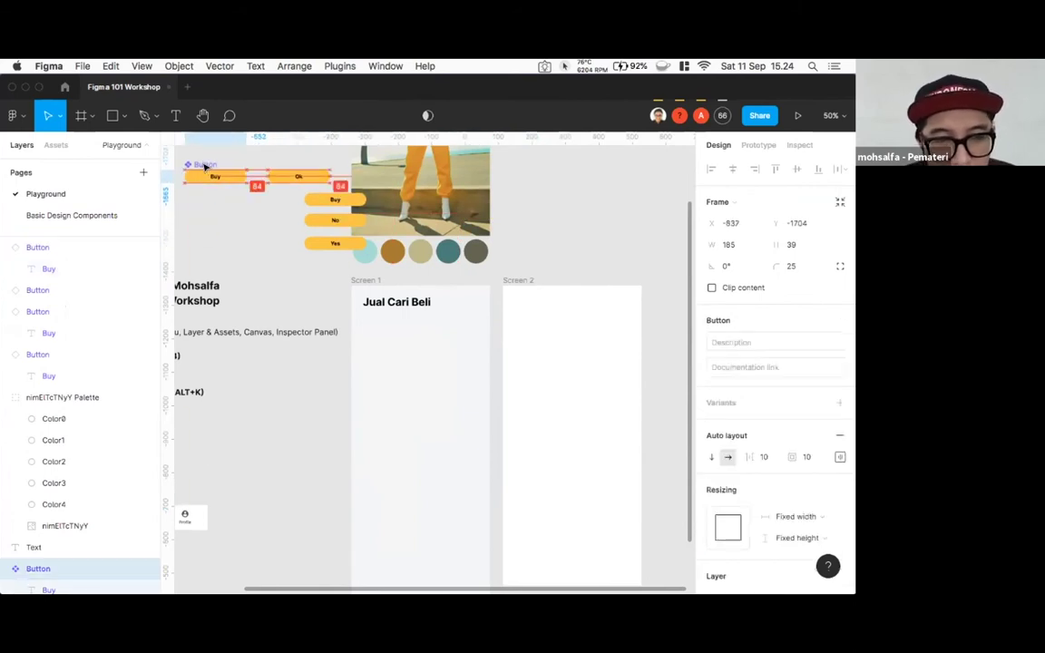
{"action": "left_click", "coordinate": [313, 177]}
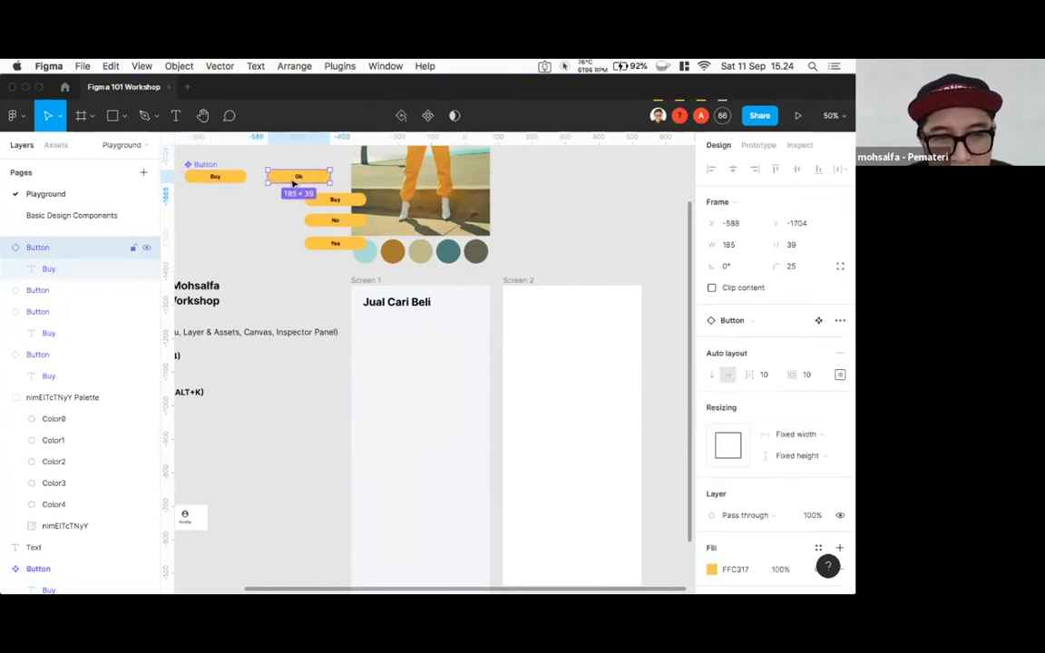
{"action": "left_click_drag", "start_coordinate": [289, 178], "coordinate": [550, 231]}
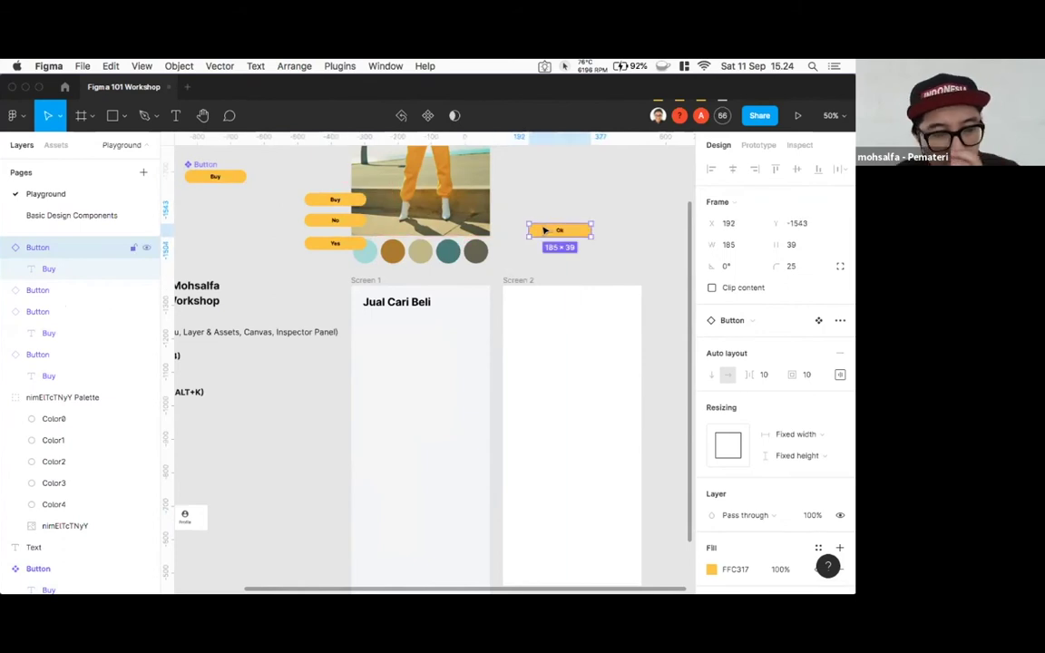
{"action": "scroll", "coordinate": [400, 353], "scroll_direction": "down", "scroll_amount": 5}
{"action": "scroll", "coordinate": [400, 354], "scroll_direction": "left", "scroll_amount": 5}
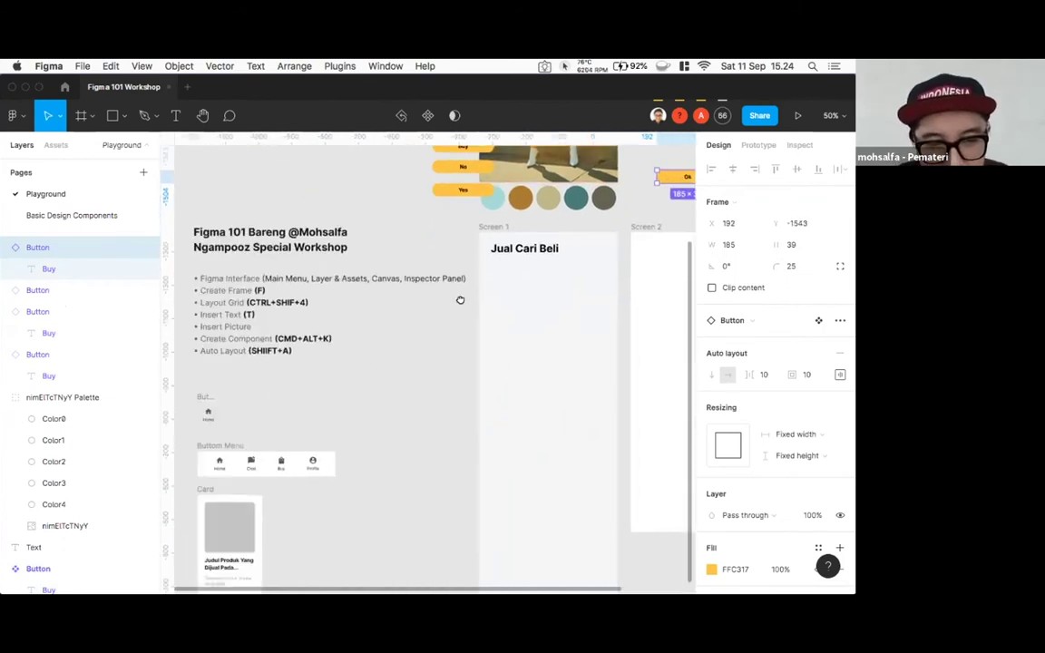
{"action": "left_click_drag", "start_coordinate": [321, 374], "coordinate": [320, 375]}
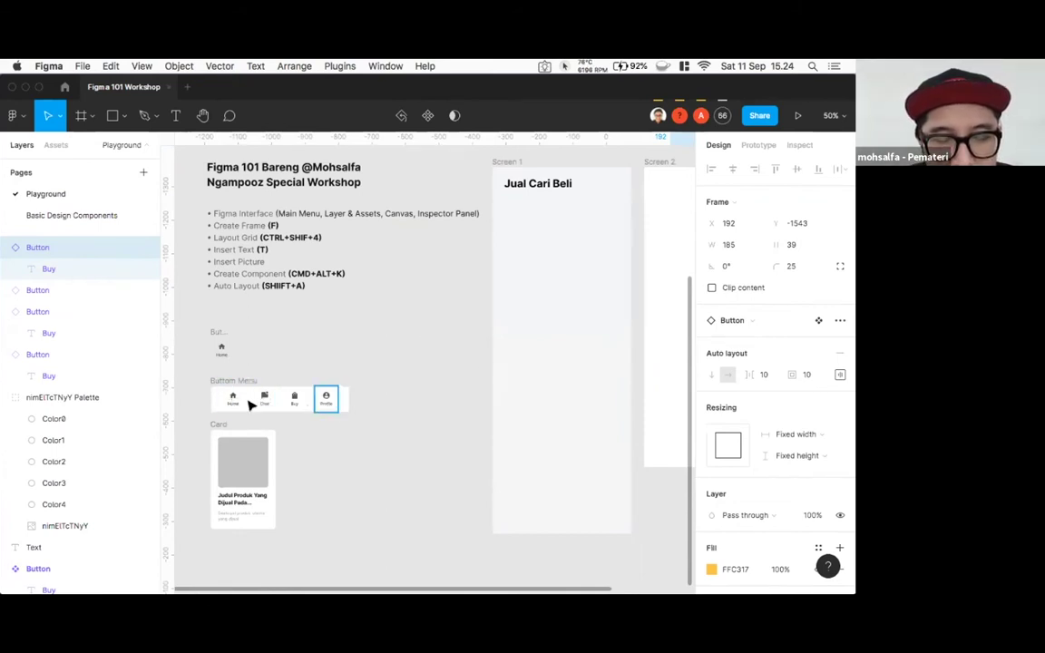
{"action": "left_click", "coordinate": [13, 115]}
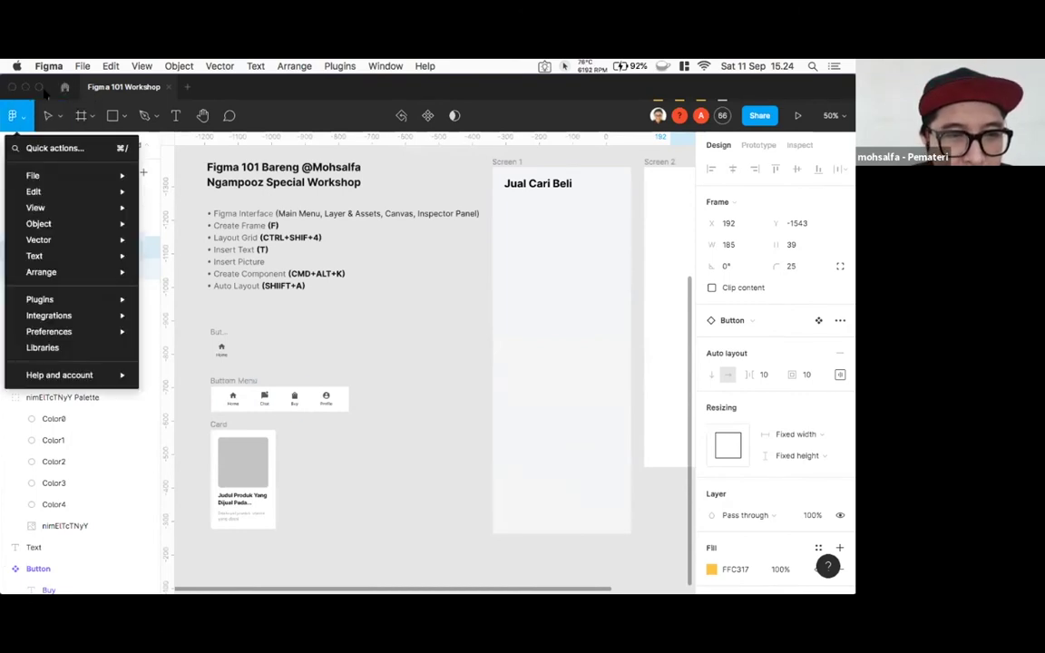
- Go to the Figma Community from the home page and search it for "material icon"
{"action": "left_click", "coordinate": [65, 87]}
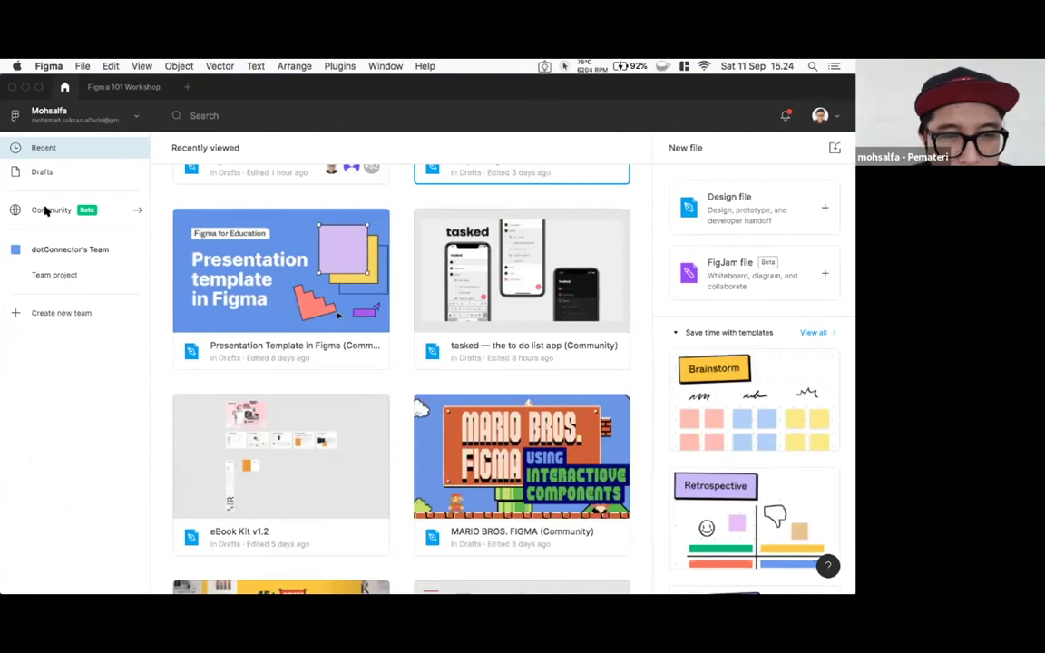
{"action": "left_click", "coordinate": [51, 212]}
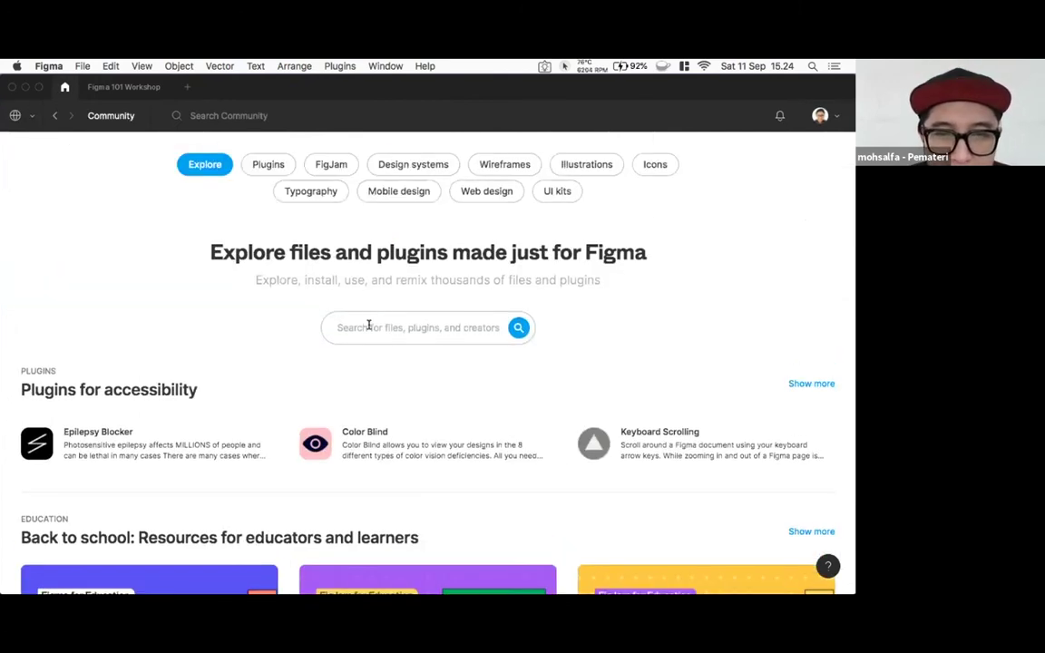
{"action": "type", "text": "ma"}
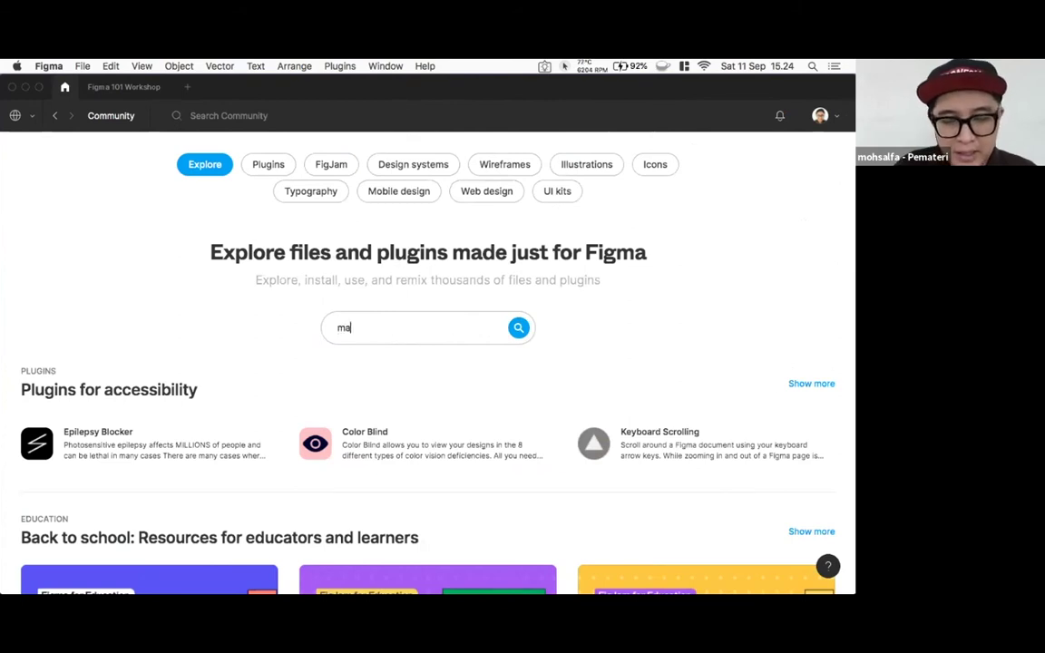
{"action": "type", "text": "terial"}
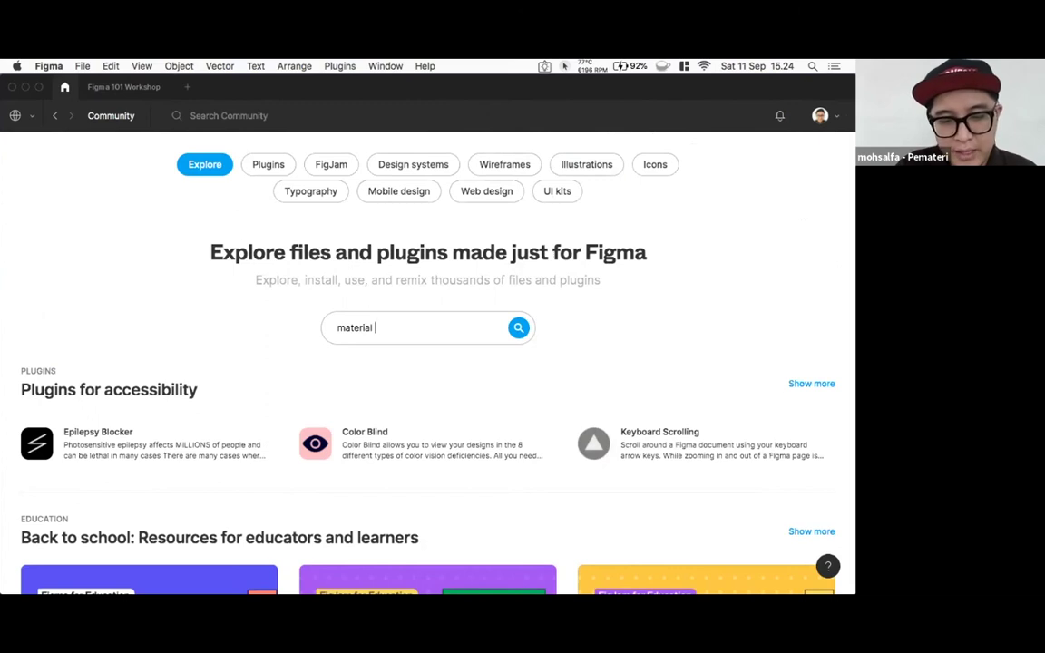
{"action": "type", "text": " icon"}
{"action": "key", "text": "Return"}
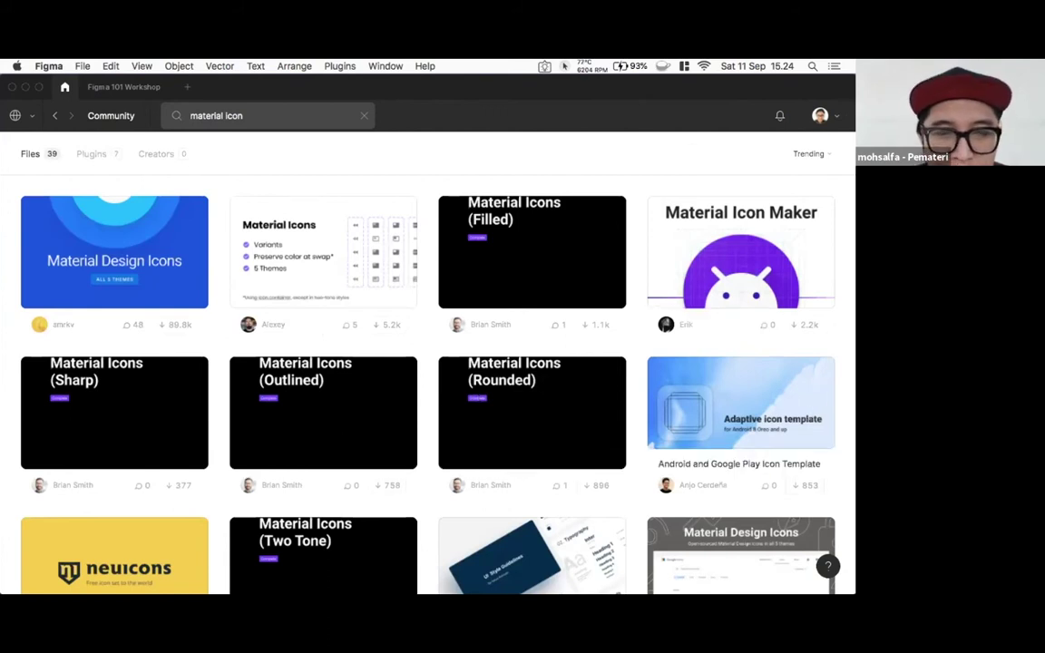
- View the Material Design Icons community file and return to the Basic Design Components page of the Figma 101 Workshop file
{"action": "left_click", "coordinate": [119, 248]}
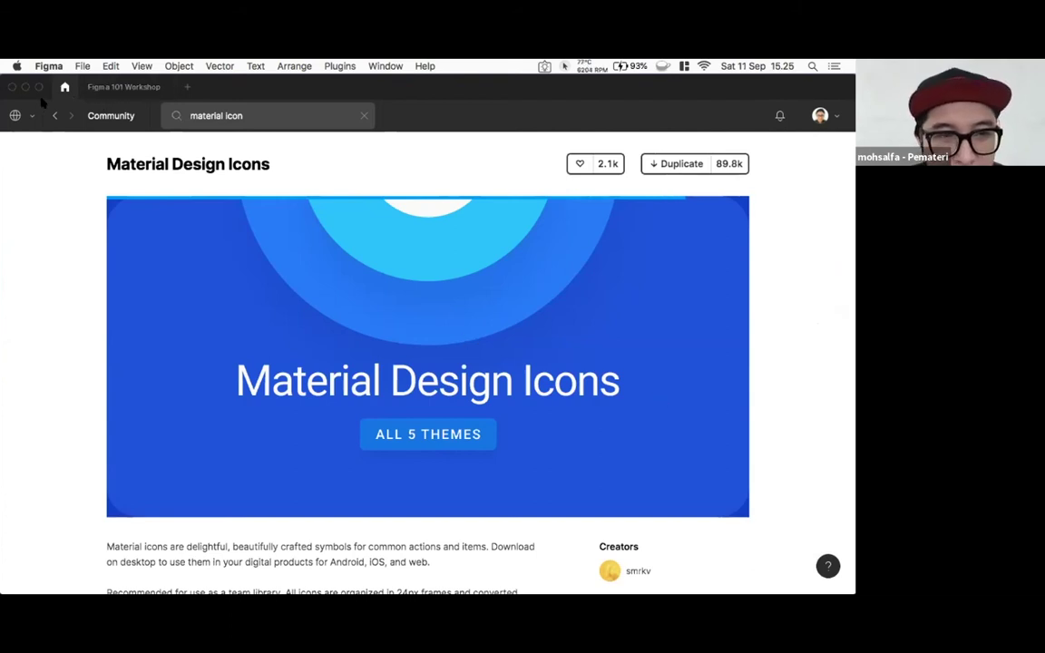
{"action": "left_click", "coordinate": [105, 87]}
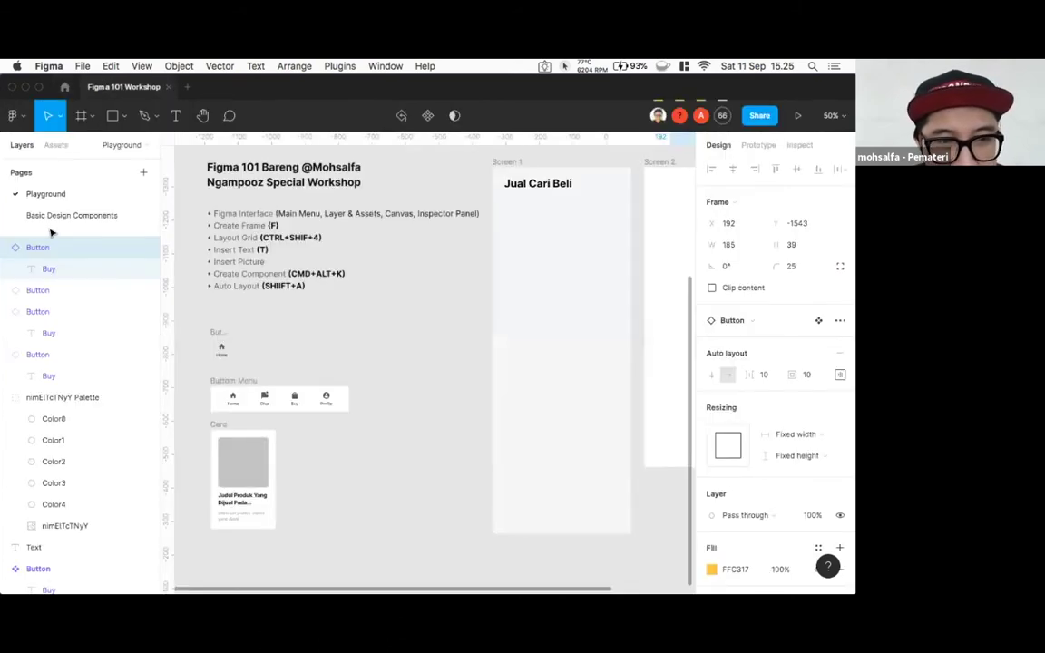
{"action": "left_click", "coordinate": [47, 215]}
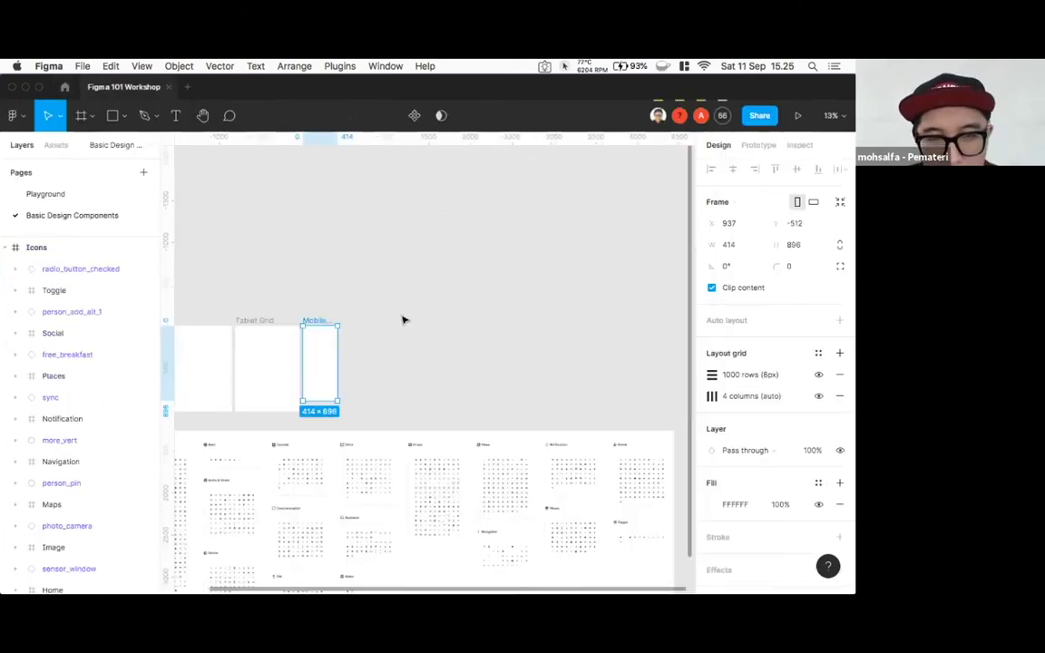
- Examine the icon categories in the Icons frame, including Communication, Hardware, Editor and Image
{"action": "left_click_drag", "start_coordinate": [376, 376], "coordinate": [475, 233]}
{"action": "scroll", "coordinate": [476, 235], "scroll_direction": "up", "scroll_amount": 3}
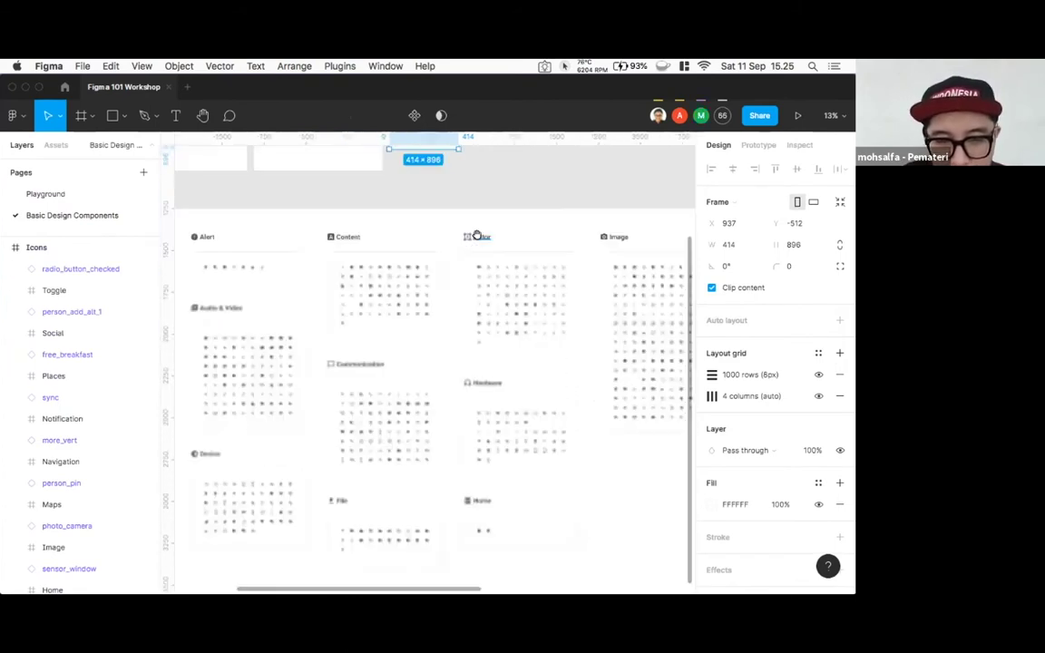
{"action": "scroll", "coordinate": [476, 235], "scroll_direction": "up", "scroll_amount": 5}
{"action": "left_click_drag", "start_coordinate": [450, 242], "coordinate": [369, 287]}
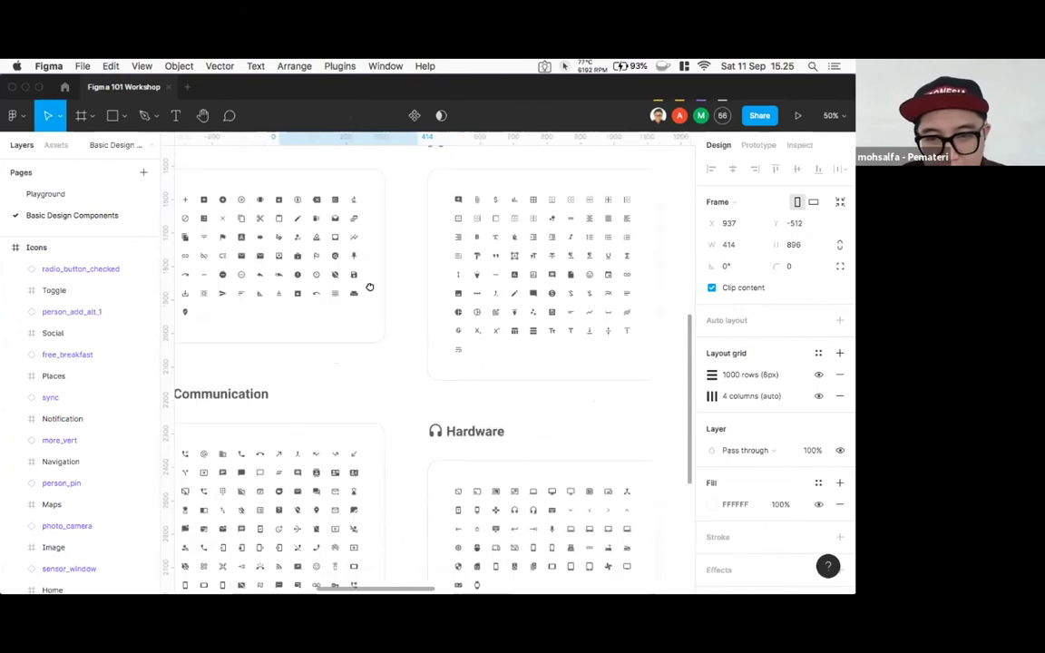
{"action": "scroll", "coordinate": [367, 309], "scroll_direction": "right", "scroll_amount": 3}
{"action": "scroll", "coordinate": [366, 309], "scroll_direction": "up", "scroll_amount": 2}
{"action": "scroll", "coordinate": [376, 268], "scroll_direction": "right", "scroll_amount": 2}
{"action": "scroll", "coordinate": [377, 268], "scroll_direction": "up", "scroll_amount": 1}
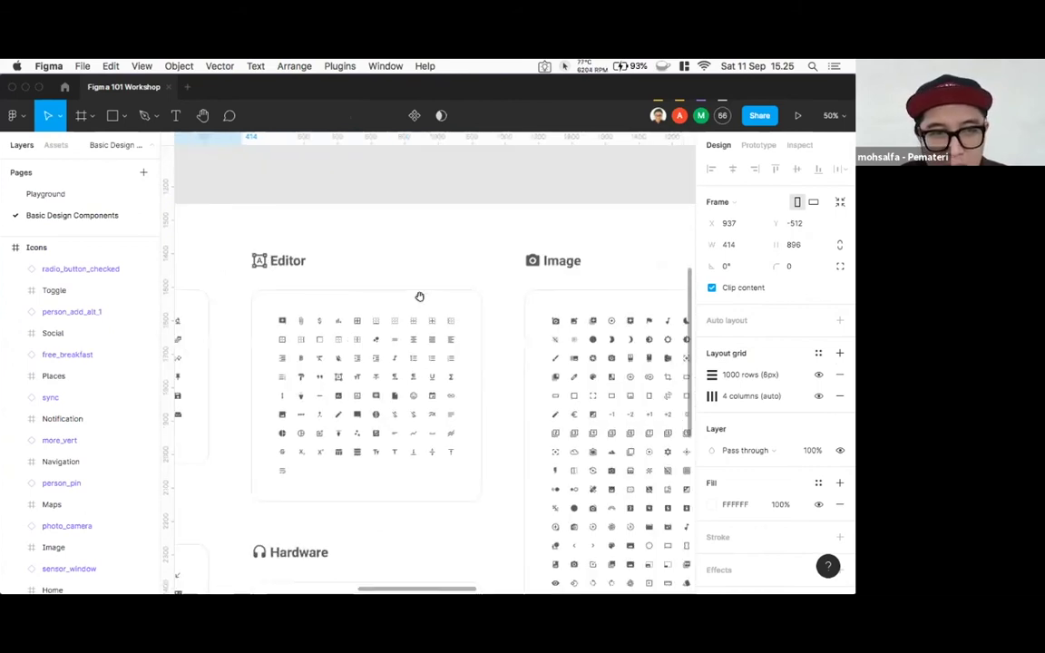
- Return to the Playground page and examine the single Home item and the four-item bottom menu below the workshop notes
{"action": "left_click", "coordinate": [96, 189]}
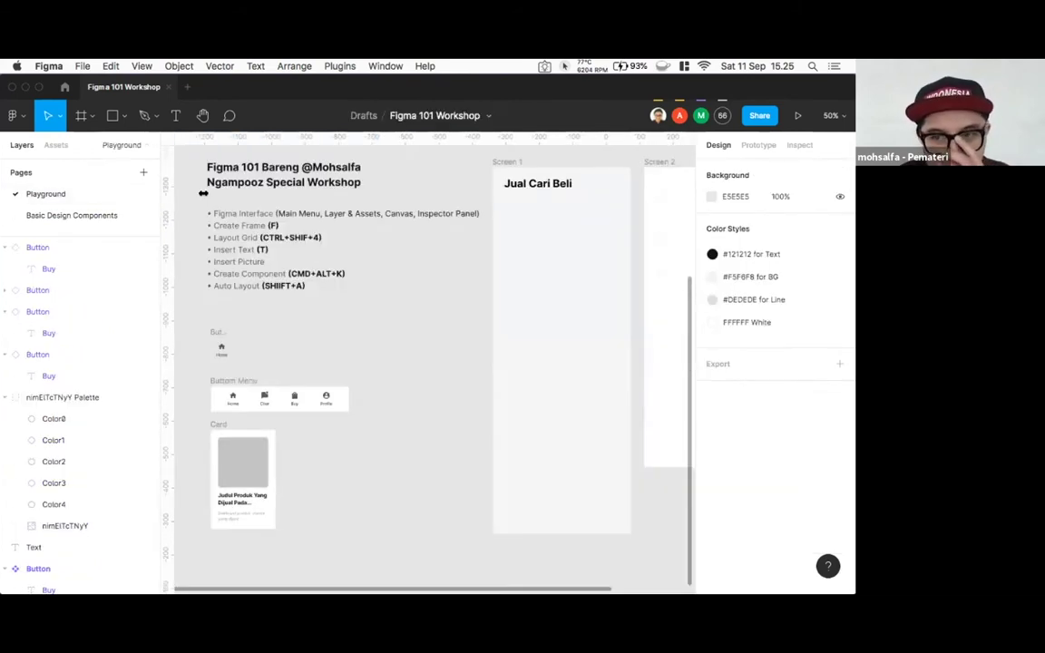
{"action": "scroll", "coordinate": [327, 352], "scroll_direction": "right", "scroll_amount": 2}
{"action": "scroll", "coordinate": [327, 352], "scroll_direction": "down", "scroll_amount": 1}
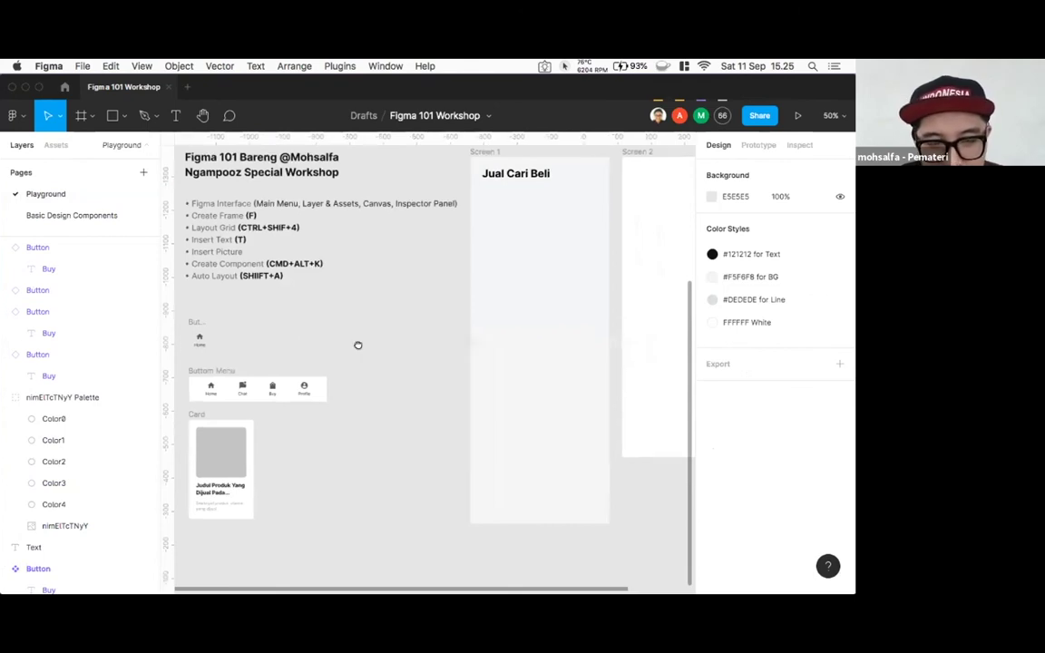
{"action": "scroll", "coordinate": [400, 355], "scroll_direction": "left", "scroll_amount": 2}
{"action": "scroll", "coordinate": [399, 355], "scroll_direction": "up", "scroll_amount": 1}
{"action": "scroll", "coordinate": [400, 354], "scroll_direction": "up", "scroll_amount": 5}
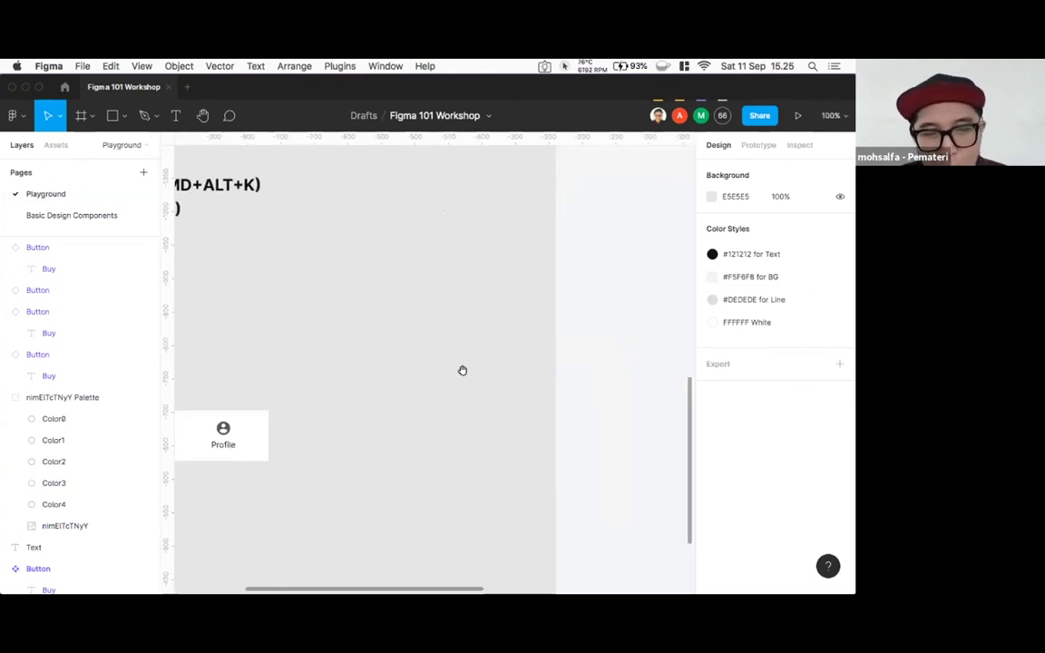
{"action": "scroll", "coordinate": [589, 354], "scroll_direction": "left", "scroll_amount": 5}
{"action": "scroll", "coordinate": [590, 355], "scroll_direction": "up", "scroll_amount": 1}
{"action": "scroll", "coordinate": [381, 340], "scroll_direction": "up", "scroll_amount": 2}
{"action": "scroll", "coordinate": [381, 340], "scroll_direction": "right", "scroll_amount": 1}
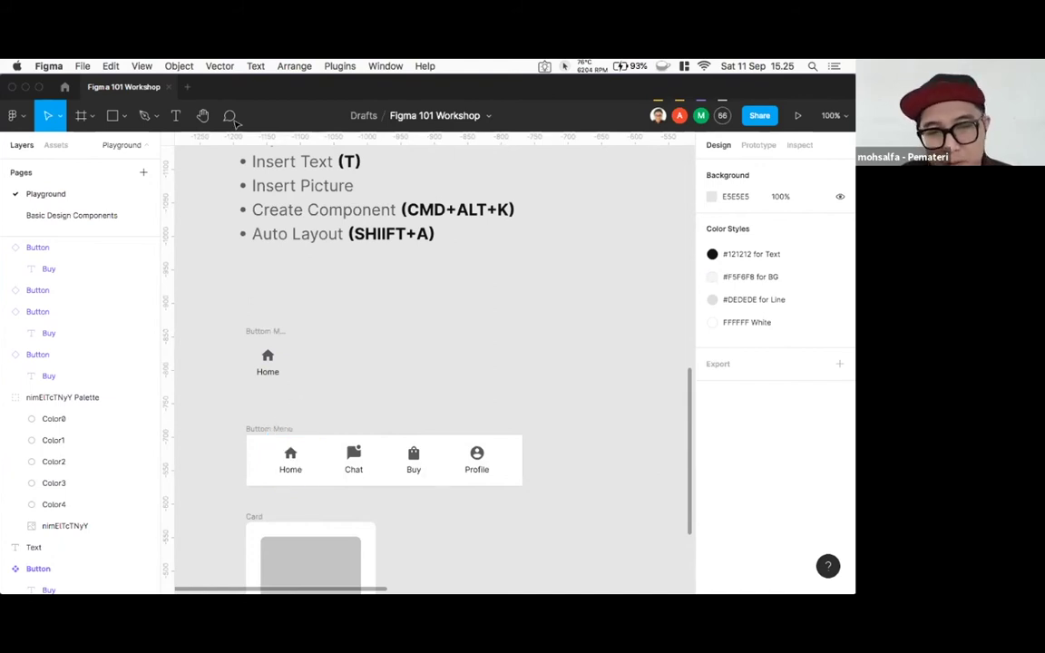
- Try inserting a Button instance from the local components into the Chat item of the bottom menu, and undo the insertion
{"action": "left_click", "coordinate": [57, 146]}
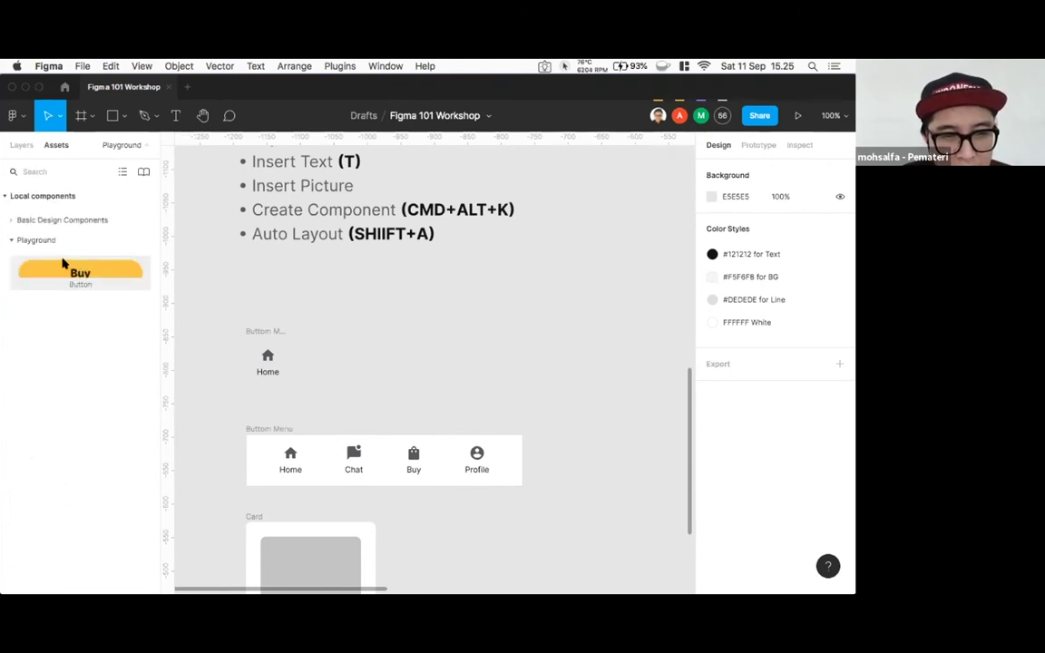
{"action": "left_click_drag", "start_coordinate": [110, 269], "coordinate": [300, 341]}
{"action": "left_click_drag", "start_coordinate": [361, 446], "coordinate": [368, 458]}
{"action": "left_click", "coordinate": [355, 380]}
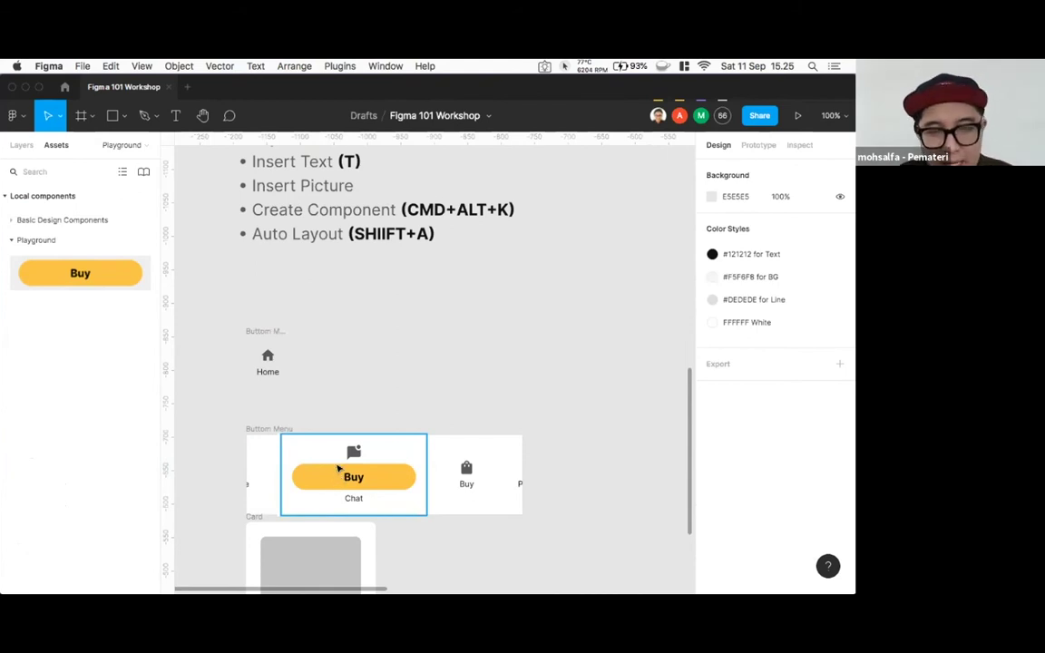
{"action": "key", "text": "super+z"}
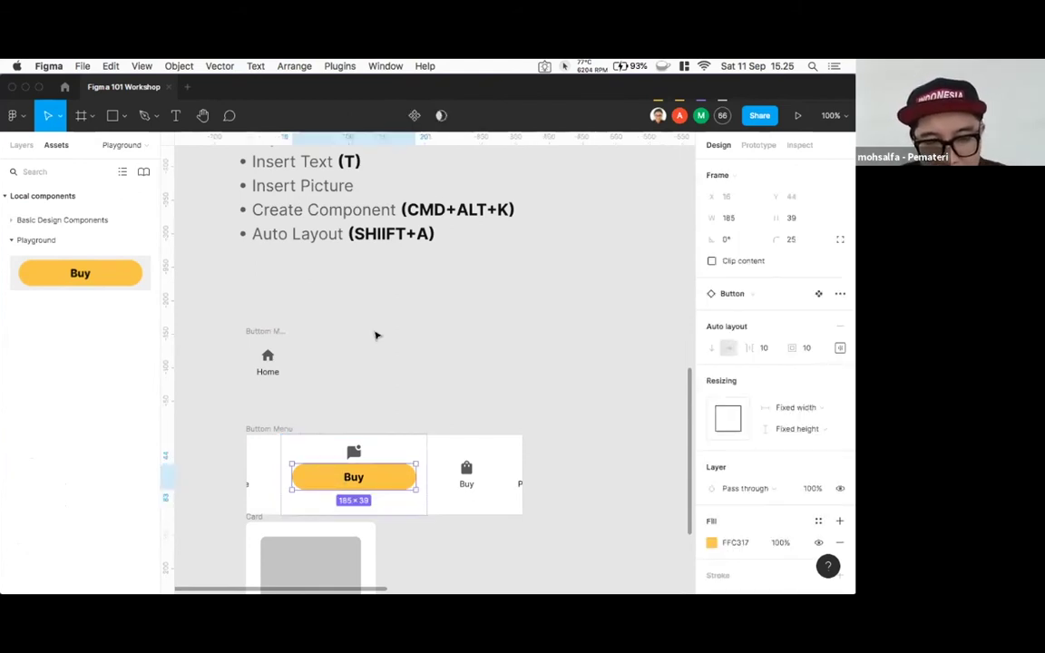
{"action": "key", "text": "super+z"}
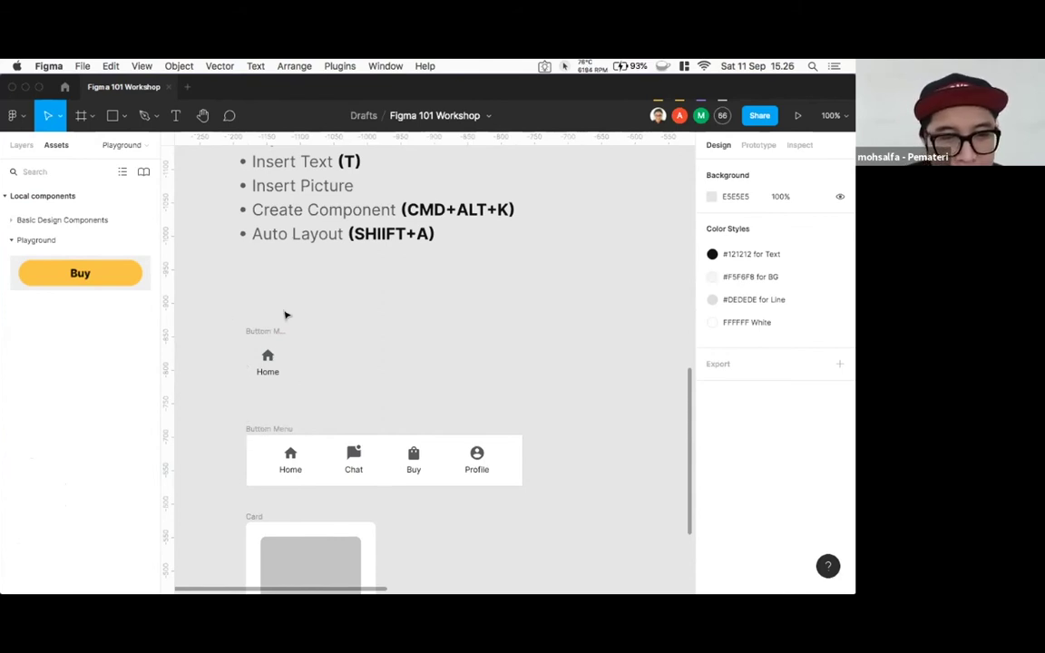
- Move the single Home menu item to X -1060, Y -879 on the empty canvas above the bottom menu
{"action": "left_click", "coordinate": [263, 331]}
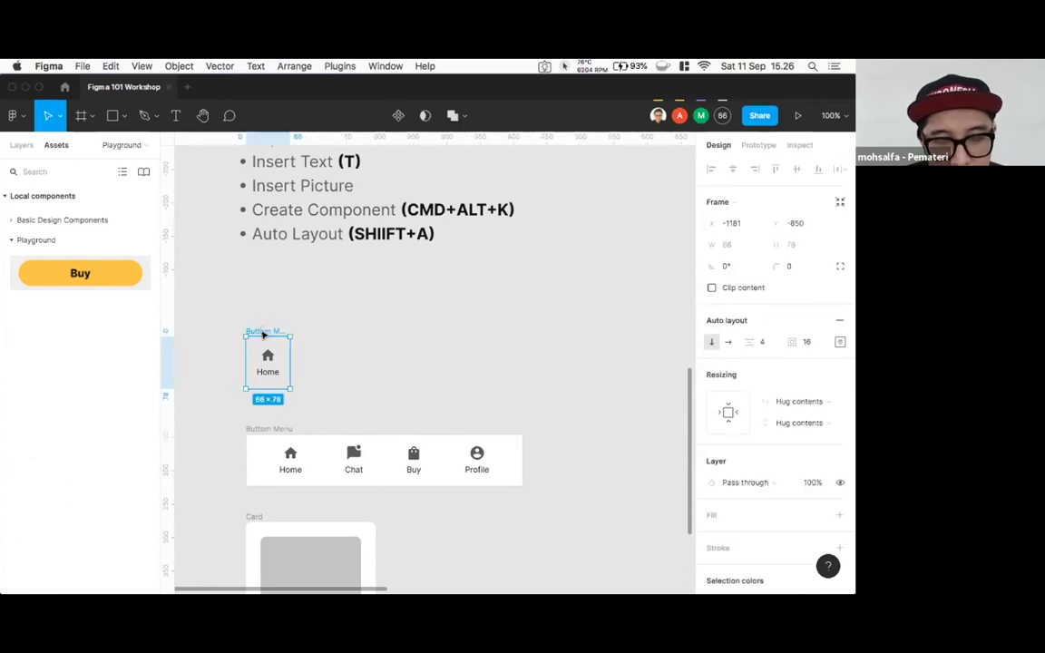
{"action": "left_click_drag", "start_coordinate": [304, 326], "coordinate": [347, 315]}
{"action": "key", "text": "super+equal"}
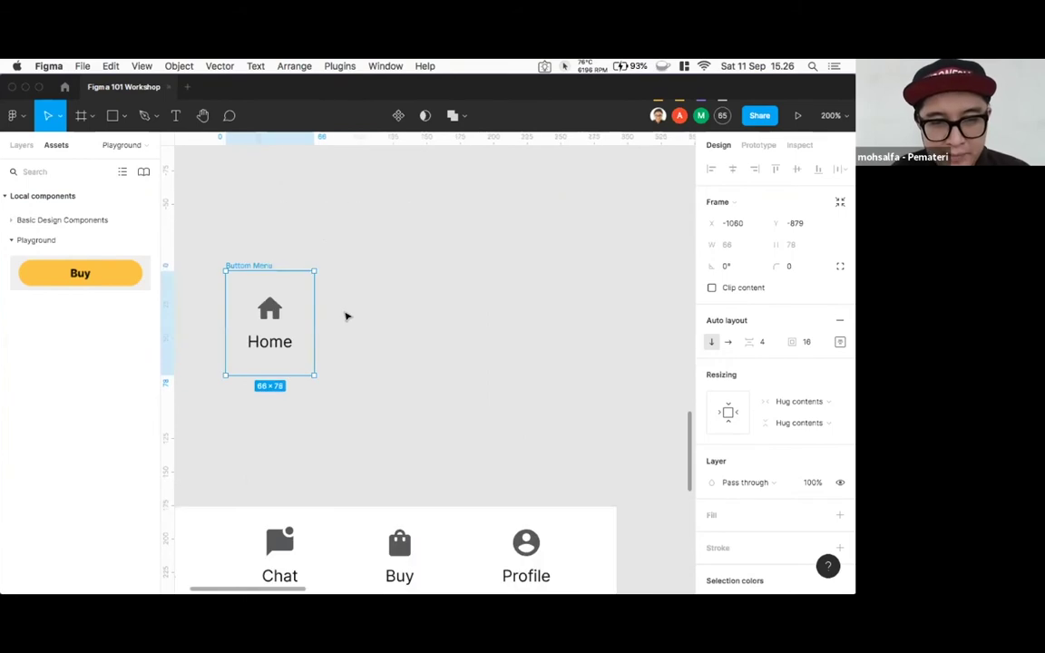
{"action": "scroll", "coordinate": [349, 293], "scroll_direction": "left", "scroll_amount": 3}
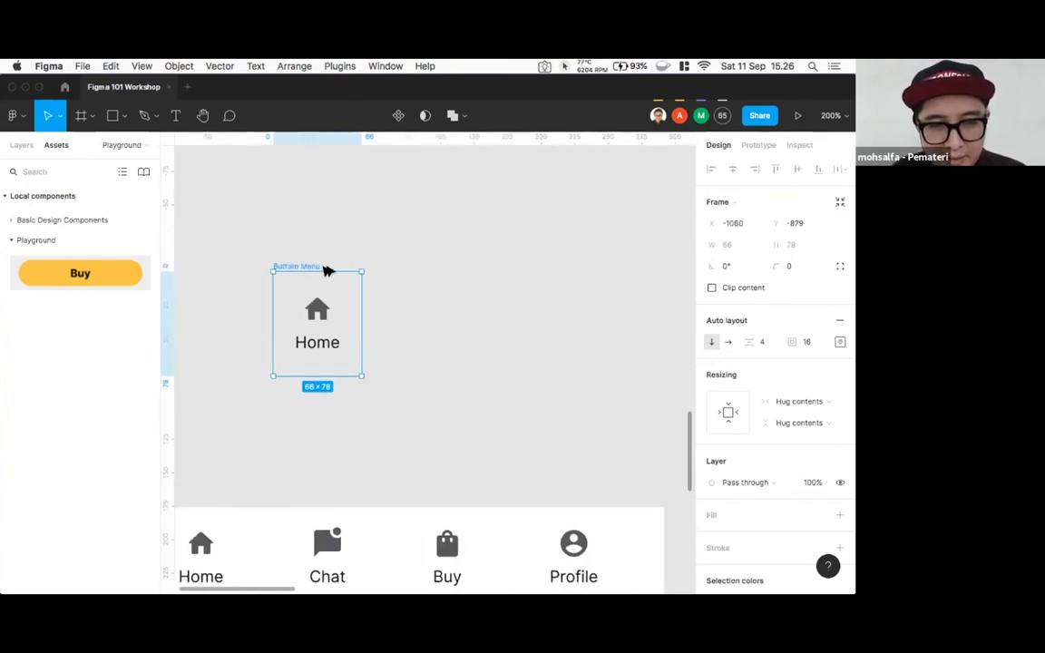
- Duplicate the Home item three times into an adjoining horizontal row and select all four items
{"action": "left_click_drag", "start_coordinate": [355, 270], "coordinate": [569, 271]}
{"action": "left_click", "coordinate": [259, 238]}
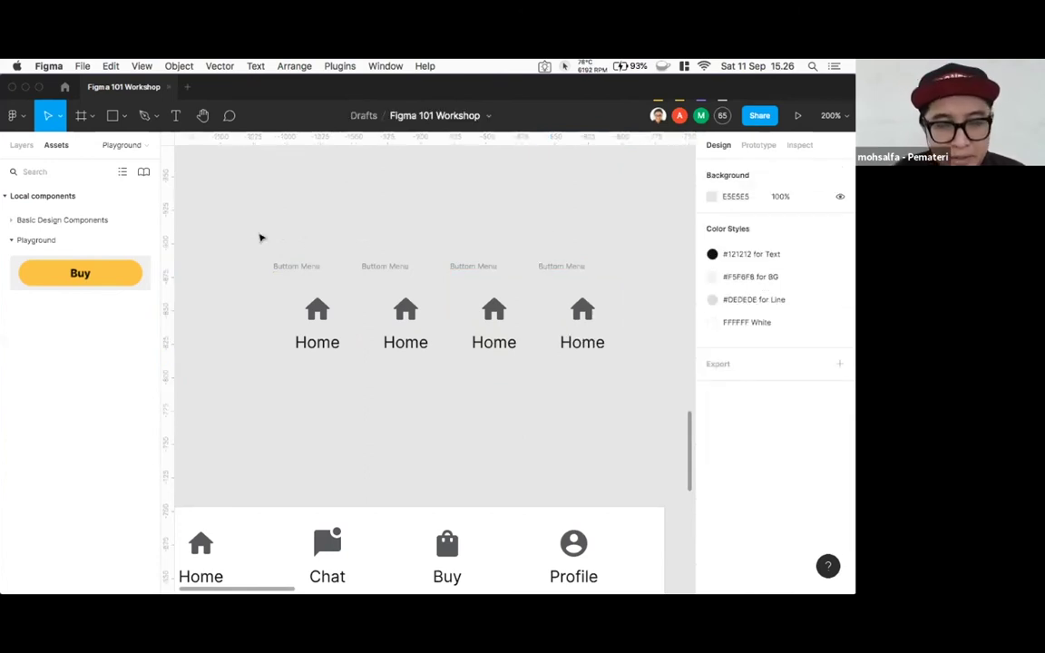
{"action": "mouse_move", "coordinate": [240, 227]}
{"action": "left_mouse_down"}
{"action": "mouse_move", "coordinate": [625, 415]}
{"action": "mouse_move", "coordinate": [245, 233]}
{"action": "left_mouse_up"}
{"action": "left_click", "coordinate": [429, 259]}
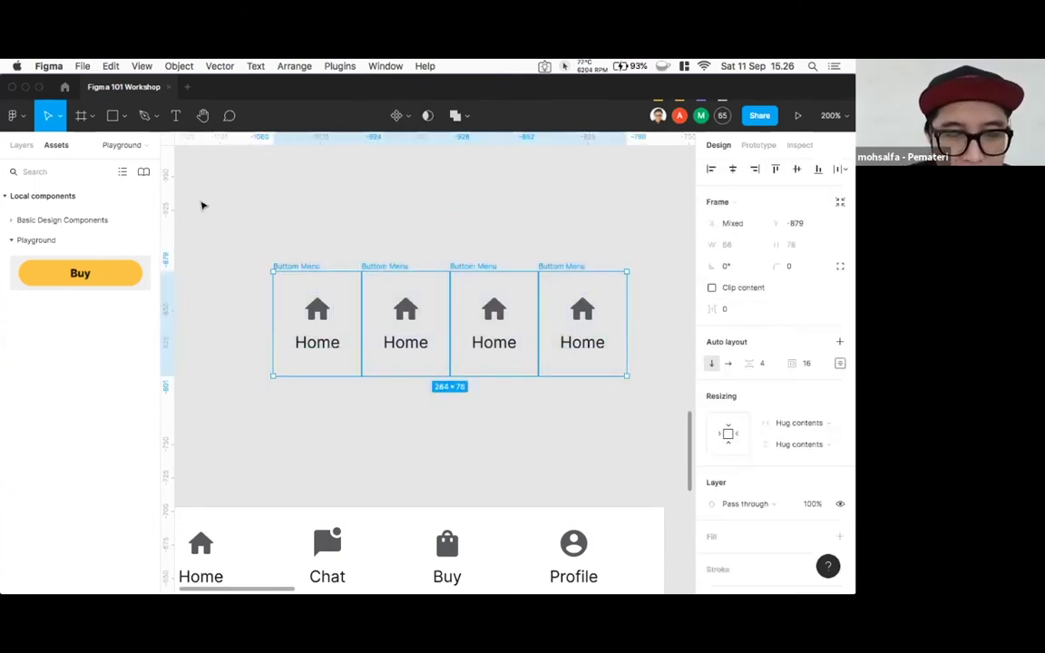
- Try the horizontal auto layout direction on the four Home items and restore the vertical direction
{"action": "right_click", "coordinate": [302, 265]}
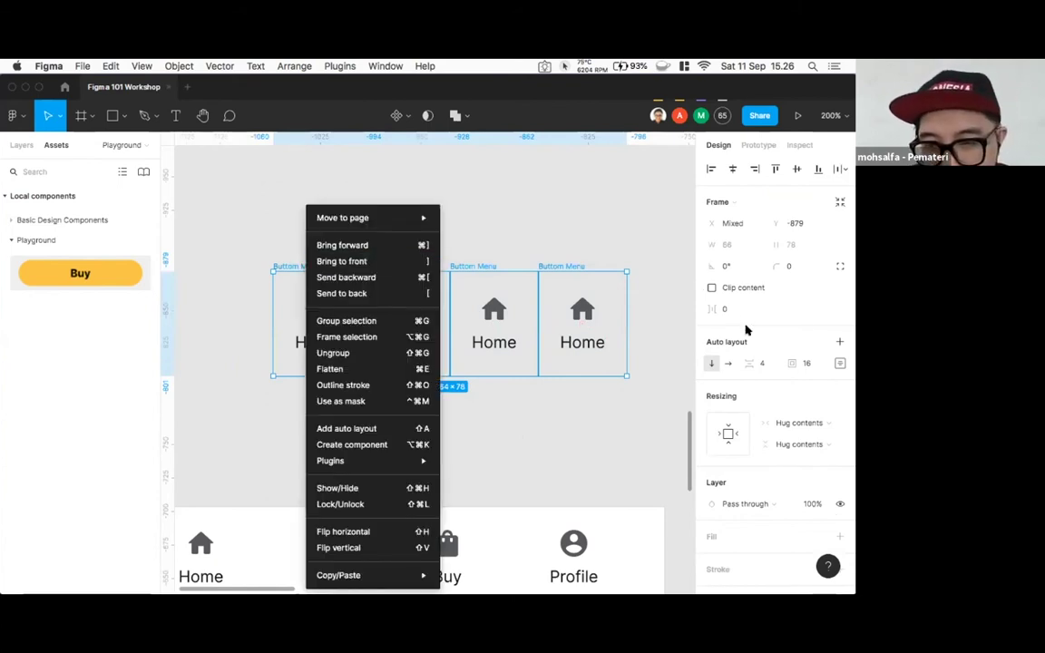
{"action": "left_click", "coordinate": [704, 345]}
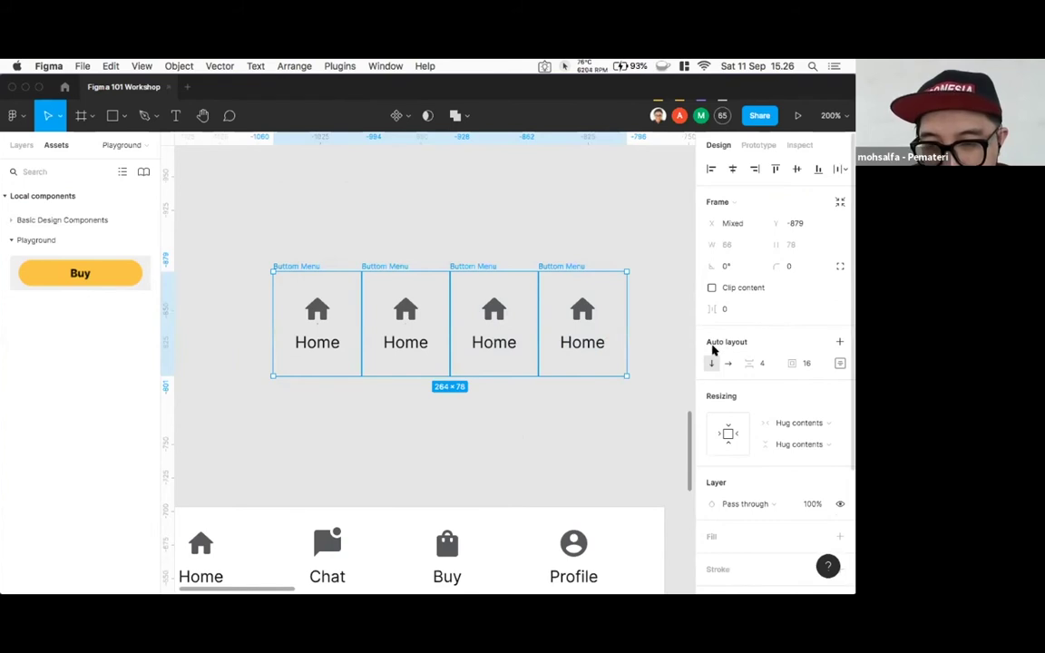
{"action": "left_click", "coordinate": [728, 363]}
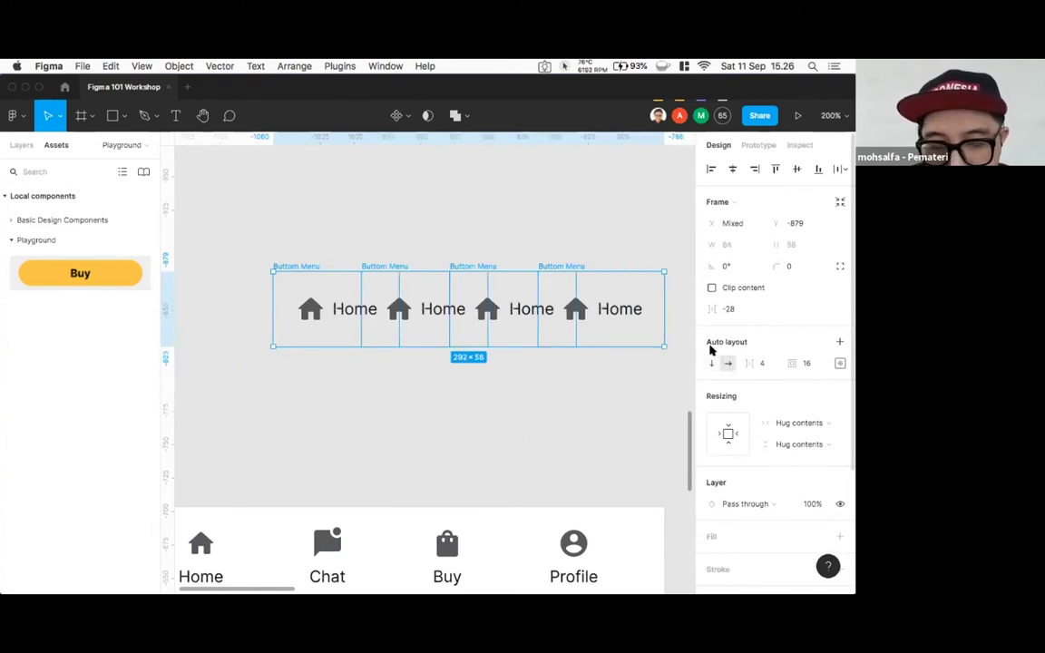
{"action": "left_click", "coordinate": [711, 363]}
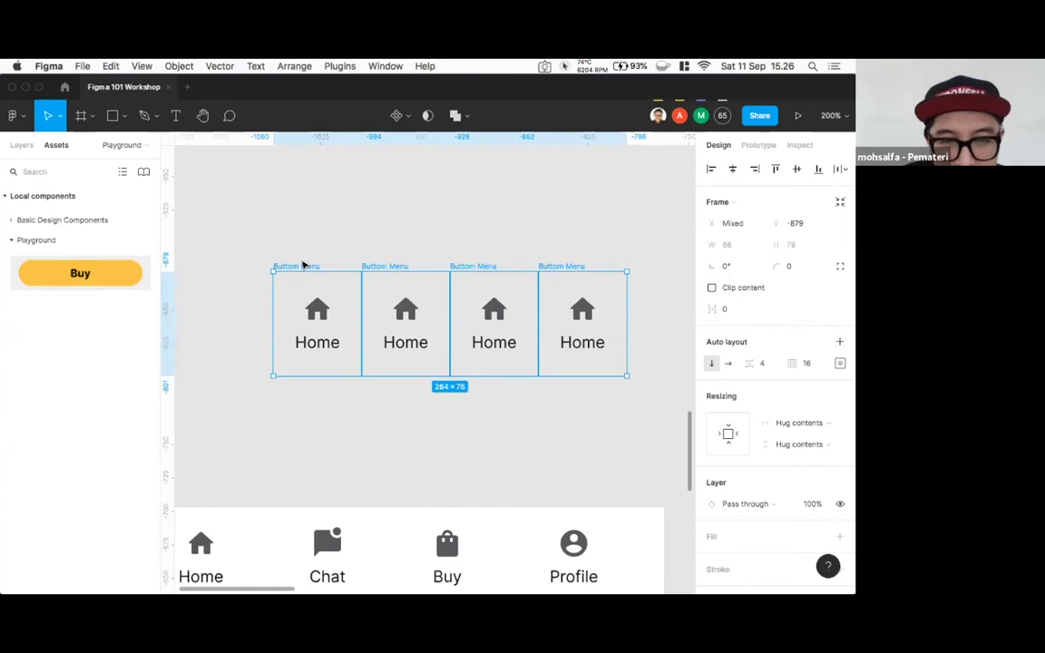
- Wrap the four selected Home items in a frame and add horizontal auto layout to it
{"action": "right_click", "coordinate": [305, 269]}
{"action": "left_click", "coordinate": [329, 337]}
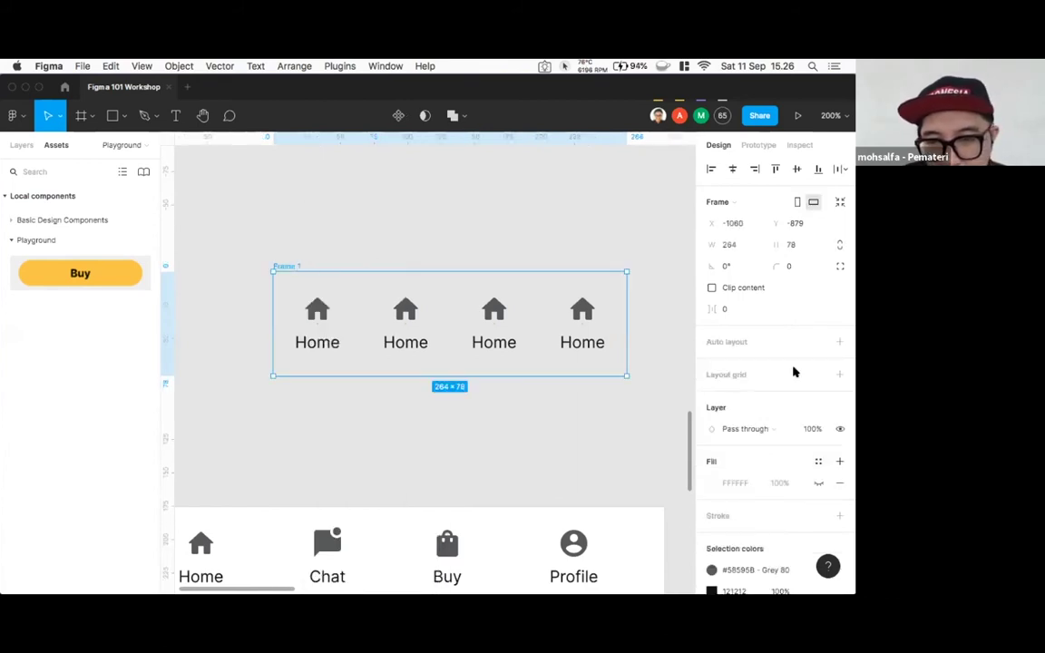
{"action": "left_click", "coordinate": [838, 343]}
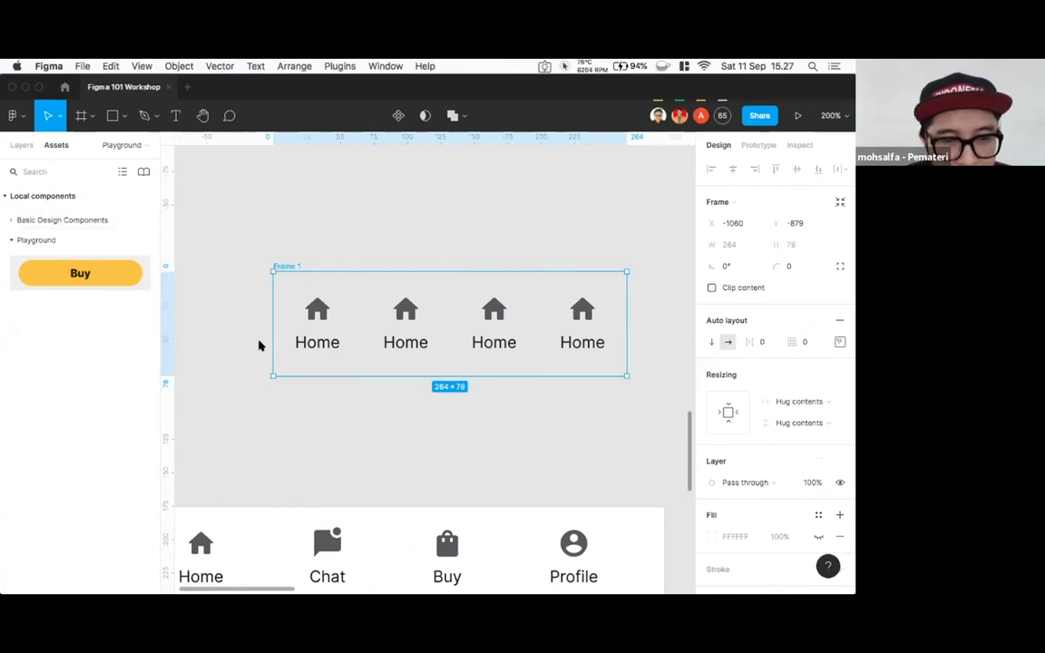
- Change the label of the second Home item in the new frame to Chat
{"action": "scroll", "coordinate": [378, 416], "scroll_direction": "down", "scroll_amount": 2}
{"action": "scroll", "coordinate": [406, 311], "scroll_direction": "up", "scroll_amount": 1}
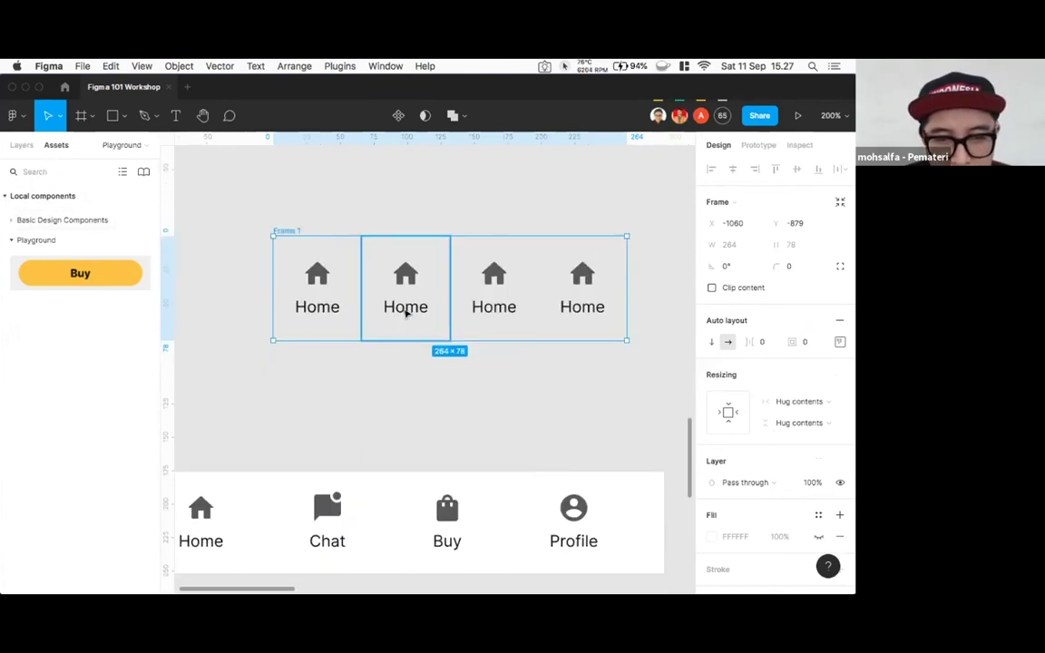
{"action": "double_click", "coordinate": [405, 308]}
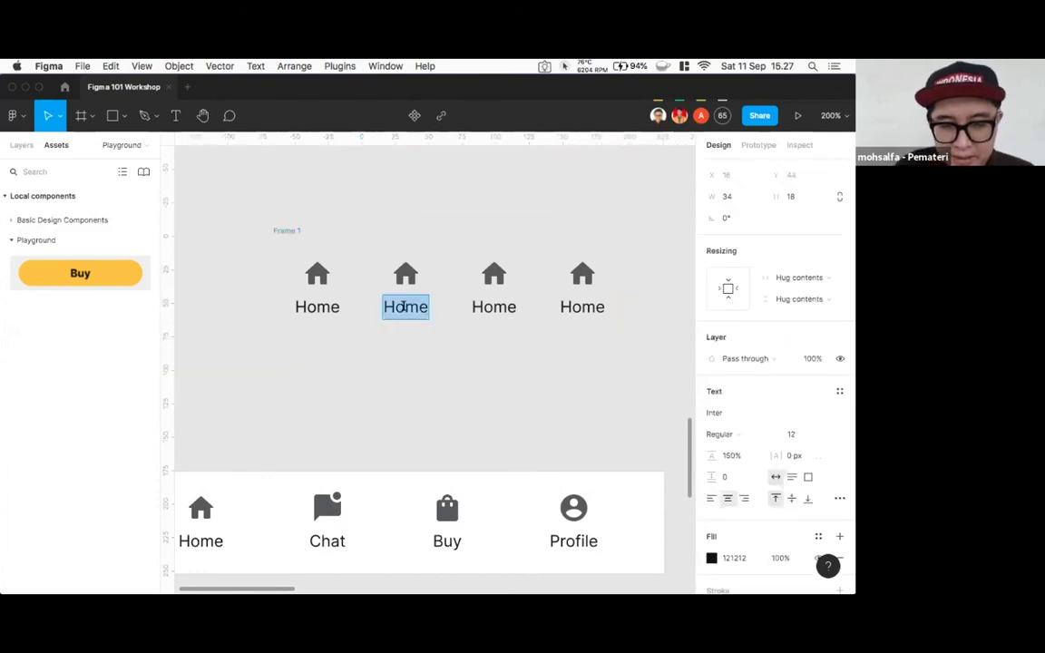
{"action": "type", "text": "Chat"}
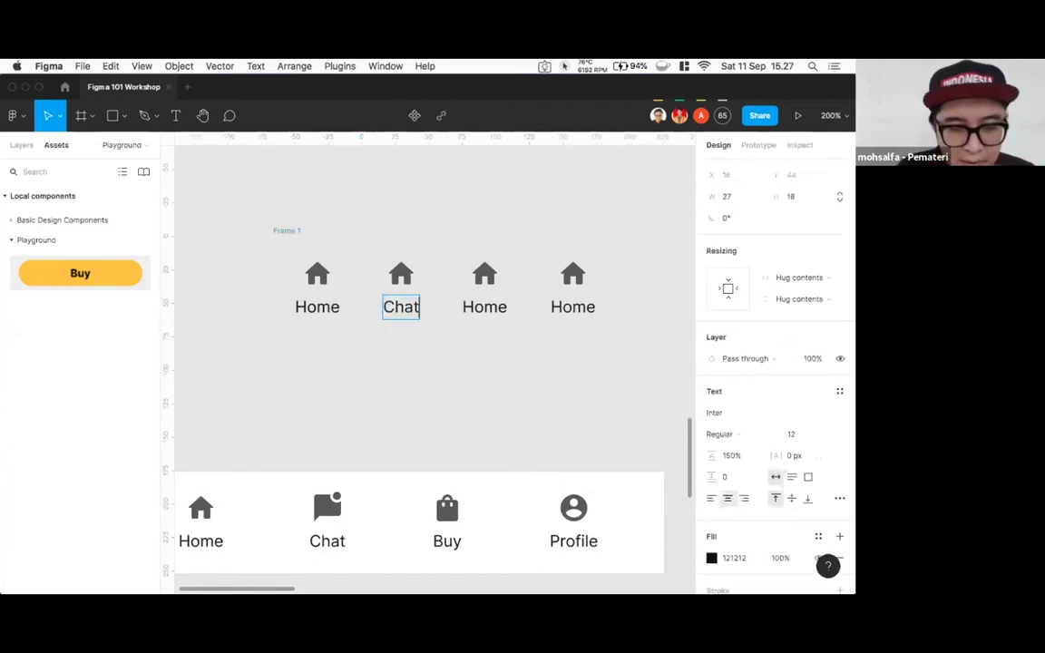
{"action": "key", "text": "Escape"}
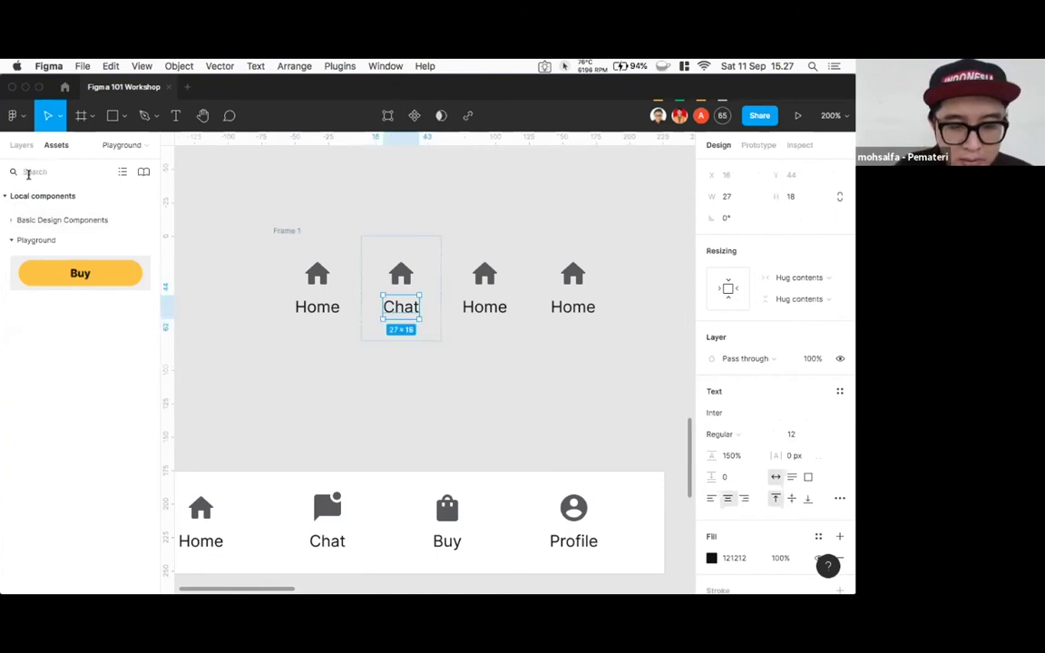
- Search the assets for "chat" and replace the Chat item's home icon with a chat_bubble instance
{"action": "type", "text": "chat"}
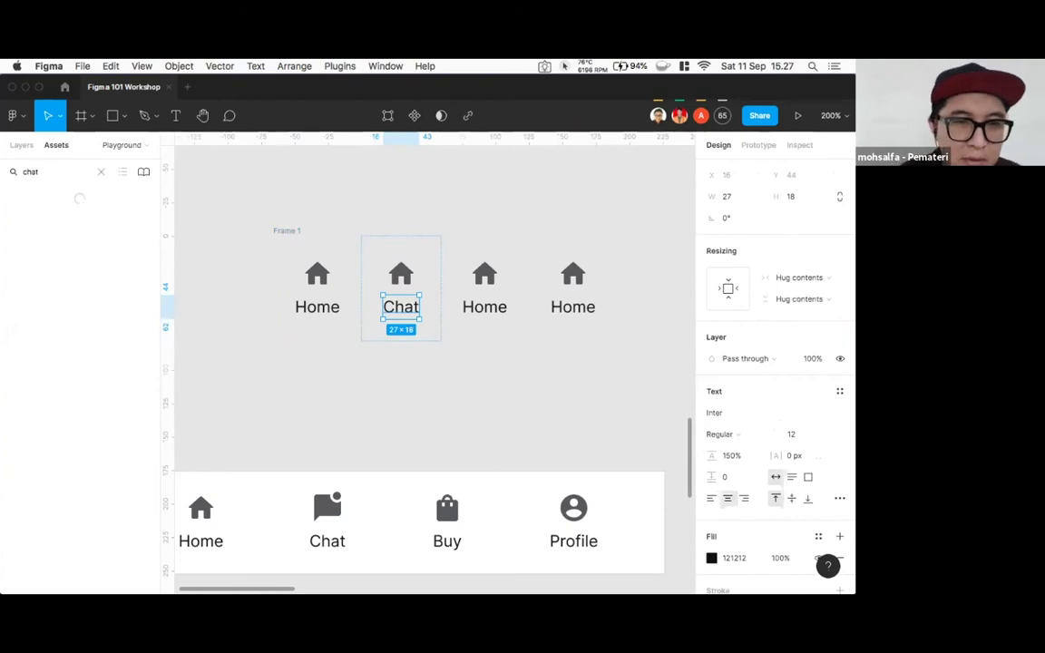
{"action": "left_click_drag", "start_coordinate": [96, 201], "coordinate": [419, 325]}
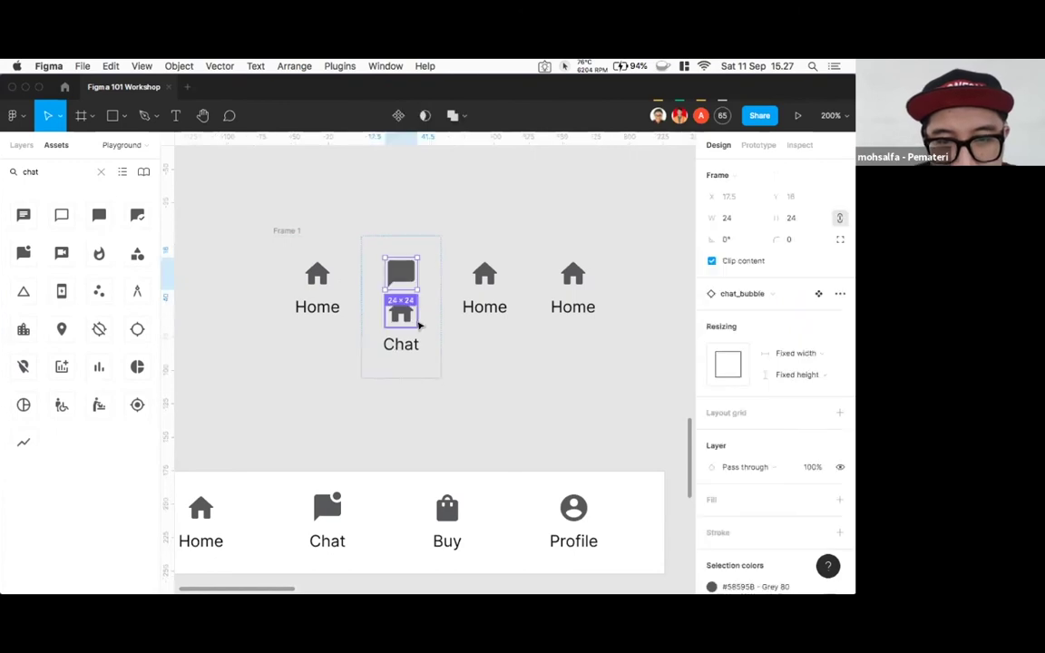
{"action": "left_click", "coordinate": [419, 322]}
{"action": "key", "text": "Delete"}
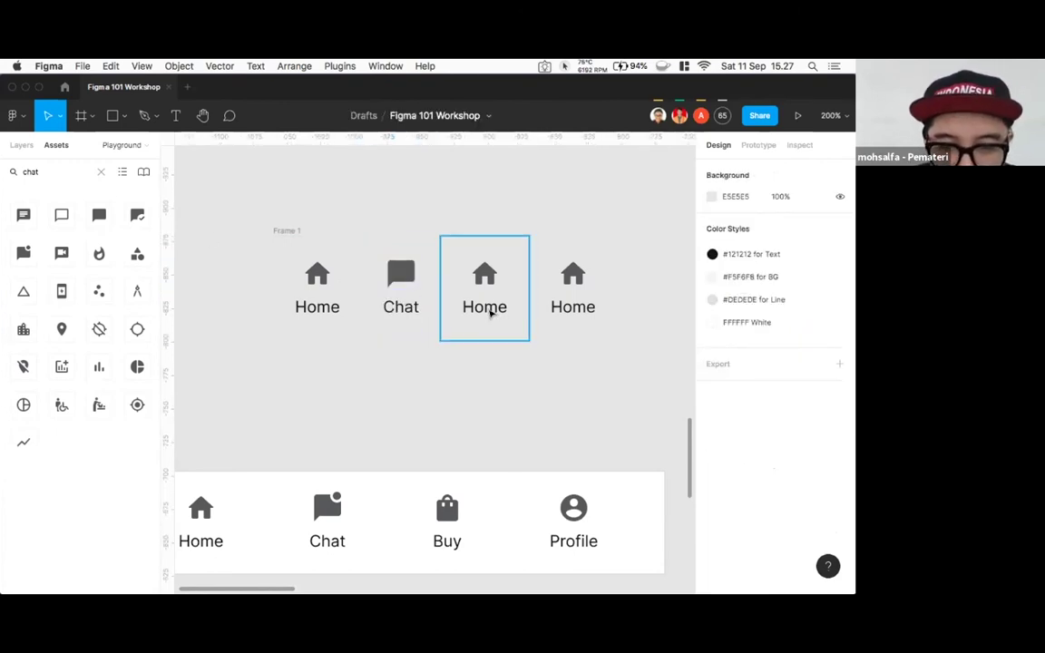
- Change the label of the third item in the new frame to Buy
{"action": "left_click", "coordinate": [491, 312]}
{"action": "double_click", "coordinate": [490, 310]}
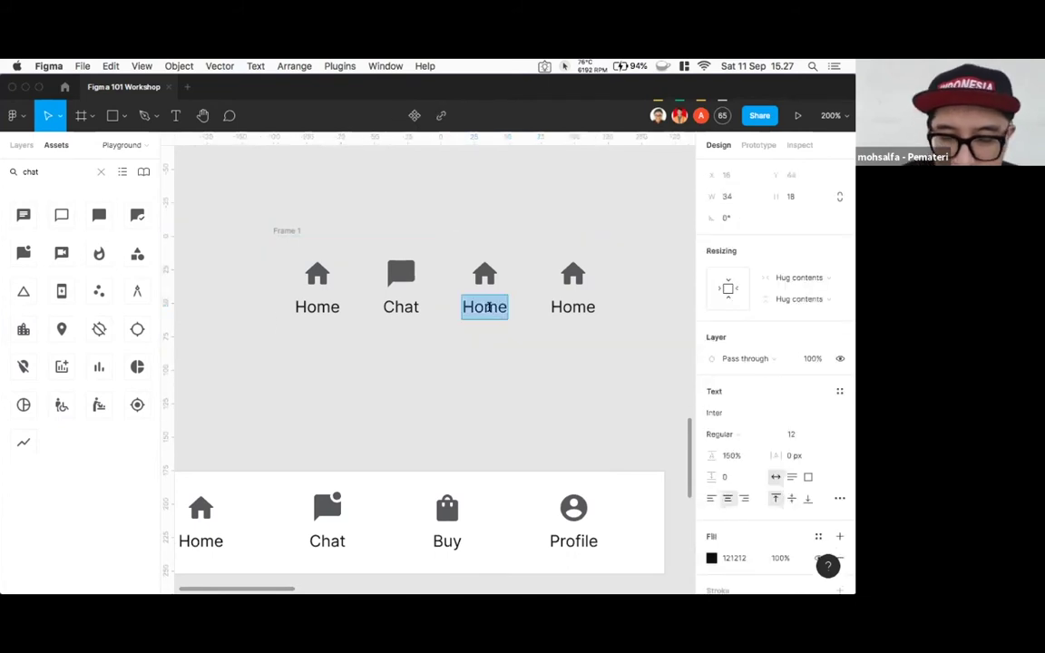
{"action": "type", "text": "Buy"}
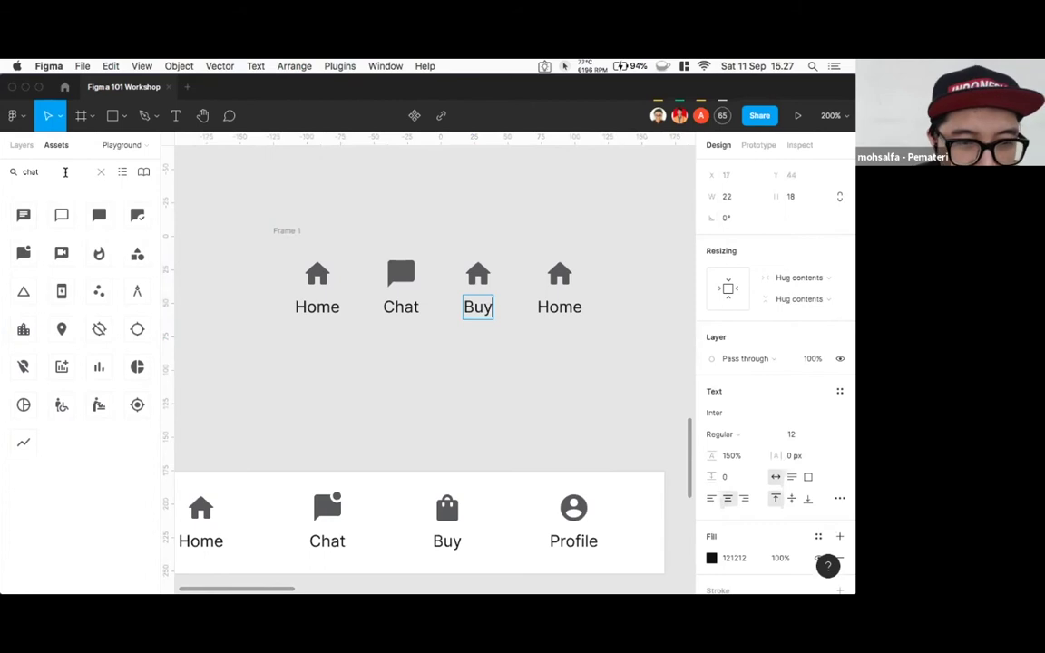
{"action": "scroll", "coordinate": [390, 472], "scroll_direction": "down", "scroll_amount": 1}
{"action": "key", "text": "Escape"}
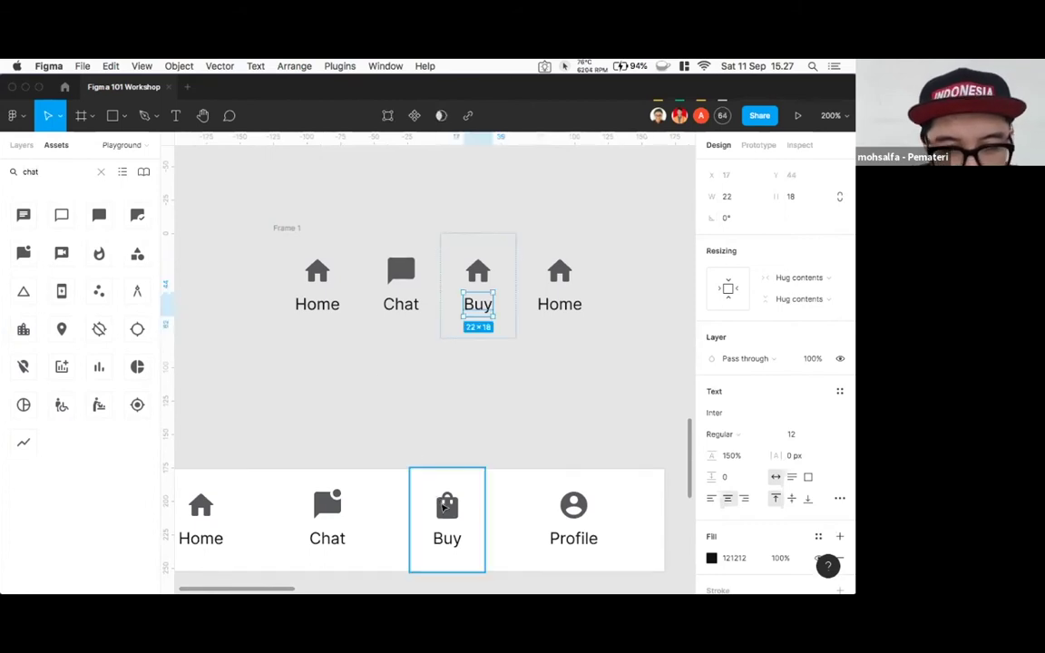
- Search the assets for "cart" and replace the home icon of the Buy item in the new frame with a shopping_cart instance
{"action": "left_click", "coordinate": [444, 509]}
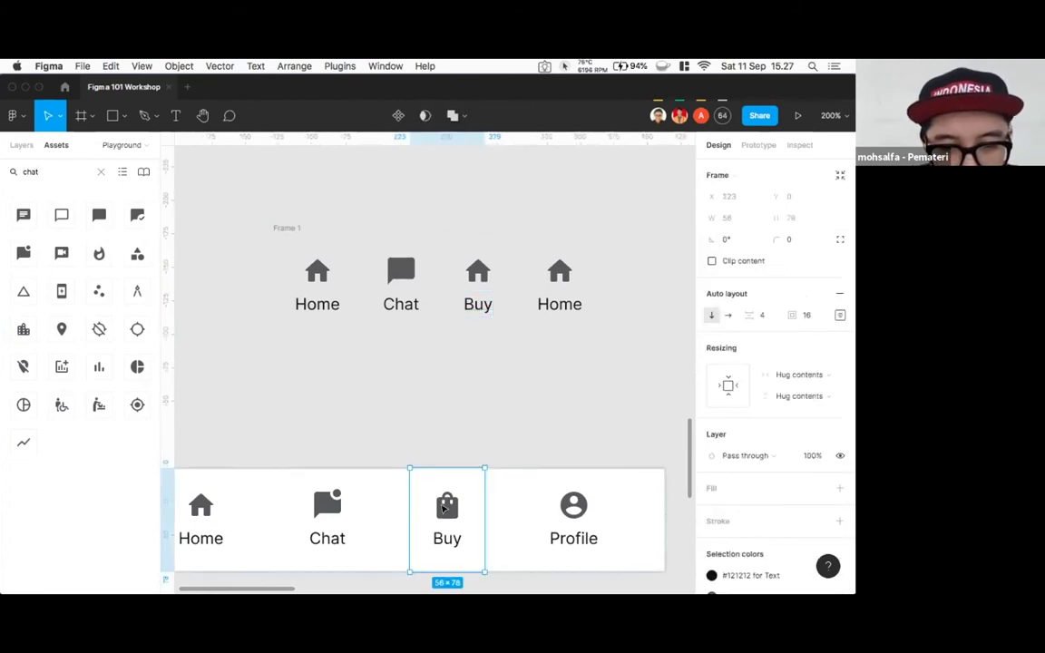
{"action": "left_click", "coordinate": [56, 168]}
{"action": "type", "text": "ca"}
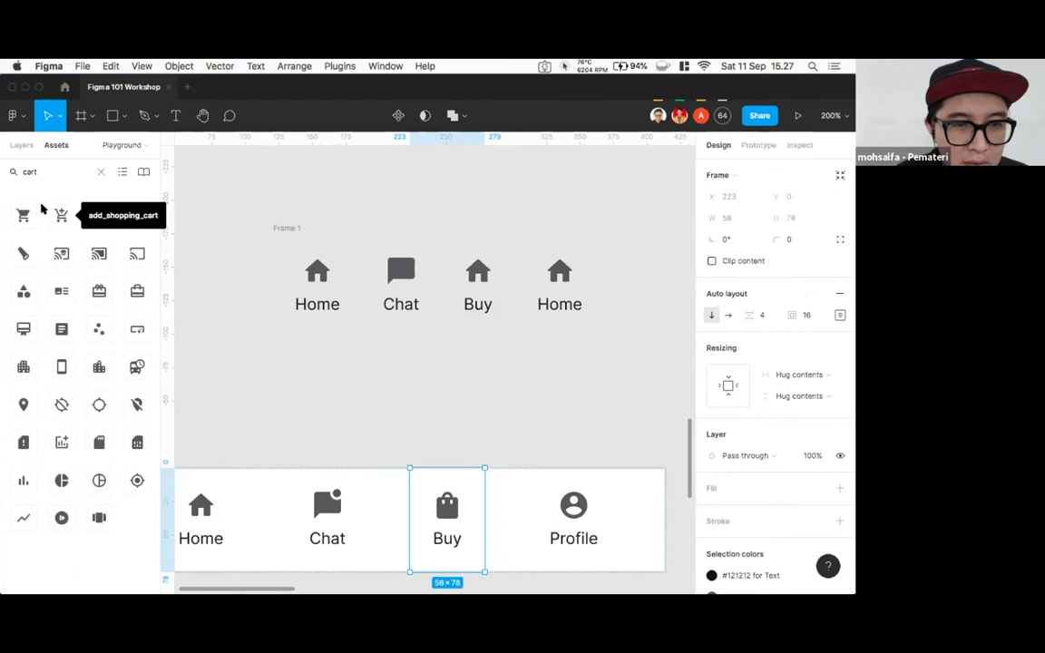
{"action": "left_click_drag", "start_coordinate": [454, 256], "coordinate": [473, 270]}
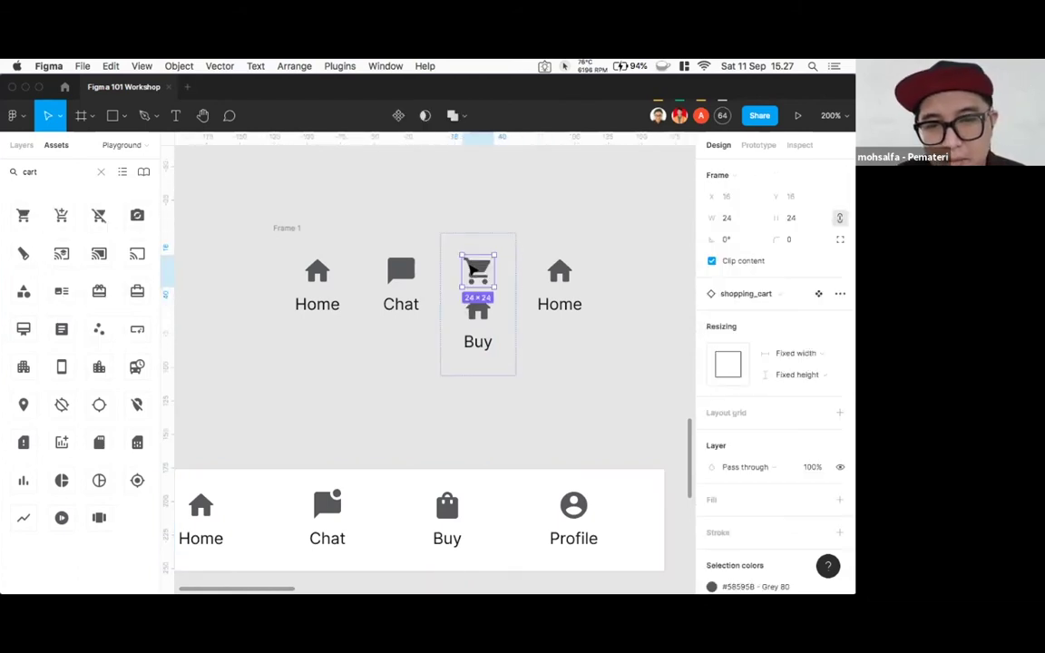
{"action": "left_click", "coordinate": [472, 313]}
{"action": "key", "text": "Delete"}
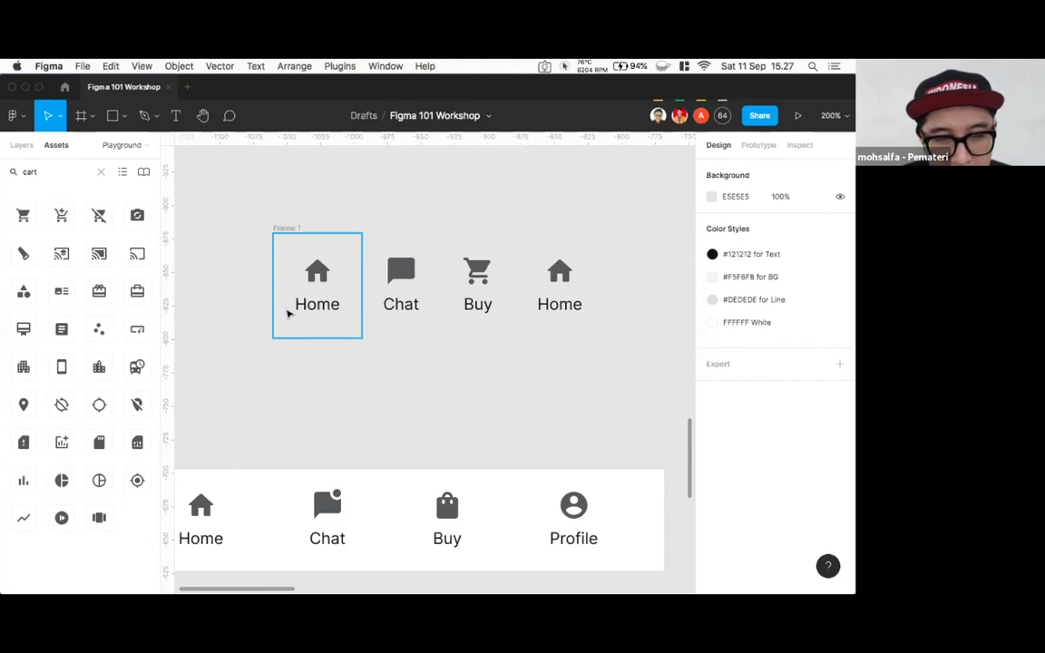
- Replace the home icon of the fourth item in the new frame with a copy of the Bottom Menu's account_circle icon
{"action": "double_click", "coordinate": [47, 168]}
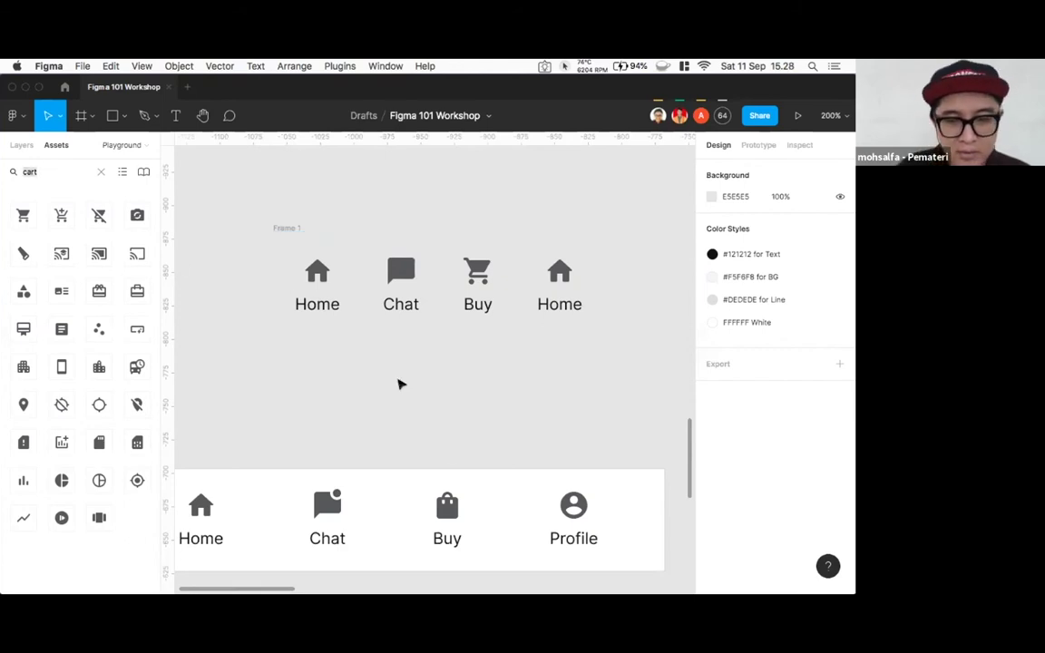
{"action": "double_click", "coordinate": [574, 505]}
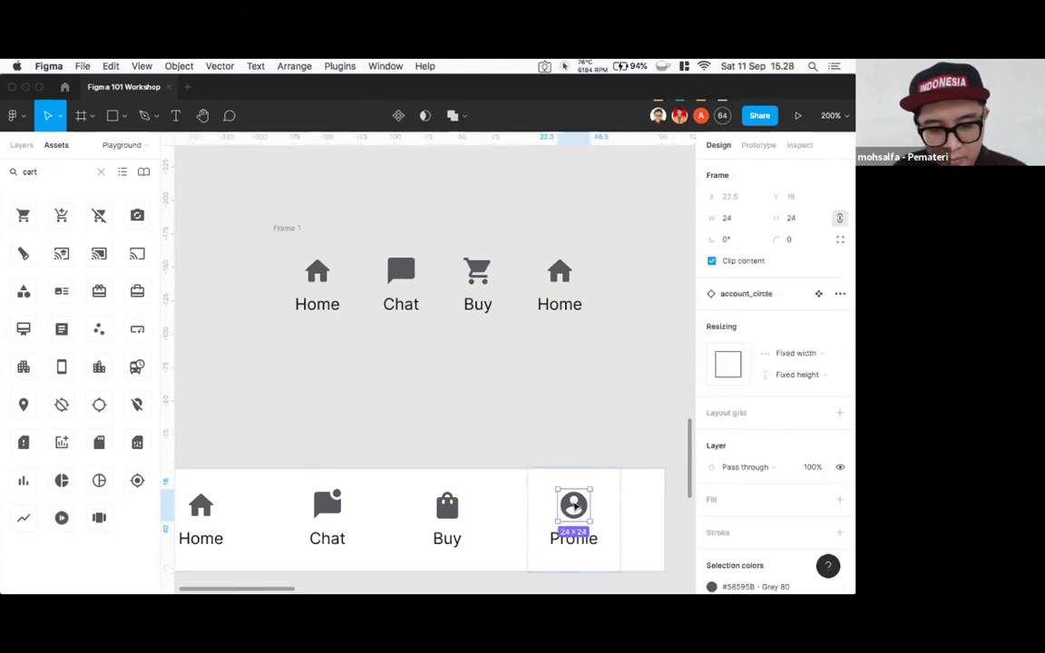
{"action": "left_click_drag", "start_coordinate": [573, 505], "coordinate": [559, 288]}
{"action": "left_click", "coordinate": [562, 273]}
{"action": "key", "text": "Delete"}
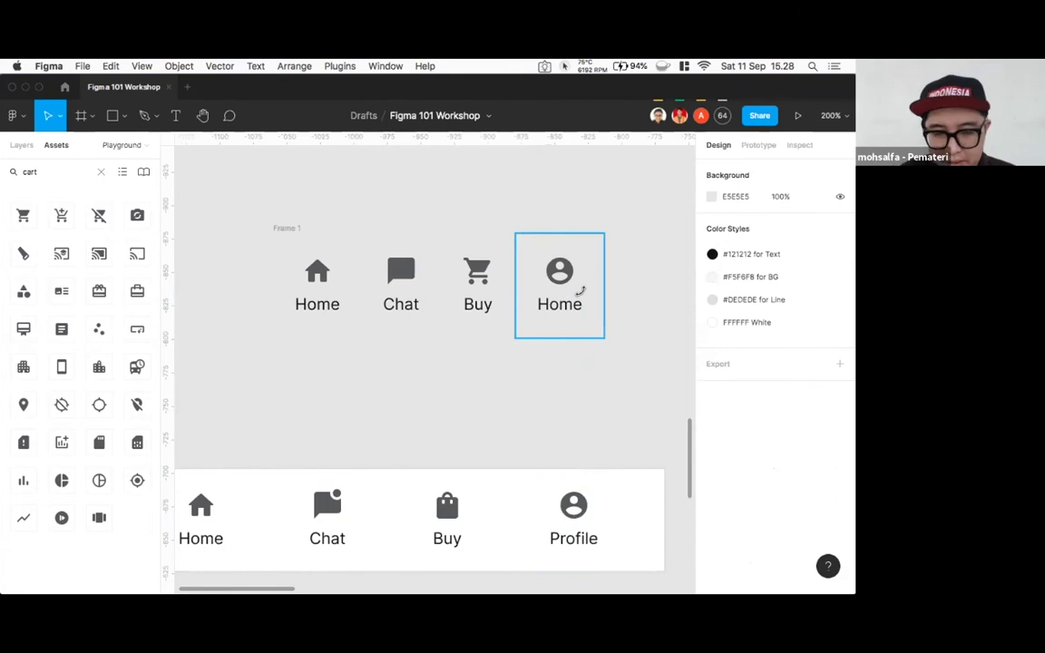
- Give the new four-item menu frame a visible white FFFFFF fill and fix its height at 78
{"action": "key", "text": "minus"}
{"action": "key", "text": "minus"}
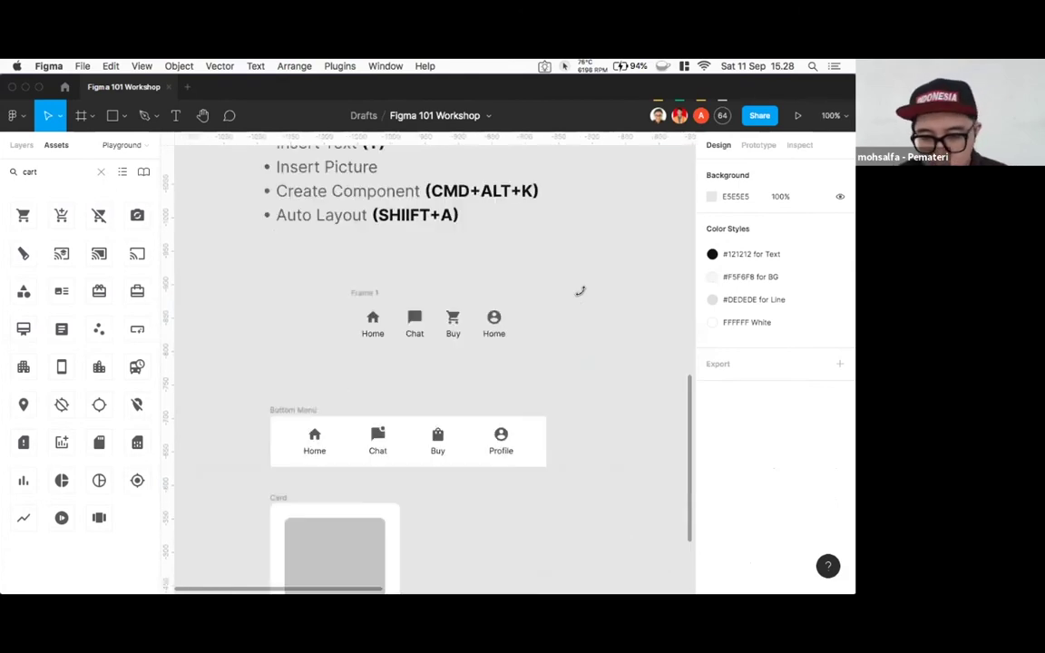
{"action": "key", "text": "minus"}
{"action": "scroll", "coordinate": [404, 351], "scroll_direction": "right", "scroll_amount": 2}
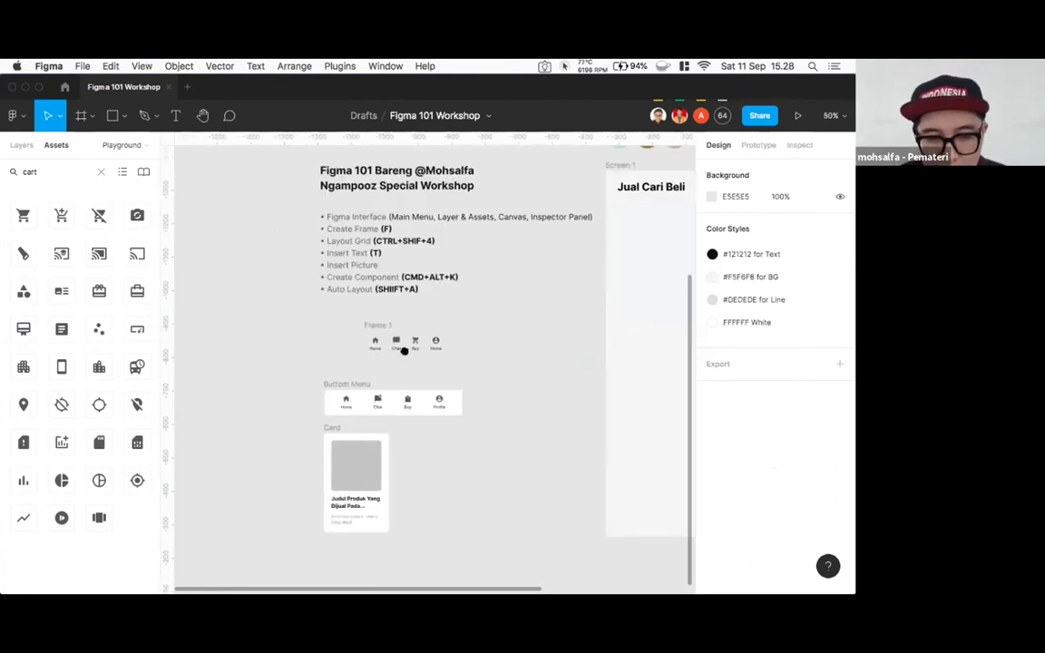
{"action": "key", "text": "plus"}
{"action": "key", "text": "plus"}
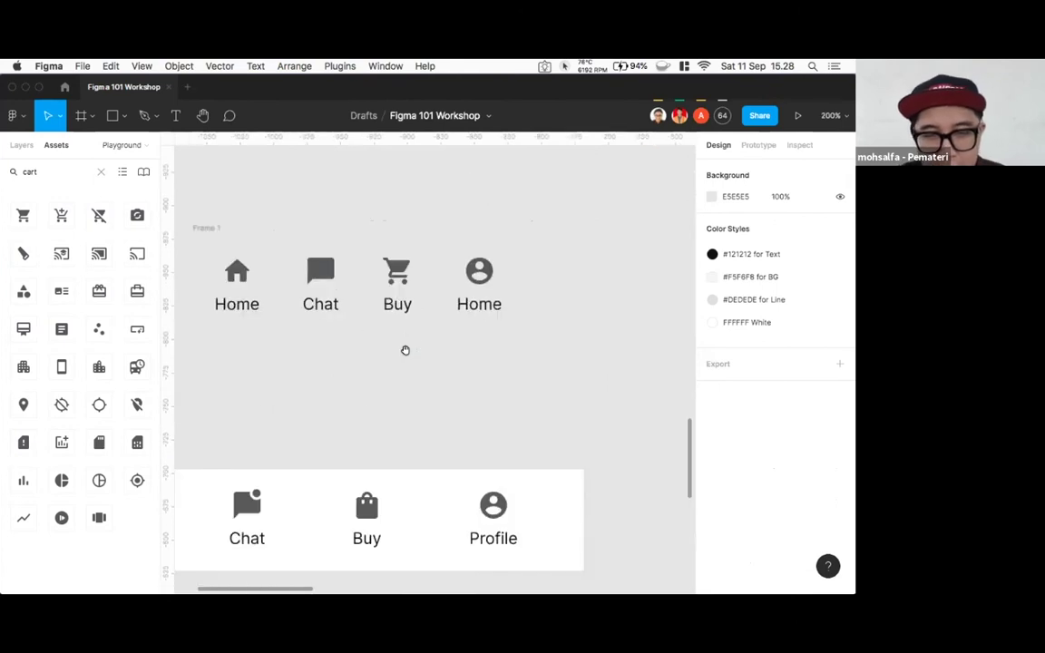
{"action": "scroll", "coordinate": [410, 399], "scroll_direction": "left", "scroll_amount": 3}
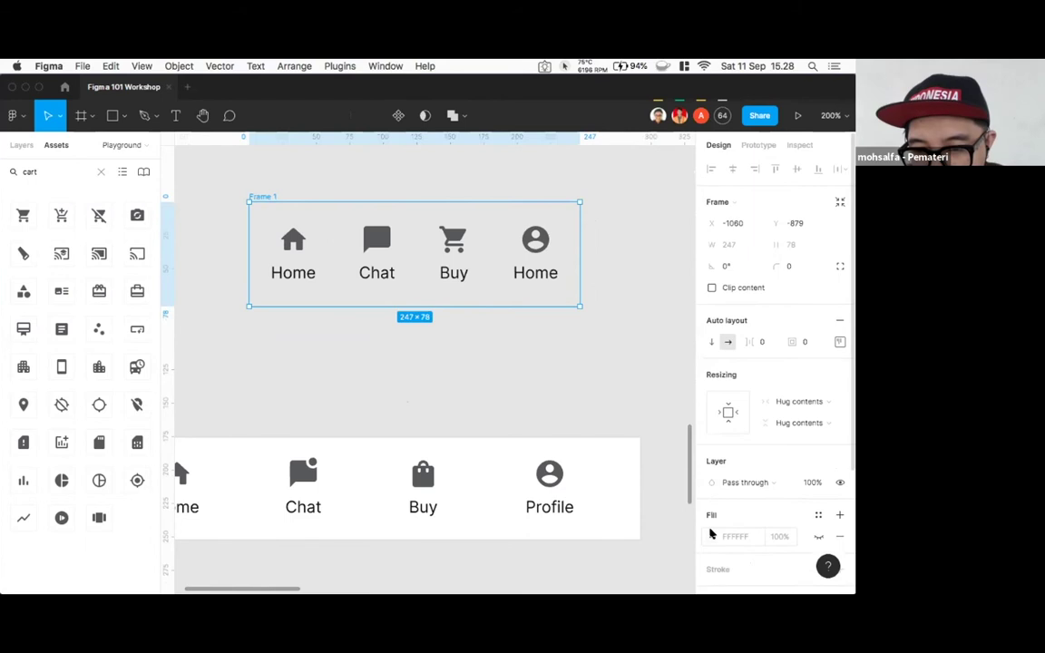
{"action": "left_click", "coordinate": [712, 536]}
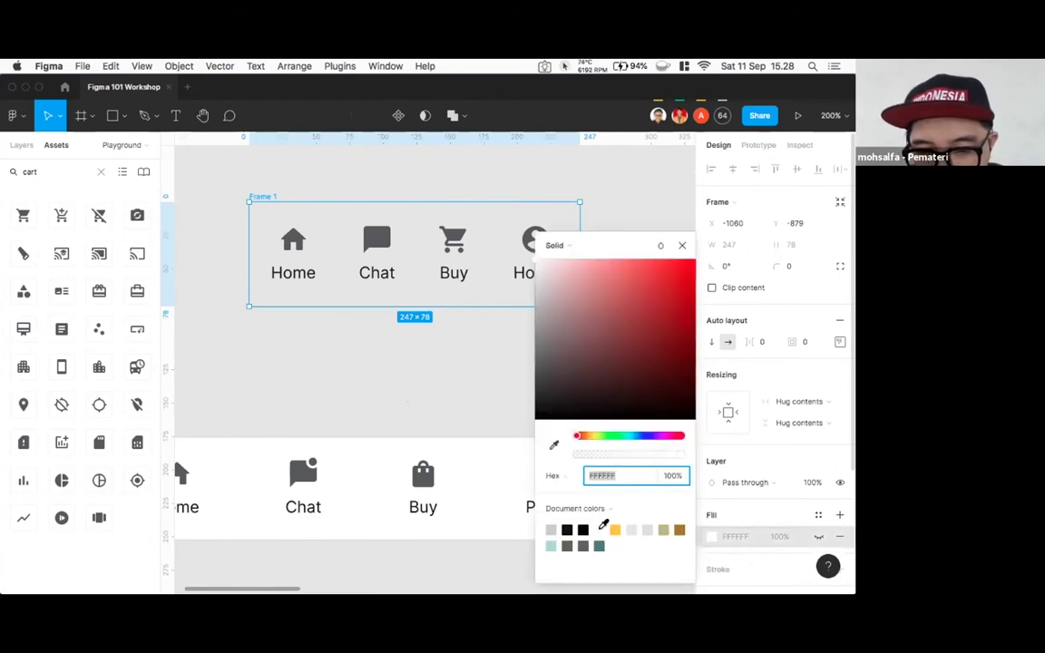
{"action": "left_click", "coordinate": [600, 529]}
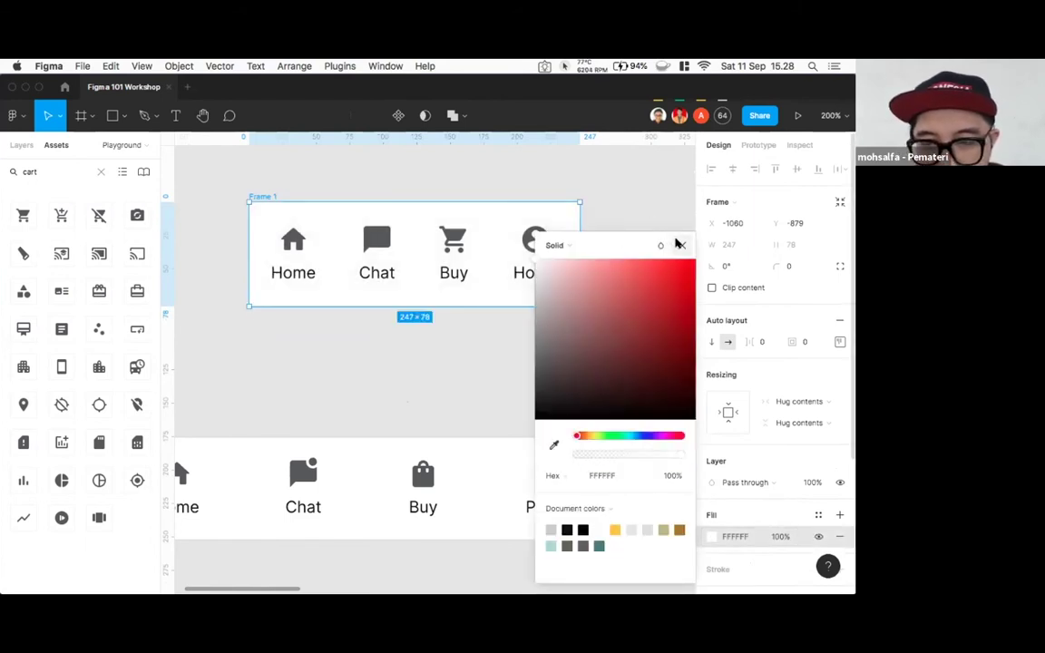
{"action": "left_click", "coordinate": [680, 245]}
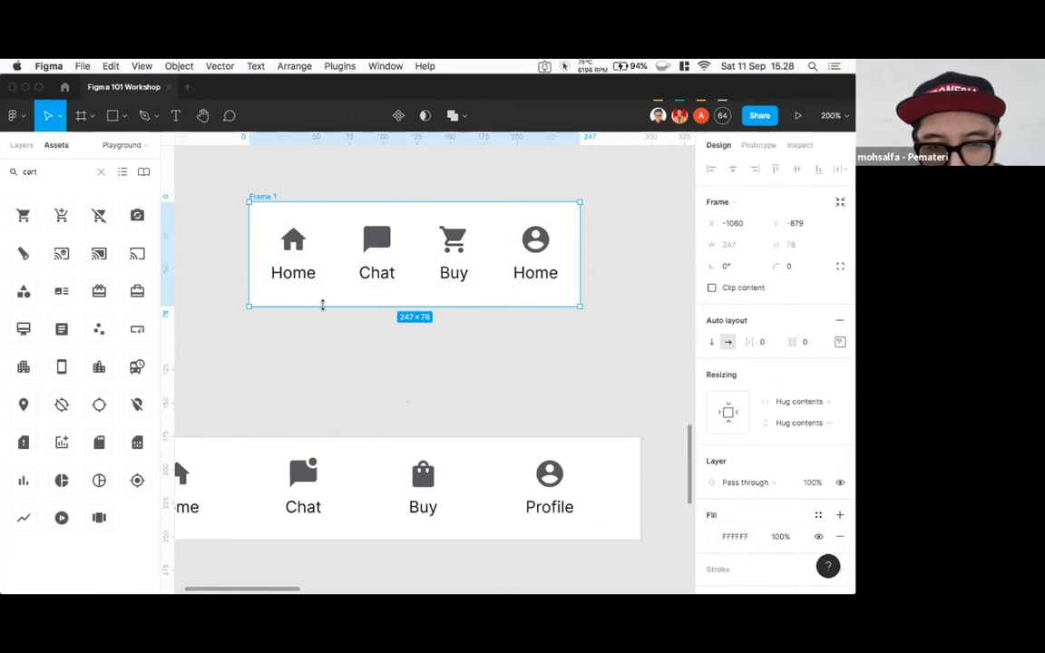
{"action": "left_click_drag", "start_coordinate": [326, 309], "coordinate": [323, 303]}
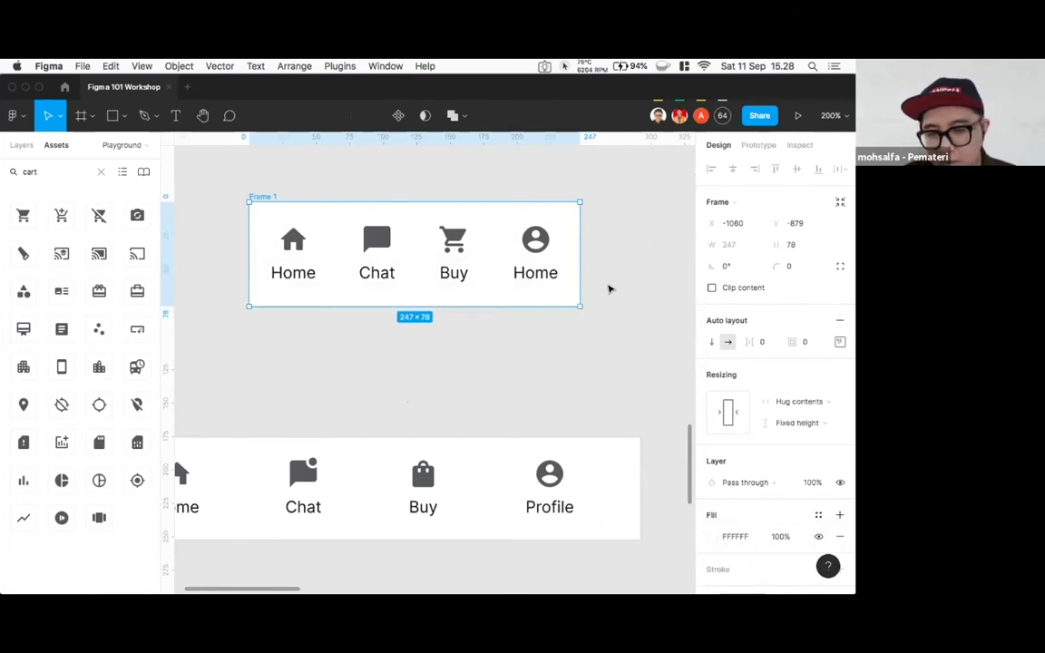
- Place a copy of the Bottom Menu inside Screen 1, aligned flush with the screen's bottom edge
{"action": "key", "text": "Escape"}
{"action": "key", "text": "shift+1"}
{"action": "key", "text": "plus"}
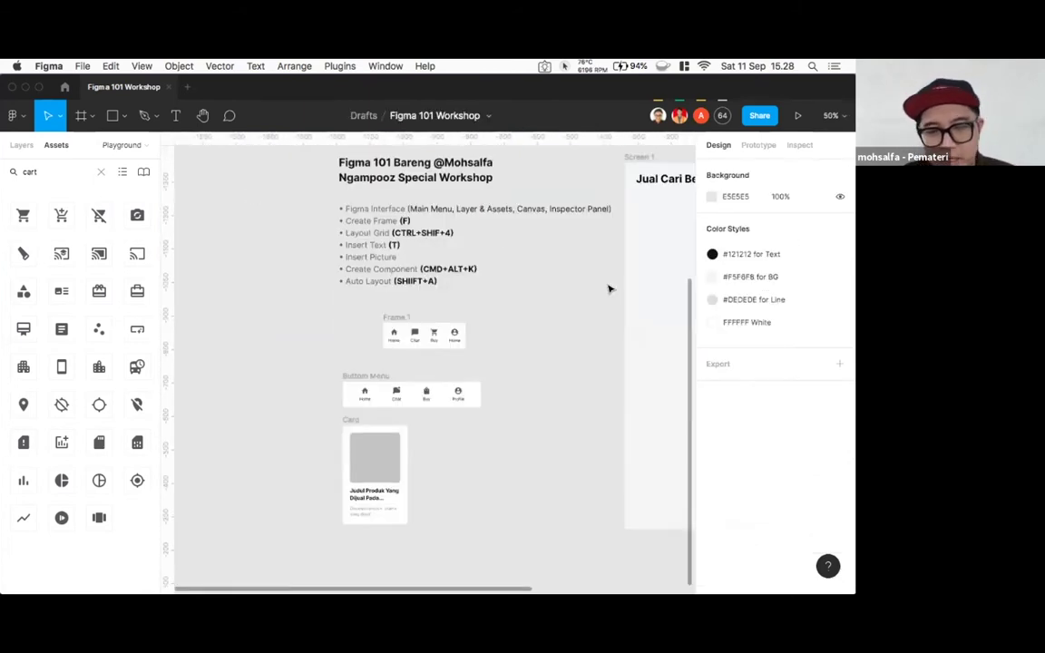
{"action": "left_click_drag", "start_coordinate": [546, 295], "coordinate": [355, 257]}
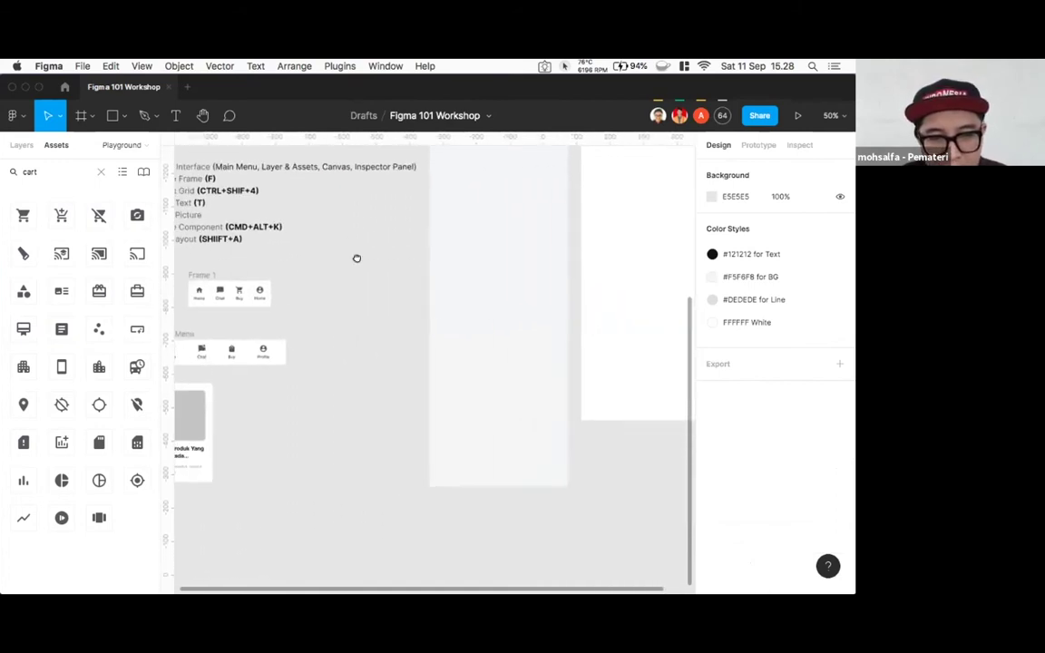
{"action": "left_click_drag", "start_coordinate": [264, 351], "coordinate": [481, 460]}
{"action": "left_click", "coordinate": [603, 493]}
{"action": "key", "text": "shift+0"}
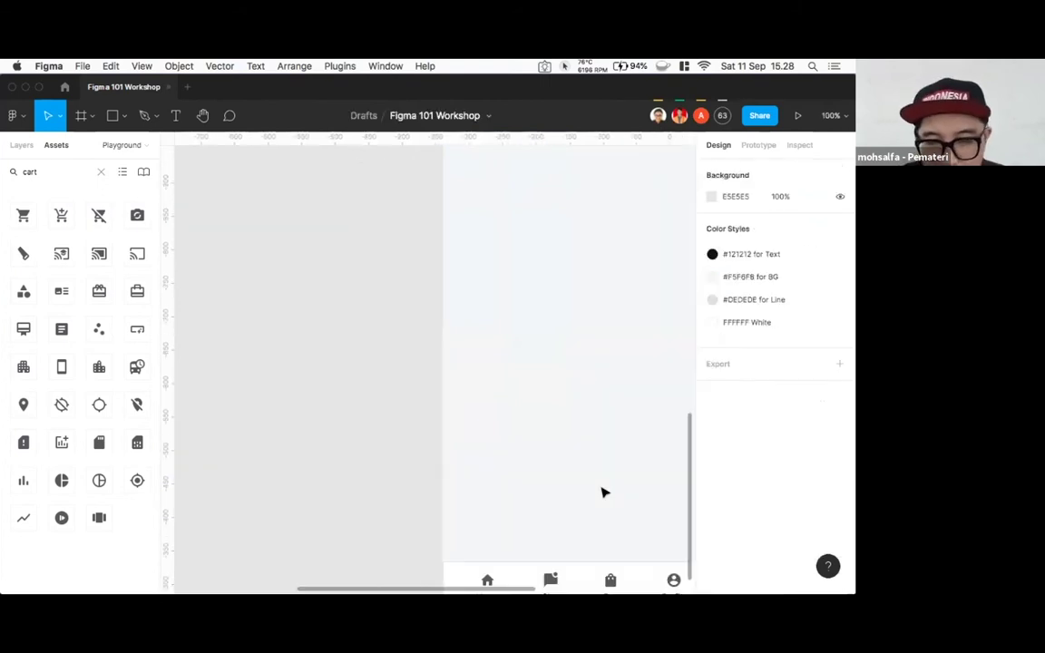
{"action": "scroll", "coordinate": [410, 254], "scroll_direction": "down", "scroll_amount": 5}
{"action": "scroll", "coordinate": [411, 254], "scroll_direction": "right", "scroll_amount": 4}
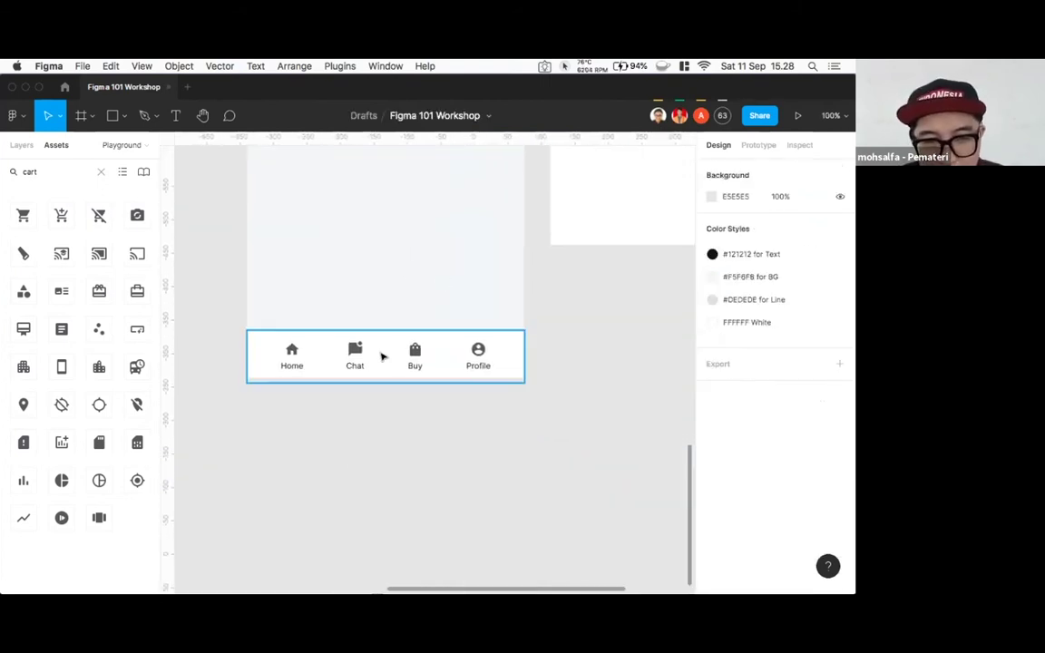
{"action": "left_click_drag", "start_coordinate": [381, 340], "coordinate": [381, 355]}
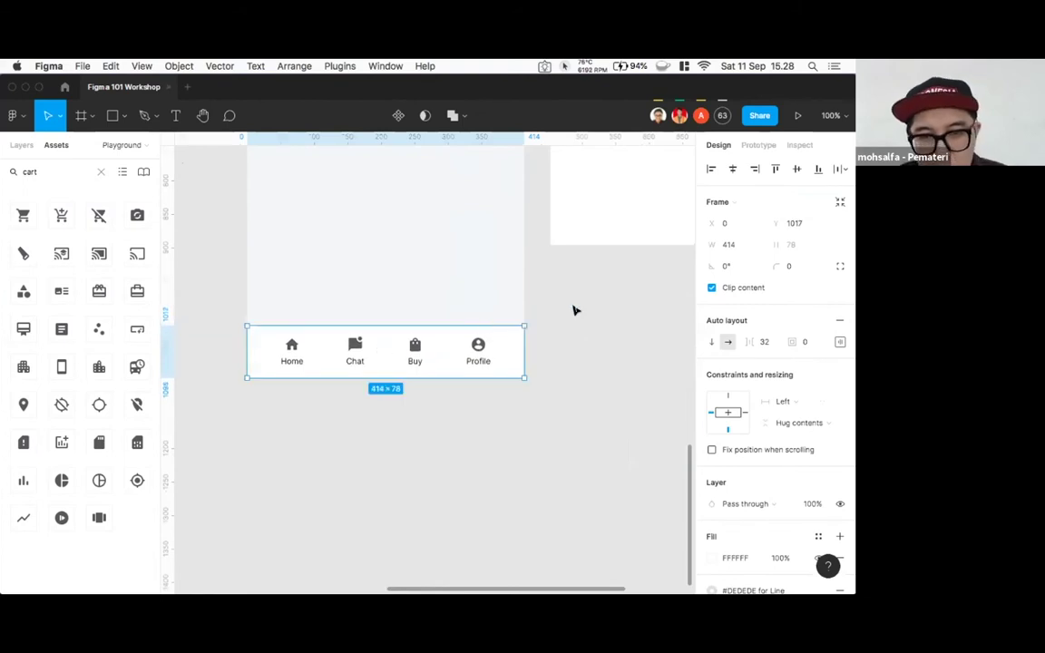
{"action": "left_click", "coordinate": [527, 331]}
- Duplicate Screen 1's bottom menu and place the copy along the bottom edge of Screen 2
{"action": "scroll", "coordinate": [527, 331], "scroll_direction": "up", "scroll_amount": 3}
{"action": "scroll", "coordinate": [528, 331], "scroll_direction": "right", "scroll_amount": 2}
{"action": "left_click", "coordinate": [427, 411]}
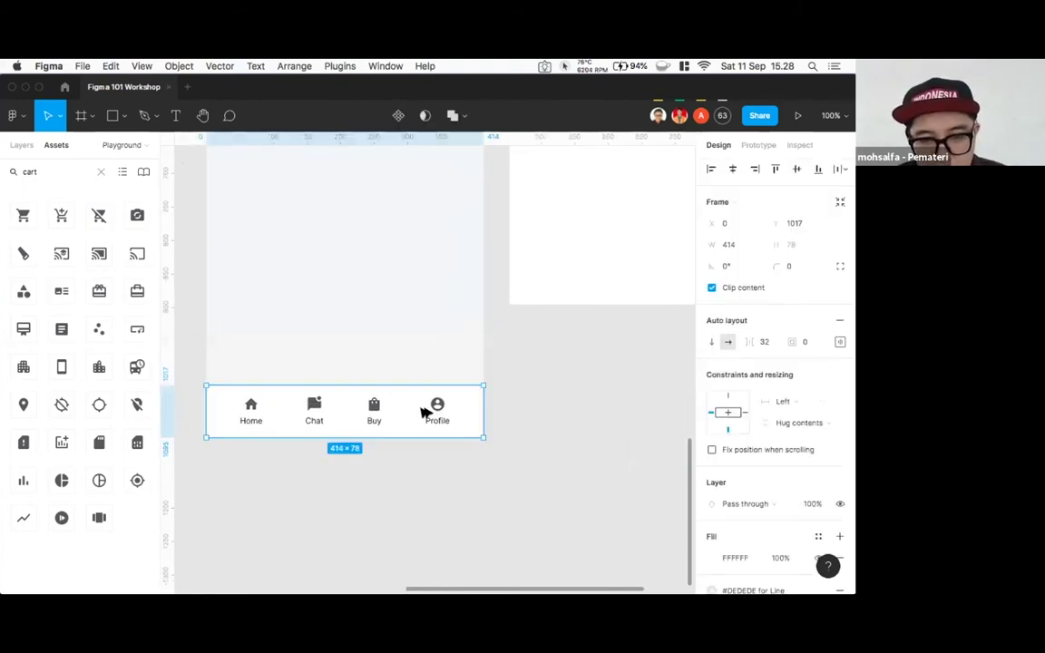
{"action": "left_click_drag", "start_coordinate": [427, 392], "coordinate": [428, 254]}
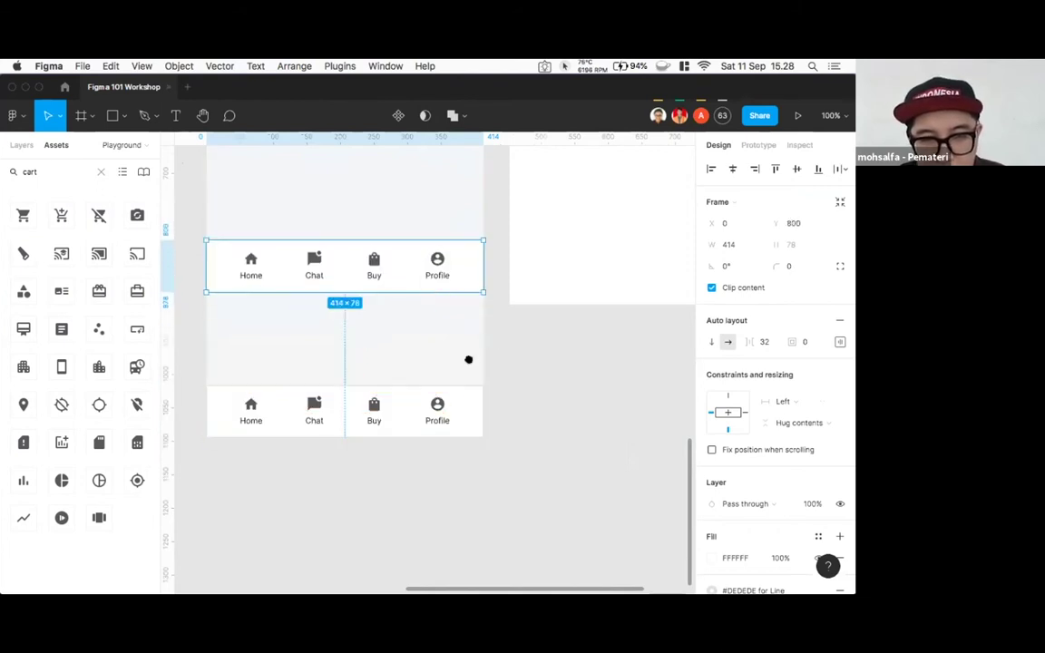
{"action": "scroll", "coordinate": [435, 376], "scroll_direction": "up", "scroll_amount": 2}
{"action": "scroll", "coordinate": [435, 377], "scroll_direction": "right", "scroll_amount": 2}
{"action": "scroll", "coordinate": [403, 394], "scroll_direction": "up", "scroll_amount": 2}
{"action": "scroll", "coordinate": [404, 394], "scroll_direction": "right", "scroll_amount": 2}
{"action": "left_click_drag", "start_coordinate": [259, 328], "coordinate": [409, 380]}
{"action": "scroll", "coordinate": [459, 362], "scroll_direction": "up", "scroll_amount": 2}
{"action": "scroll", "coordinate": [459, 362], "scroll_direction": "right", "scroll_amount": 2}
{"action": "left_click", "coordinate": [415, 445]}
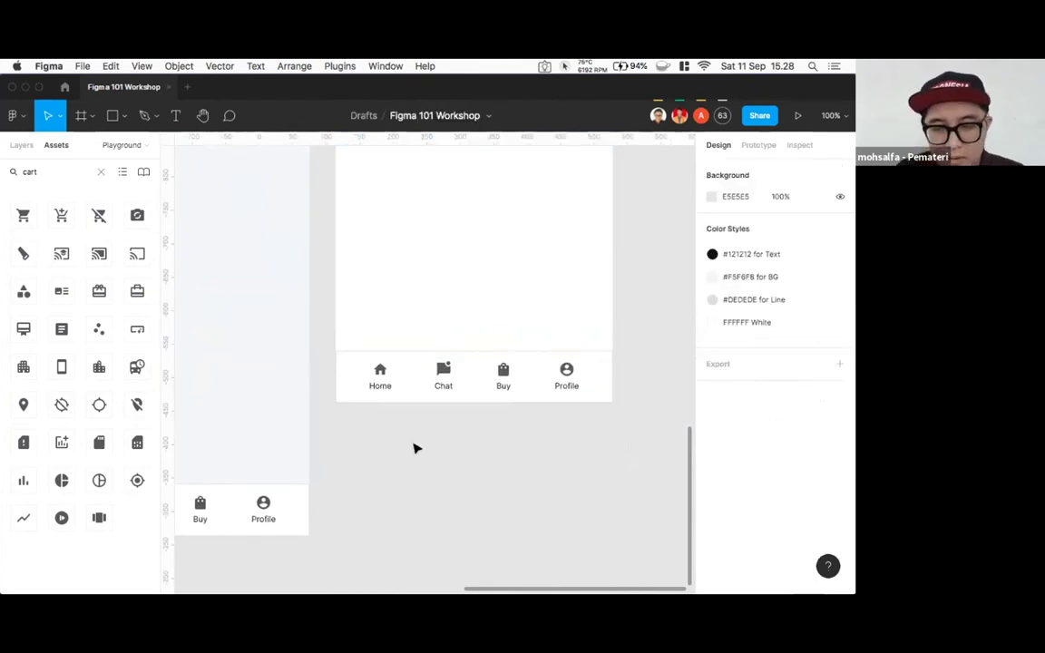
- Add auto layout around the "Jual Cari Beli" title at the top of Screen 1
{"action": "key", "text": "minus"}
{"action": "scroll", "coordinate": [436, 381], "scroll_direction": "up", "scroll_amount": 5}
{"action": "scroll", "coordinate": [436, 380], "scroll_direction": "left", "scroll_amount": 5}
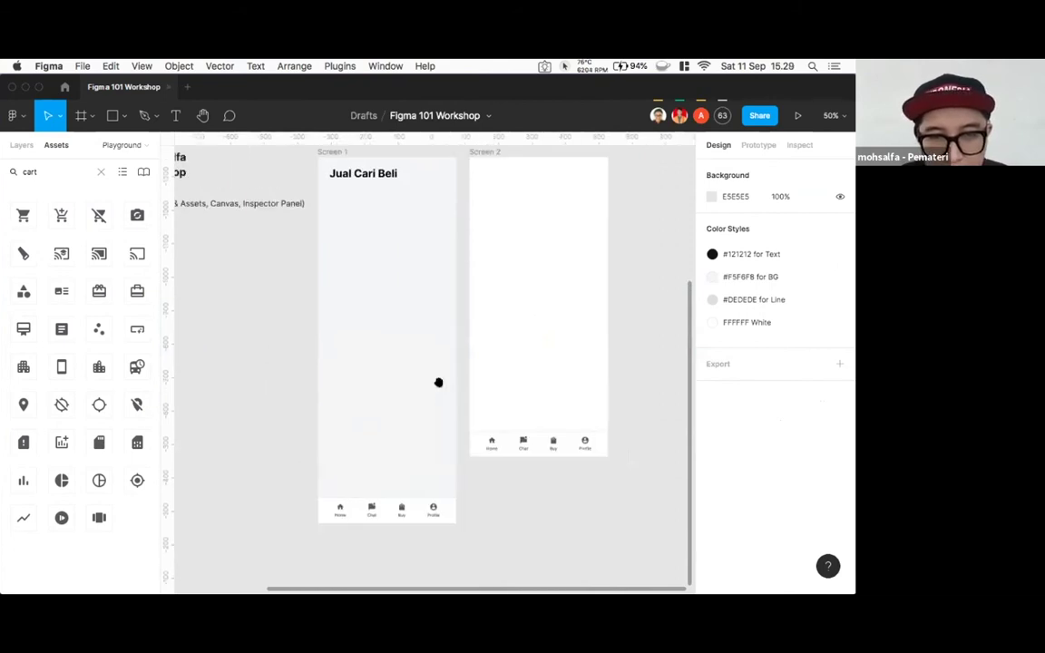
{"action": "scroll", "coordinate": [490, 404], "scroll_direction": "left", "scroll_amount": 2}
{"action": "scroll", "coordinate": [490, 404], "scroll_direction": "up", "scroll_amount": 1}
{"action": "key", "text": "plus"}
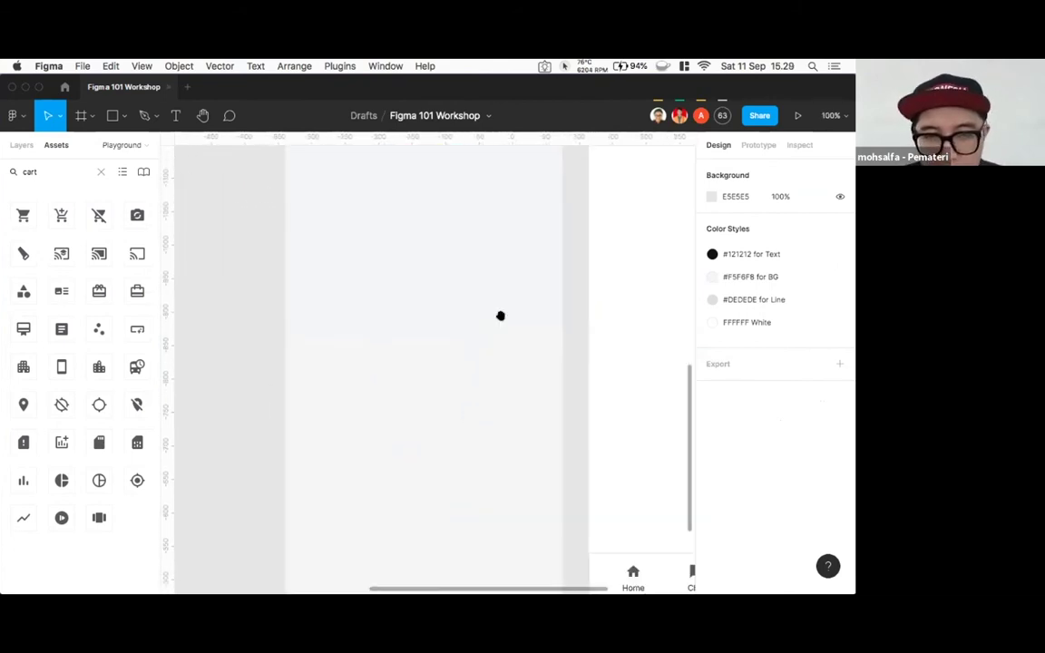
{"action": "scroll", "coordinate": [399, 245], "scroll_direction": "up", "scroll_amount": 3}
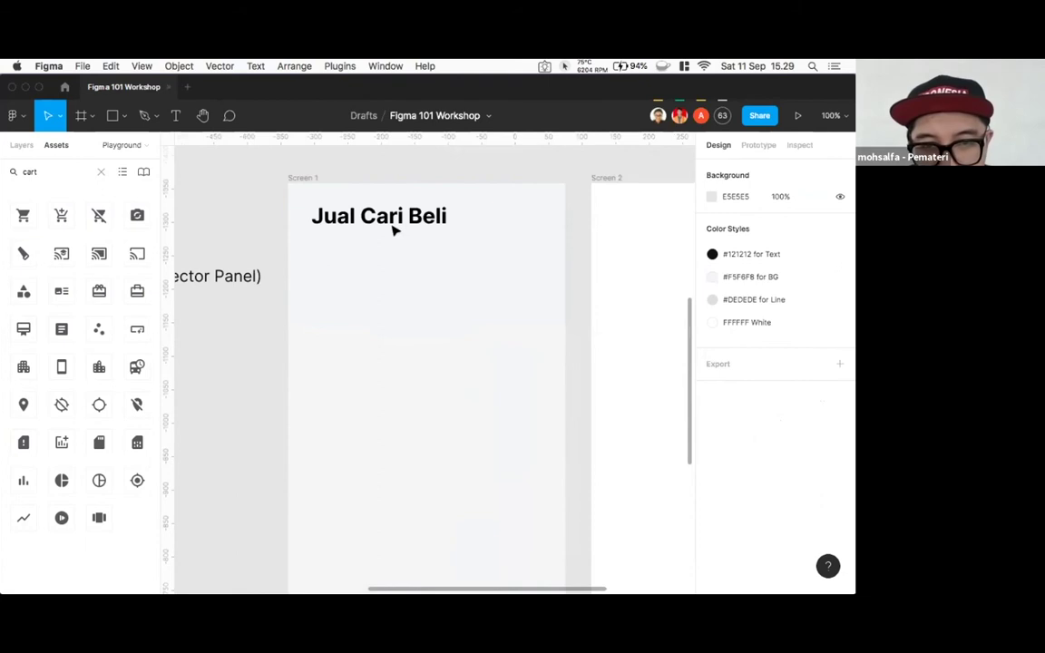
{"action": "key", "text": "Tab"}
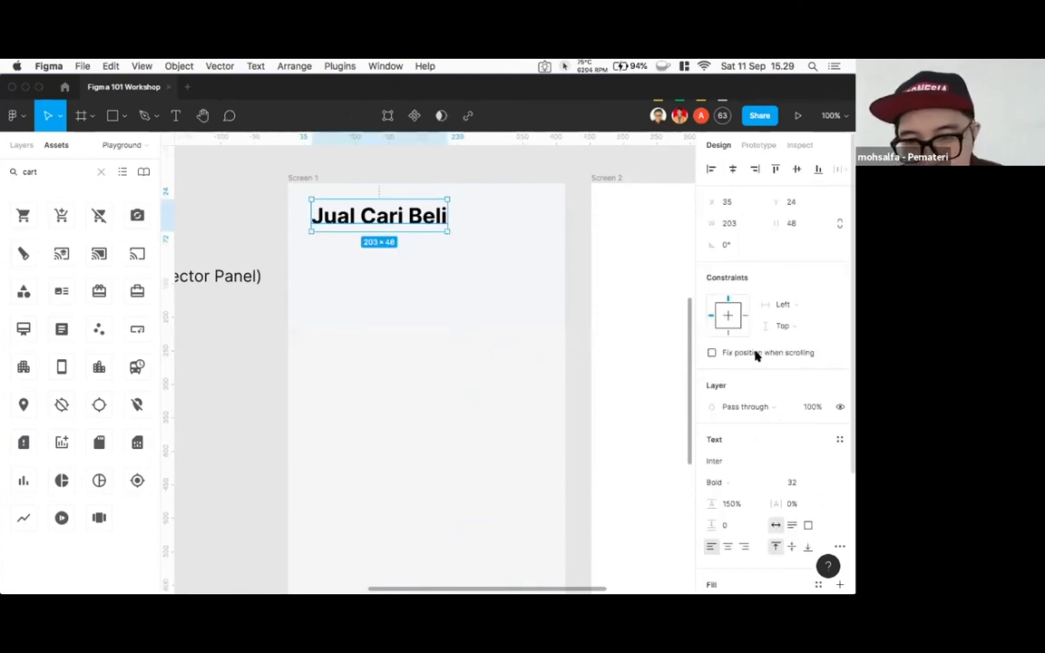
{"action": "key", "text": "shift+a"}
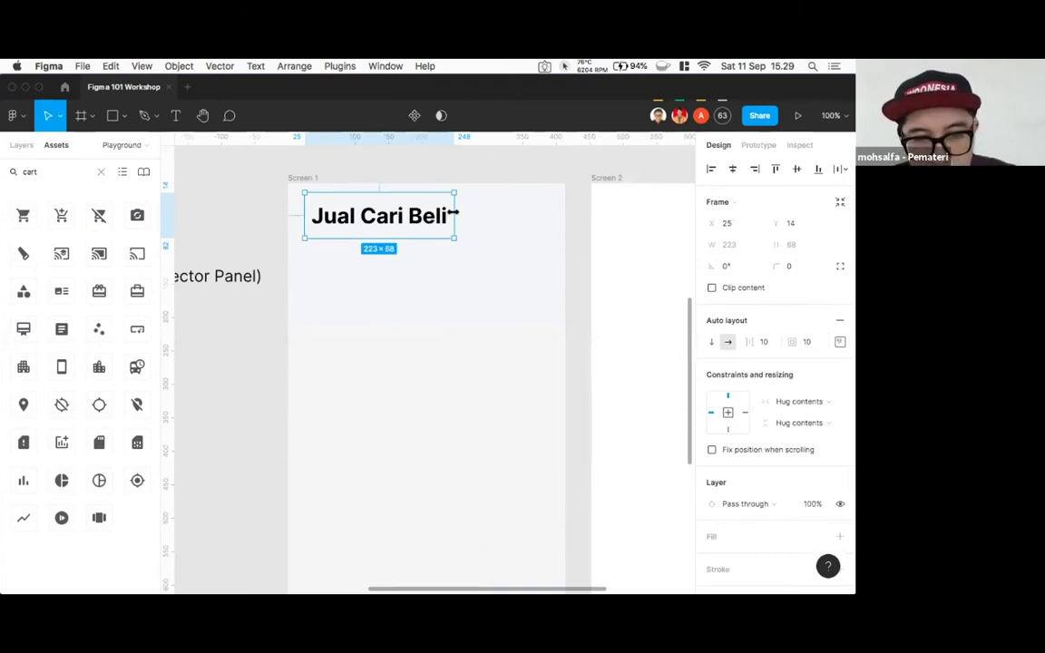
{"action": "key", "text": "super+z"}
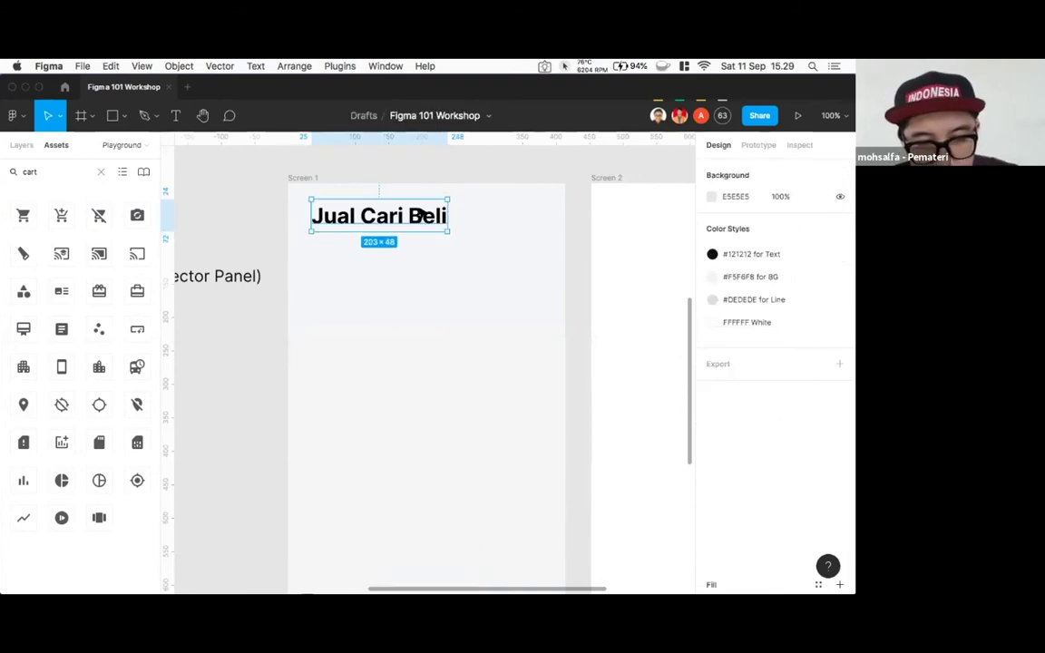
{"action": "key", "text": "shift+a"}
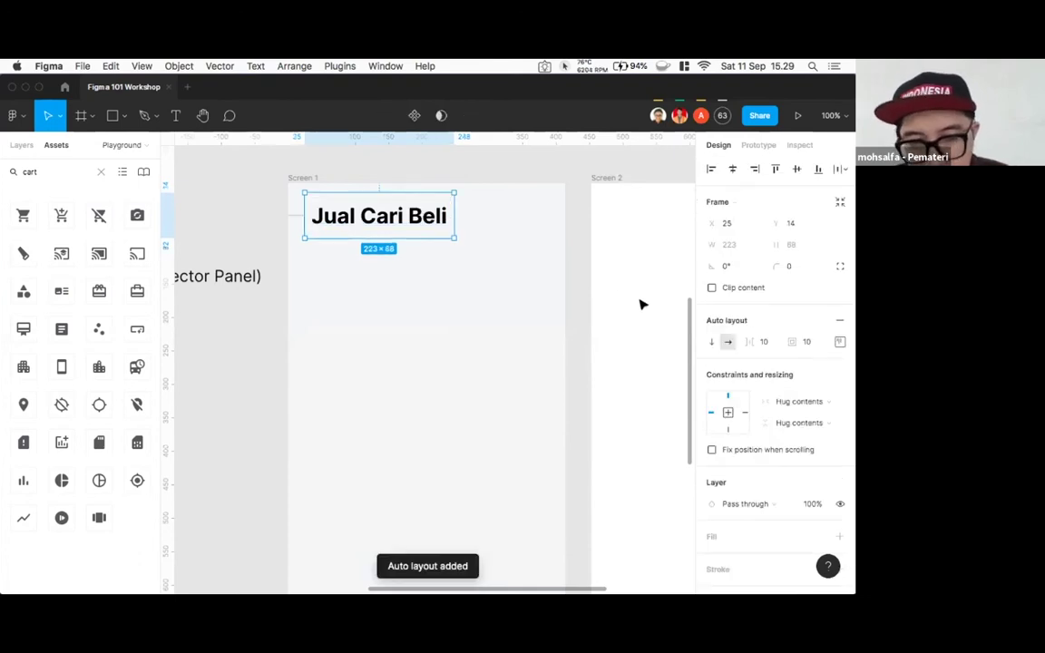
- Stretch the title's auto layout frame to Screen 1's full width of 414 and open its alignment and padding settings
{"action": "left_click_drag", "start_coordinate": [490, 209], "coordinate": [562, 210]}
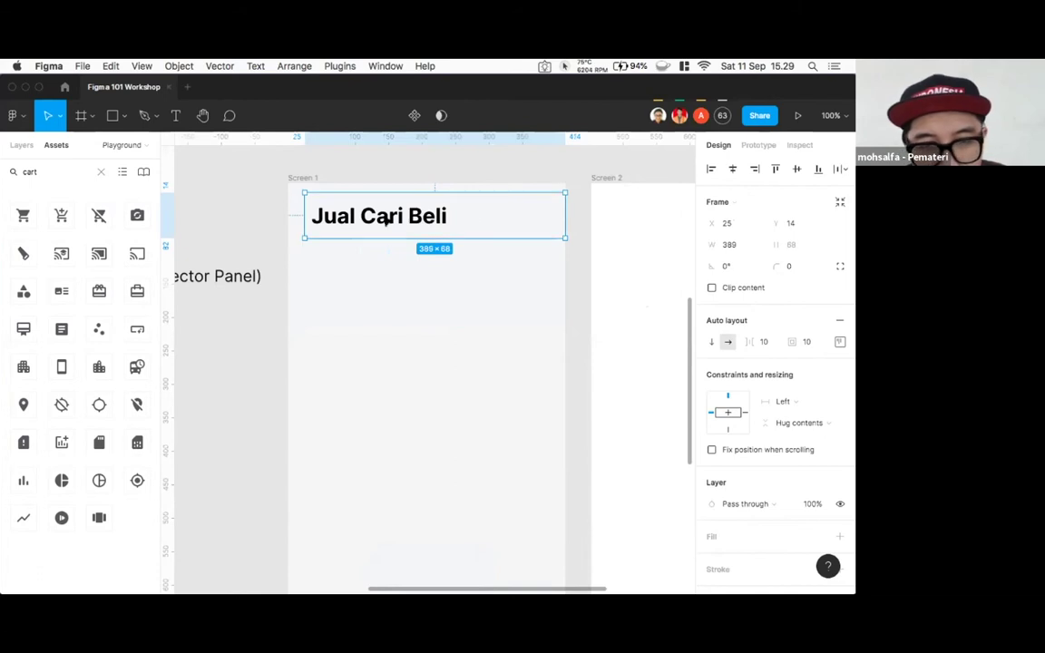
{"action": "left_click_drag", "start_coordinate": [293, 204], "coordinate": [286, 202]}
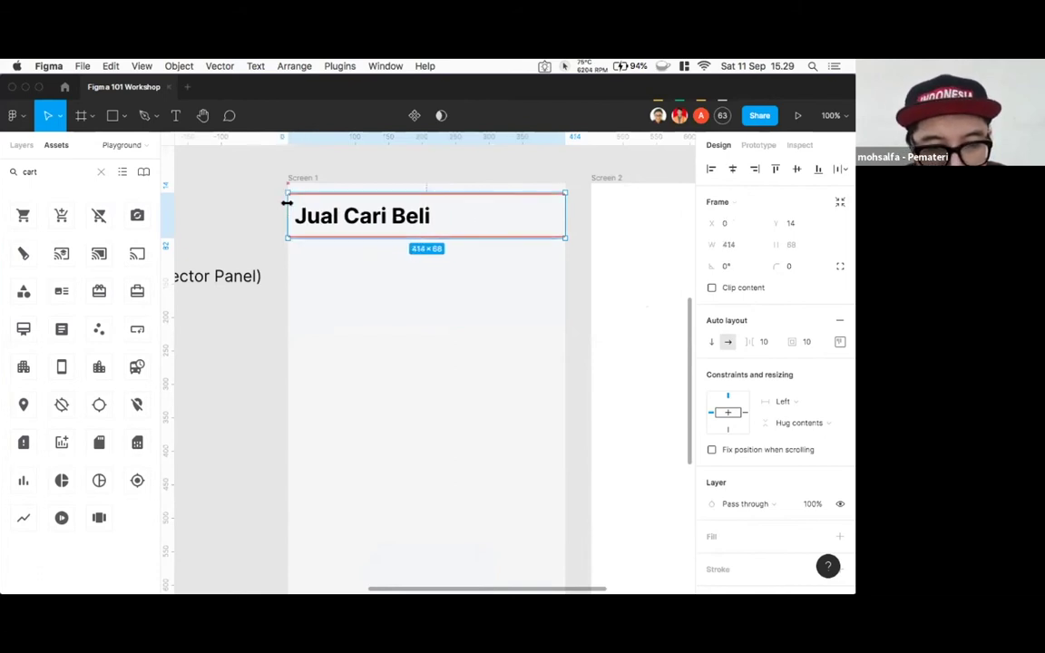
{"action": "left_click_drag", "start_coordinate": [339, 236], "coordinate": [371, 239]}
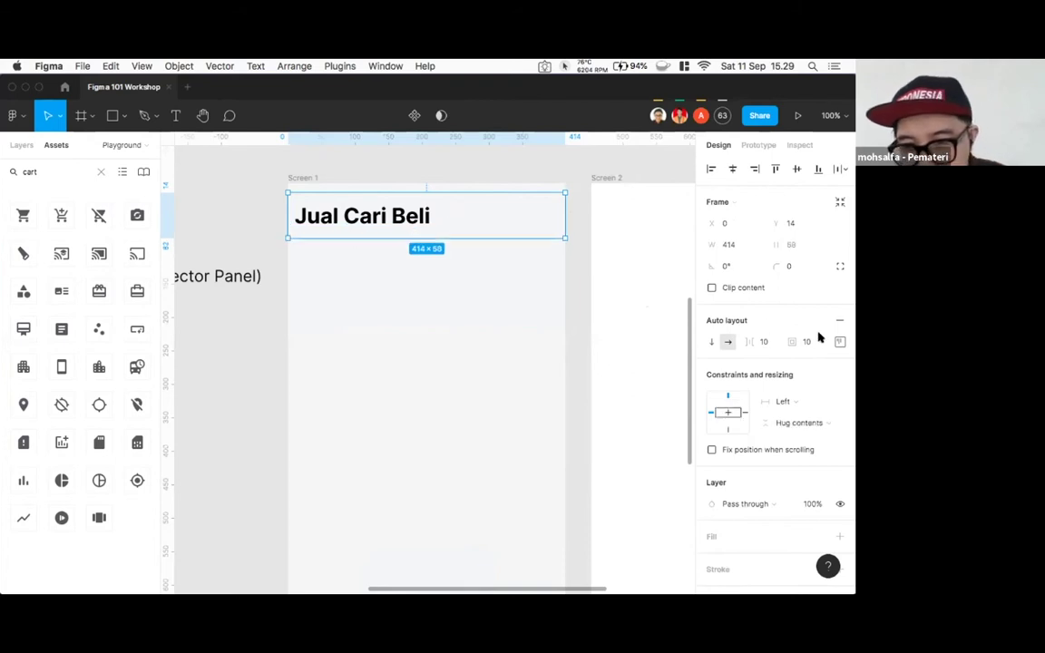
{"action": "left_click", "coordinate": [840, 341]}
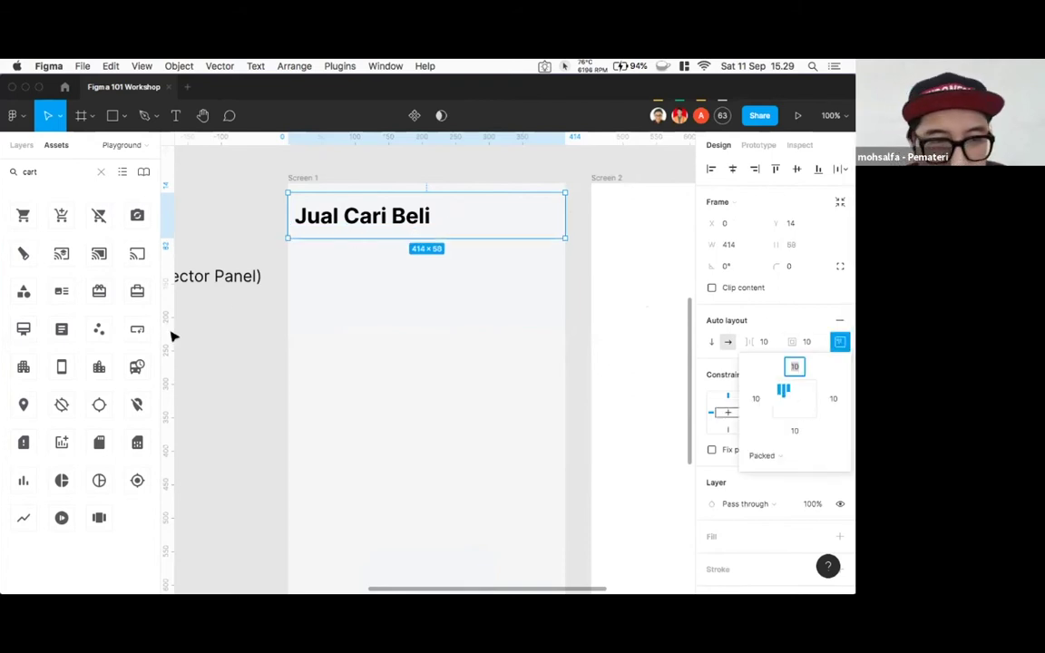
- Search the assets for "hori" and place the more_horiz icon on the canvas beside Screen 1, rotated -90°
{"action": "left_click", "coordinate": [50, 173]}
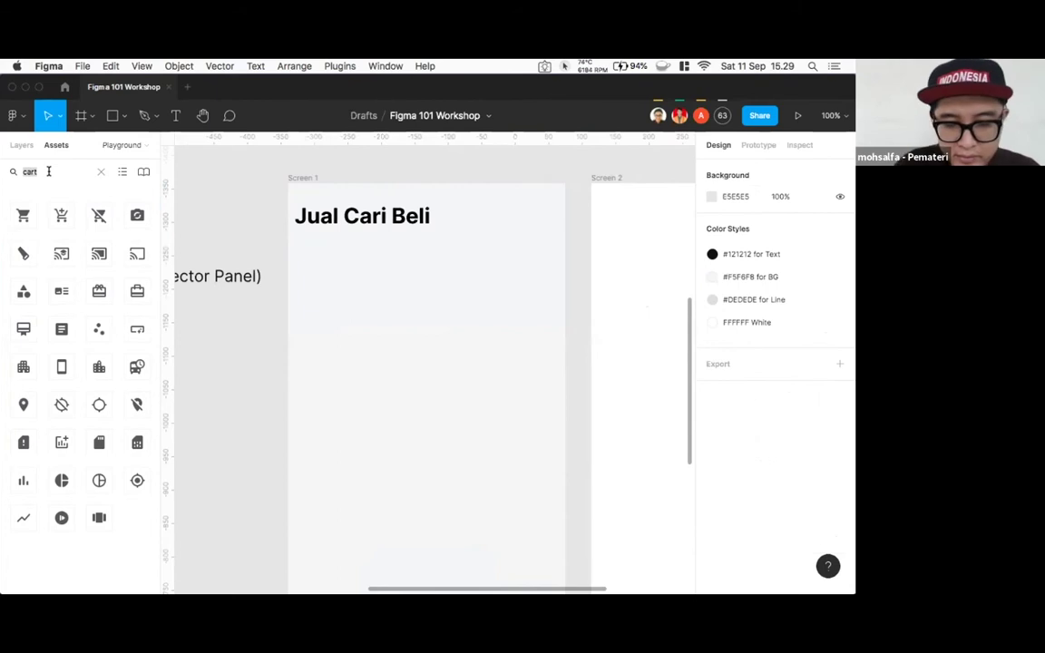
{"action": "type", "text": "hori"}
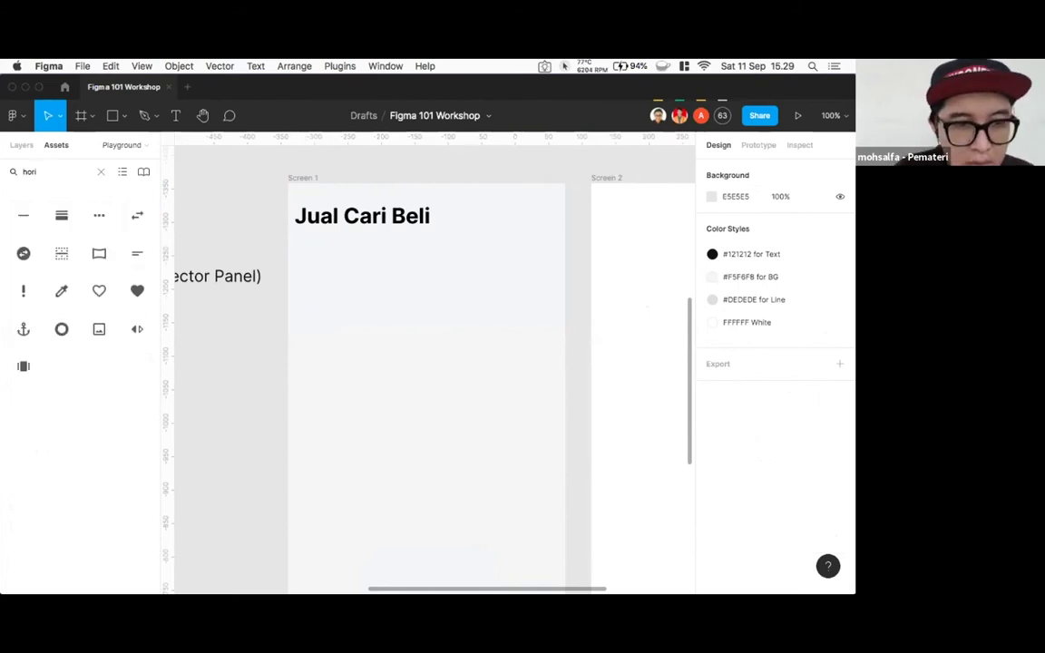
{"action": "left_click_drag", "start_coordinate": [103, 220], "coordinate": [176, 373]}
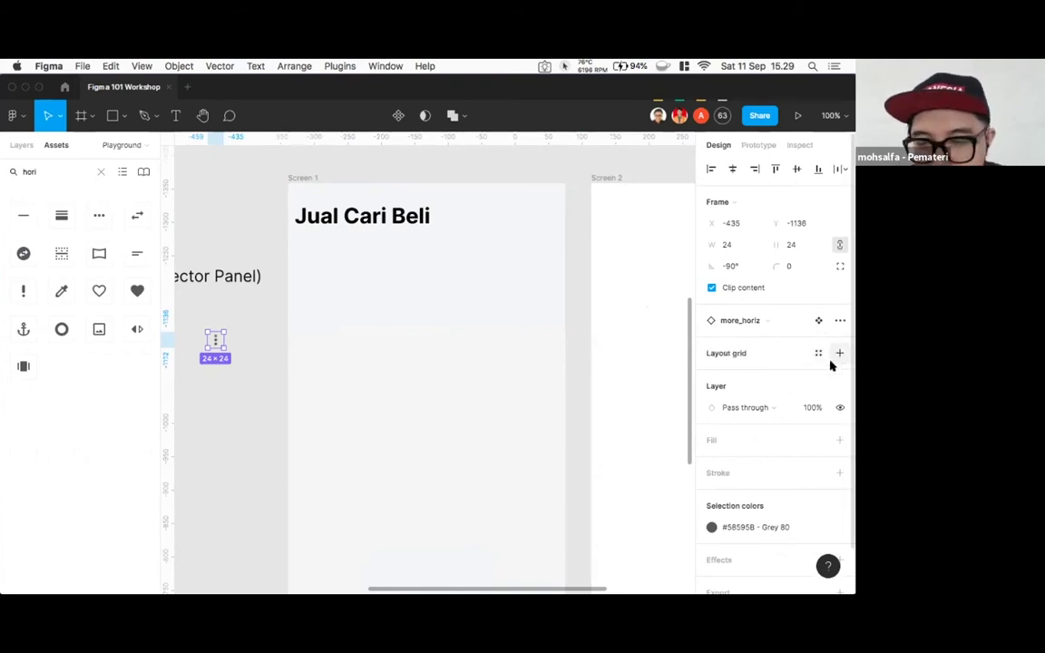
- Move the vertical three-dot icon into the "Jual Cari Beli" auto layout frame, just after the title text
{"action": "left_click", "coordinate": [372, 216]}
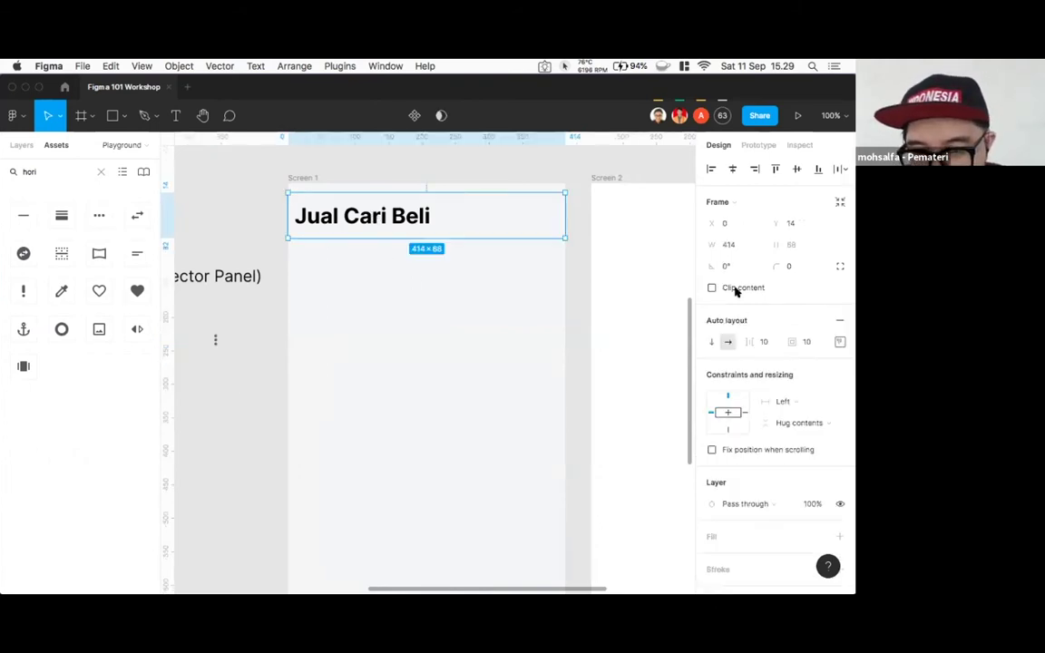
{"action": "left_click", "coordinate": [817, 344]}
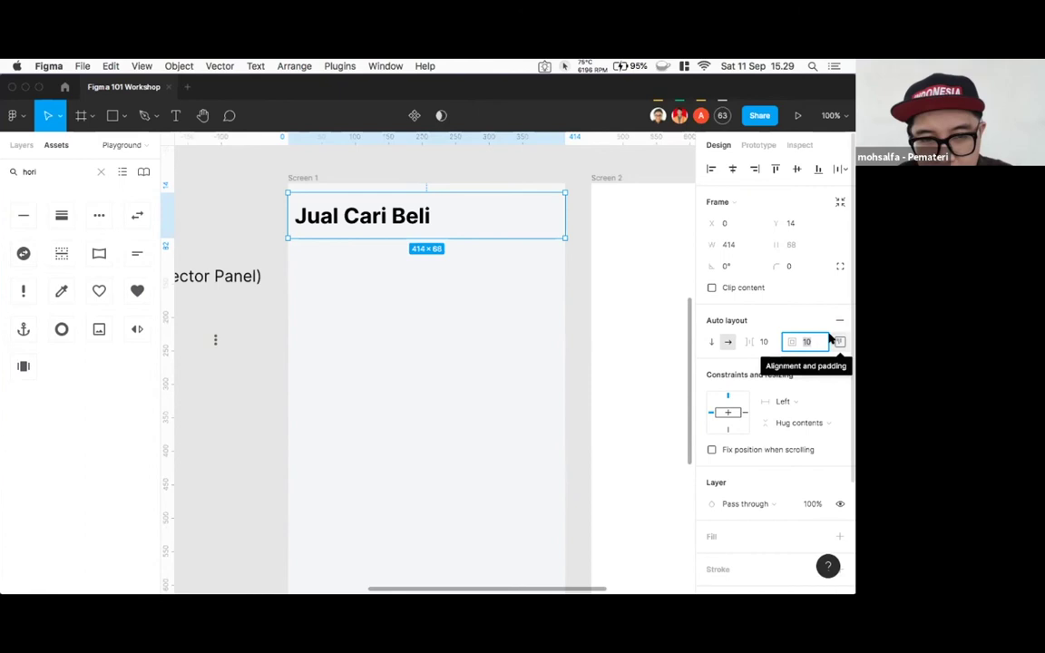
{"action": "mouse_move", "coordinate": [216, 339]}
{"action": "left_mouse_down"}
{"action": "mouse_move", "coordinate": [532, 217]}
{"action": "mouse_move", "coordinate": [487, 243]}
{"action": "left_mouse_up"}
{"action": "left_click", "coordinate": [368, 176]}
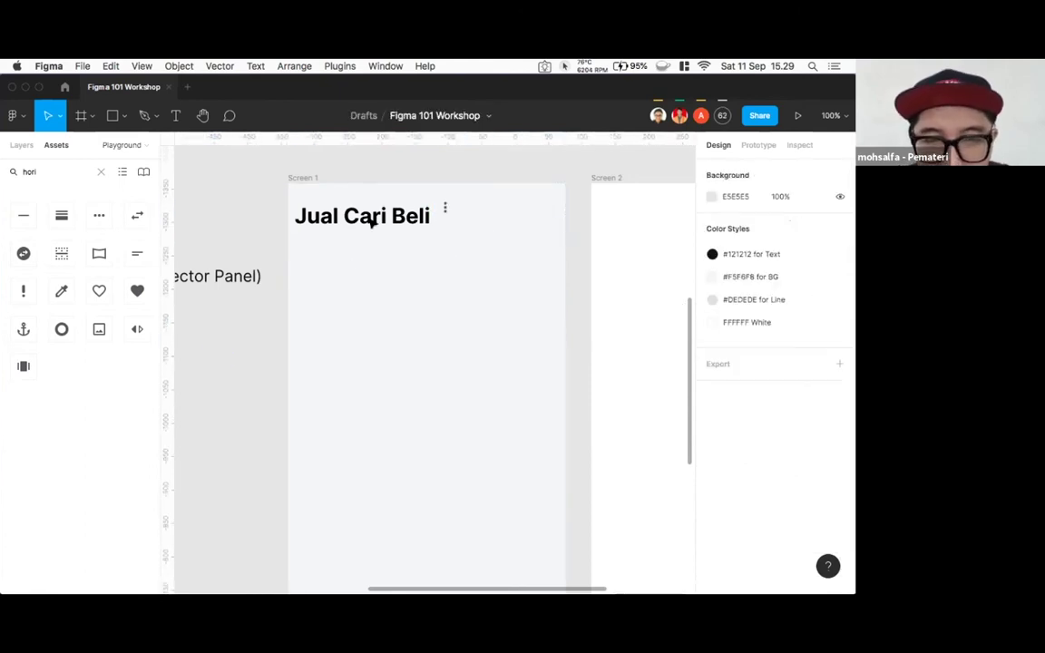
- Centre the header's items vertically and set its auto layout spacing mode to Space between
{"action": "left_click", "coordinate": [369, 221]}
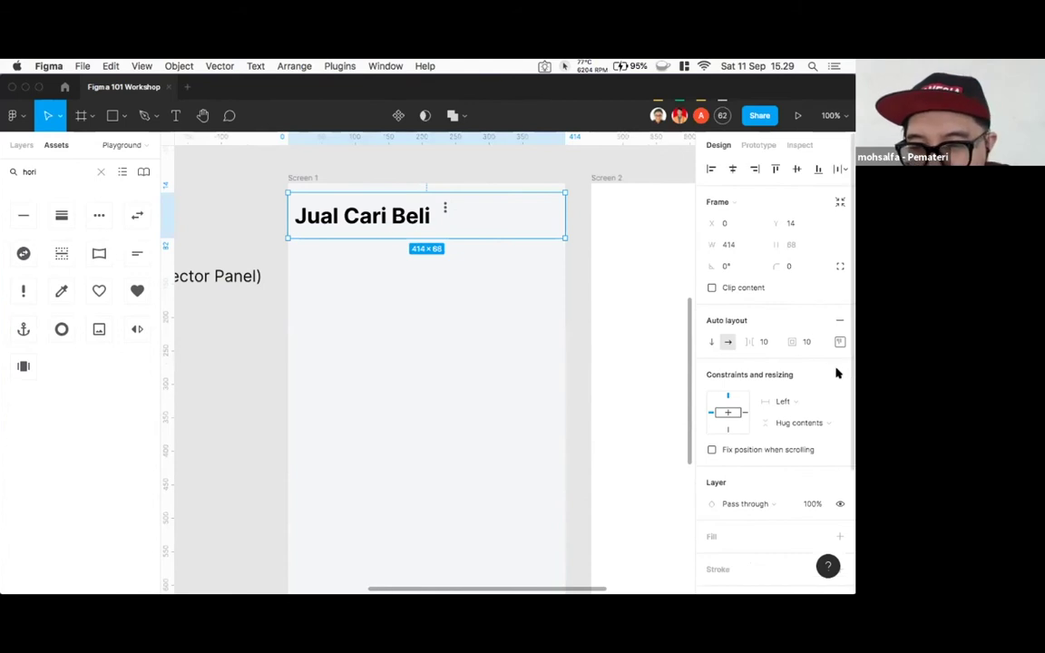
{"action": "left_click", "coordinate": [839, 341]}
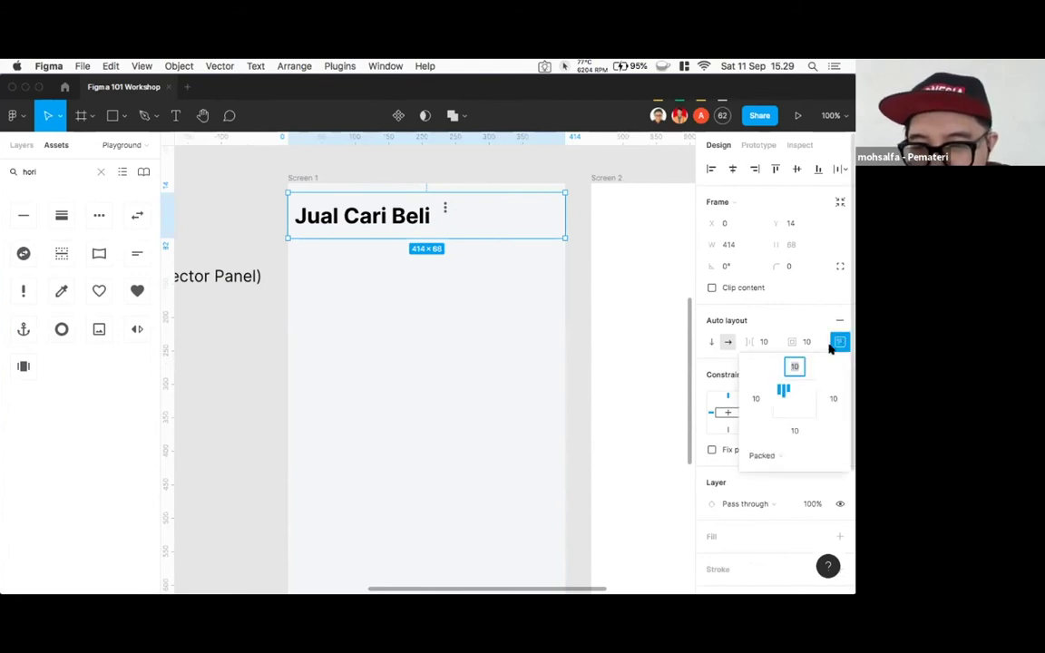
{"action": "left_click", "coordinate": [780, 399]}
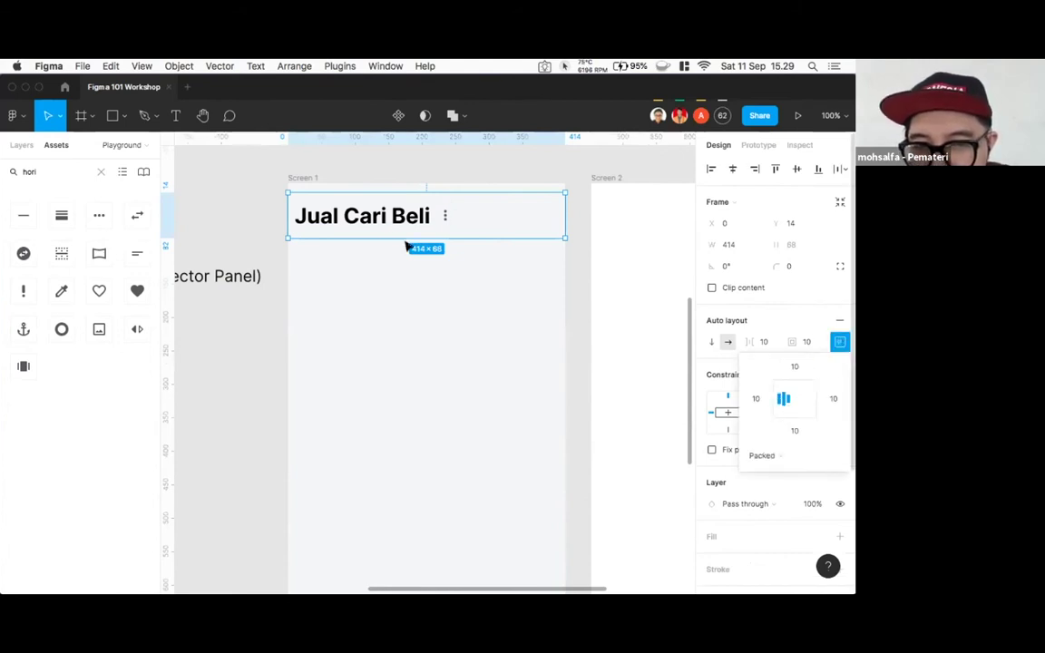
{"action": "left_click", "coordinate": [780, 458]}
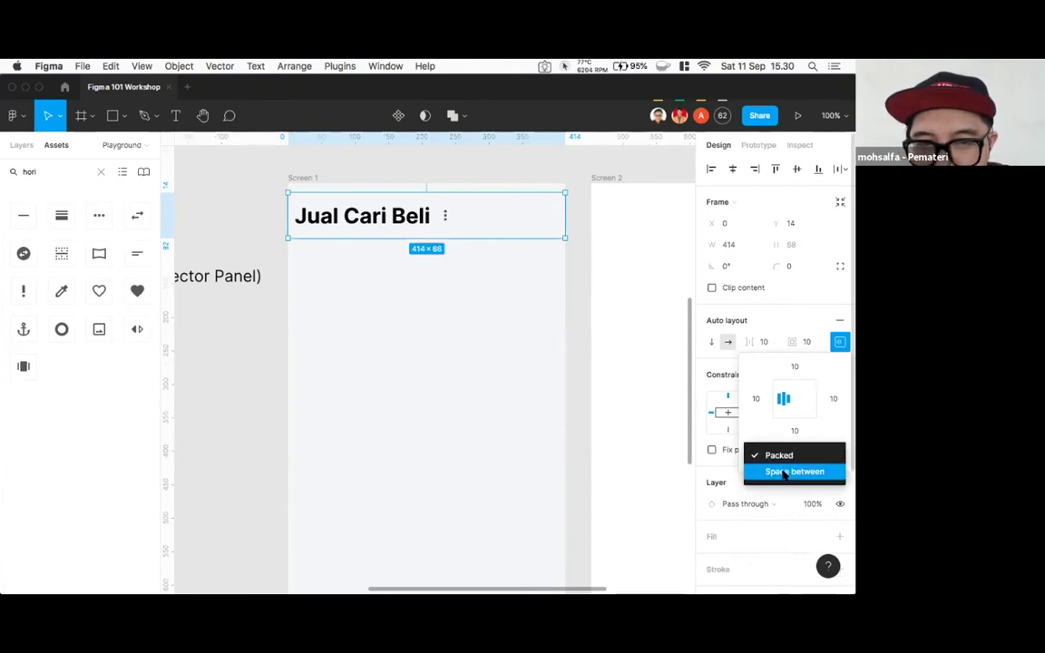
{"action": "left_click", "coordinate": [784, 471]}
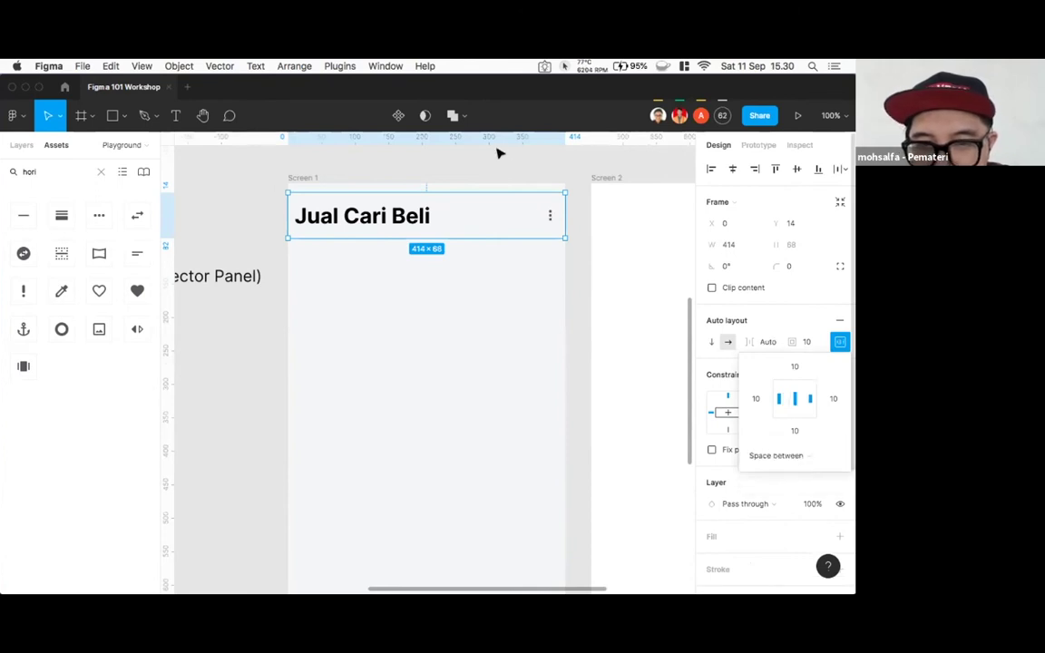
- Set the "Jual Cari Beli" text to font size 24 and position the header flush with Screen 1's top edge
{"action": "double_click", "coordinate": [411, 216]}
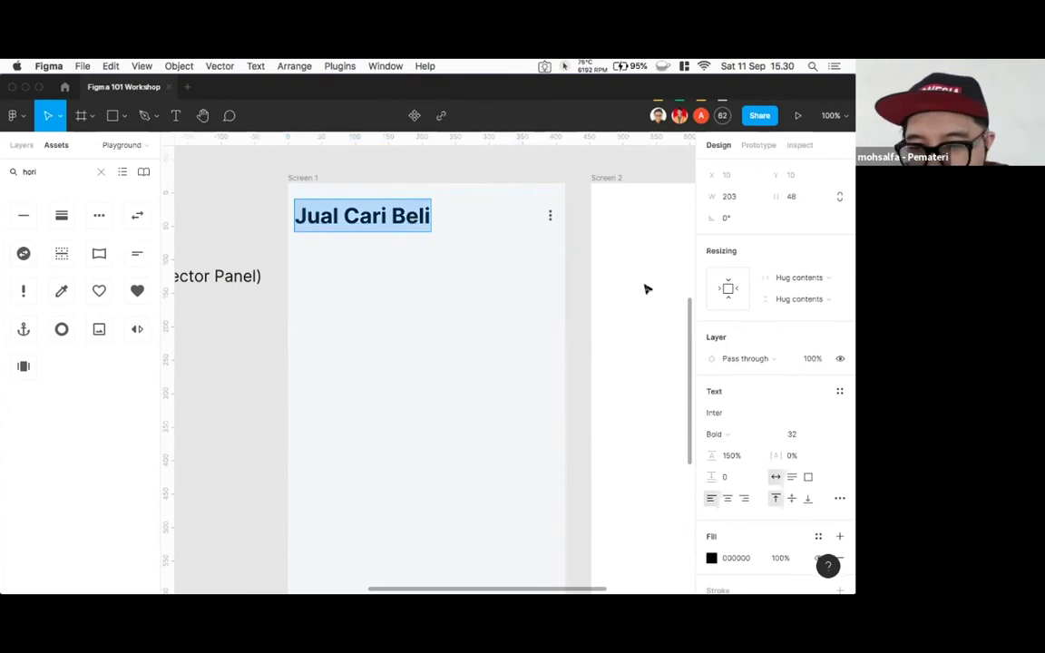
{"action": "left_click", "coordinate": [806, 434]}
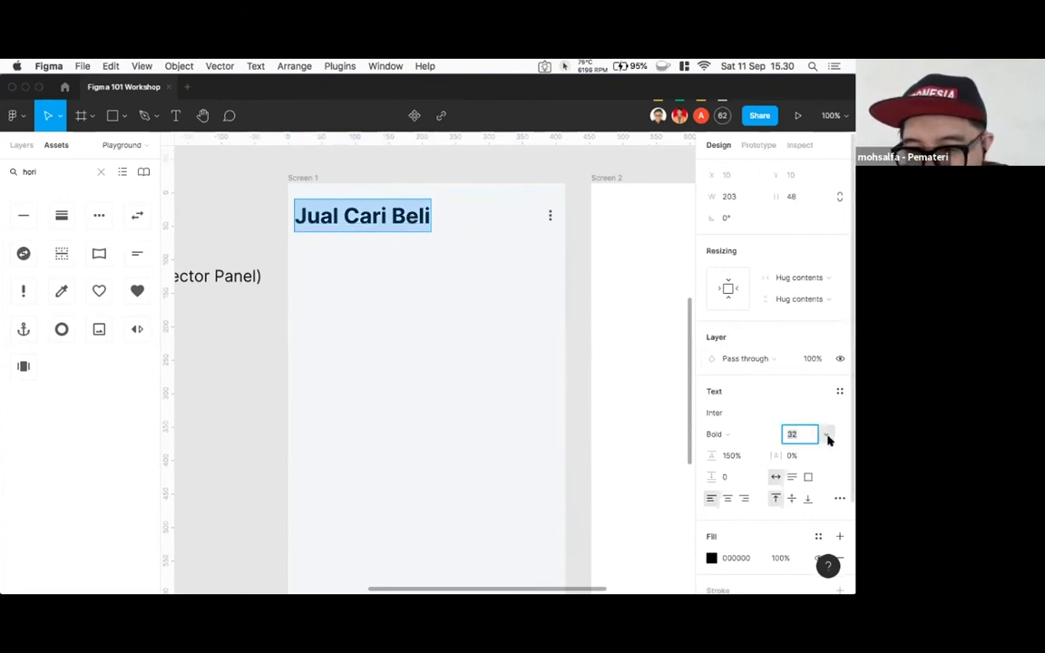
{"action": "left_click", "coordinate": [826, 434]}
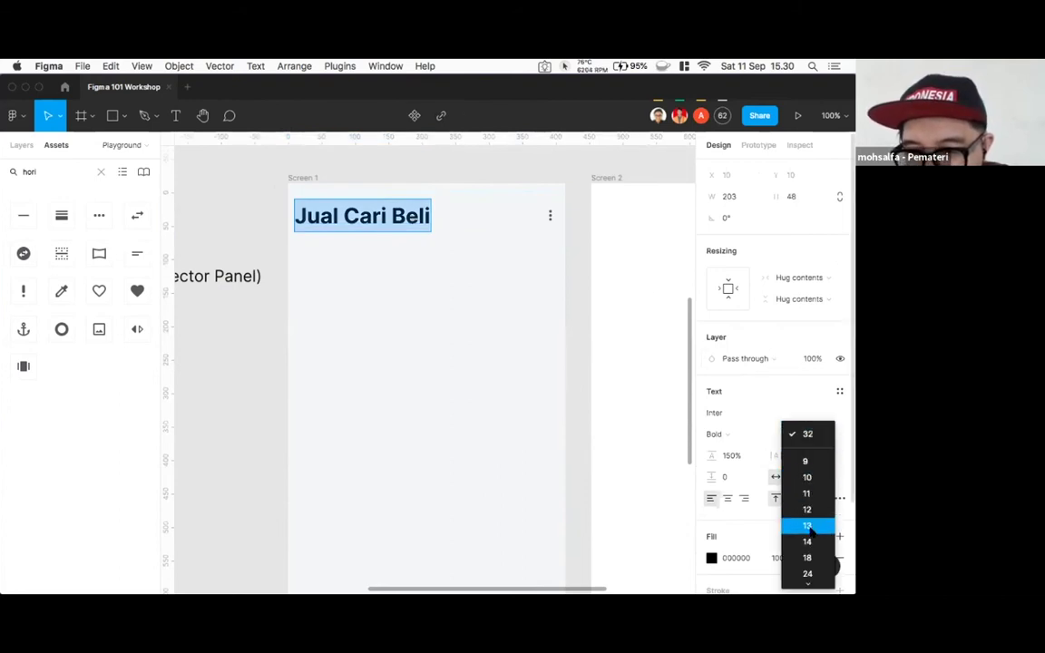
{"action": "left_click", "coordinate": [806, 574]}
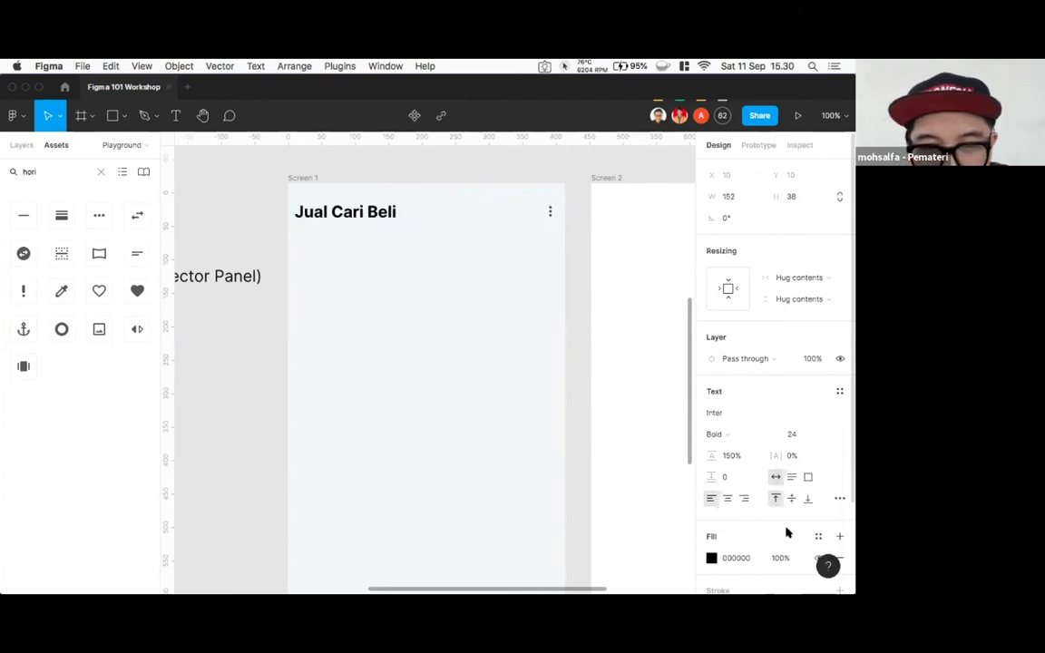
{"action": "key", "text": "Escape"}
{"action": "left_click", "coordinate": [431, 207]}
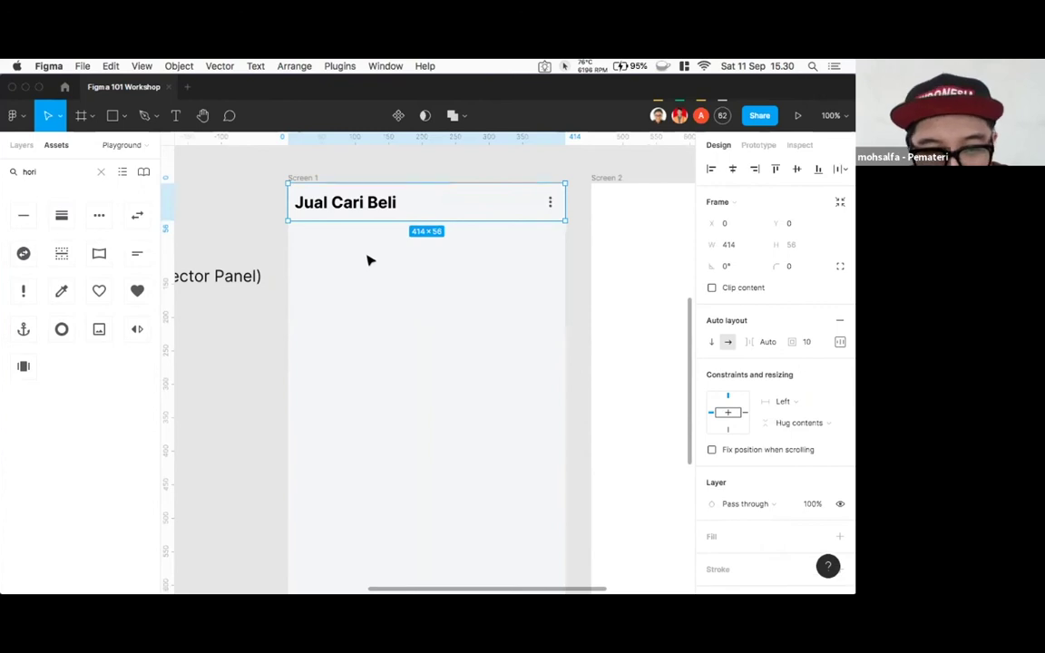
{"action": "left_click", "coordinate": [305, 168]}
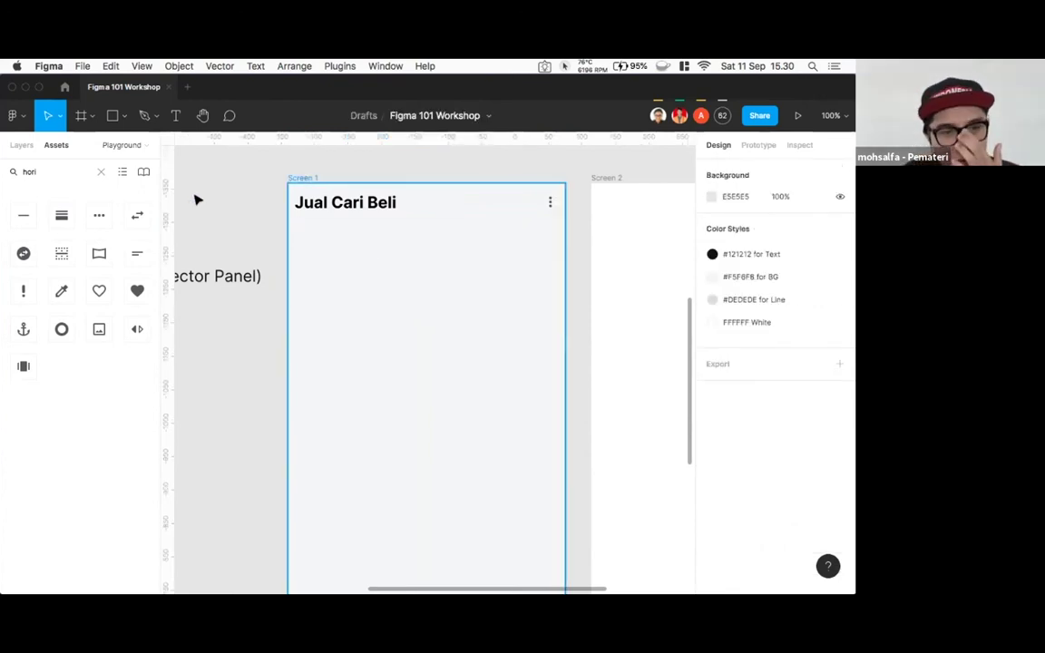
{"action": "left_click", "coordinate": [295, 178]}
{"action": "scroll", "coordinate": [735, 444], "scroll_direction": "down", "scroll_amount": 5}
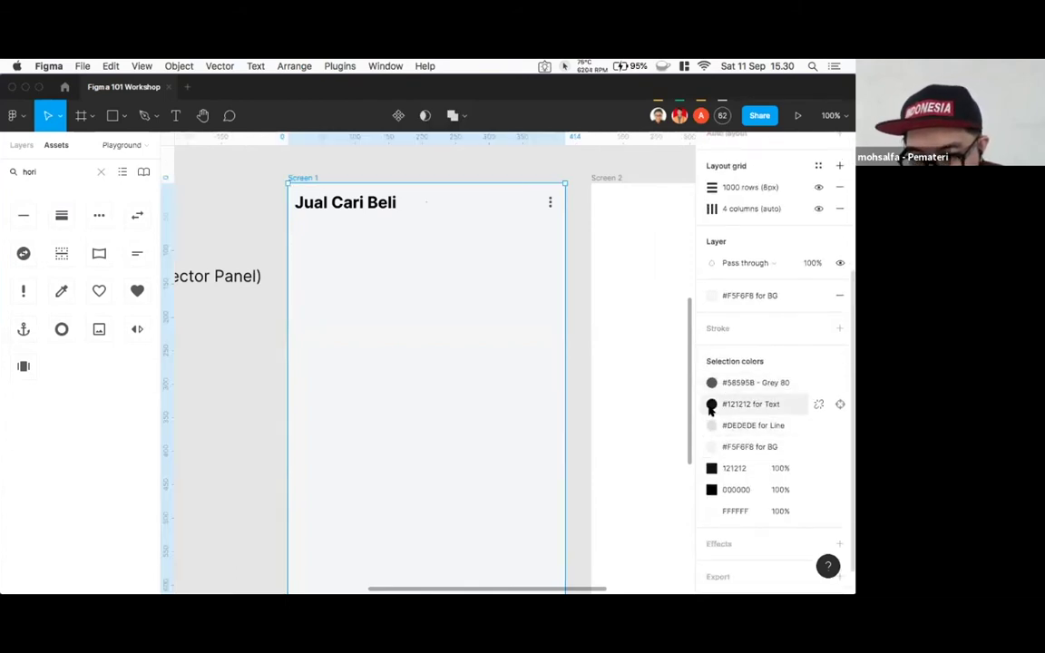
{"action": "left_click", "coordinate": [712, 447]}
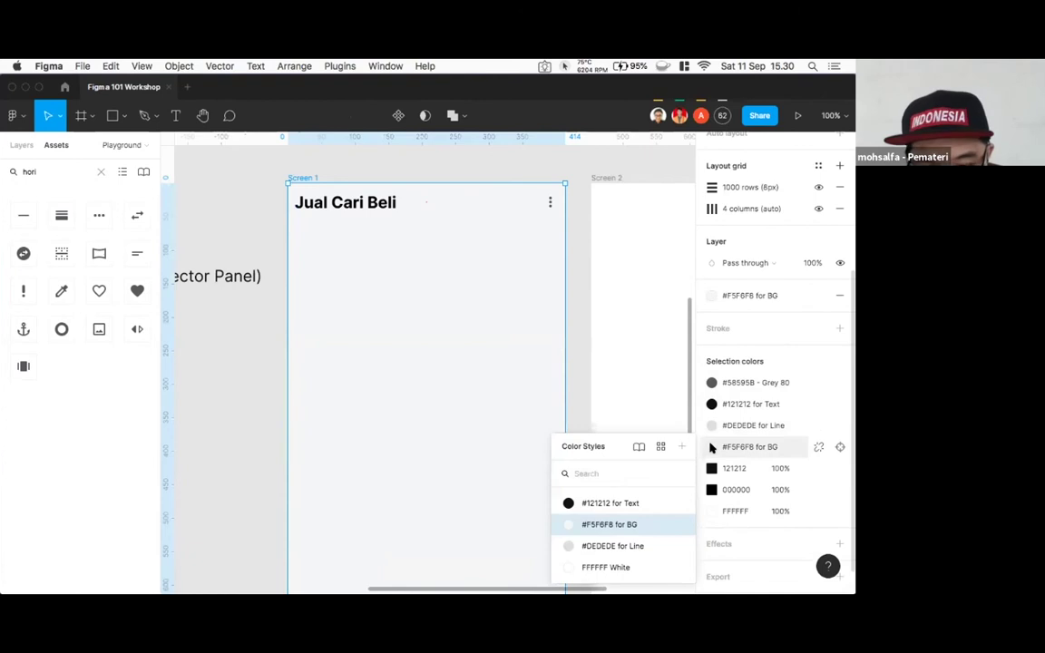
{"action": "left_click", "coordinate": [491, 217]}
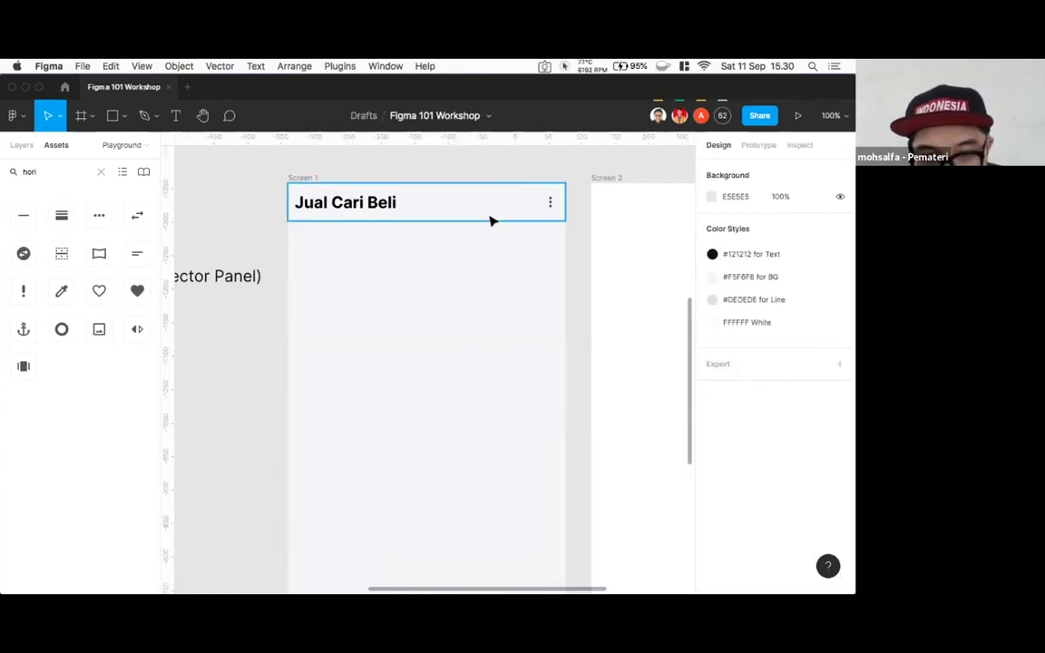
- Fill the "Jual Cari Beli" header frame with the FFFFFF White color style
{"action": "left_click", "coordinate": [491, 216]}
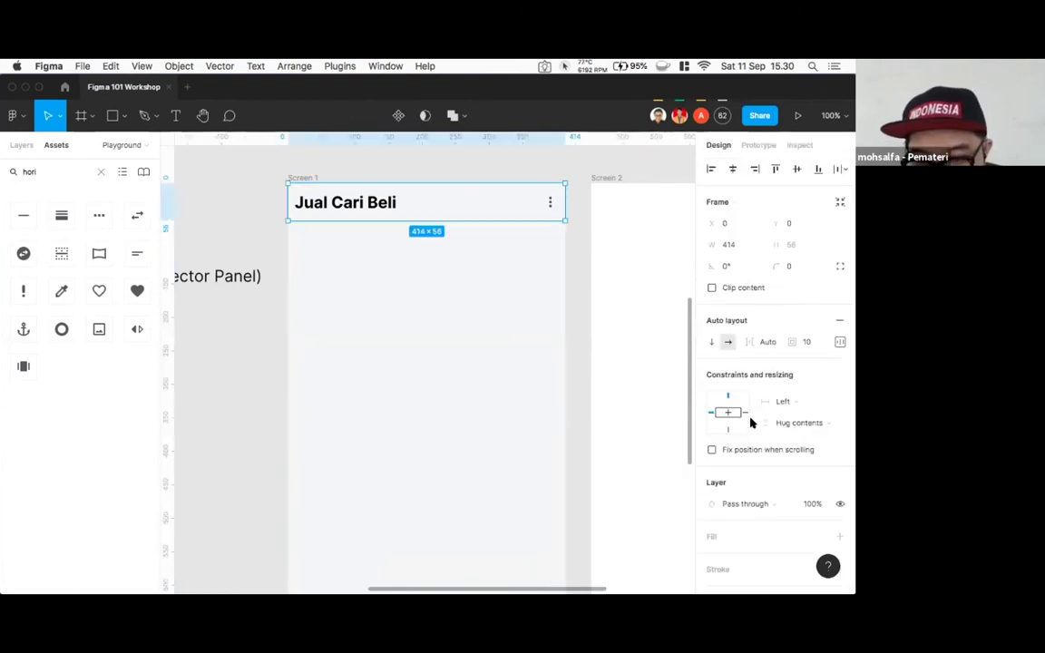
{"action": "left_click", "coordinate": [814, 535]}
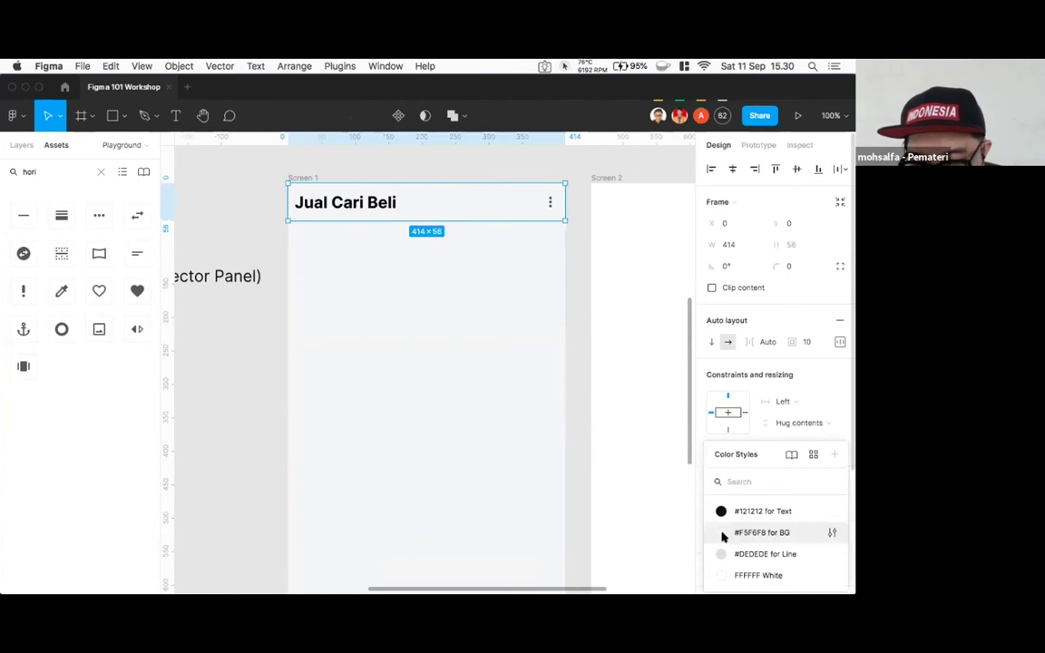
{"action": "left_click", "coordinate": [719, 573]}
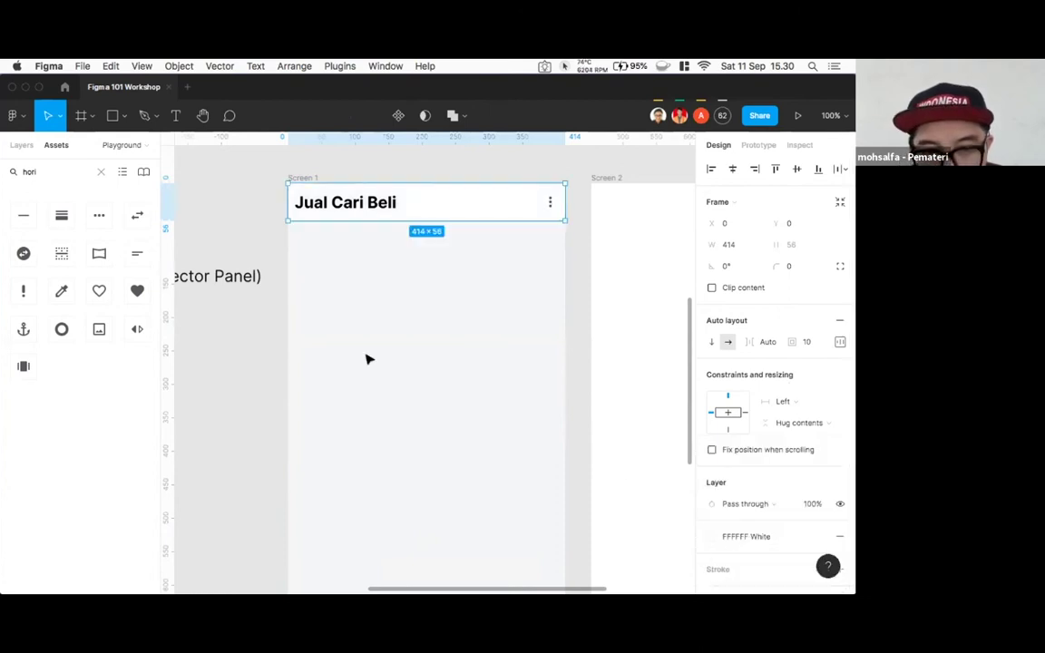
{"action": "left_click", "coordinate": [279, 372]}
- Set the "Jual Cari Beli" title text in Screen 1's header to font size 18
{"action": "scroll", "coordinate": [336, 359], "scroll_direction": "down", "scroll_amount": 10}
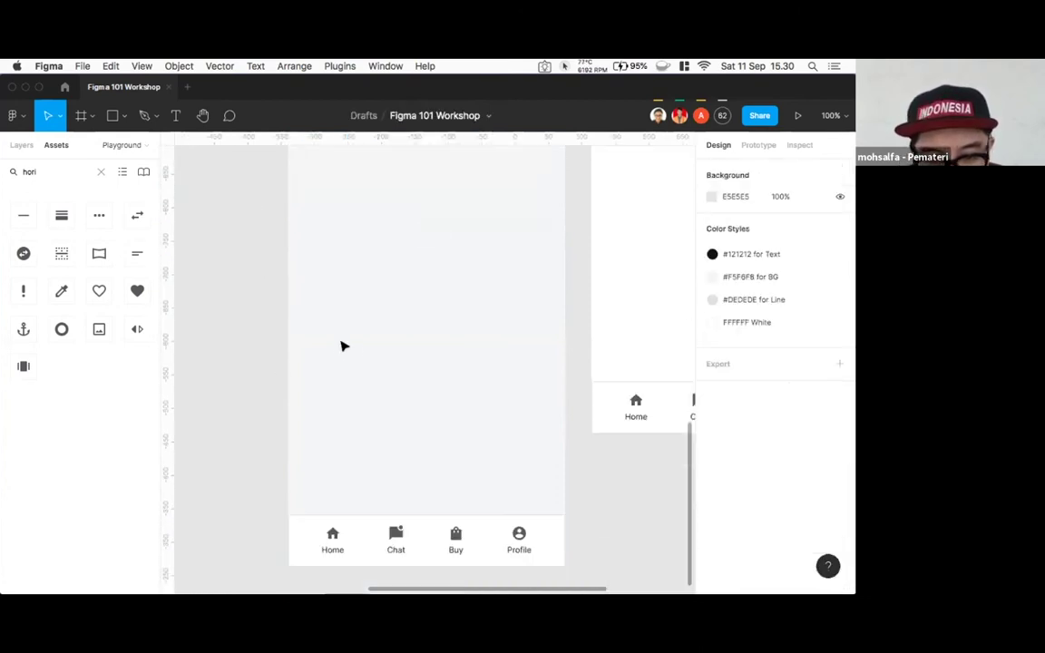
{"action": "scroll", "coordinate": [345, 341], "scroll_direction": "up", "scroll_amount": 10}
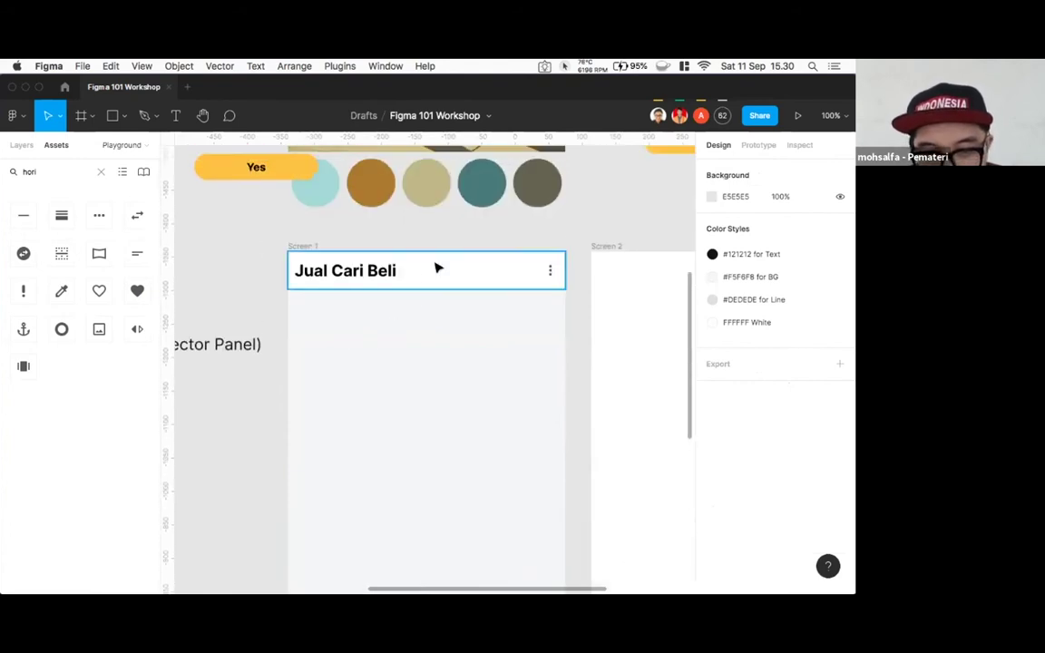
{"action": "left_click", "coordinate": [379, 270]}
{"action": "double_click", "coordinate": [380, 270]}
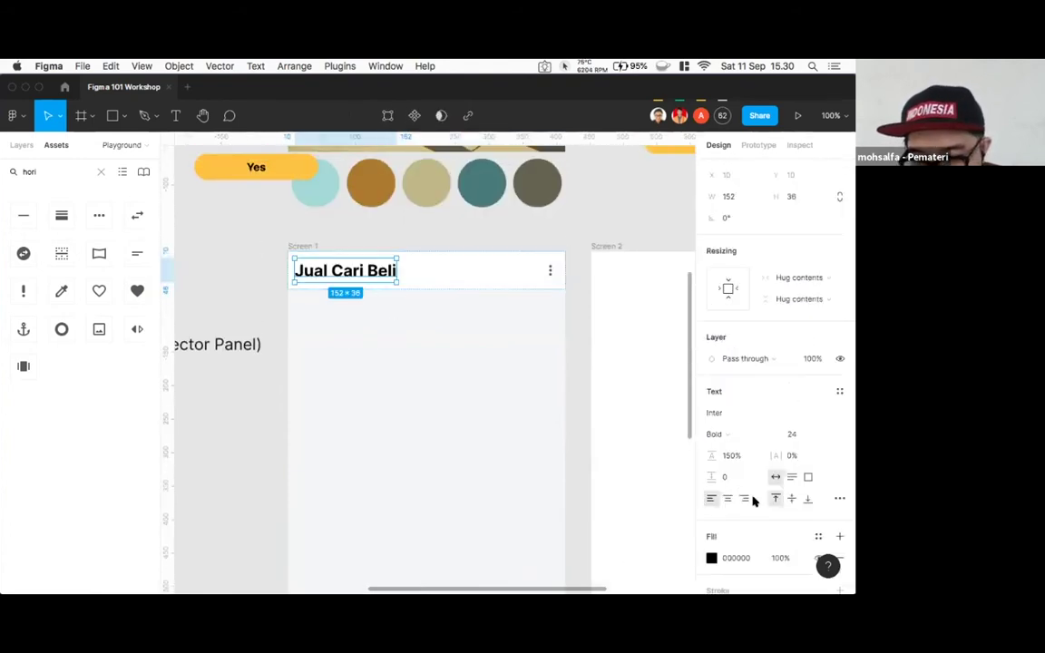
{"action": "left_click", "coordinate": [800, 436]}
{"action": "type", "text": "18"}
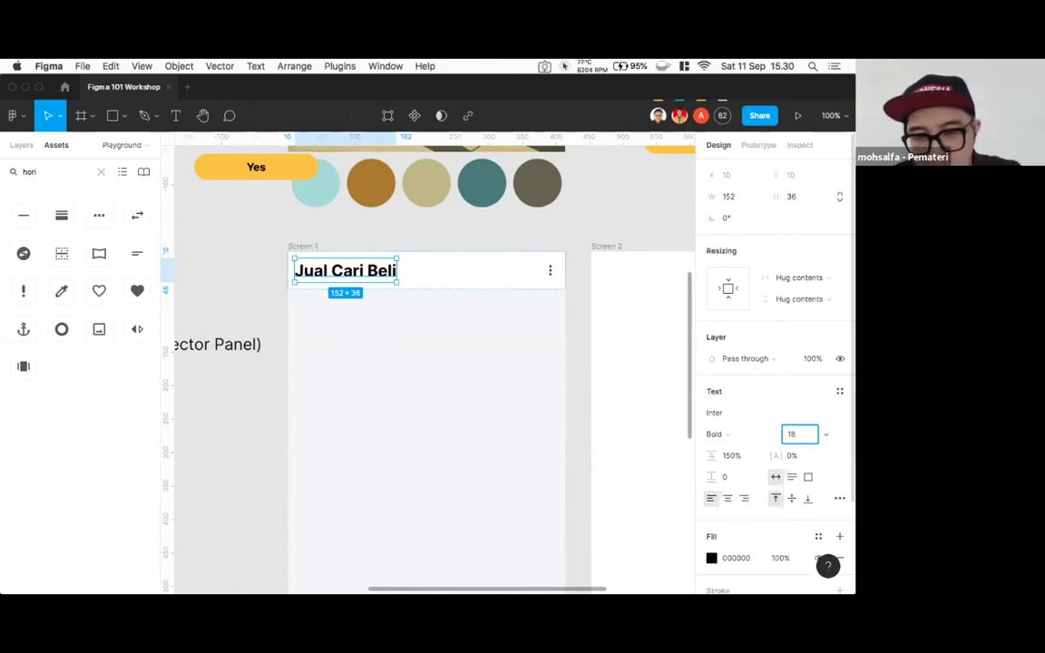
{"action": "key", "text": "Return"}
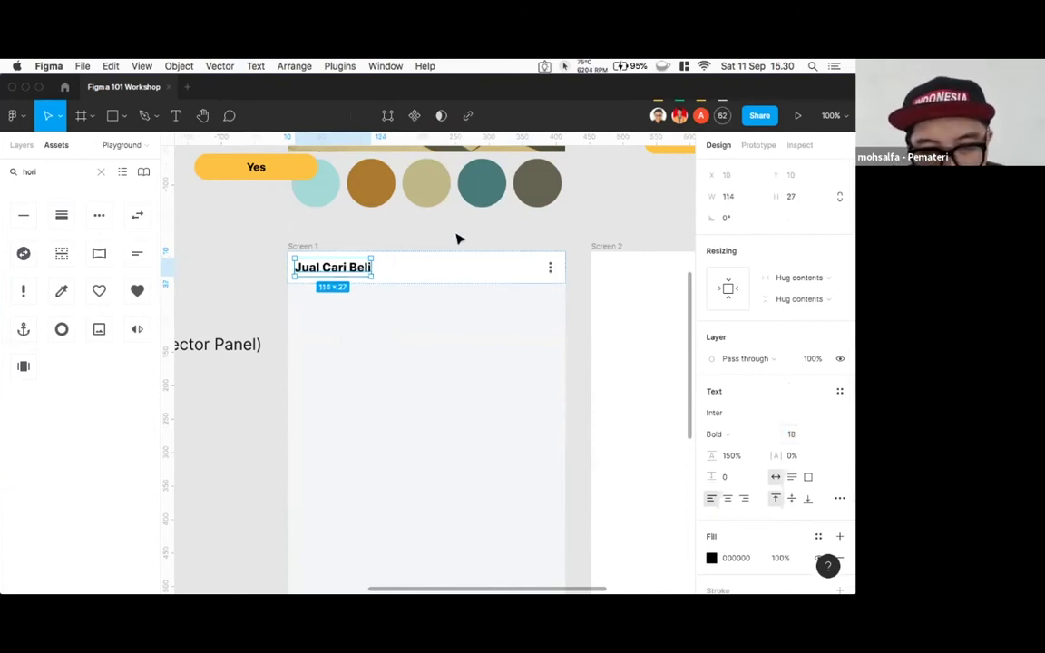
- Stretch the header frame downward to a height of 72, keeping it at Screen 1's top edge
{"action": "left_click", "coordinate": [434, 269]}
{"action": "left_click_drag", "start_coordinate": [422, 283], "coordinate": [419, 299]}
{"action": "left_click_drag", "start_coordinate": [417, 302], "coordinate": [418, 291]}
{"action": "double_click", "coordinate": [327, 276]}
{"action": "double_click", "coordinate": [327, 276]}
{"action": "left_click", "coordinate": [341, 233]}
{"action": "left_click", "coordinate": [312, 248]}
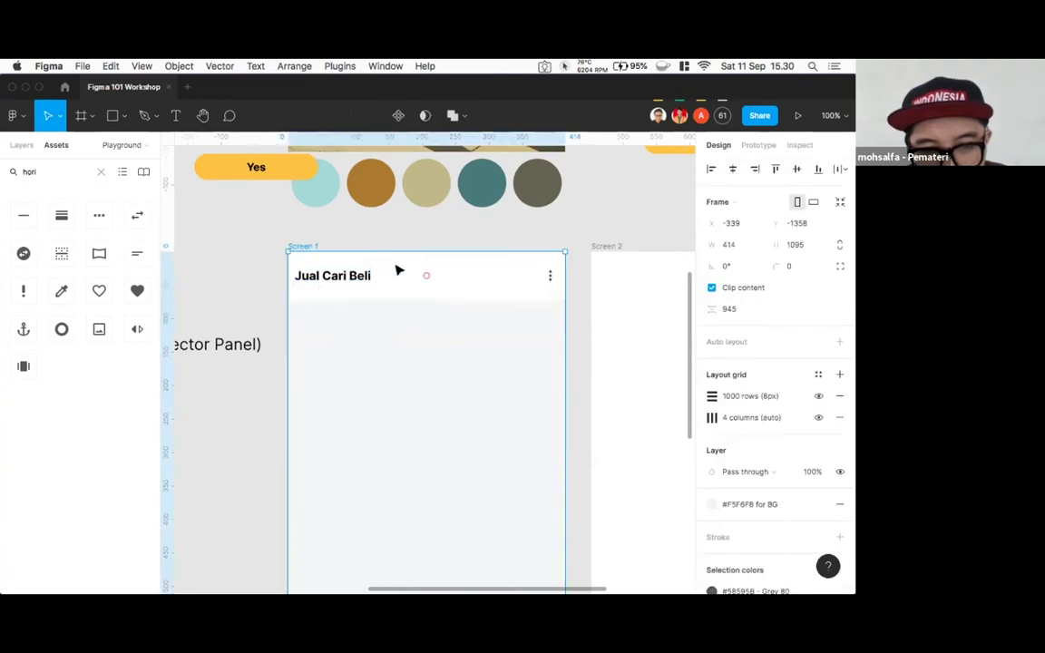
- Set the padding of the header's auto layout to 32
{"action": "left_click", "coordinate": [422, 274]}
{"action": "left_click", "coordinate": [810, 342]}
{"action": "left_click", "coordinate": [774, 342]}
{"action": "left_click", "coordinate": [819, 342]}
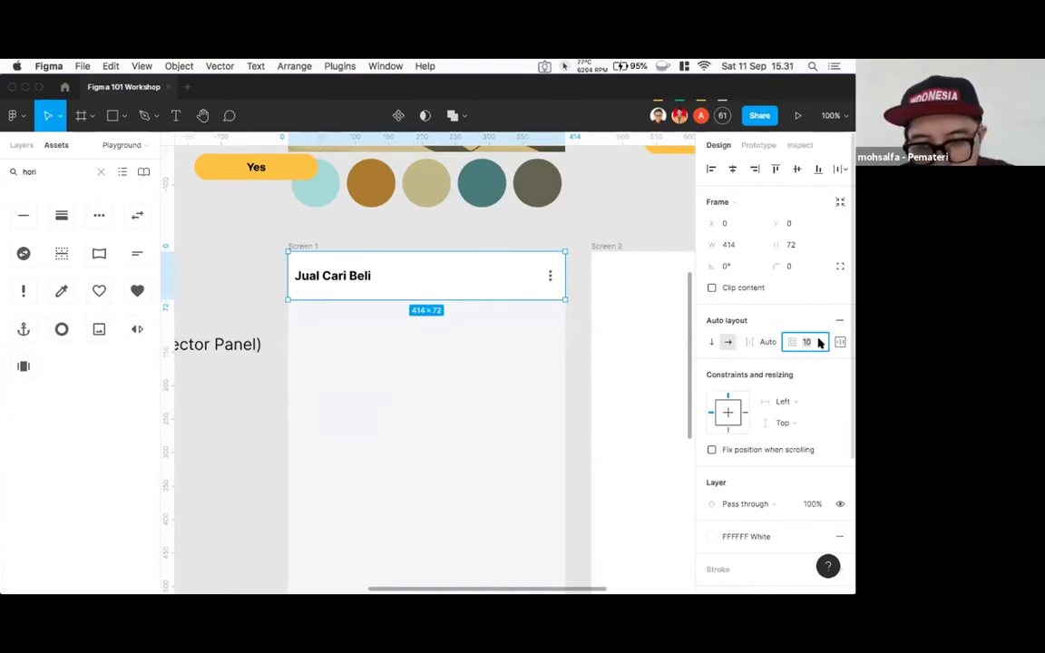
{"action": "type", "text": "32"}
{"action": "key", "text": "Return"}
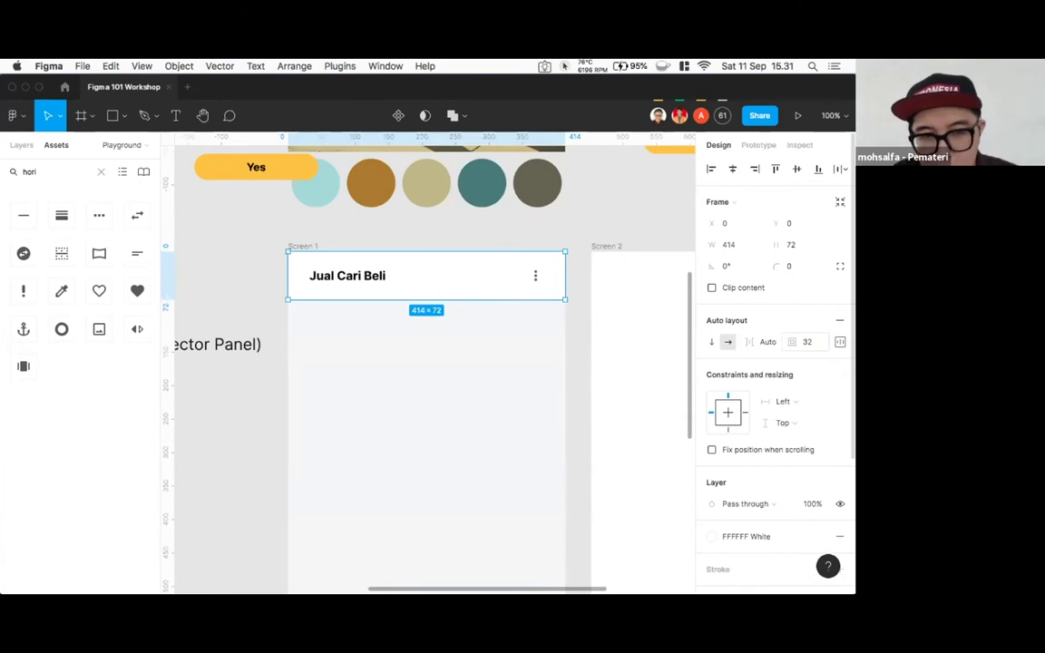
{"action": "left_click", "coordinate": [473, 236]}
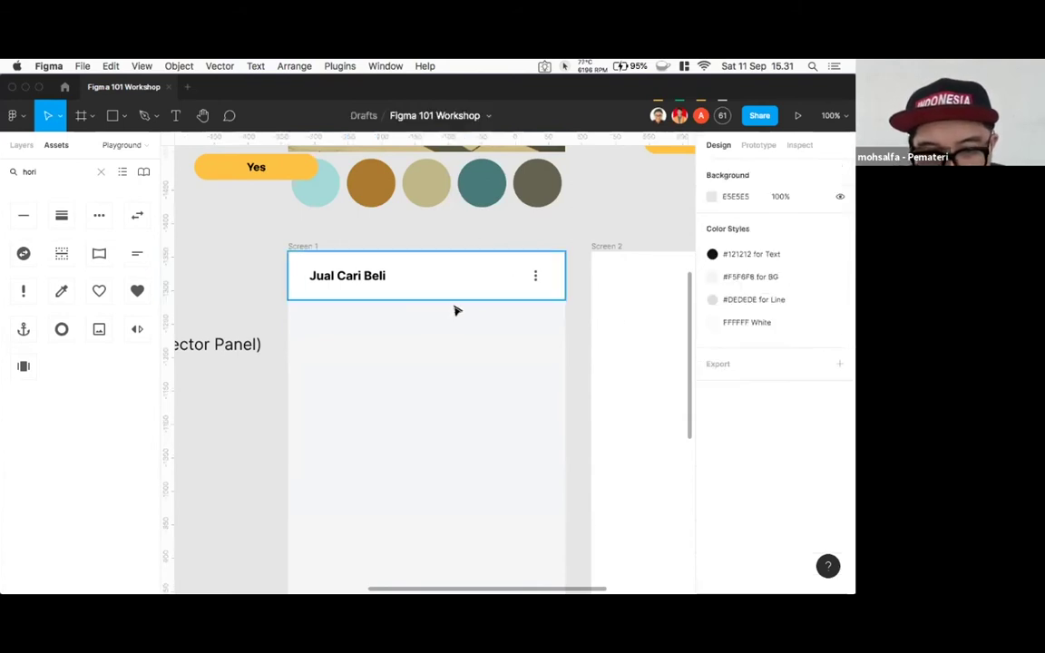
{"action": "left_click", "coordinate": [426, 296]}
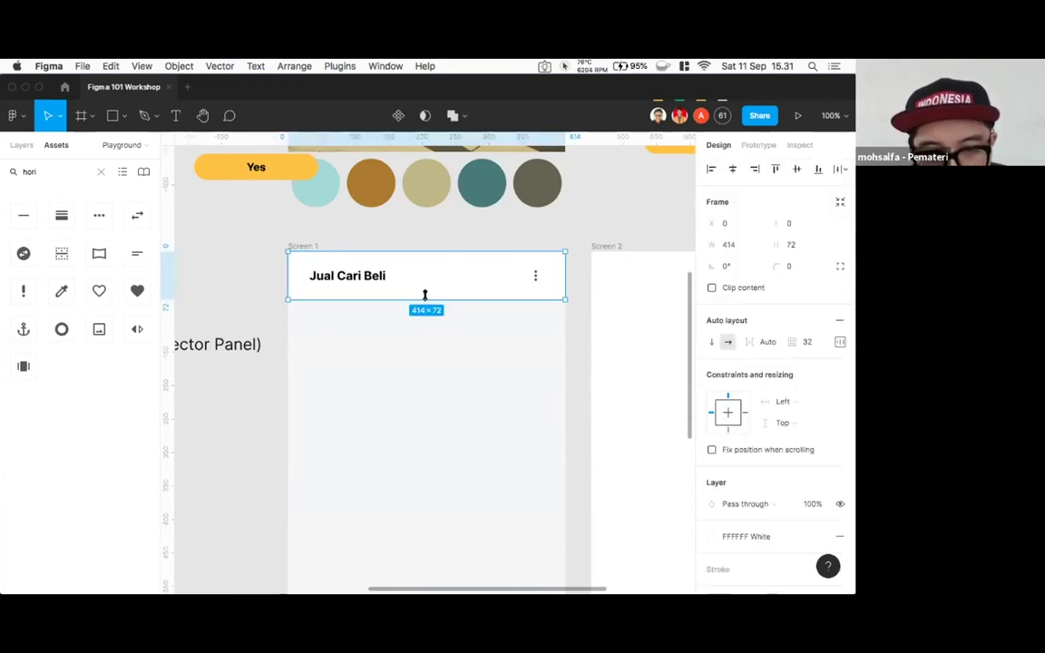
{"action": "left_click", "coordinate": [413, 240]}
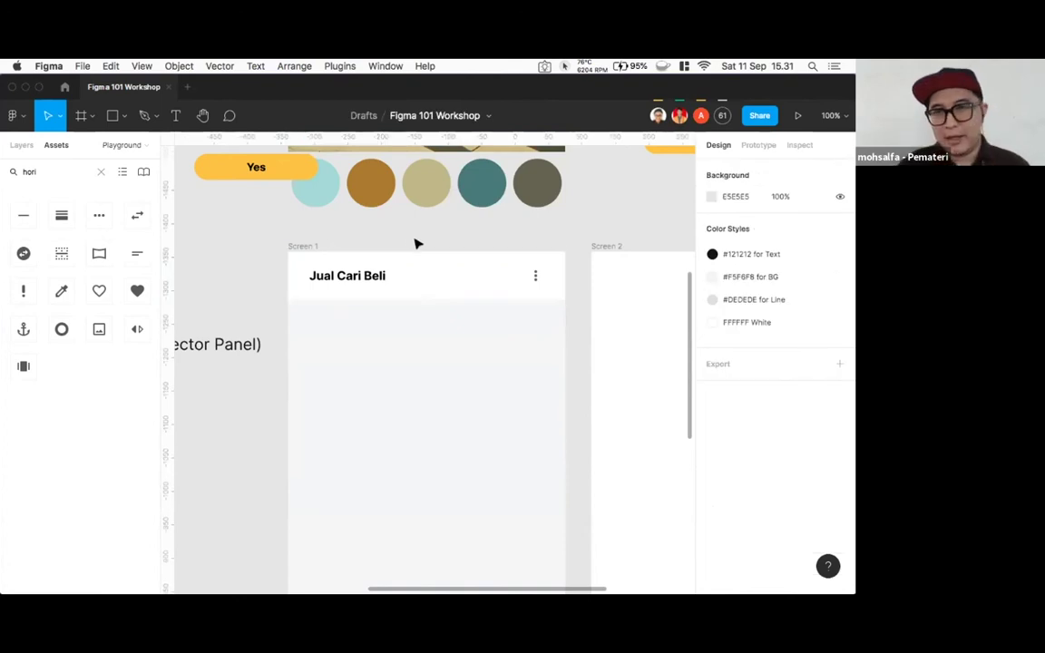
{"action": "key", "text": "super+minus"}
{"action": "key", "text": "super+minus"}
{"action": "key", "text": "super+minus"}
{"action": "key", "text": "super+equal"}
{"action": "key", "text": "super+equal"}
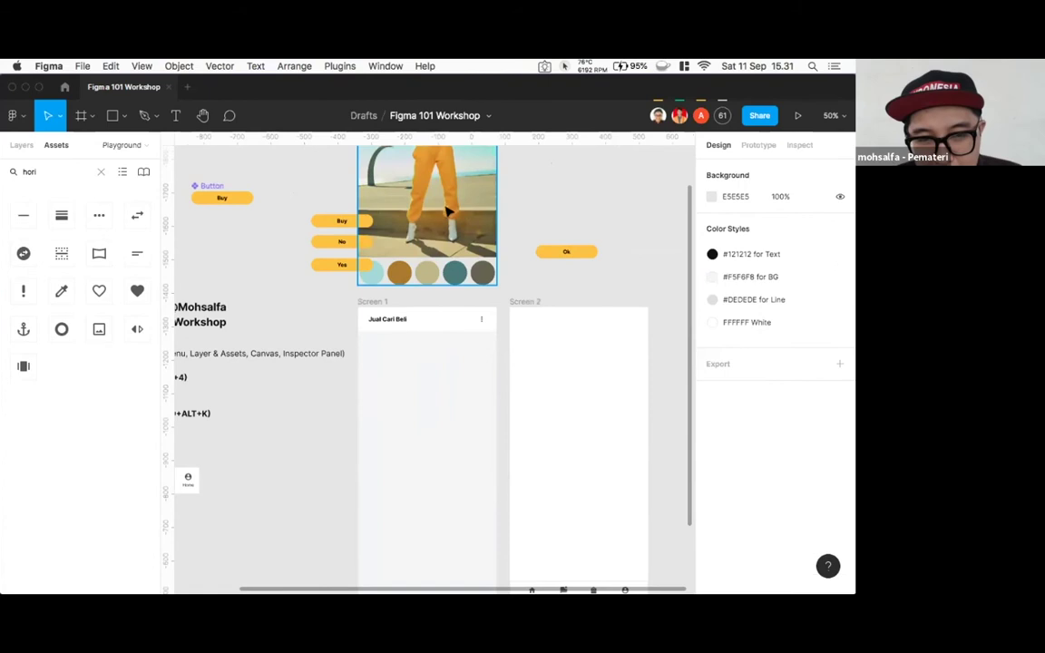
- Move the Card frame closer to Screen 1, just beside its outer edge at X -641, Y -899
{"action": "scroll", "coordinate": [447, 210], "scroll_direction": "down", "scroll_amount": 1}
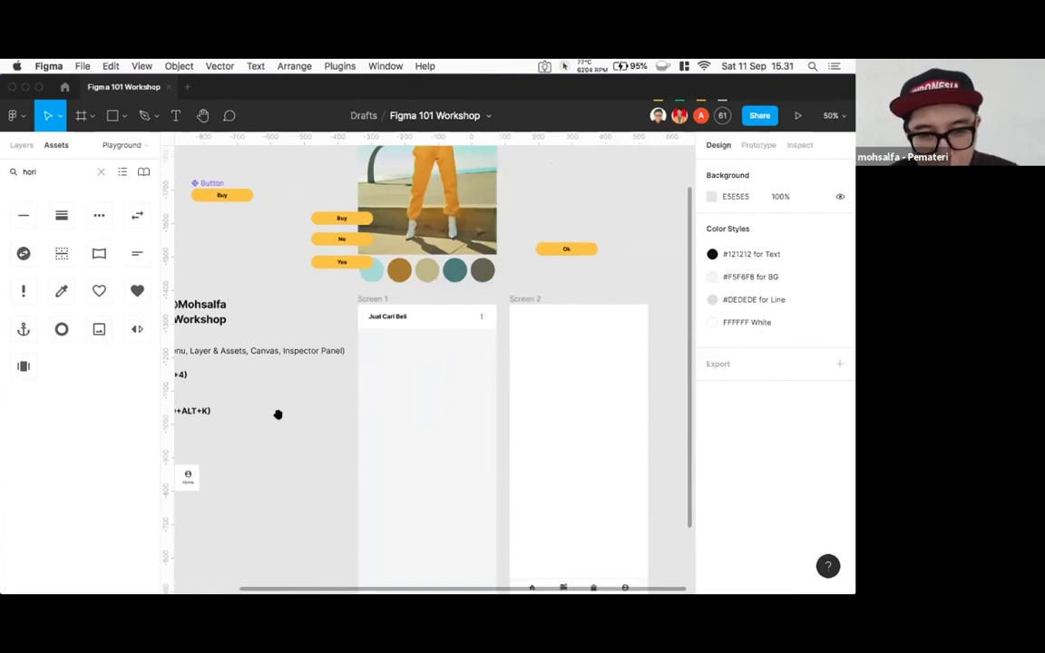
{"action": "scroll", "coordinate": [278, 412], "scroll_direction": "down", "scroll_amount": 5}
{"action": "scroll", "coordinate": [277, 413], "scroll_direction": "left", "scroll_amount": 5}
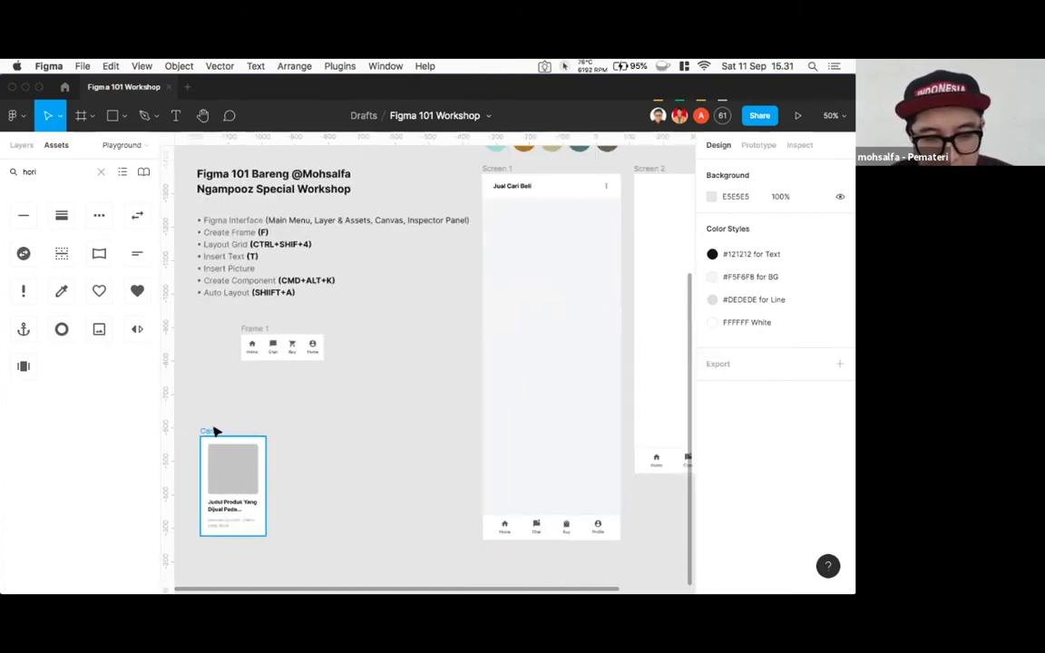
{"action": "left_click_drag", "start_coordinate": [208, 431], "coordinate": [310, 401]}
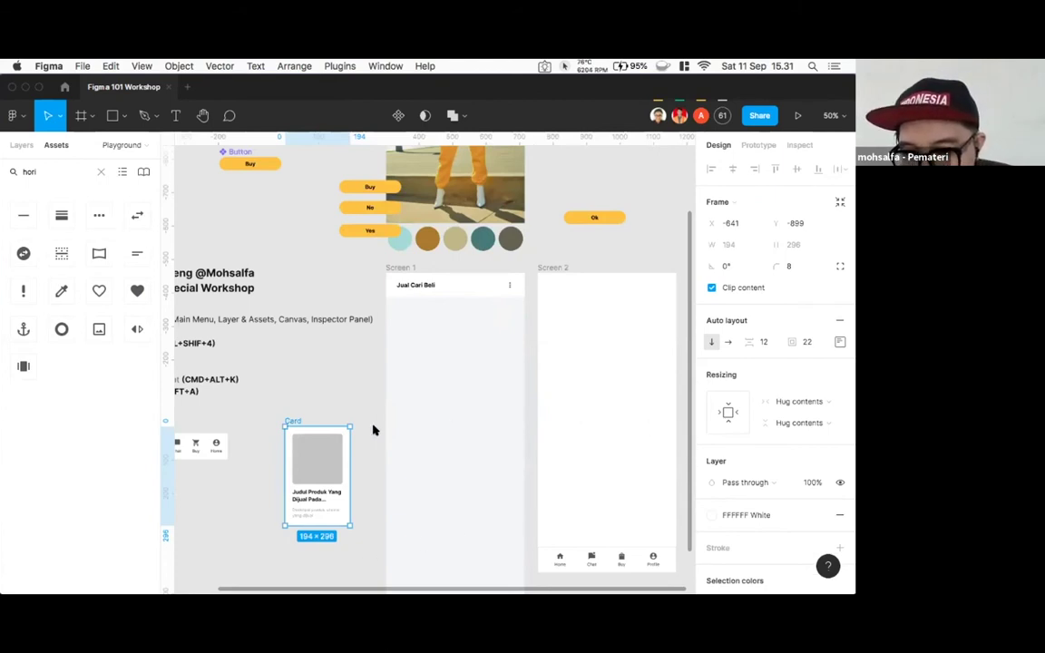
{"action": "left_click", "coordinate": [309, 389]}
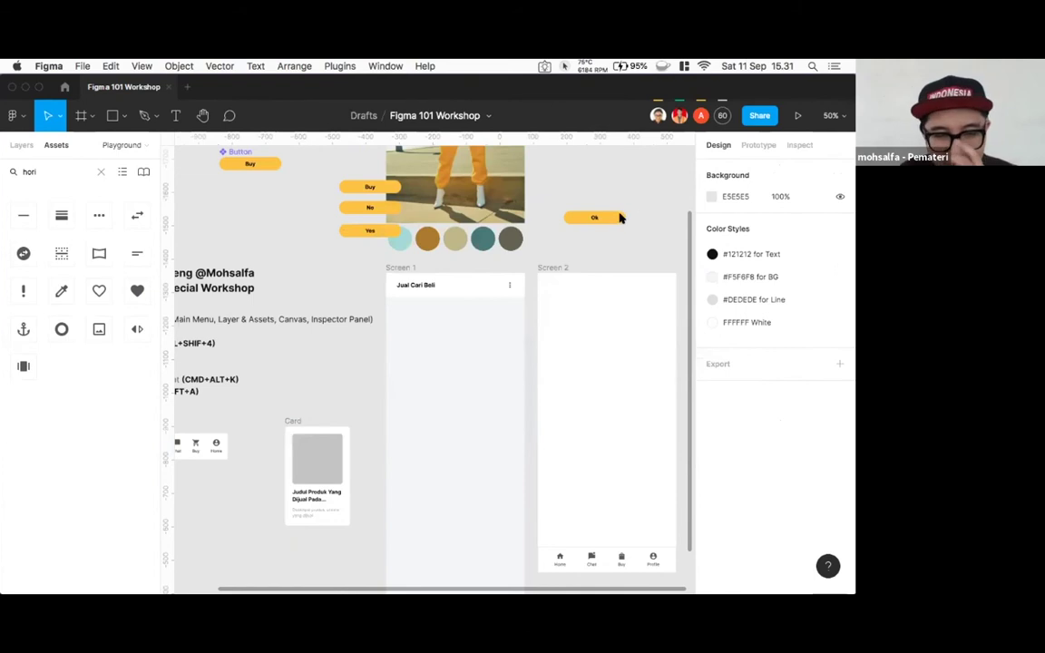
- Stack the main Button component and its Buy, No and Yes instances above the Ok button over Screen 2, spaced 30 apart
{"action": "scroll", "coordinate": [367, 354], "scroll_direction": "up", "scroll_amount": 3}
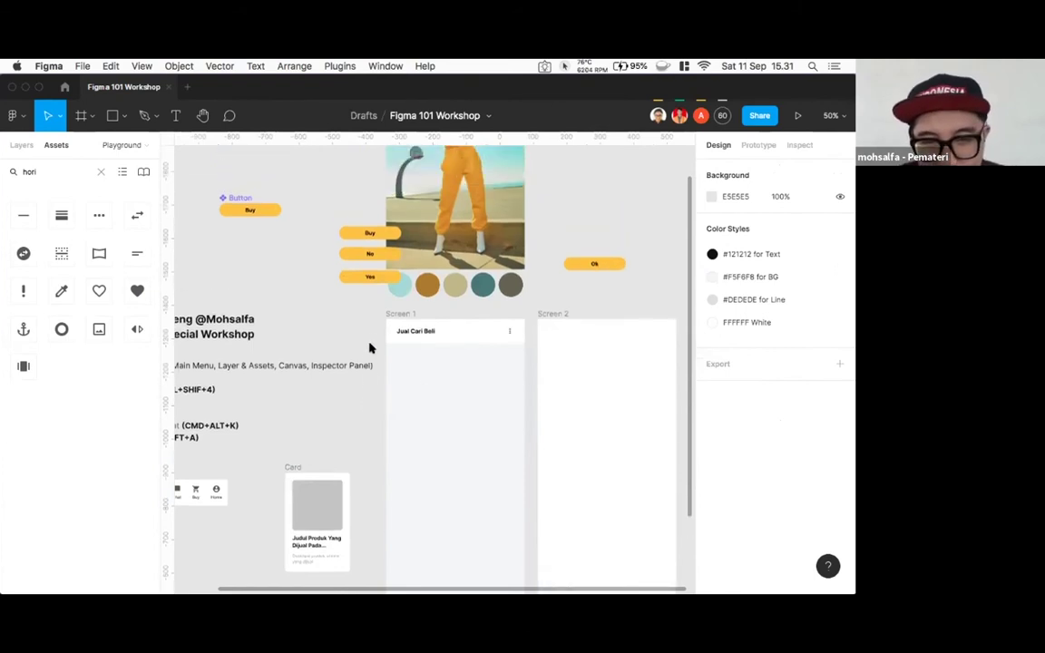
{"action": "left_click", "coordinate": [257, 196]}
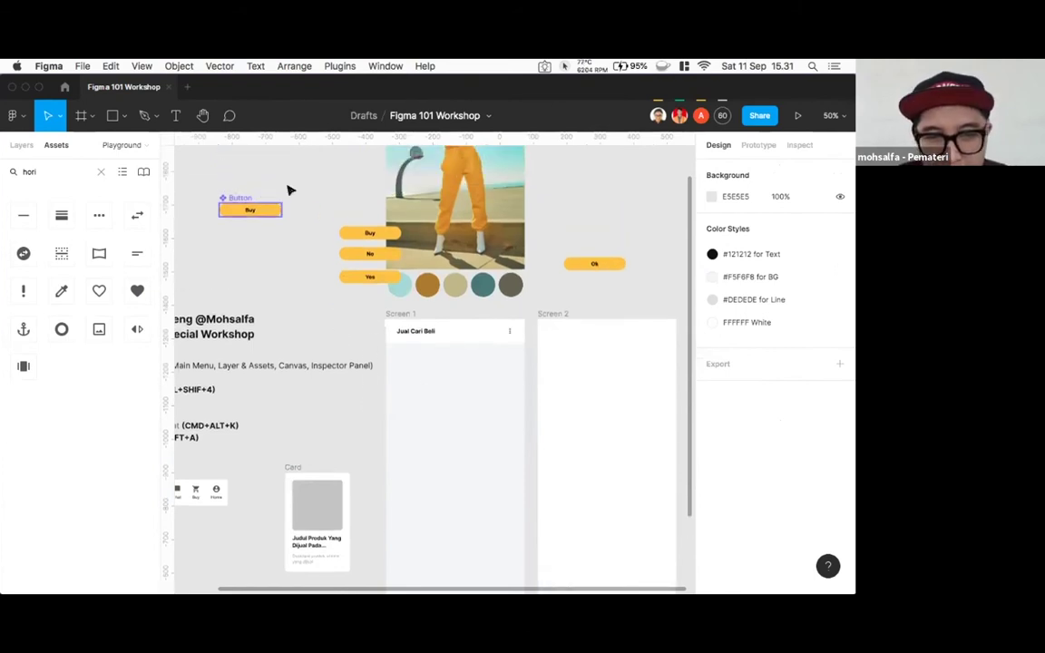
{"action": "mouse_move", "coordinate": [557, 216]}
{"action": "left_mouse_down"}
{"action": "mouse_move", "coordinate": [583, 230]}
{"action": "mouse_move", "coordinate": [593, 210]}
{"action": "mouse_move", "coordinate": [555, 222]}
{"action": "left_mouse_up"}
{"action": "left_click_drag", "start_coordinate": [358, 259], "coordinate": [586, 203]}
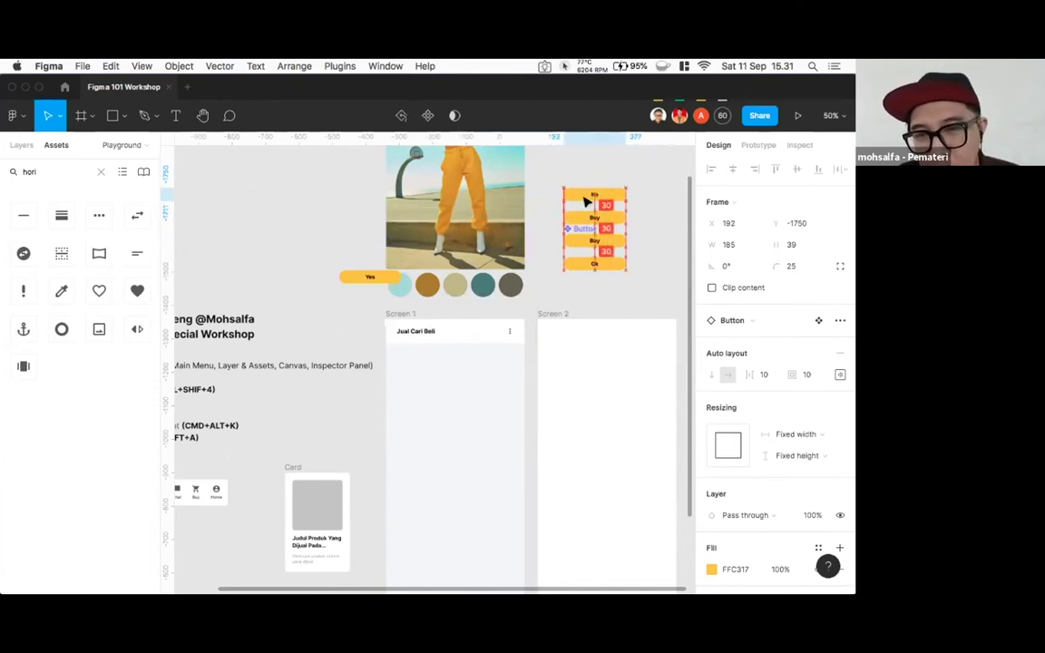
{"action": "left_click_drag", "start_coordinate": [368, 277], "coordinate": [576, 178]}
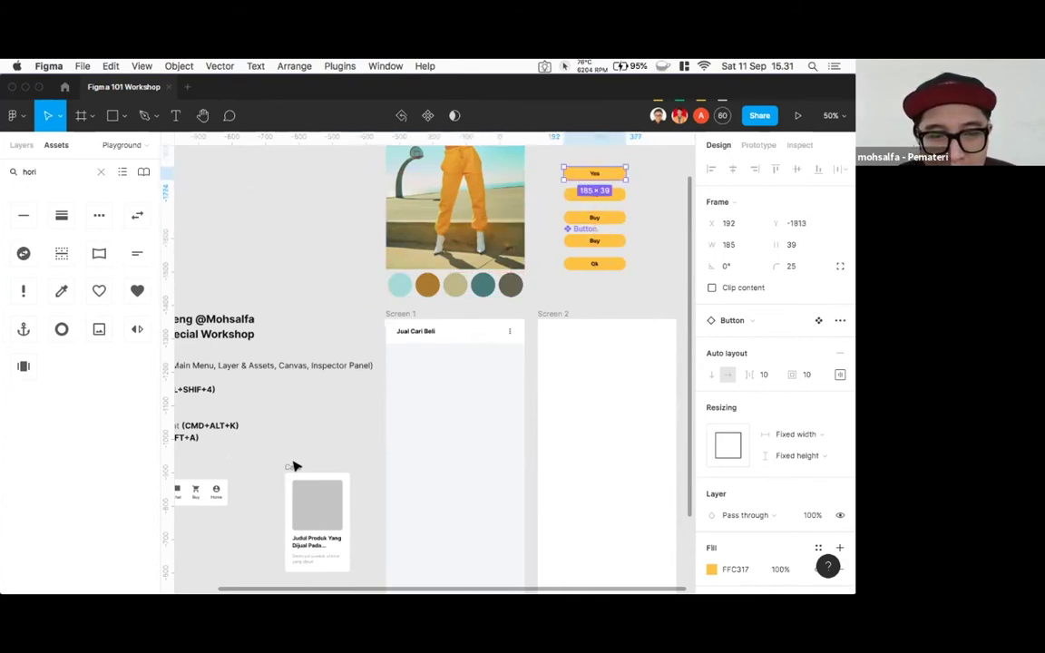
{"action": "left_click", "coordinate": [330, 416]}
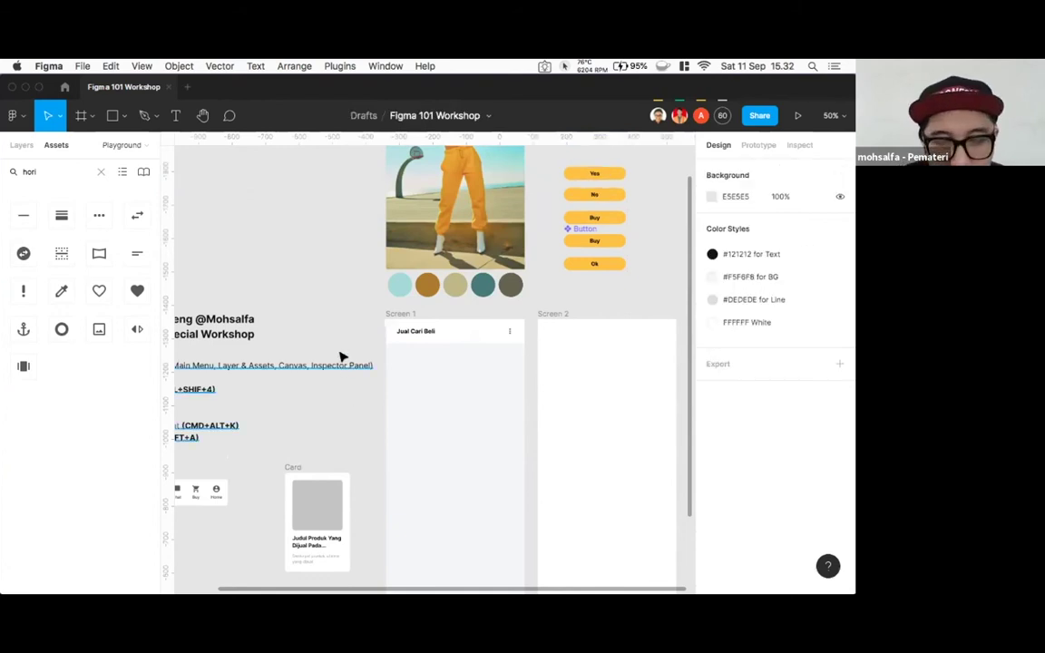
{"action": "left_click", "coordinate": [91, 117]}
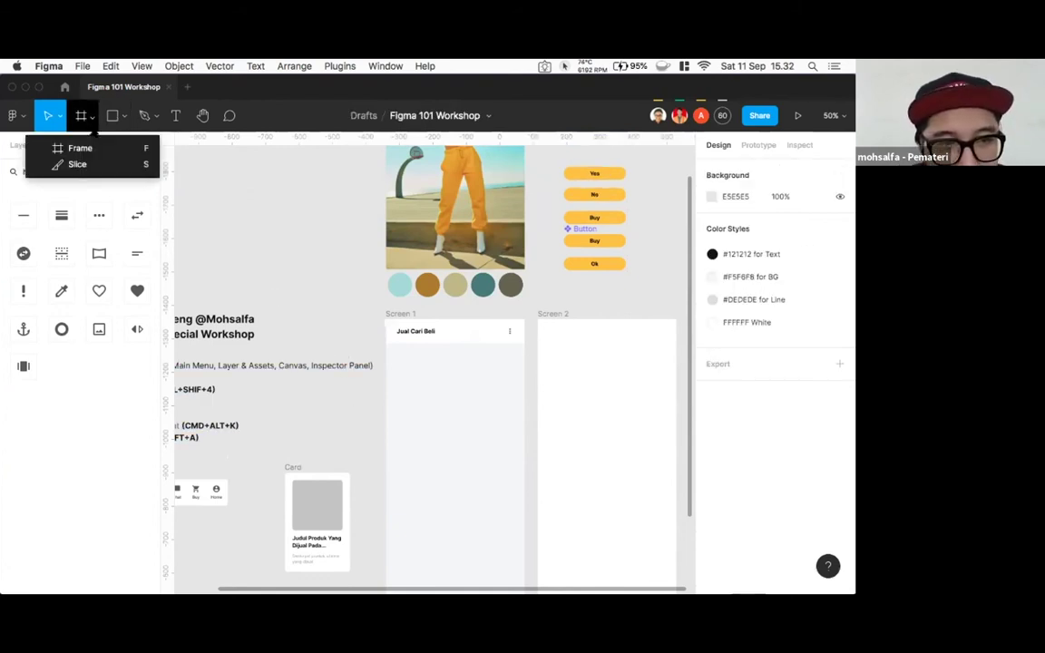
{"action": "key", "text": "Escape"}
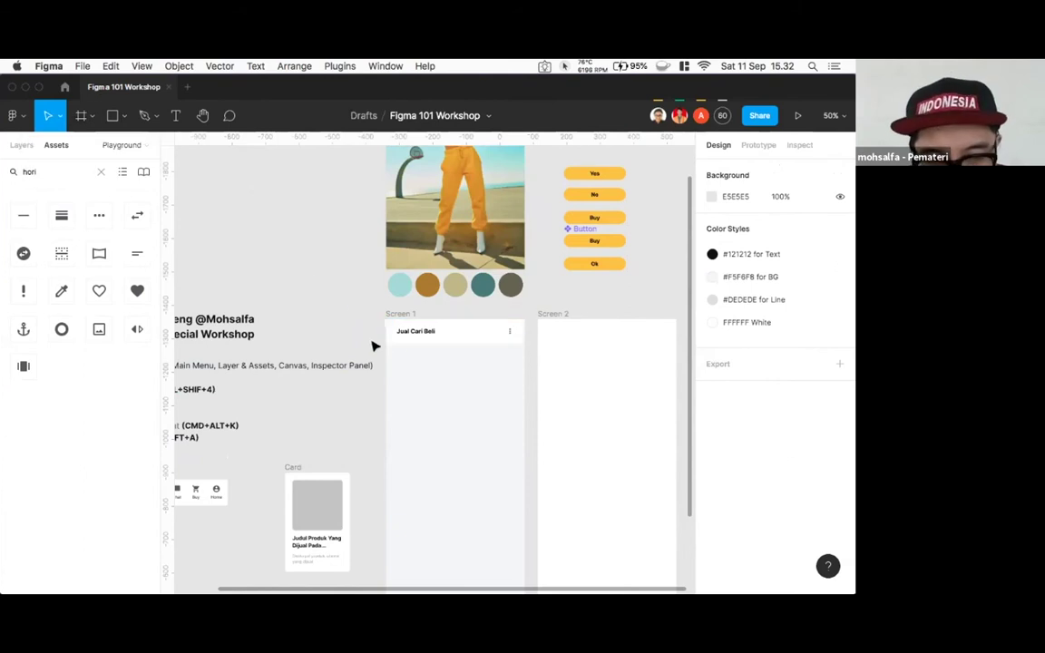
{"action": "left_click", "coordinate": [465, 246]}
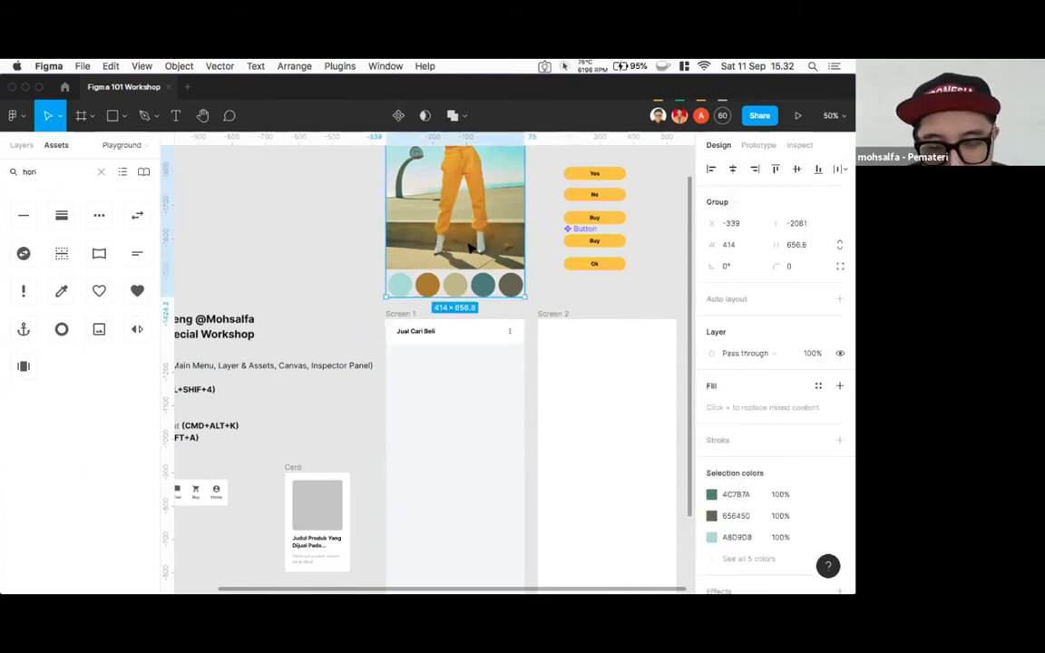
{"action": "scroll", "coordinate": [469, 248], "scroll_direction": "down", "scroll_amount": 3}
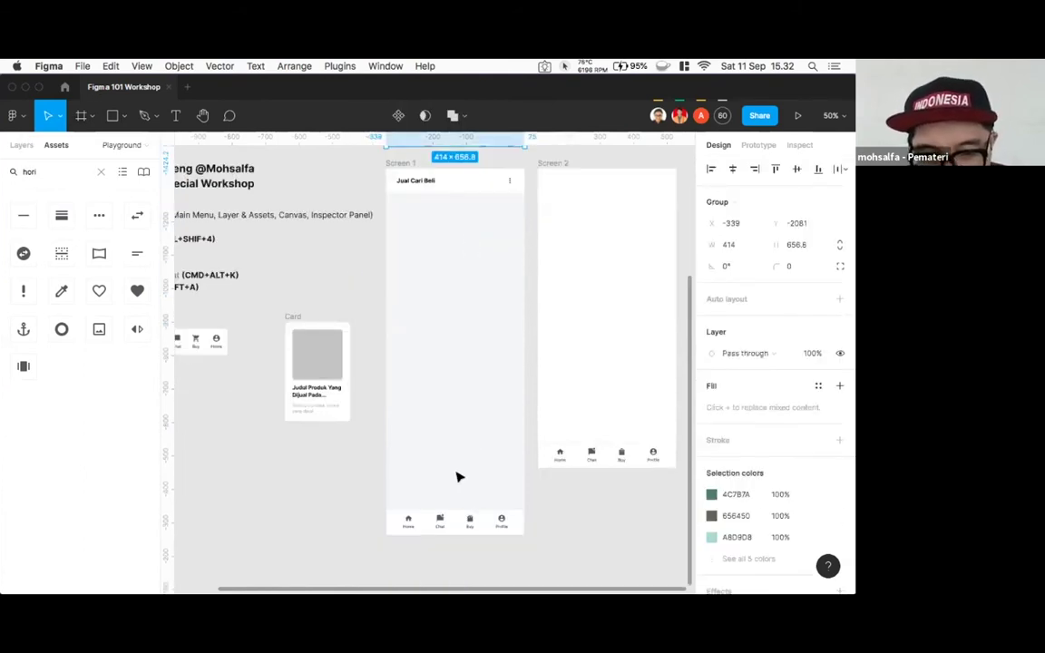
- Detach the #58595B - Grey 80 color style from the Home item in Screen 1's bottom menu
{"action": "left_click", "coordinate": [407, 520]}
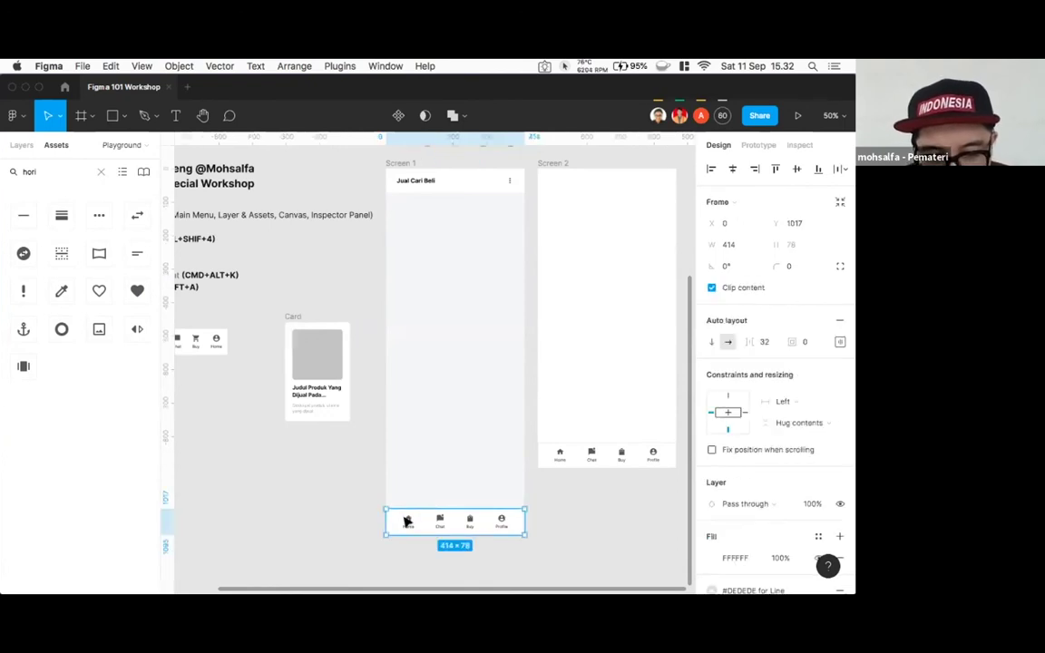
{"action": "left_click", "coordinate": [530, 512]}
{"action": "left_click", "coordinate": [406, 528]}
{"action": "left_click", "coordinate": [404, 527]}
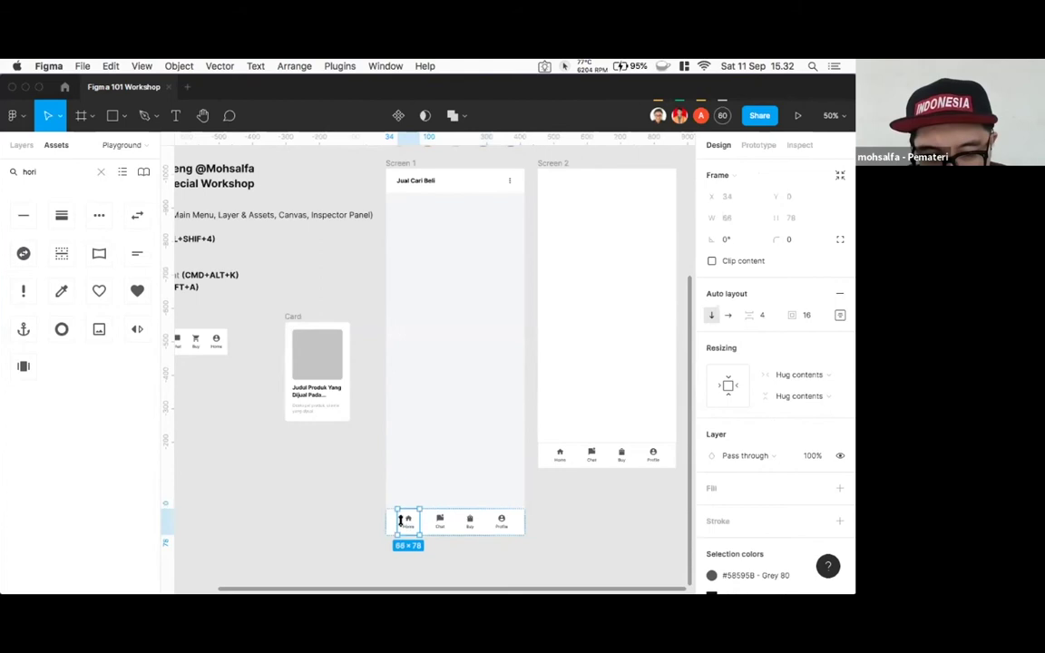
{"action": "left_click", "coordinate": [608, 508]}
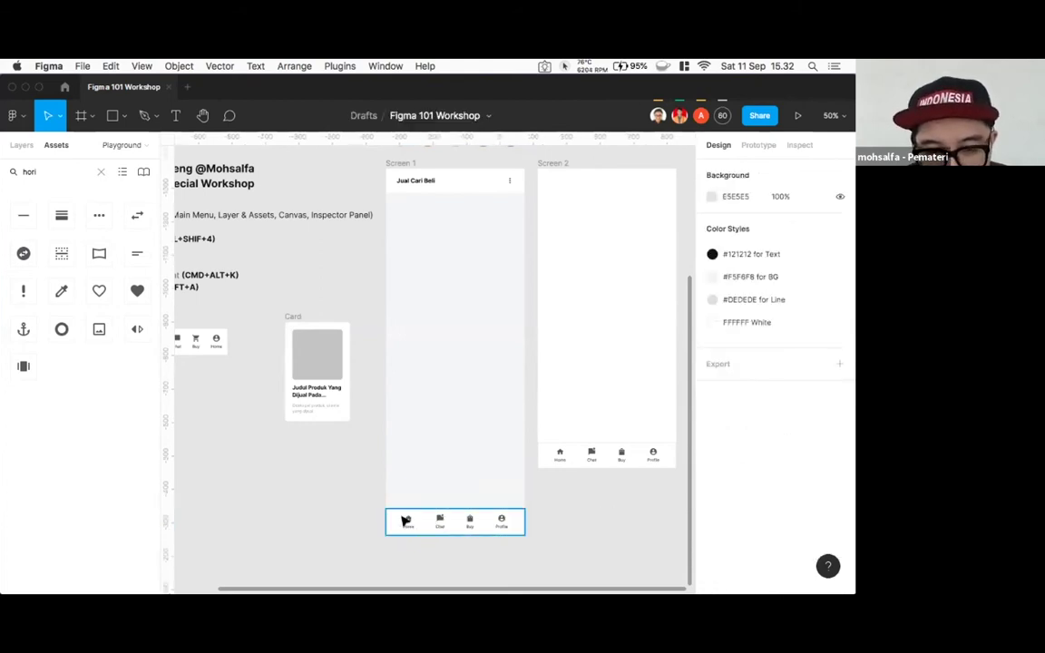
{"action": "double_click", "coordinate": [405, 520]}
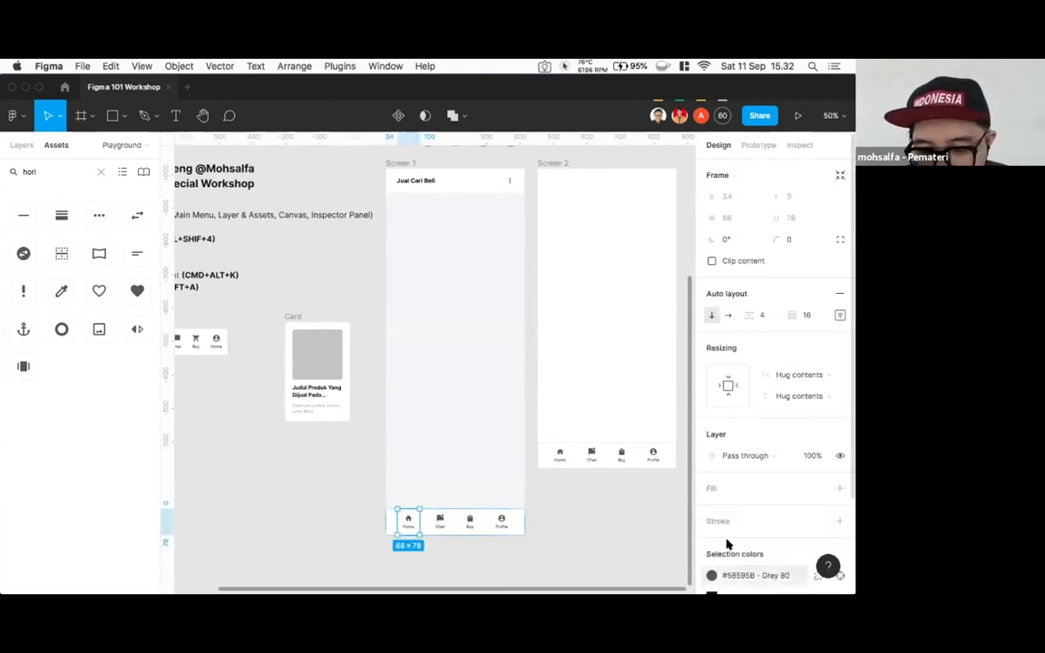
{"action": "scroll", "coordinate": [717, 544], "scroll_direction": "down", "scroll_amount": 3}
{"action": "left_click", "coordinate": [711, 500]}
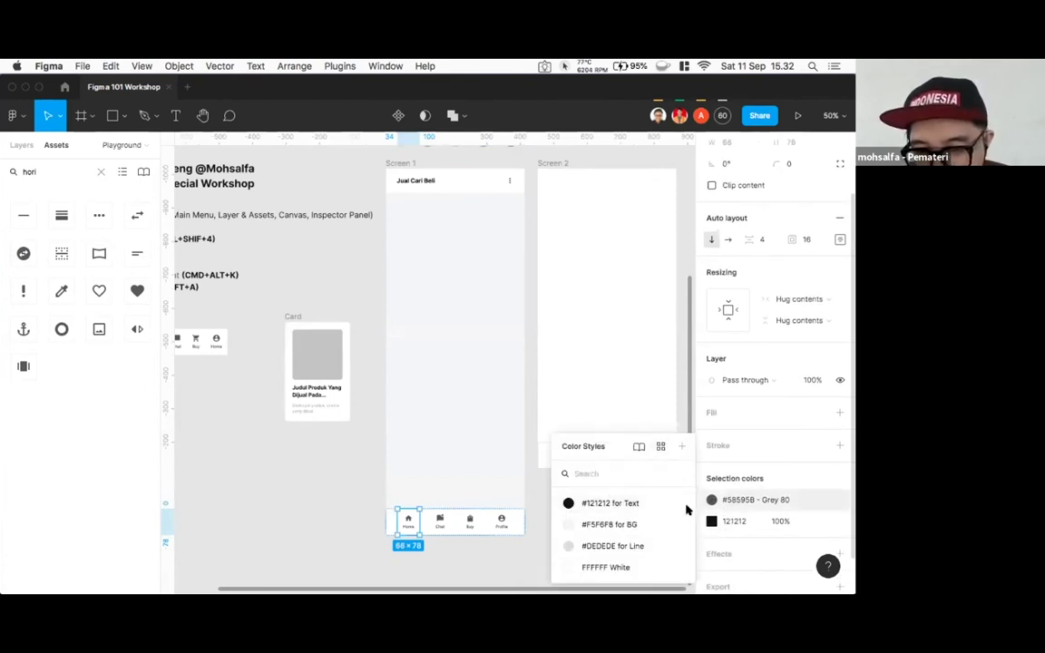
{"action": "left_click", "coordinate": [711, 521]}
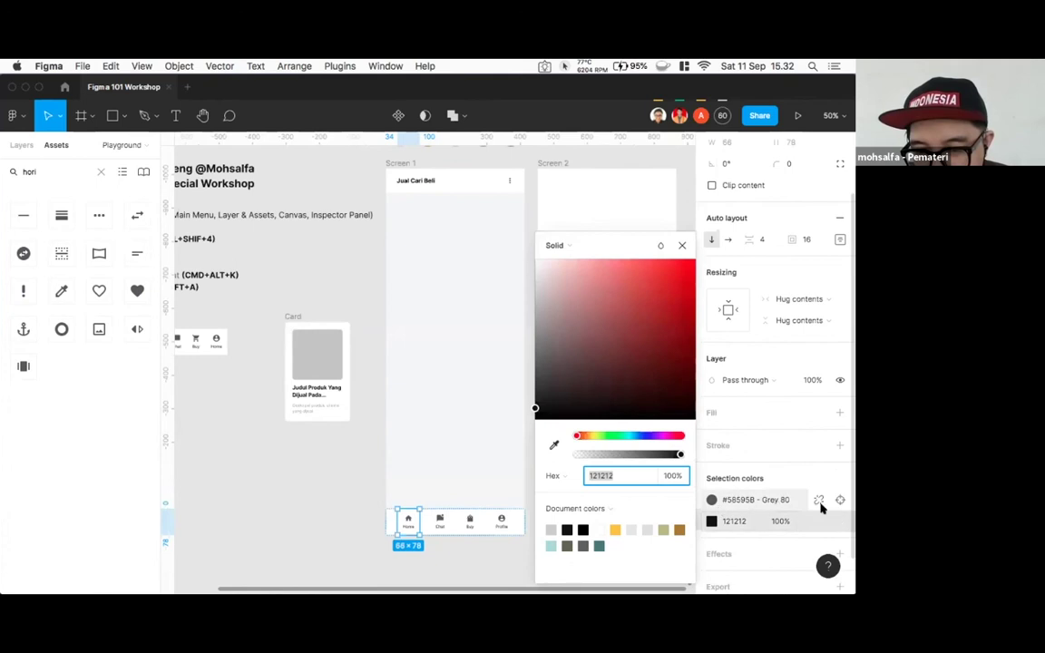
{"action": "left_click", "coordinate": [818, 500]}
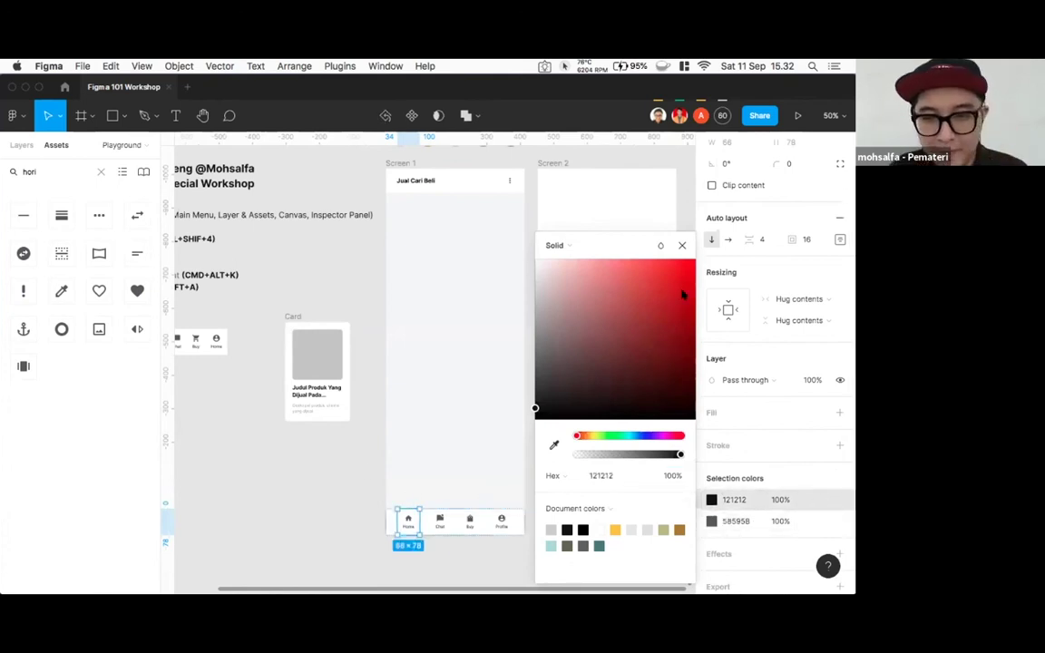
{"action": "left_click", "coordinate": [684, 246]}
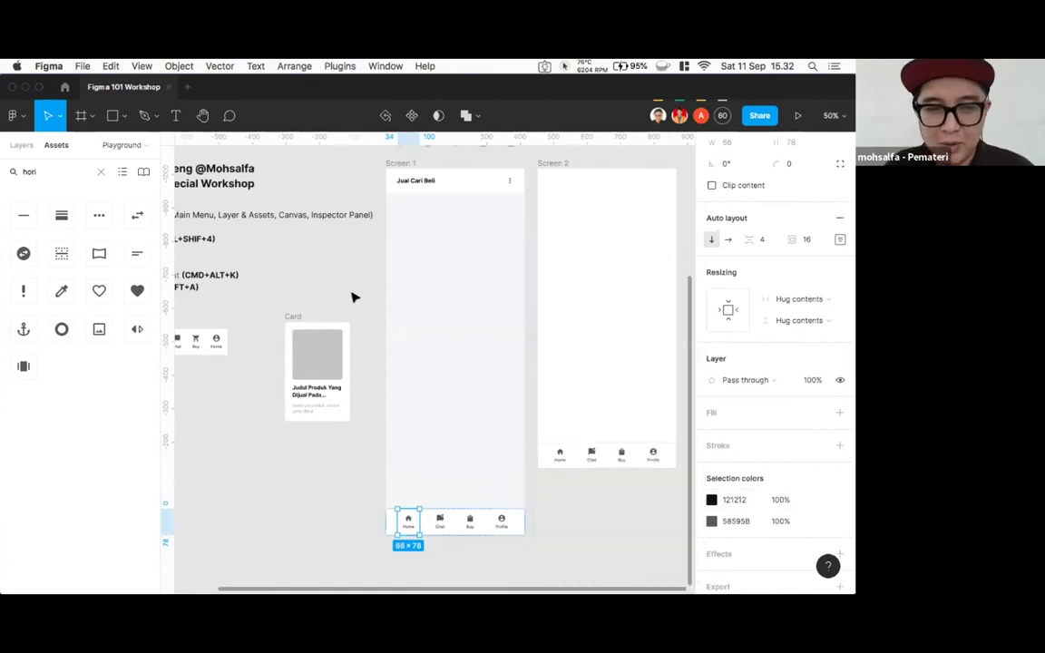
- Delete the spare Frame 1 menu and the Card frame beneath the workshop notes
{"action": "scroll", "coordinate": [330, 292], "scroll_direction": "up", "scroll_amount": 1}
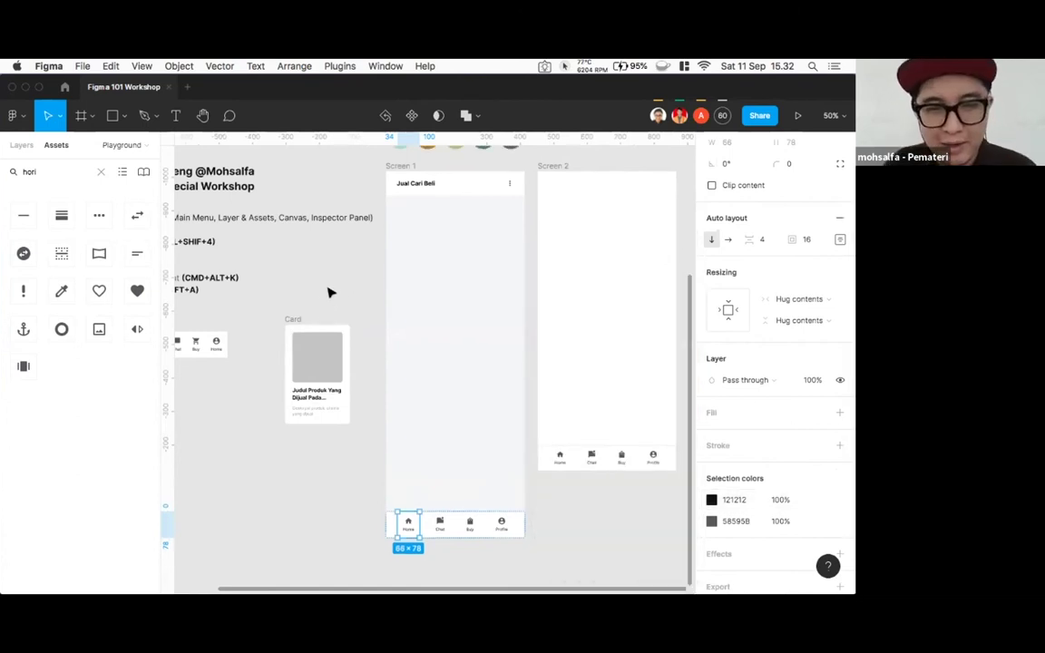
{"action": "scroll", "coordinate": [332, 299], "scroll_direction": "left", "scroll_amount": 3}
{"action": "scroll", "coordinate": [331, 298], "scroll_direction": "up", "scroll_amount": 2}
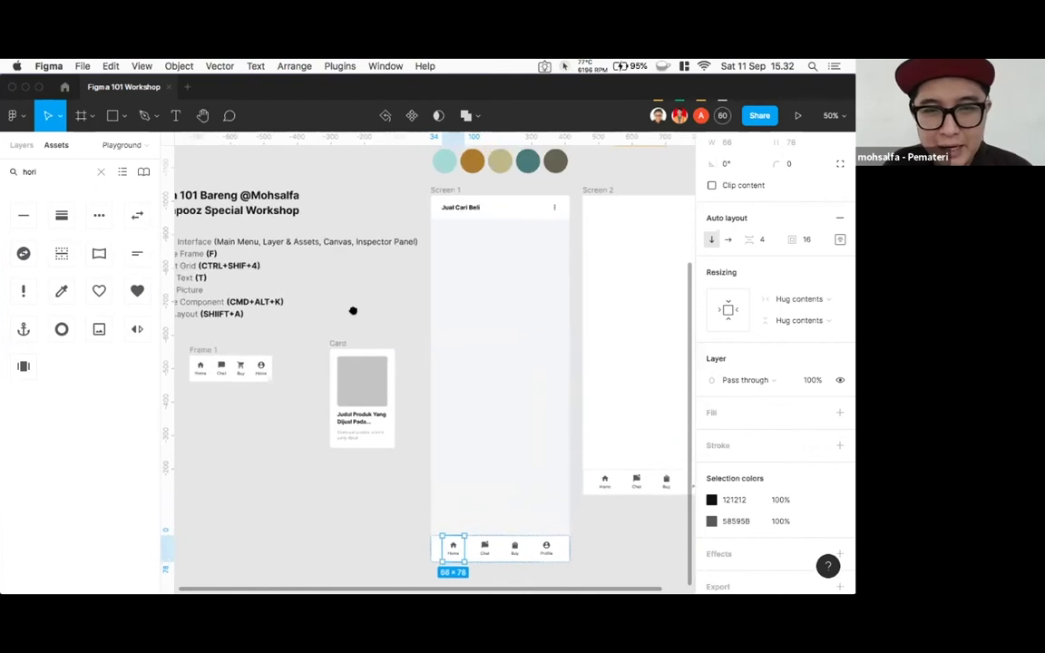
{"action": "left_click", "coordinate": [354, 353]}
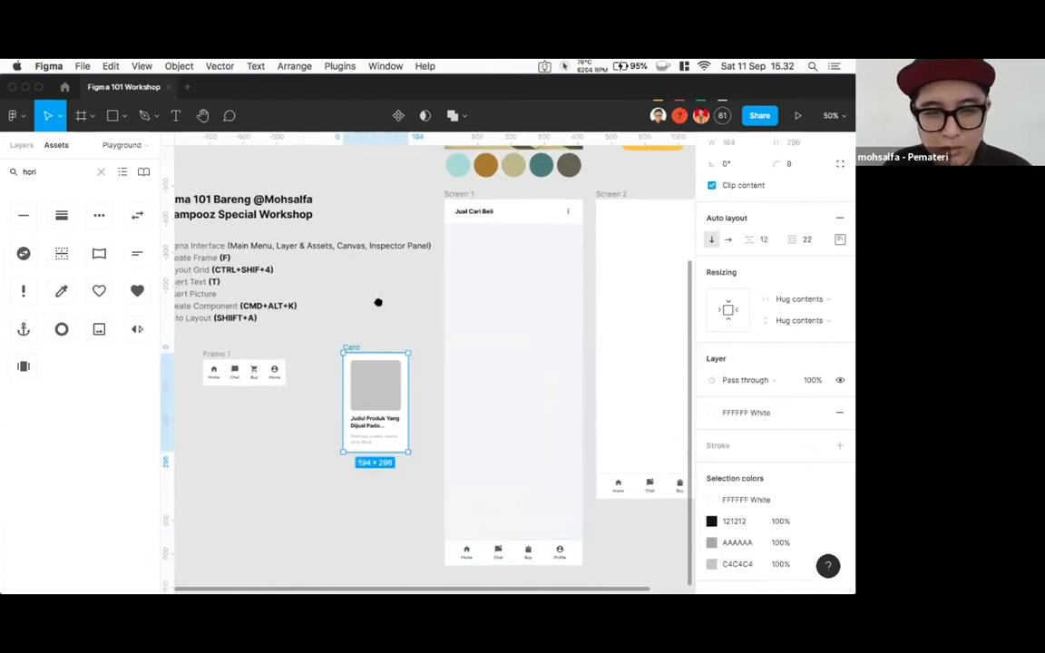
{"action": "scroll", "coordinate": [360, 311], "scroll_direction": "left", "scroll_amount": 3}
{"action": "left_click", "coordinate": [302, 352]}
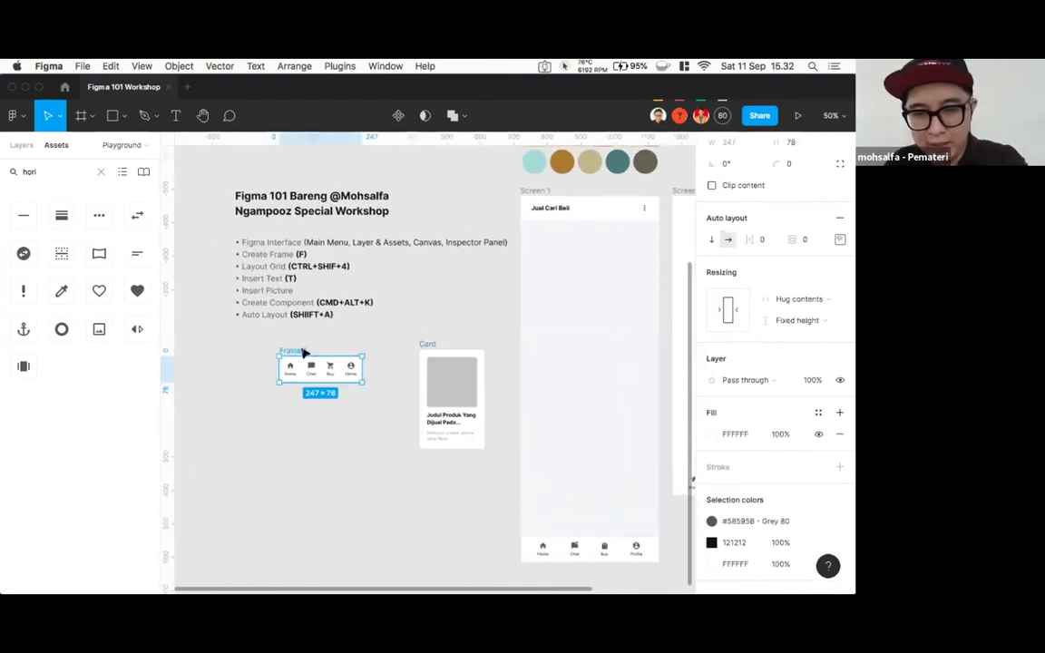
{"action": "key", "text": "Delete"}
{"action": "left_click", "coordinate": [434, 343]}
{"action": "key", "text": "Delete"}
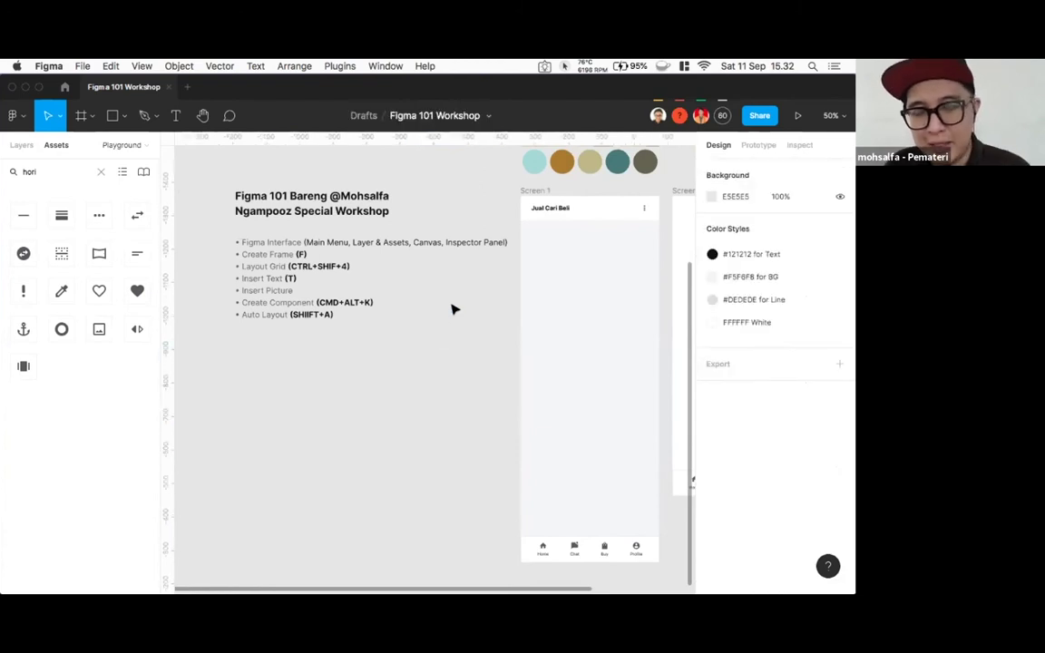
- Move the workshop title and its topic list together farther away from Screen 1 to free space between them
{"action": "scroll", "coordinate": [523, 355], "scroll_direction": "left", "scroll_amount": 4}
{"action": "scroll", "coordinate": [522, 355], "scroll_direction": "up", "scroll_amount": 3}
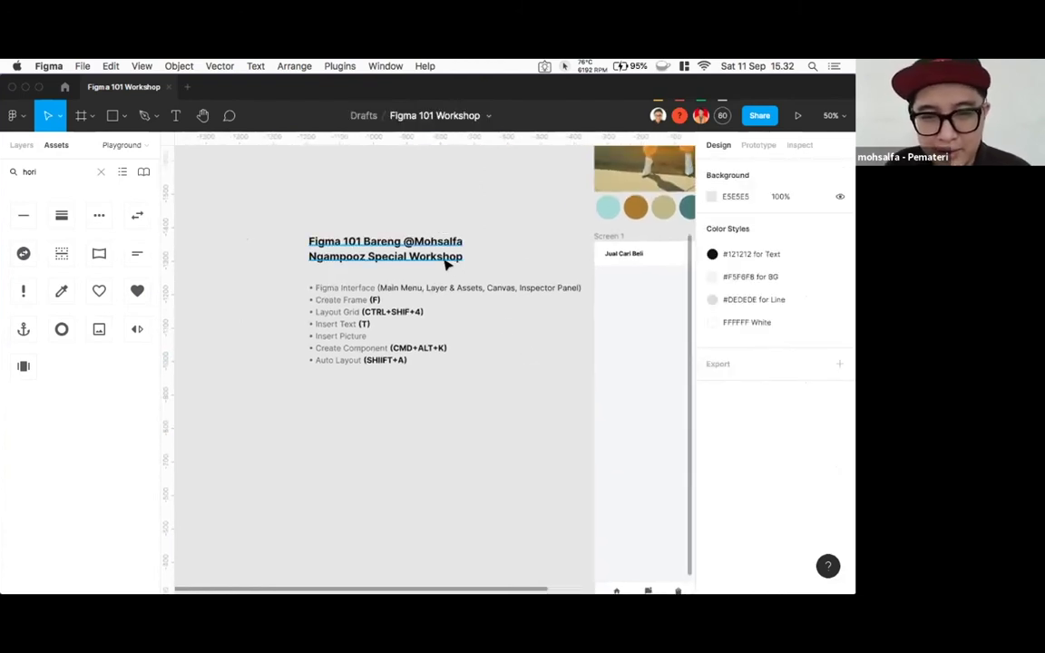
{"action": "left_click", "coordinate": [446, 260]}
{"action": "left_click", "coordinate": [438, 291], "text": "shift"}
{"action": "left_click_drag", "start_coordinate": [438, 292], "coordinate": [307, 298]}
{"action": "left_click", "coordinate": [491, 338]}
- Move the photo and color palette group beside Screen 1, aligning its upper edge with the screen's at X -792
{"action": "scroll", "coordinate": [495, 326], "scroll_direction": "up", "scroll_amount": 5}
{"action": "scroll", "coordinate": [494, 326], "scroll_direction": "right", "scroll_amount": 4}
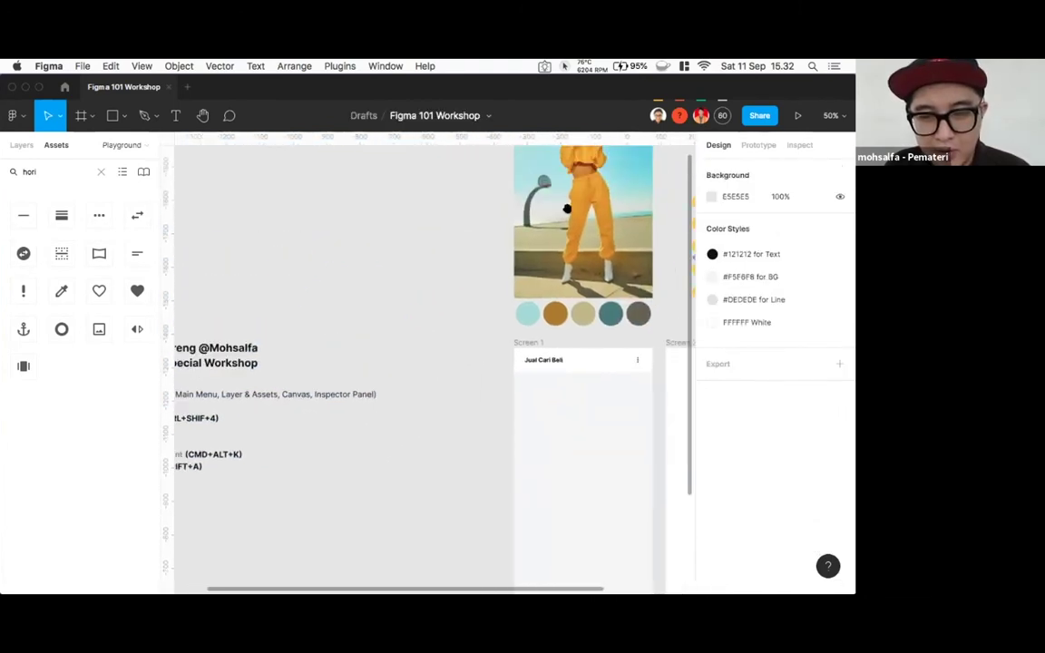
{"action": "left_click_drag", "start_coordinate": [597, 209], "coordinate": [417, 483]}
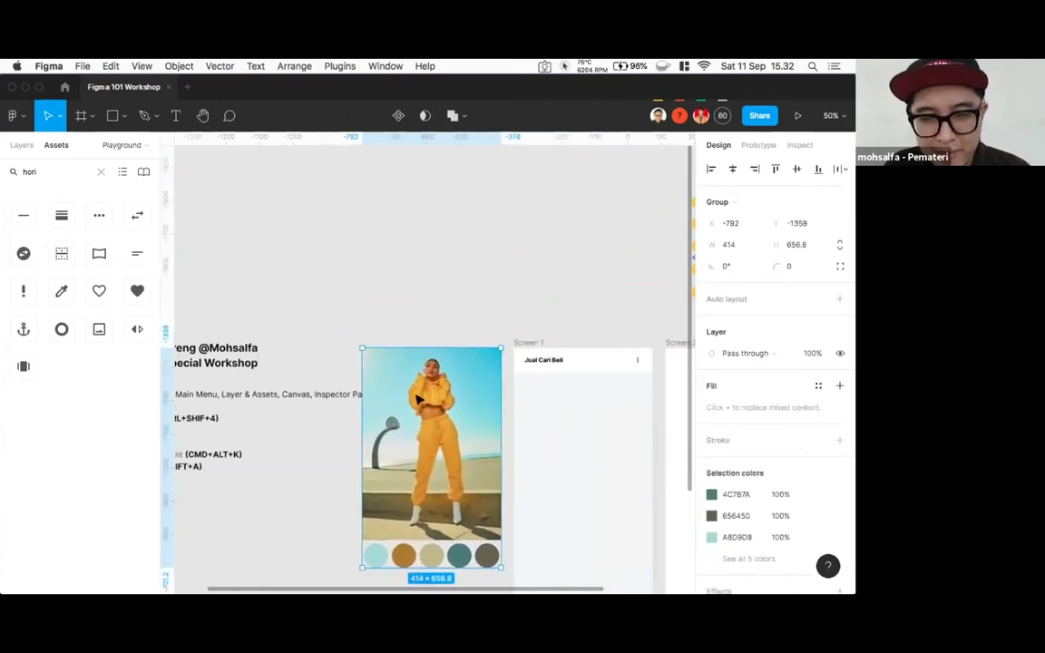
- Narrow the topic list's text box so its longest line wraps and clears the photo
{"action": "scroll", "coordinate": [472, 321], "scroll_direction": "down", "scroll_amount": 3}
{"action": "scroll", "coordinate": [471, 321], "scroll_direction": "left", "scroll_amount": 3}
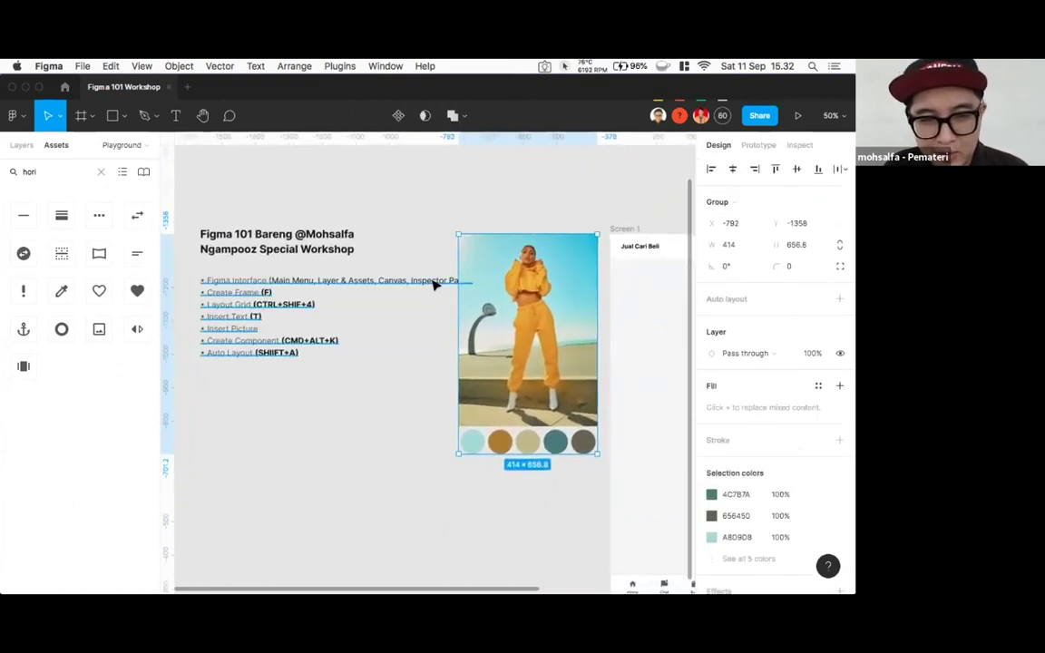
{"action": "left_click", "coordinate": [438, 282]}
{"action": "left_click_drag", "start_coordinate": [434, 287], "coordinate": [368, 283]}
{"action": "left_click", "coordinate": [404, 329]}
- Stretch the "Jual Cari Beli" header frame on Screen 1 downward to a height of 80
{"action": "scroll", "coordinate": [404, 363], "scroll_direction": "right", "scroll_amount": 5}
{"action": "scroll", "coordinate": [404, 363], "scroll_direction": "down", "scroll_amount": 3}
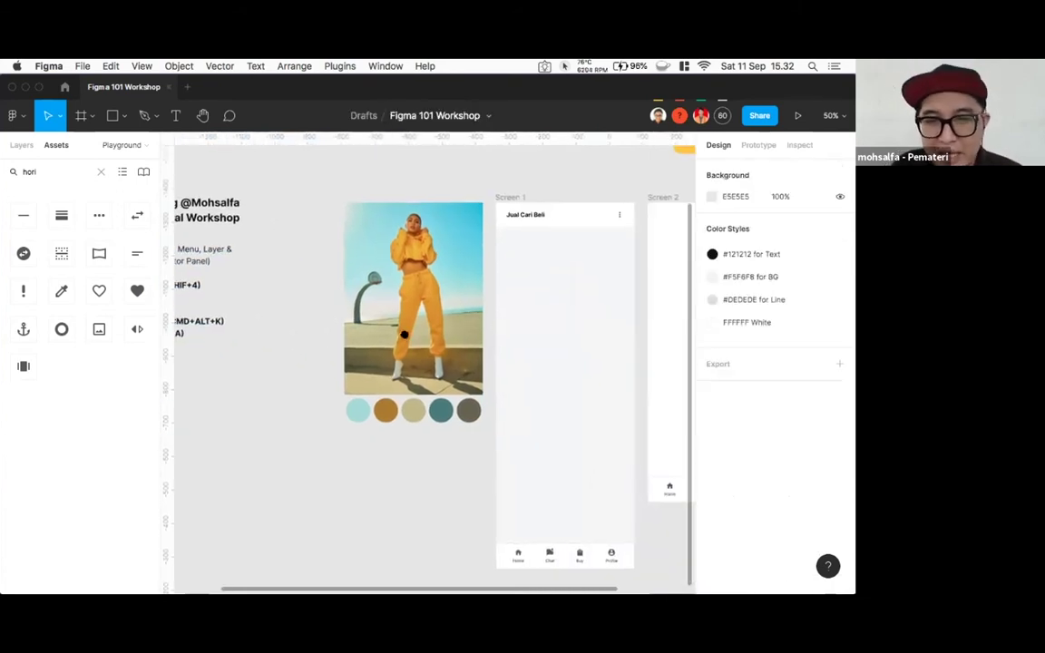
{"action": "scroll", "coordinate": [452, 268], "scroll_direction": "up", "scroll_amount": 3}
{"action": "scroll", "coordinate": [452, 268], "scroll_direction": "right", "scroll_amount": 1}
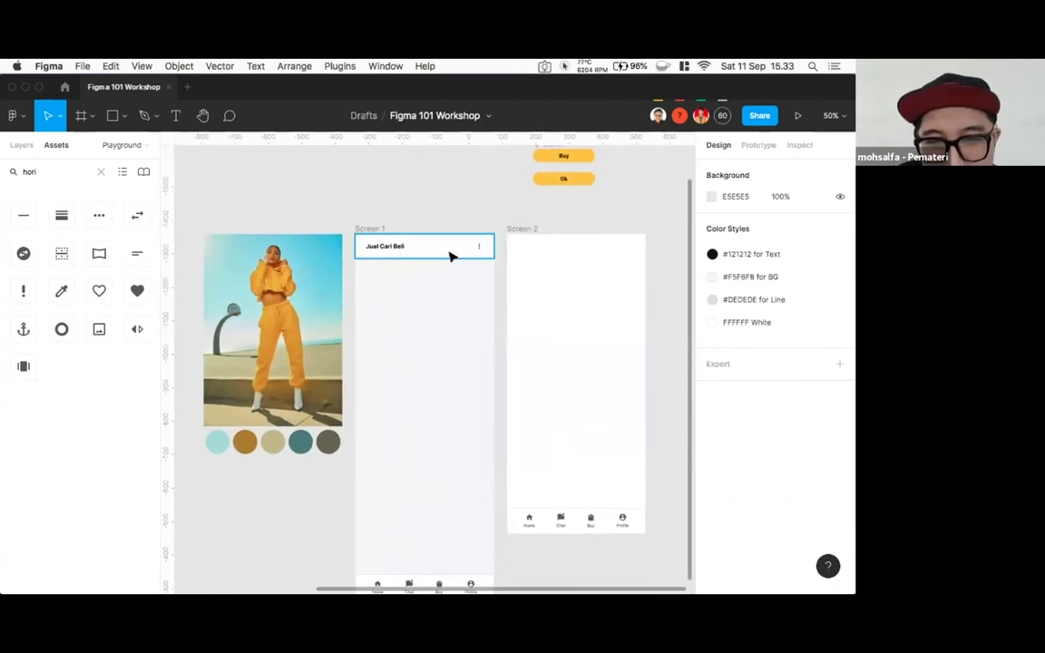
{"action": "left_click_drag", "start_coordinate": [439, 256], "coordinate": [439, 260]}
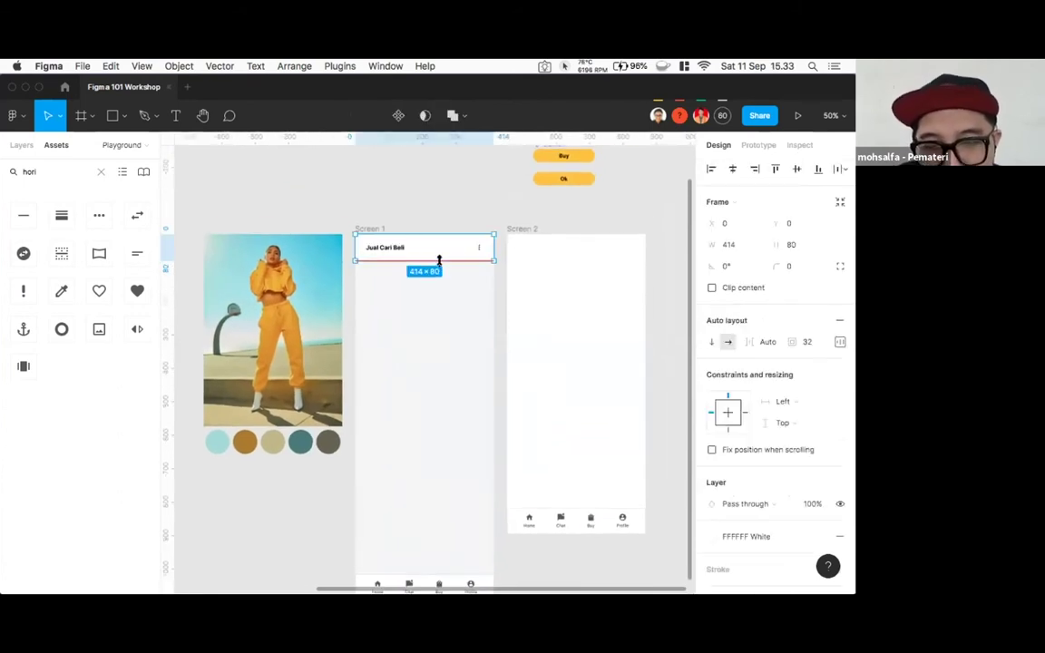
{"action": "left_click", "coordinate": [463, 204]}
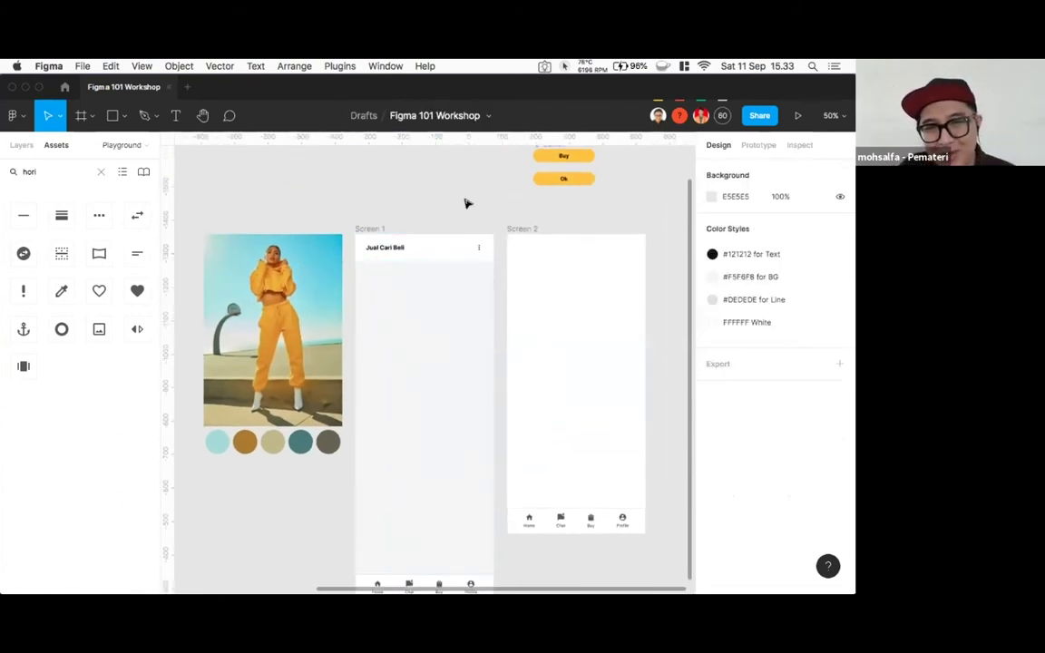
- Retype the header title on Screen 1 in capitals as "JUAL CARI BELI"
{"action": "left_click", "coordinate": [388, 248]}
{"action": "double_click", "coordinate": [389, 248]}
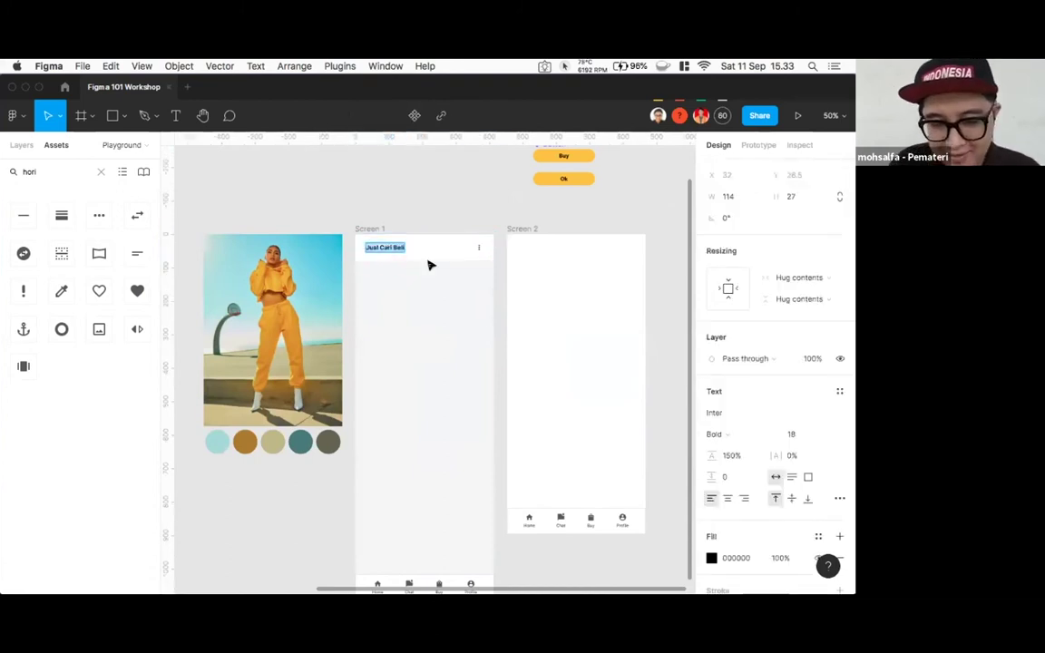
{"action": "type", "text": "JUAL"}
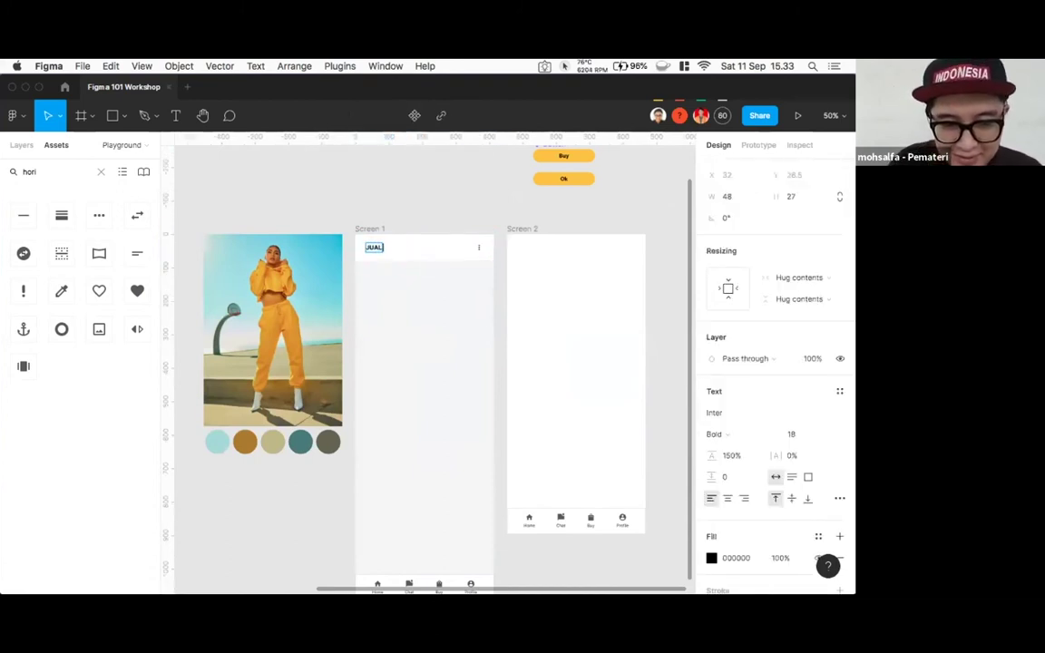
{"action": "type", "text": " CARI BELI"}
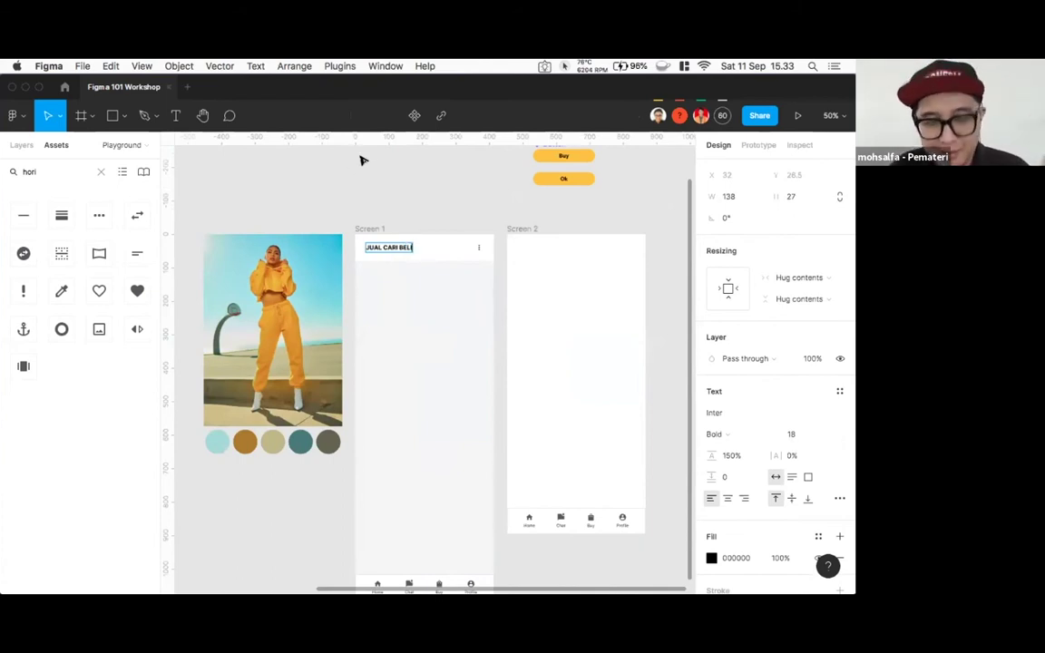
{"action": "key", "text": "Escape"}
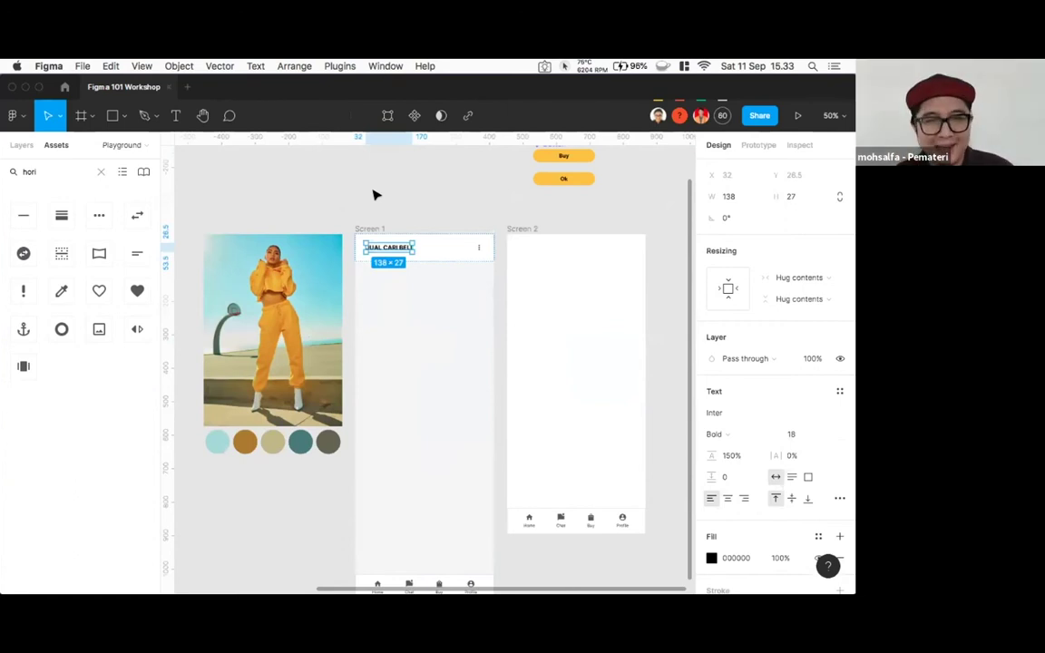
{"action": "left_click", "coordinate": [439, 186]}
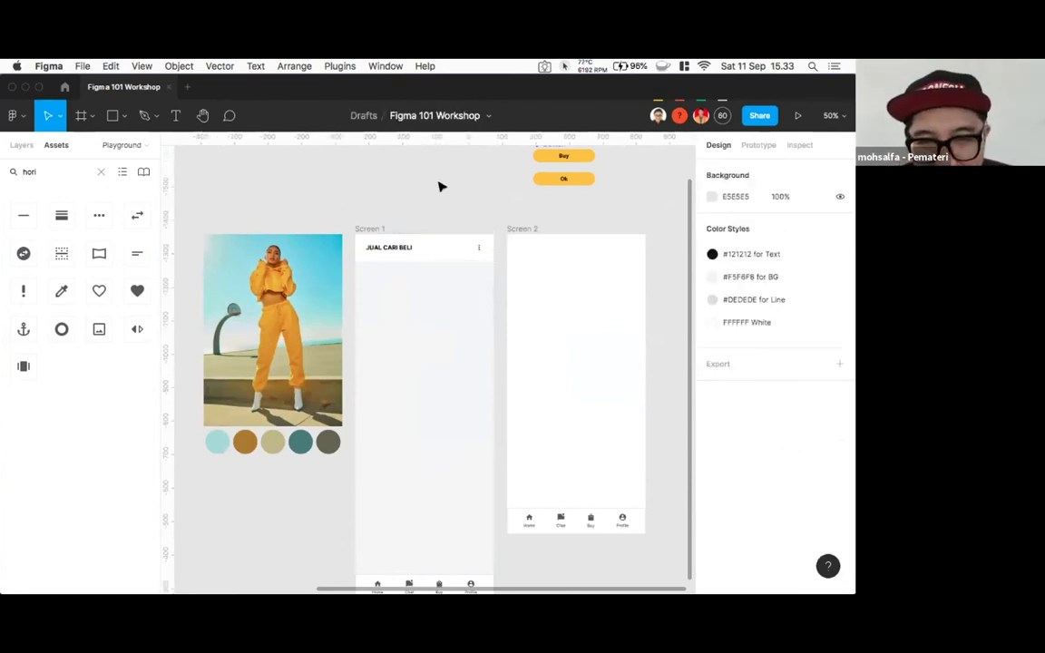
- Add a stroke to the Screen 1 header frame using the "#DEDEDE for Line" color style
{"action": "left_click", "coordinate": [444, 248]}
{"action": "scroll", "coordinate": [781, 449], "scroll_direction": "down", "scroll_amount": 3}
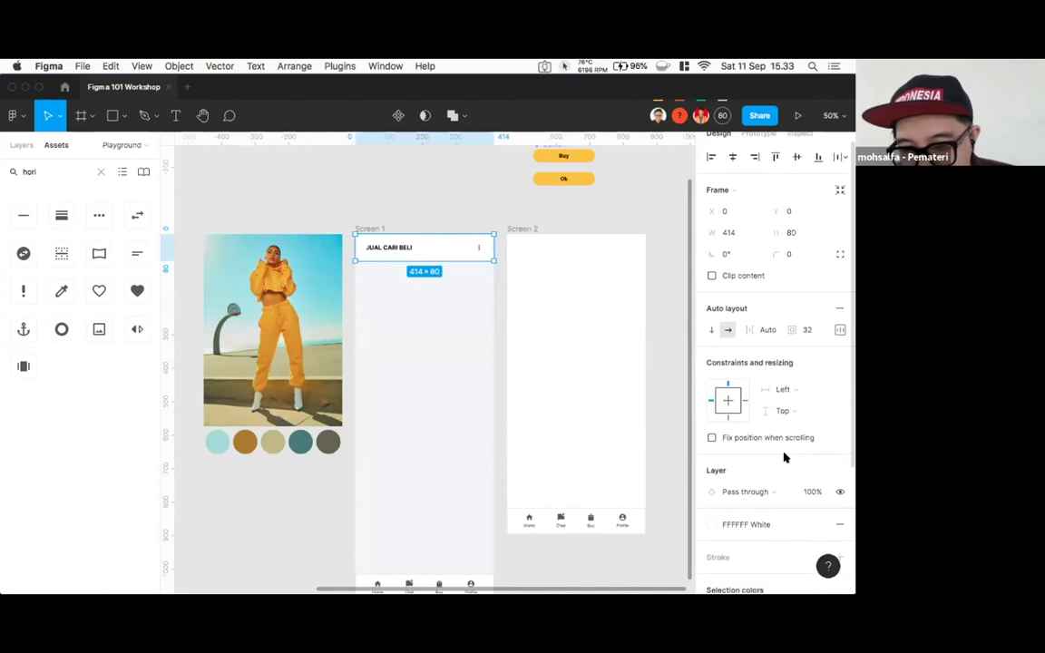
{"action": "scroll", "coordinate": [785, 462], "scroll_direction": "down", "scroll_amount": 3}
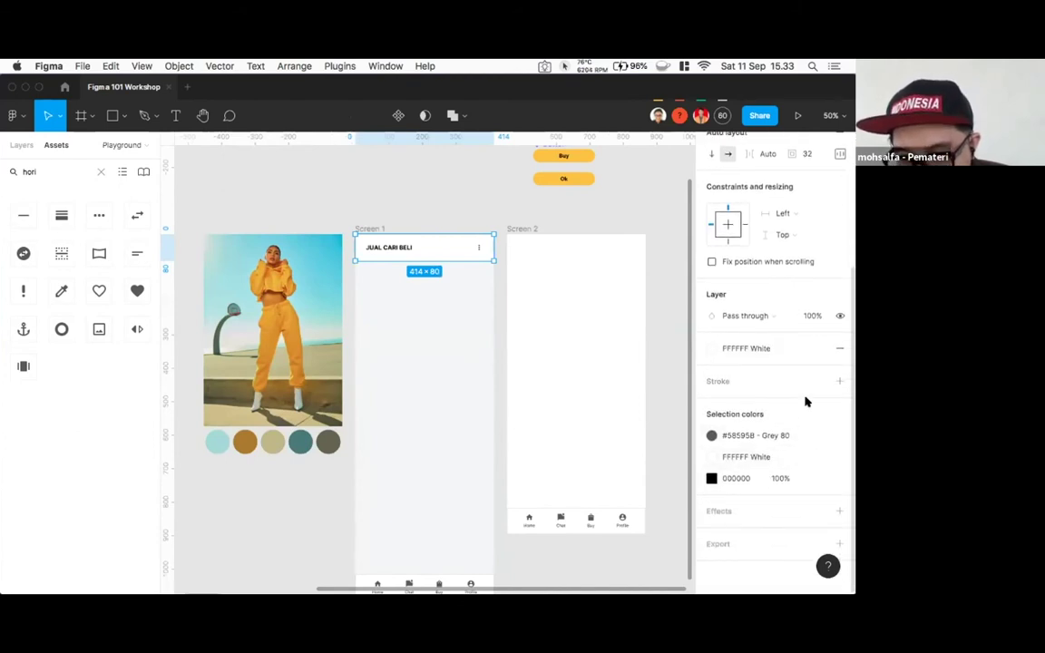
{"action": "left_click", "coordinate": [819, 381]}
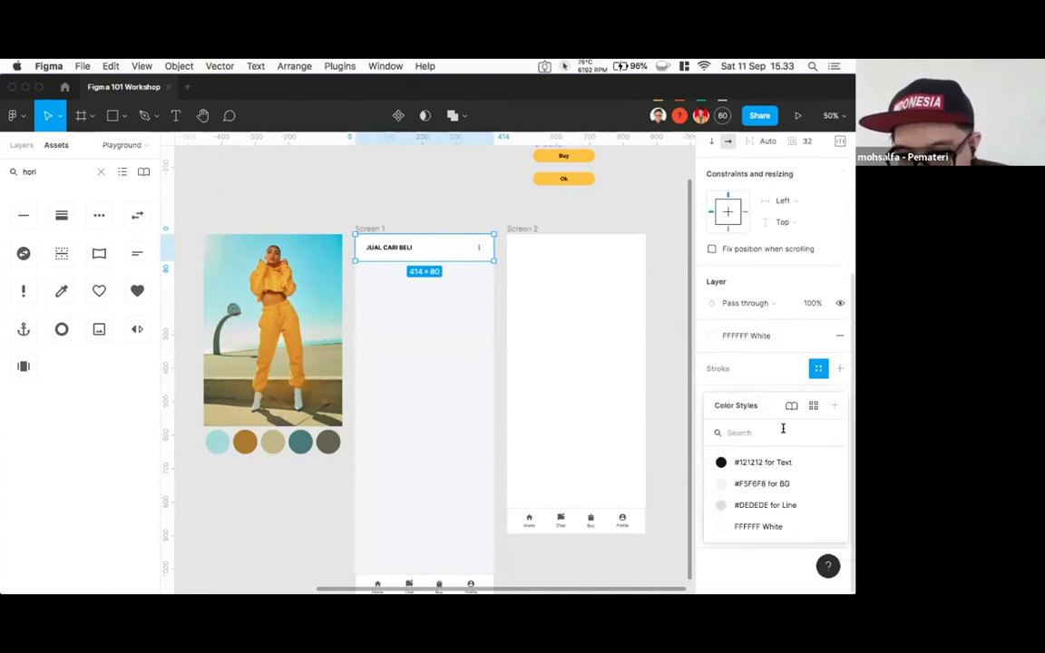
{"action": "left_click", "coordinate": [717, 502]}
{"action": "left_click", "coordinate": [409, 182]}
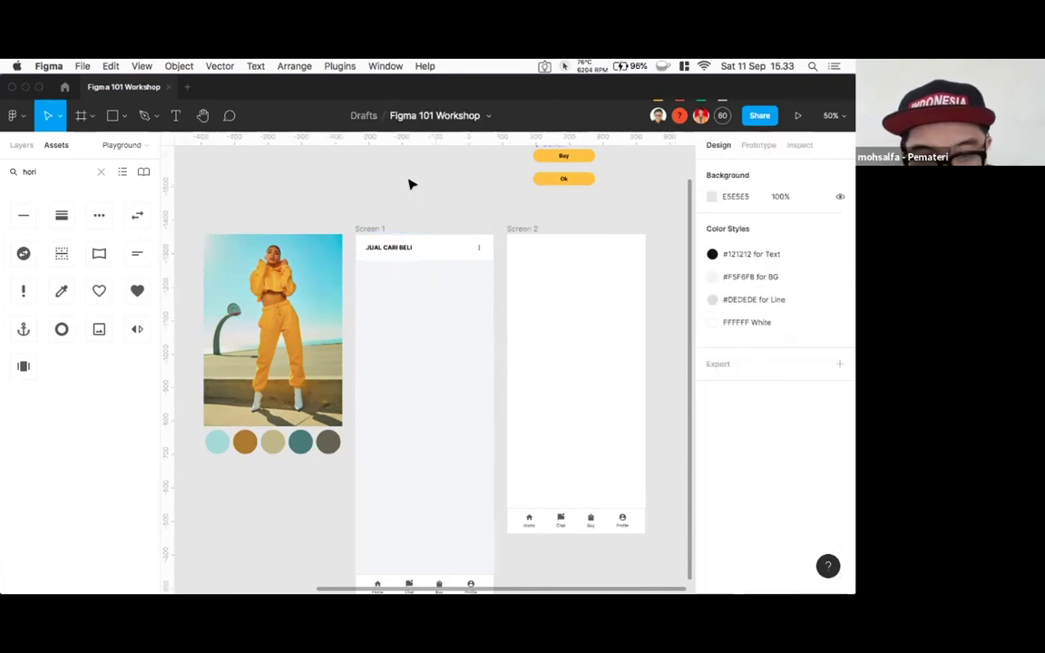
- Examine the finished header and bottom menu on Screen 1 and the surrounding canvas at 50% and 100% zoom
{"action": "scroll", "coordinate": [444, 204], "scroll_direction": "down", "scroll_amount": 2}
{"action": "scroll", "coordinate": [457, 213], "scroll_direction": "down", "scroll_amount": 2}
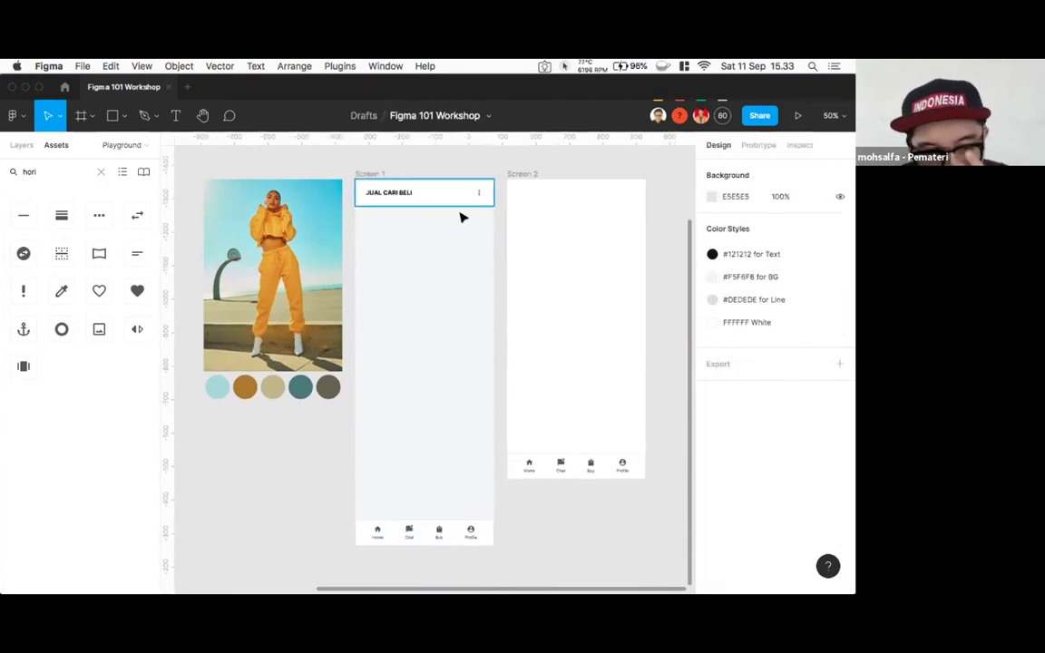
{"action": "scroll", "coordinate": [462, 238], "scroll_direction": "up", "scroll_amount": 2}
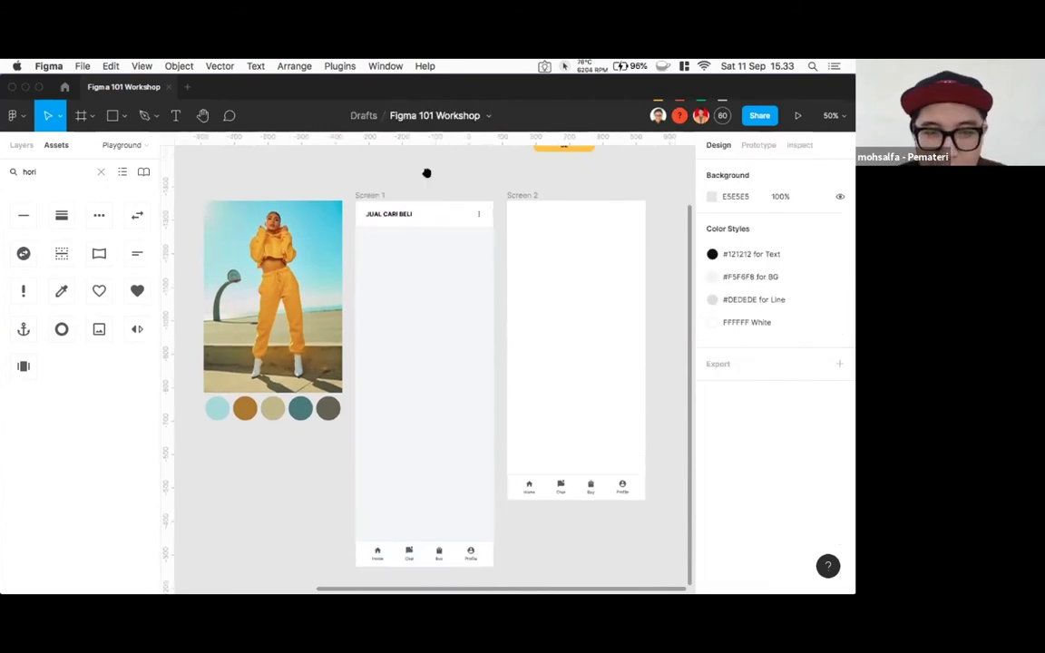
{"action": "left_click_drag", "start_coordinate": [426, 172], "coordinate": [548, 240]}
{"action": "scroll", "coordinate": [436, 245], "scroll_direction": "up", "scroll_amount": 2}
{"action": "scroll", "coordinate": [438, 253], "scroll_direction": "right", "scroll_amount": 2}
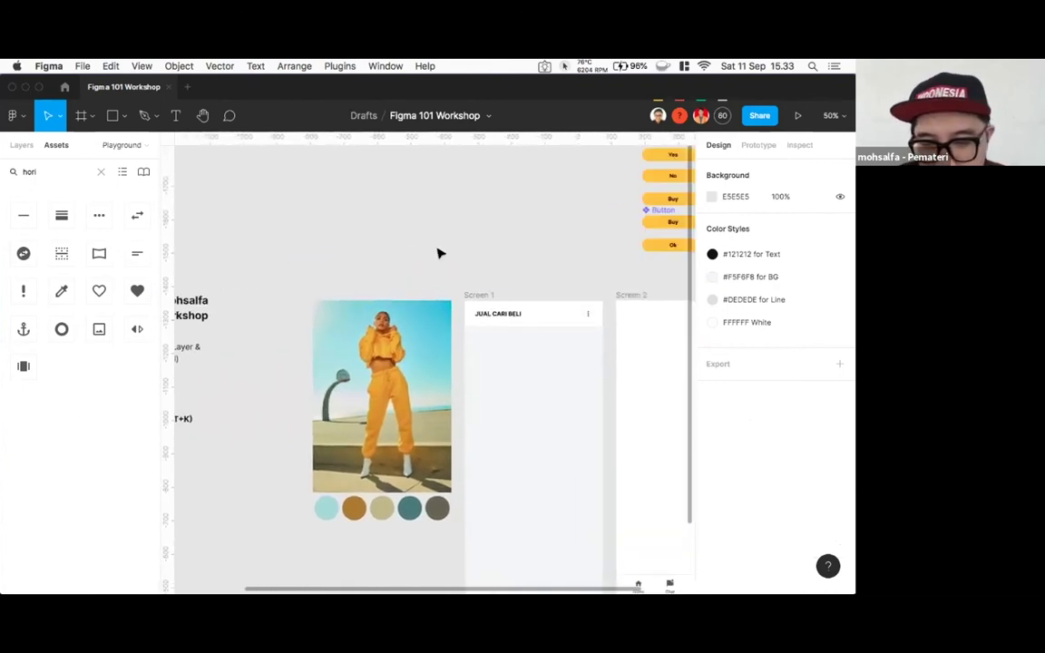
{"action": "key", "text": "shift+0"}
{"action": "scroll", "coordinate": [404, 245], "scroll_direction": "right", "scroll_amount": 3}
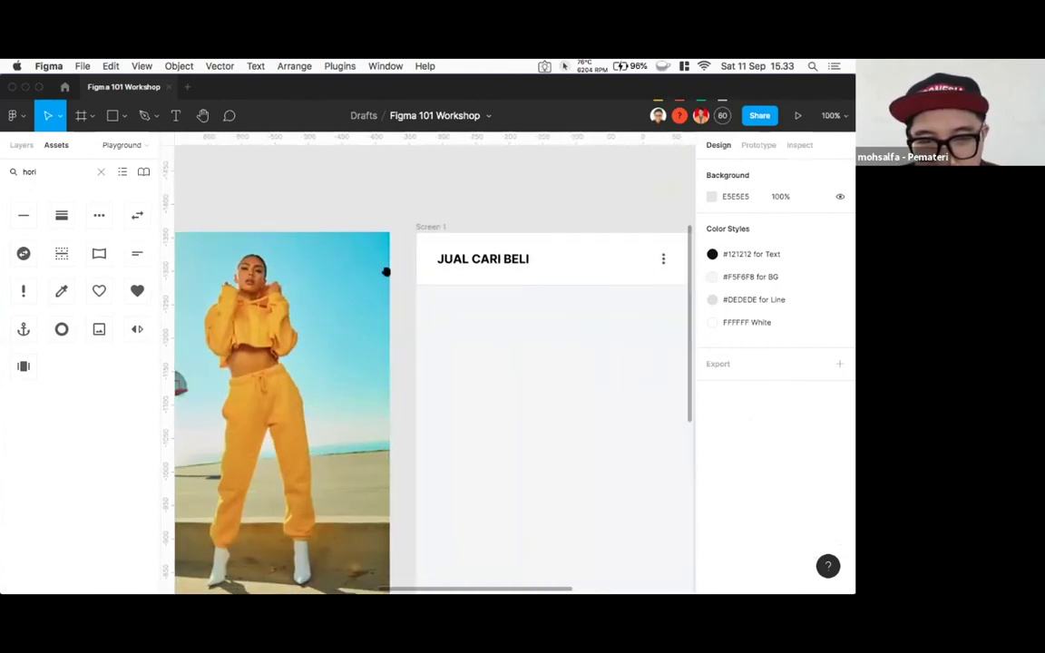
{"action": "scroll", "coordinate": [558, 227], "scroll_direction": "down", "scroll_amount": 1}
{"action": "left_click", "coordinate": [560, 228]}
{"action": "scroll", "coordinate": [571, 266], "scroll_direction": "down", "scroll_amount": 3}
{"action": "scroll", "coordinate": [448, 207], "scroll_direction": "up", "scroll_amount": 3}
{"action": "left_click", "coordinate": [429, 186]}
{"action": "scroll", "coordinate": [300, 181], "scroll_direction": "up", "scroll_amount": 2}
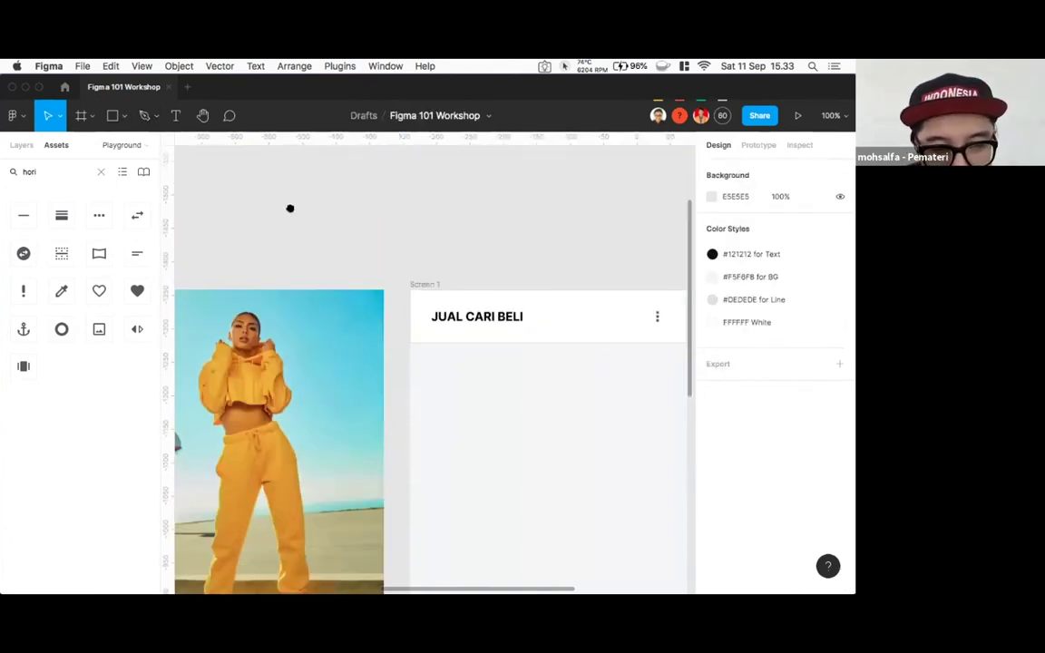
{"action": "scroll", "coordinate": [281, 297], "scroll_direction": "down", "scroll_amount": 6}
{"action": "scroll", "coordinate": [280, 296], "scroll_direction": "left", "scroll_amount": 4}
{"action": "left_click_drag", "start_coordinate": [293, 385], "coordinate": [427, 232]}
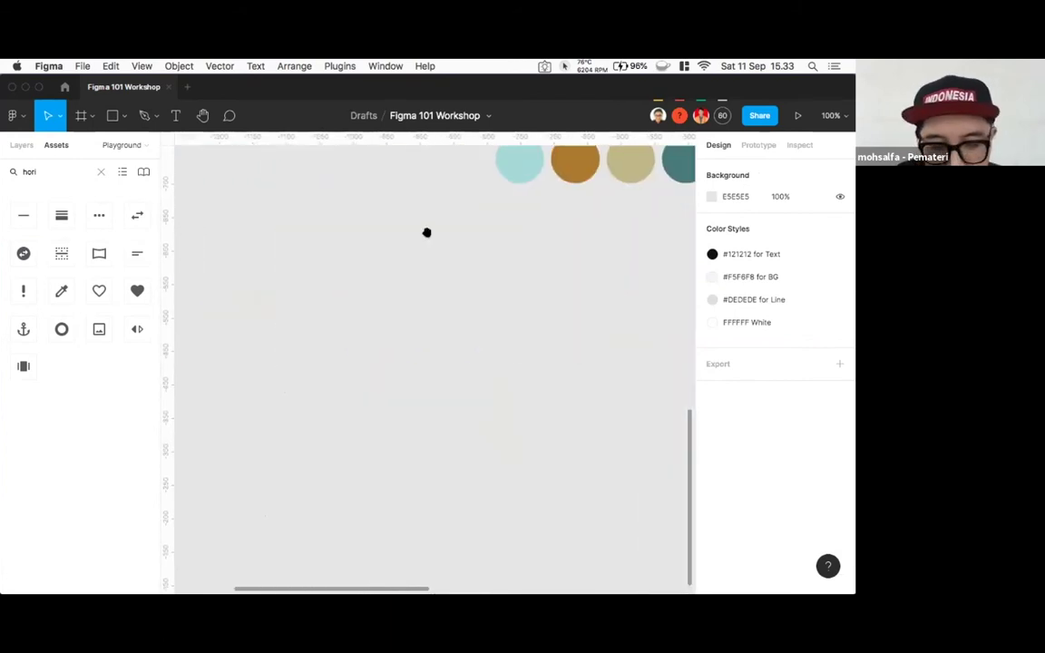
{"action": "scroll", "coordinate": [427, 232], "scroll_direction": "down", "scroll_amount": 5}
{"action": "scroll", "coordinate": [427, 233], "scroll_direction": "up", "scroll_amount": 3}
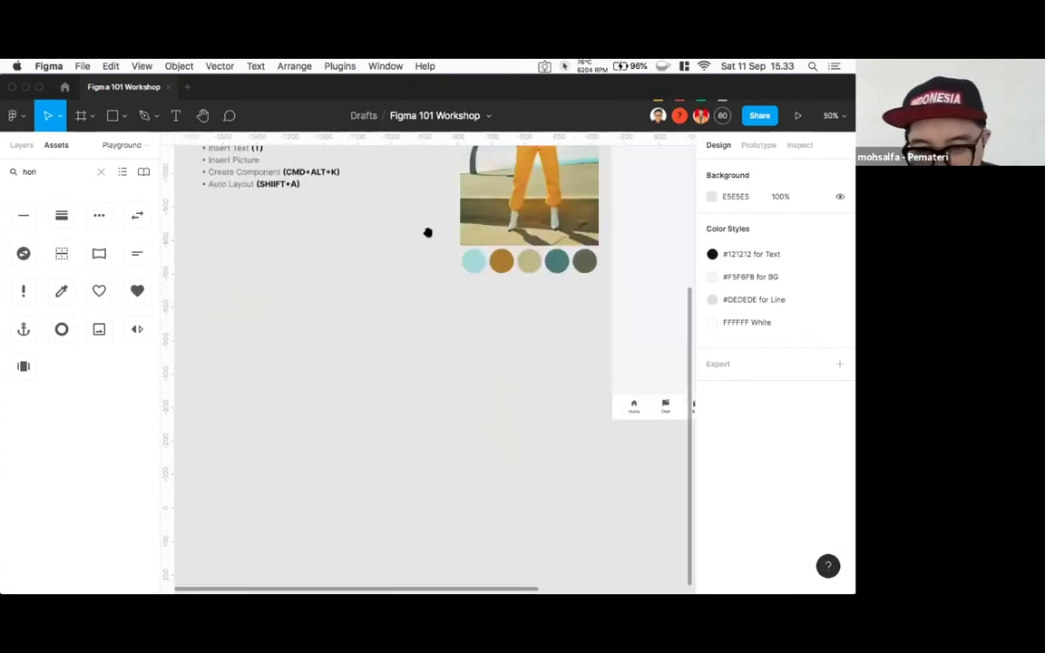
{"action": "scroll", "coordinate": [428, 233], "scroll_direction": "up", "scroll_amount": 5}
{"action": "scroll", "coordinate": [427, 232], "scroll_direction": "right", "scroll_amount": 4}
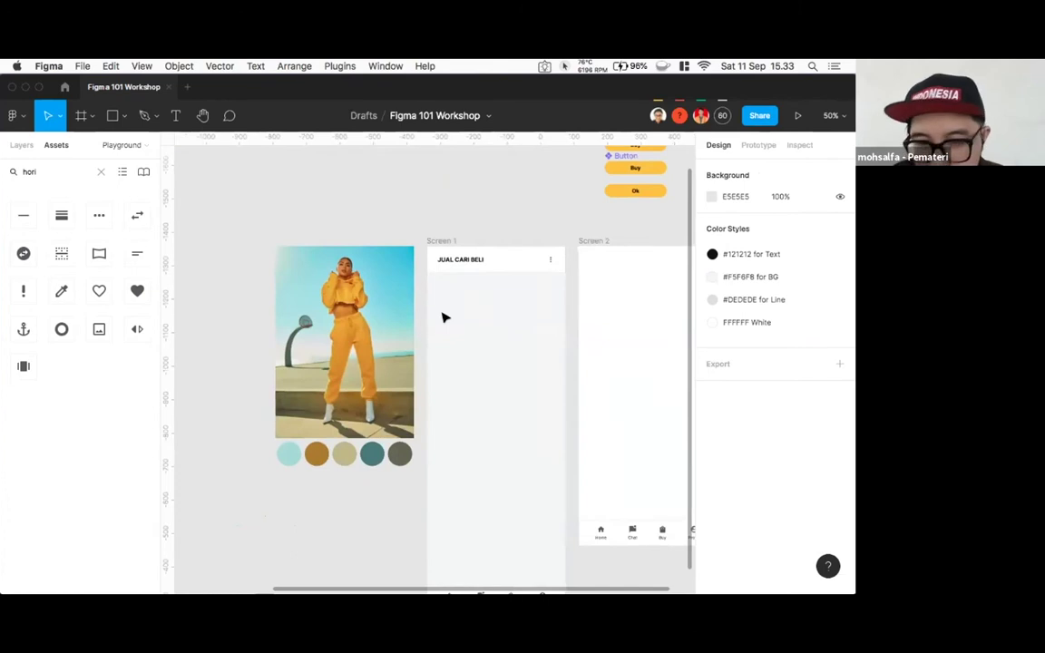
- Rename the Screen 1 frame as "Home"
{"action": "key", "text": "shift+0"}
{"action": "scroll", "coordinate": [441, 296], "scroll_direction": "up", "scroll_amount": 5}
{"action": "scroll", "coordinate": [441, 297], "scroll_direction": "right", "scroll_amount": 3}
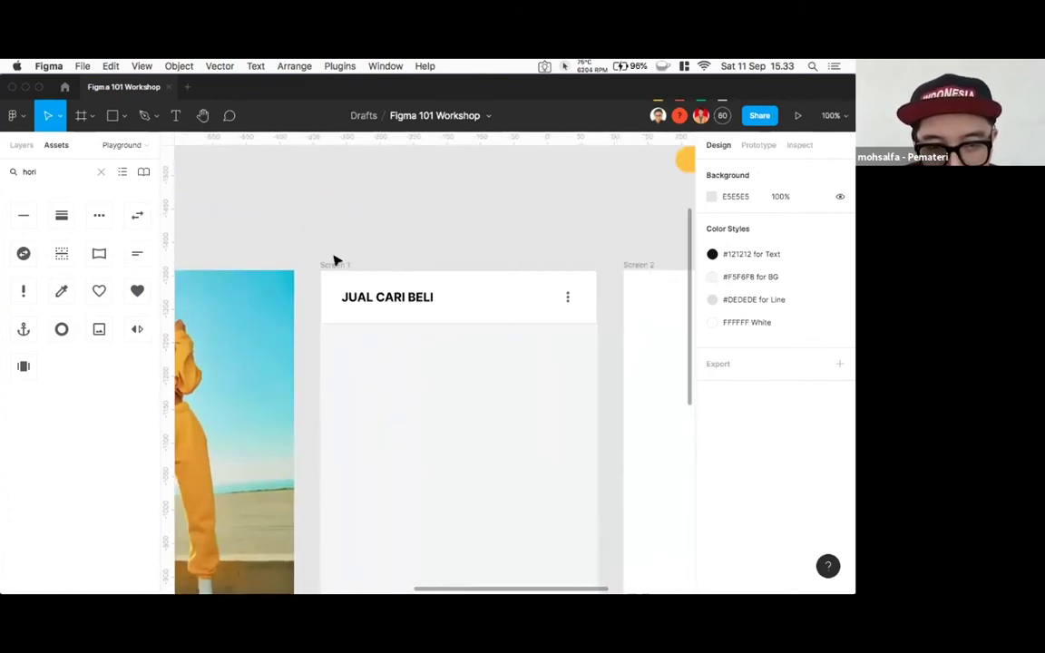
{"action": "left_click", "coordinate": [333, 265]}
{"action": "type", "text": "Home"}
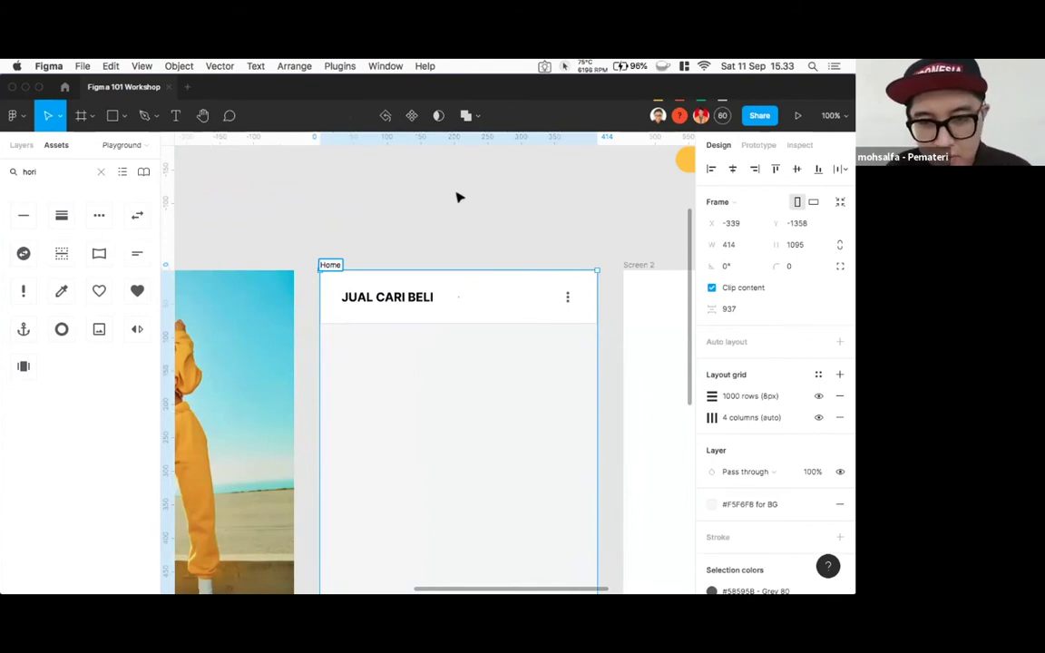
{"action": "left_click", "coordinate": [457, 199]}
- Rename the Screen 2 frame as "Buy"
{"action": "scroll", "coordinate": [548, 226], "scroll_direction": "right", "scroll_amount": 5}
{"action": "scroll", "coordinate": [548, 226], "scroll_direction": "down", "scroll_amount": 3}
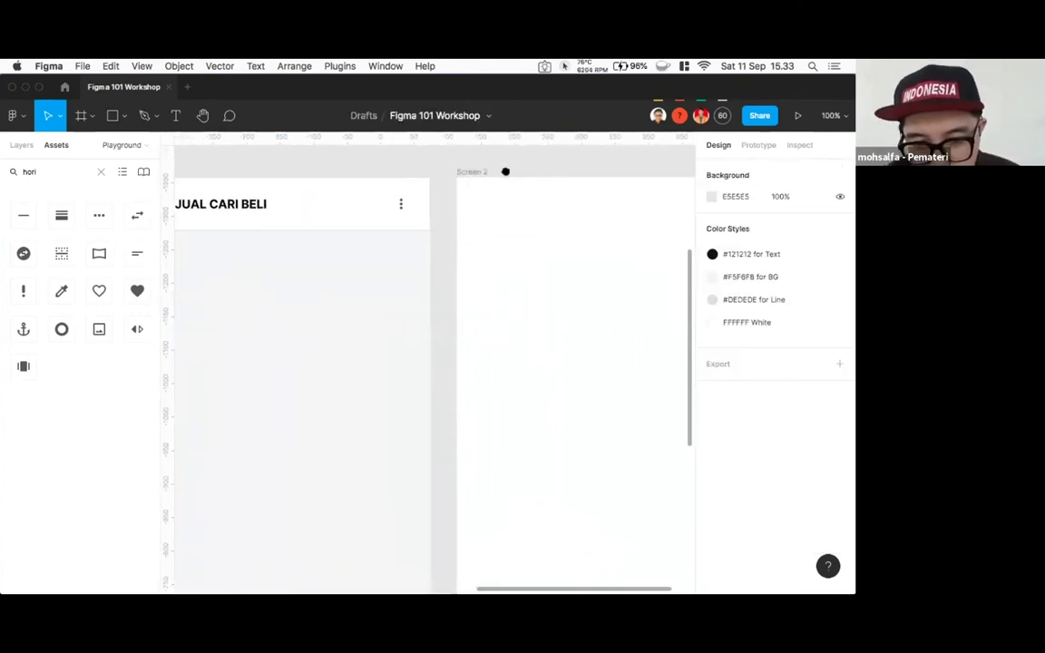
{"action": "scroll", "coordinate": [514, 373], "scroll_direction": "down", "scroll_amount": 10}
{"action": "scroll", "coordinate": [513, 334], "scroll_direction": "up", "scroll_amount": 3}
{"action": "scroll", "coordinate": [546, 450], "scroll_direction": "up", "scroll_amount": 10}
{"action": "scroll", "coordinate": [546, 450], "scroll_direction": "left", "scroll_amount": 2}
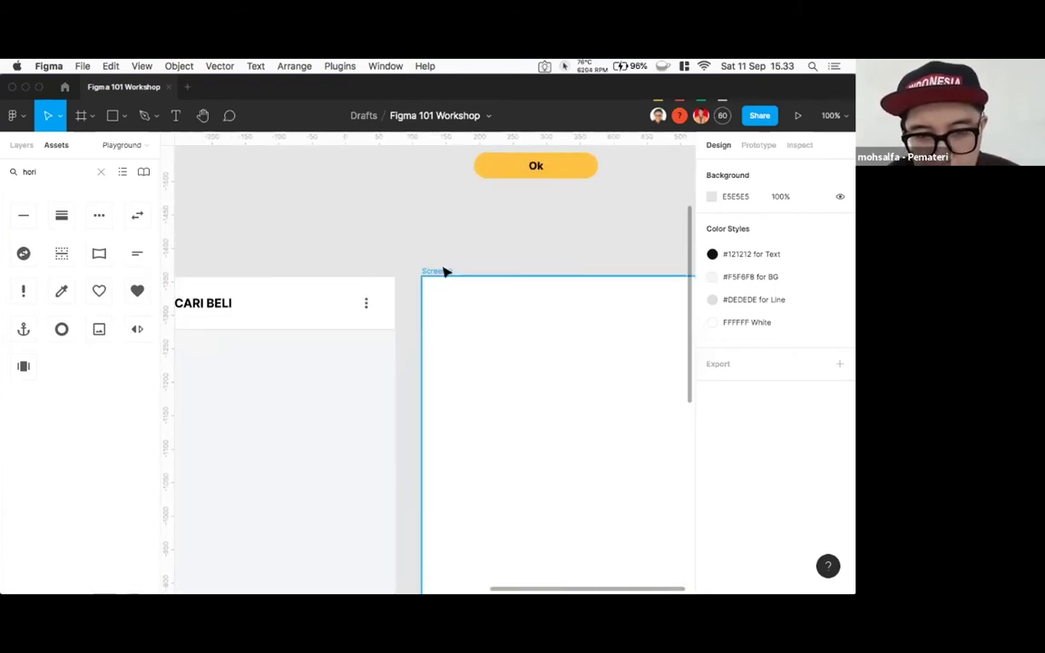
{"action": "left_click", "coordinate": [444, 272]}
{"action": "type", "text": "Buy"}
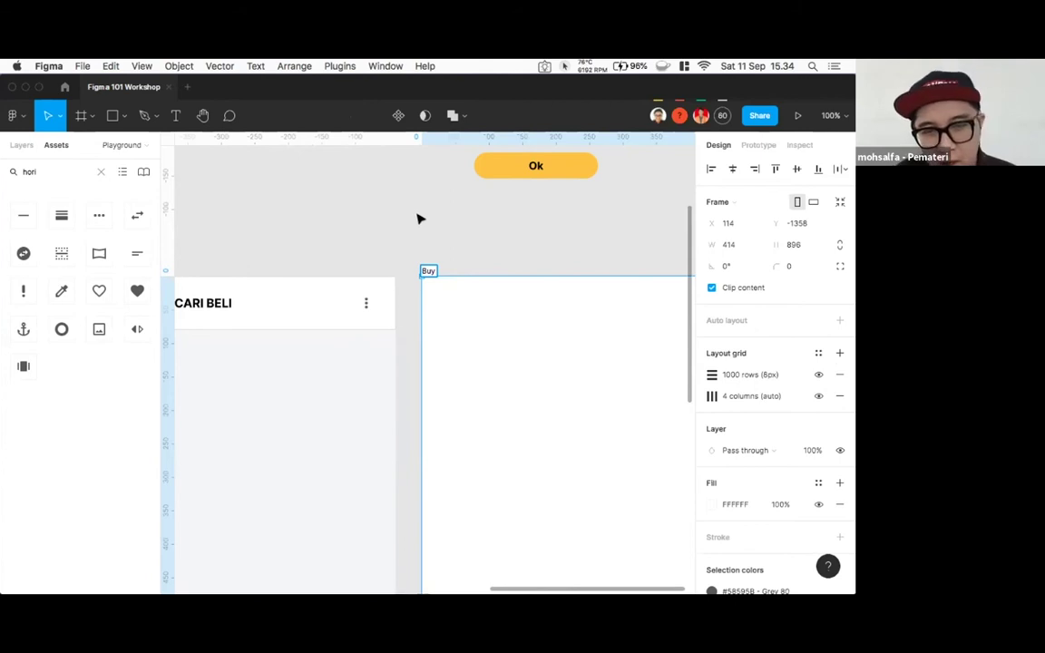
{"action": "left_click", "coordinate": [387, 219]}
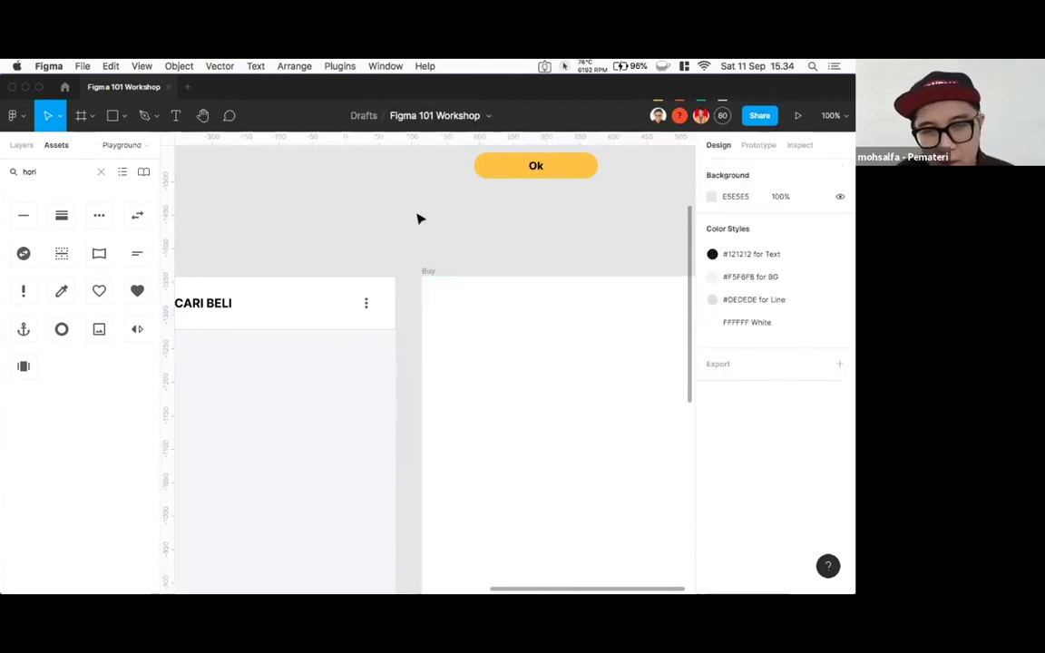
- Add a left-aligned text on the empty canvas above the Home frame reading "Judul Card" with "Deskripsi Card" on a second line
{"action": "scroll", "coordinate": [397, 247], "scroll_direction": "up", "scroll_amount": 3}
{"action": "scroll", "coordinate": [397, 247], "scroll_direction": "left", "scroll_amount": 4}
{"action": "scroll", "coordinate": [395, 272], "scroll_direction": "up", "scroll_amount": 2}
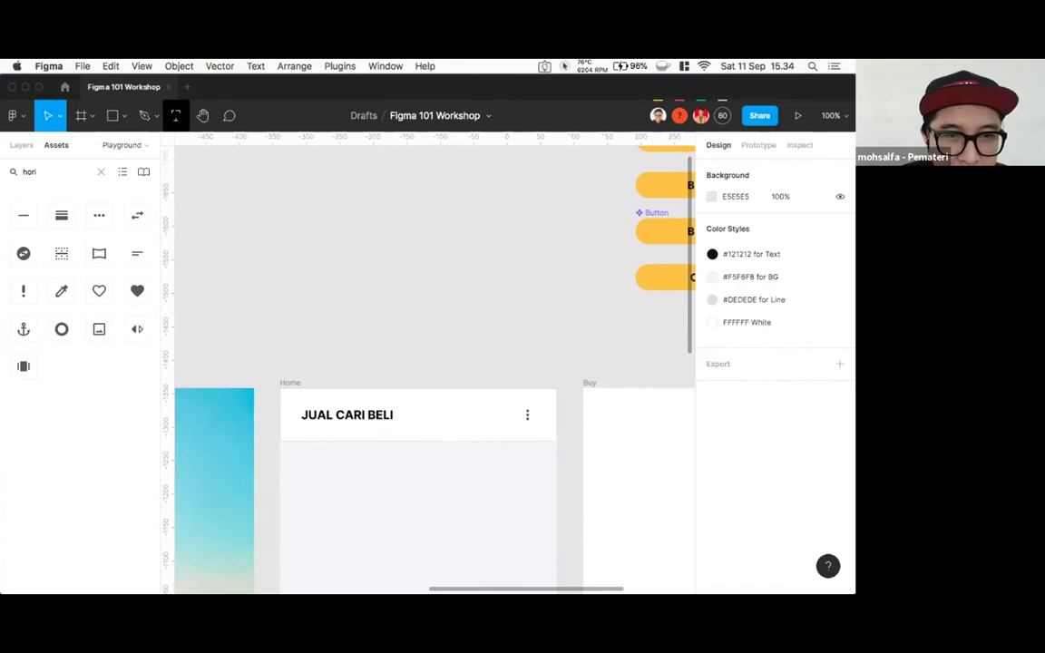
{"action": "left_click", "coordinate": [175, 116]}
{"action": "left_click", "coordinate": [318, 247]}
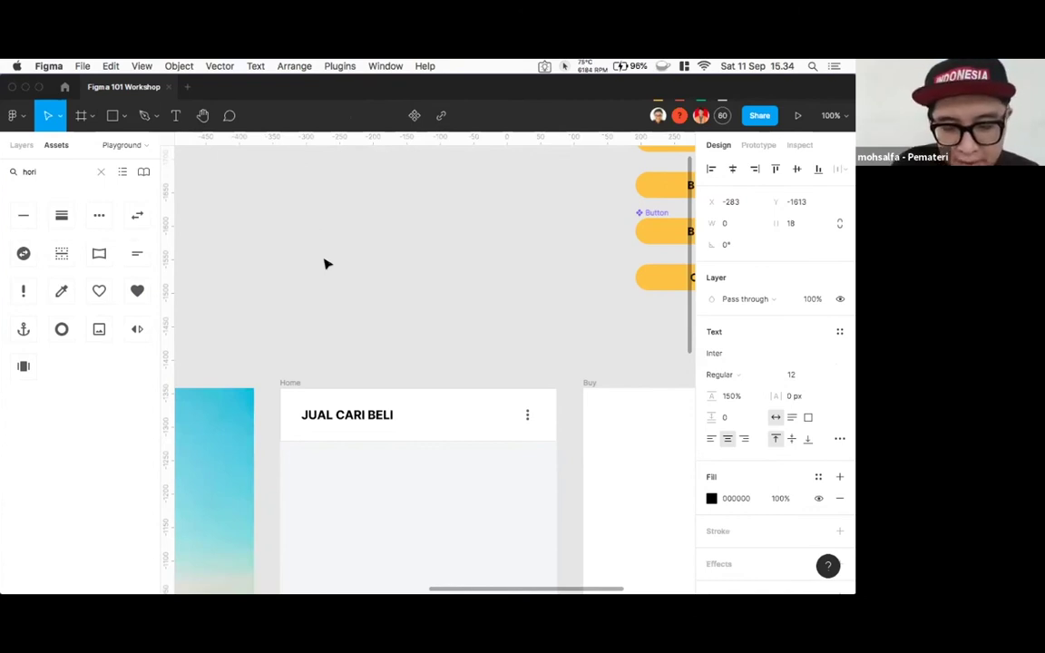
{"action": "type", "text": "ul"}
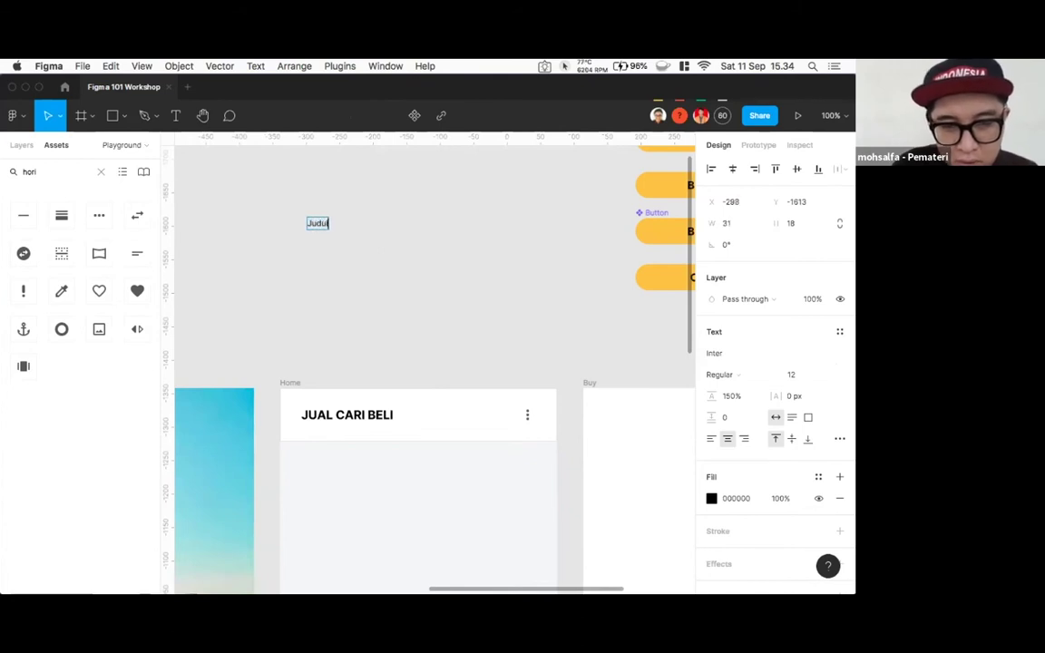
{"action": "type", "text": " Card"}
{"action": "key", "text": "Return"}
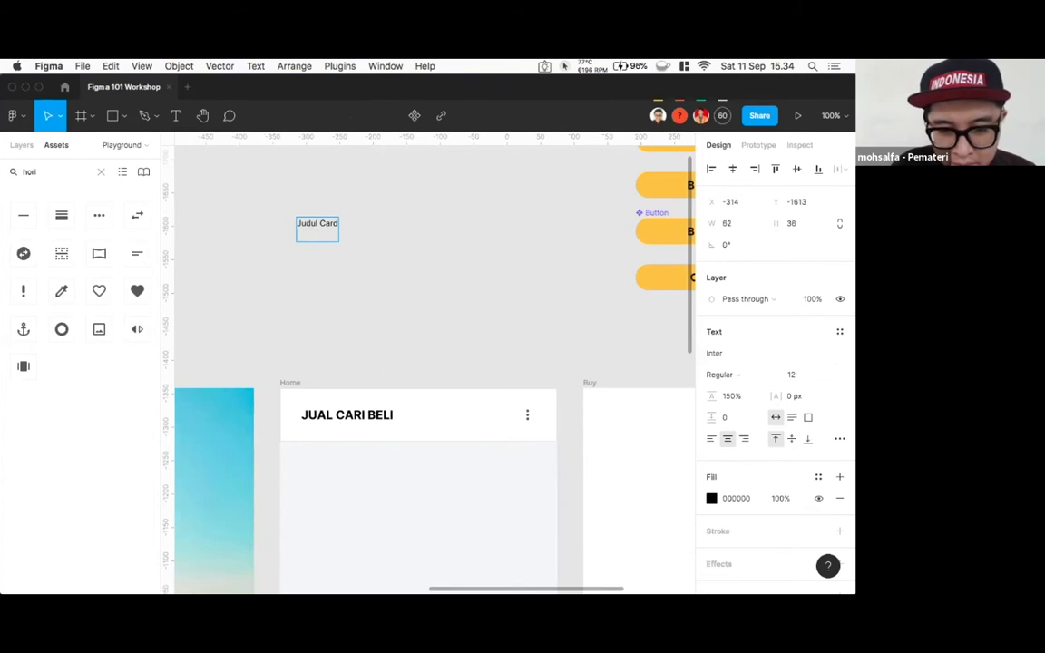
{"action": "type", "text": "Deskripsi C"}
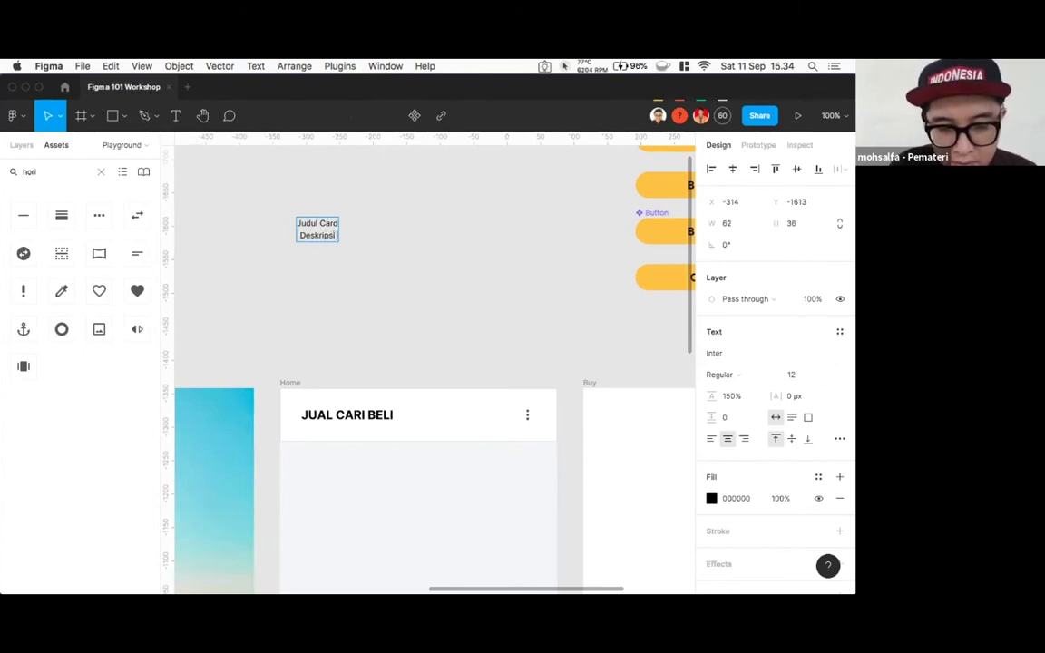
{"action": "type", "text": "ard"}
{"action": "key", "text": "super+a"}
{"action": "left_click", "coordinate": [712, 438]}
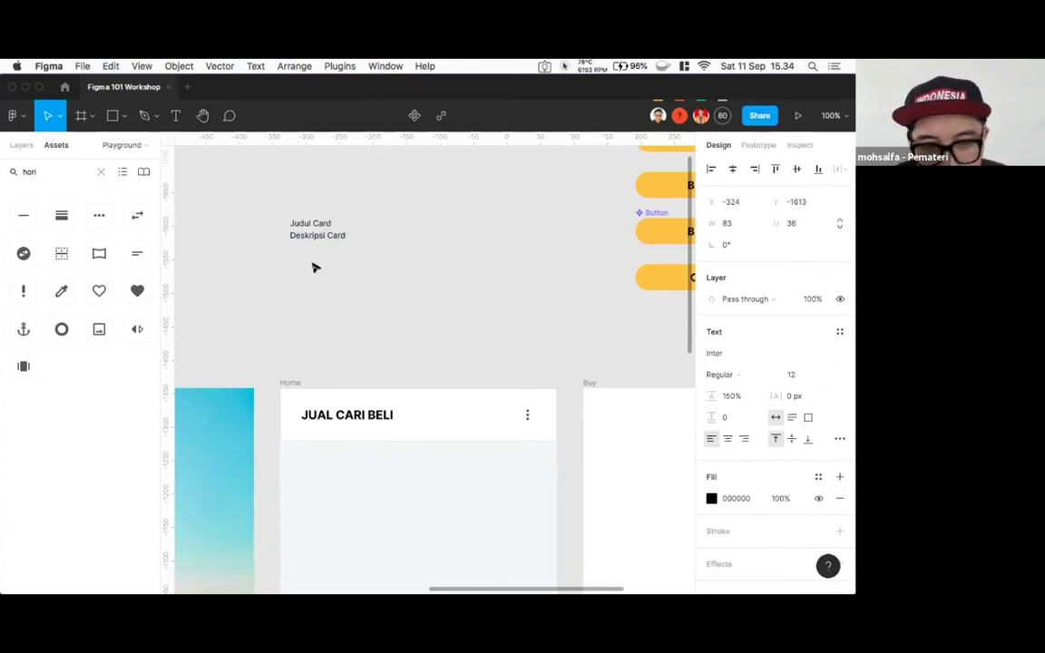
- Format the "Judul Card" line as Bold with a font size of 24
{"action": "key", "text": "super+a"}
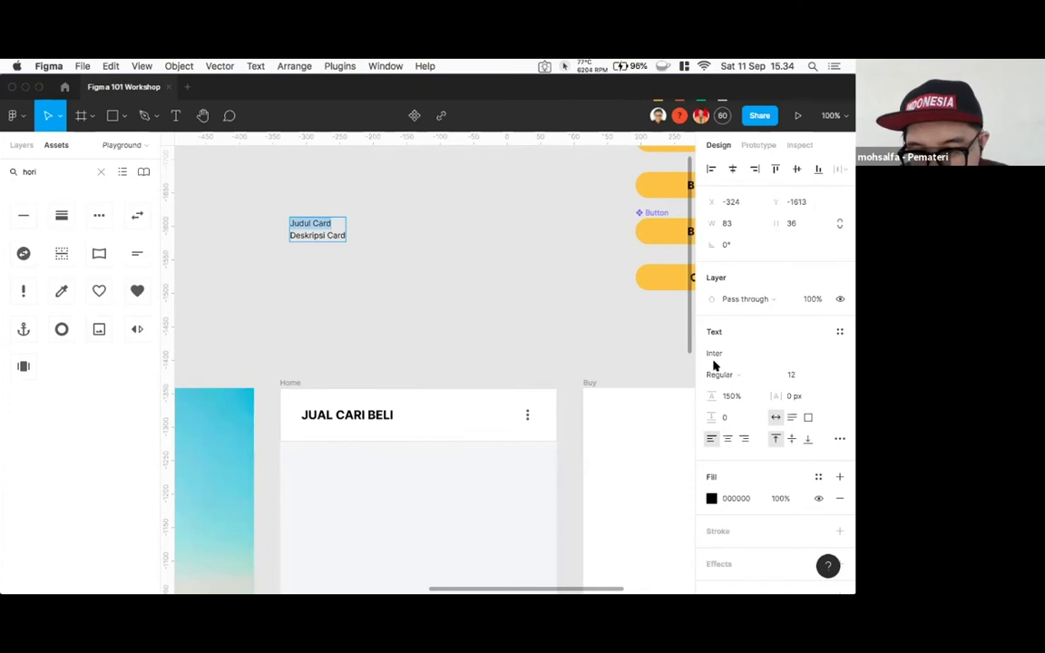
{"action": "left_click", "coordinate": [742, 381]}
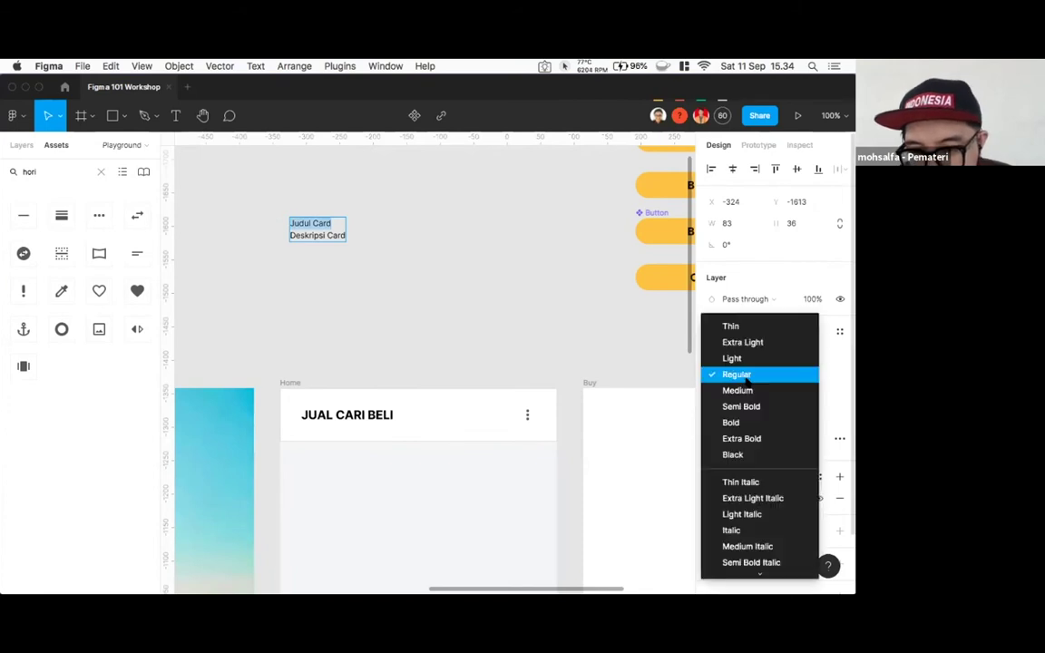
{"action": "left_click", "coordinate": [763, 422]}
{"action": "left_click", "coordinate": [798, 374]}
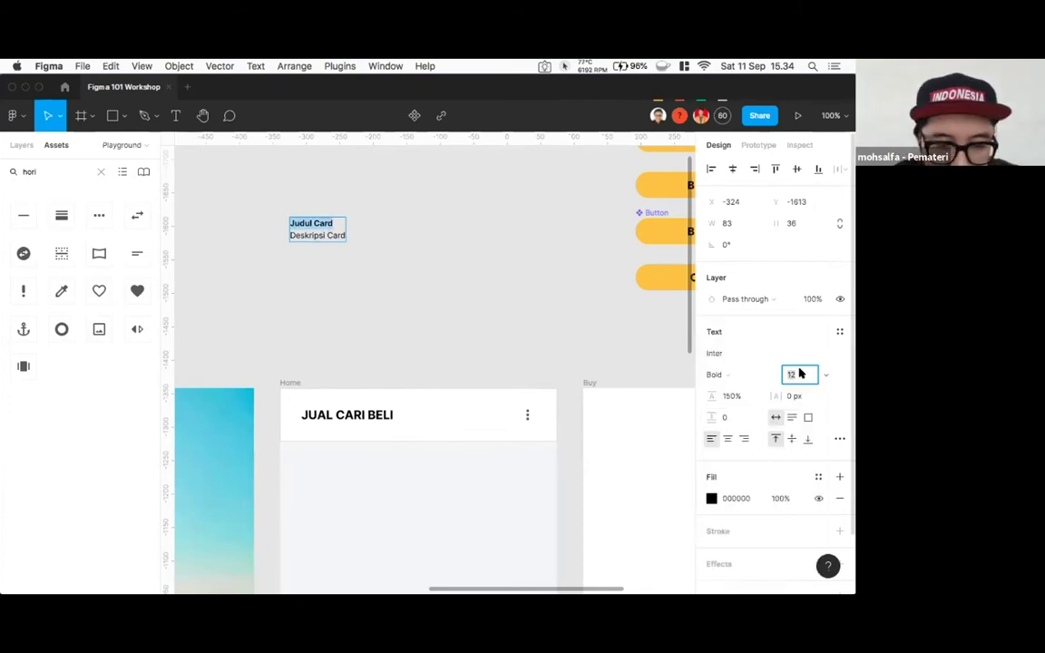
{"action": "type", "text": "24"}
{"action": "key", "text": "Return"}
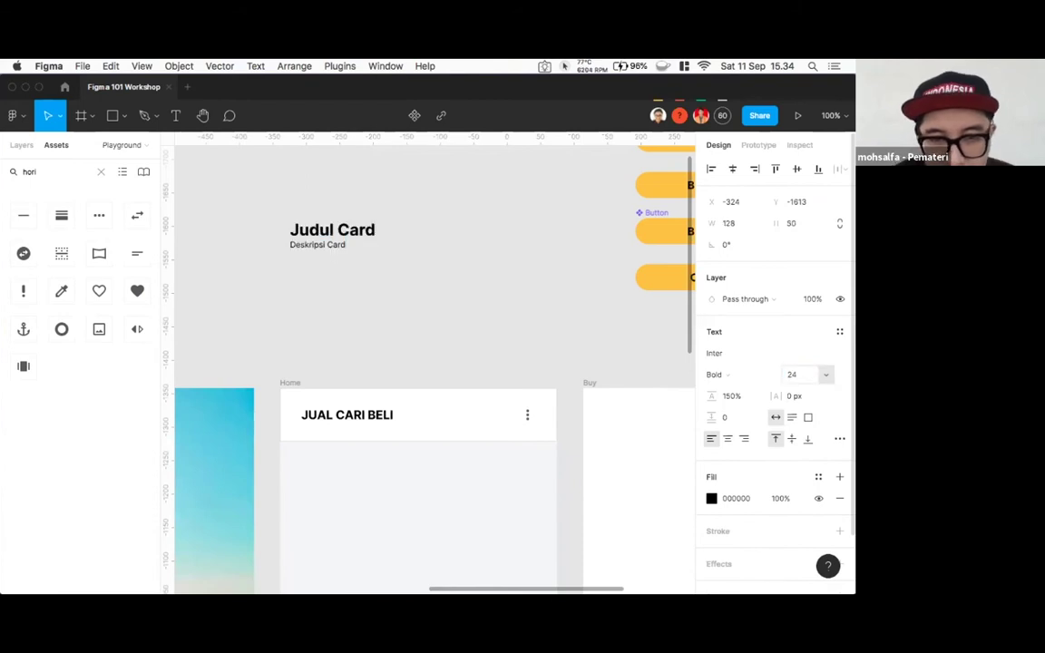
- Set the fill colour of the "Deskripsi Card" line to the dark grey-olive document colour 656450
{"action": "left_click_drag", "start_coordinate": [350, 244], "coordinate": [278, 249]}
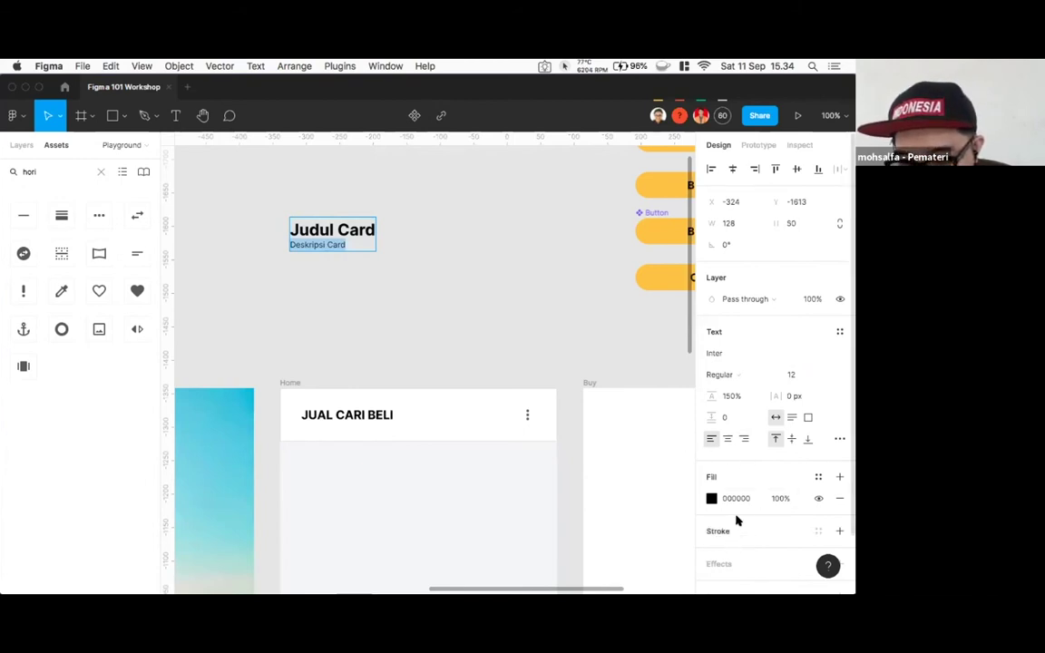
{"action": "left_click", "coordinate": [817, 477]}
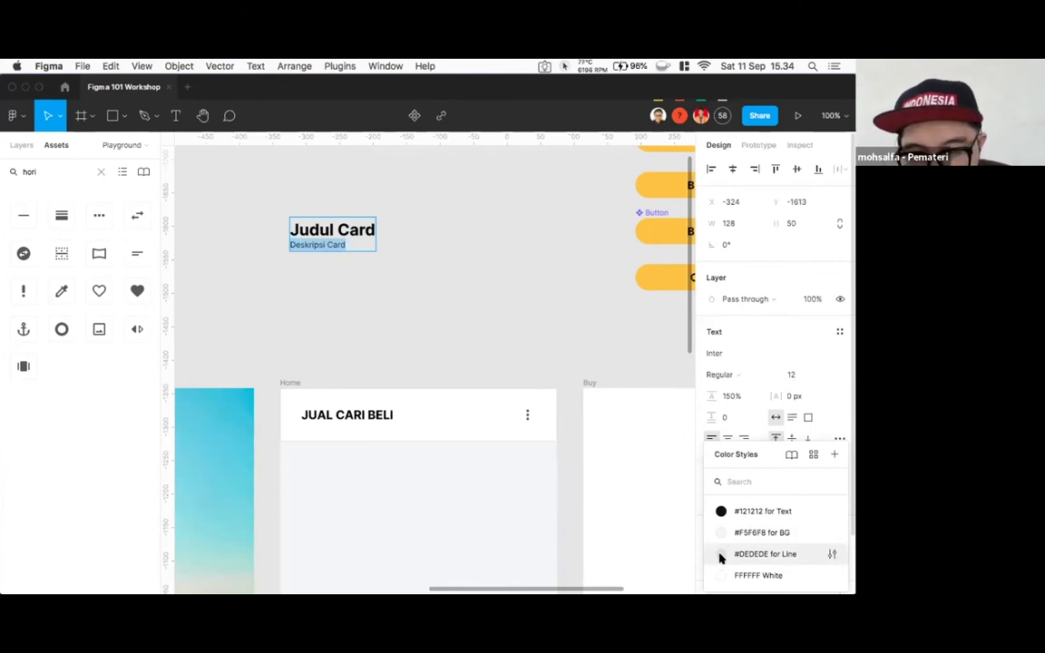
{"action": "left_click", "coordinate": [756, 345]}
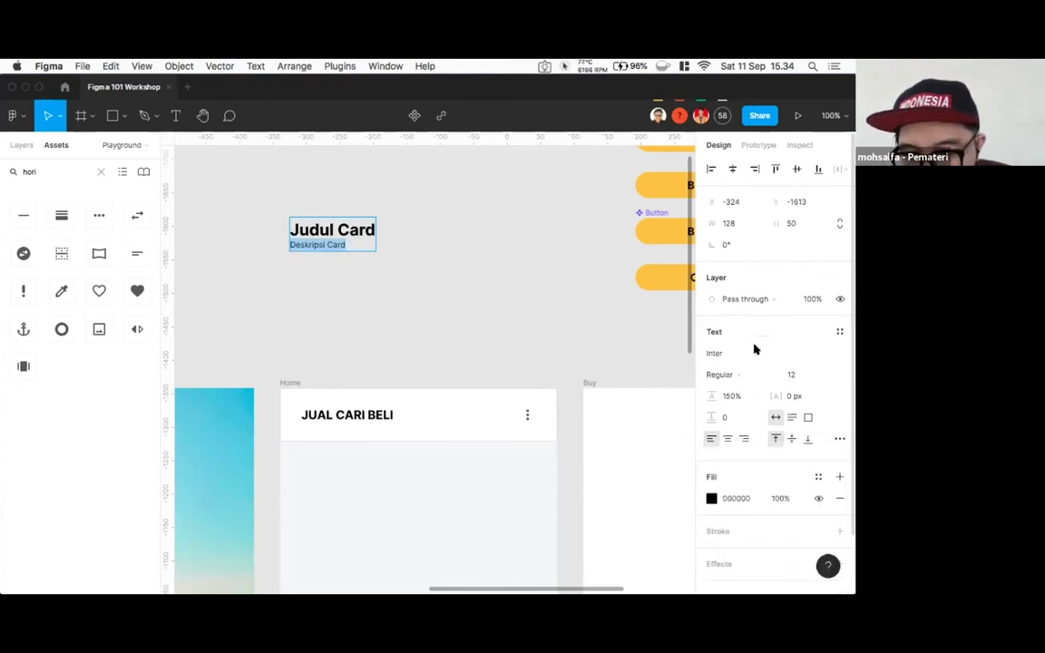
{"action": "left_click", "coordinate": [711, 500]}
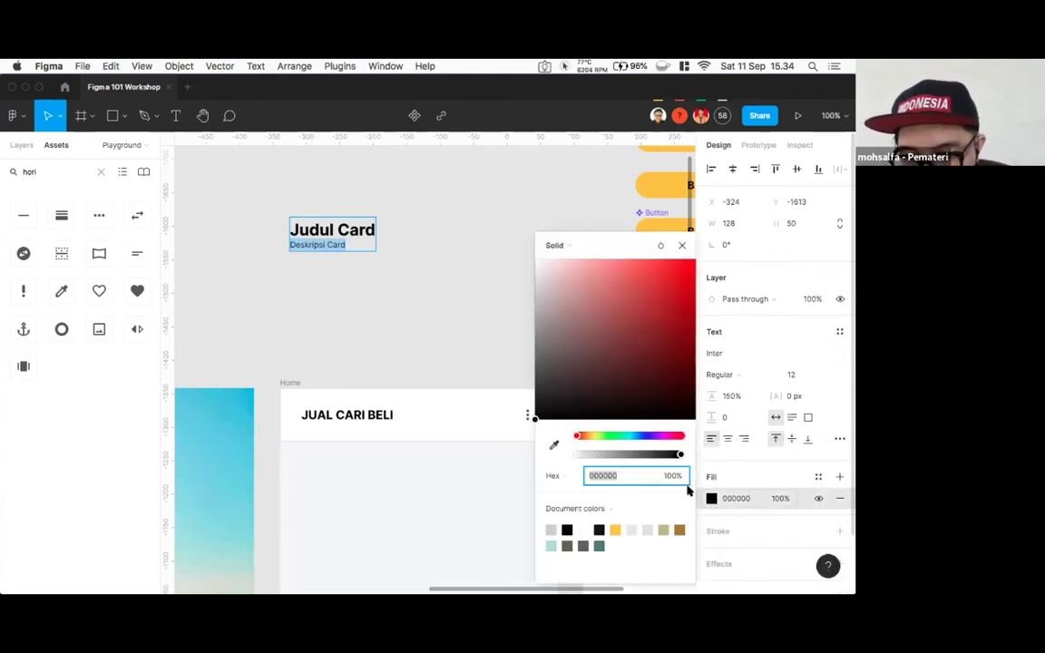
{"action": "left_click", "coordinate": [568, 543]}
{"action": "left_click", "coordinate": [682, 245]}
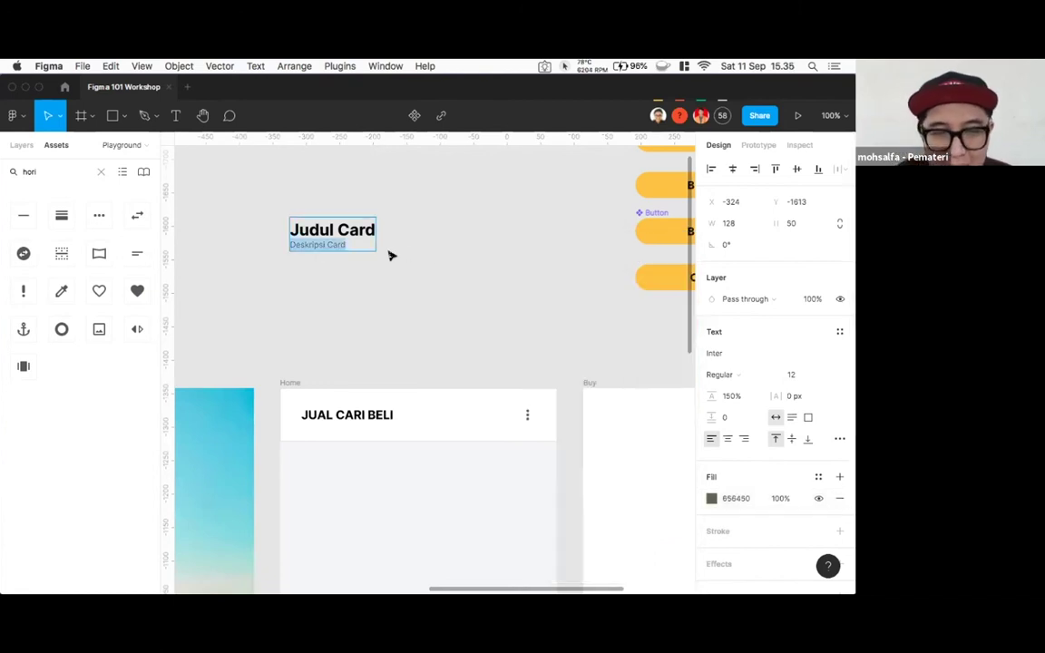
{"action": "key", "text": "Escape"}
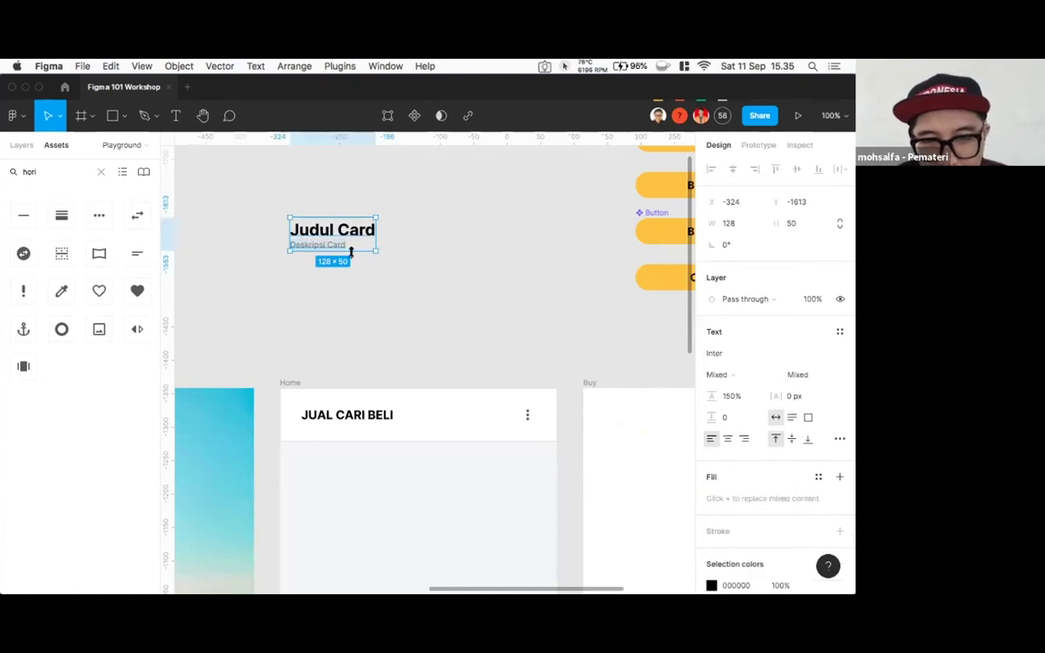
- Resize the card text box to 128 × 58 and move it down closer to the Home frame, at about X -278, Y -1517
{"action": "left_click_drag", "start_coordinate": [350, 252], "coordinate": [350, 256]}
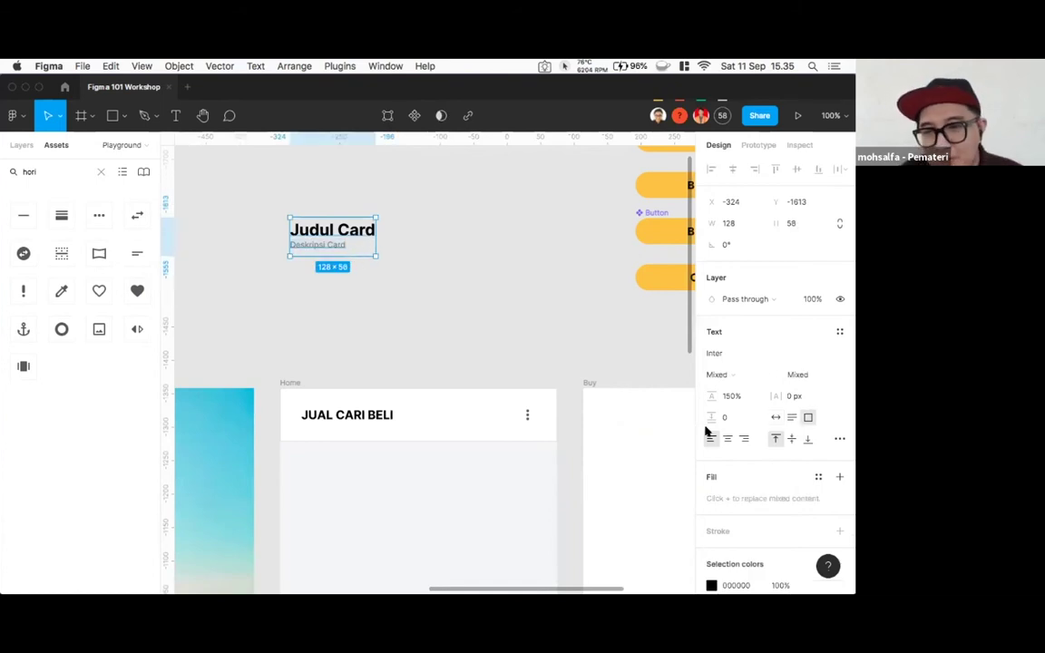
{"action": "left_click", "coordinate": [399, 245]}
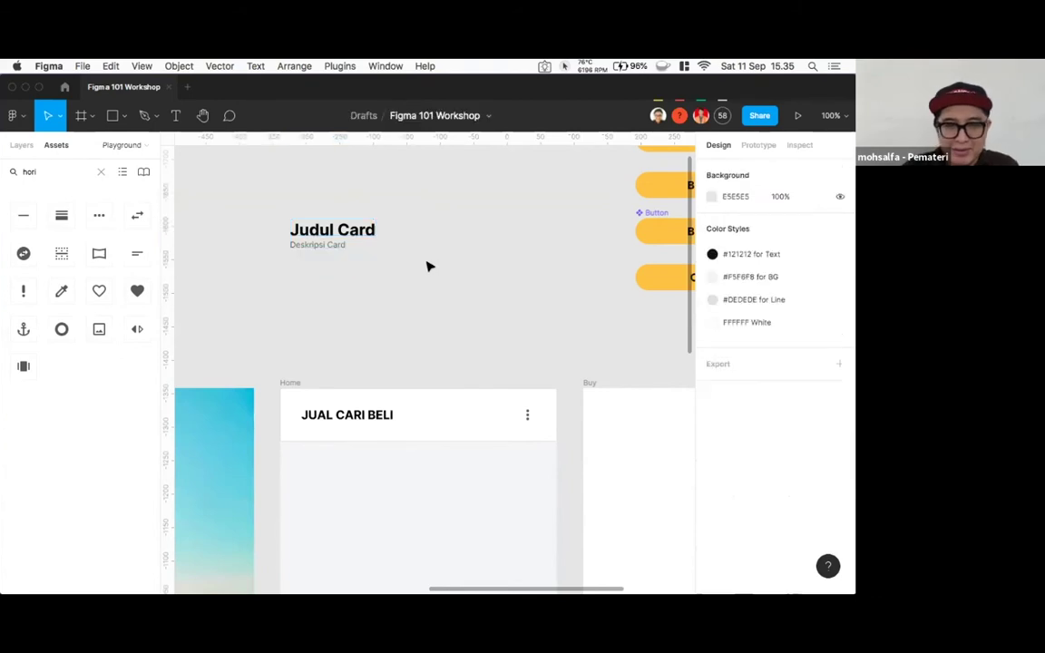
{"action": "left_click_drag", "start_coordinate": [345, 229], "coordinate": [375, 294]}
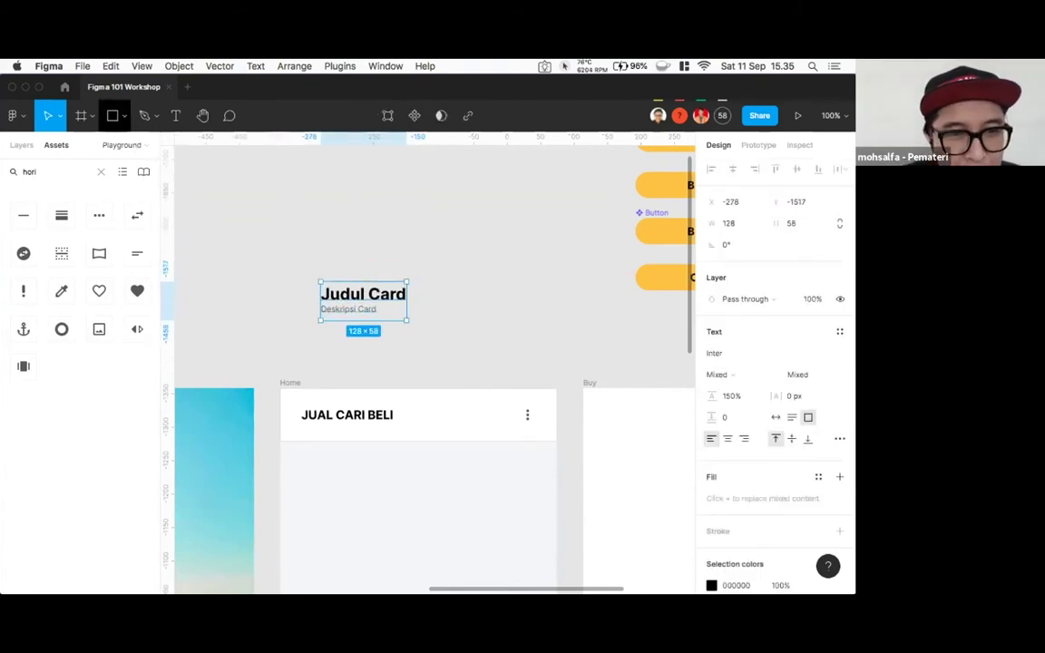
{"action": "left_click", "coordinate": [224, 220]}
- Run the Artboard Studio Mockups plugin's Add Mockup Item command
{"action": "right_click", "coordinate": [256, 202]}
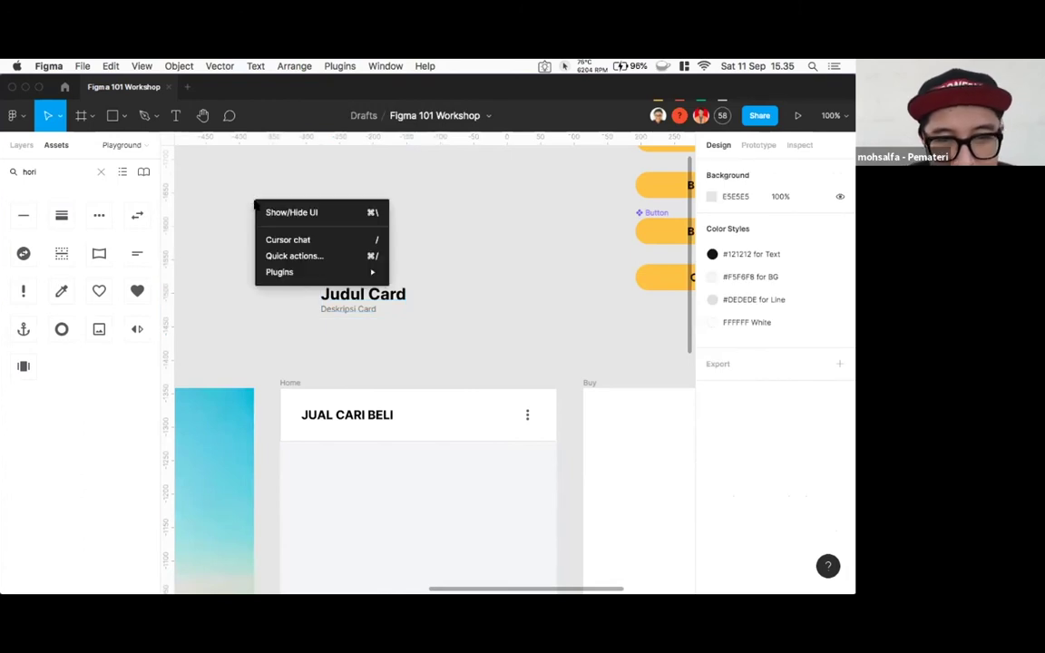
{"action": "mouse_move", "coordinate": [279, 272]}
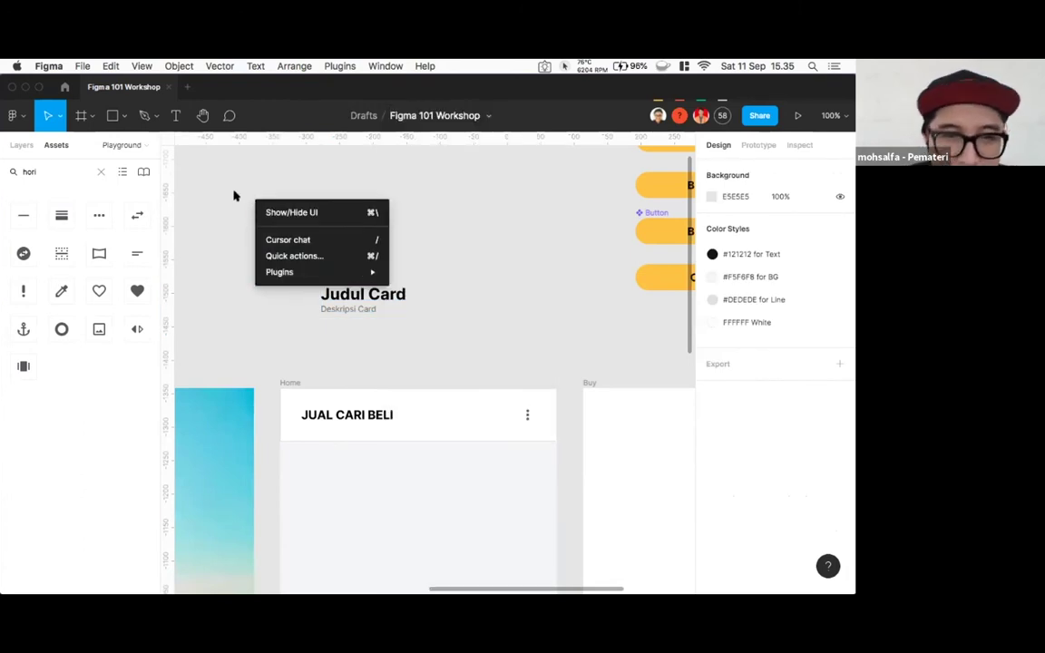
{"action": "left_click", "coordinate": [238, 191]}
{"action": "right_click", "coordinate": [241, 183]}
{"action": "mouse_move", "coordinate": [277, 257]}
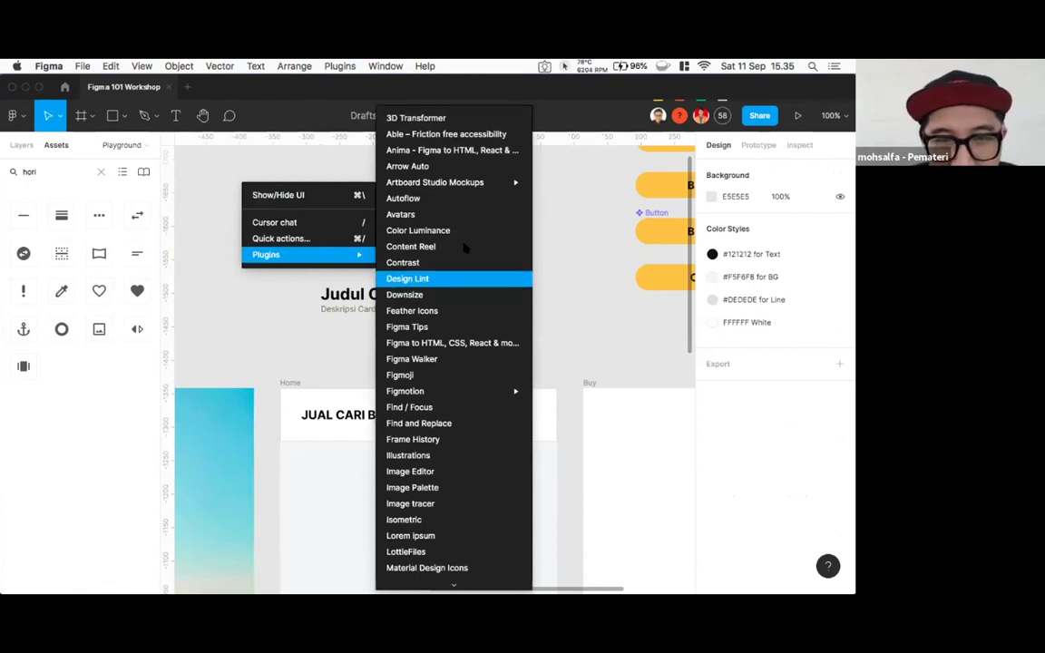
{"action": "mouse_move", "coordinate": [478, 184]}
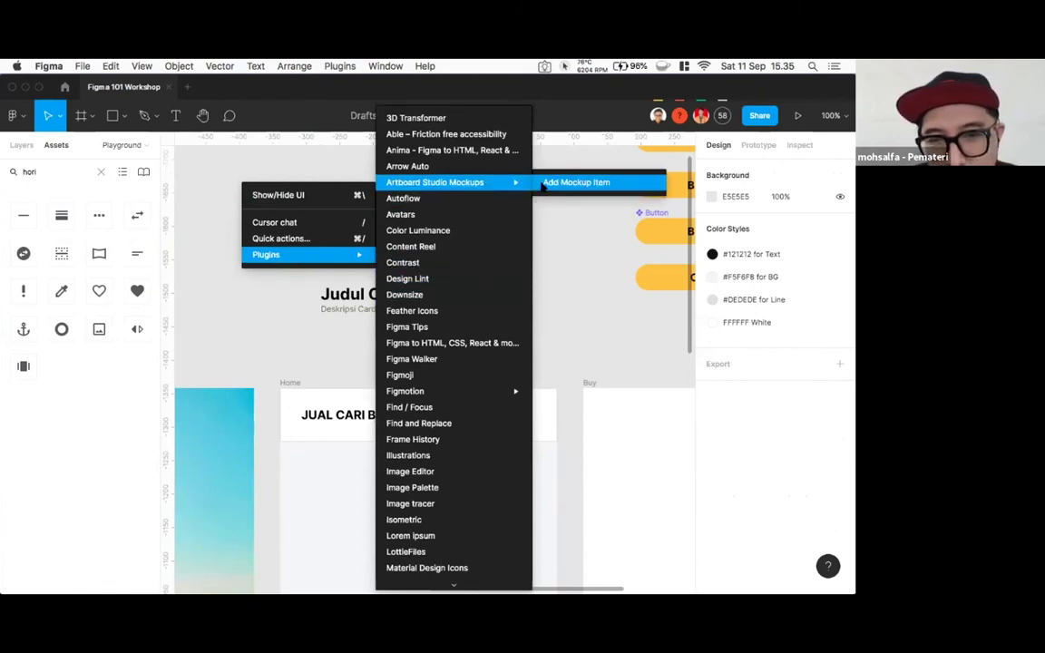
{"action": "left_click", "coordinate": [545, 185]}
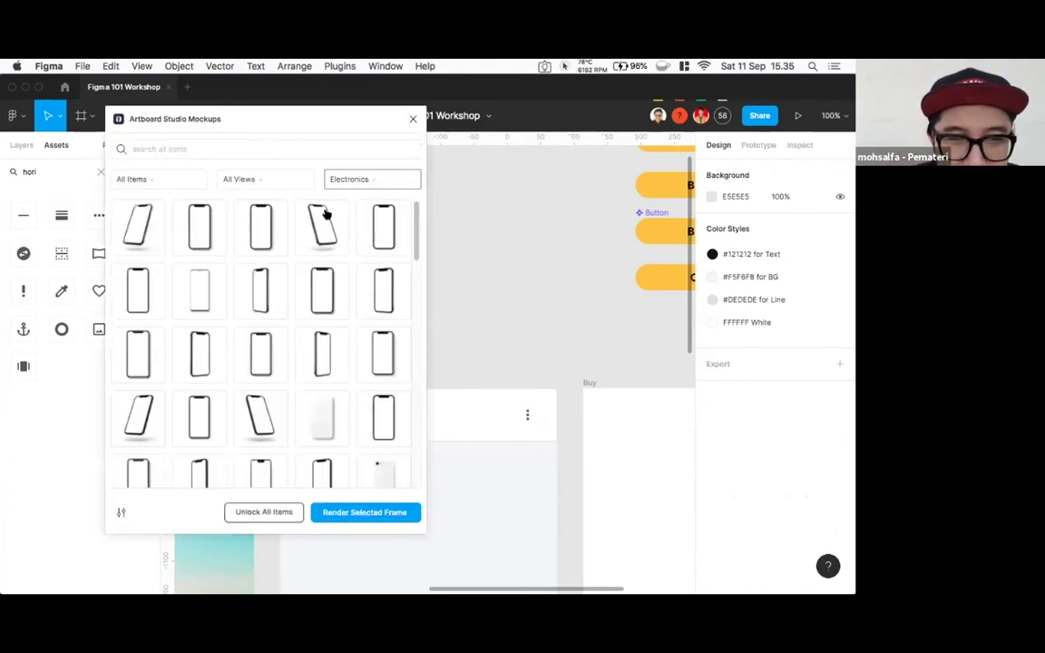
- Browse the plugin's Apparel mockups and its category list, and close the plugin window
{"action": "left_click", "coordinate": [371, 180]}
{"action": "left_click", "coordinate": [364, 285]}
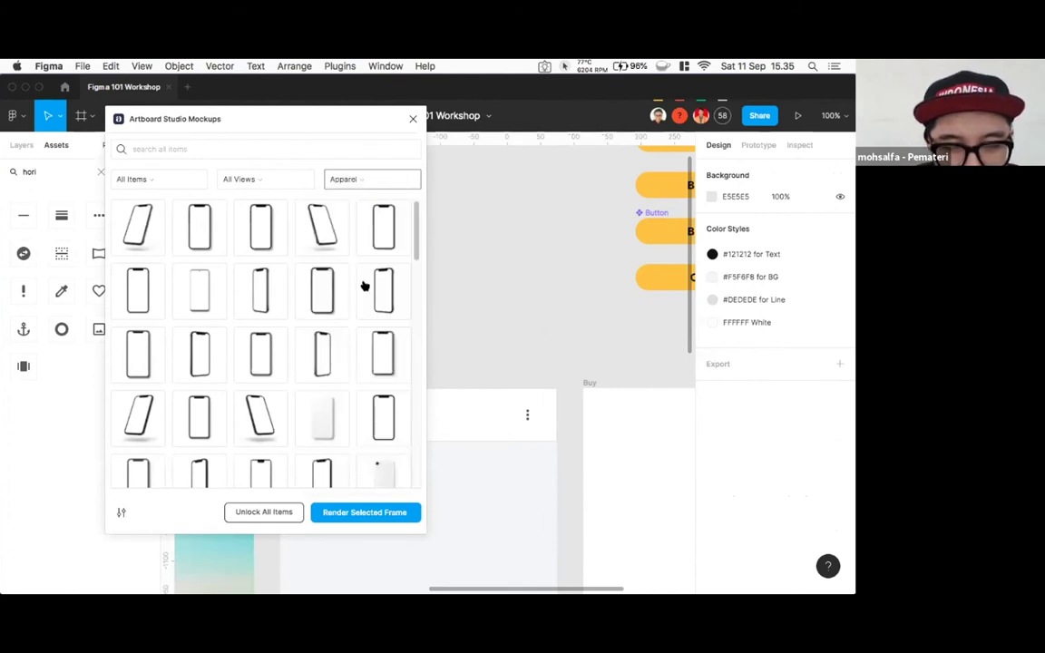
{"action": "scroll", "coordinate": [354, 327], "scroll_direction": "down", "scroll_amount": 5}
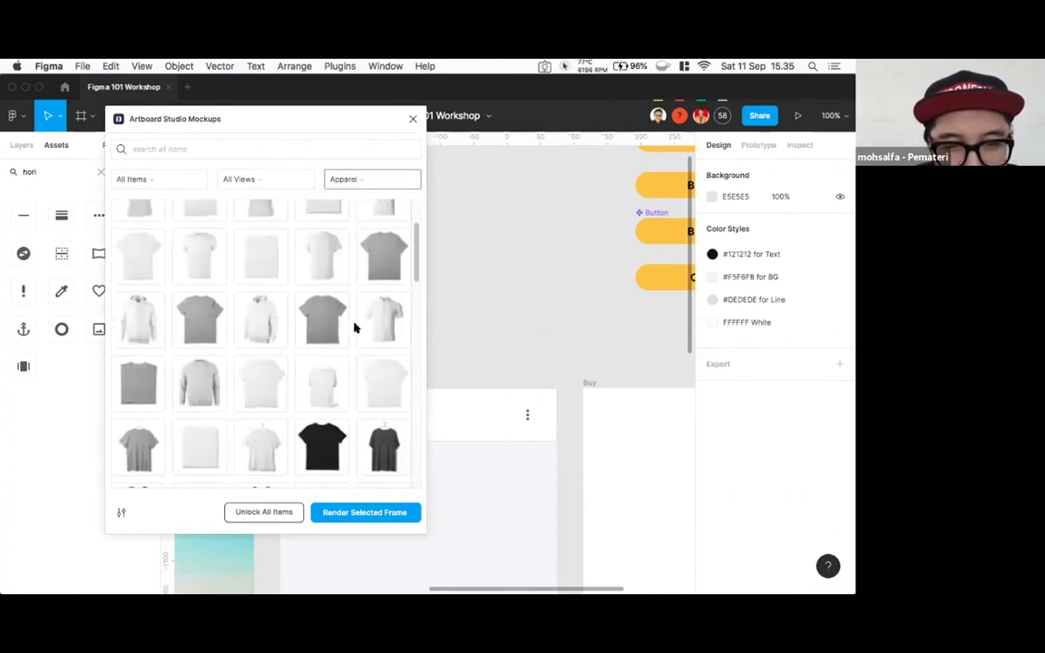
{"action": "scroll", "coordinate": [354, 322], "scroll_direction": "up", "scroll_amount": 5}
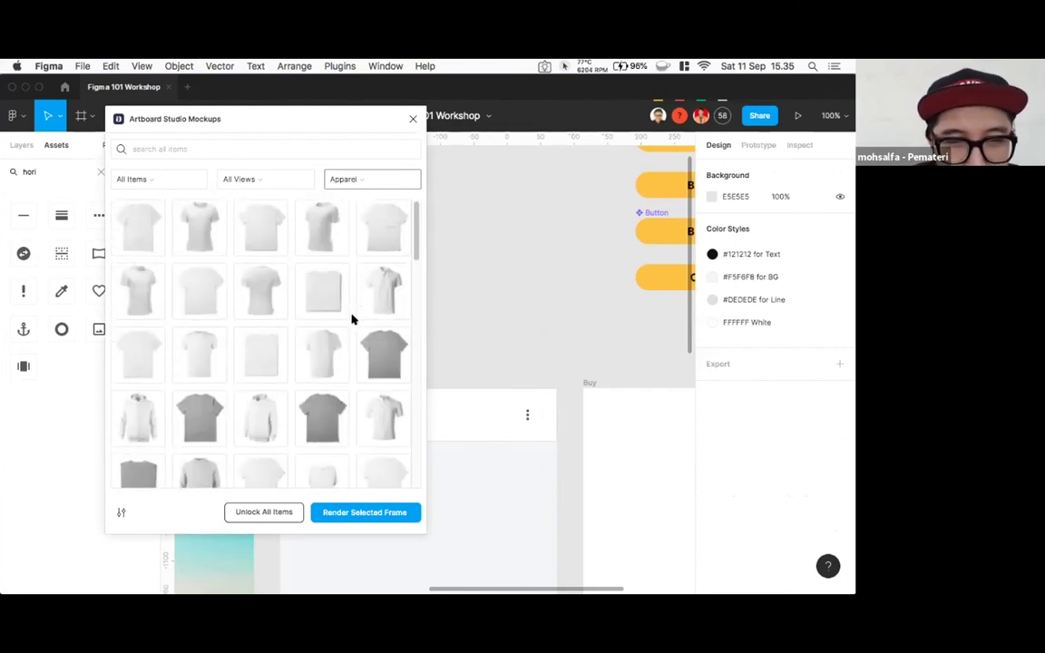
{"action": "left_click", "coordinate": [358, 180]}
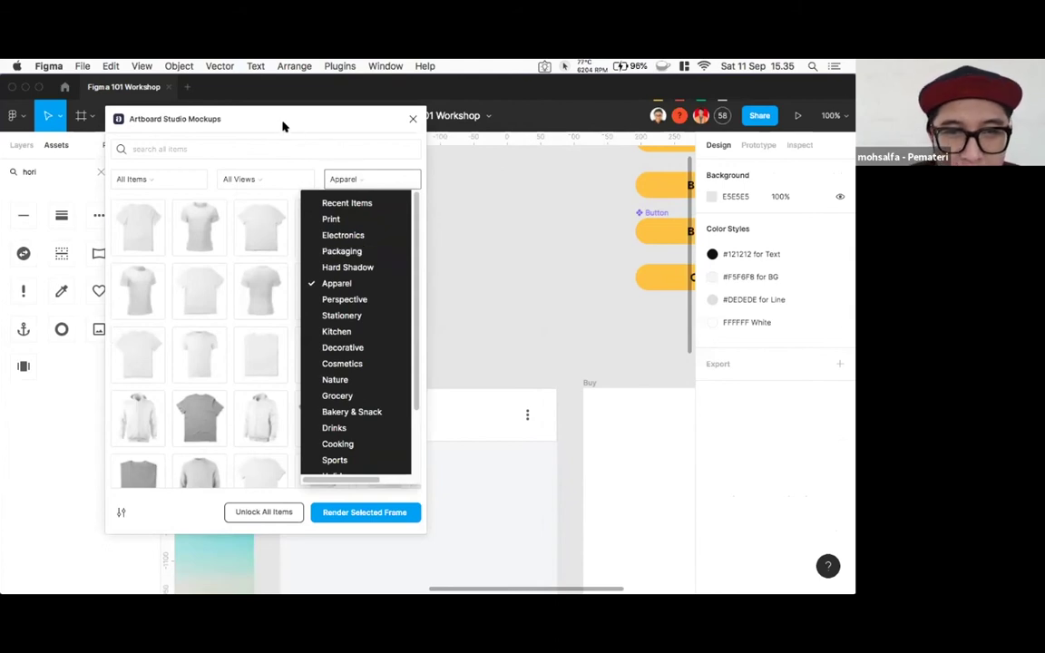
{"action": "left_click", "coordinate": [413, 119]}
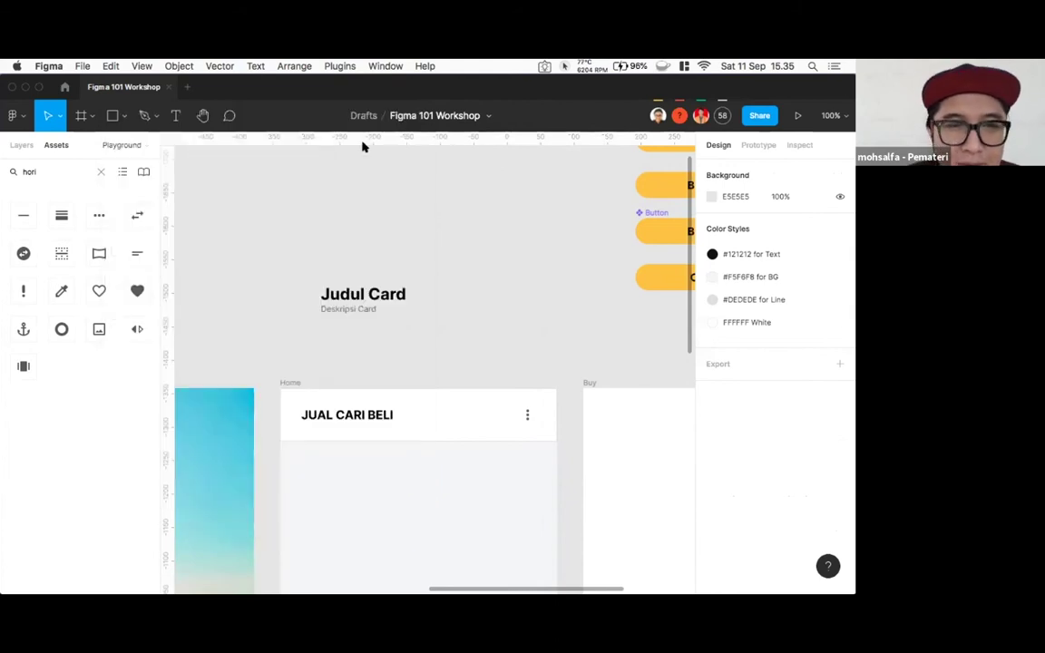
- Search the Figma Community for "material icon" and show the matching plugins
{"action": "left_click", "coordinate": [65, 85]}
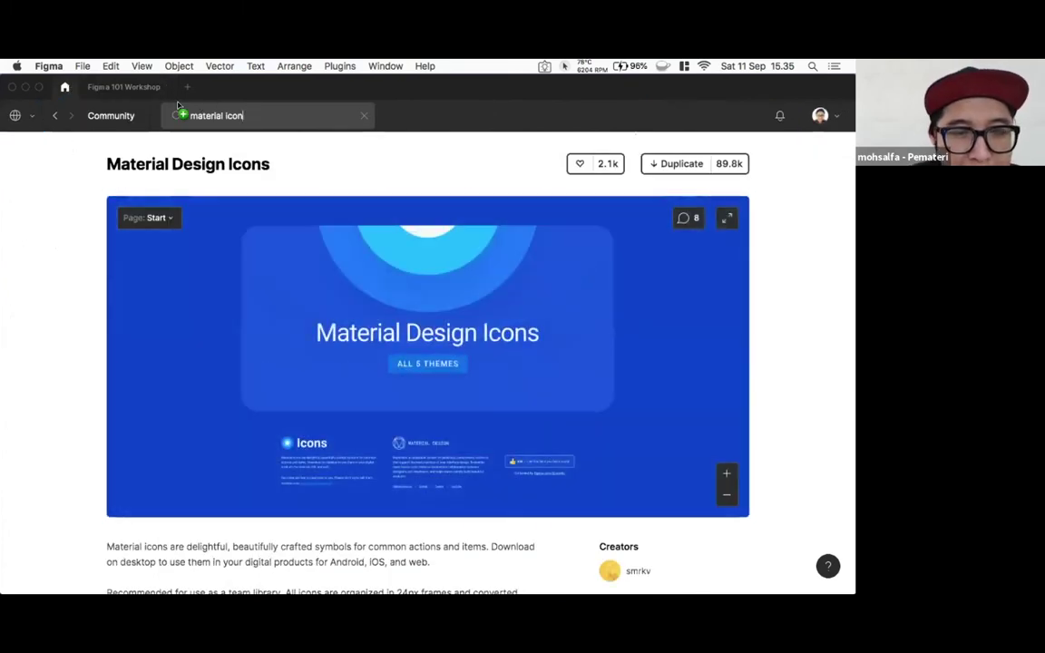
{"action": "key", "text": "Return"}
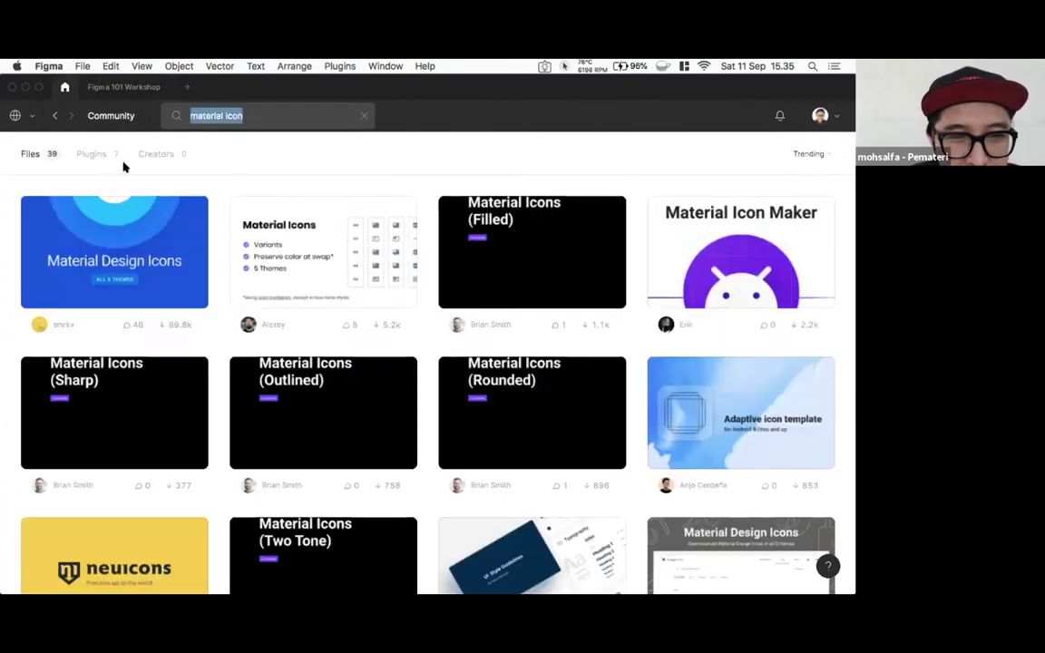
{"action": "left_click", "coordinate": [90, 154]}
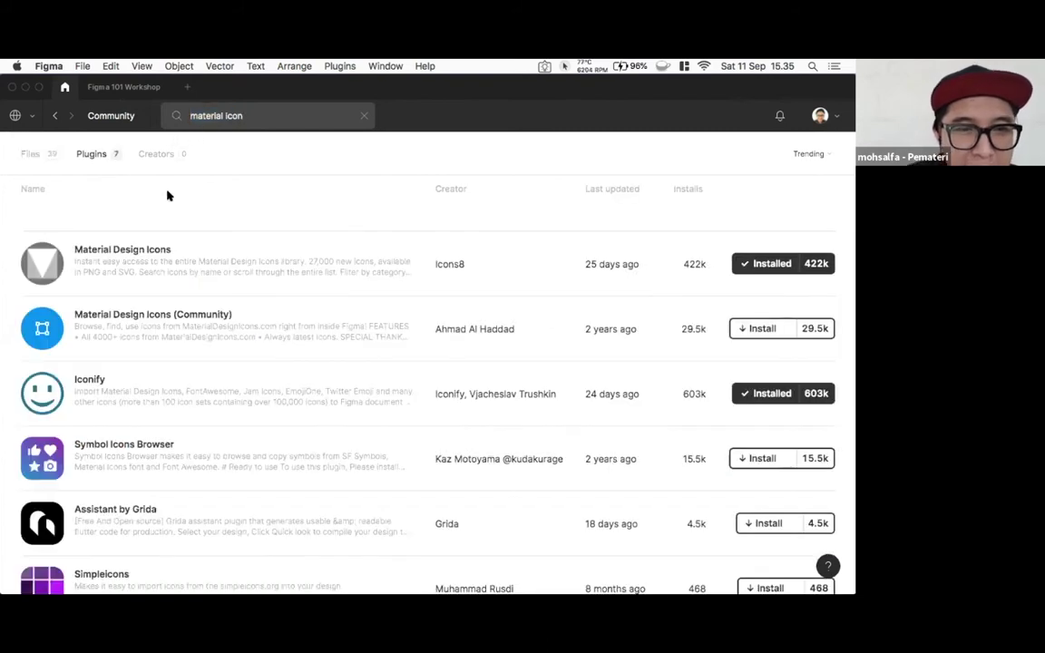
- Search the Figma Community for "3d chara" and show the matching files
{"action": "left_click", "coordinate": [195, 115]}
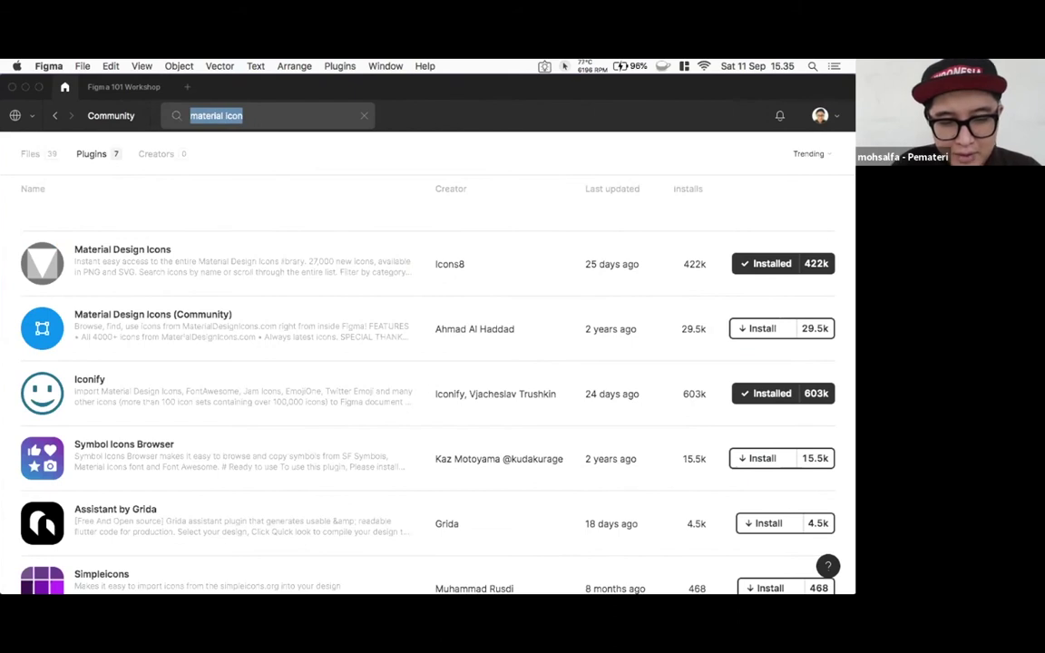
{"action": "type", "text": "3d ch"}
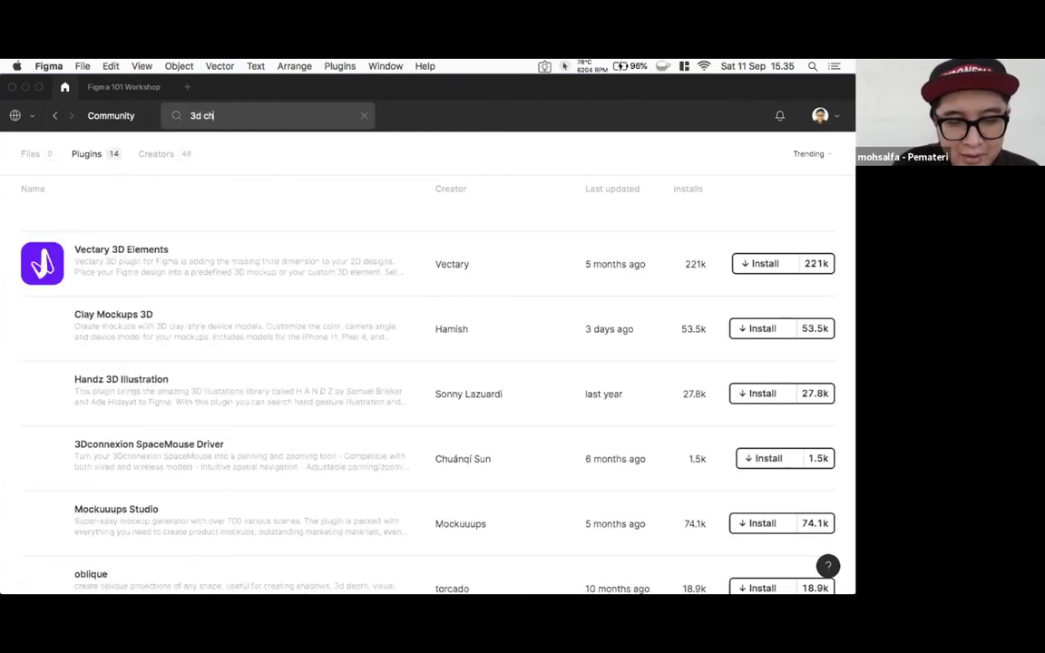
{"action": "type", "text": "arcter"}
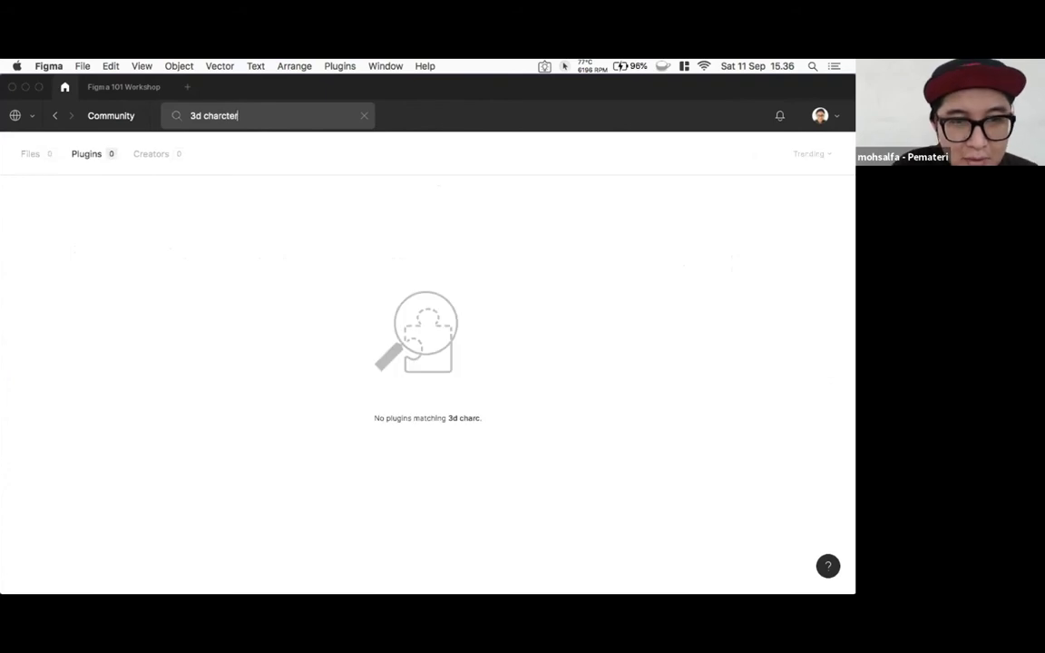
{"action": "key", "text": "BackSpace"}
{"action": "key", "text": "BackSpace"}
{"action": "key", "text": "BackSpace"}
{"action": "key", "text": "BackSpace"}
{"action": "key", "text": "BackSpace"}
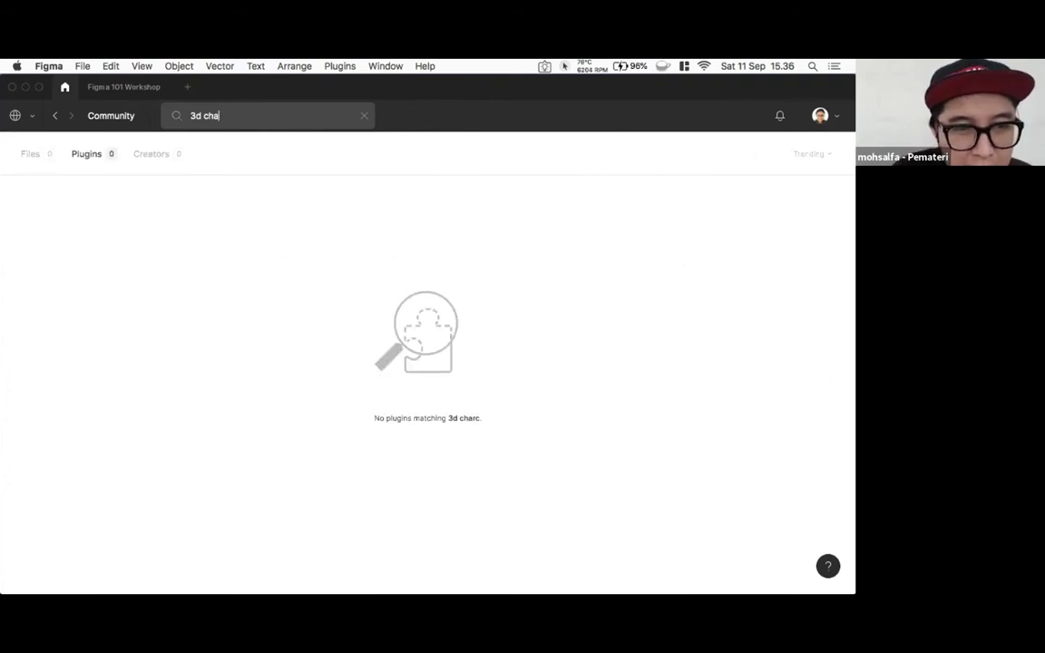
{"action": "type", "text": "hara"}
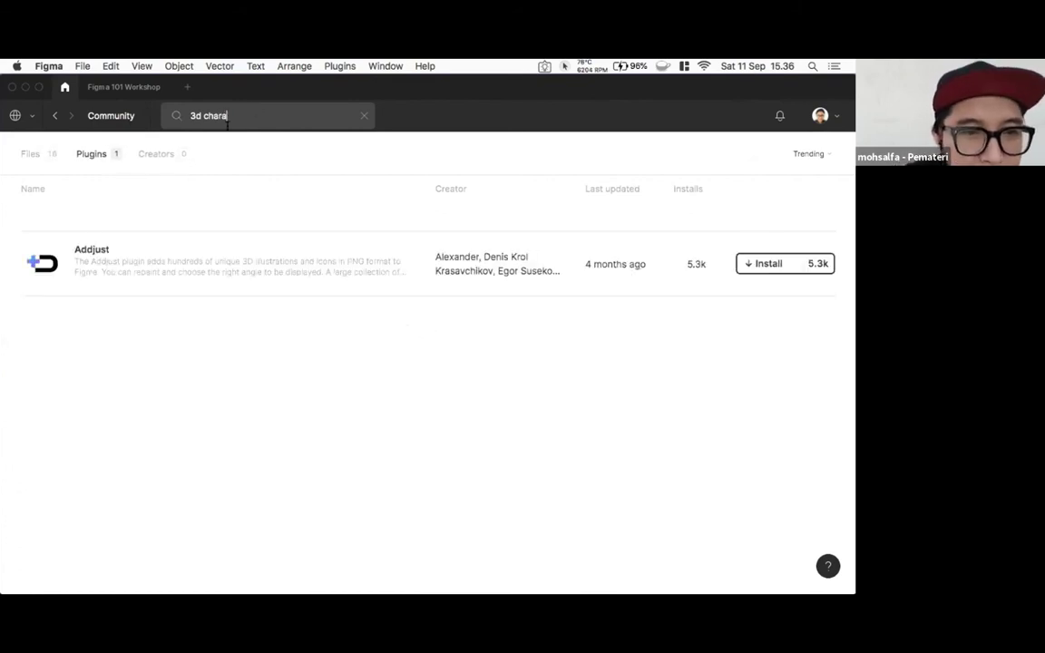
{"action": "left_click", "coordinate": [31, 154]}
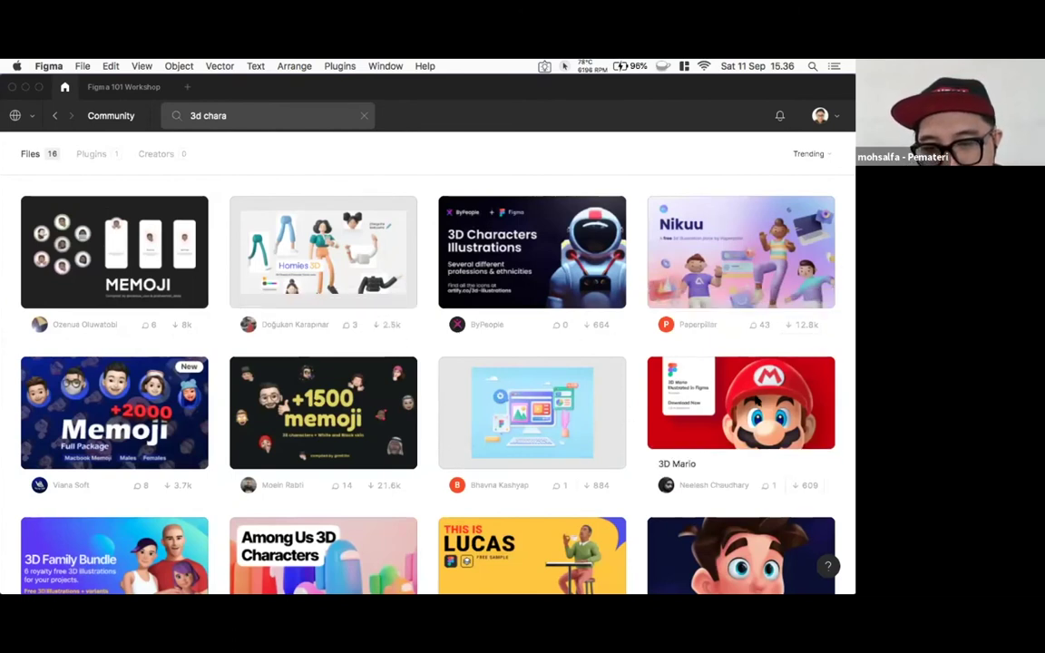
- Duplicate the 3D Mario community file into the drafts and view the copied file
{"action": "left_click", "coordinate": [753, 402]}
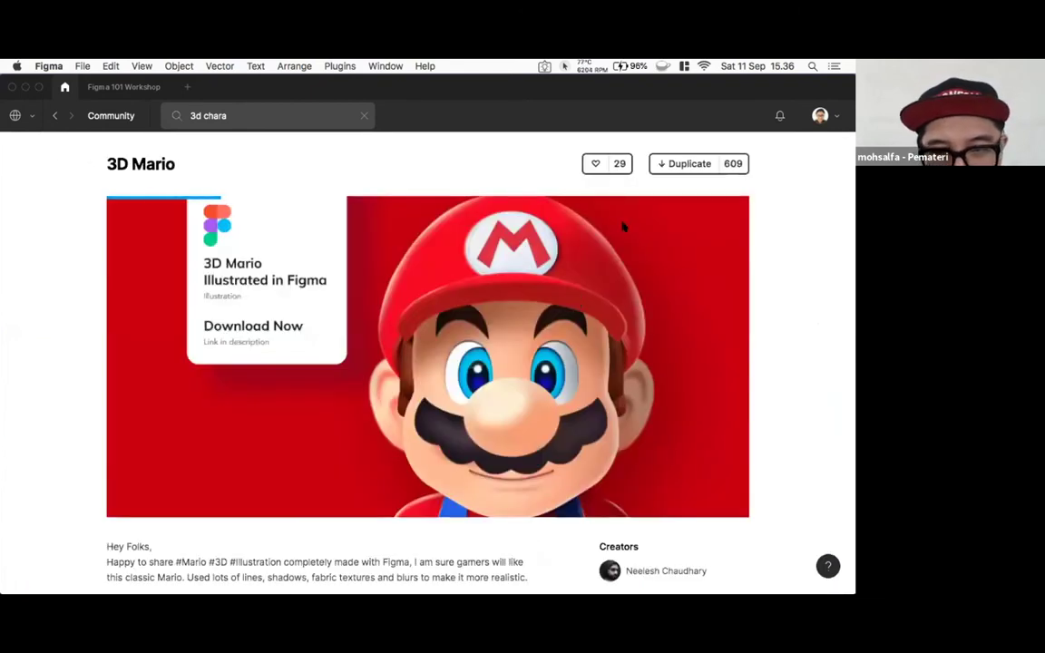
{"action": "left_click", "coordinate": [686, 166]}
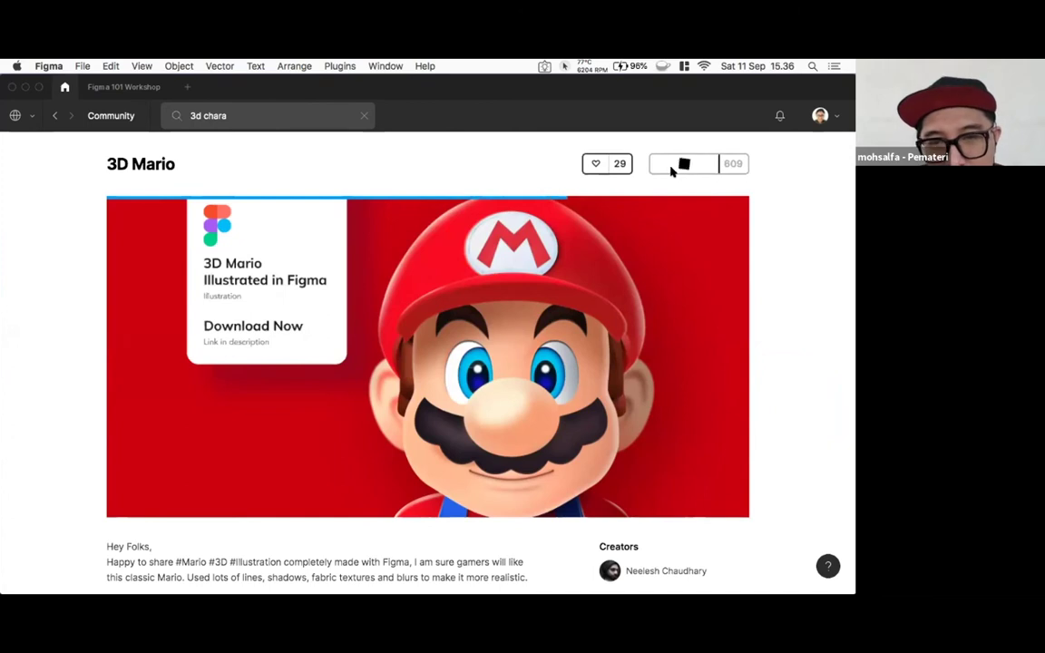
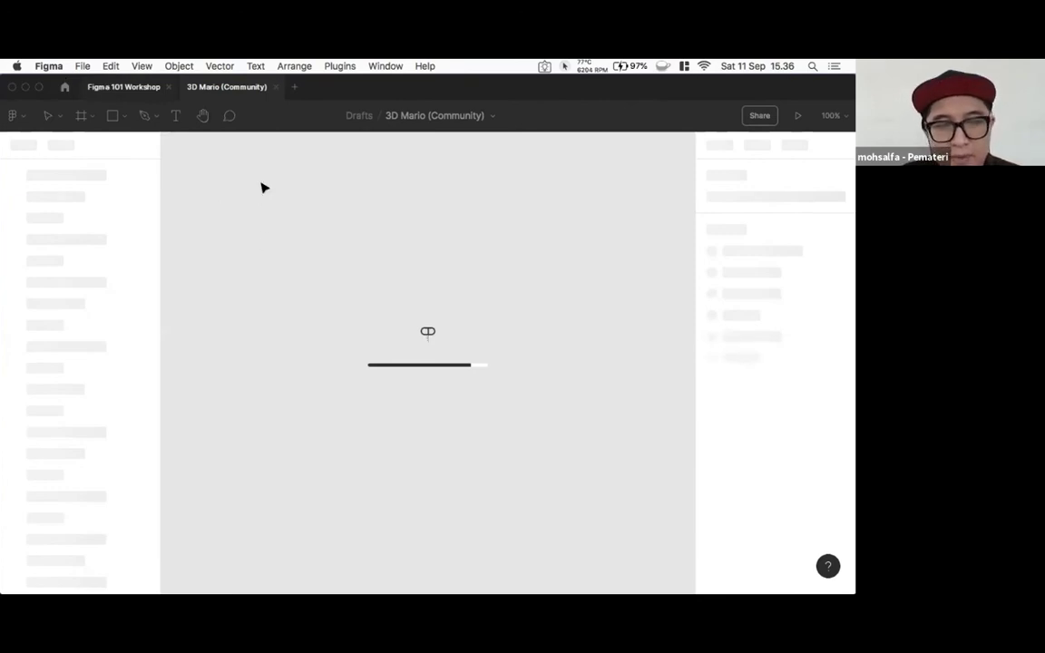
{"action": "key", "text": "ctrl+shift+Tab"}
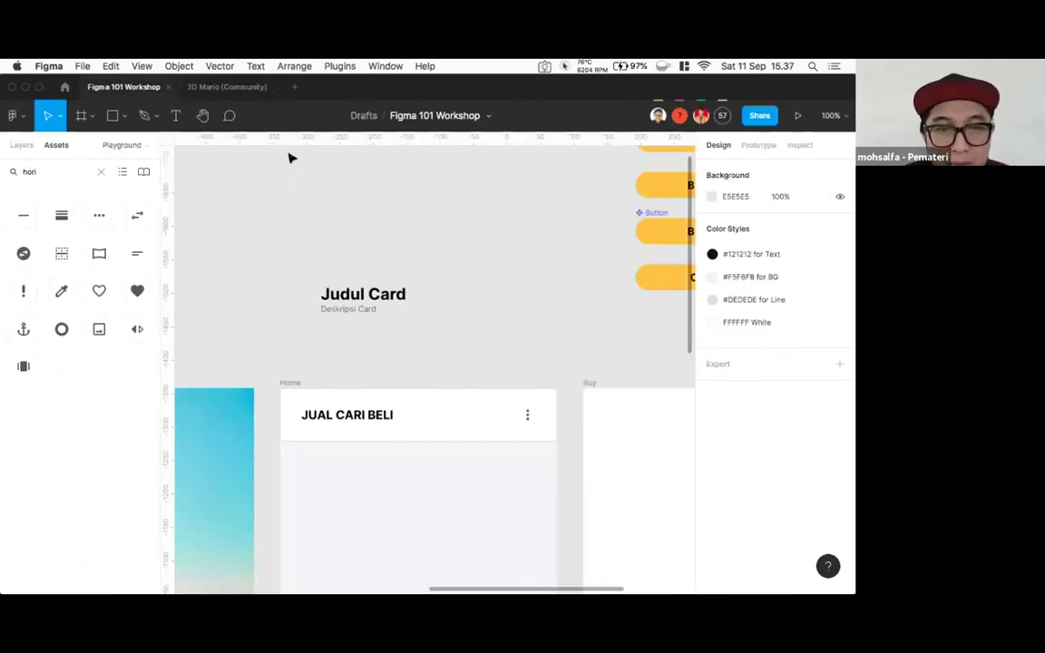
{"action": "left_click", "coordinate": [235, 87]}
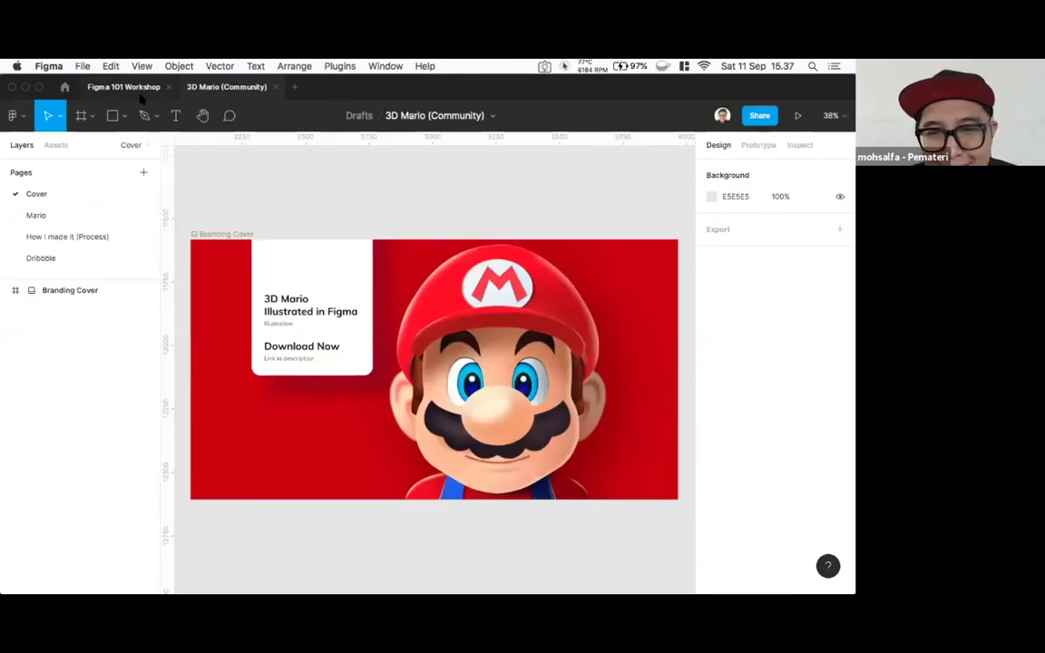
- On the Mario page, select the 3D Mario vector illustration and set its export format to SVG
{"action": "left_click", "coordinate": [43, 219]}
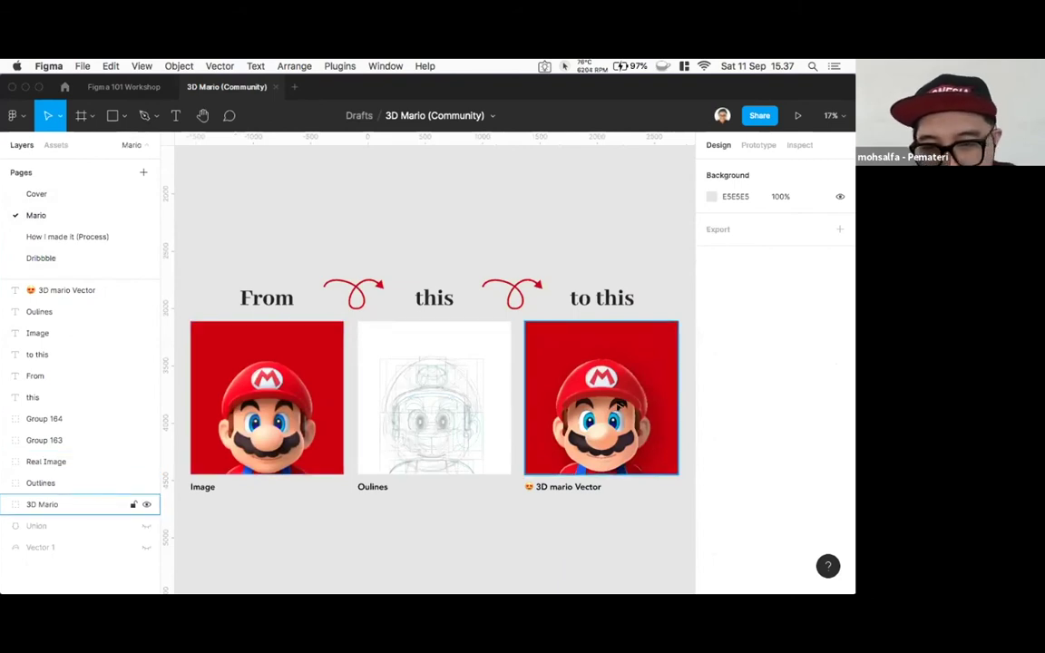
{"action": "left_click", "coordinate": [660, 390]}
{"action": "scroll", "coordinate": [768, 495], "scroll_direction": "down", "scroll_amount": 5}
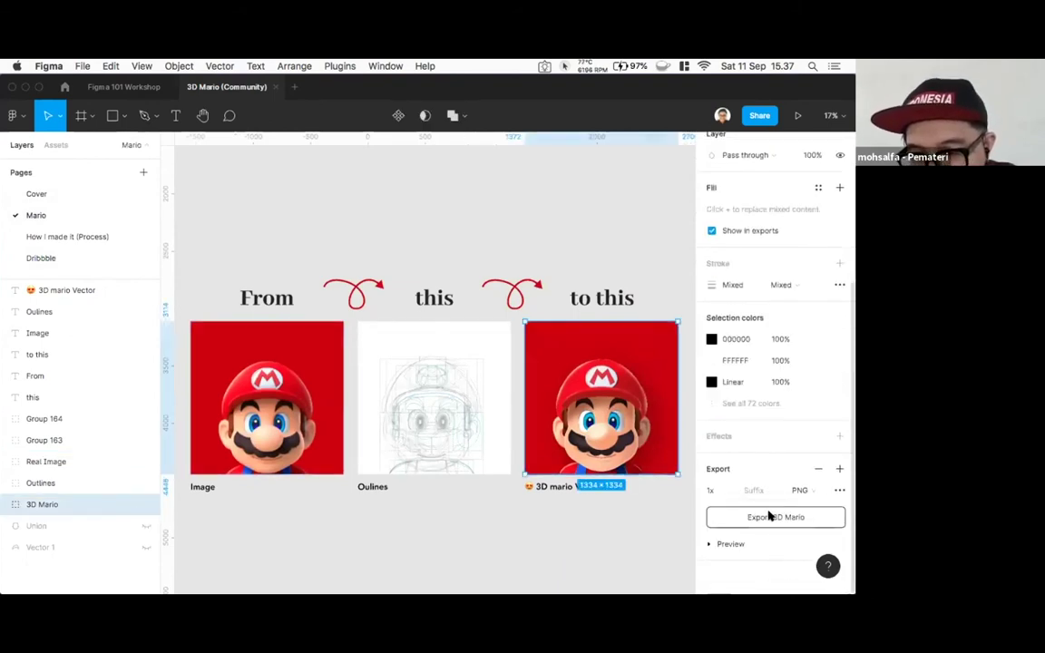
{"action": "left_click", "coordinate": [803, 490]}
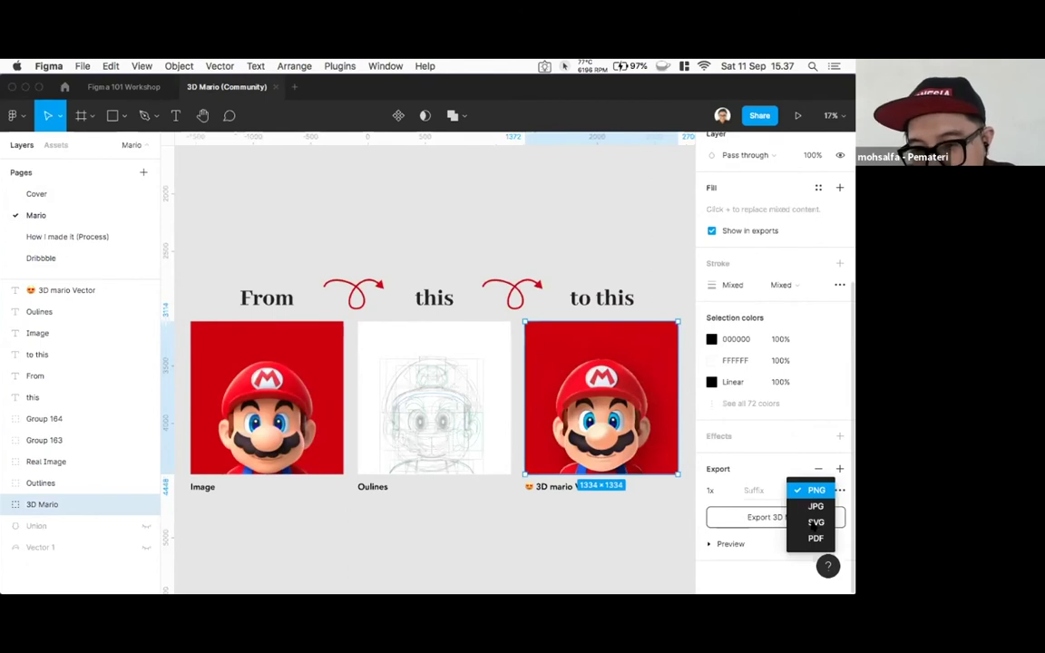
{"action": "left_click", "coordinate": [814, 522]}
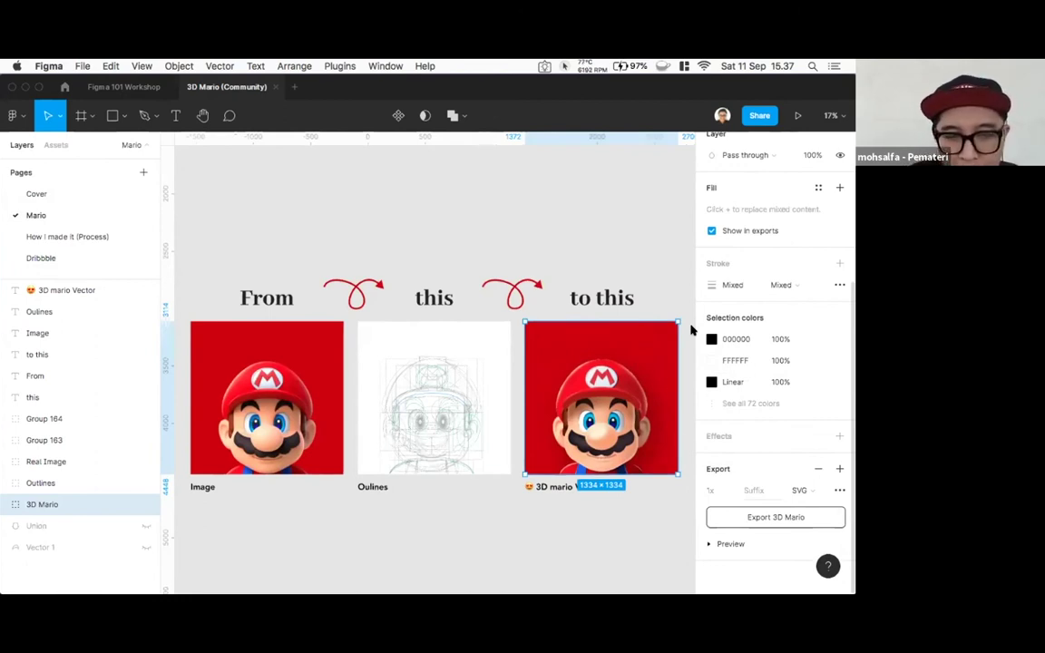
- Examine the Mario outline drawing and the 3D Mario vector illustration up close, and return to an overview of all three stages
{"action": "key", "text": "plus"}
{"action": "key", "text": "plus"}
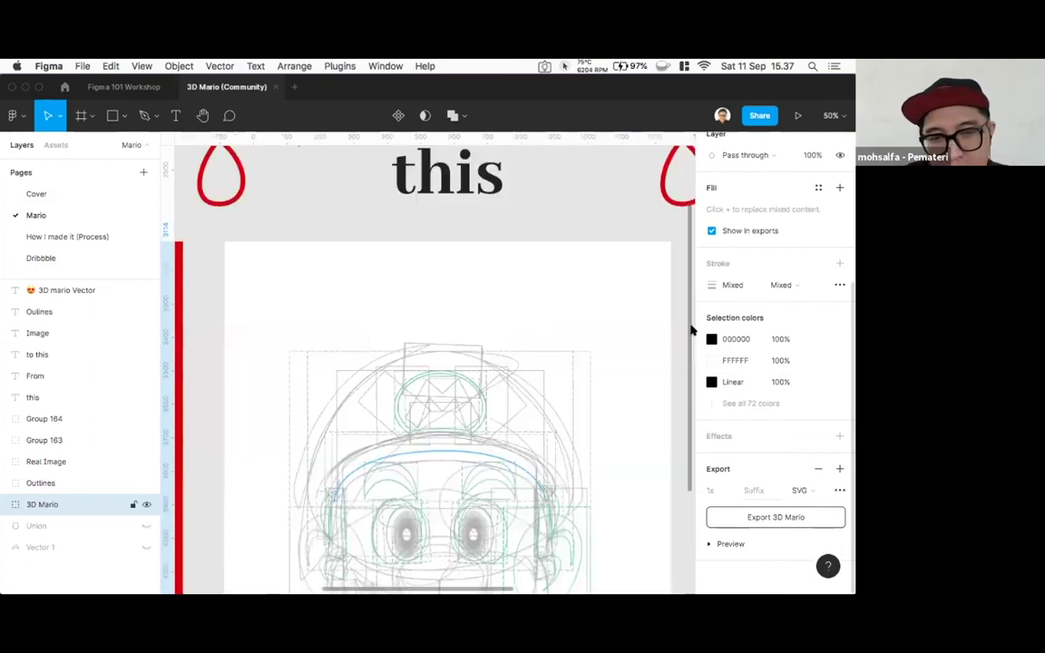
{"action": "key", "text": "Escape"}
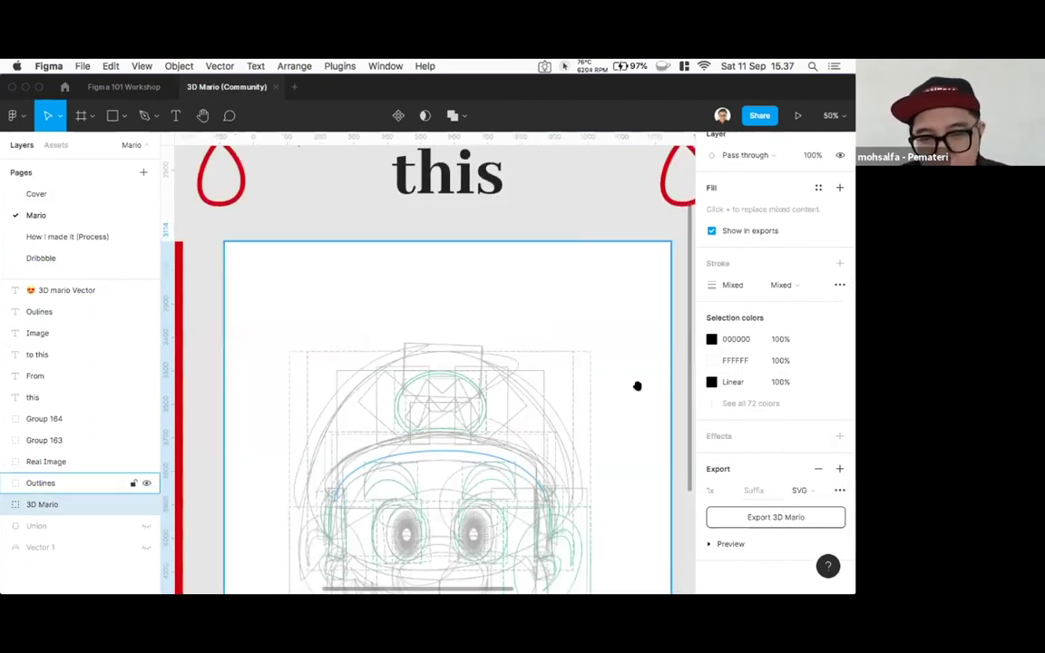
{"action": "scroll", "coordinate": [573, 328], "scroll_direction": "down", "scroll_amount": 5}
{"action": "scroll", "coordinate": [573, 329], "scroll_direction": "right", "scroll_amount": 3}
{"action": "scroll", "coordinate": [448, 336], "scroll_direction": "right", "scroll_amount": 10}
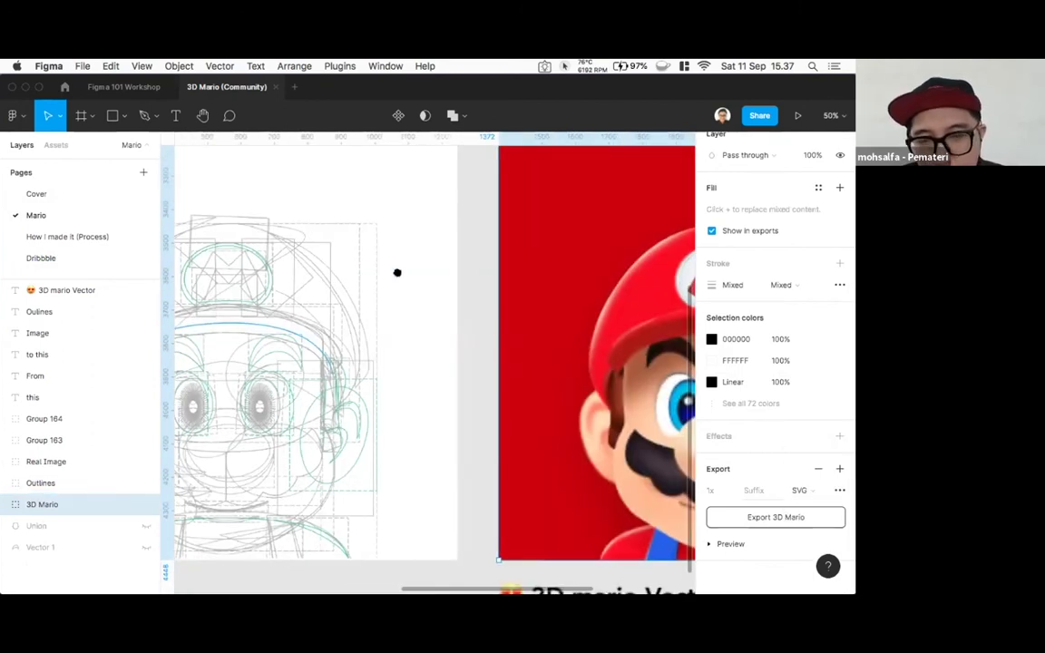
{"action": "scroll", "coordinate": [411, 333], "scroll_direction": "right", "scroll_amount": 3}
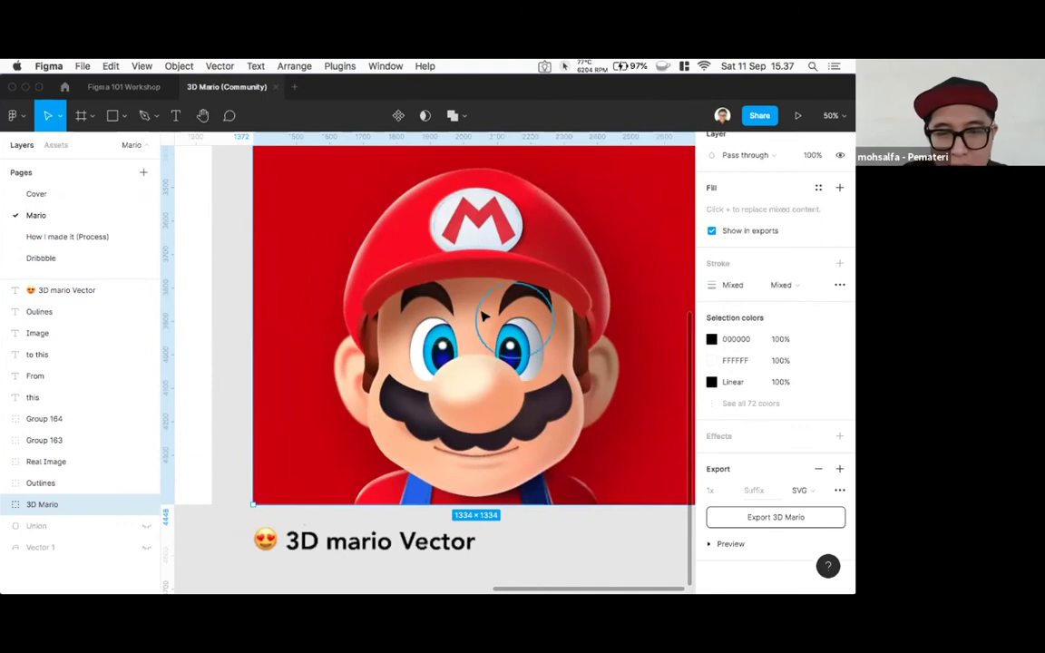
{"action": "key", "text": "shift+1"}
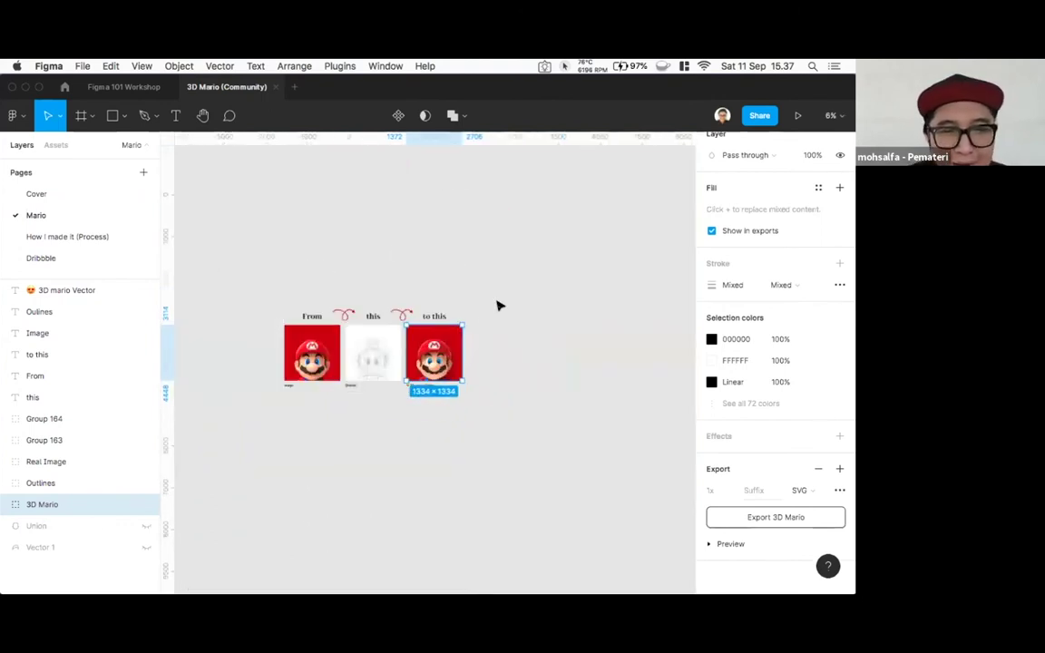
- Switch to the Figma 101 Workshop file, launch the Image Editor plugin and move its window clear of the photo area
{"action": "left_click", "coordinate": [127, 86]}
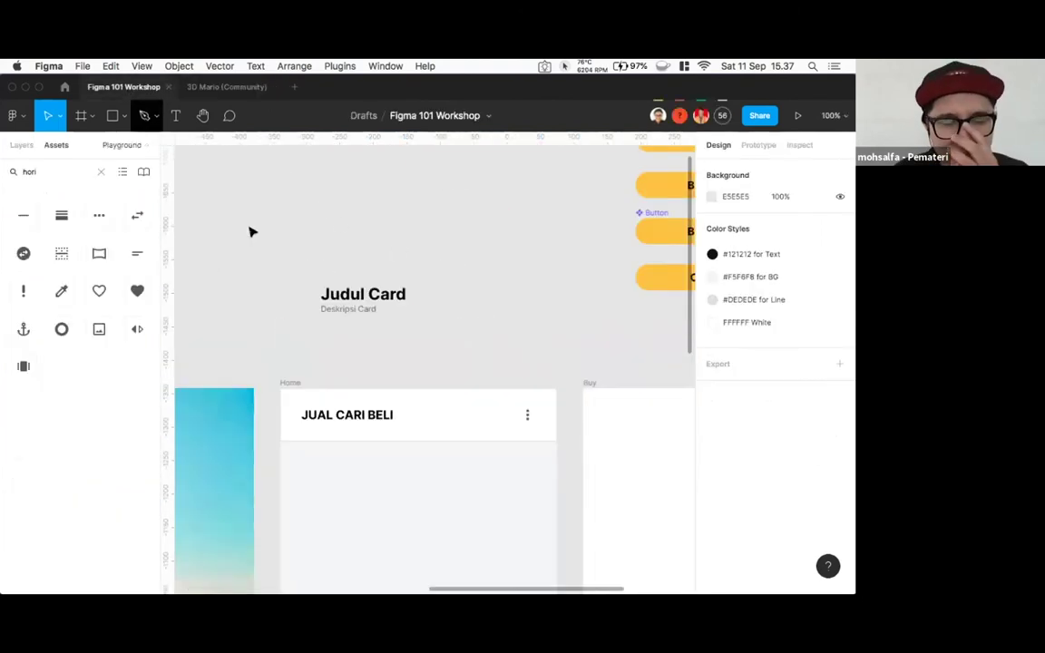
{"action": "right_click", "coordinate": [253, 208]}
{"action": "mouse_move", "coordinate": [278, 287]}
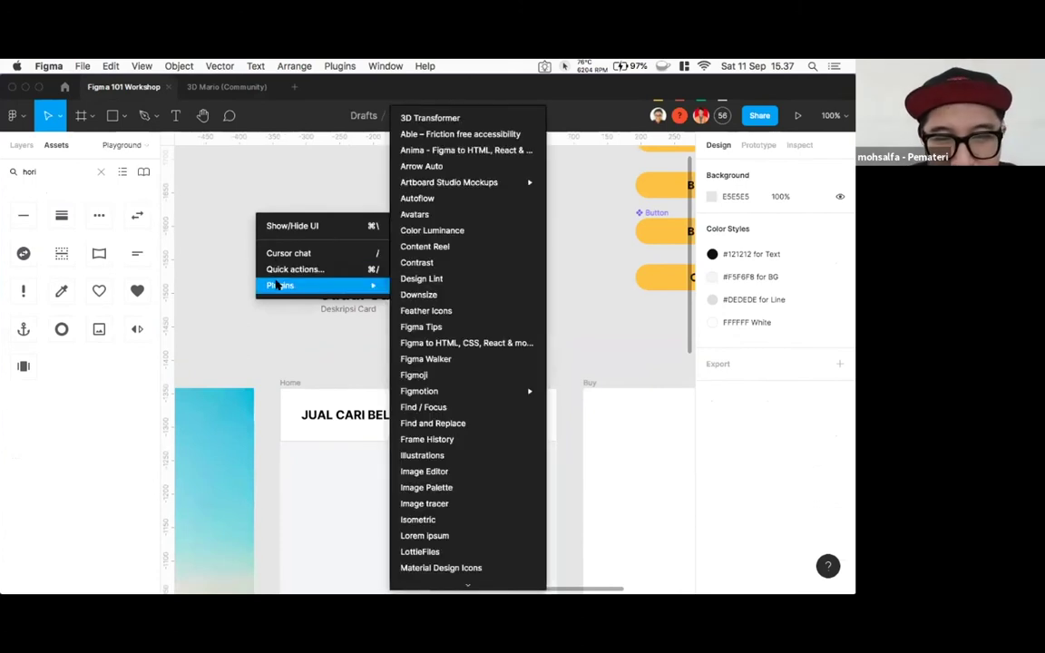
{"action": "scroll", "coordinate": [458, 363], "scroll_direction": "down", "scroll_amount": 2}
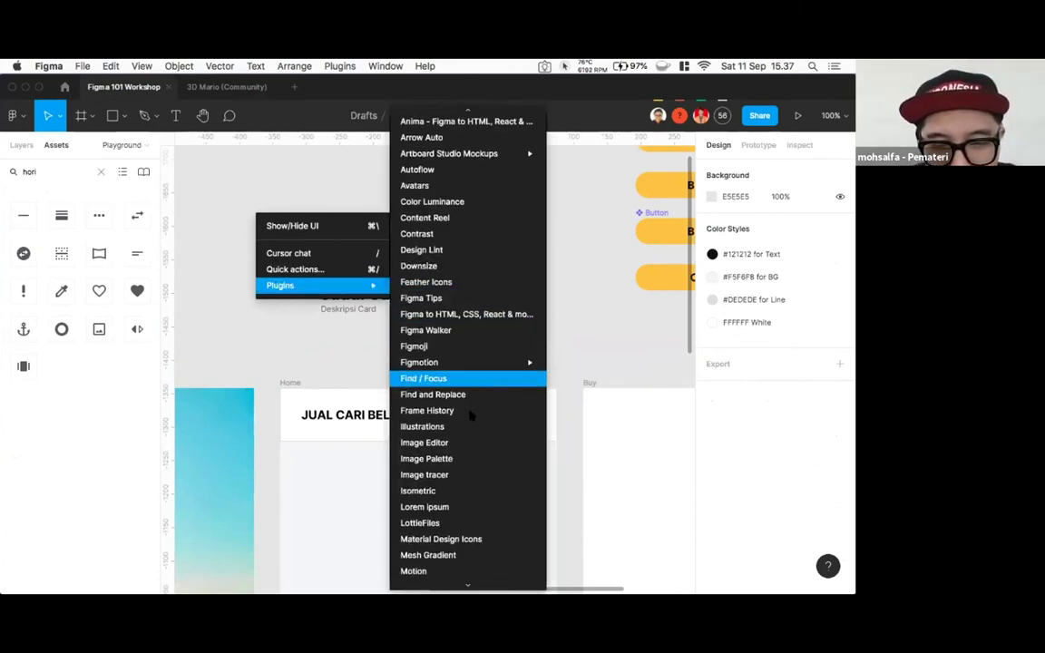
{"action": "left_click", "coordinate": [457, 446]}
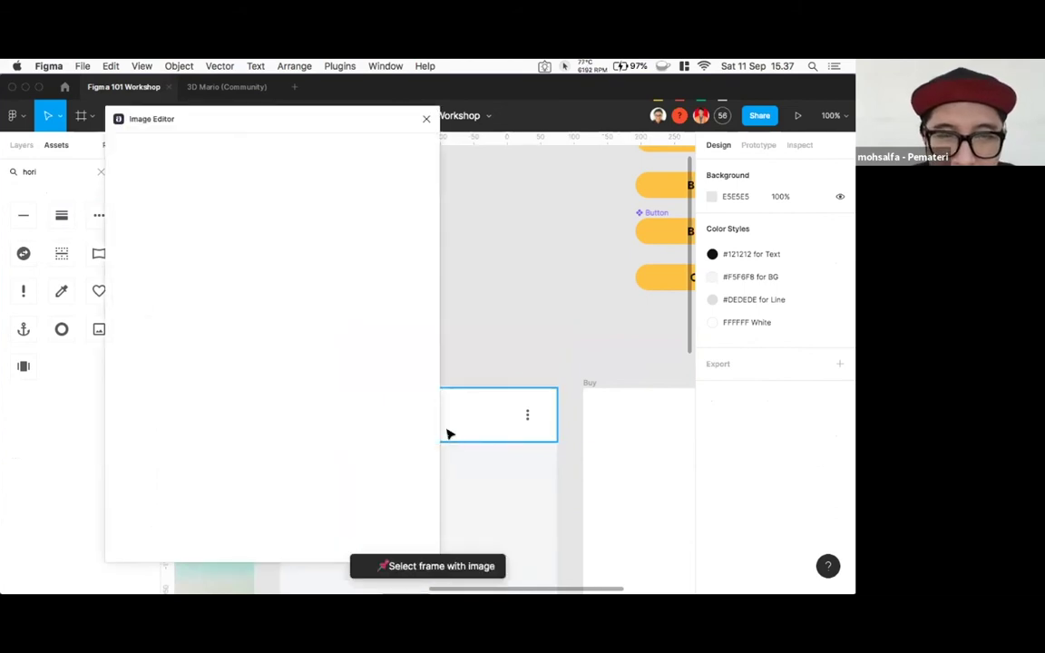
{"action": "left_click_drag", "start_coordinate": [209, 122], "coordinate": [567, 160]}
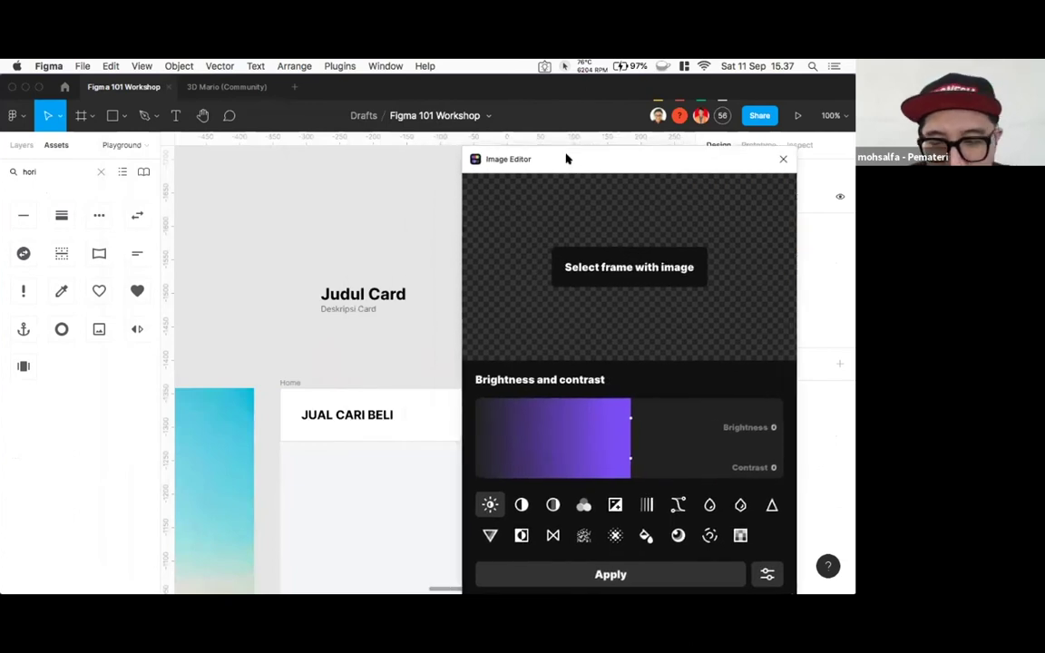
- Try to load the grouped photo of the woman in yellow into the Image Editor, shift the group upward and close the plugin
{"action": "key", "text": "minus"}
{"action": "key", "text": "minus"}
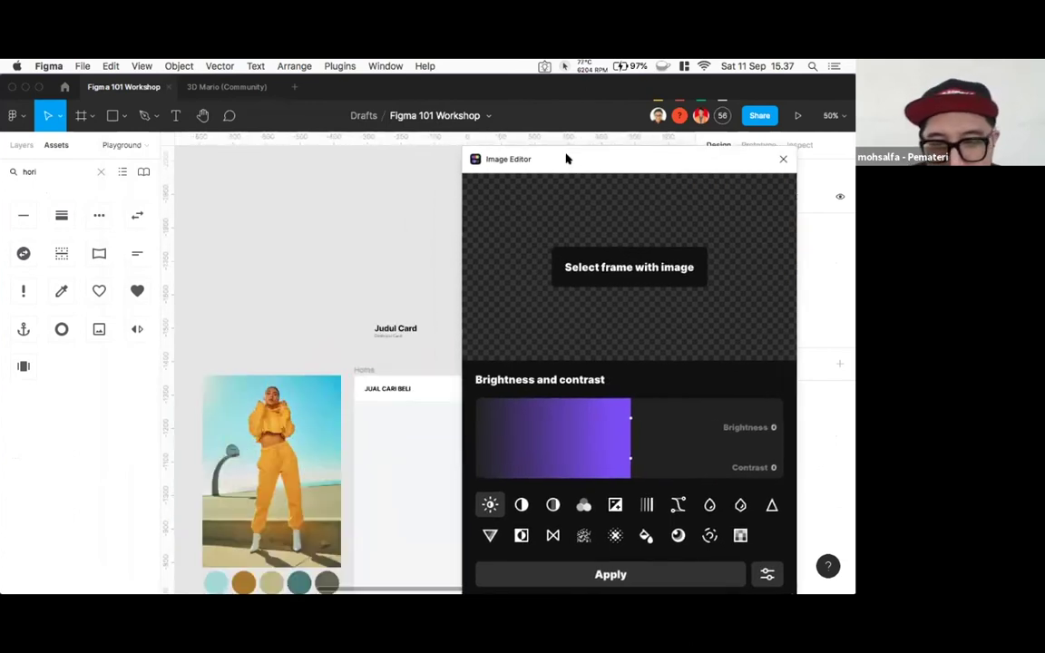
{"action": "left_click", "coordinate": [283, 426]}
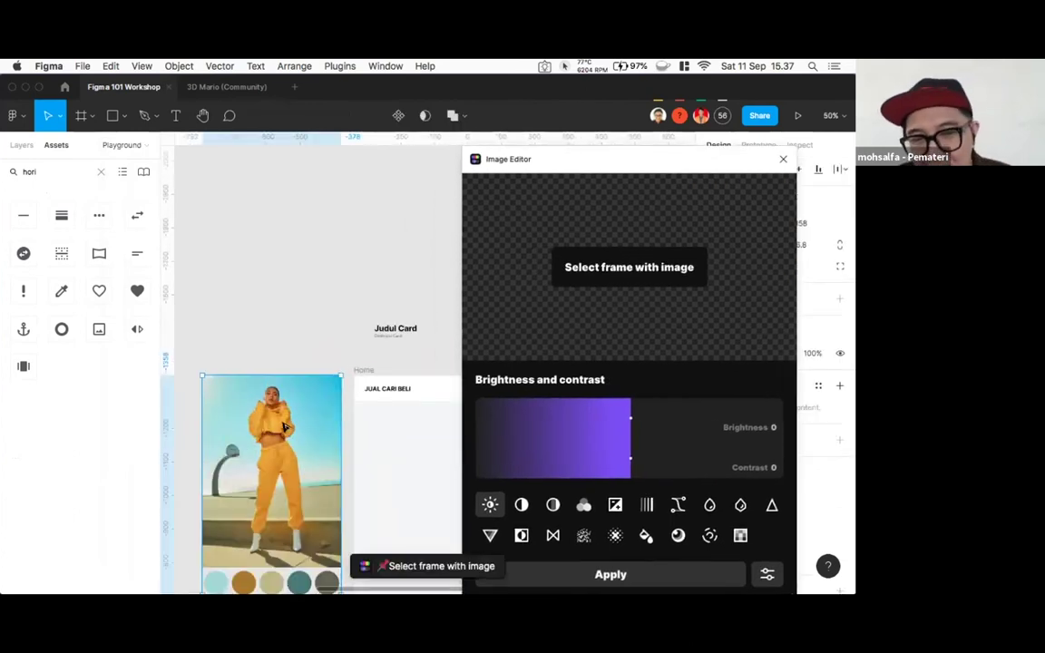
{"action": "left_click_drag", "start_coordinate": [305, 422], "coordinate": [334, 273]}
{"action": "key", "text": "Escape"}
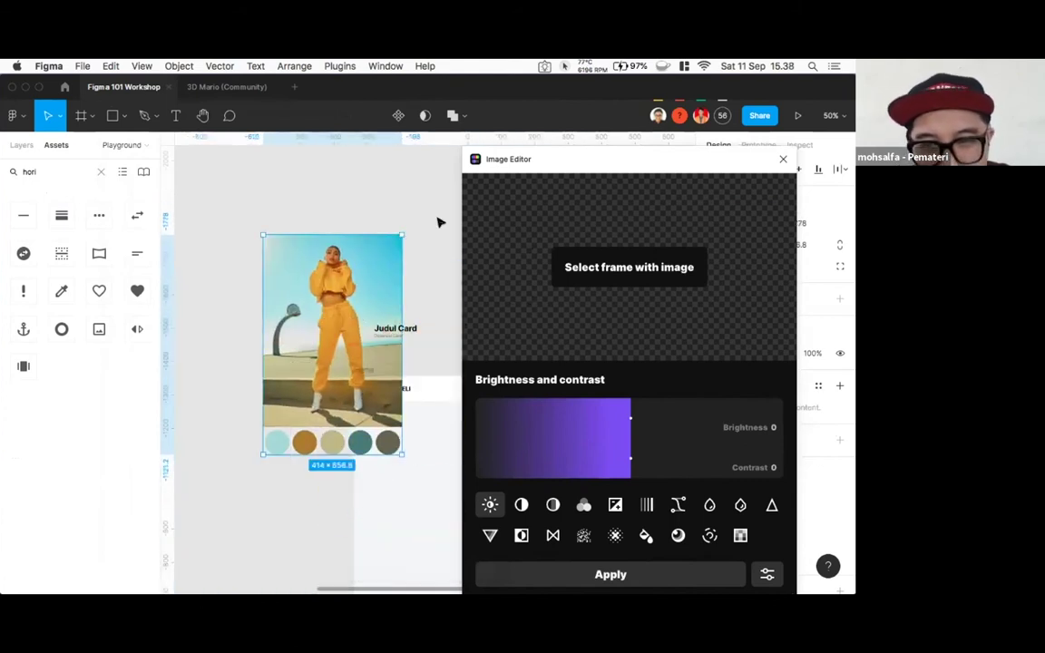
{"action": "left_click", "coordinate": [785, 161]}
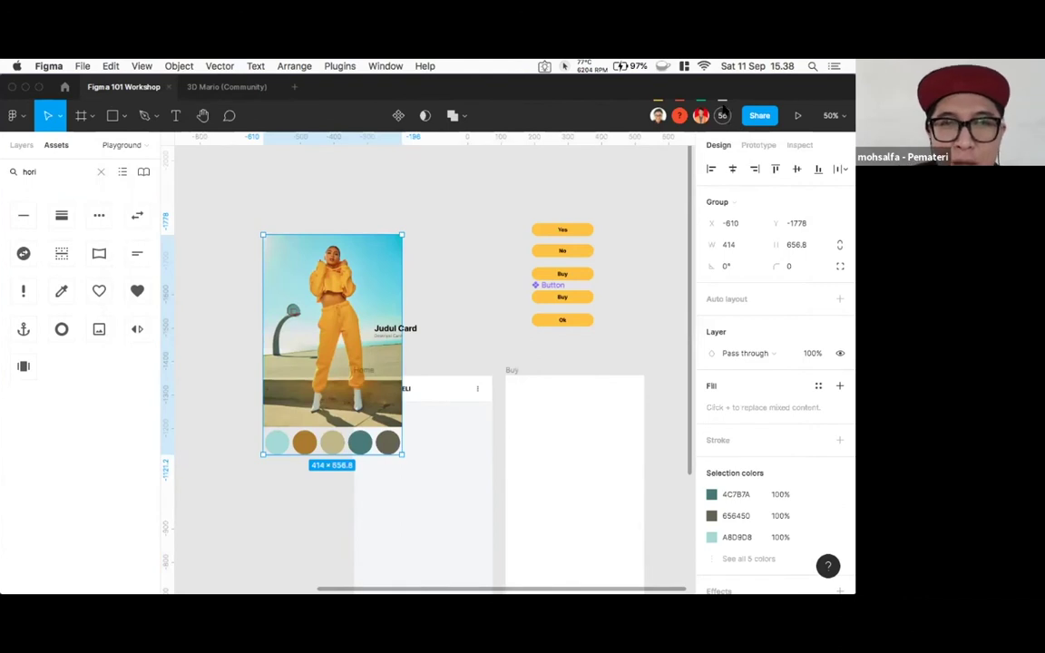
- Place the photo group above the Home frame at X -339, Y -2200, and move the Judul Card text block beneath it
{"action": "left_click", "coordinate": [455, 237]}
{"action": "scroll", "coordinate": [456, 236], "scroll_direction": "up", "scroll_amount": 2}
{"action": "left_click", "coordinate": [299, 291]}
{"action": "left_click_drag", "start_coordinate": [263, 242], "coordinate": [416, 184]}
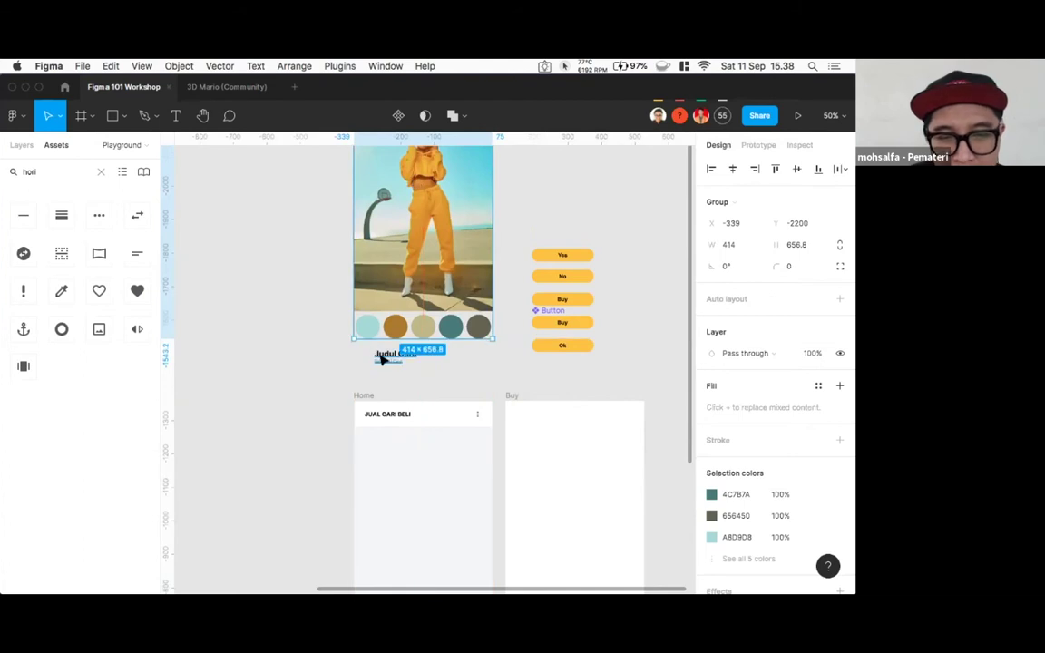
{"action": "left_click_drag", "start_coordinate": [376, 371], "coordinate": [363, 373]}
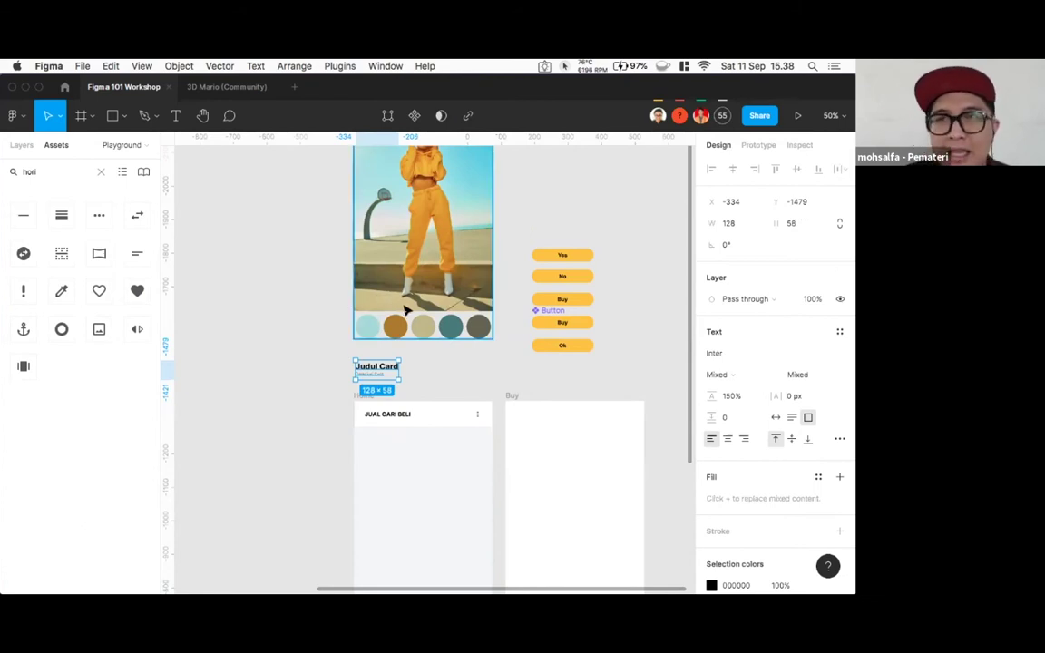
- Place a copy of the woman's photo, without the colour circles, beside the original and keep the copy selected
{"action": "mouse_move", "coordinate": [404, 248]}
{"action": "left_mouse_down"}
{"action": "mouse_move", "coordinate": [310, 280]}
{"action": "mouse_move", "coordinate": [264, 282]}
{"action": "mouse_move", "coordinate": [420, 254]}
{"action": "mouse_move", "coordinate": [416, 240]}
{"action": "left_mouse_up"}
{"action": "double_click", "coordinate": [275, 272]}
{"action": "right_click", "coordinate": [420, 208]}
{"action": "mouse_move", "coordinate": [423, 234]}
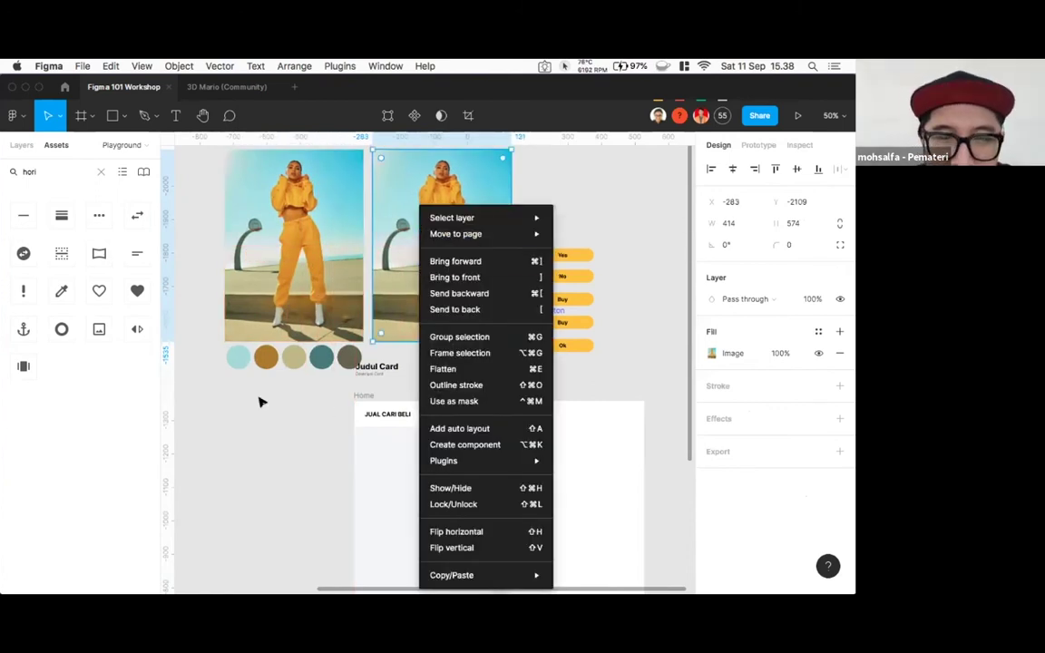
{"action": "left_click", "coordinate": [422, 177]}
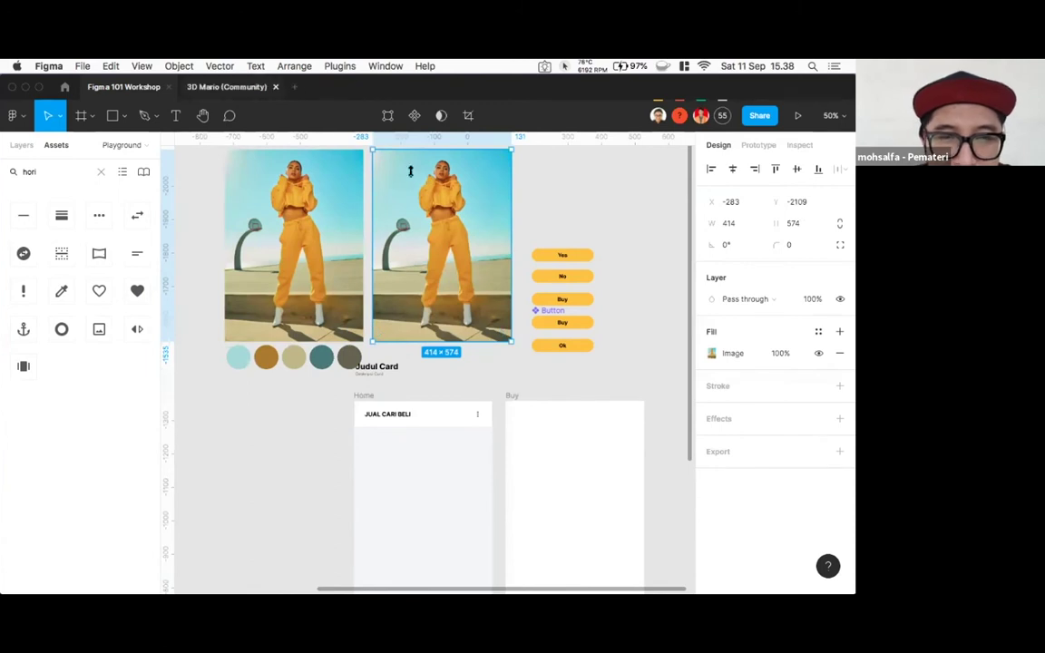
- Try to run the Remove BG plugin on the copied photo
{"action": "right_click", "coordinate": [447, 172]}
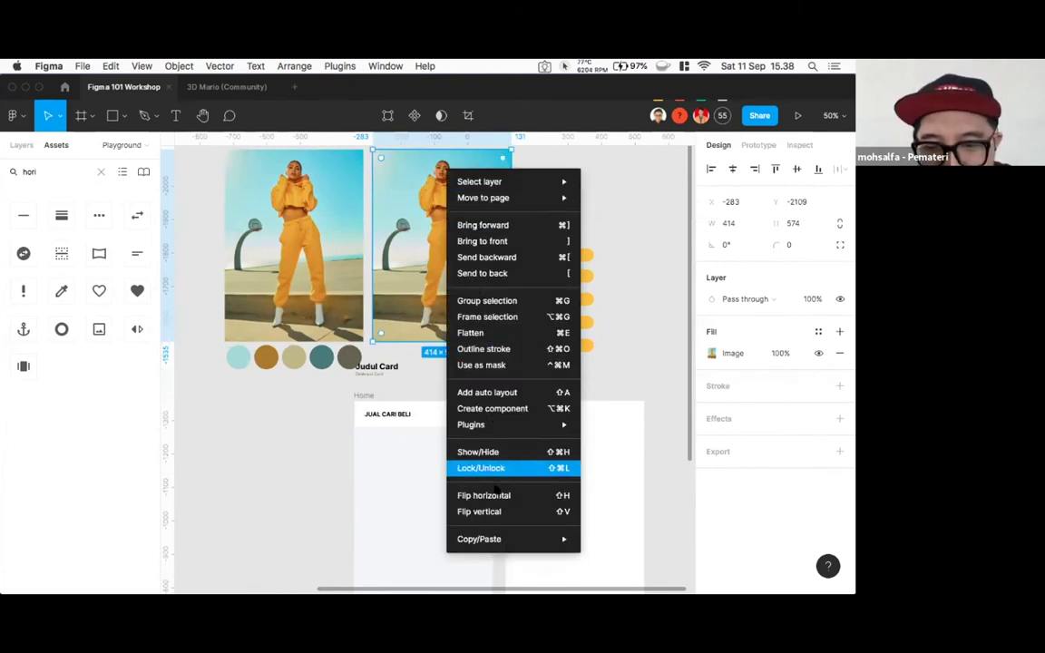
{"action": "mouse_move", "coordinate": [494, 425]}
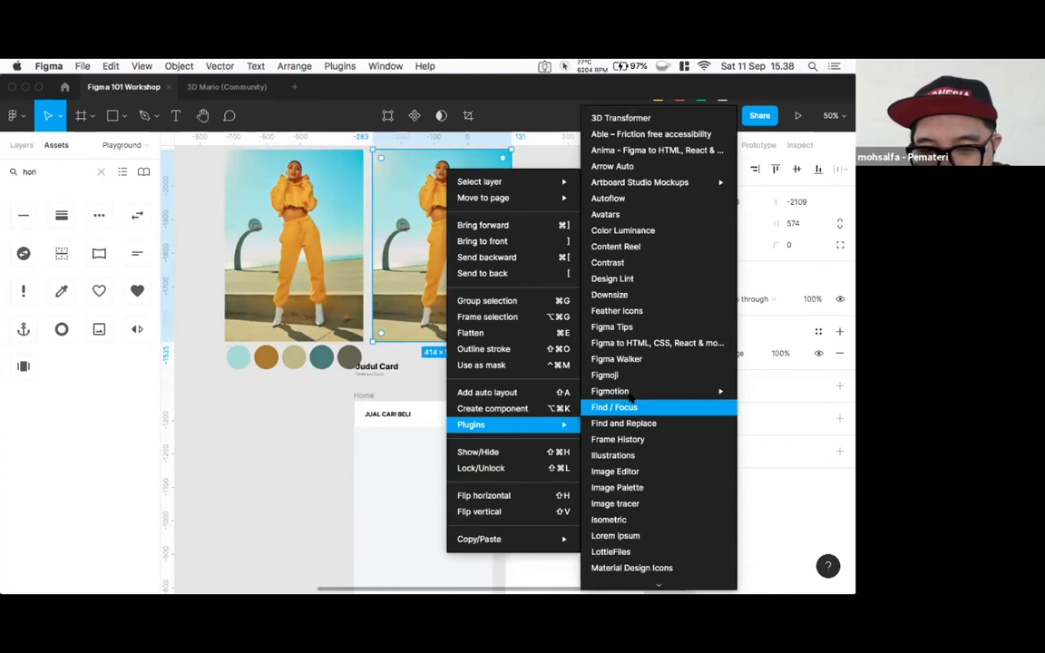
{"action": "scroll", "coordinate": [646, 345], "scroll_direction": "down", "scroll_amount": 8}
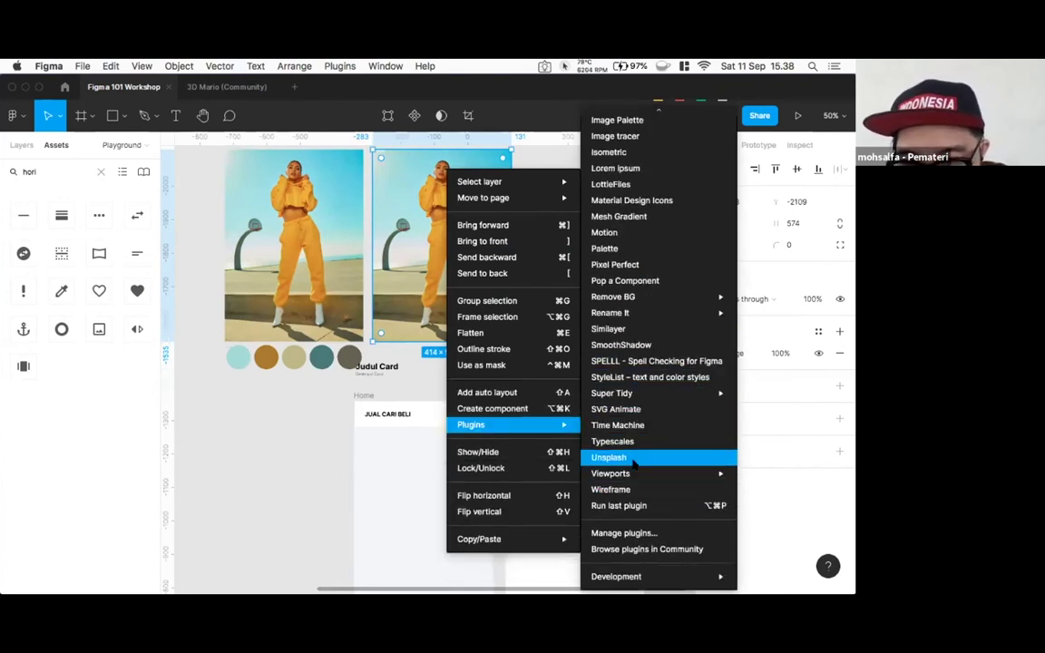
{"action": "mouse_move", "coordinate": [646, 308]}
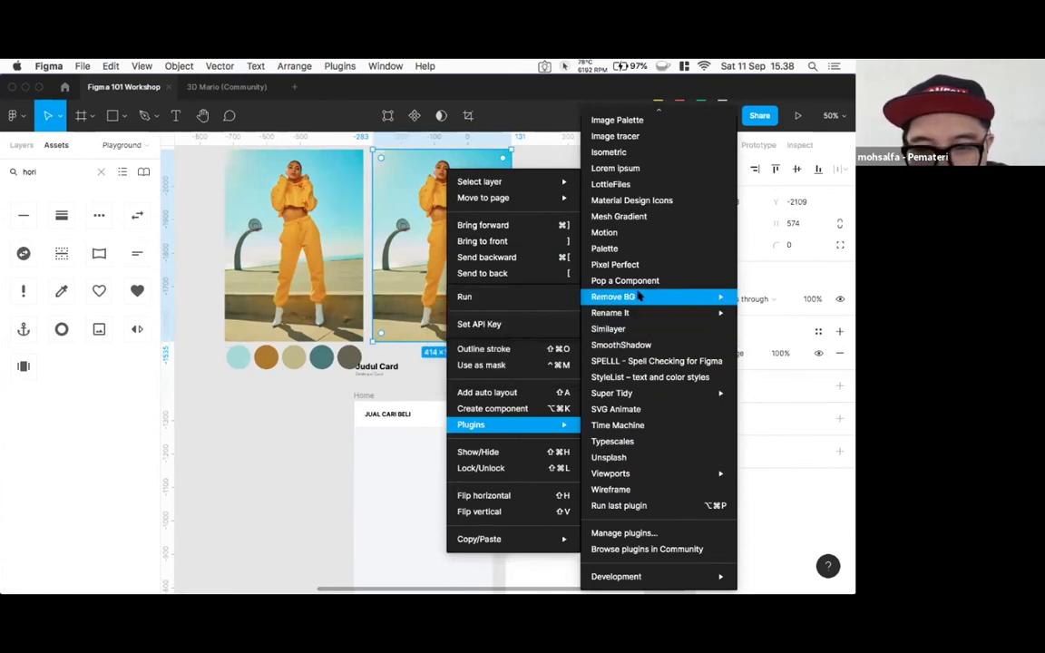
{"action": "left_click", "coordinate": [517, 295]}
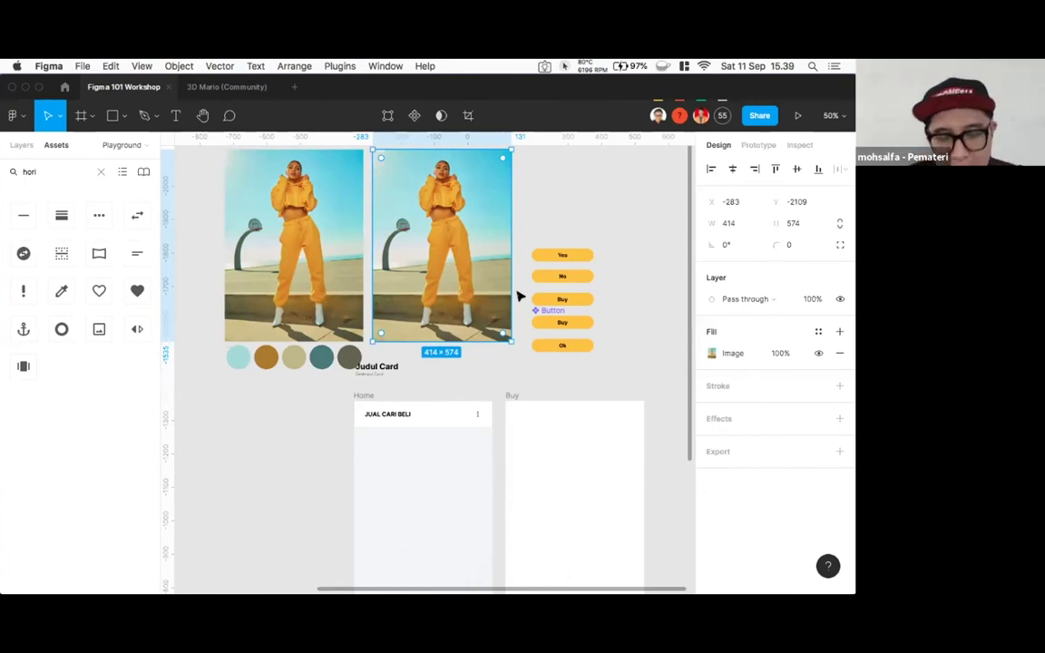
{"action": "right_click", "coordinate": [465, 194]}
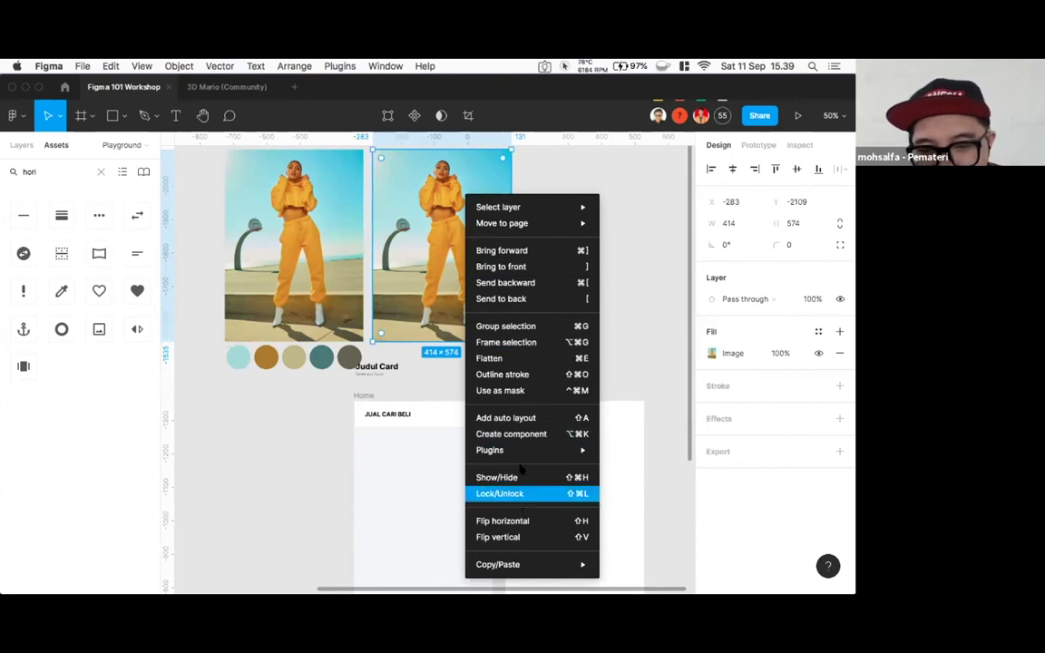
{"action": "mouse_move", "coordinate": [523, 452]}
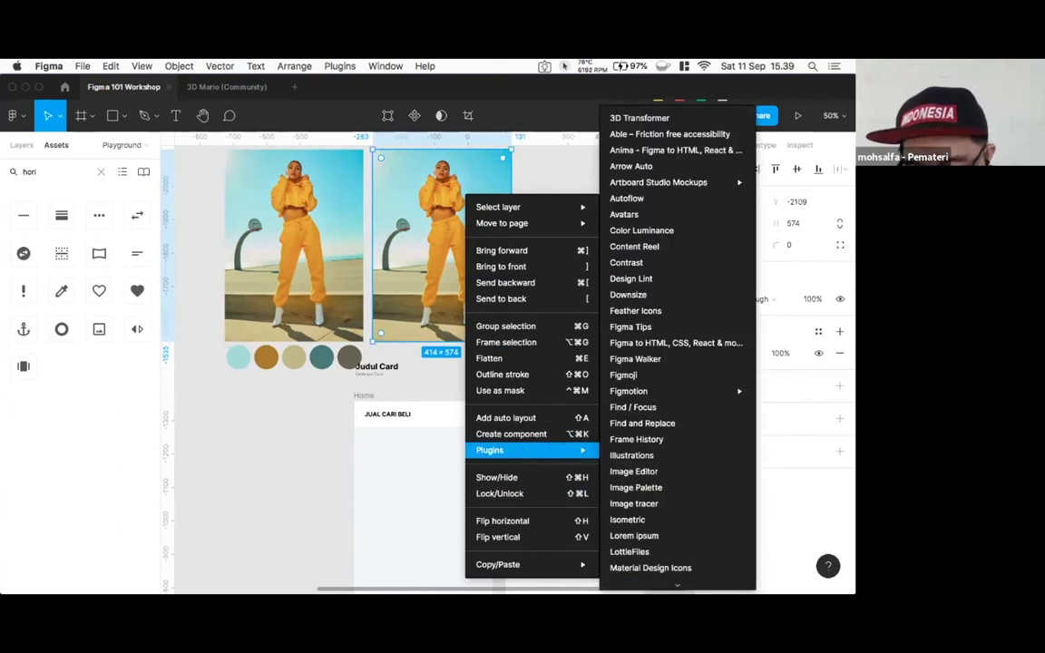
{"action": "mouse_move", "coordinate": [677, 585]}
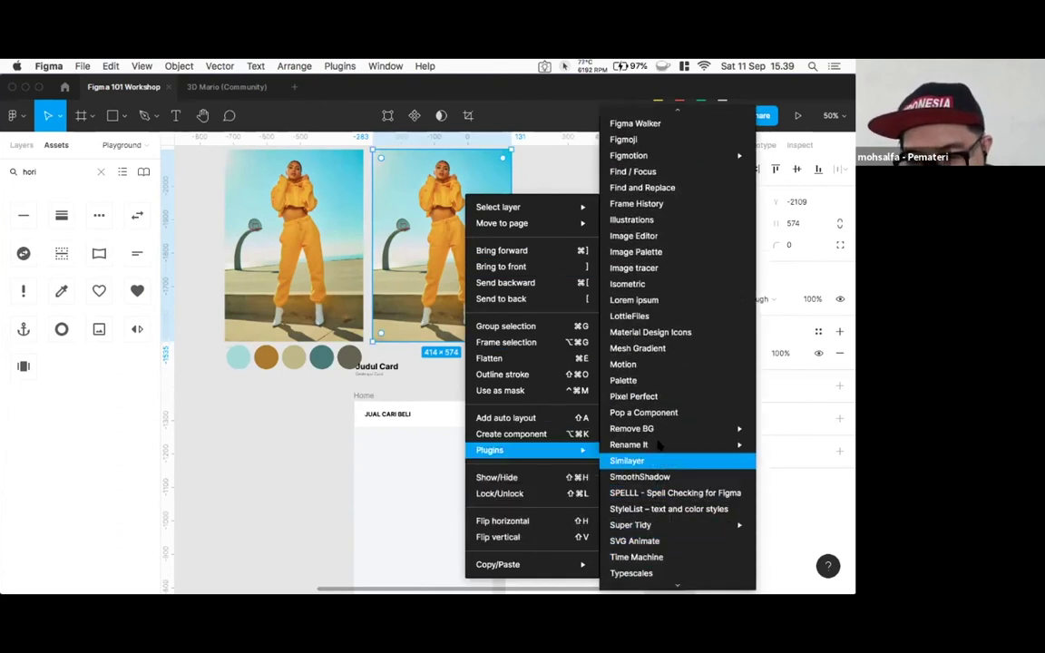
{"action": "mouse_move", "coordinate": [659, 432]}
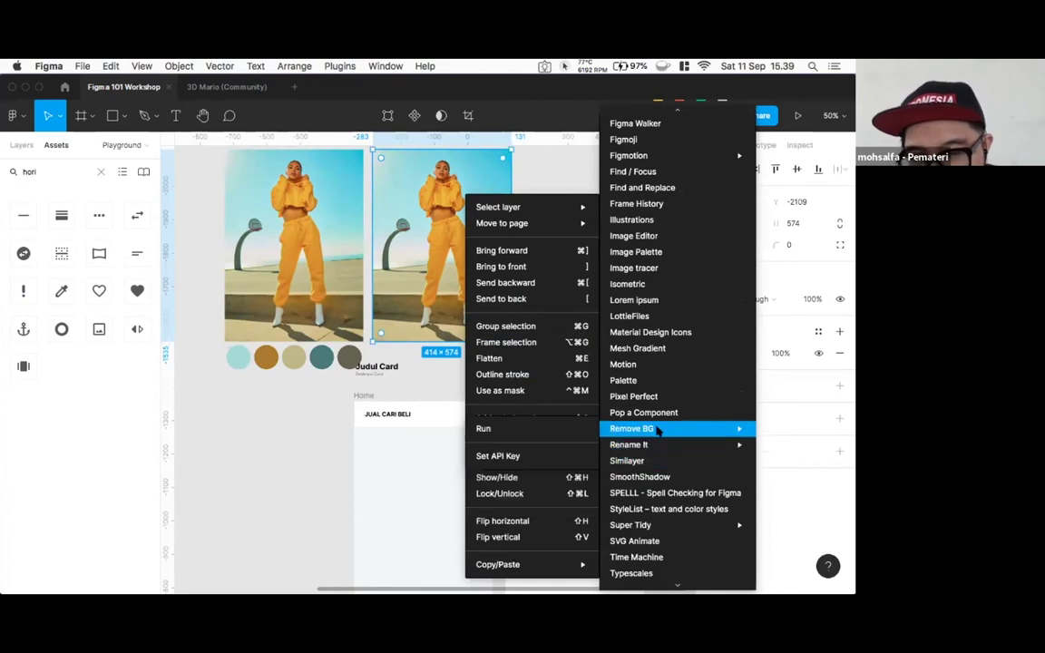
{"action": "left_click", "coordinate": [483, 430]}
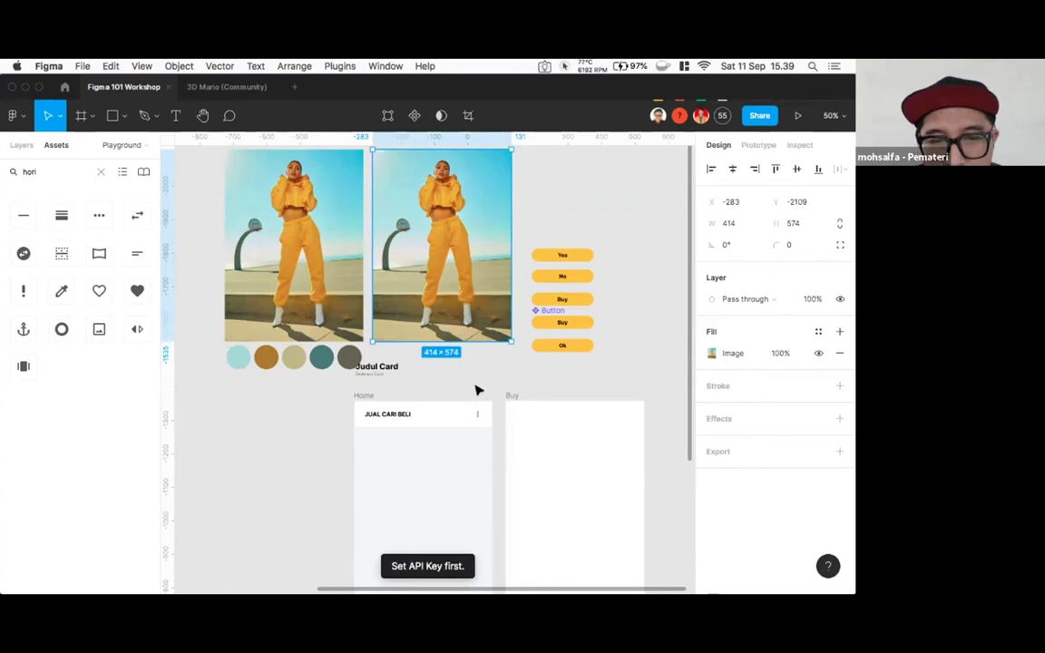
- Show the commands of the Remove BG plugin with nothing selected on the canvas
{"action": "scroll", "coordinate": [479, 381], "scroll_direction": "up", "scroll_amount": 2}
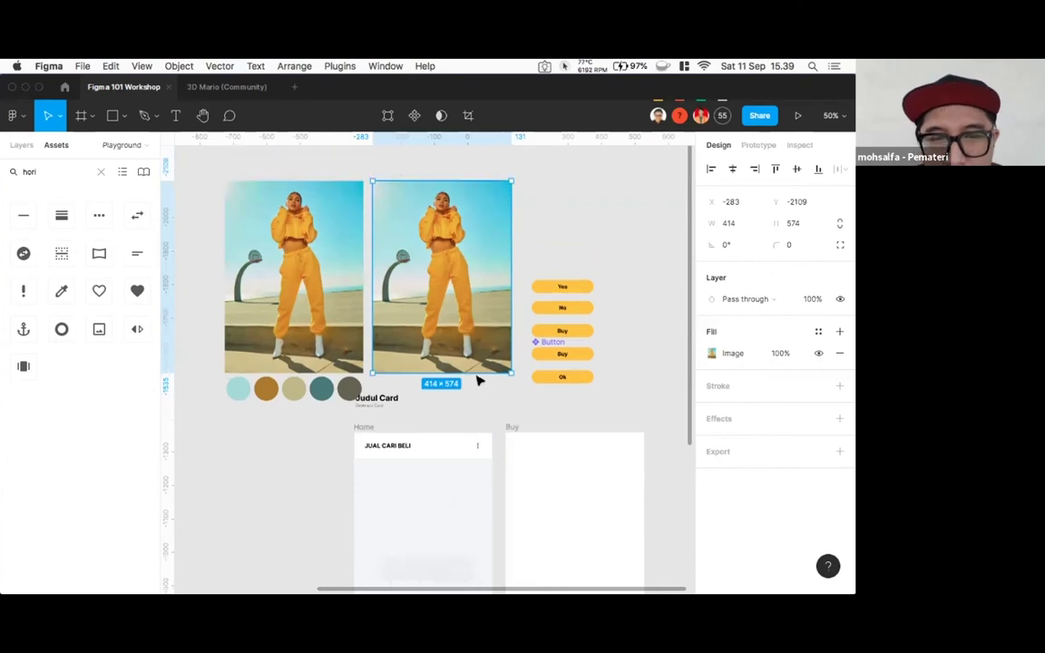
{"action": "left_click", "coordinate": [542, 224]}
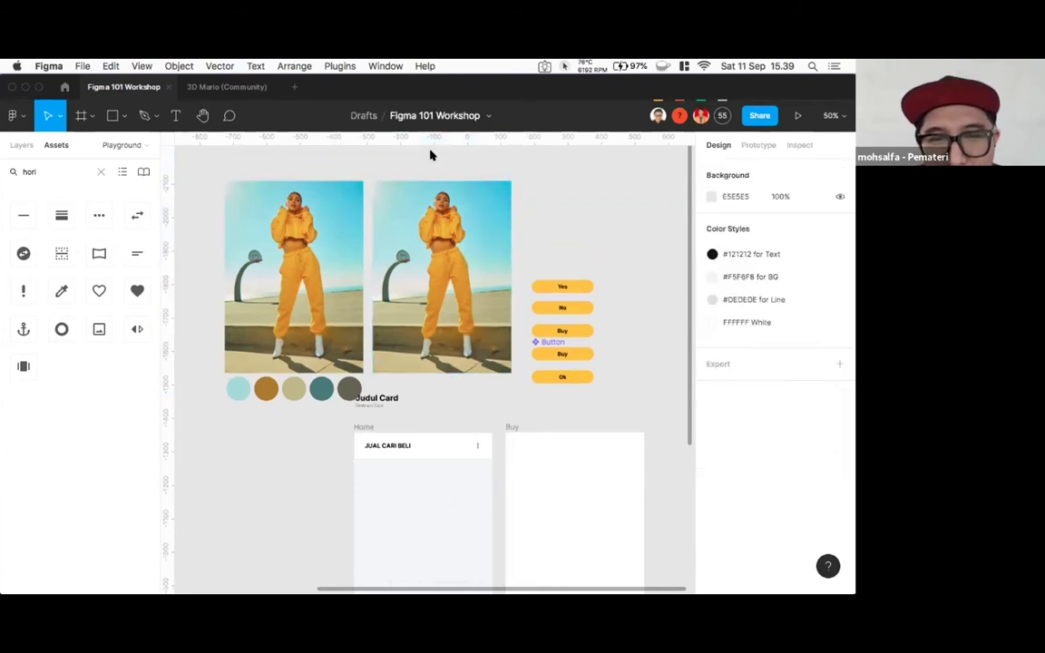
{"action": "left_click", "coordinate": [329, 68]}
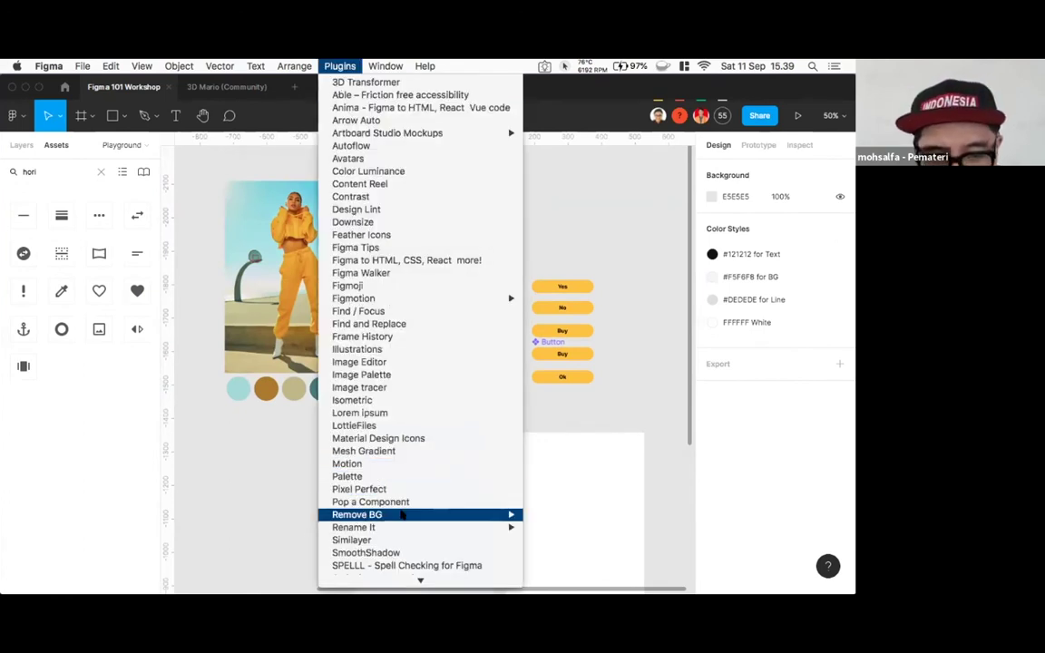
{"action": "mouse_move", "coordinate": [409, 515]}
{"action": "left_click", "coordinate": [572, 518]}
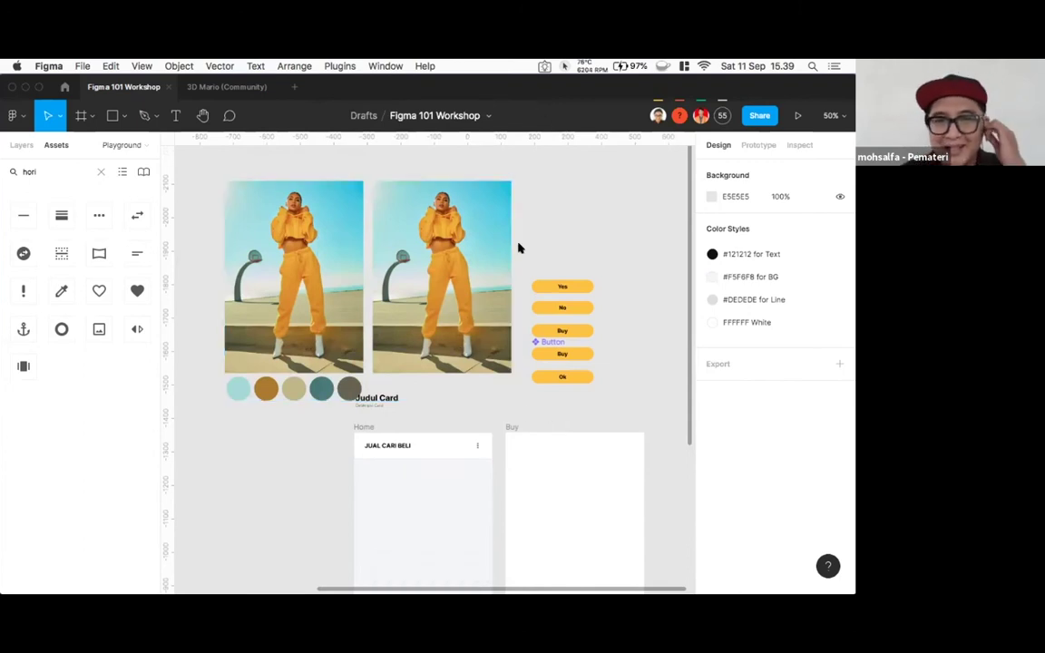
- Delete the copied photo of the woman and move the original photo group beside the Home frame at X -792, Y -1347
{"action": "left_click", "coordinate": [426, 225]}
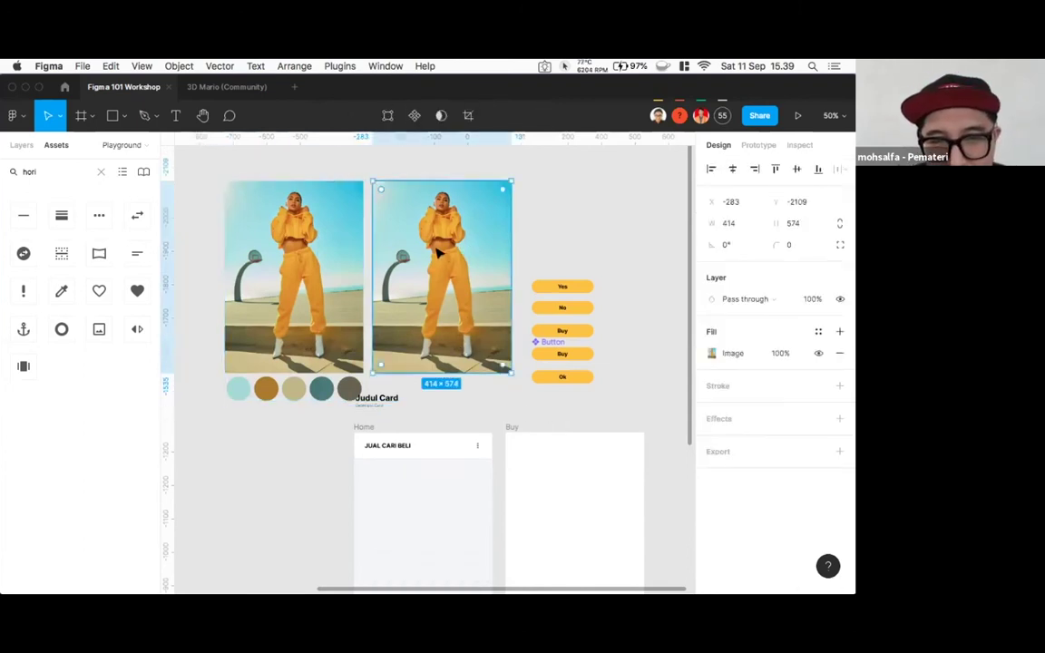
{"action": "key", "text": "Delete"}
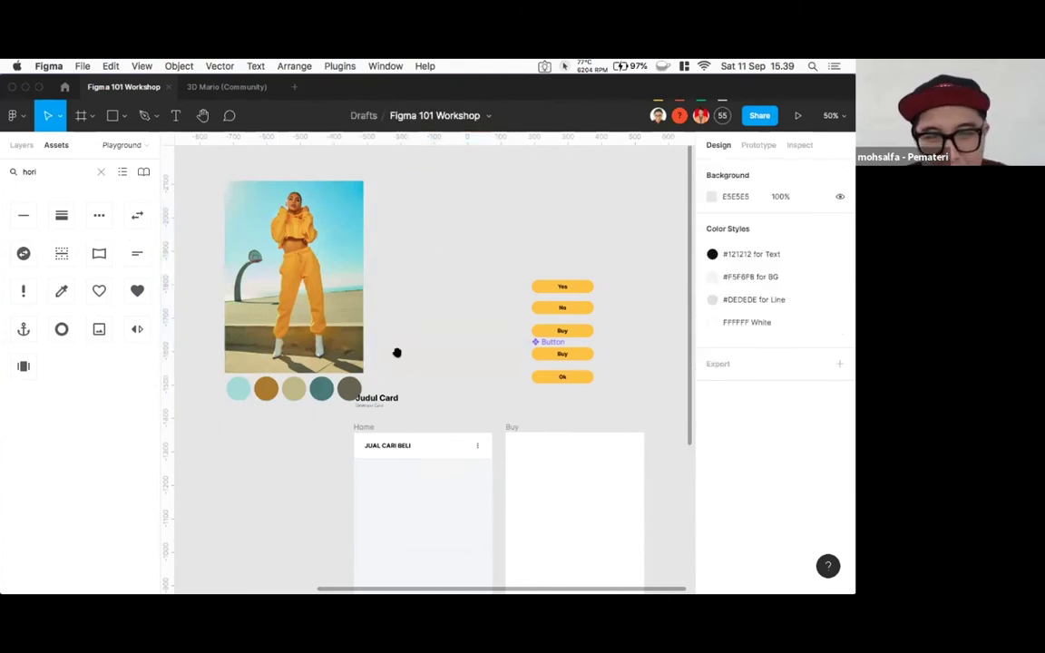
{"action": "left_click_drag", "start_coordinate": [398, 352], "coordinate": [513, 355]}
{"action": "left_click_drag", "start_coordinate": [398, 348], "coordinate": [350, 482]}
{"action": "scroll", "coordinate": [404, 284], "scroll_direction": "down", "scroll_amount": 5}
{"action": "left_click_drag", "start_coordinate": [363, 320], "coordinate": [380, 411]}
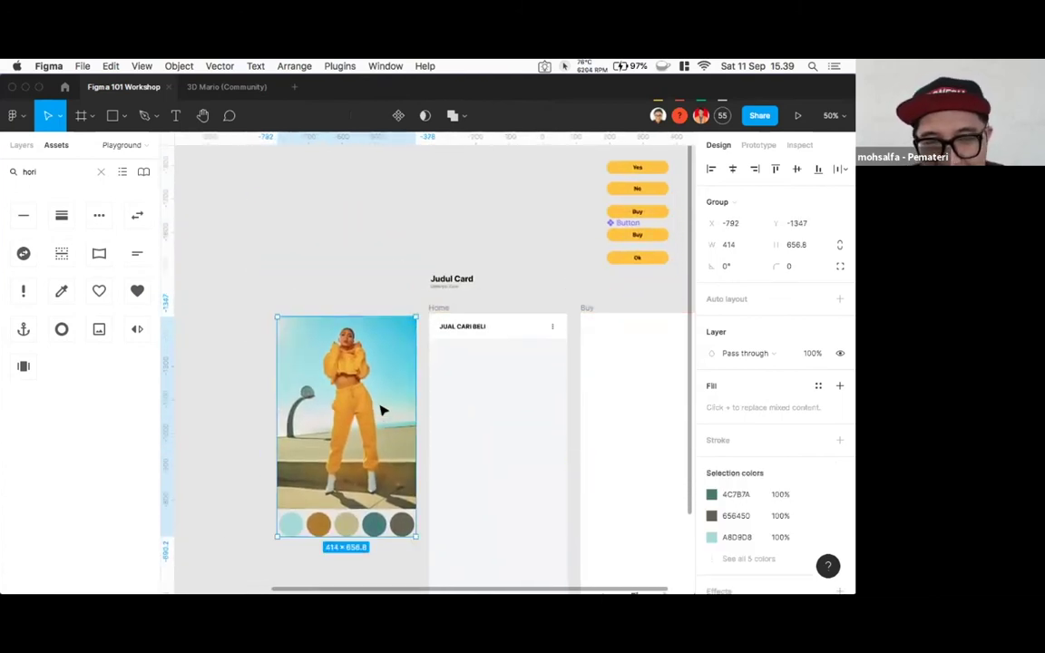
{"action": "scroll", "coordinate": [350, 260], "scroll_direction": "down", "scroll_amount": 3}
{"action": "scroll", "coordinate": [350, 259], "scroll_direction": "right", "scroll_amount": 3}
{"action": "left_click", "coordinate": [353, 253]}
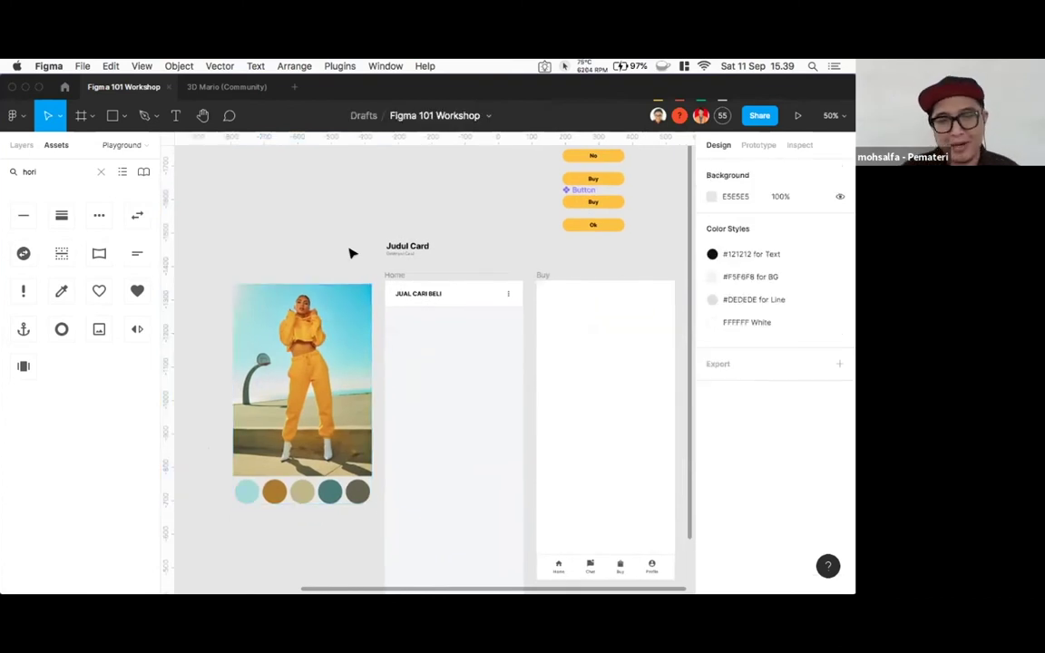
{"action": "key", "text": "shift+0"}
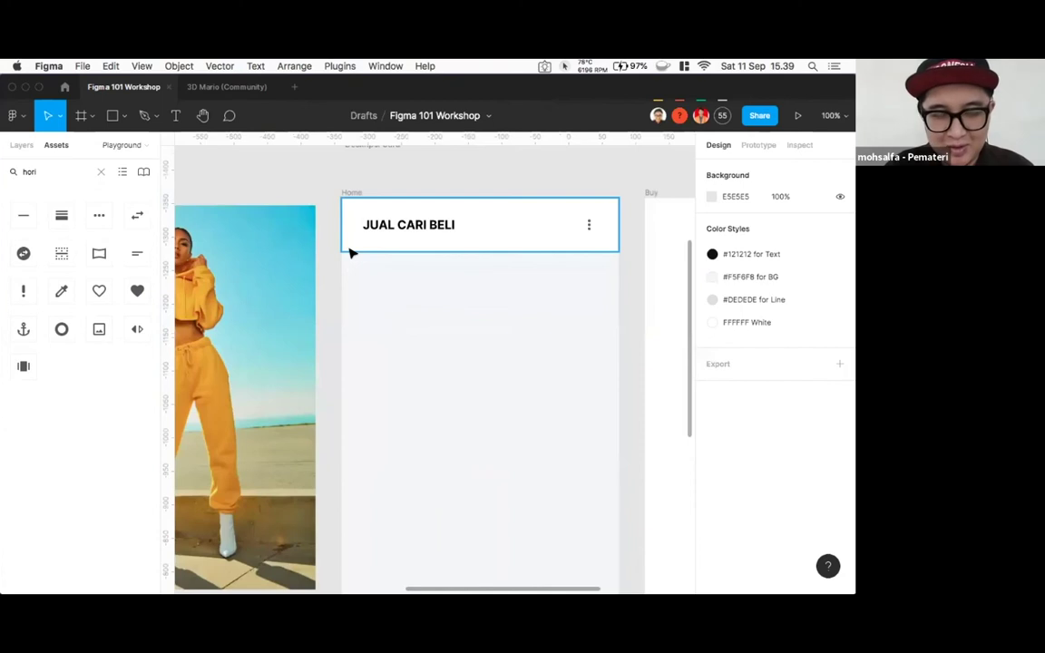
{"action": "key", "text": "minus"}
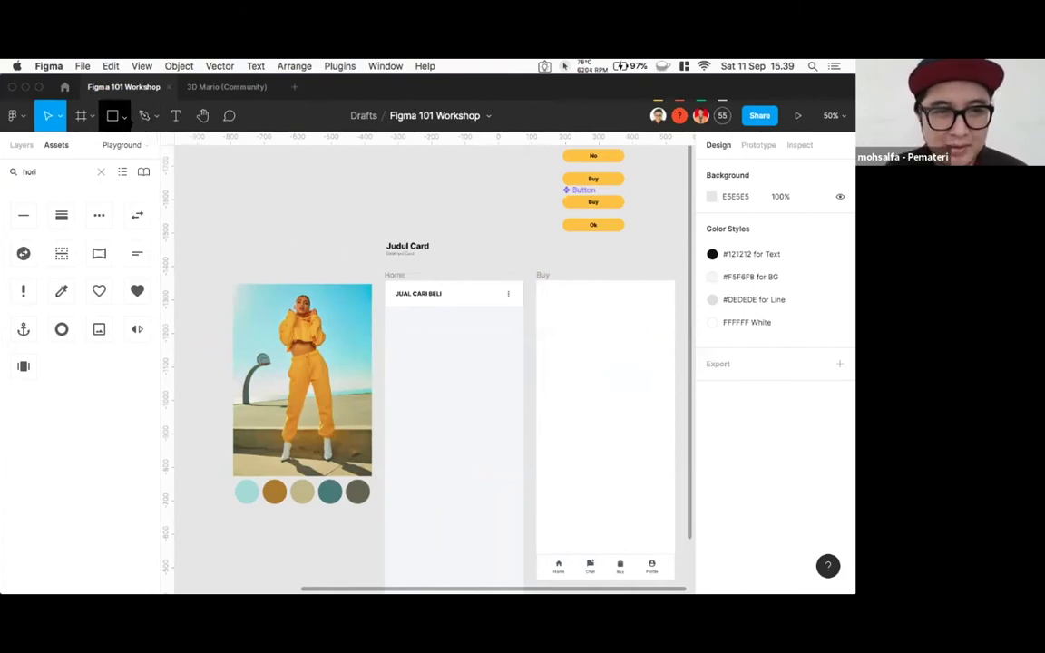
{"action": "left_click", "coordinate": [125, 116]}
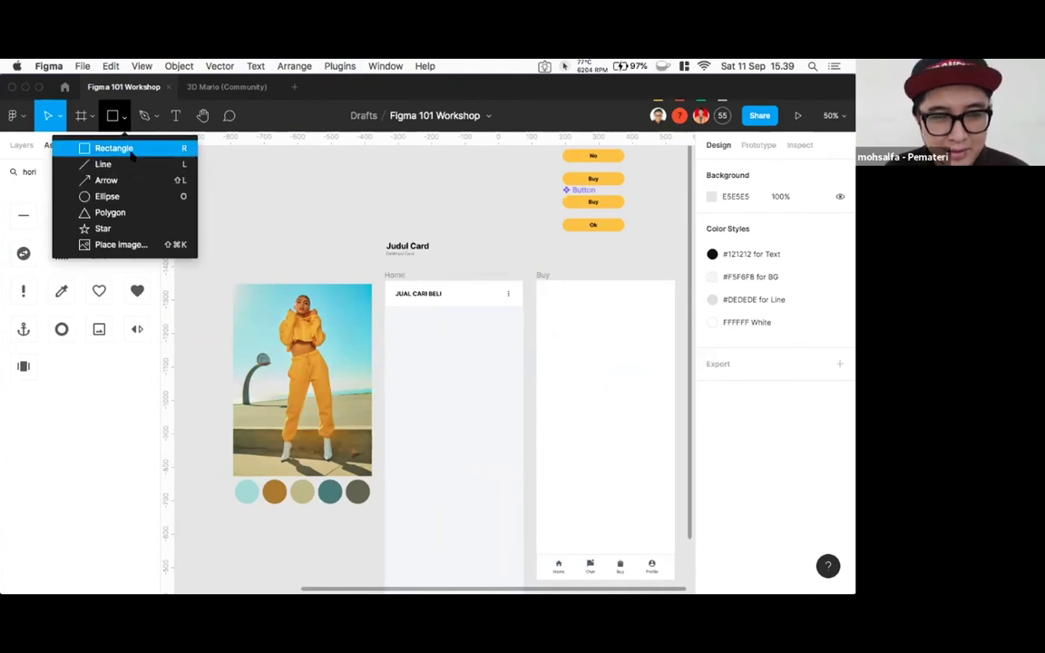
{"action": "left_click", "coordinate": [235, 186]}
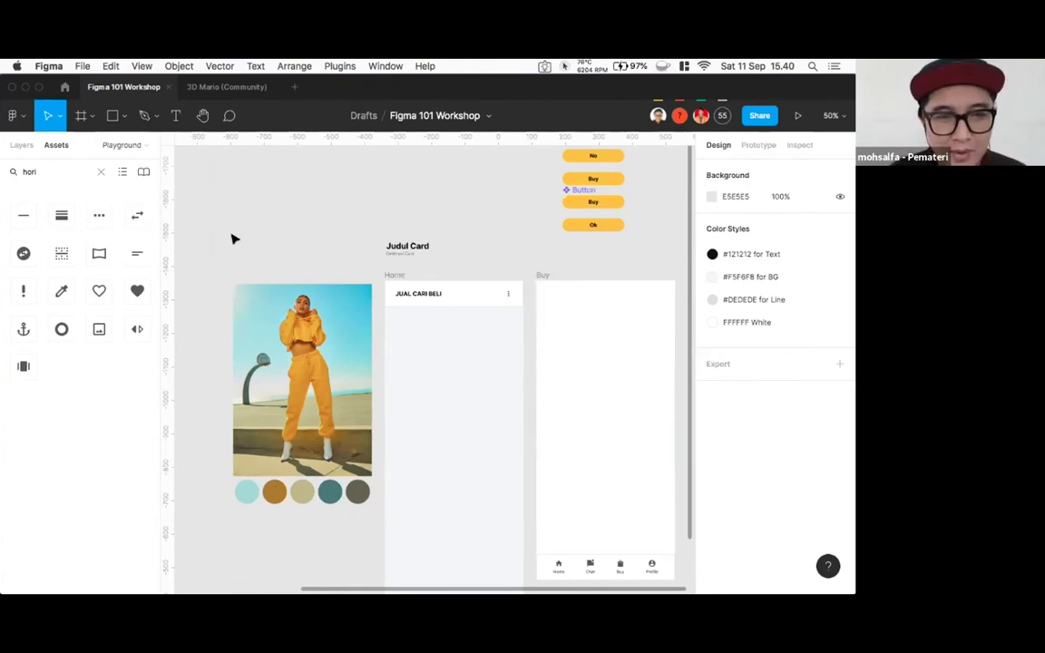
{"action": "scroll", "coordinate": [245, 242], "scroll_direction": "up", "scroll_amount": 3}
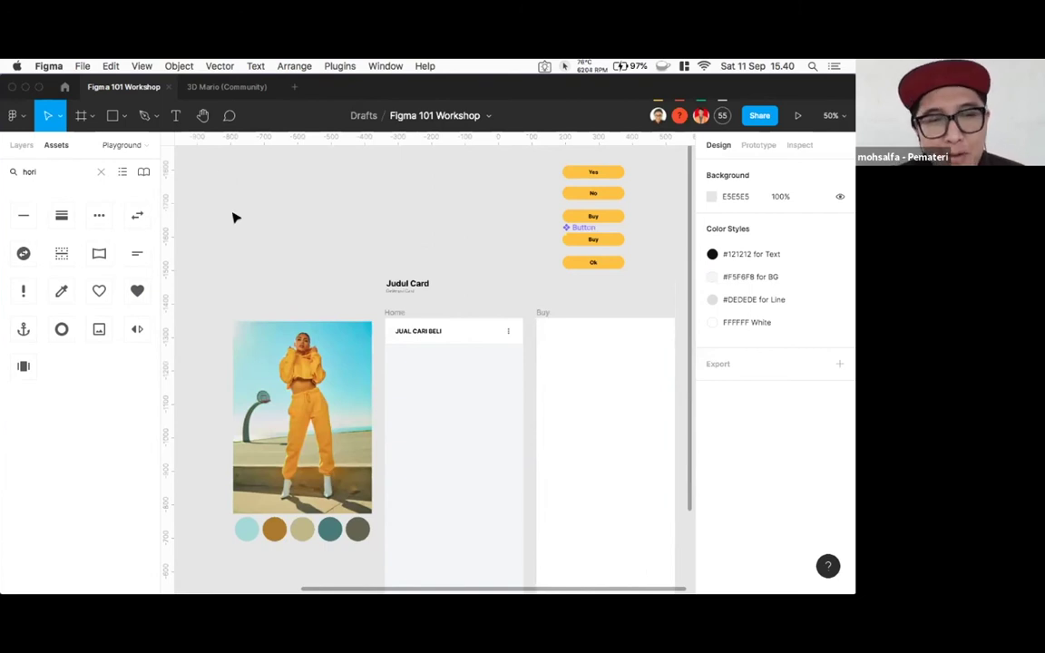
{"action": "right_click", "coordinate": [229, 157]}
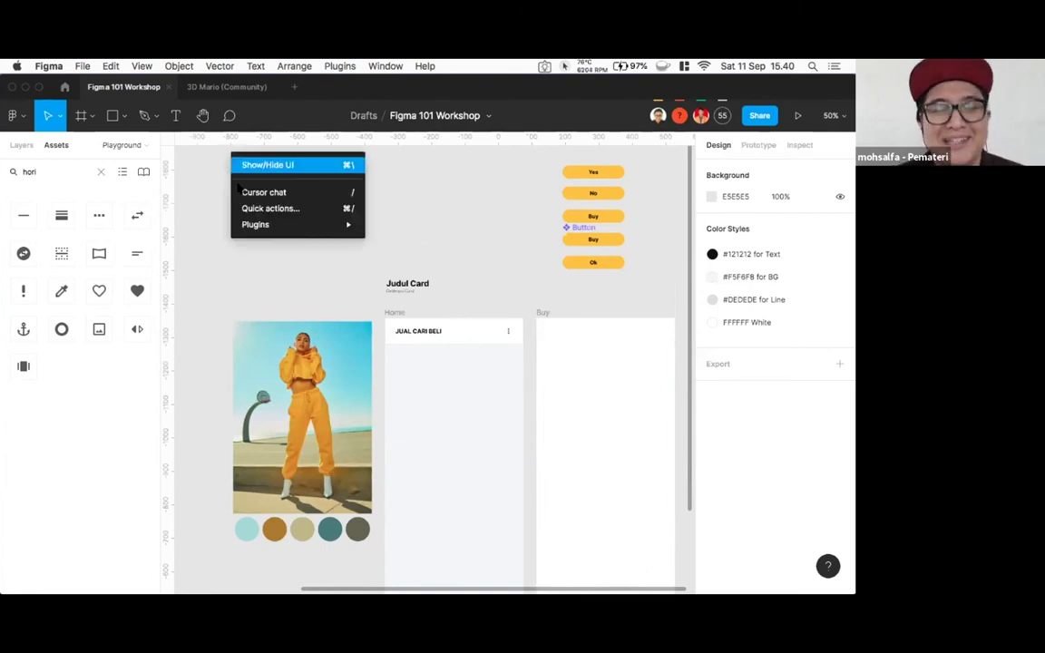
{"action": "mouse_move", "coordinate": [264, 227]}
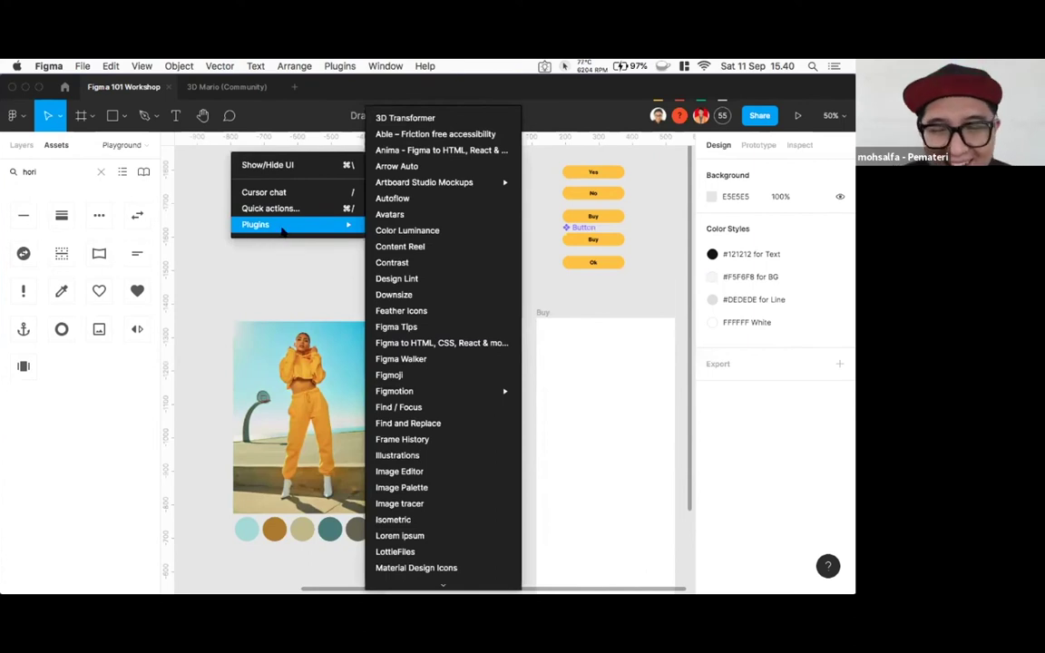
{"action": "left_click", "coordinate": [182, 224]}
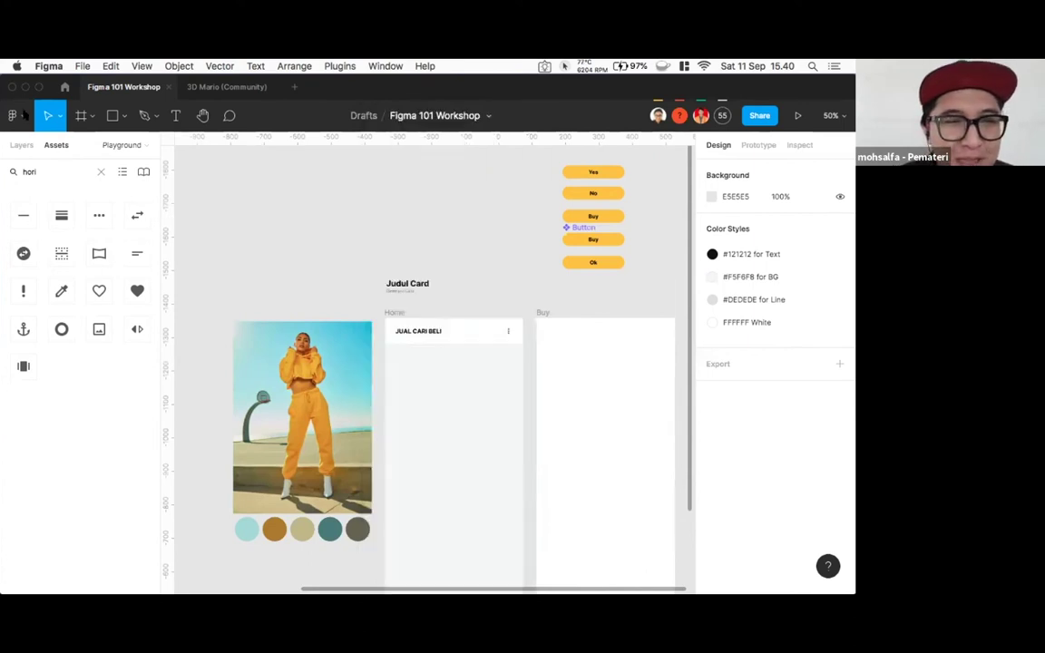
- Switch from the workshop file to the Figma Community page
{"action": "left_click", "coordinate": [65, 87]}
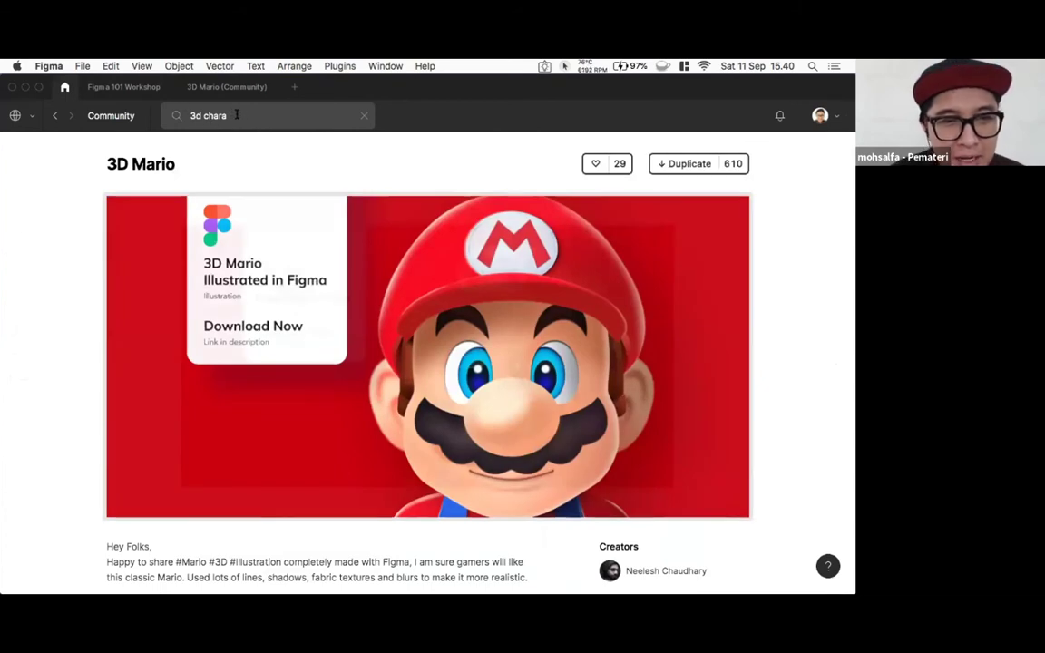
- Search the Figma Community for the HaloFigma creator by name and show the matching creators
{"action": "left_click", "coordinate": [178, 113]}
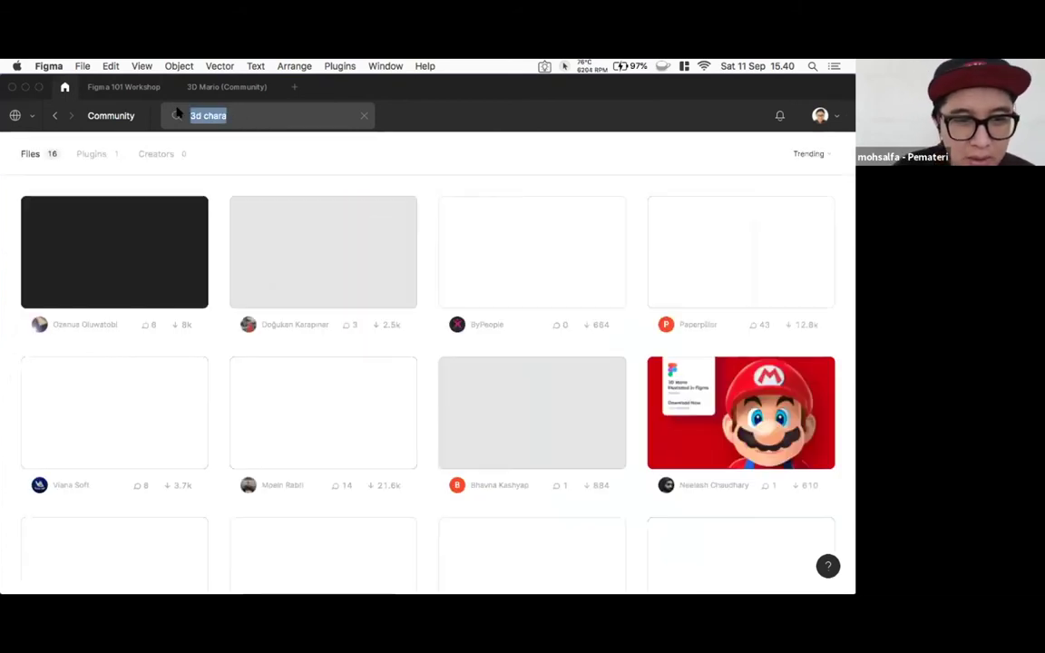
{"action": "type", "text": "w"}
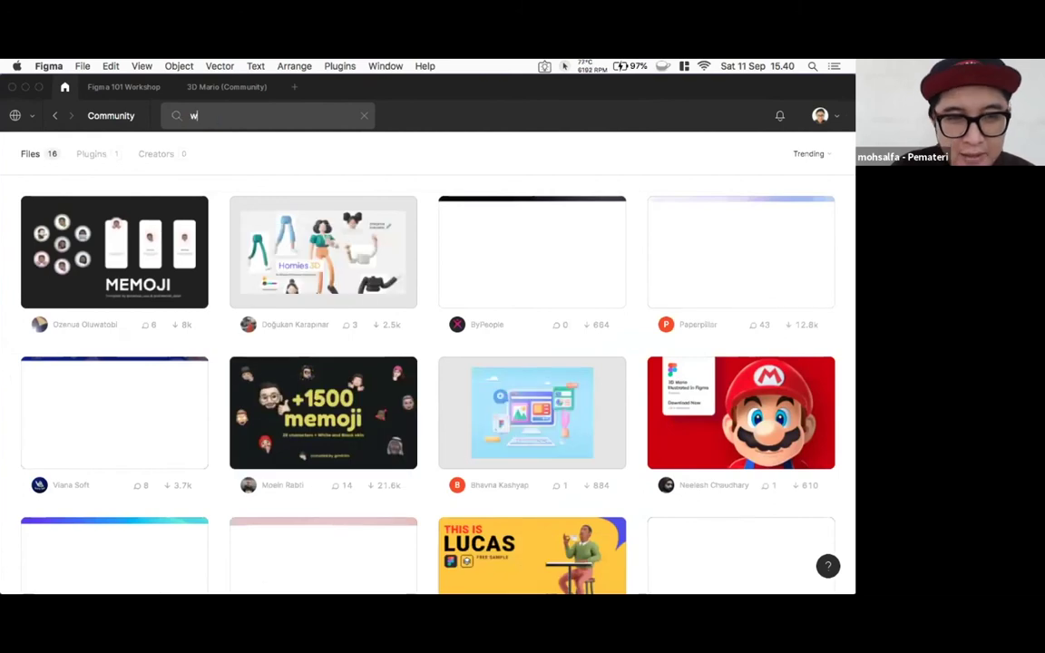
{"action": "type", "text": "asil"}
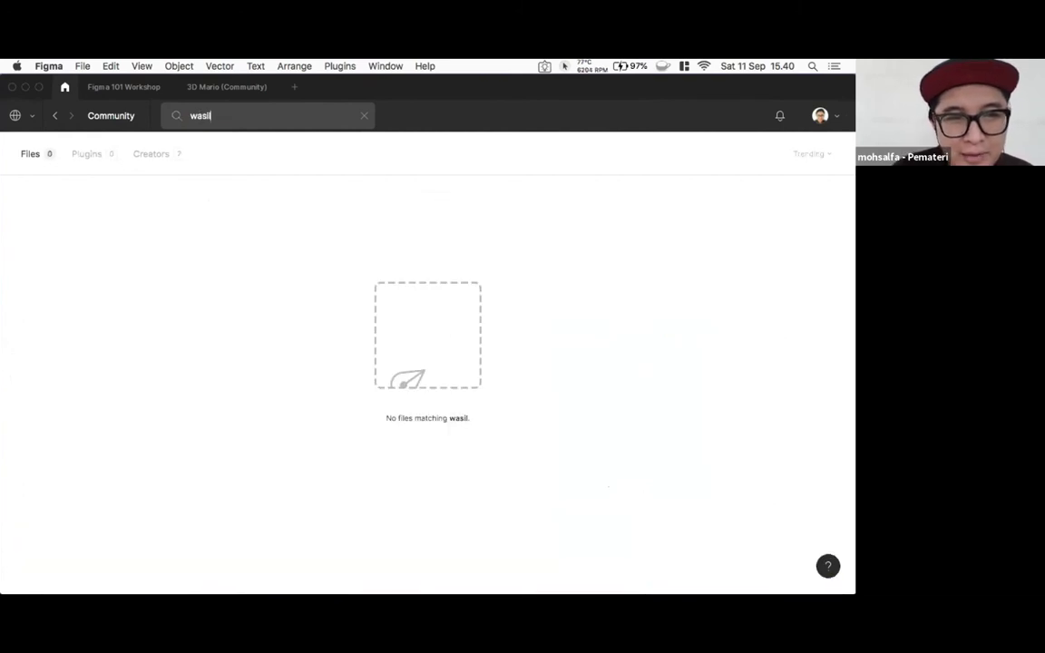
{"action": "left_click", "coordinate": [152, 155]}
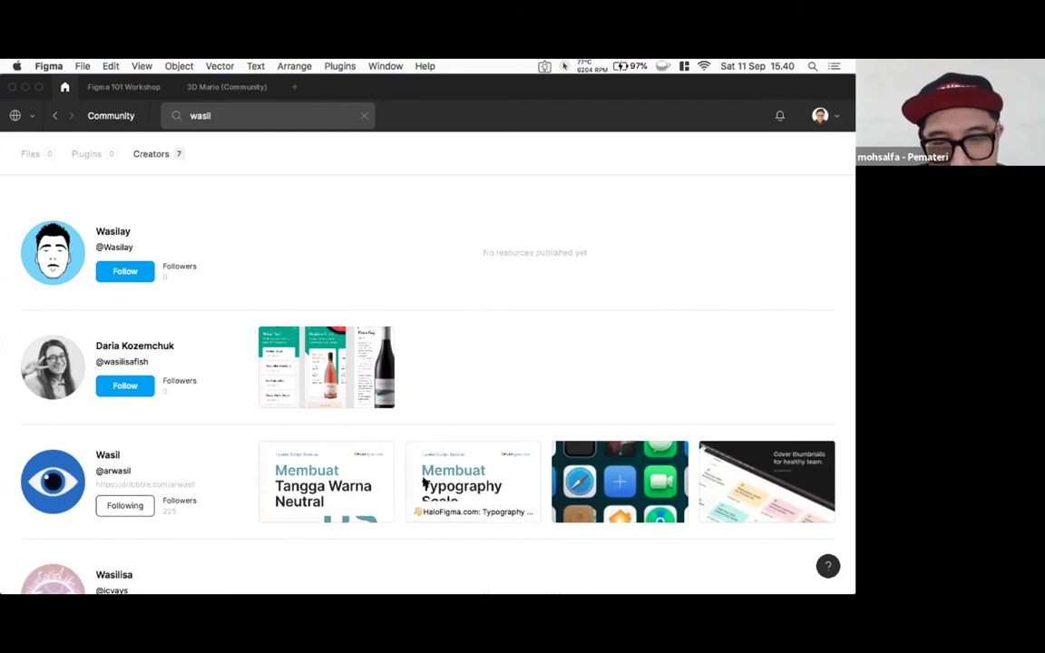
- Open the creator's HaloFigma.com Typography Scale tutorial file and duplicate it into the drafts
{"action": "left_click", "coordinate": [422, 468]}
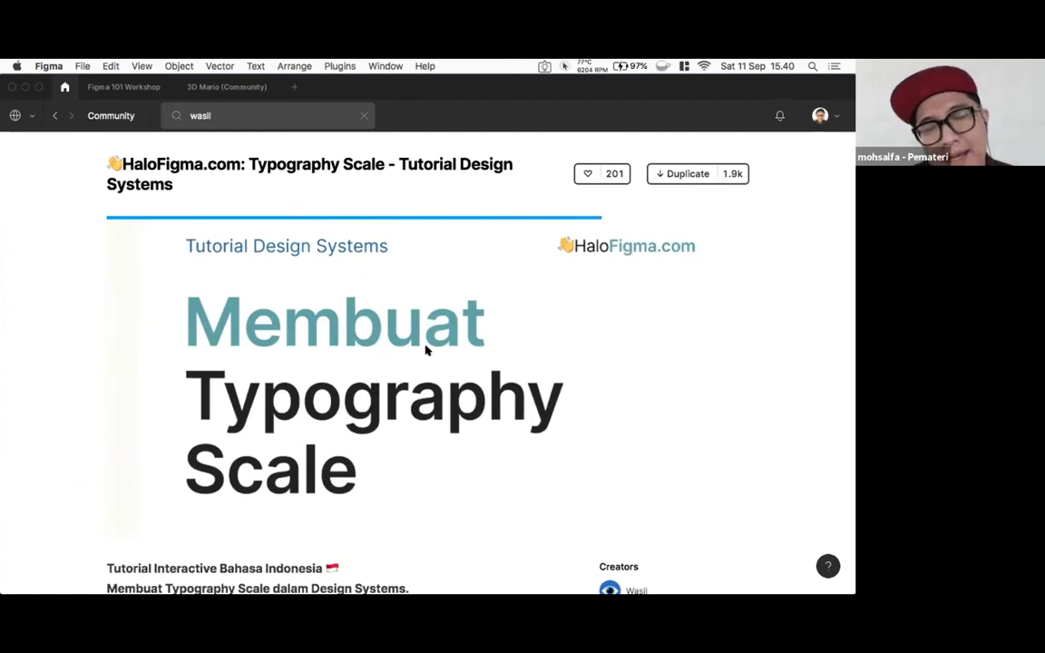
{"action": "left_click", "coordinate": [524, 350]}
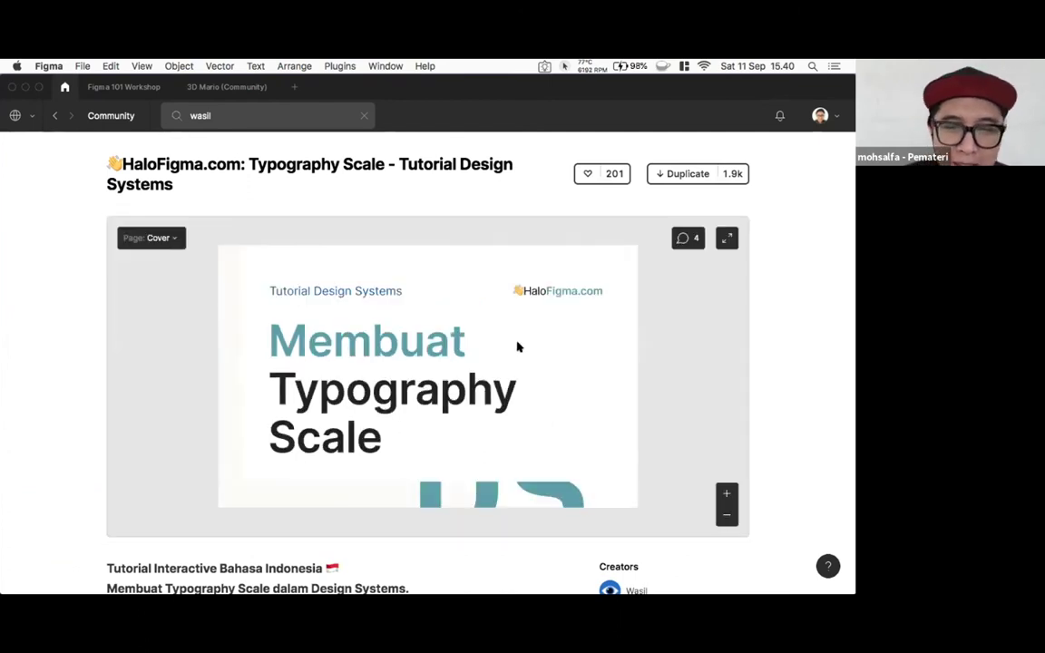
{"action": "left_click", "coordinate": [690, 174]}
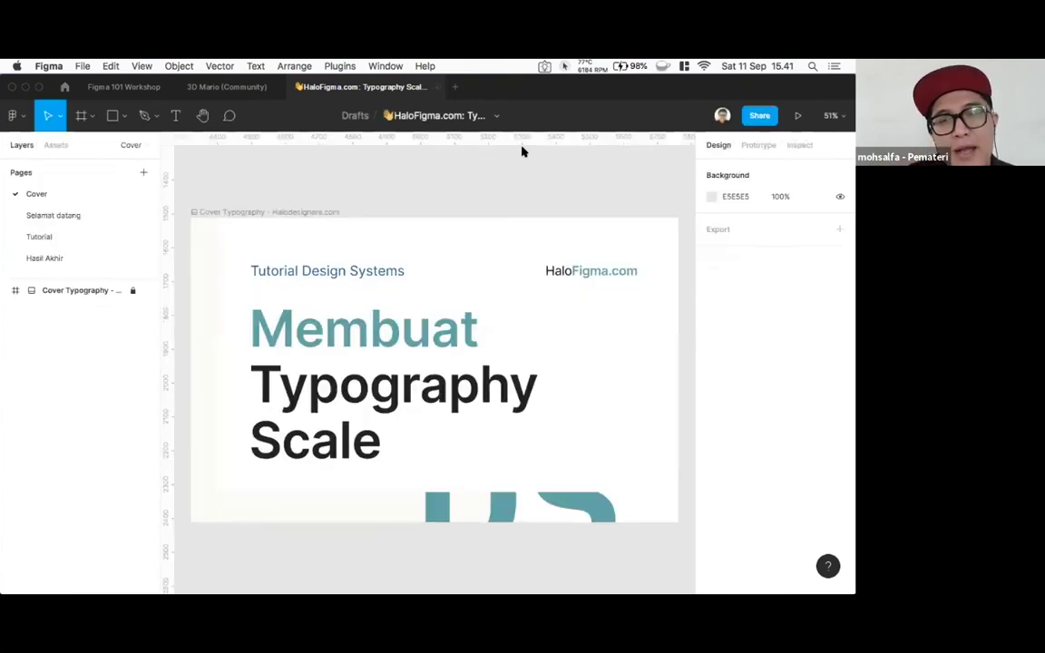
- Open the duplicated file's Selamat datang page and read the introduction, shortcuts and plugin sections
{"action": "scroll", "coordinate": [502, 291], "scroll_direction": "down", "scroll_amount": 5}
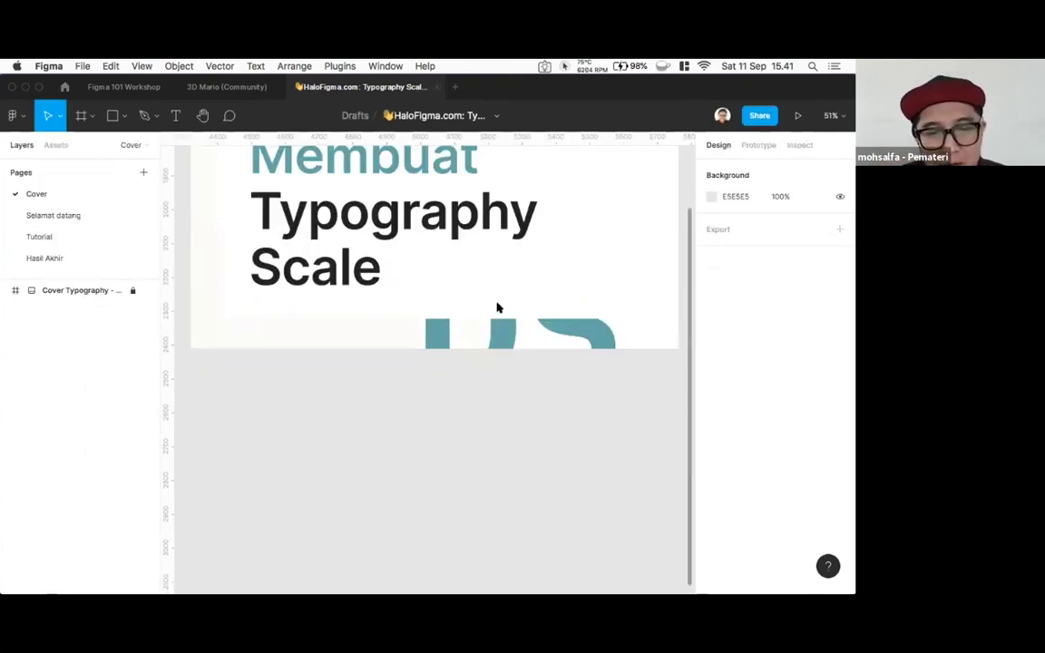
{"action": "left_click", "coordinate": [40, 216]}
{"action": "scroll", "coordinate": [307, 290], "scroll_direction": "up", "scroll_amount": 2}
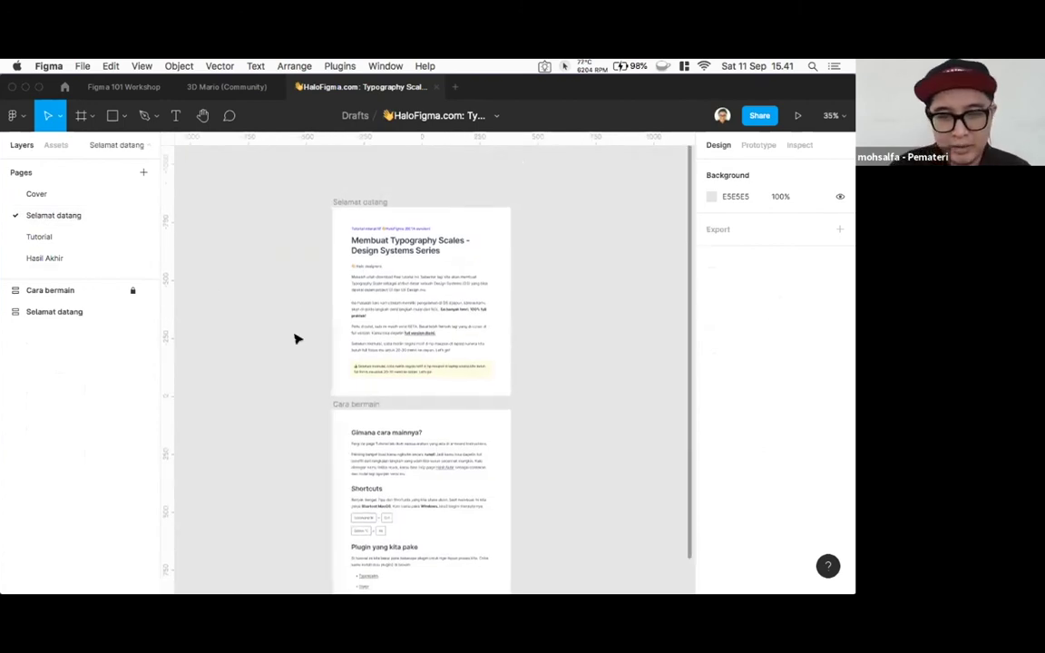
{"action": "key", "text": "shift+0"}
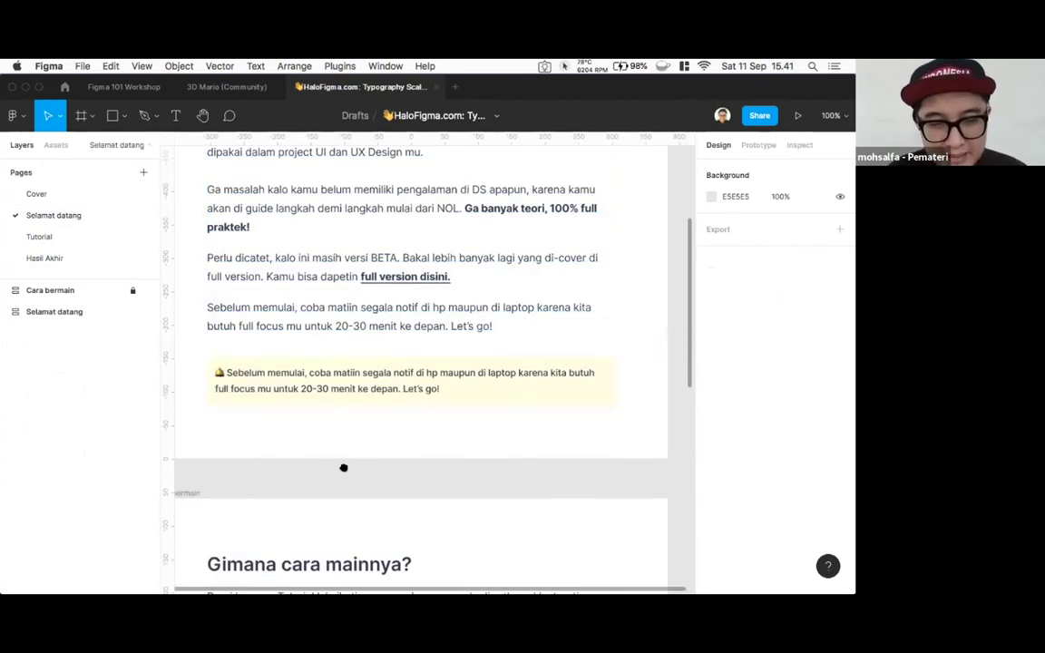
{"action": "scroll", "coordinate": [459, 272], "scroll_direction": "down", "scroll_amount": 5}
{"action": "scroll", "coordinate": [399, 263], "scroll_direction": "down", "scroll_amount": 2}
{"action": "scroll", "coordinate": [425, 312], "scroll_direction": "down", "scroll_amount": 4}
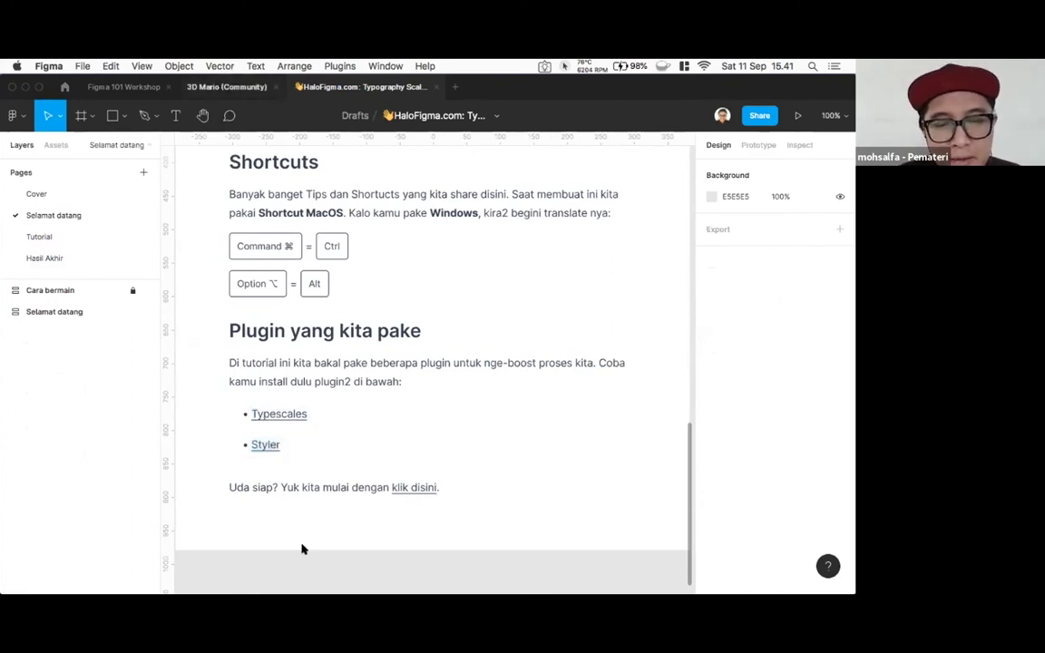
- Switch to Chrome, search Google for "google font" and open the Google Fonts site
{"action": "mouse_move", "coordinate": [343, 571]}
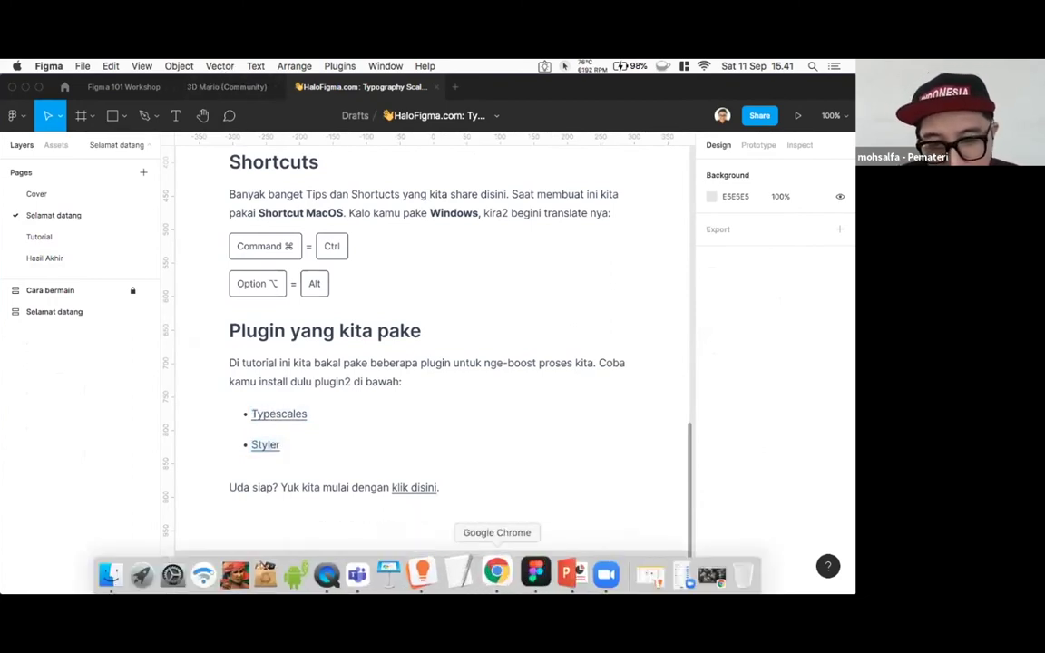
{"action": "left_click", "coordinate": [498, 571]}
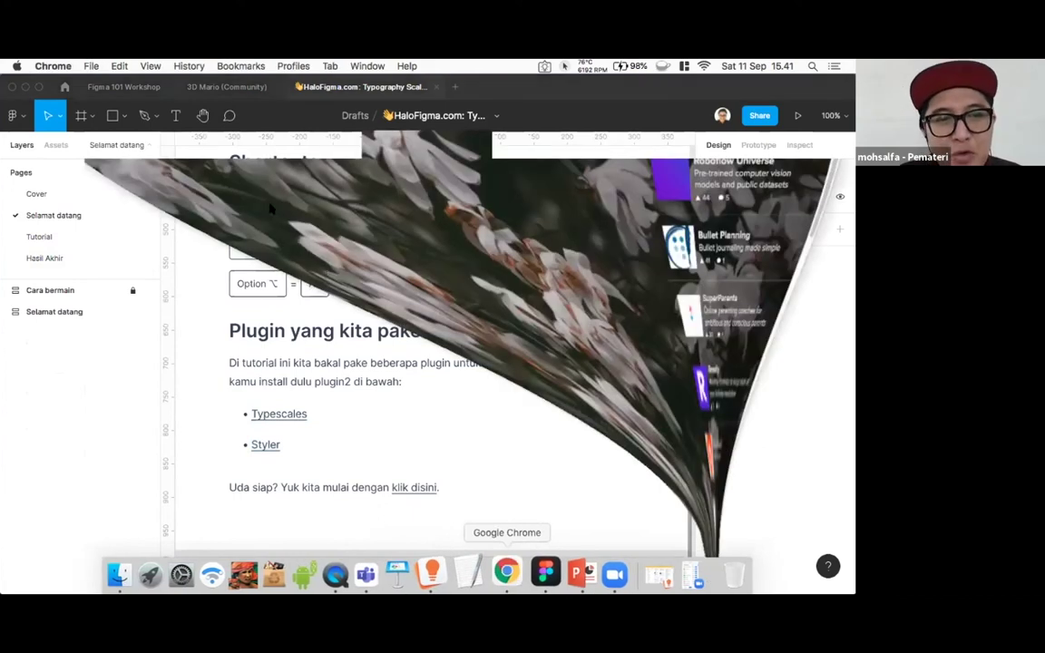
{"action": "type", "text": "goo"}
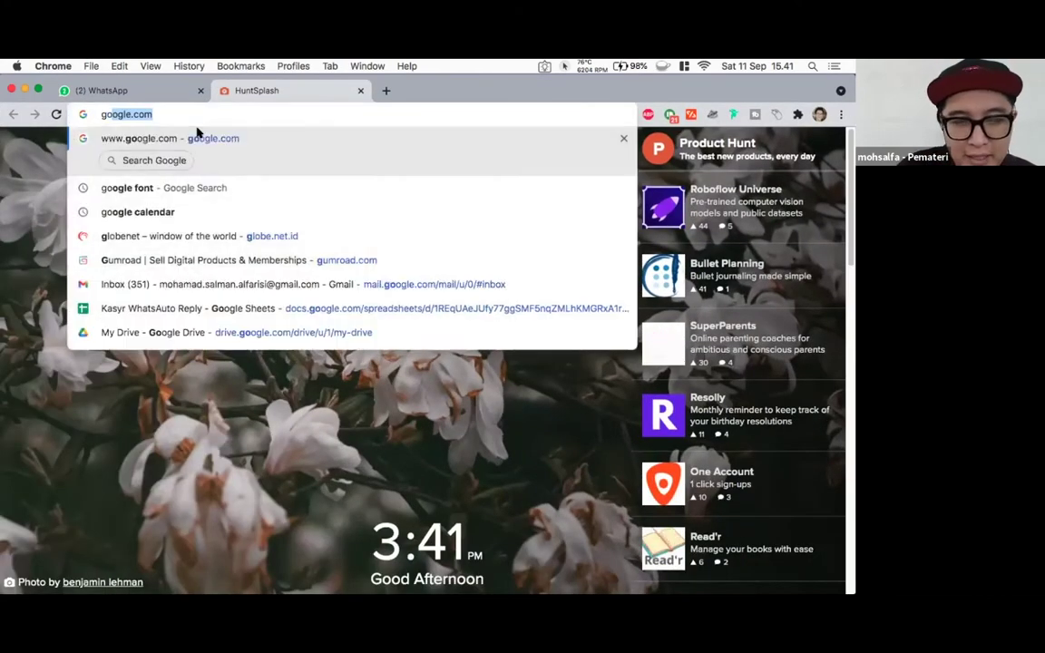
{"action": "type", "text": "gle font"}
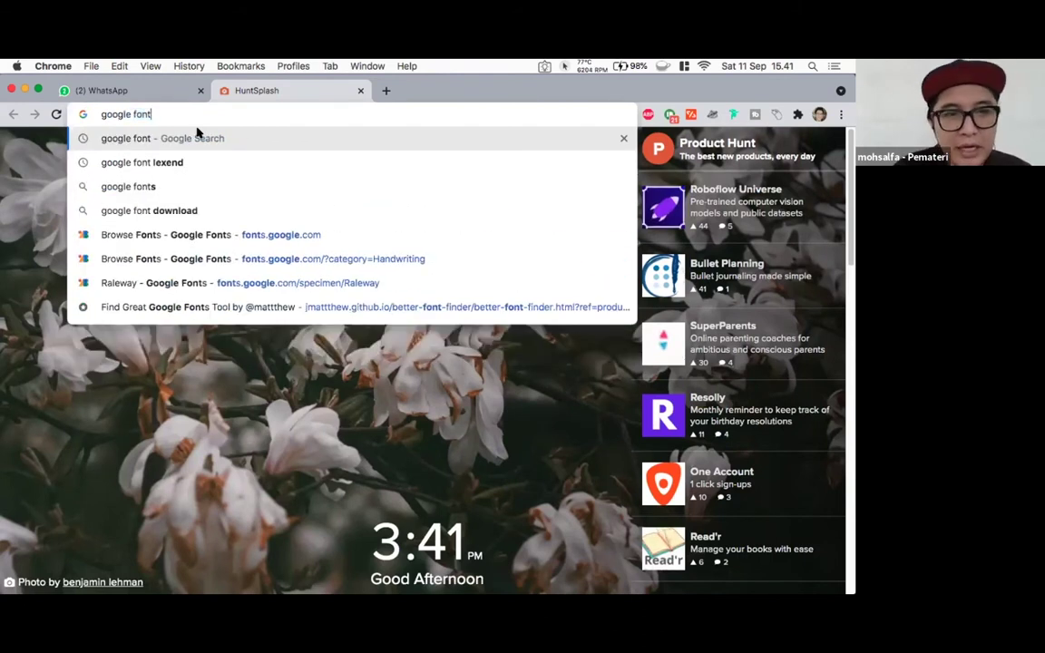
{"action": "key", "text": "Return"}
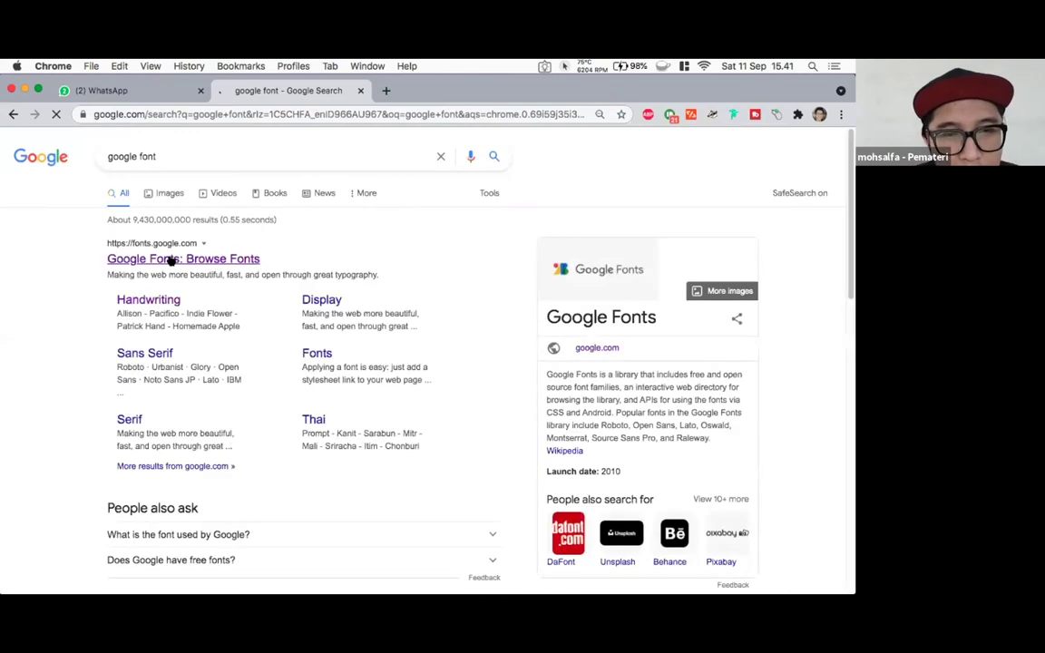
{"action": "left_click", "coordinate": [169, 260]}
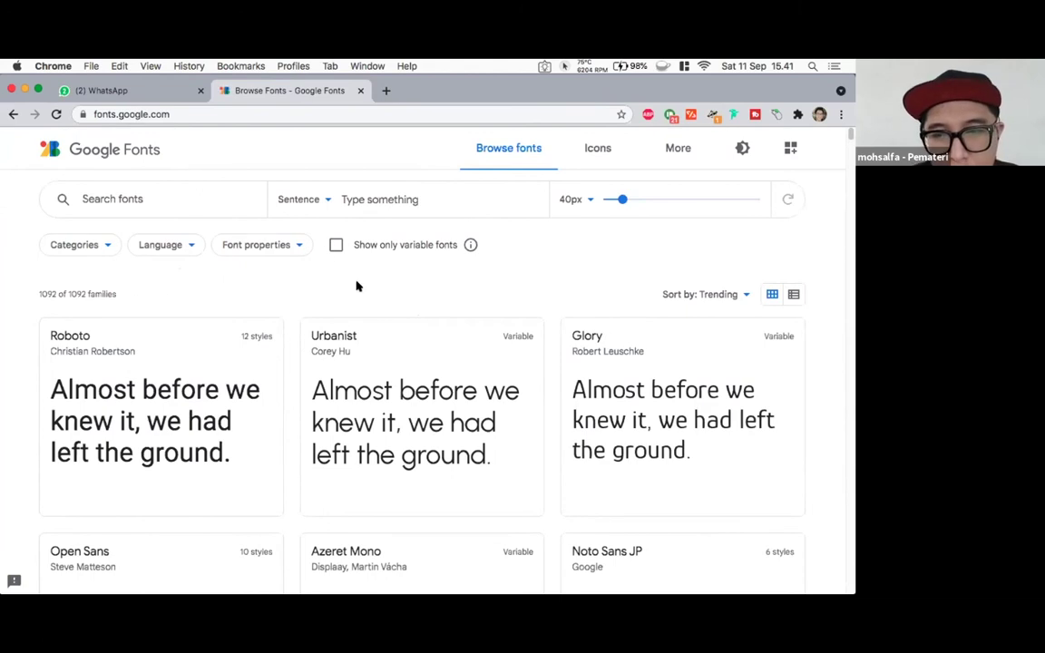
- Browse the Google Fonts catalogue and view the Azeret Mono family page with its styles
{"action": "scroll", "coordinate": [365, 299], "scroll_direction": "down", "scroll_amount": 3}
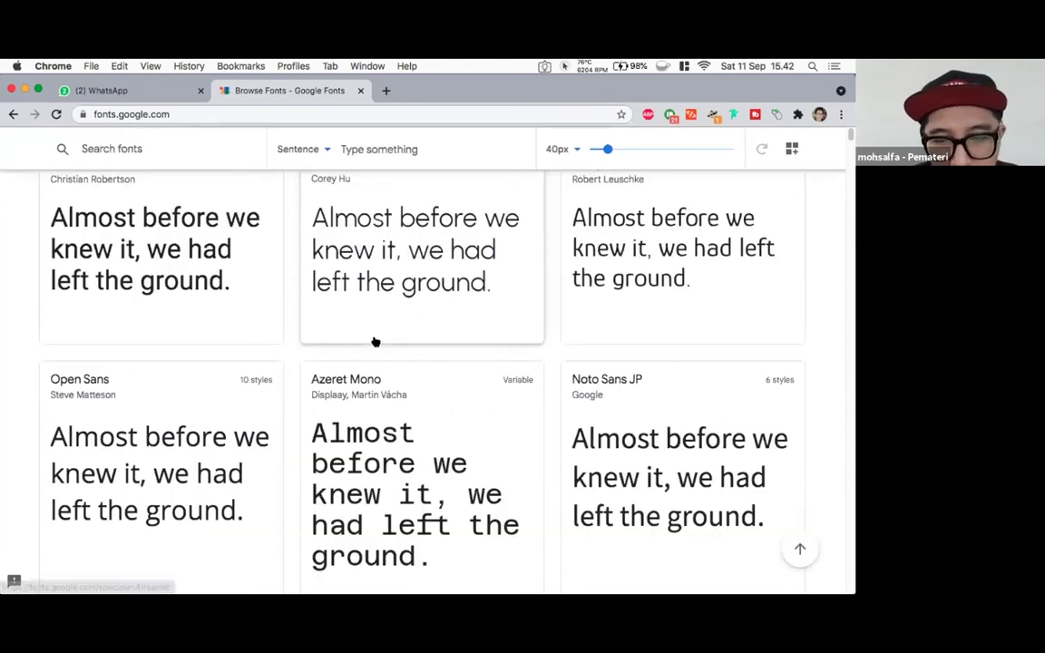
{"action": "scroll", "coordinate": [376, 313], "scroll_direction": "down", "scroll_amount": 3}
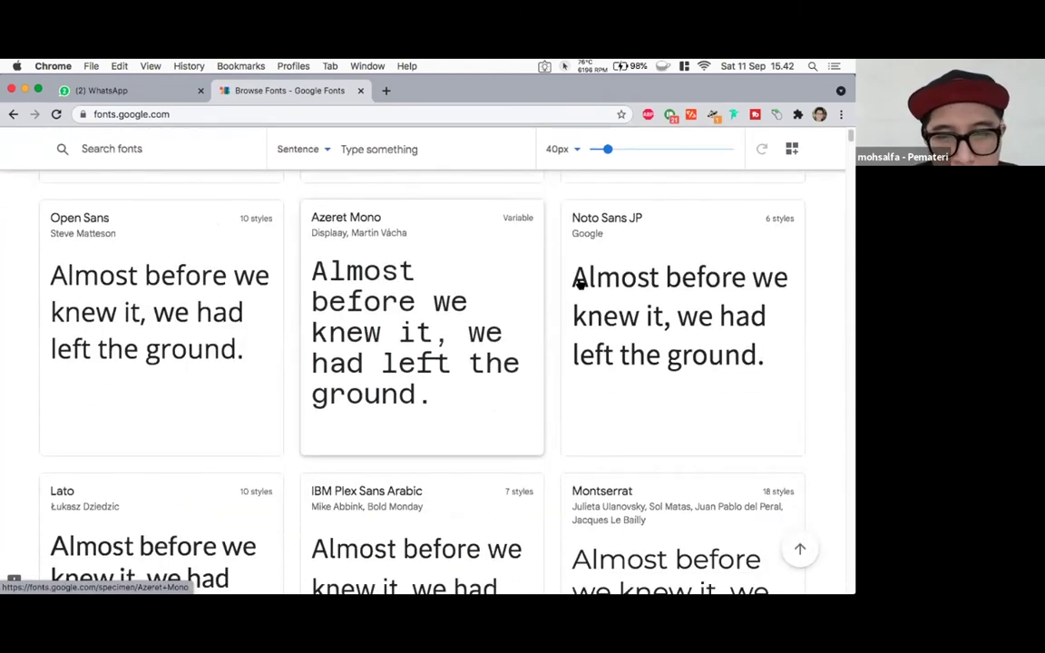
{"action": "scroll", "coordinate": [585, 282], "scroll_direction": "up", "scroll_amount": 3}
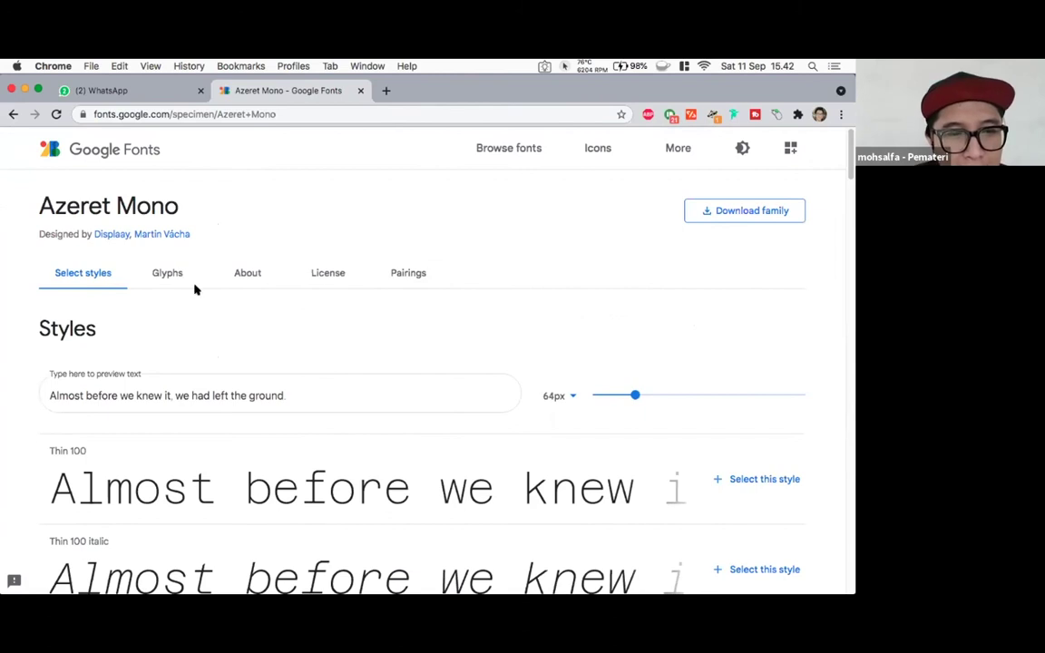
{"action": "scroll", "coordinate": [146, 272], "scroll_direction": "down", "scroll_amount": 1}
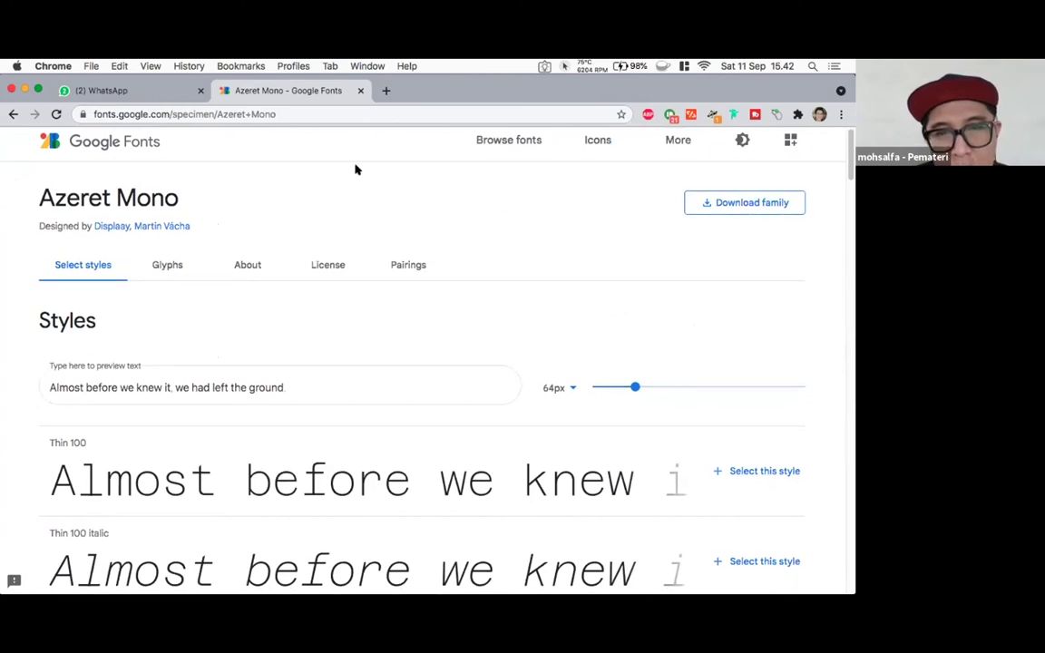
{"action": "scroll", "coordinate": [313, 264], "scroll_direction": "down", "scroll_amount": 1}
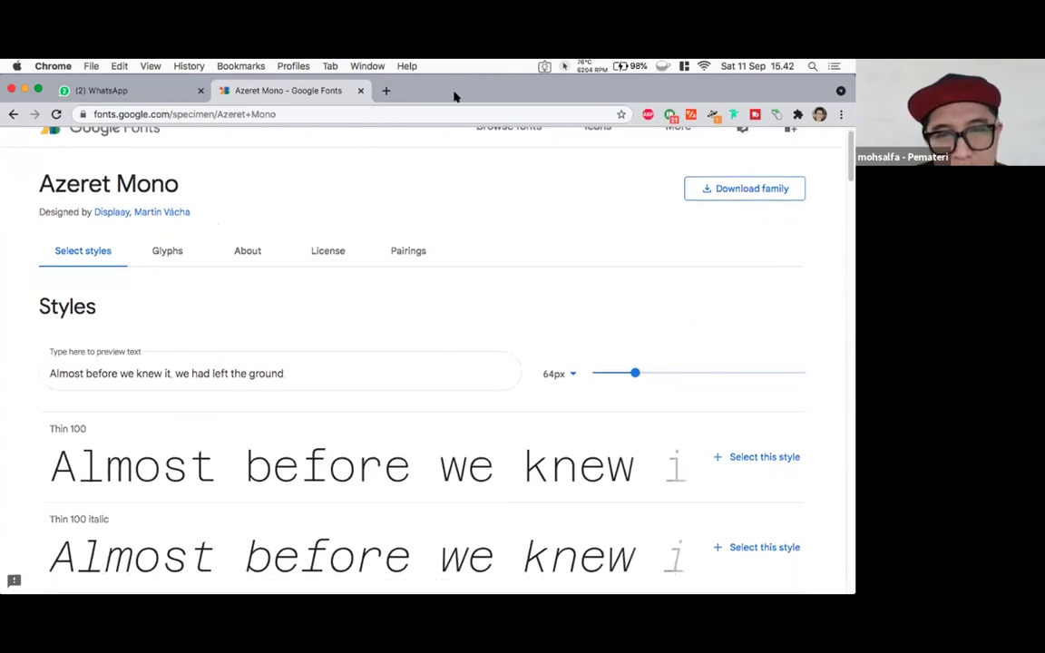
- Open android.com in a new browser tab and view its Android 11 introduction
{"action": "left_click", "coordinate": [386, 91]}
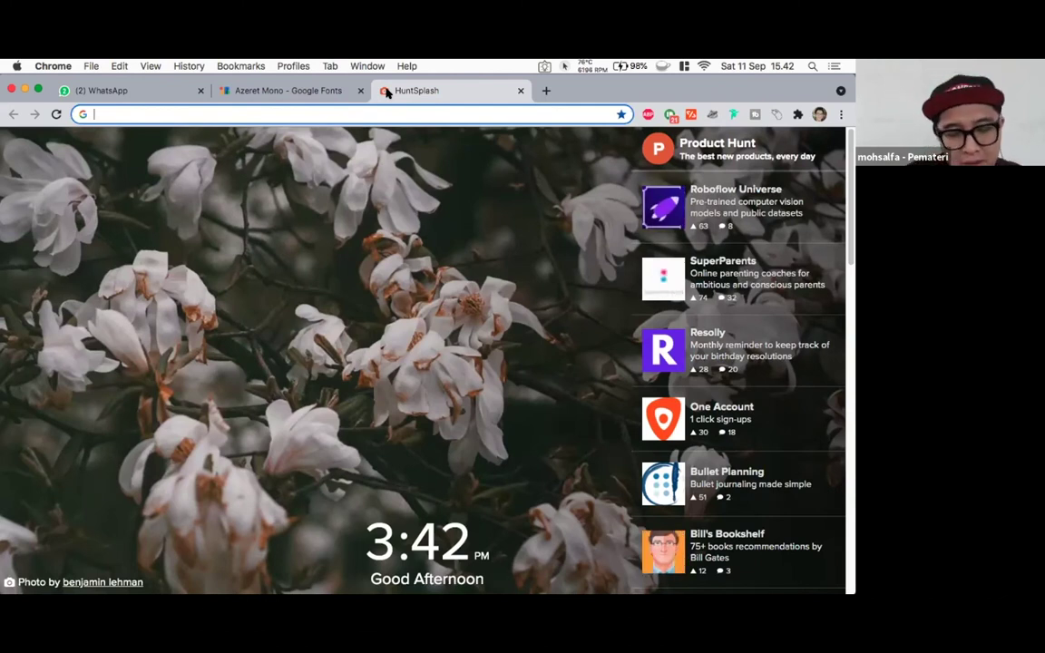
{"action": "type", "text": "android"}
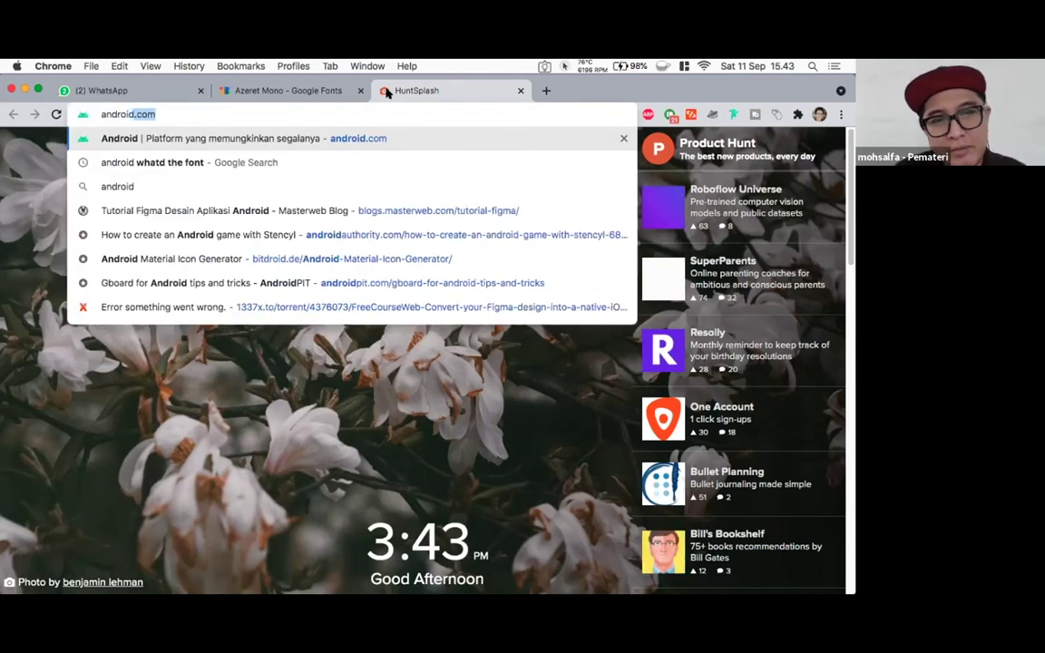
{"action": "key", "text": "Return"}
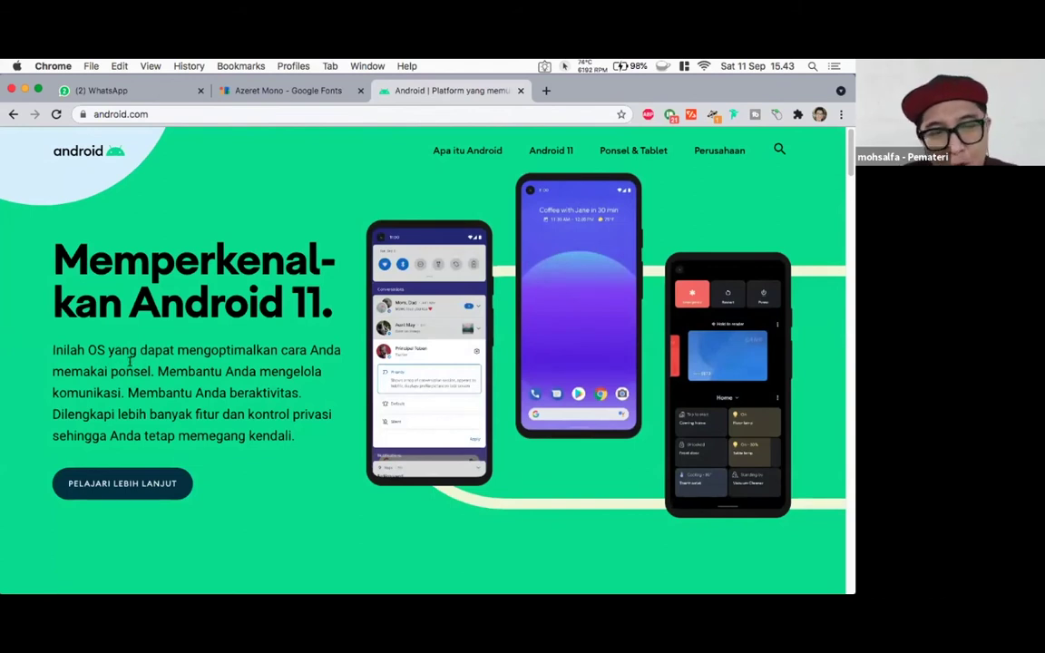
{"action": "scroll", "coordinate": [232, 277], "scroll_direction": "down", "scroll_amount": 2}
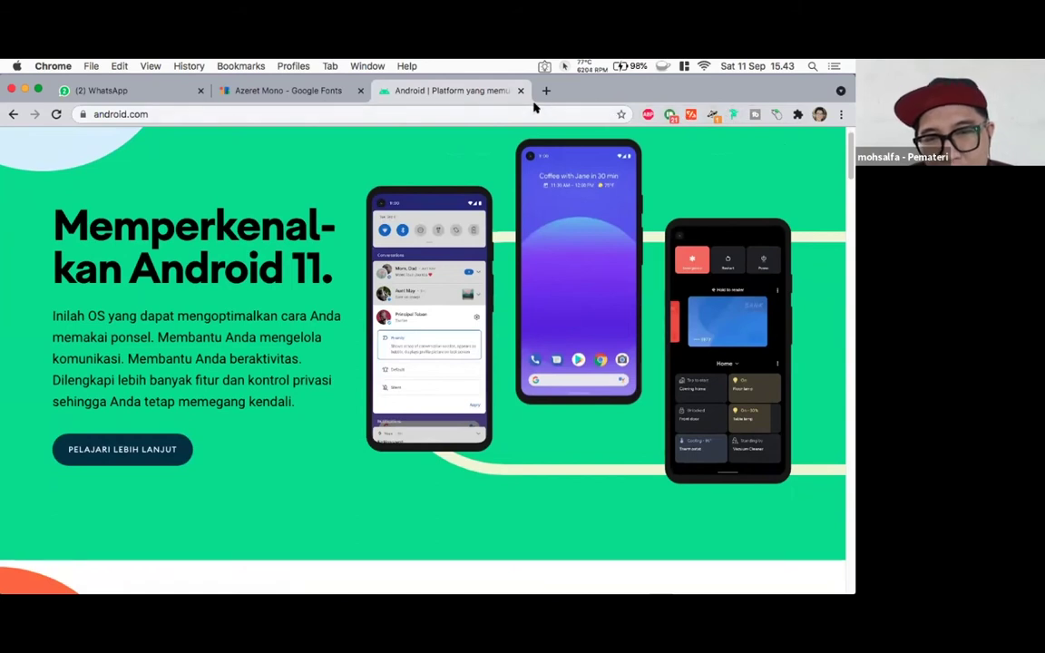
- Inspect the fonts used in the android.com headings and body text with the font identifier extension
{"action": "left_click", "coordinate": [735, 114]}
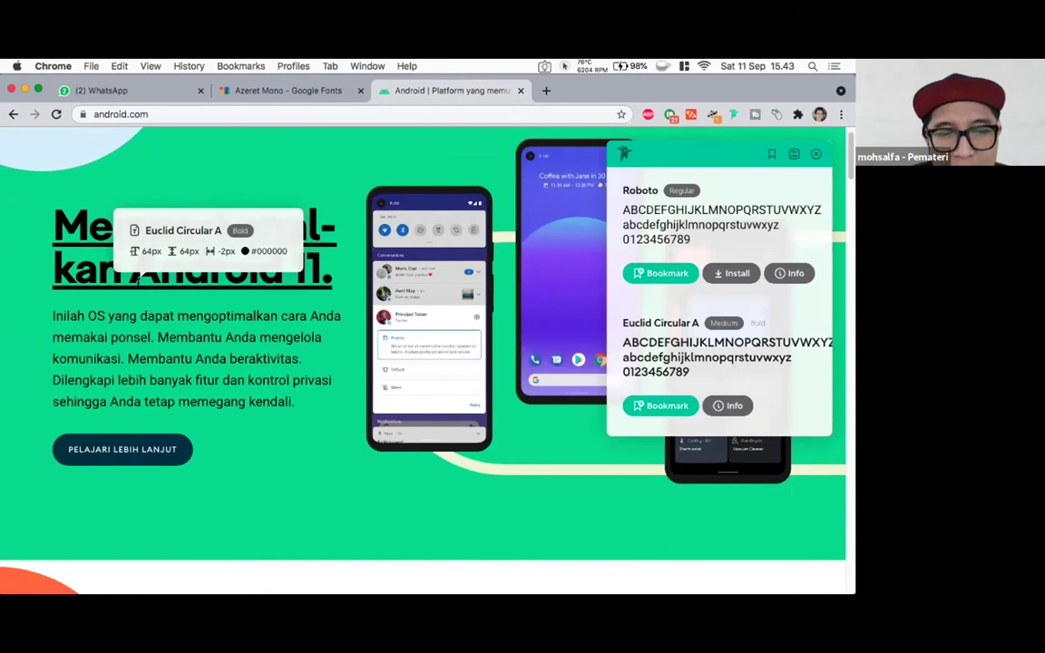
{"action": "scroll", "coordinate": [142, 290], "scroll_direction": "down", "scroll_amount": 4}
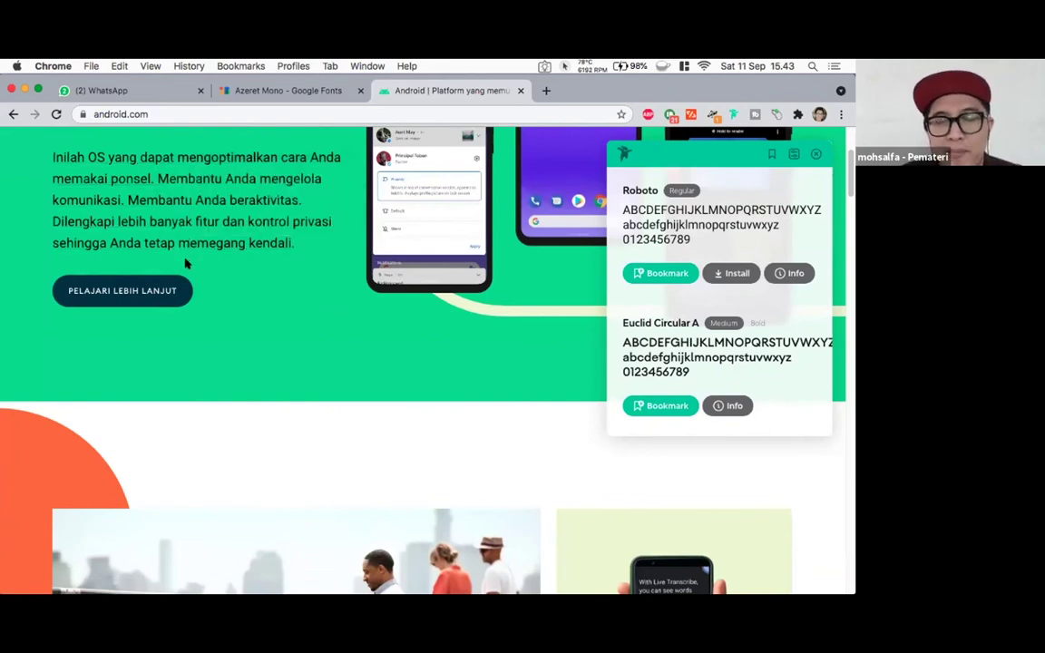
{"action": "scroll", "coordinate": [185, 263], "scroll_direction": "up", "scroll_amount": 2}
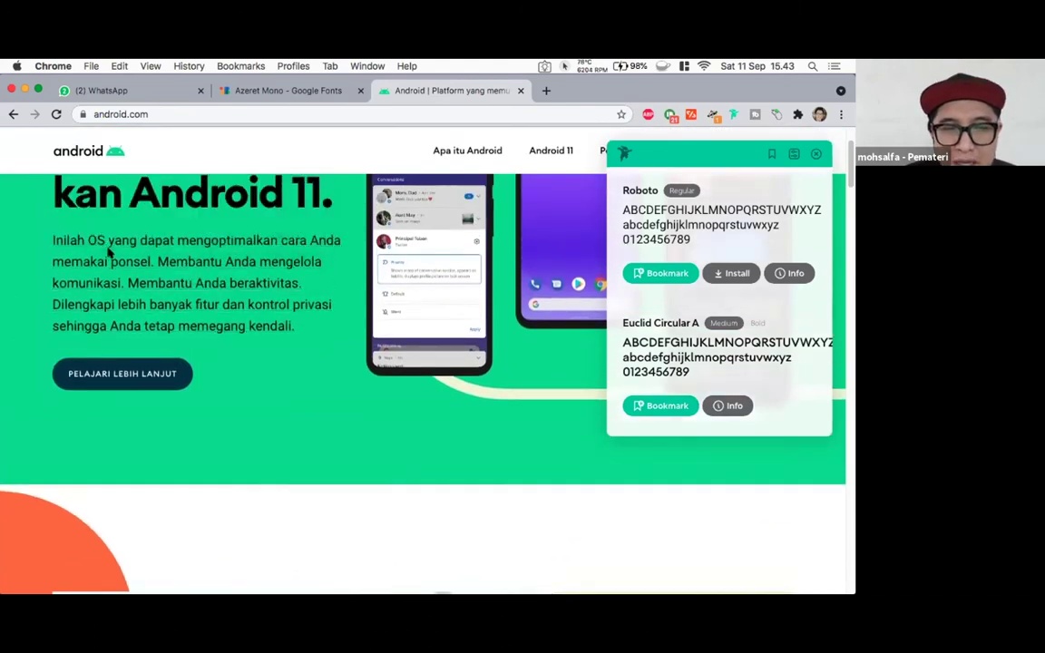
{"action": "scroll", "coordinate": [106, 254], "scroll_direction": "up", "scroll_amount": 2}
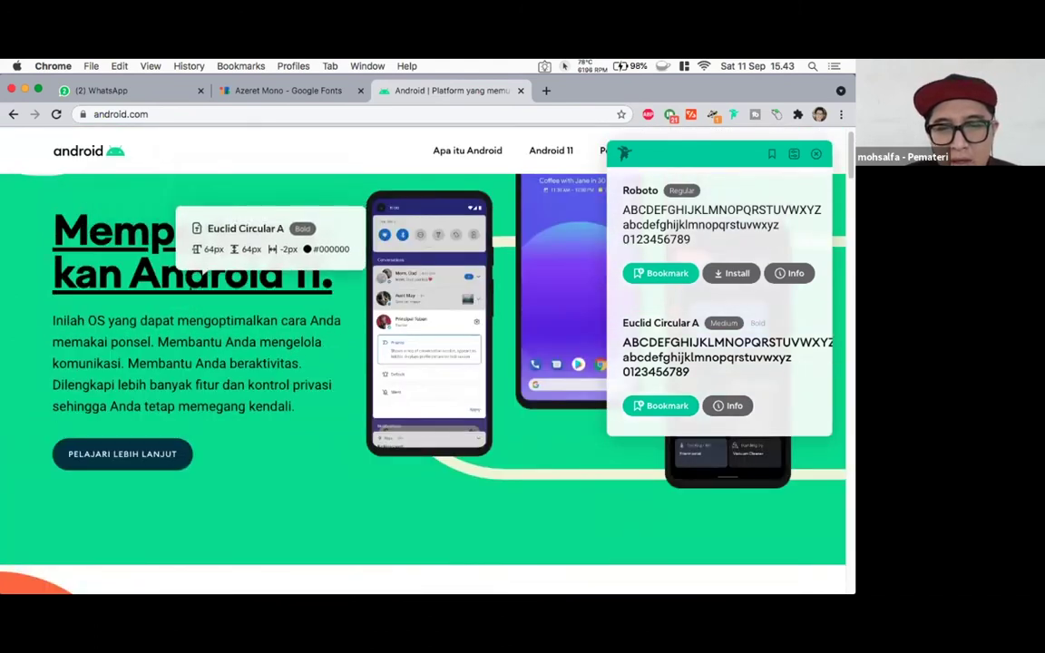
{"action": "scroll", "coordinate": [199, 324], "scroll_direction": "down", "scroll_amount": 15}
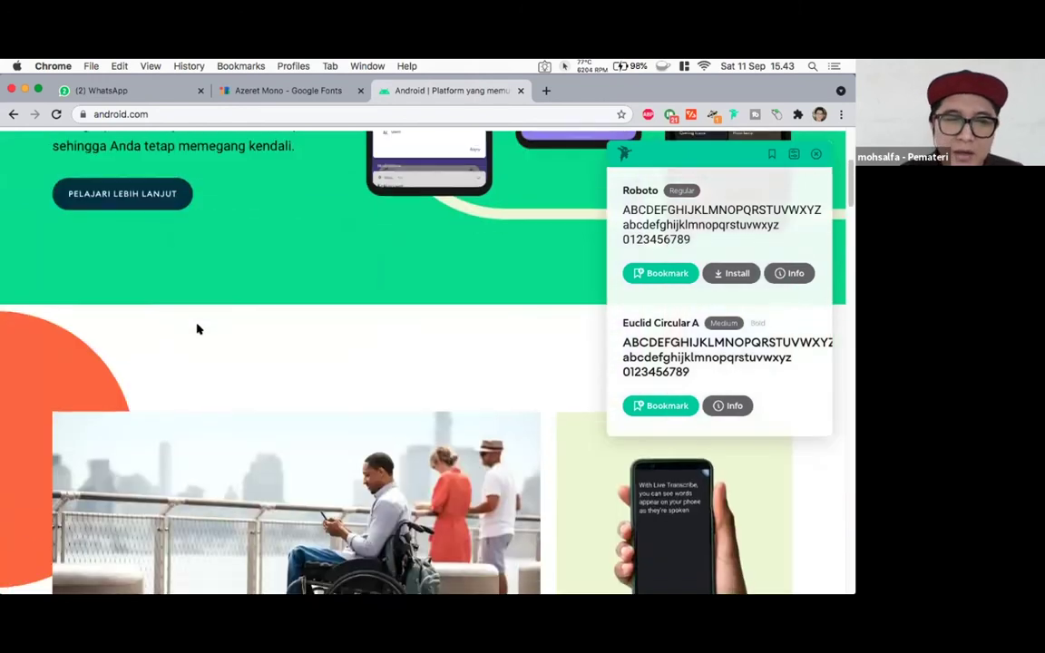
{"action": "scroll", "coordinate": [199, 324], "scroll_direction": "down", "scroll_amount": 5}
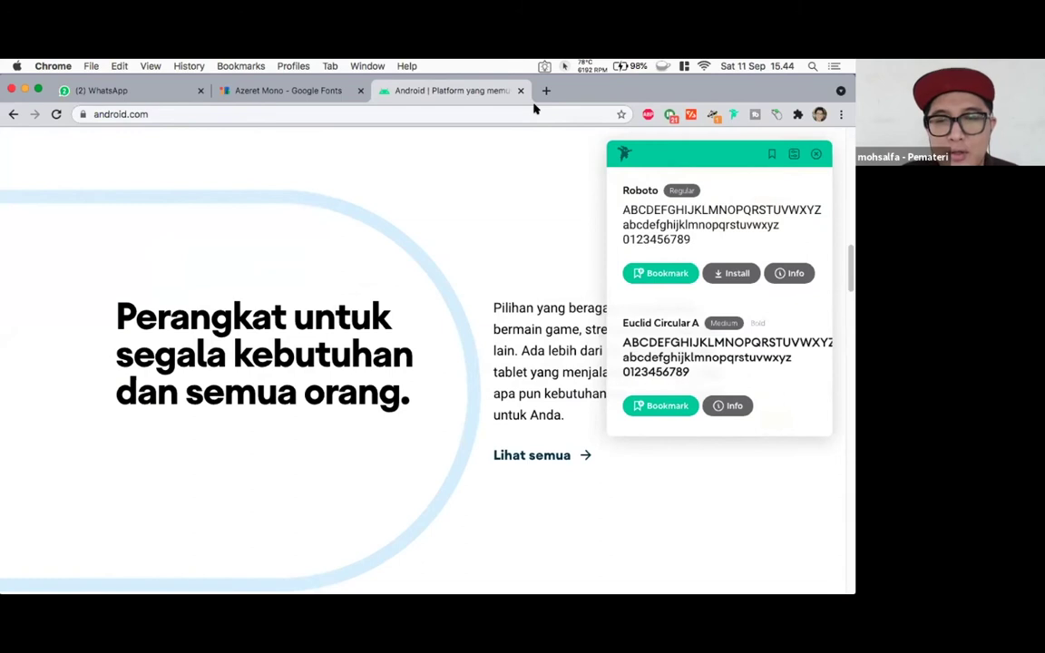
- Open lexend.com in a new browser tab
{"action": "mouse_move", "coordinate": [508, 590]}
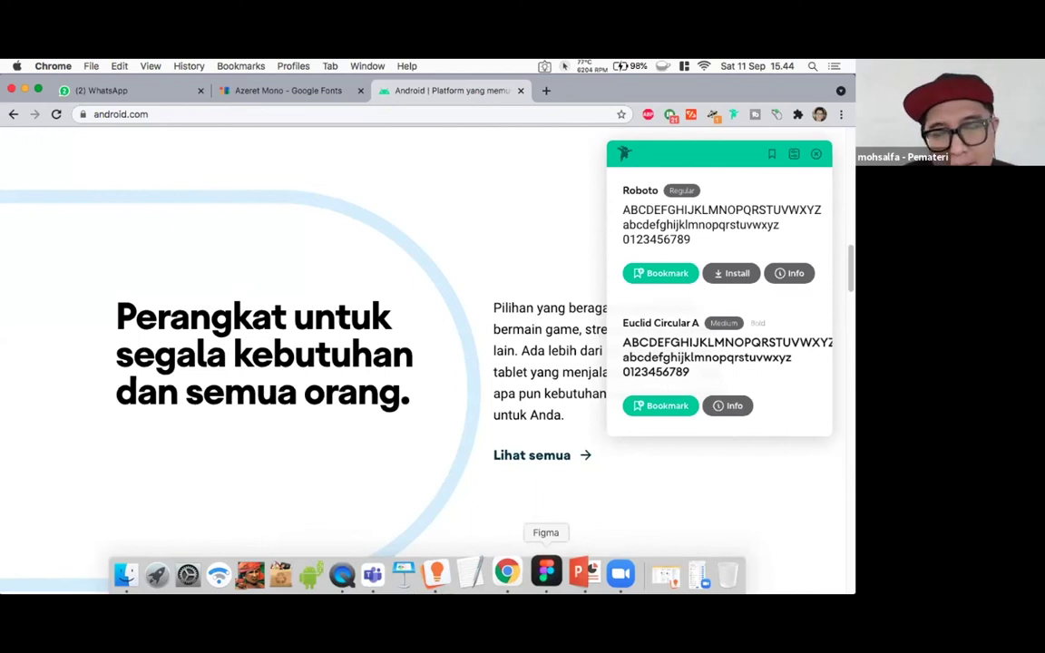
{"action": "left_click", "coordinate": [546, 91]}
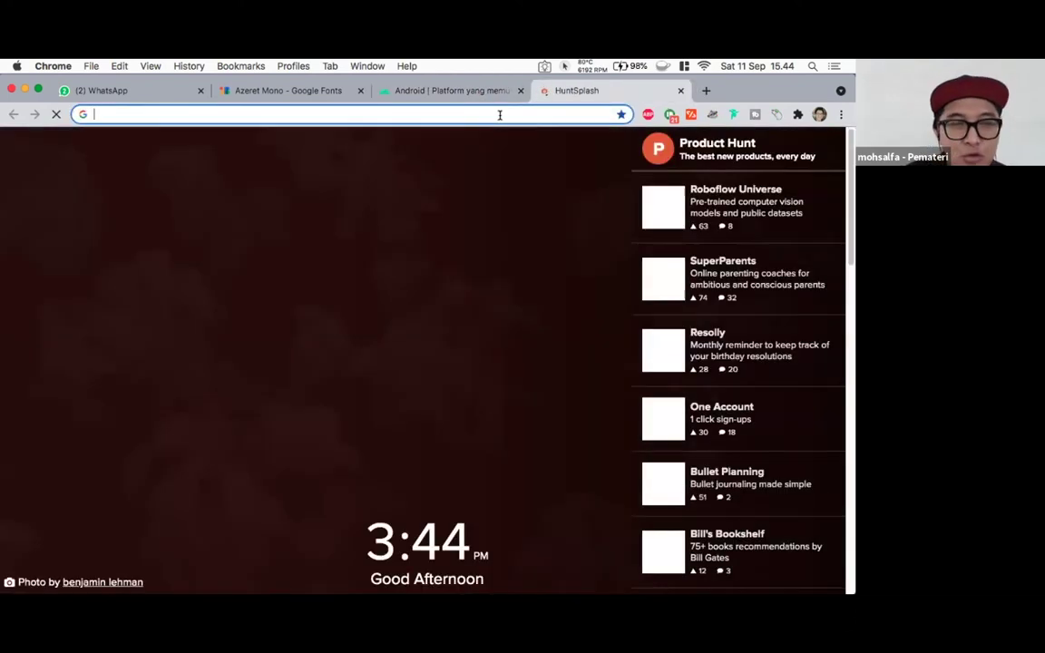
{"action": "type", "text": "lexend.com"}
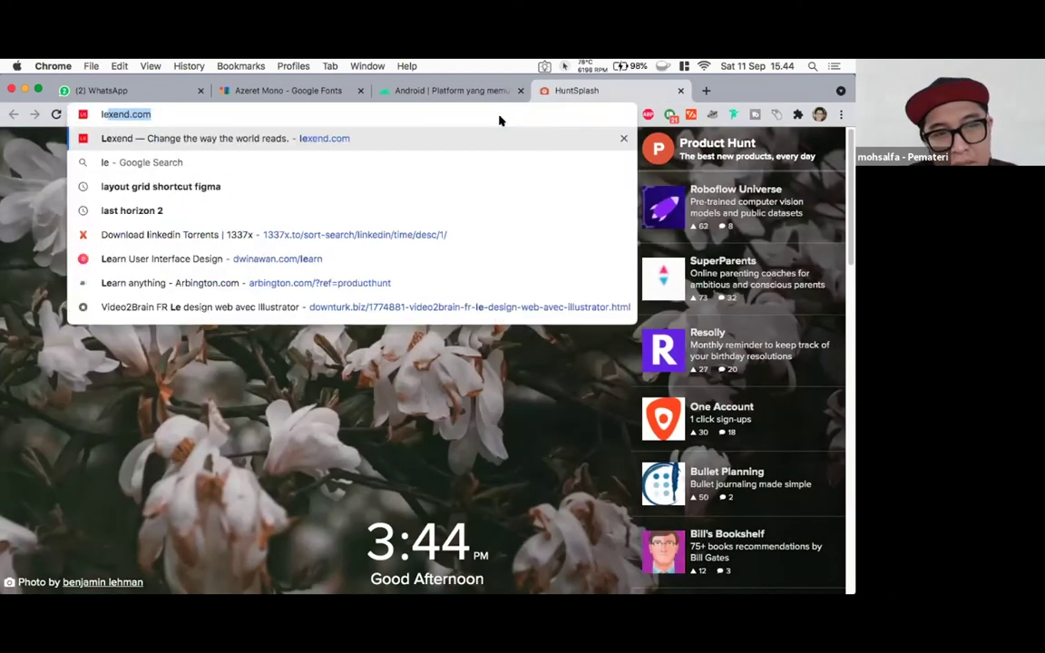
{"action": "key", "text": "Return"}
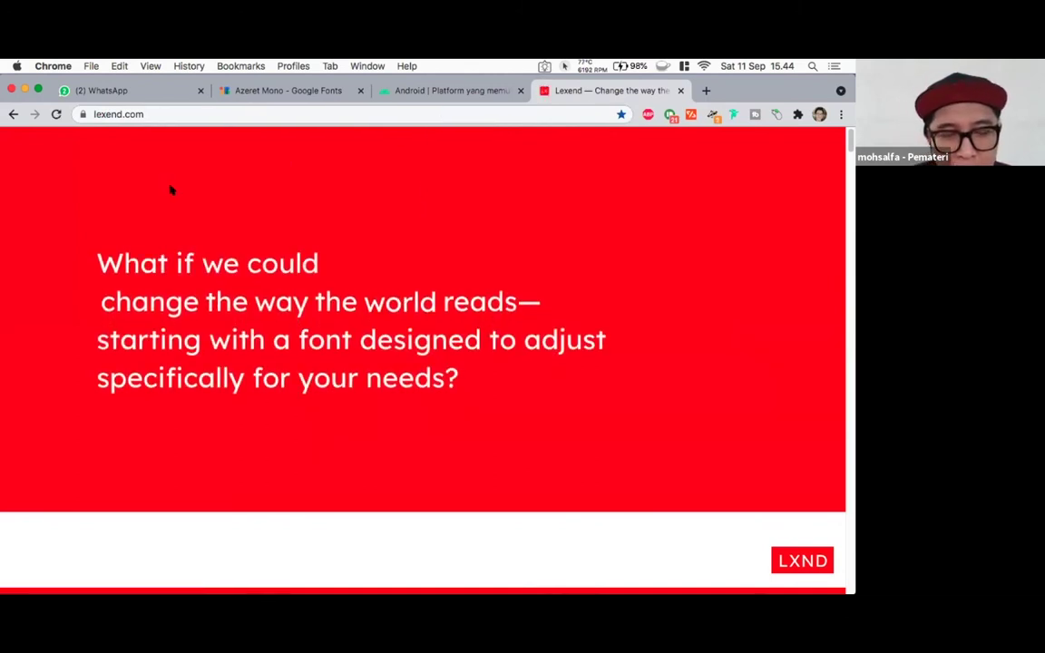
- Look through the Lexend site, covering its introduction, reader testimonials, reading fluency section and the background of the font
{"action": "scroll", "coordinate": [172, 189], "scroll_direction": "down", "scroll_amount": 6}
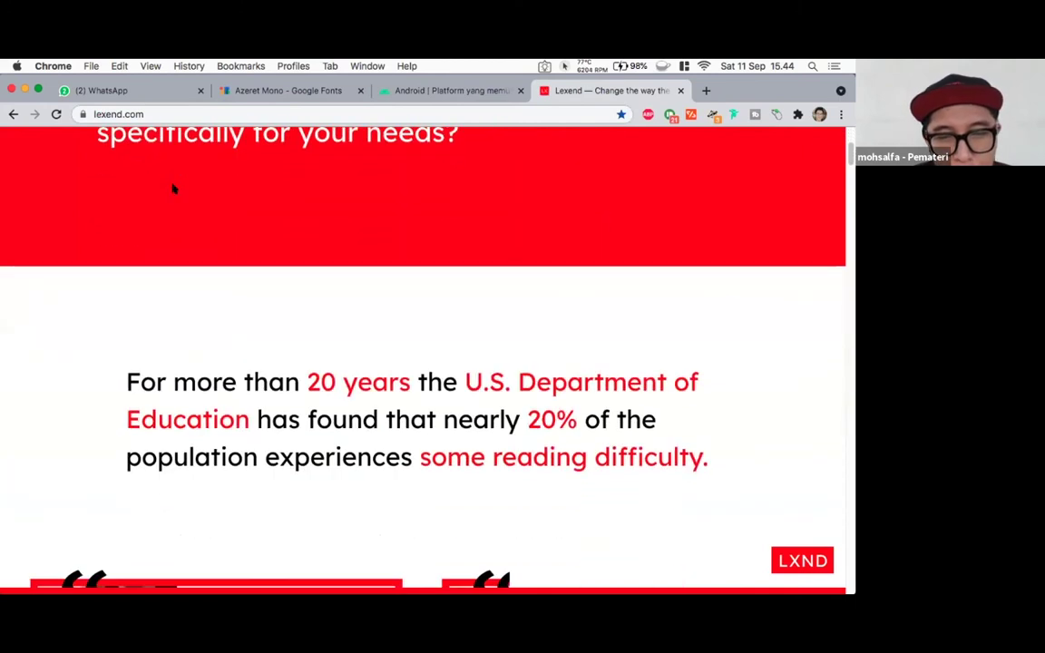
{"action": "scroll", "coordinate": [172, 190], "scroll_direction": "down", "scroll_amount": 3}
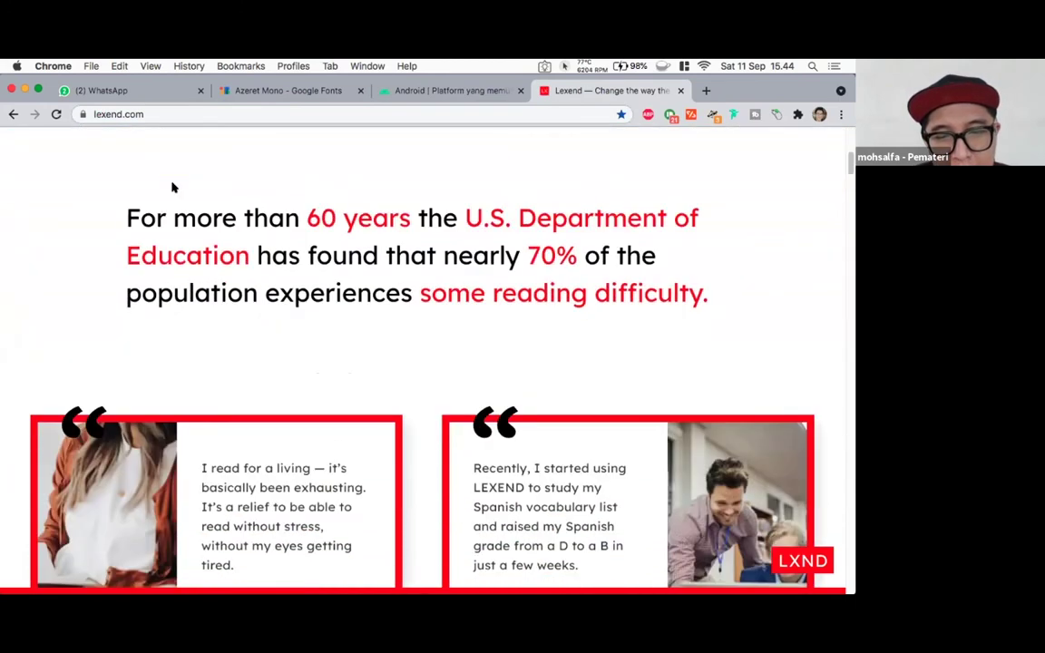
{"action": "scroll", "coordinate": [173, 186], "scroll_direction": "down", "scroll_amount": 10}
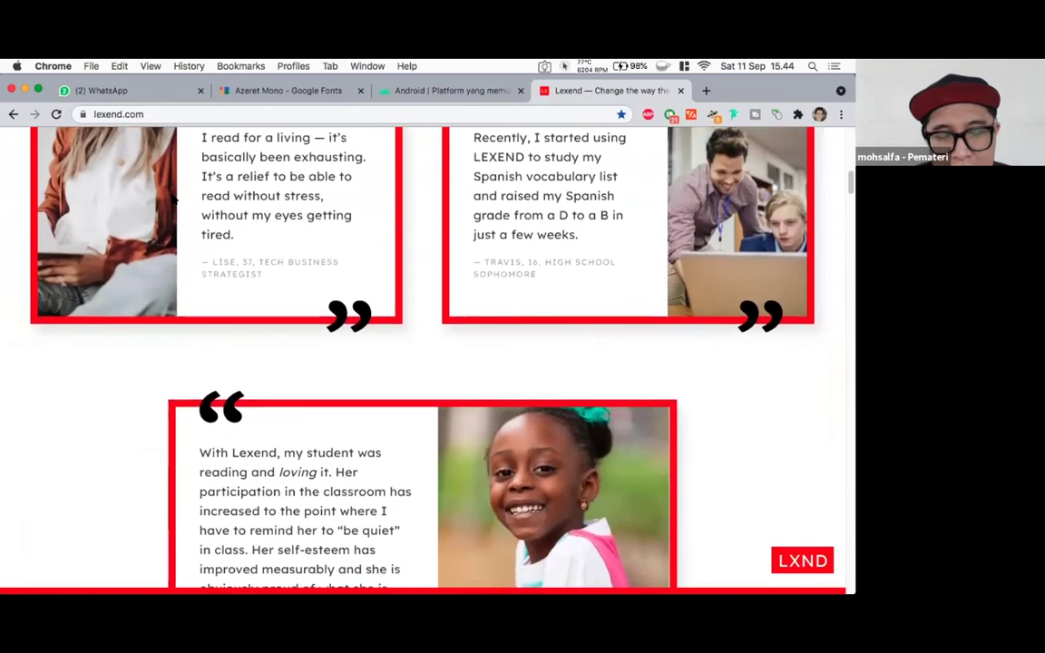
{"action": "scroll", "coordinate": [172, 197], "scroll_direction": "down", "scroll_amount": 5}
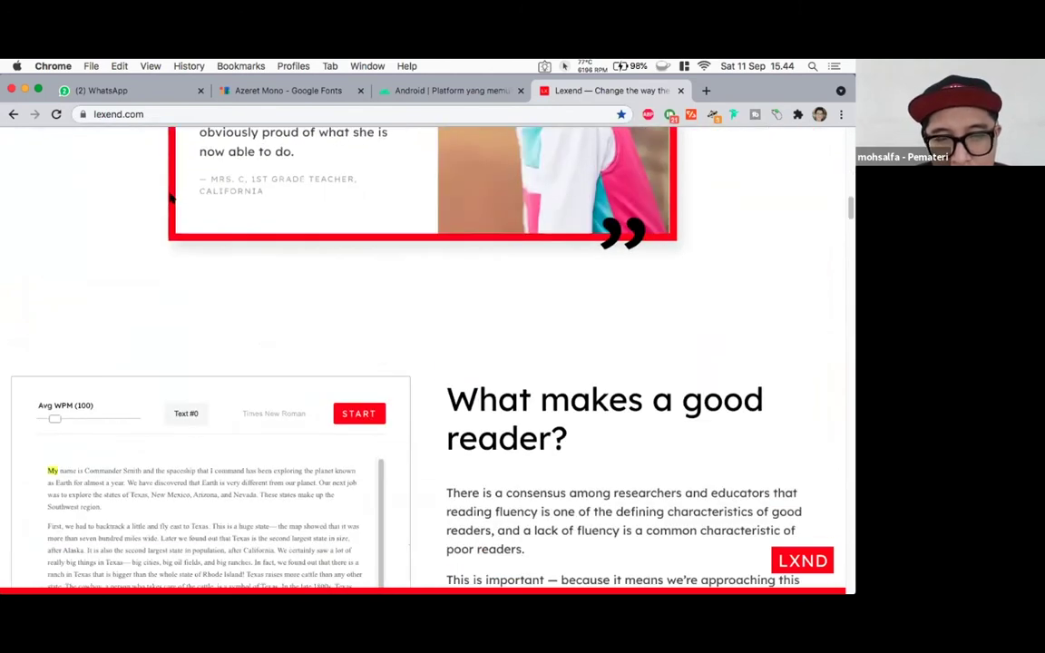
{"action": "scroll", "coordinate": [170, 198], "scroll_direction": "down", "scroll_amount": 2}
{"action": "scroll", "coordinate": [192, 209], "scroll_direction": "down", "scroll_amount": 4}
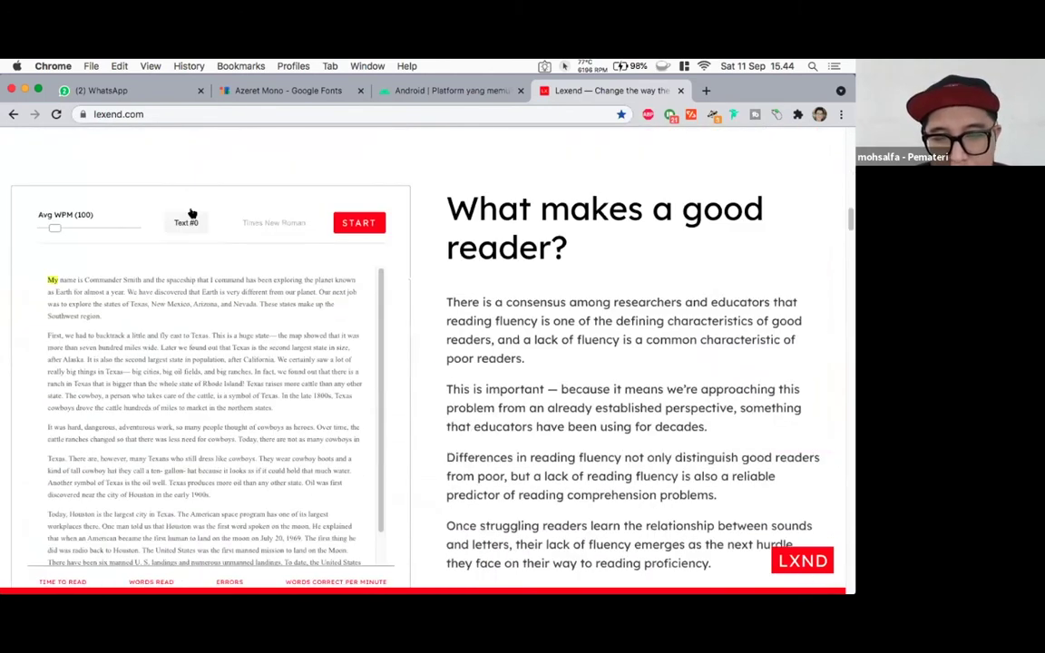
{"action": "scroll", "coordinate": [192, 210], "scroll_direction": "down", "scroll_amount": 20}
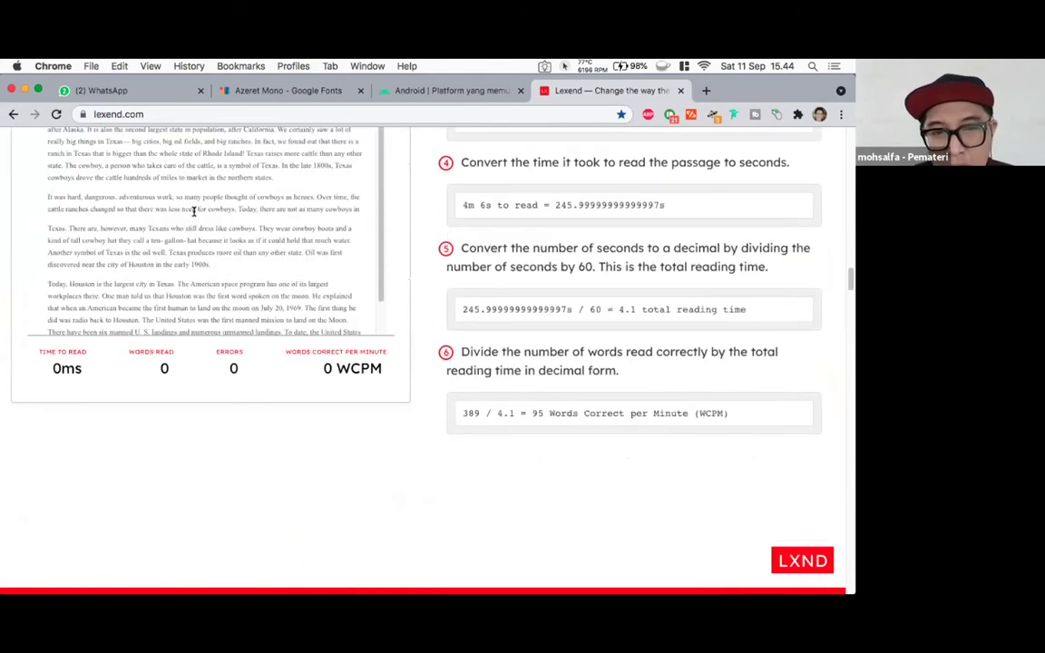
{"action": "scroll", "coordinate": [251, 283], "scroll_direction": "down", "scroll_amount": 8}
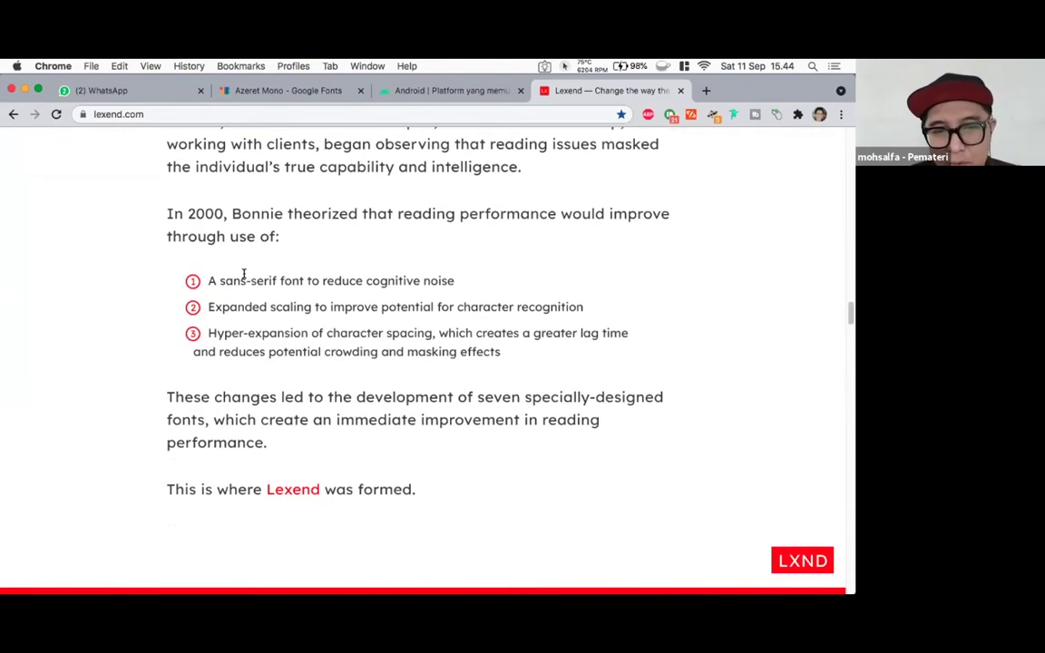
{"action": "mouse_move", "coordinate": [451, 572]}
{"action": "scroll", "coordinate": [382, 357], "scroll_direction": "up", "scroll_amount": 20}
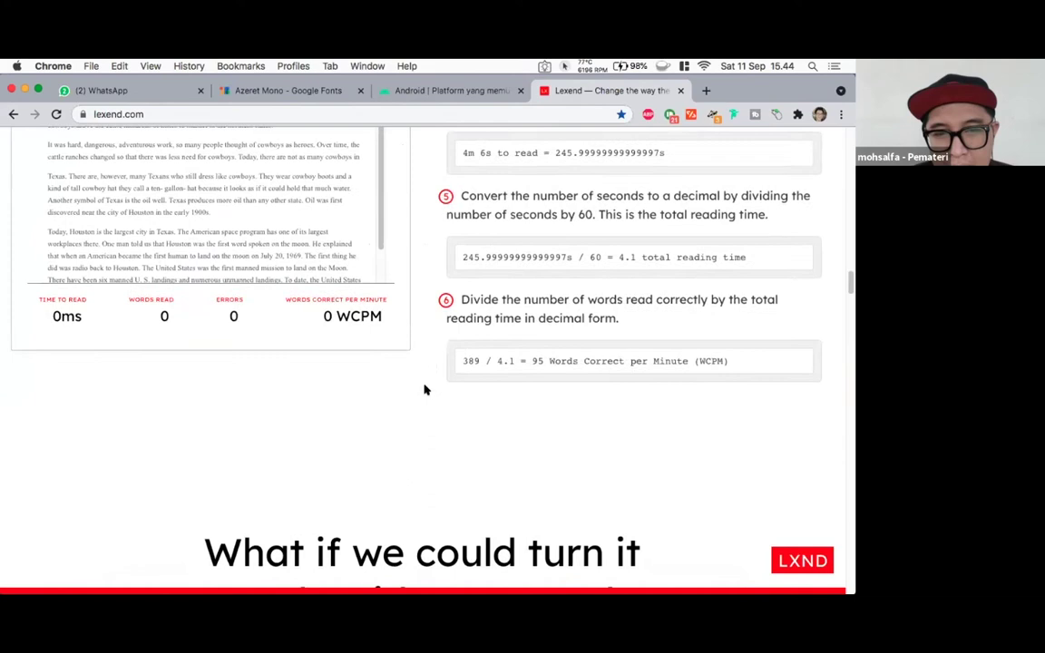
{"action": "scroll", "coordinate": [382, 358], "scroll_direction": "down", "scroll_amount": 10}
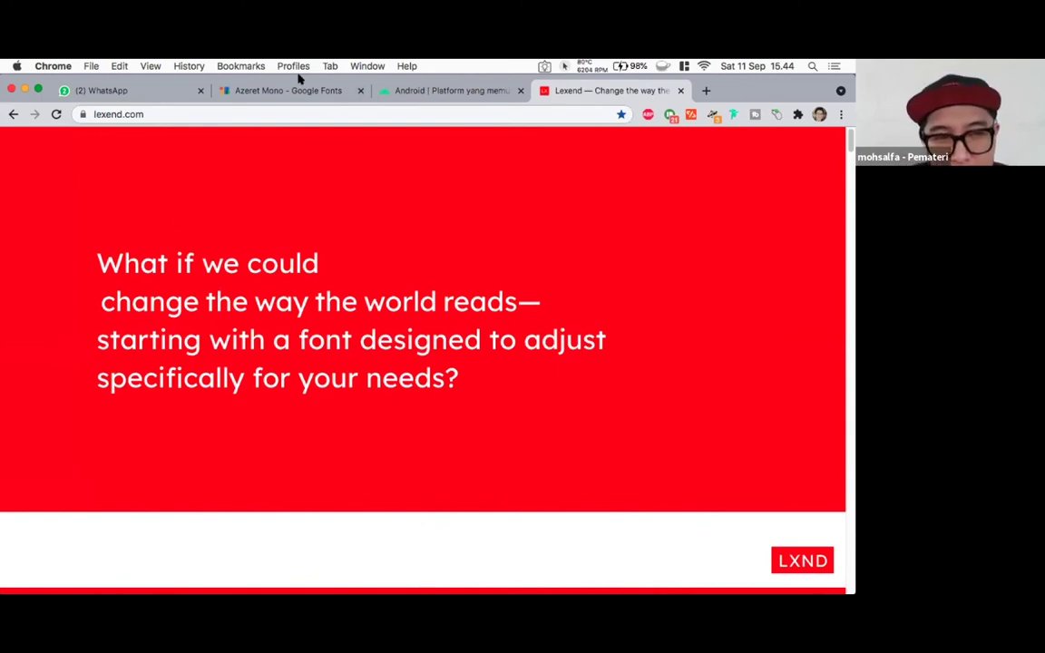
{"action": "left_click_drag", "start_coordinate": [98, 263], "coordinate": [134, 133]}
{"action": "scroll", "coordinate": [196, 320], "scroll_direction": "down", "scroll_amount": 15}
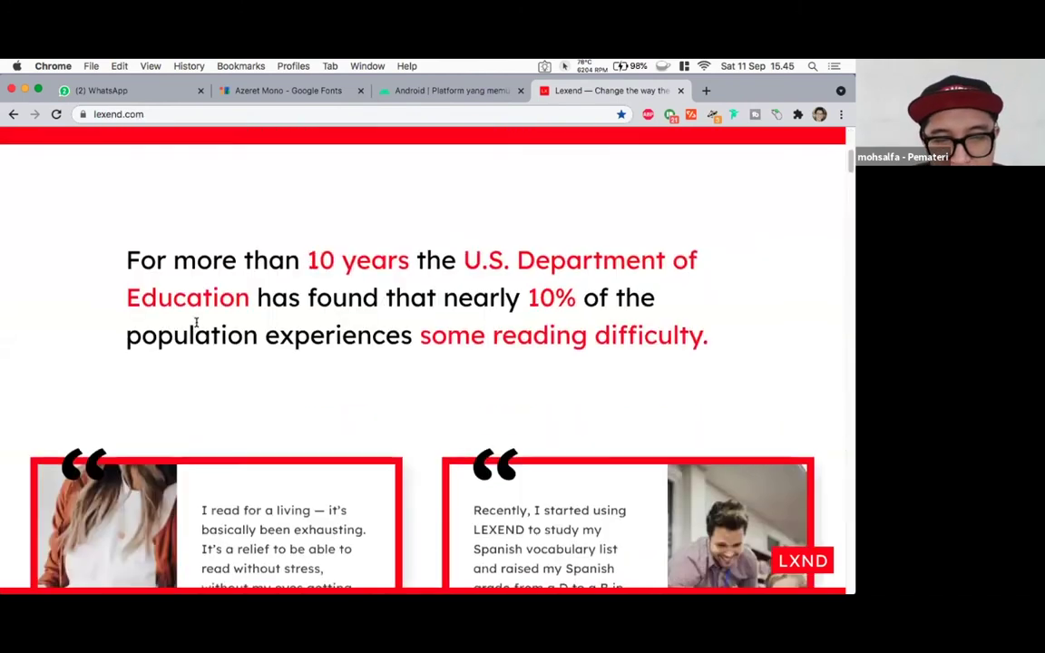
{"action": "scroll", "coordinate": [208, 334], "scroll_direction": "down", "scroll_amount": 10}
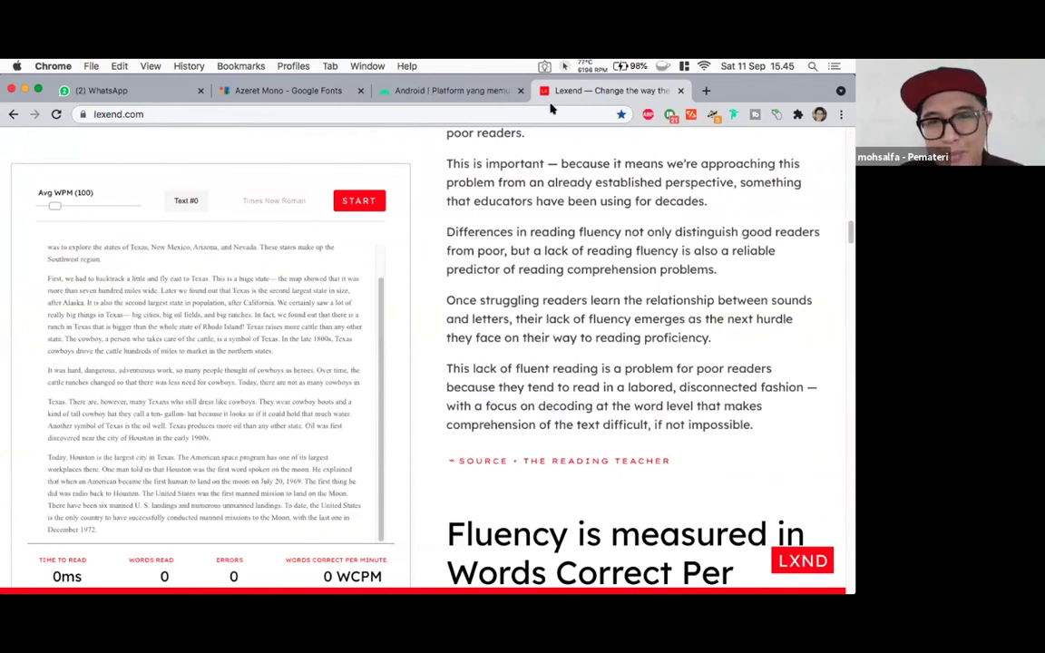
- Switch to Figma, return to the home Community view and clear the Community search
{"action": "mouse_move", "coordinate": [374, 574]}
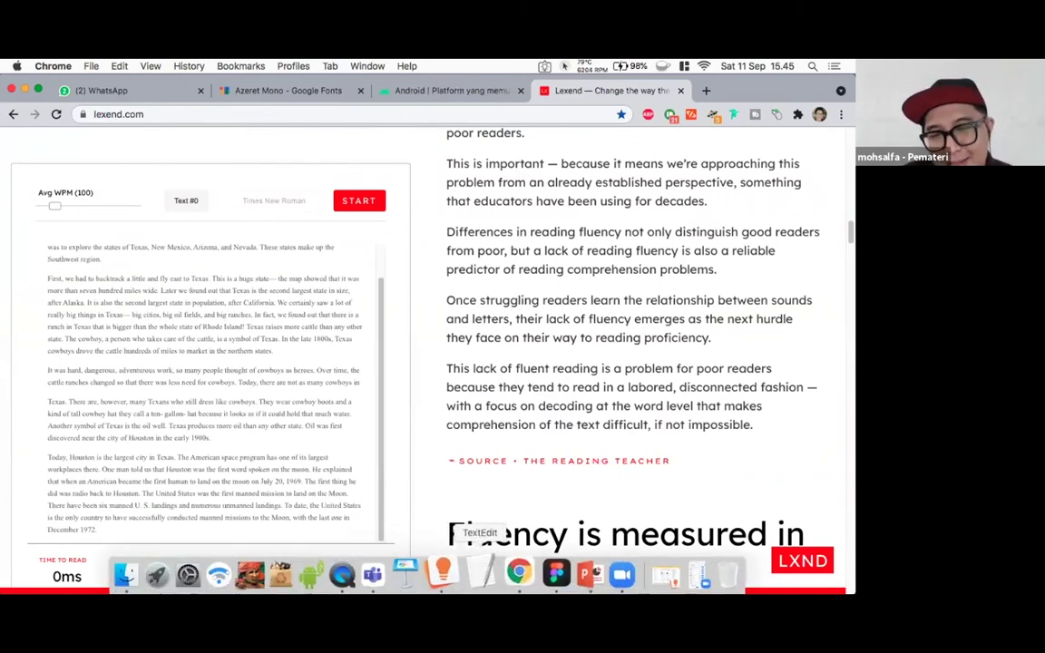
{"action": "left_click", "coordinate": [538, 573]}
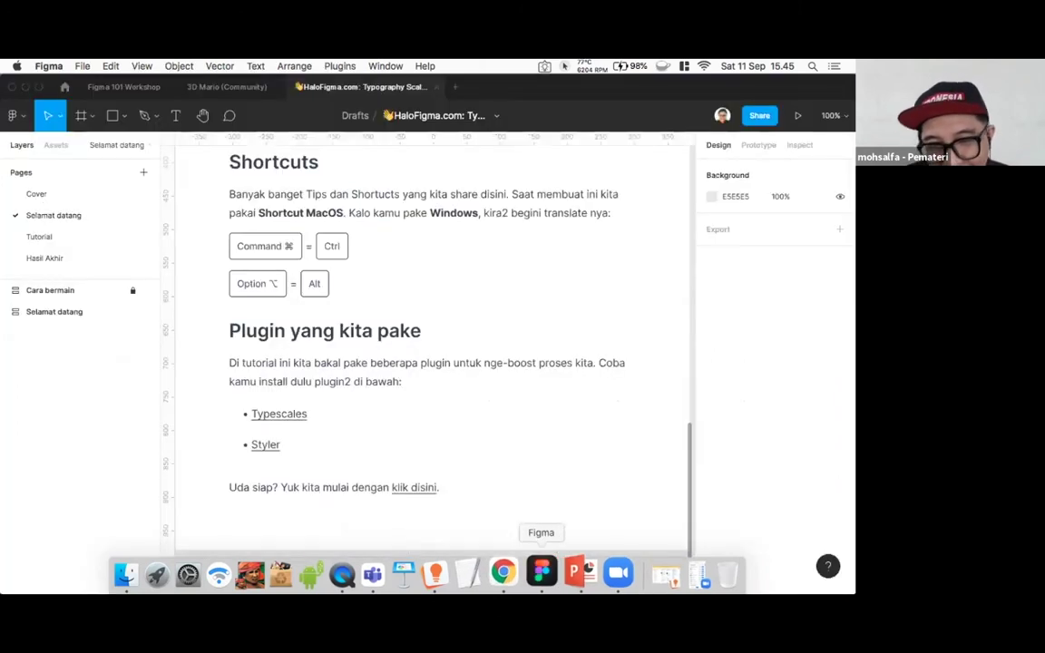
{"action": "scroll", "coordinate": [355, 361], "scroll_direction": "up", "scroll_amount": 10}
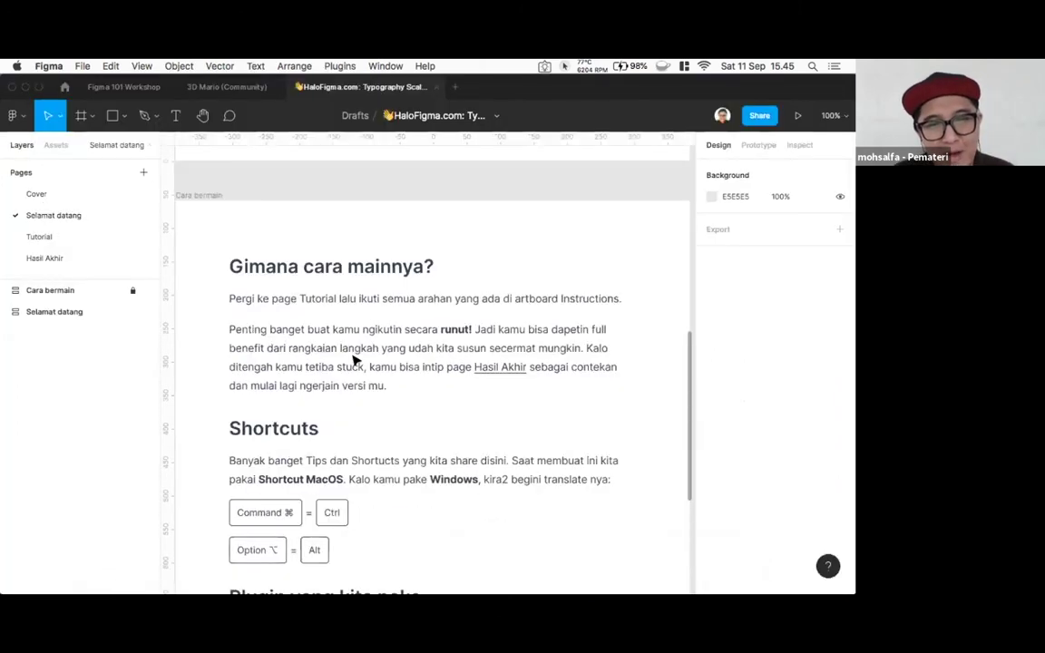
{"action": "left_click", "coordinate": [22, 116]}
{"action": "left_click", "coordinate": [64, 87]}
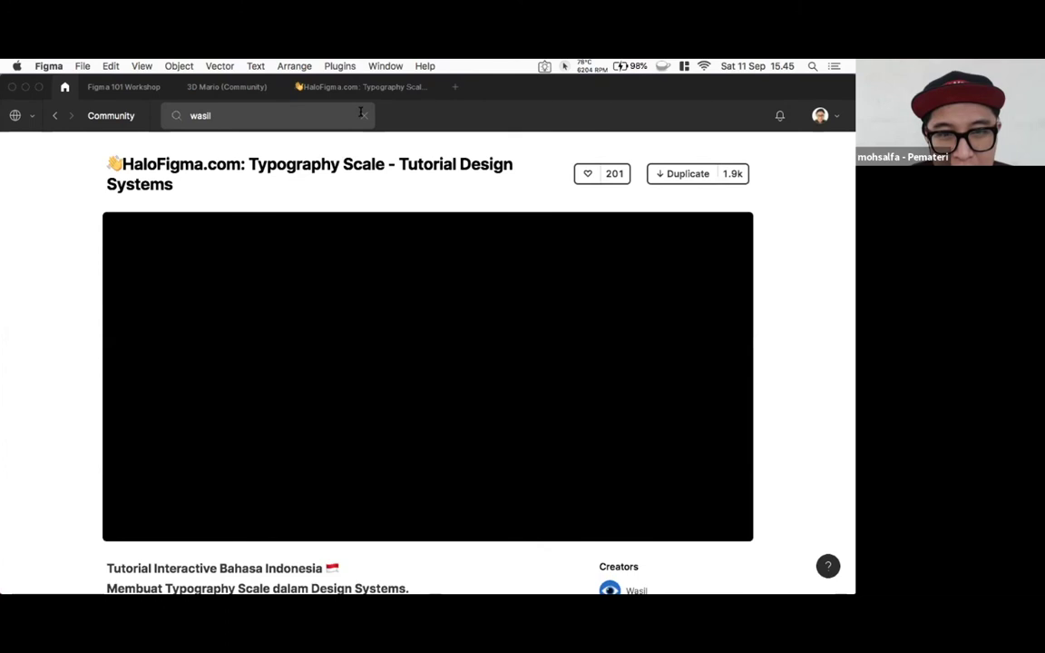
{"action": "left_click", "coordinate": [361, 112]}
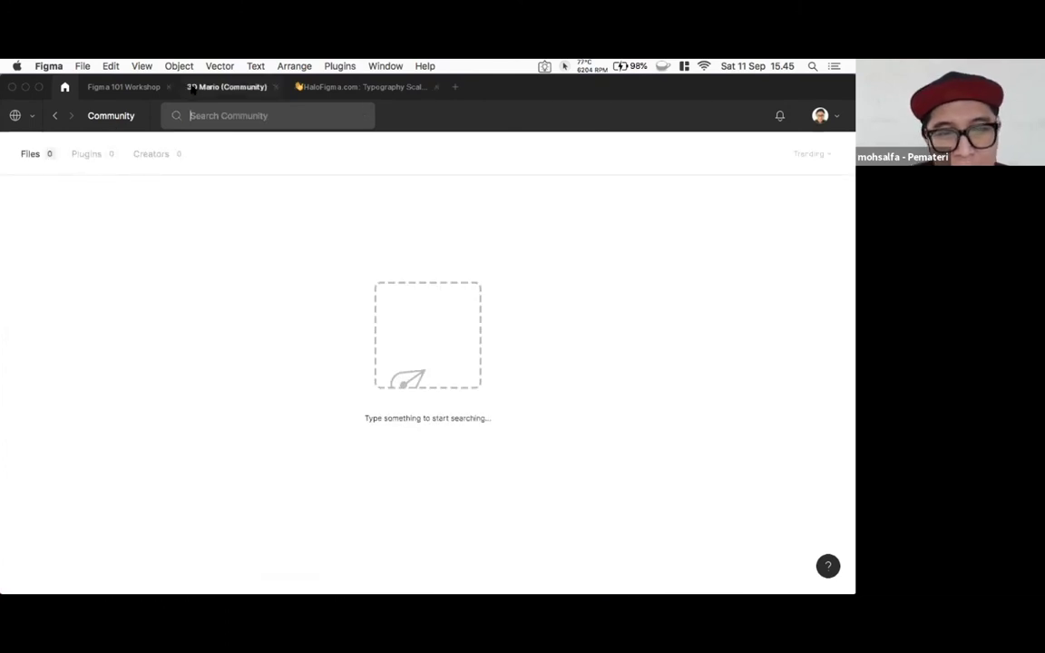
- Close the 3D Mario (Community) file and open the Tutorial page of the HaloFigma typography scale file
{"action": "left_click", "coordinate": [206, 88]}
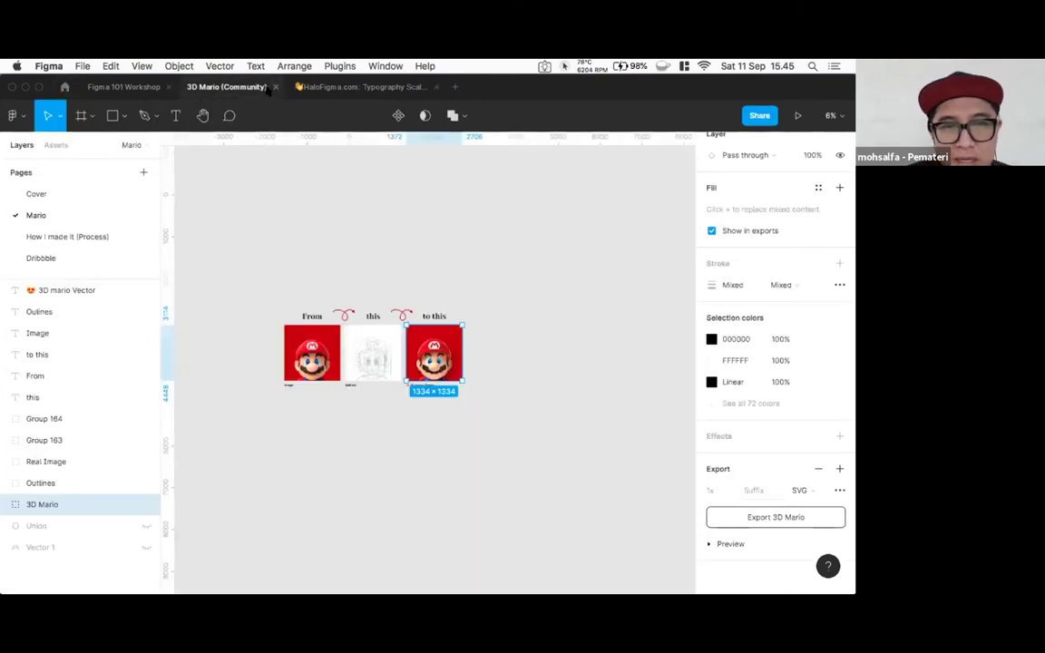
{"action": "left_click", "coordinate": [275, 87]}
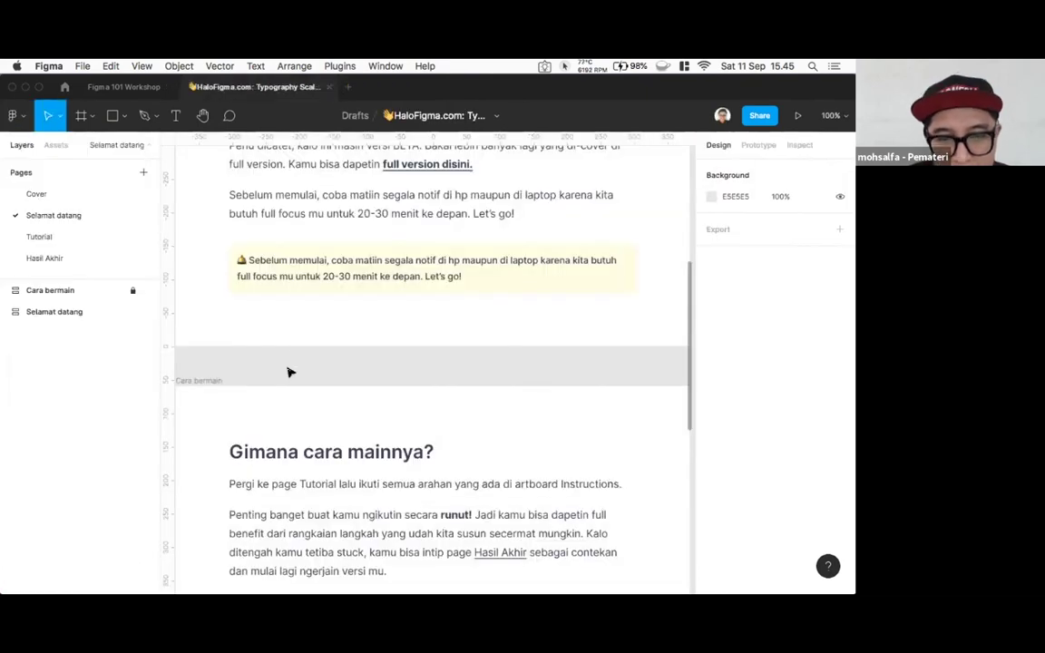
{"action": "scroll", "coordinate": [289, 370], "scroll_direction": "down", "scroll_amount": 5}
{"action": "scroll", "coordinate": [289, 374], "scroll_direction": "down", "scroll_amount": 10}
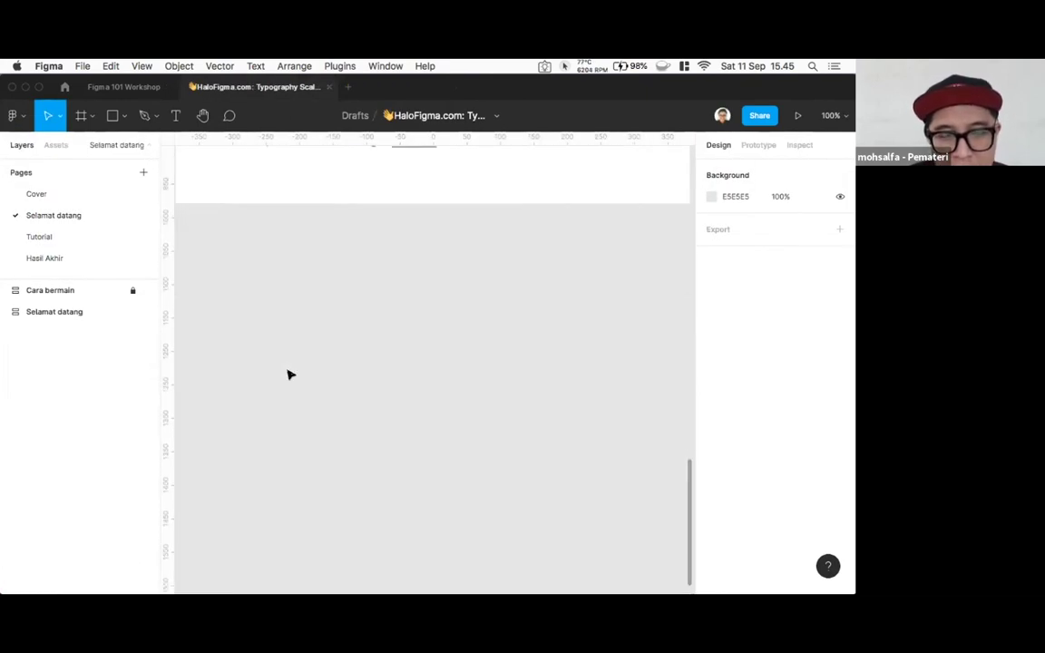
{"action": "scroll", "coordinate": [290, 373], "scroll_direction": "down", "scroll_amount": 2}
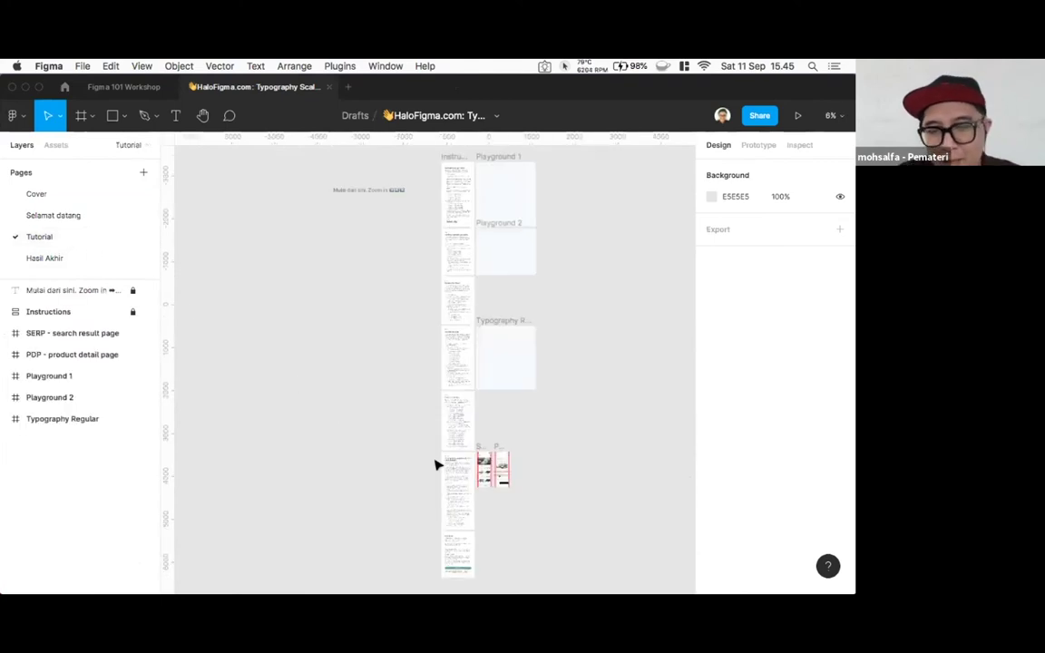
- Examine the Tutorial instructions down to the quiz on applying the typography scale to an interface design, beside the SERP artboard
{"action": "scroll", "coordinate": [436, 465], "scroll_direction": "up", "scroll_amount": 5}
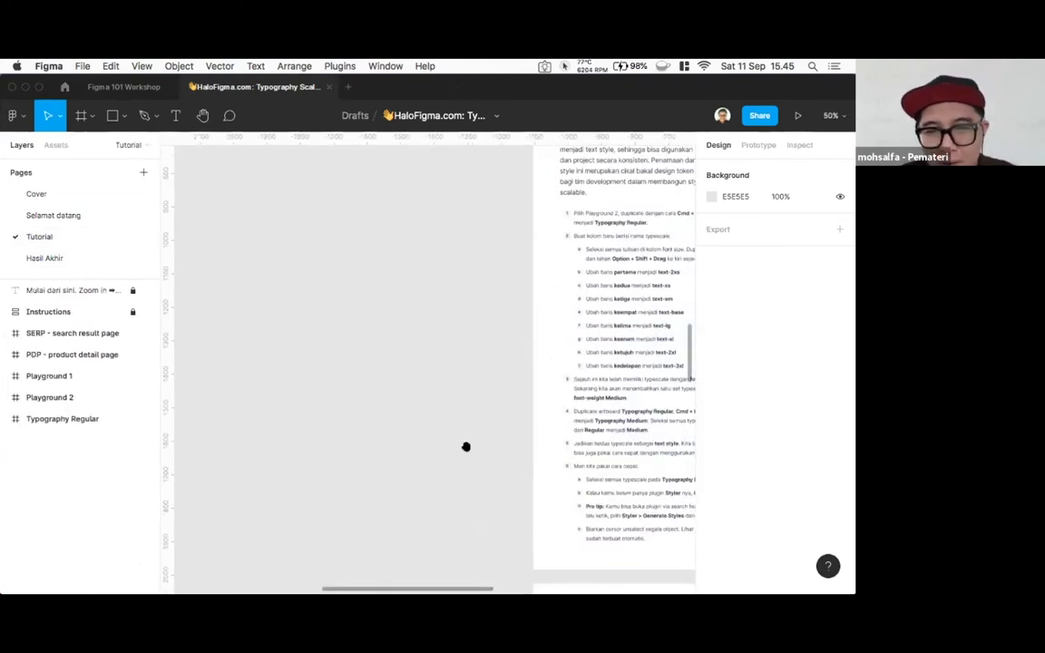
{"action": "scroll", "coordinate": [338, 427], "scroll_direction": "right", "scroll_amount": 5}
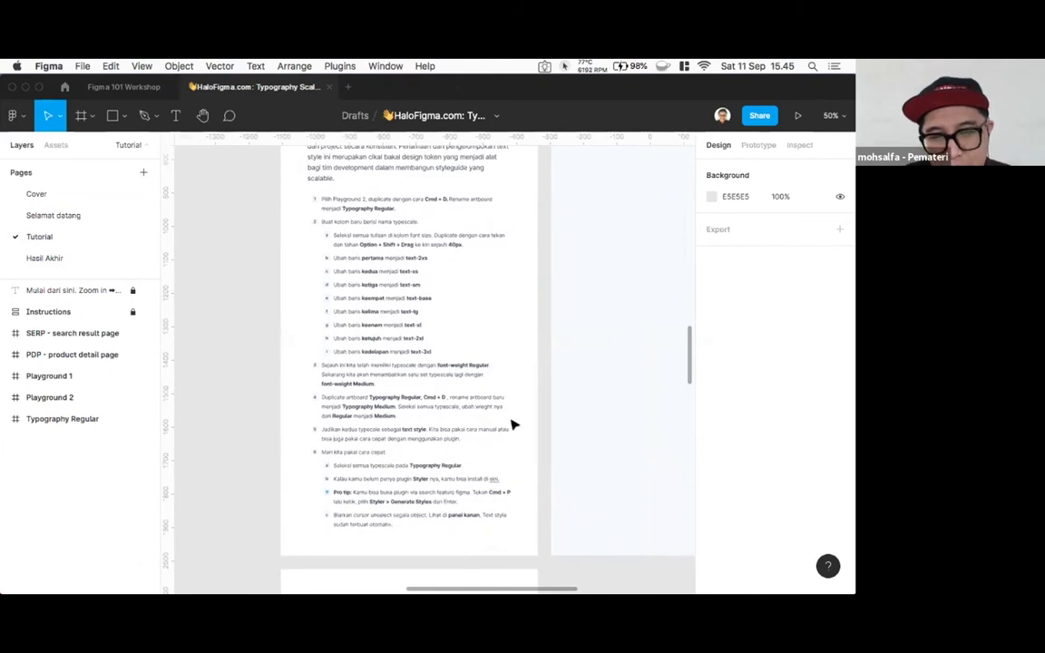
{"action": "scroll", "coordinate": [517, 423], "scroll_direction": "down", "scroll_amount": 6}
{"action": "scroll", "coordinate": [519, 422], "scroll_direction": "down", "scroll_amount": 10}
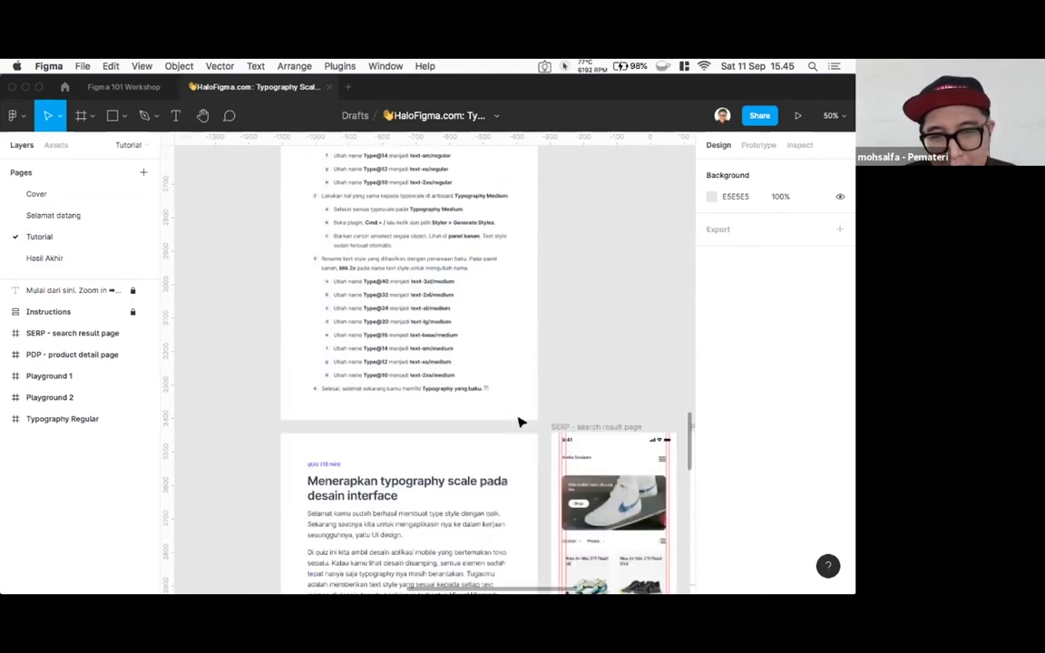
{"action": "scroll", "coordinate": [501, 412], "scroll_direction": "right", "scroll_amount": 3}
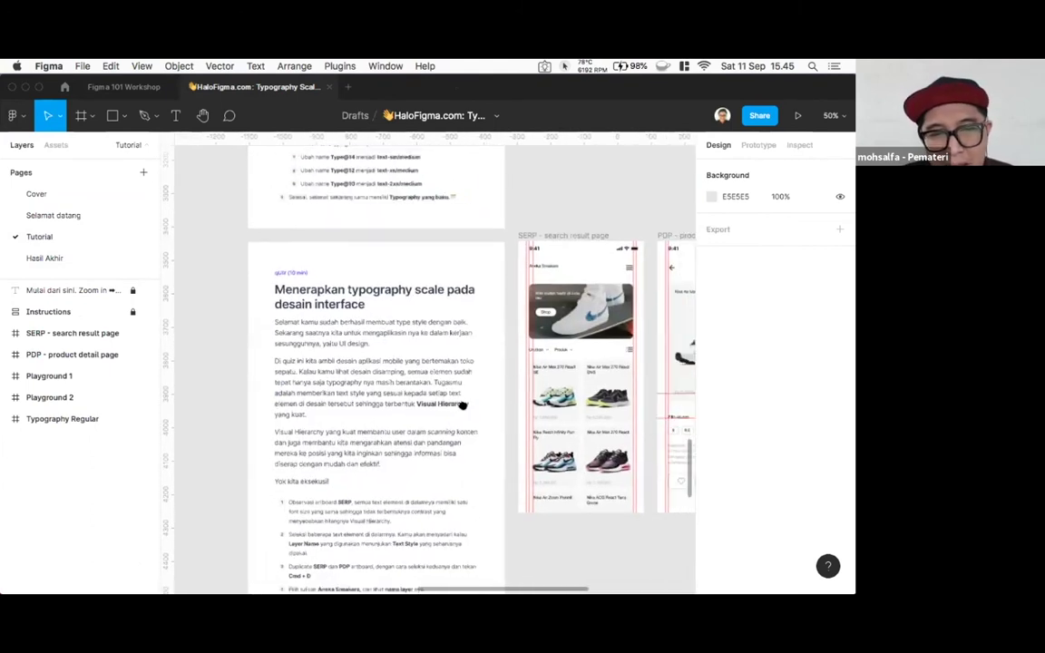
{"action": "key", "text": "shift+0"}
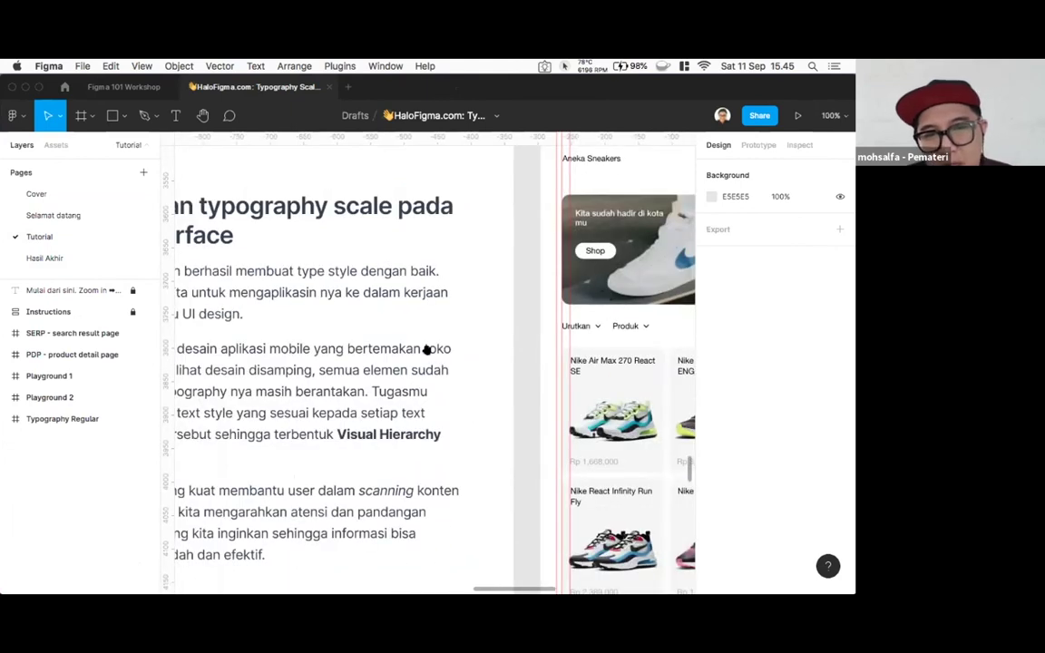
{"action": "scroll", "coordinate": [442, 348], "scroll_direction": "left", "scroll_amount": 2}
{"action": "scroll", "coordinate": [511, 311], "scroll_direction": "down", "scroll_amount": 2}
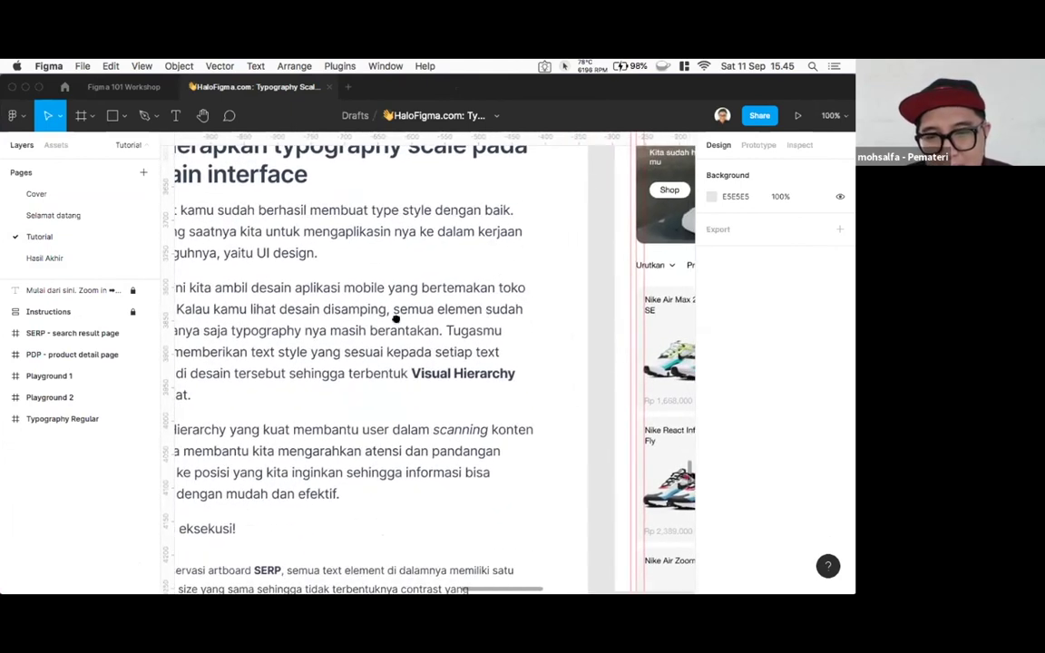
- Copy the first product row from the SERP search result page and paste it over the Home frame in the Figma 101 Workshop file
{"action": "scroll", "coordinate": [422, 314], "scroll_direction": "right", "scroll_amount": 5}
{"action": "scroll", "coordinate": [310, 323], "scroll_direction": "right", "scroll_amount": 5}
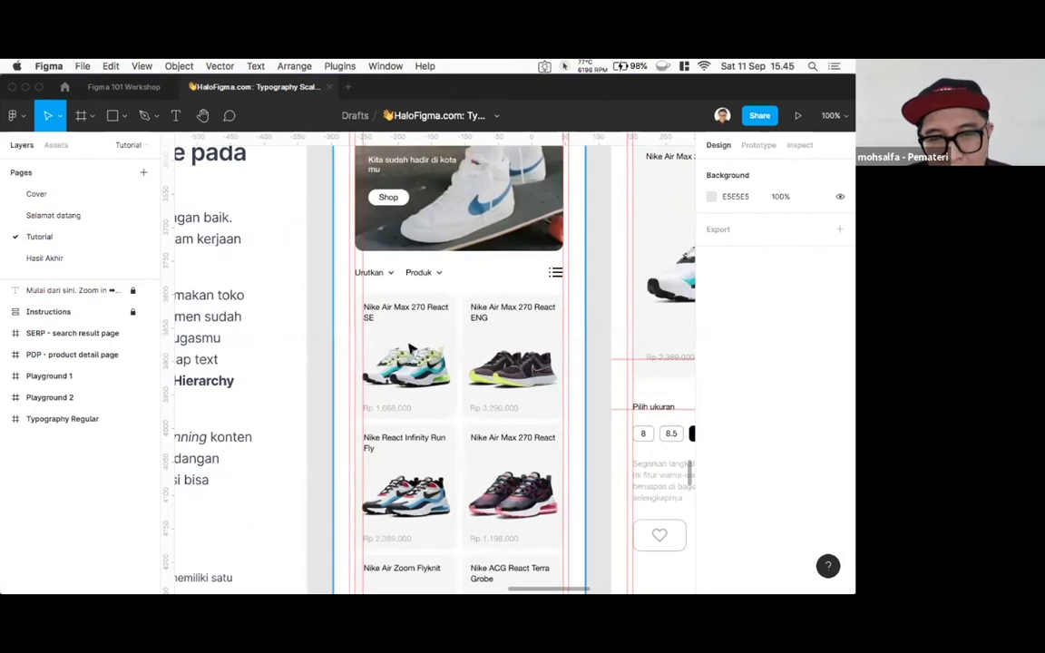
{"action": "left_click", "coordinate": [409, 331]}
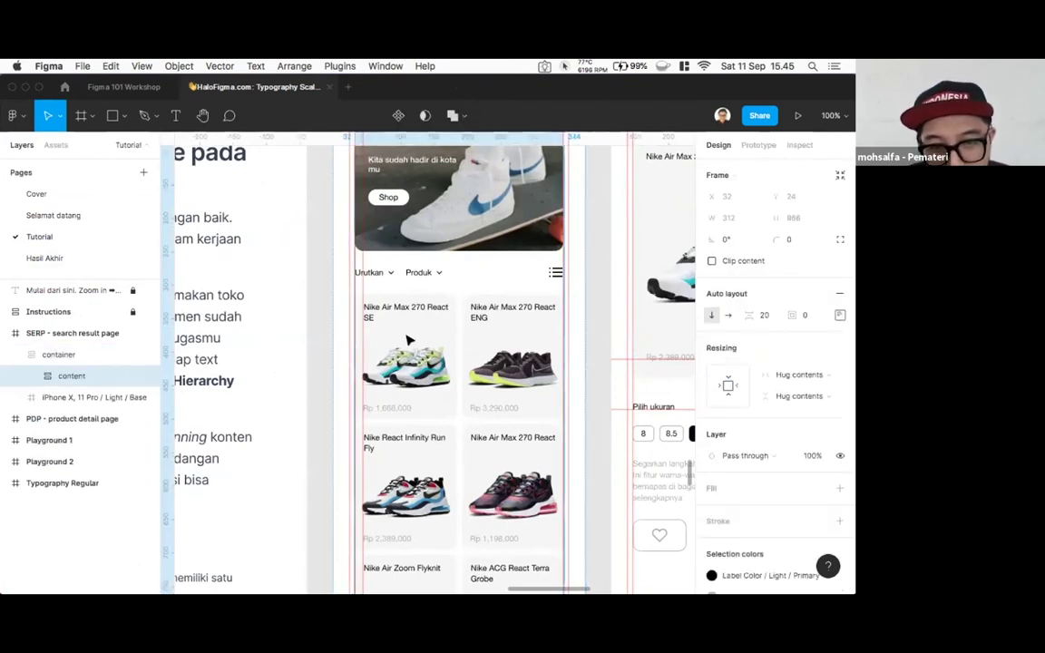
{"action": "double_click", "coordinate": [411, 337]}
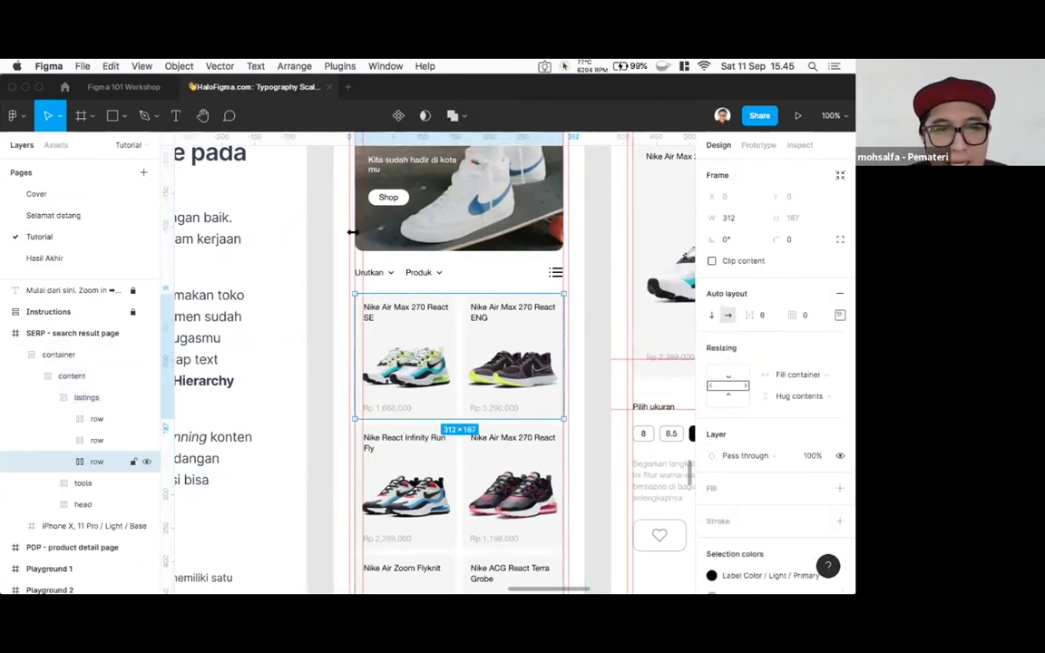
{"action": "left_click", "coordinate": [123, 86]}
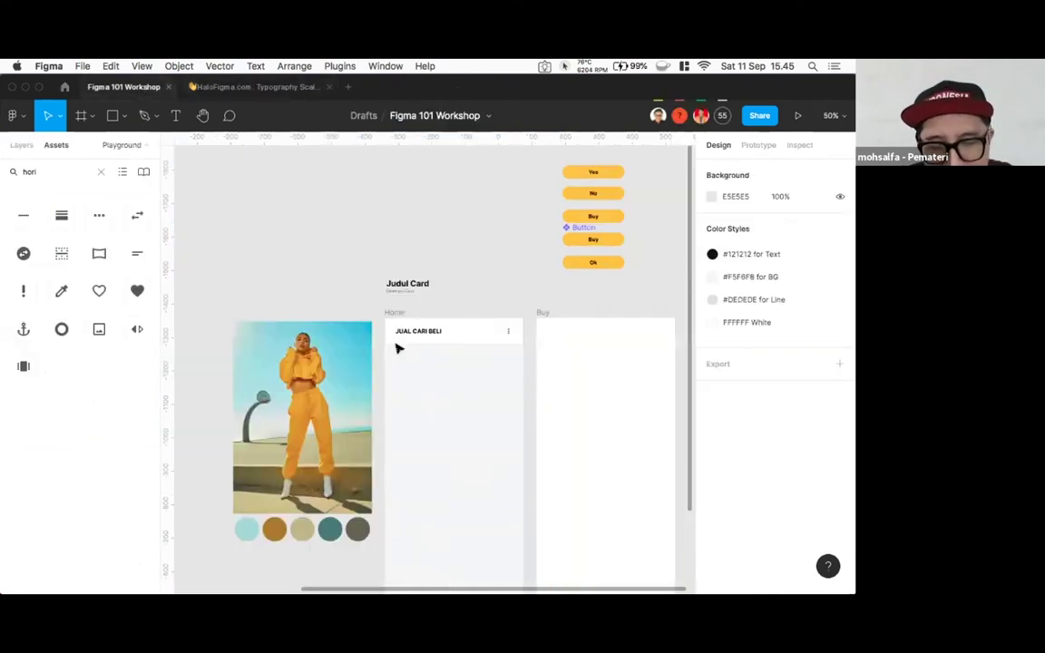
{"action": "key", "text": "ctrl+v"}
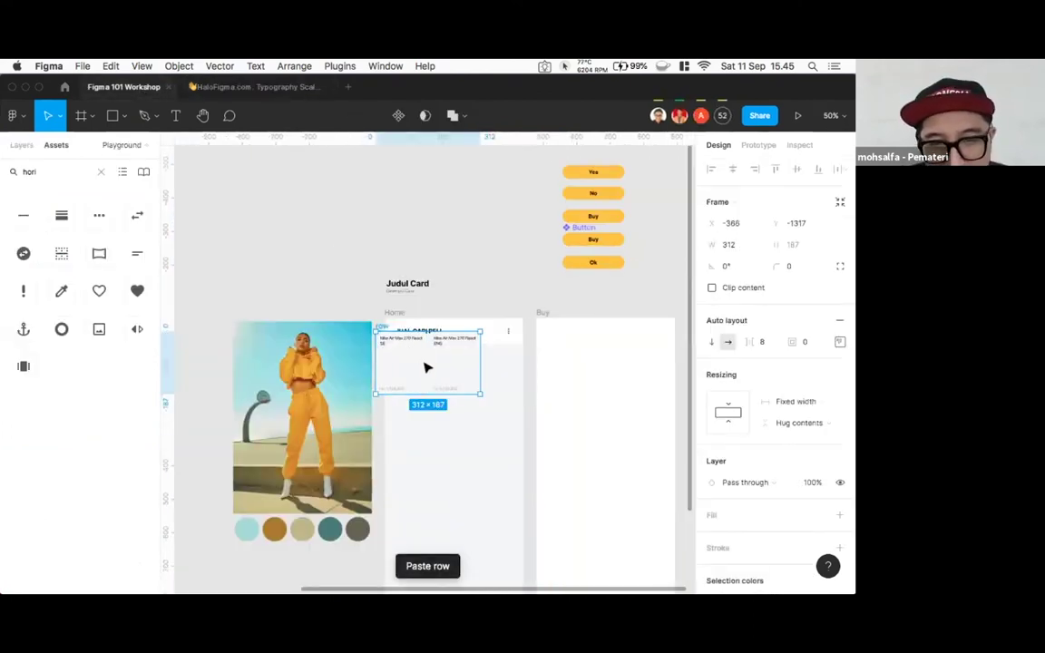
- Centre the pasted product row horizontally below the JUAL CARI BELI header in the Home frame, at about X -288, Y -1247
{"action": "left_click_drag", "start_coordinate": [436, 373], "coordinate": [437, 374]}
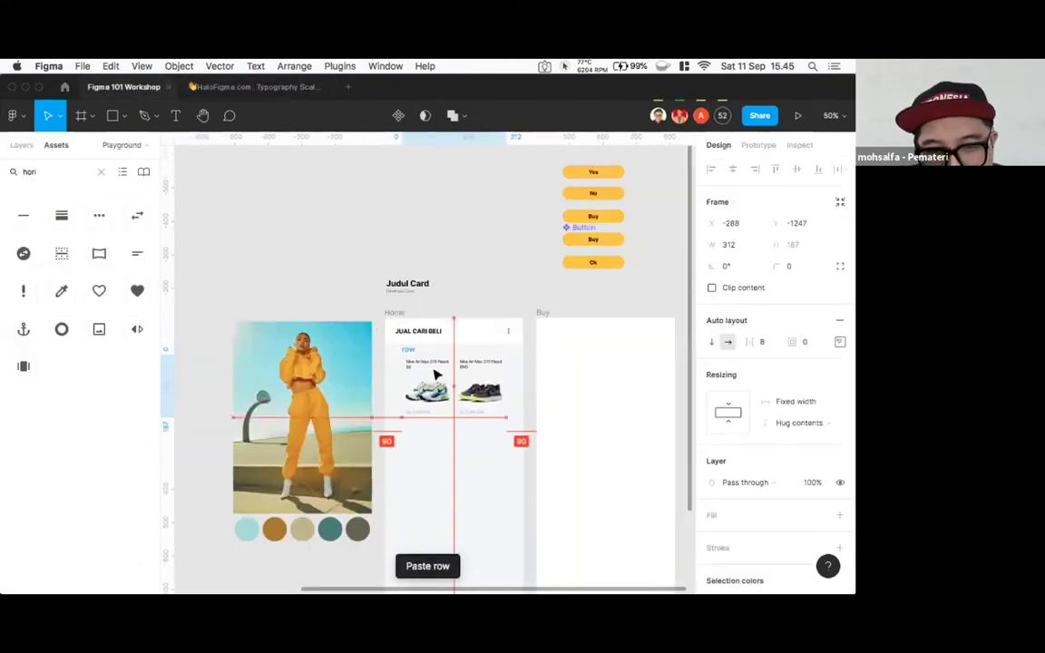
{"action": "left_click", "coordinate": [445, 263]}
{"action": "key", "text": "shift+0"}
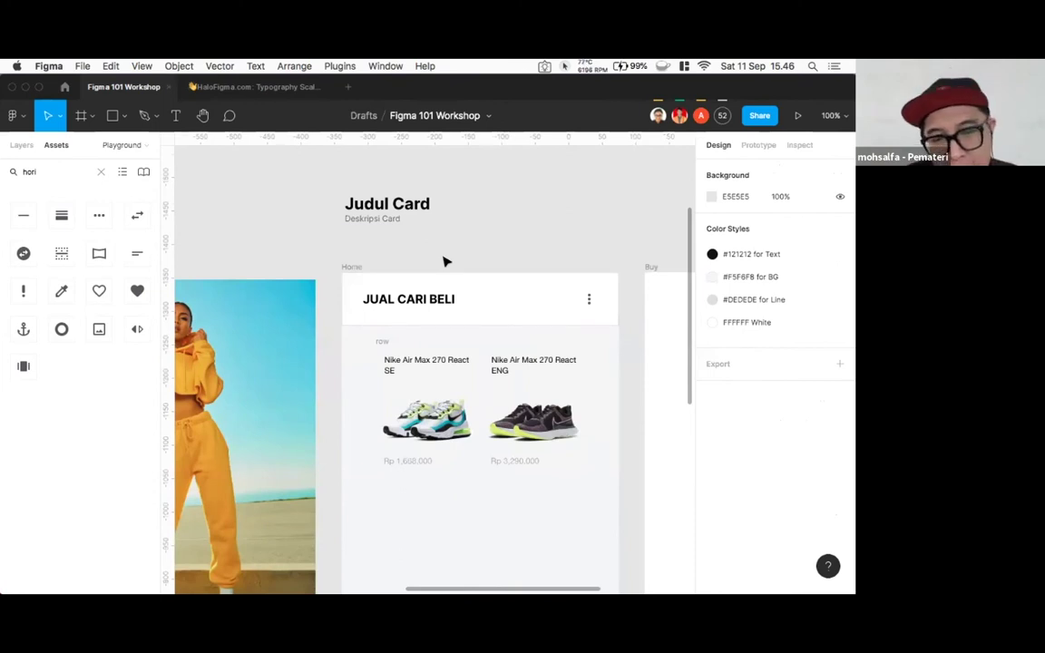
- Switch to Chrome and search the web for "figma jakarta" in a new tab
{"action": "mouse_move", "coordinate": [551, 573]}
{"action": "left_click", "coordinate": [512, 573]}
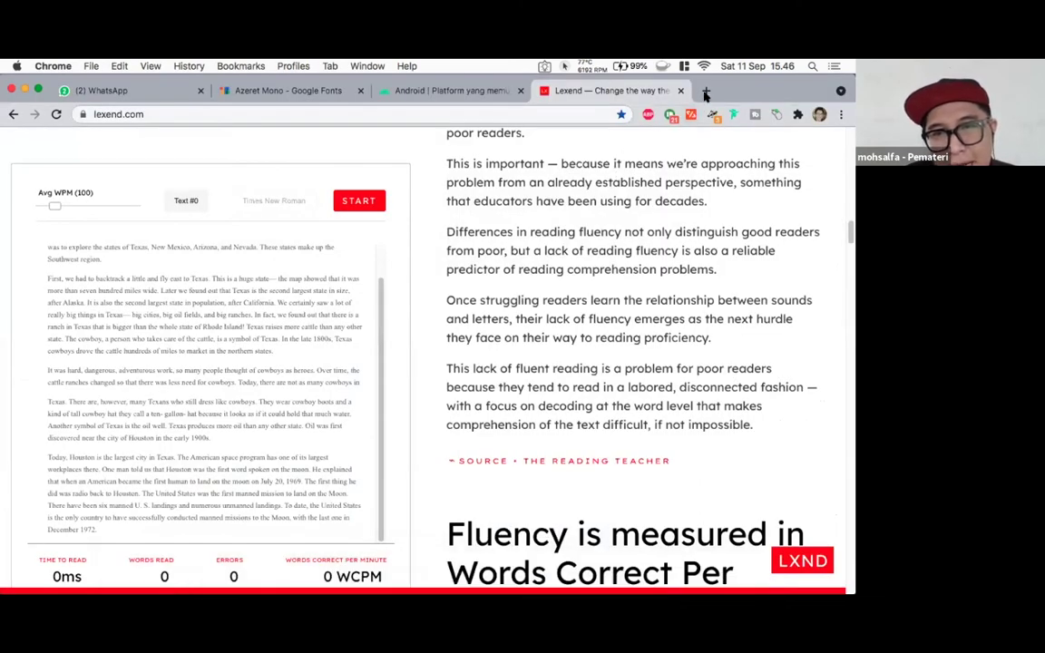
{"action": "left_click", "coordinate": [705, 90]}
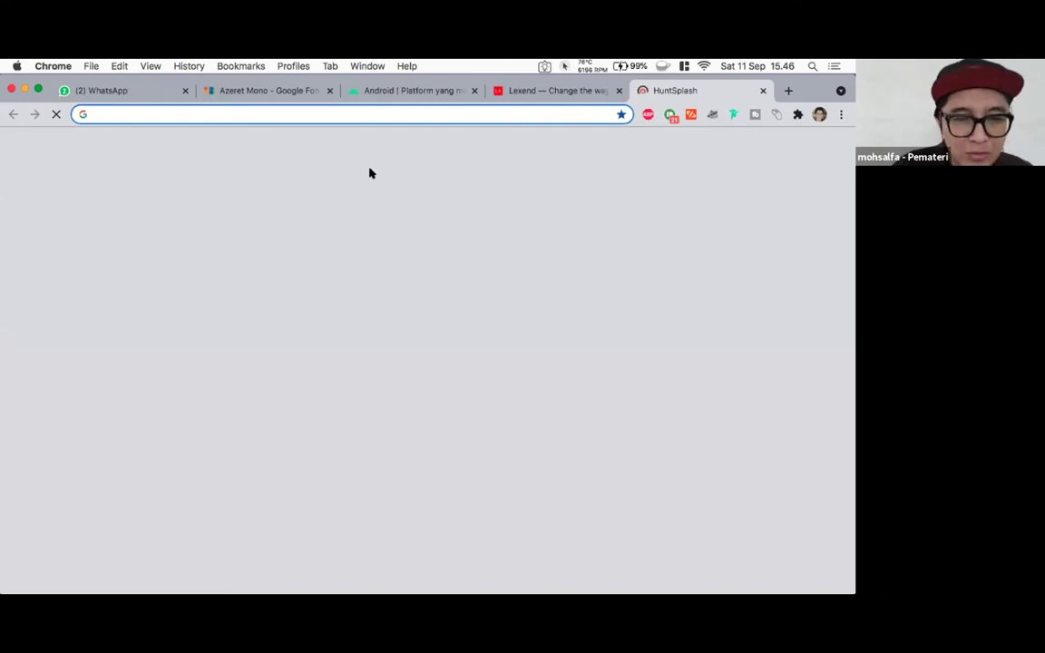
{"action": "type", "text": "f"}
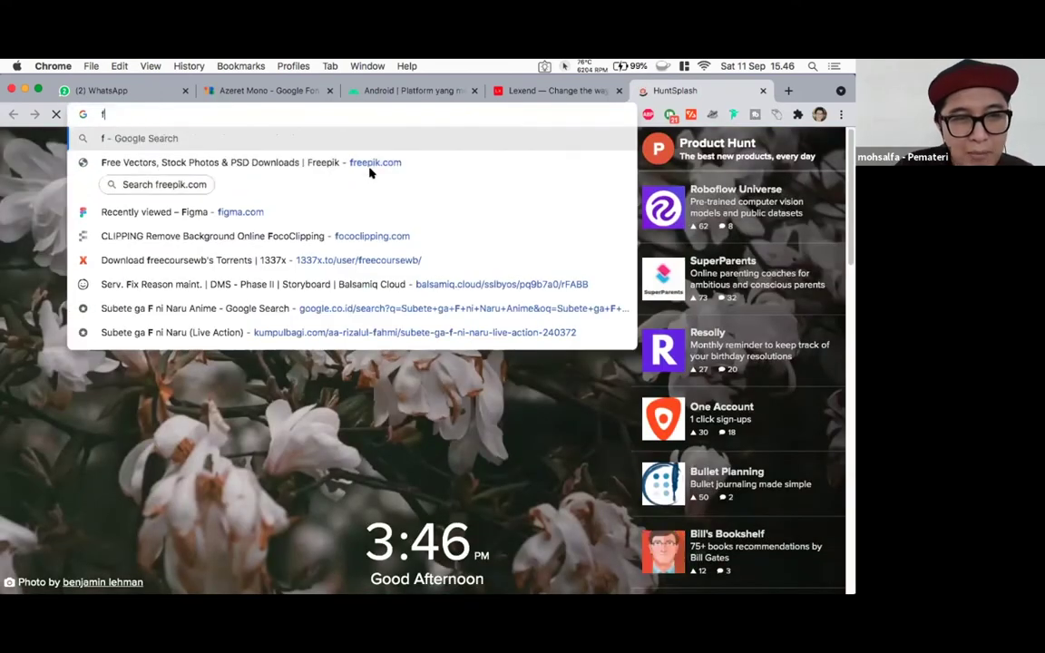
{"action": "left_click", "coordinate": [369, 173]}
{"action": "type", "text": "fi"}
{"action": "key", "text": "BackSpace"}
{"action": "key", "text": "BackSpace"}
{"action": "type", "text": "gi"}
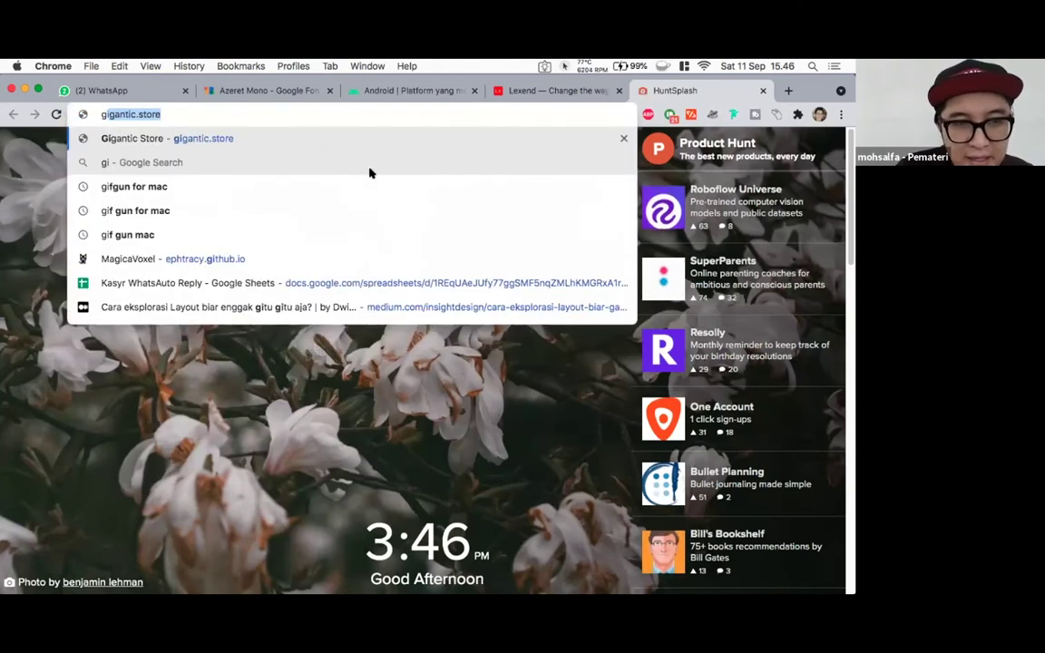
{"action": "key", "text": "BackSpace"}
{"action": "key", "text": "BackSpace"}
{"action": "key", "text": "BackSpace"}
{"action": "type", "text": "figma jaka"}
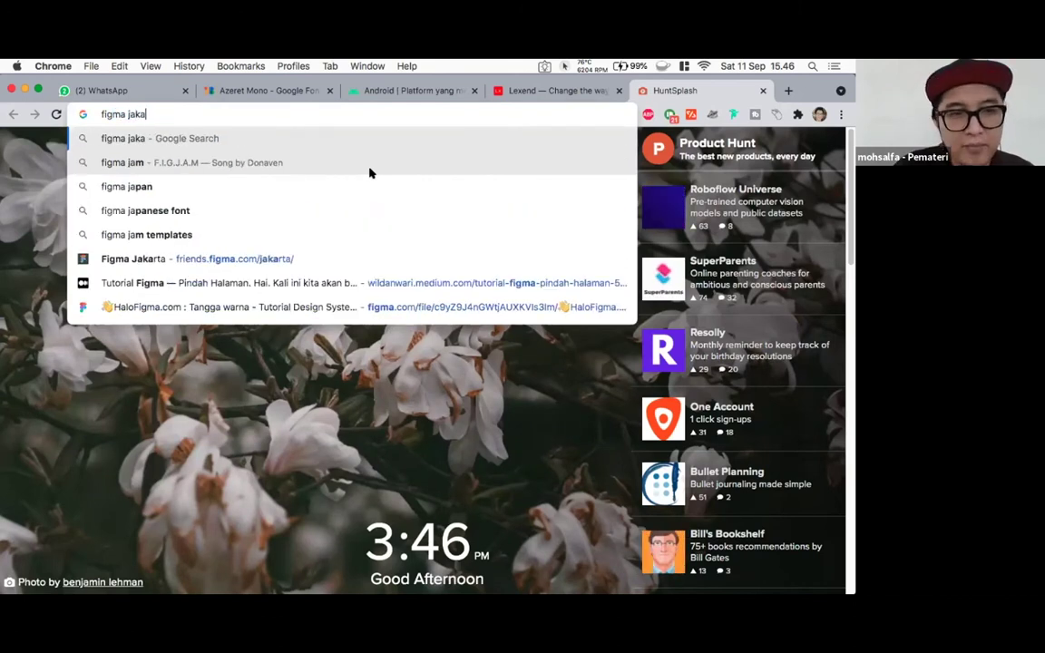
{"action": "type", "text": "rta"}
{"action": "key", "text": "Return"}
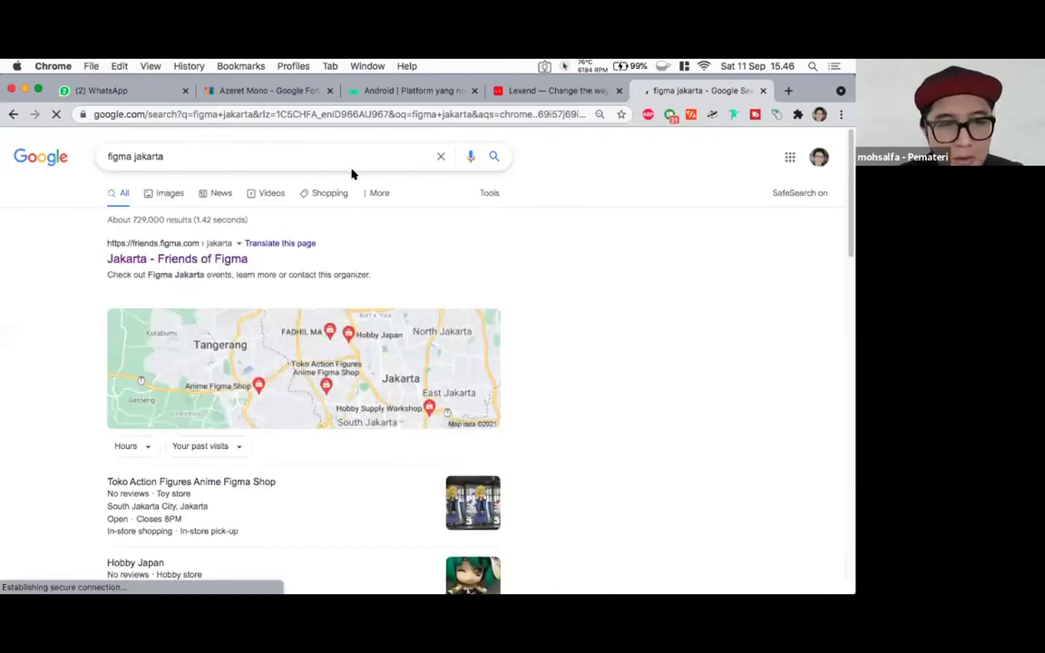
- Open the Jakarta - Friends of Figma result and examine its About section and the list of community activities
{"action": "left_click", "coordinate": [156, 258]}
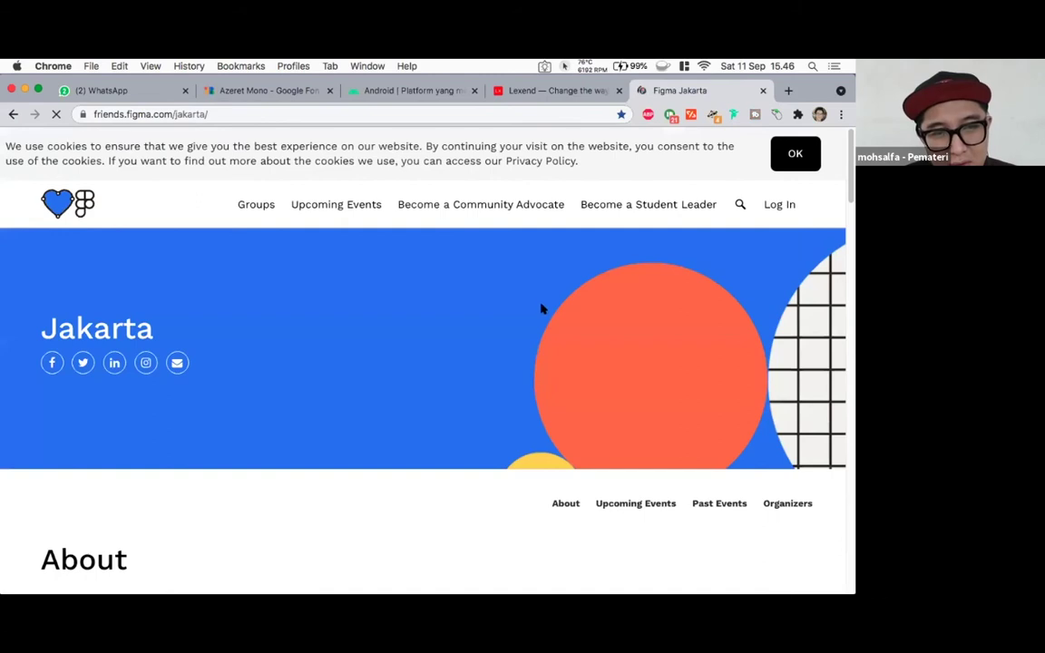
{"action": "scroll", "coordinate": [541, 308], "scroll_direction": "down", "scroll_amount": 2}
{"action": "scroll", "coordinate": [542, 312], "scroll_direction": "down", "scroll_amount": 3}
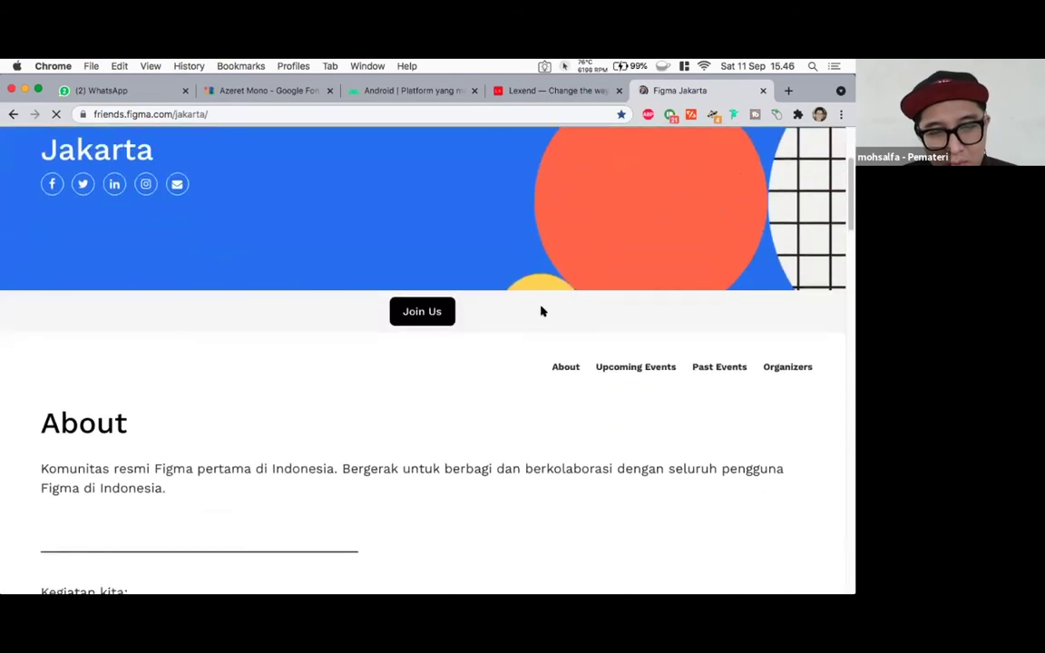
{"action": "scroll", "coordinate": [542, 311], "scroll_direction": "down", "scroll_amount": 2}
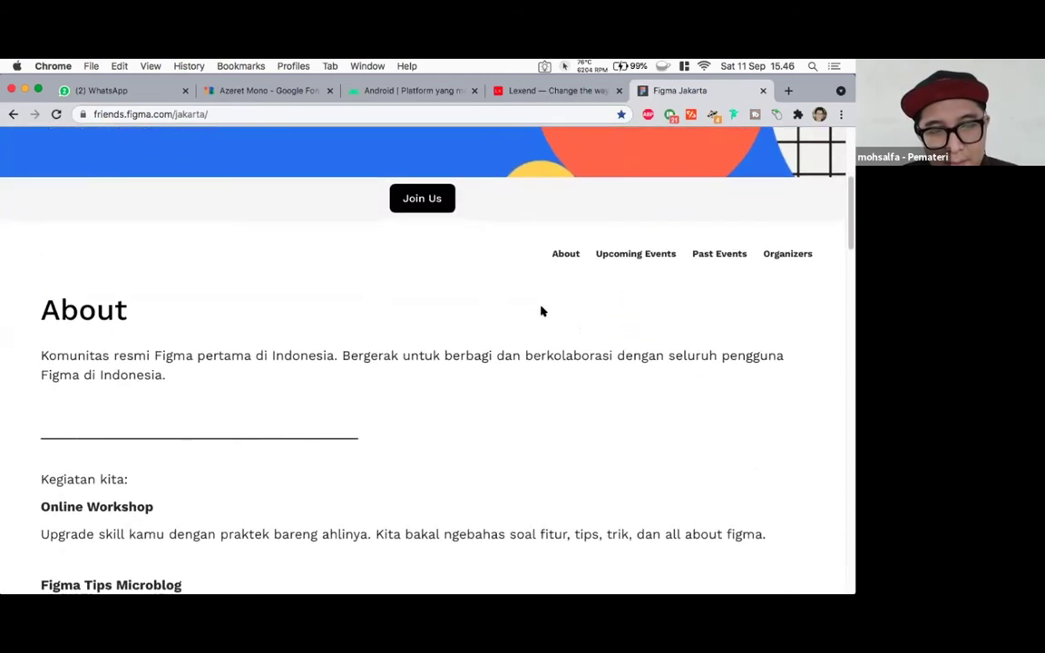
{"action": "scroll", "coordinate": [541, 311], "scroll_direction": "down", "scroll_amount": 4}
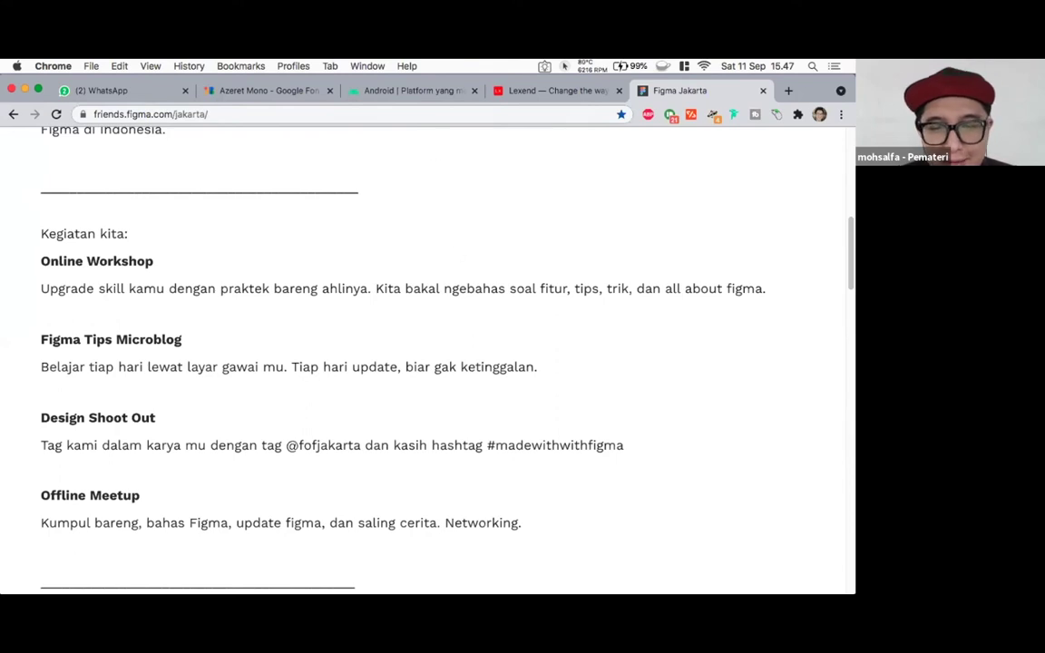
- Switch back to the Figma 101 Workshop file and make the layout grids visible on the Home frame
{"action": "mouse_move", "coordinate": [435, 585]}
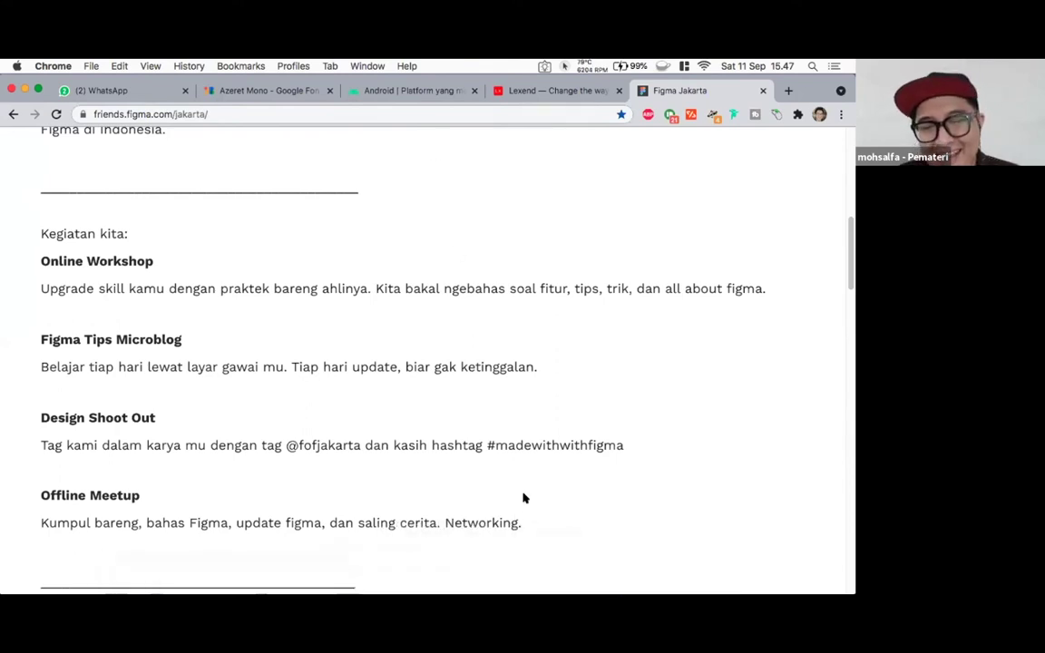
{"action": "left_click", "coordinate": [548, 572]}
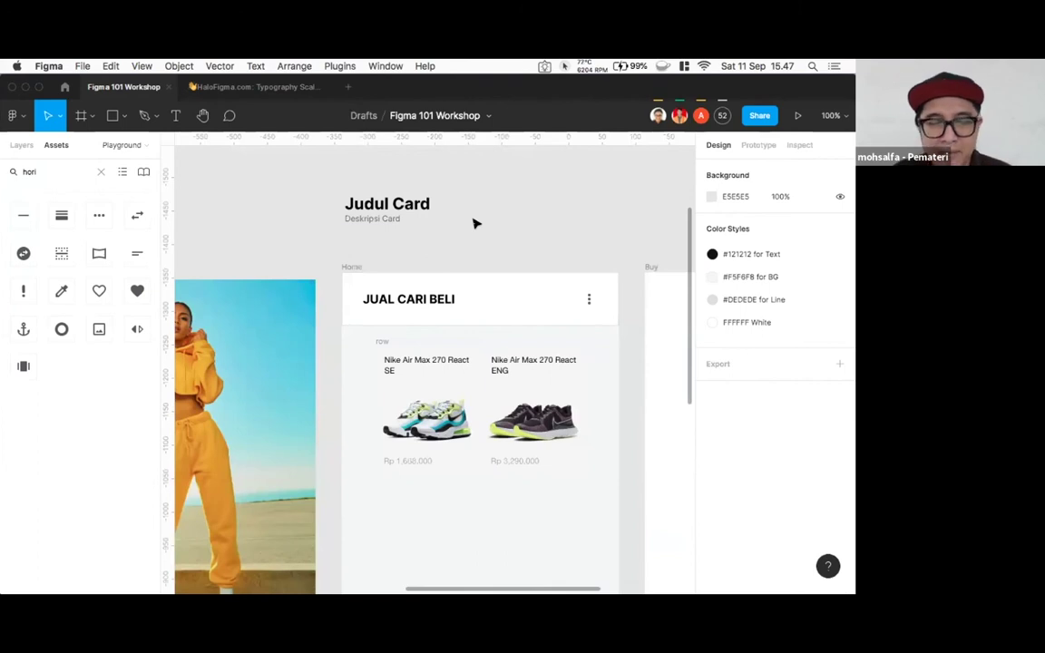
{"action": "left_click", "coordinate": [392, 360]}
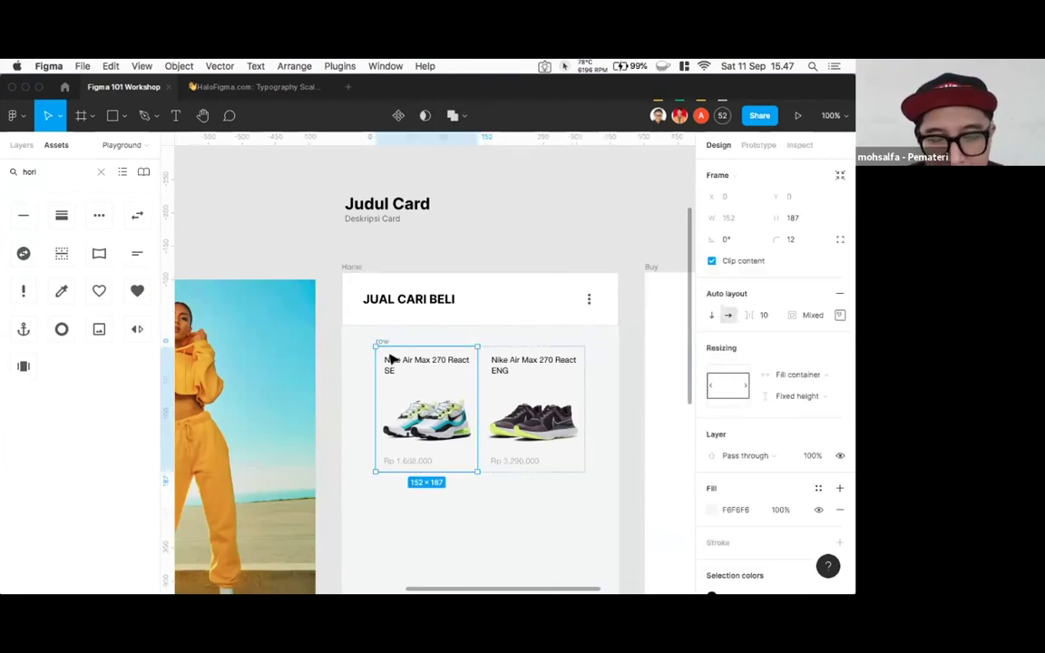
{"action": "left_click", "coordinate": [347, 265]}
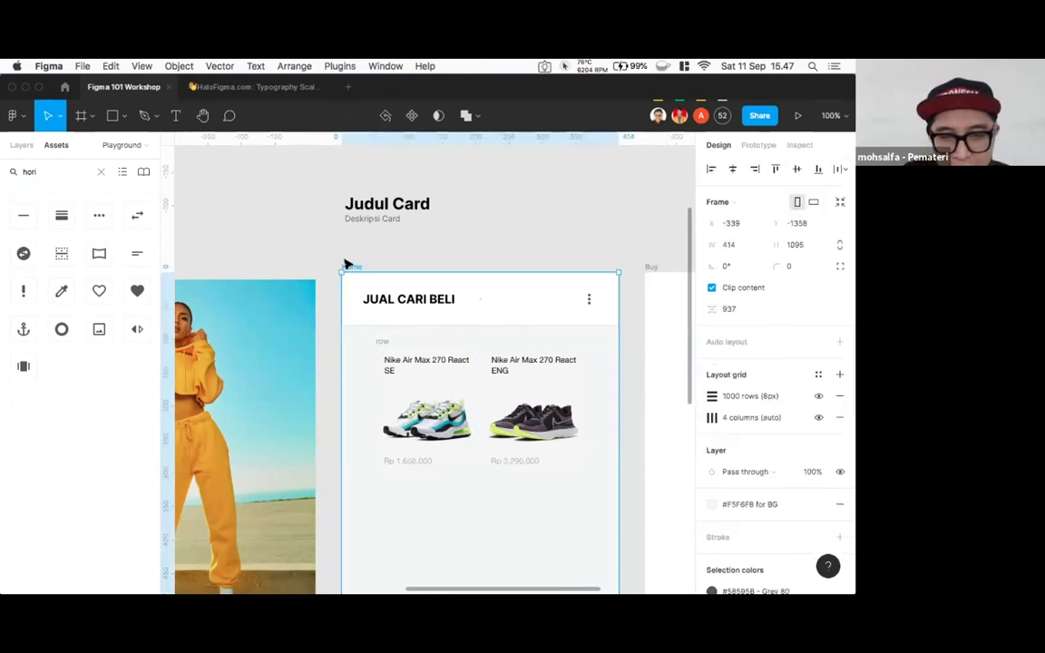
{"action": "key", "text": "ctrl+g"}
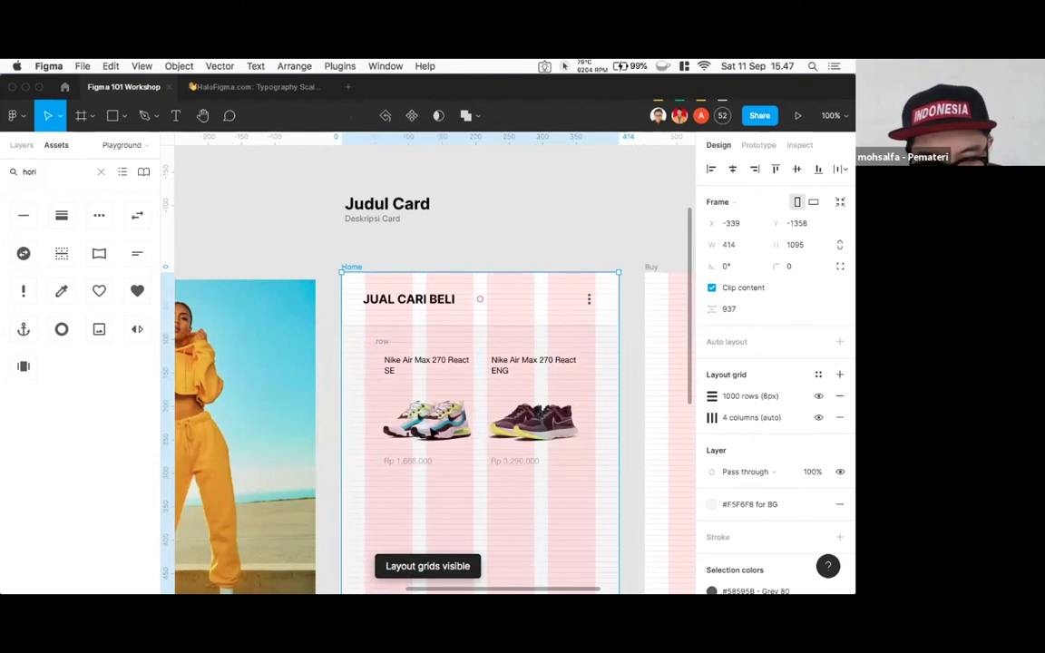
- Resize the product row to about 342 × 205 so its sides align with the outer edges of the Home frame's column grid
{"action": "double_click", "coordinate": [385, 346]}
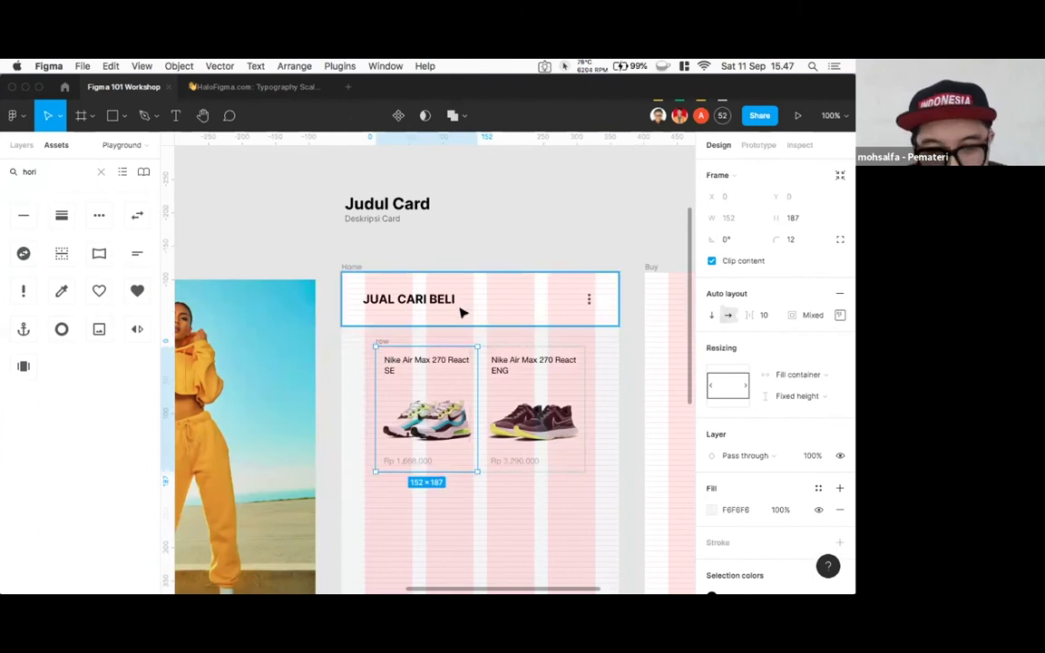
{"action": "key", "text": "Escape"}
{"action": "left_click", "coordinate": [397, 355]}
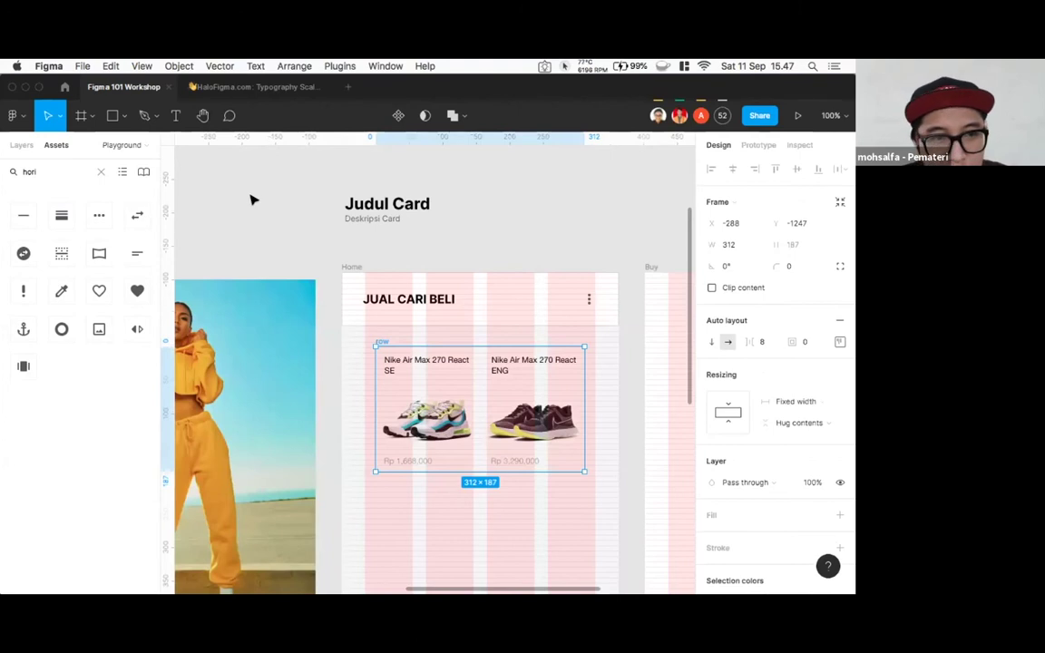
{"action": "key", "text": "Escape"}
{"action": "left_click", "coordinate": [523, 345]}
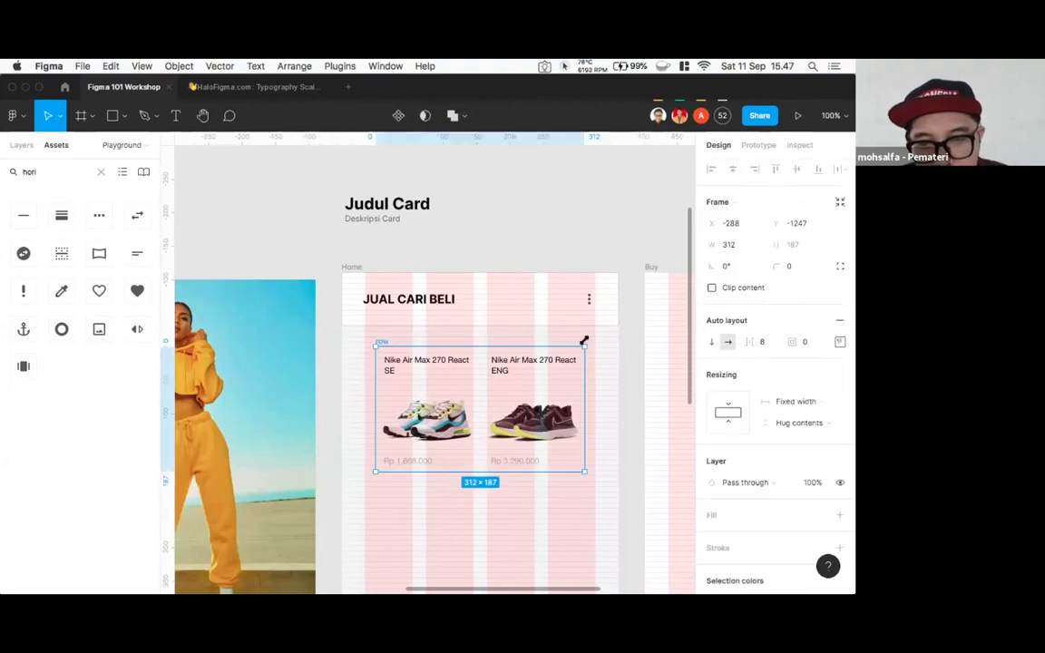
{"action": "left_click_drag", "start_coordinate": [588, 337], "coordinate": [598, 333]}
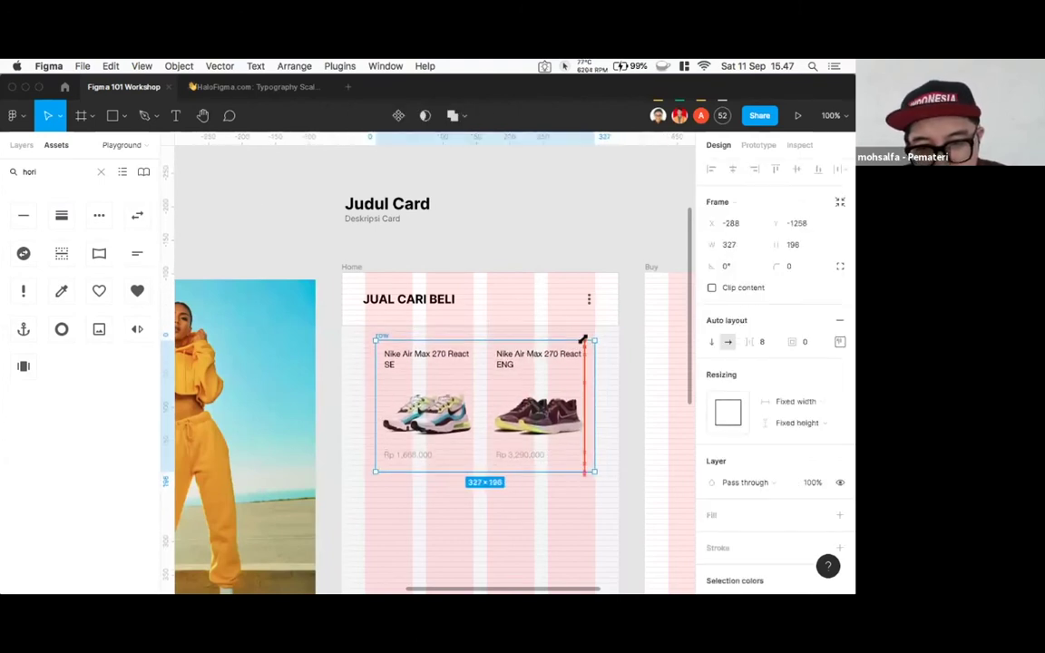
{"action": "mouse_move", "coordinate": [373, 471]}
{"action": "left_mouse_down"}
{"action": "mouse_move", "coordinate": [364, 477]}
{"action": "mouse_move", "coordinate": [365, 461]}
{"action": "left_mouse_up"}
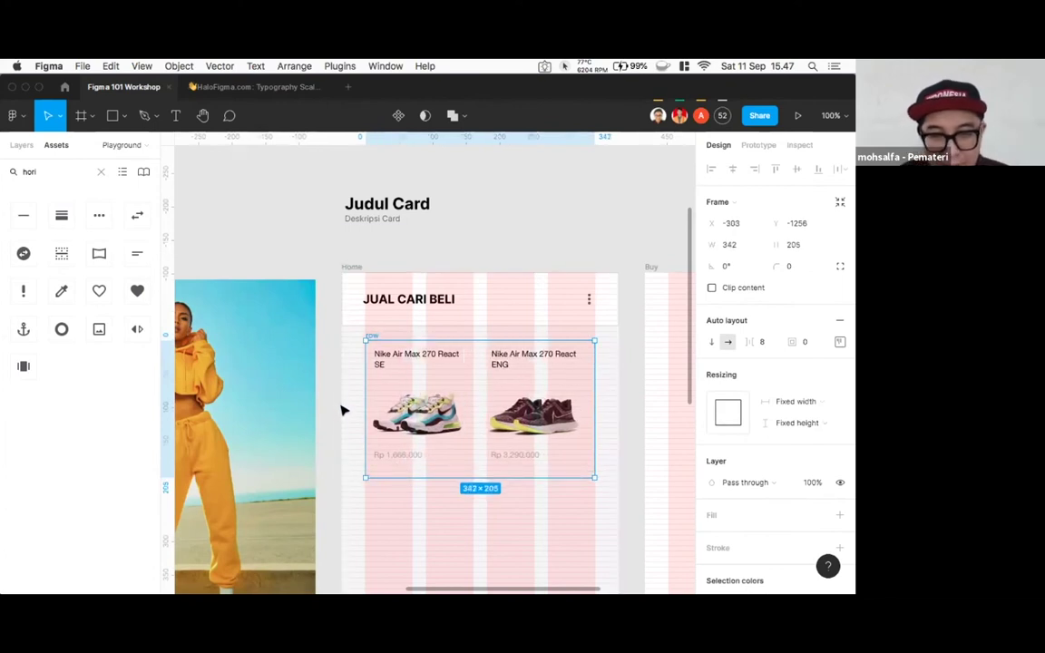
- Inspect the first shoe card in the row and show its code as Android
{"action": "left_click", "coordinate": [800, 145]}
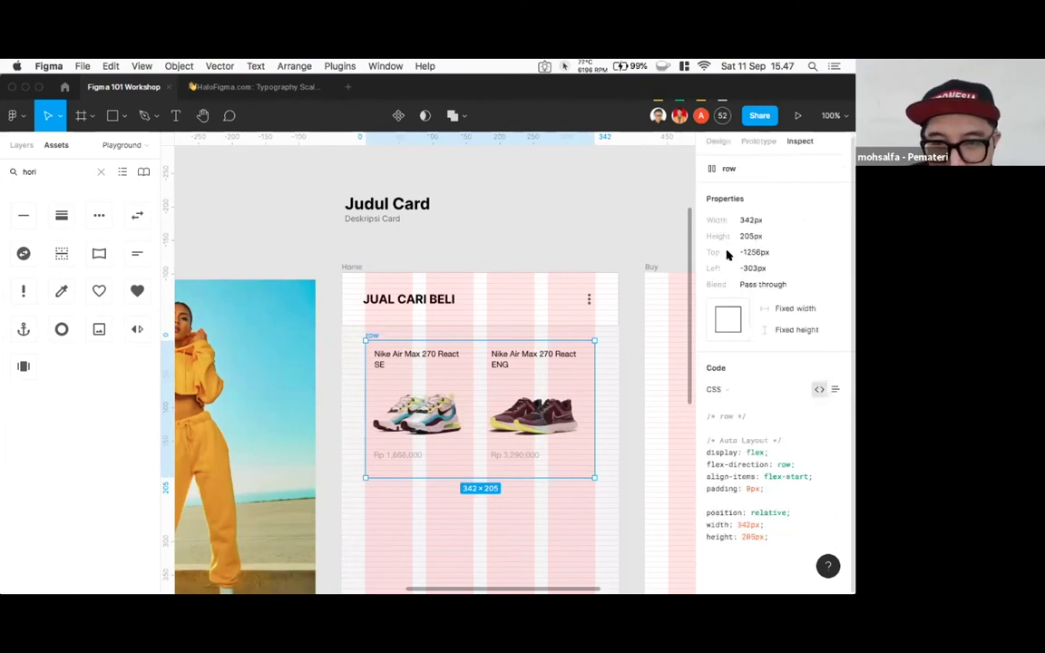
{"action": "left_click", "coordinate": [459, 372]}
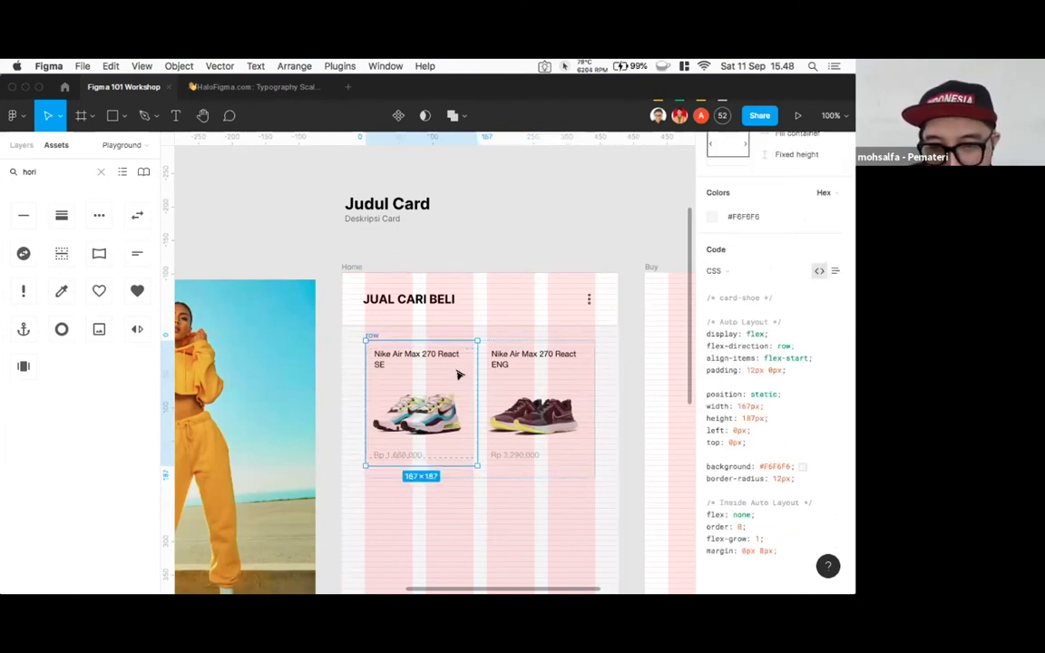
{"action": "left_click", "coordinate": [716, 270]}
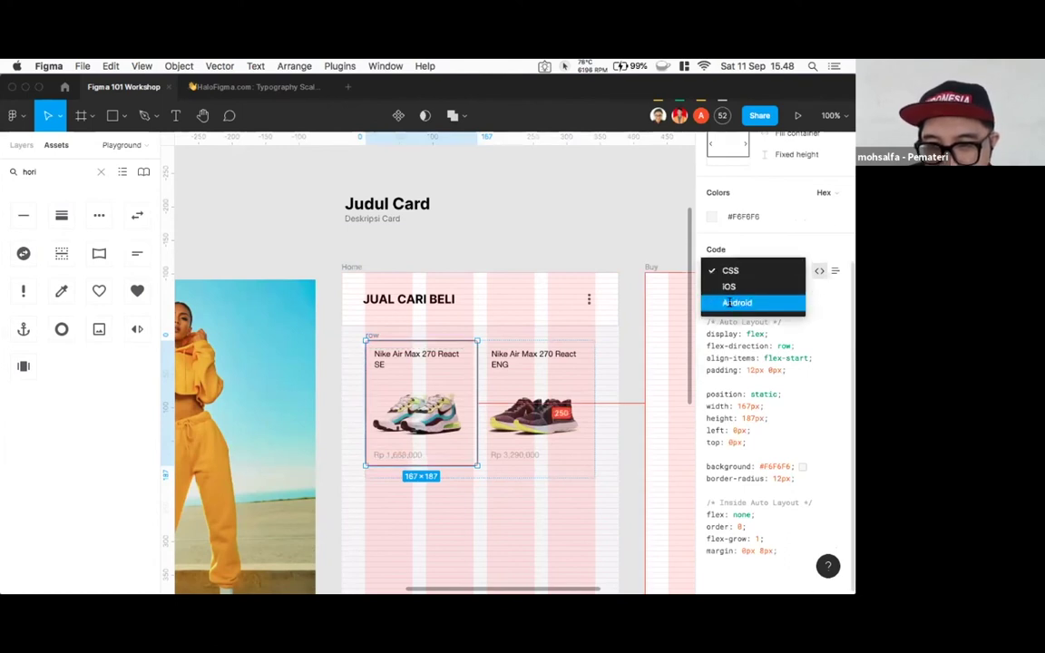
{"action": "left_click", "coordinate": [731, 303]}
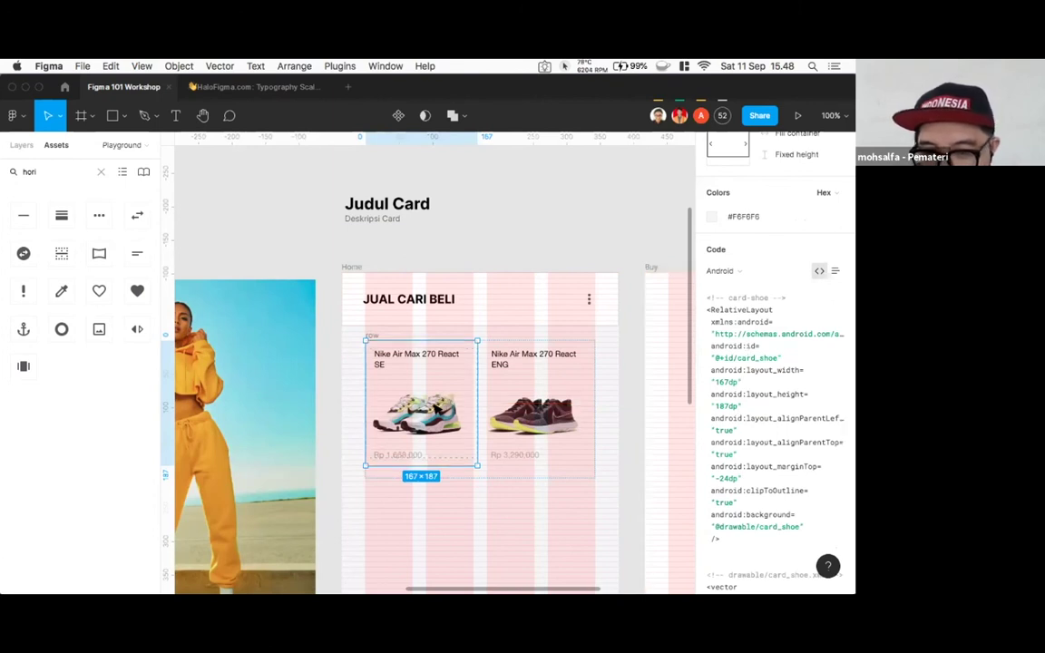
- Inspect the second shoe card's Android code and switch the code format back to CSS
{"action": "left_click", "coordinate": [581, 419]}
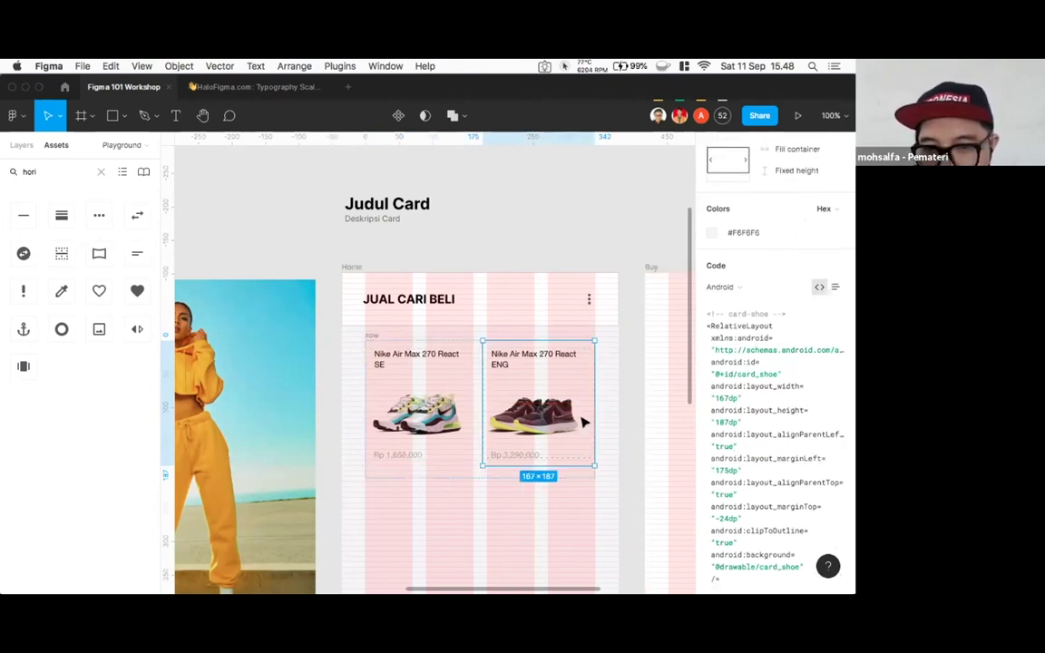
{"action": "left_click", "coordinate": [731, 286]}
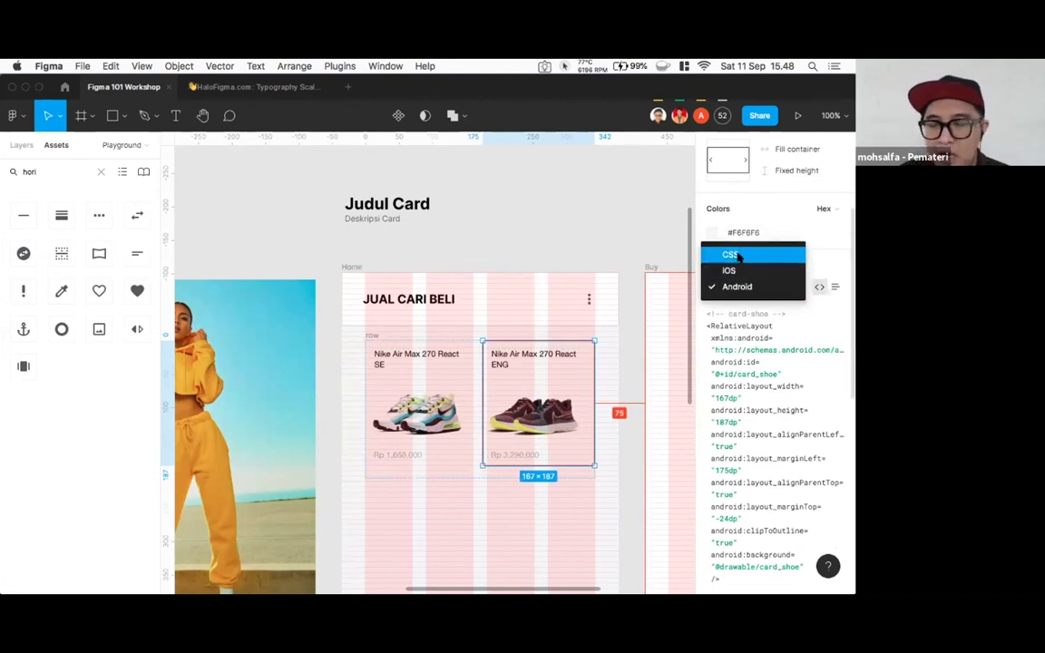
{"action": "left_click", "coordinate": [733, 255]}
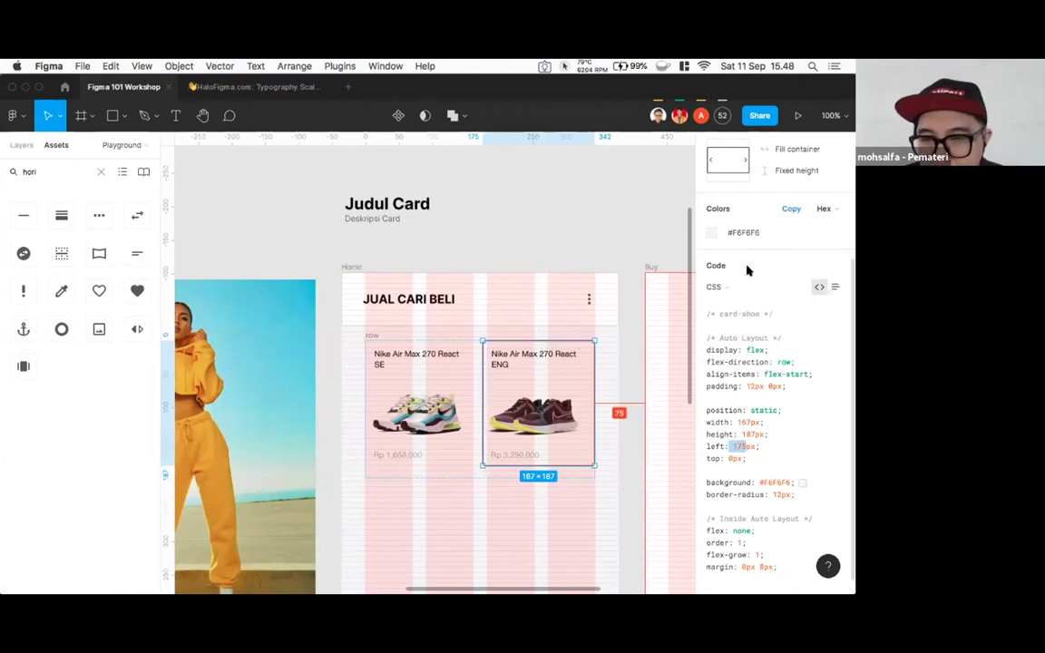
- Reselect the second shoe card and examine its properties, its spacing to the header and its CSS code
{"action": "left_click", "coordinate": [538, 218]}
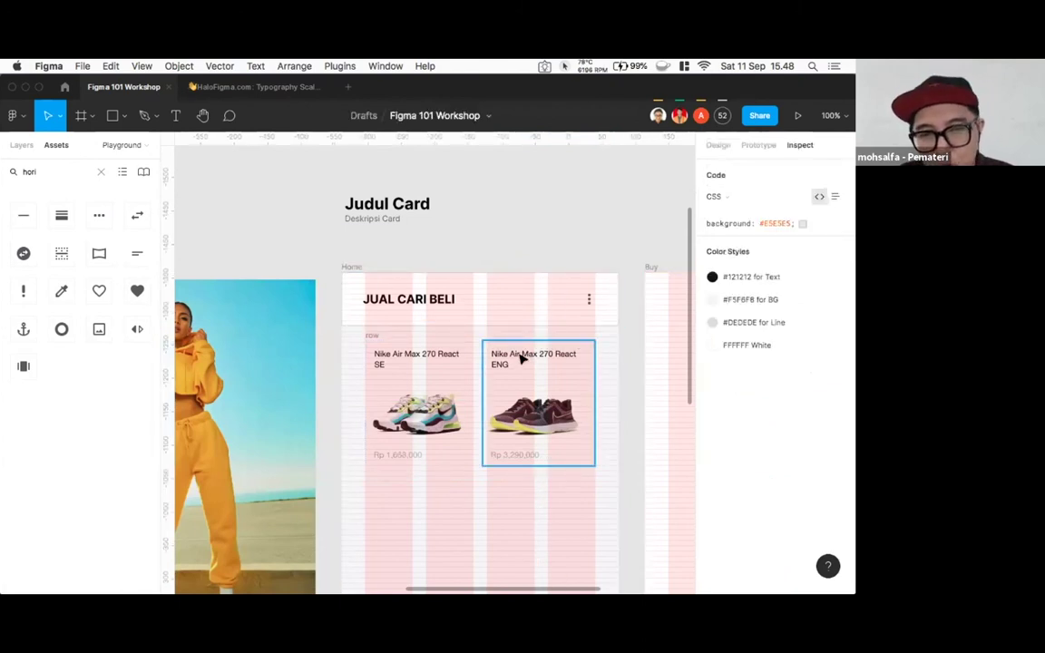
{"action": "left_click", "coordinate": [525, 359]}
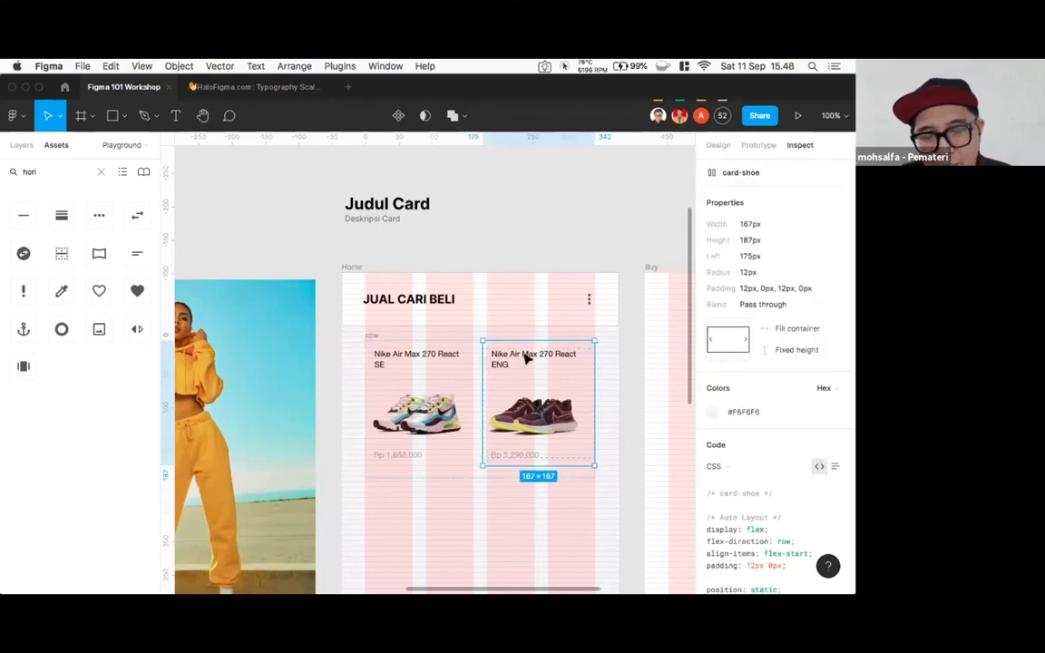
{"action": "mouse_move", "coordinate": [485, 306]}
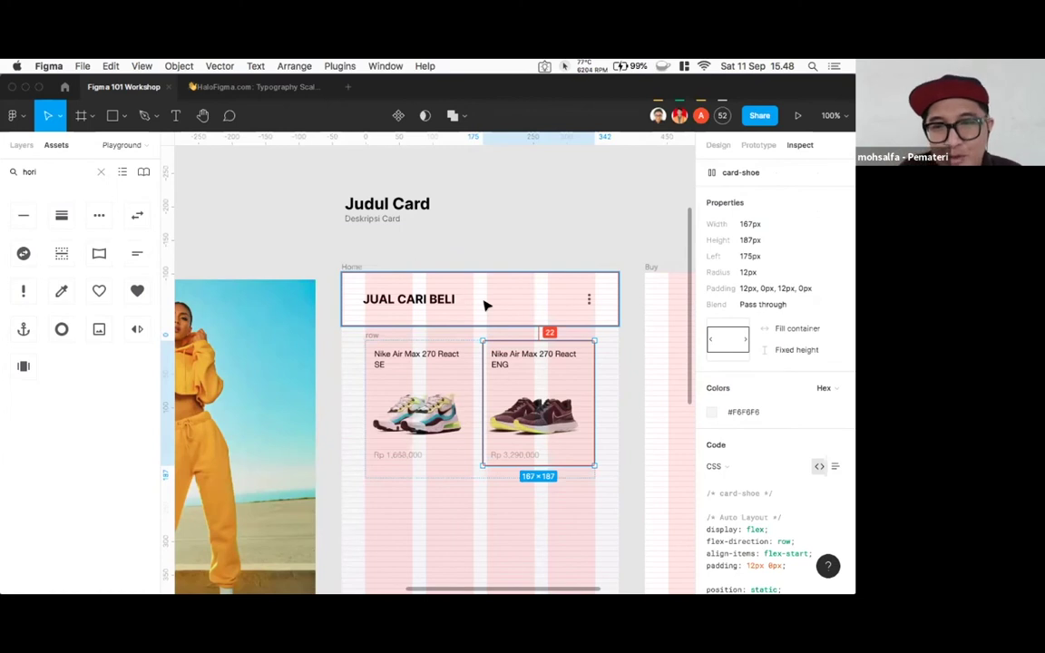
{"action": "left_click", "coordinate": [517, 220]}
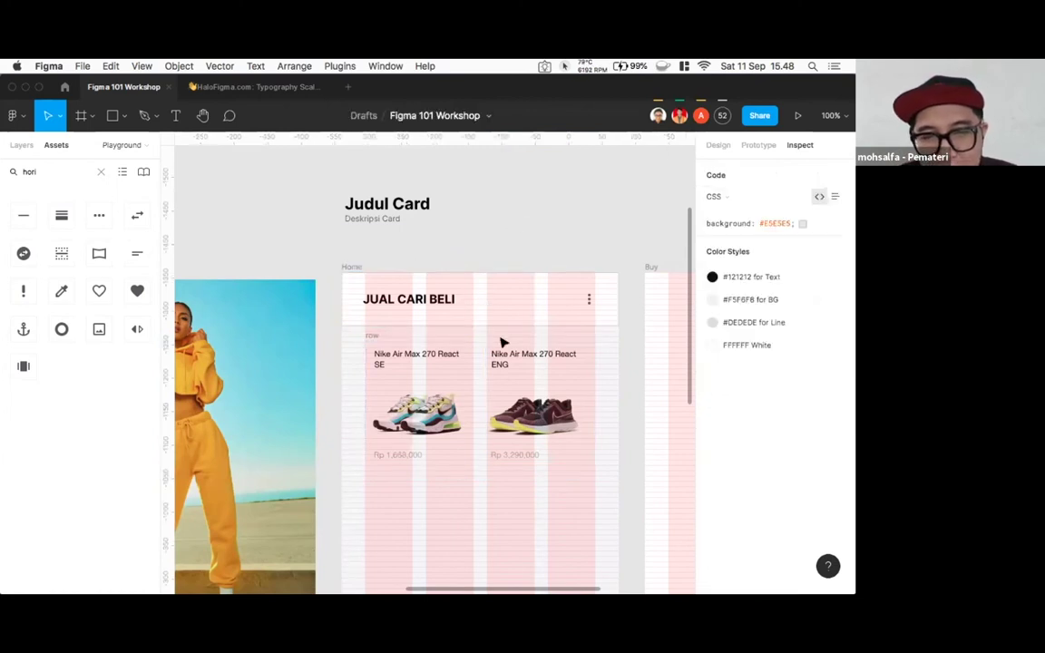
{"action": "left_click", "coordinate": [503, 347]}
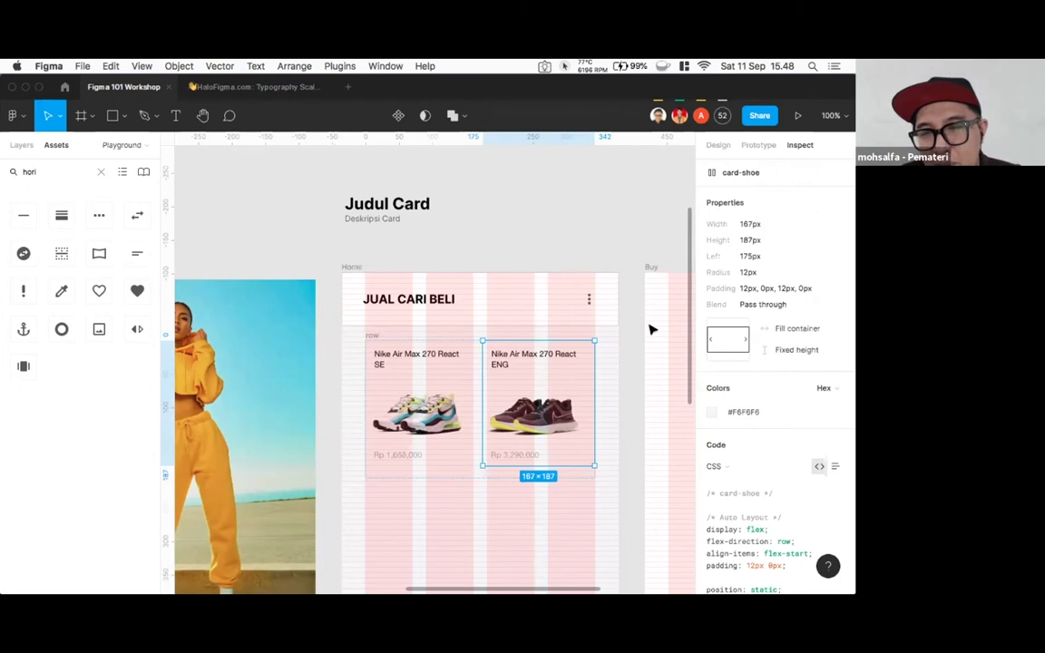
{"action": "scroll", "coordinate": [753, 362], "scroll_direction": "down", "scroll_amount": 2}
{"action": "scroll", "coordinate": [752, 362], "scroll_direction": "down", "scroll_amount": 3}
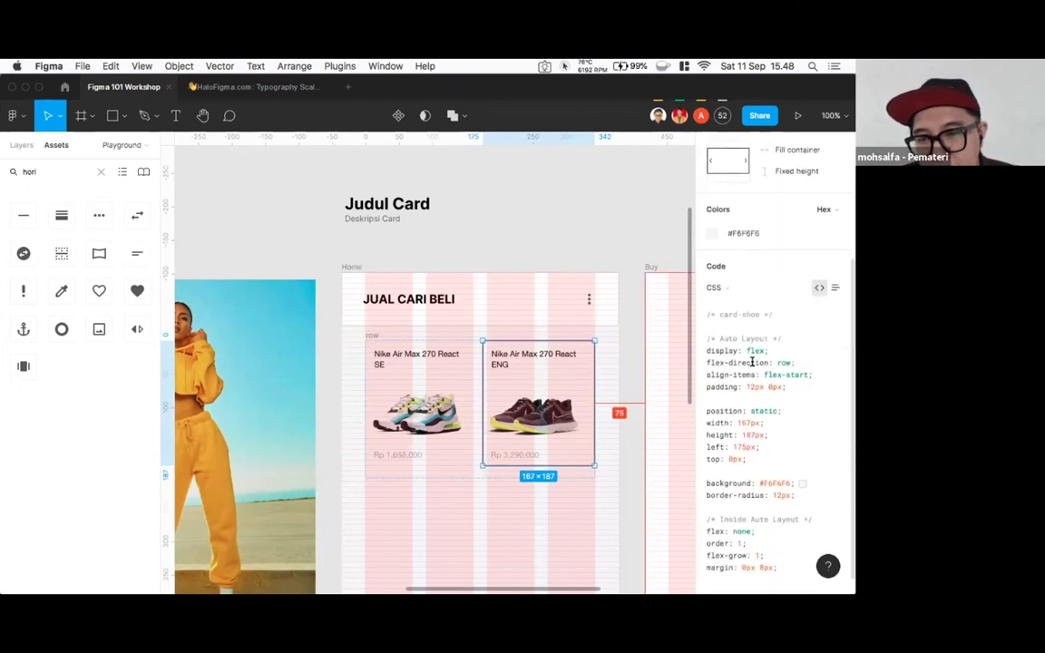
- Select the Home icon in the bottom navigation bar and examine its size in the properties and CSS code
{"action": "left_click", "coordinate": [257, 192]}
{"action": "scroll", "coordinate": [441, 362], "scroll_direction": "down", "scroll_amount": 10}
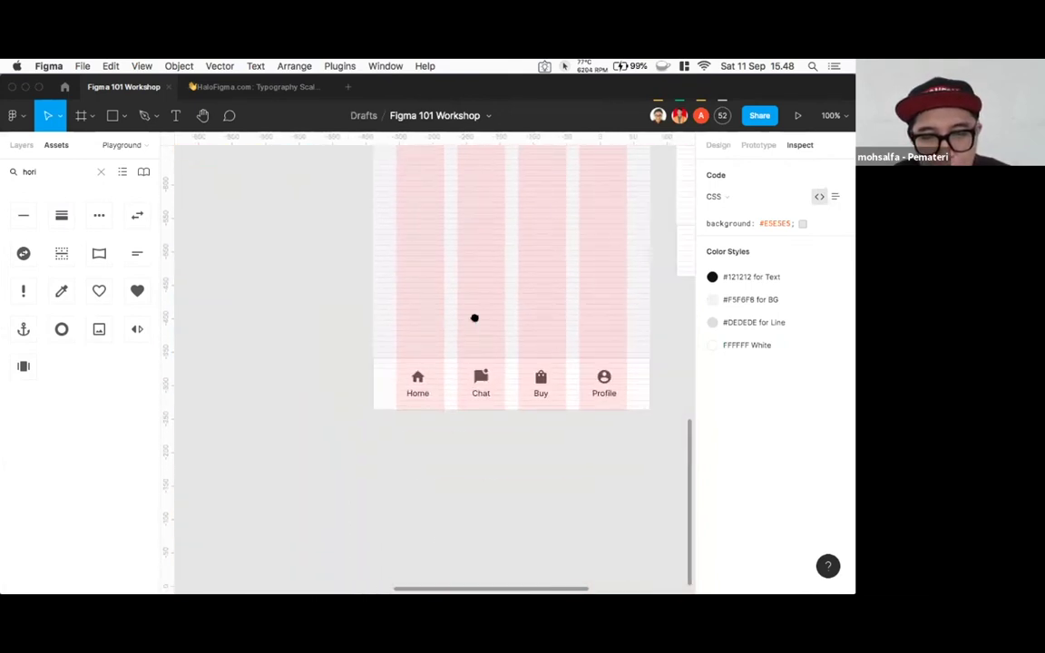
{"action": "left_click", "coordinate": [420, 381]}
{"action": "double_click", "coordinate": [419, 380]}
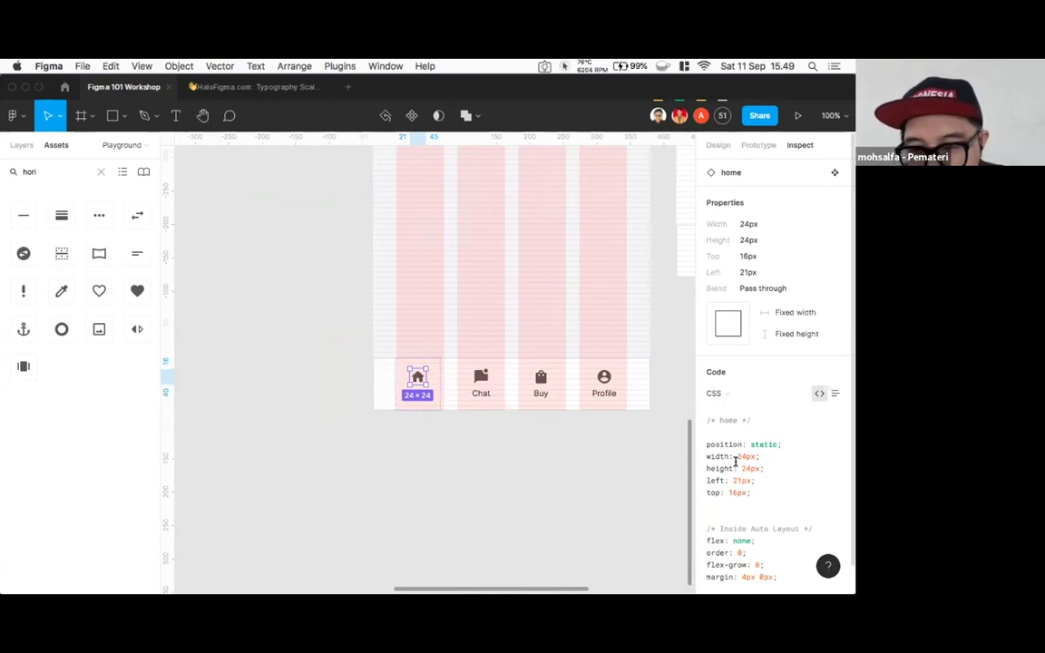
{"action": "left_click_drag", "start_coordinate": [742, 466], "coordinate": [751, 468]}
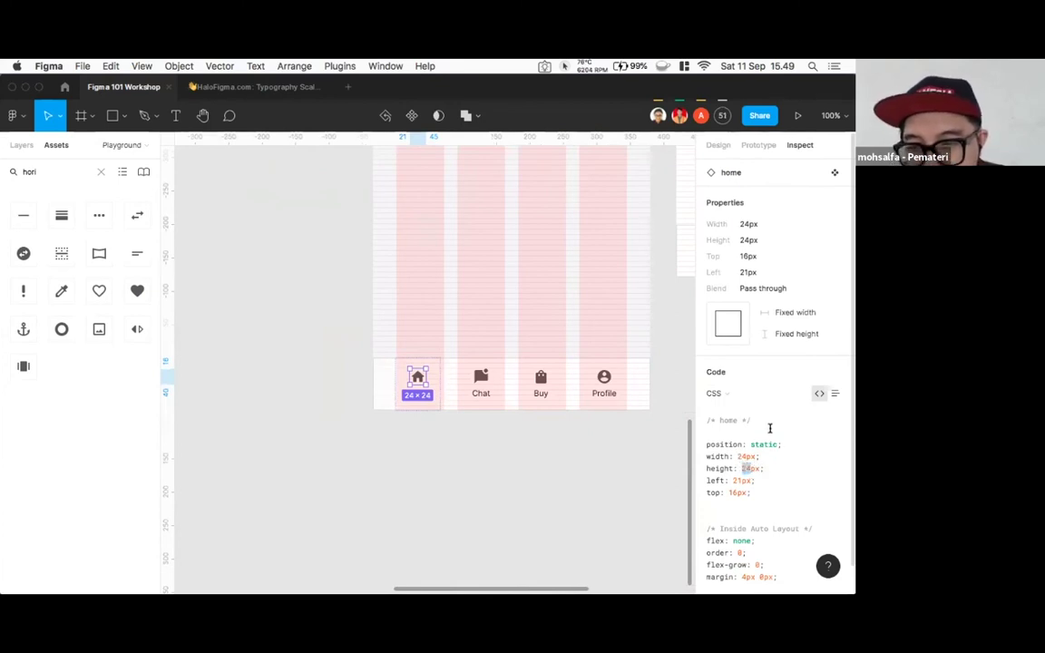
- Add a 1x PNG export setting to the Home icon and view the available export scales
{"action": "left_click", "coordinate": [719, 151]}
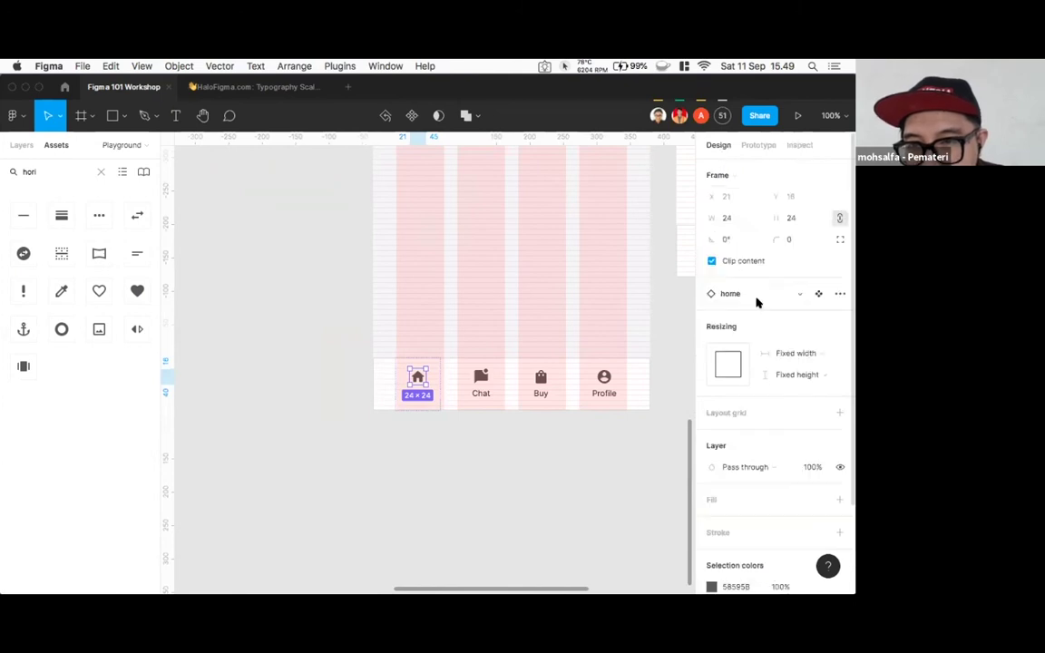
{"action": "scroll", "coordinate": [761, 318], "scroll_direction": "down", "scroll_amount": 3}
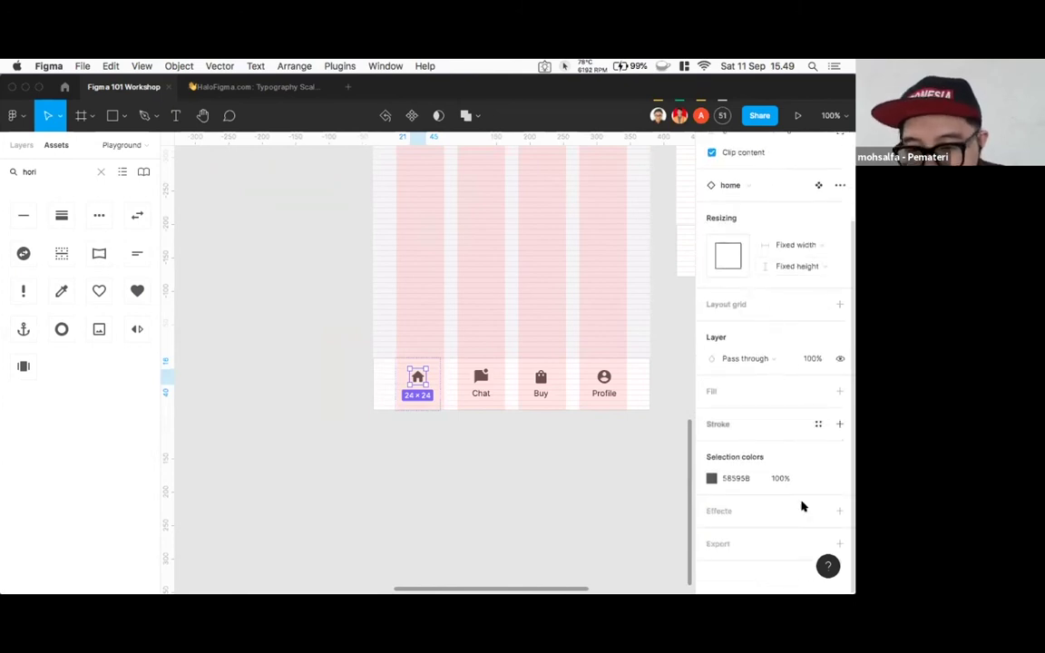
{"action": "left_click", "coordinate": [839, 544]}
{"action": "scroll", "coordinate": [798, 490], "scroll_direction": "down", "scroll_amount": 2}
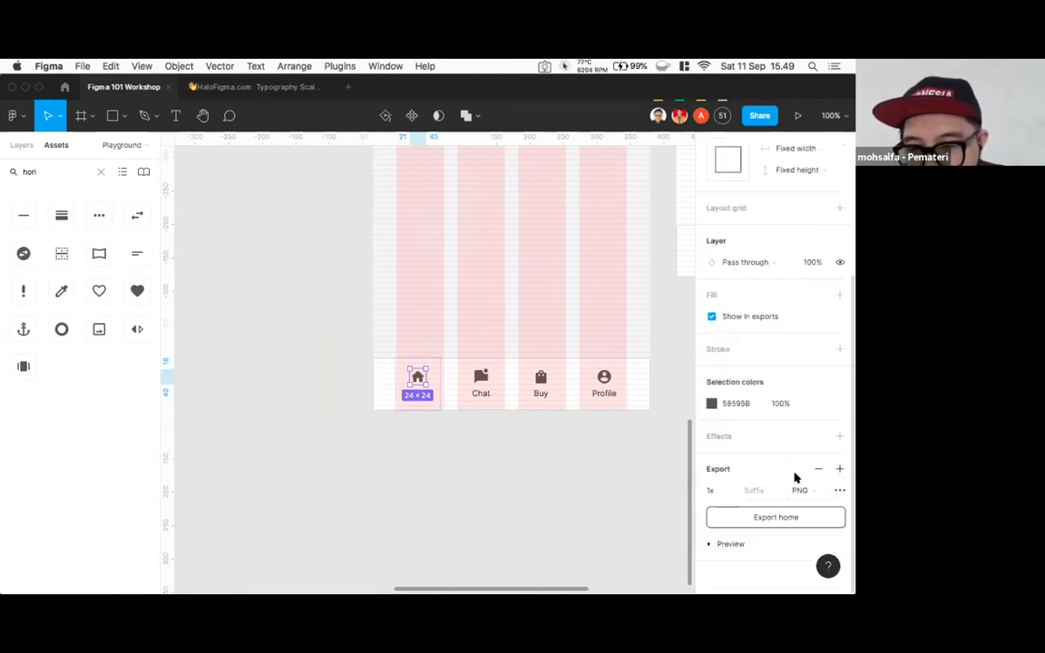
{"action": "left_click", "coordinate": [726, 490]}
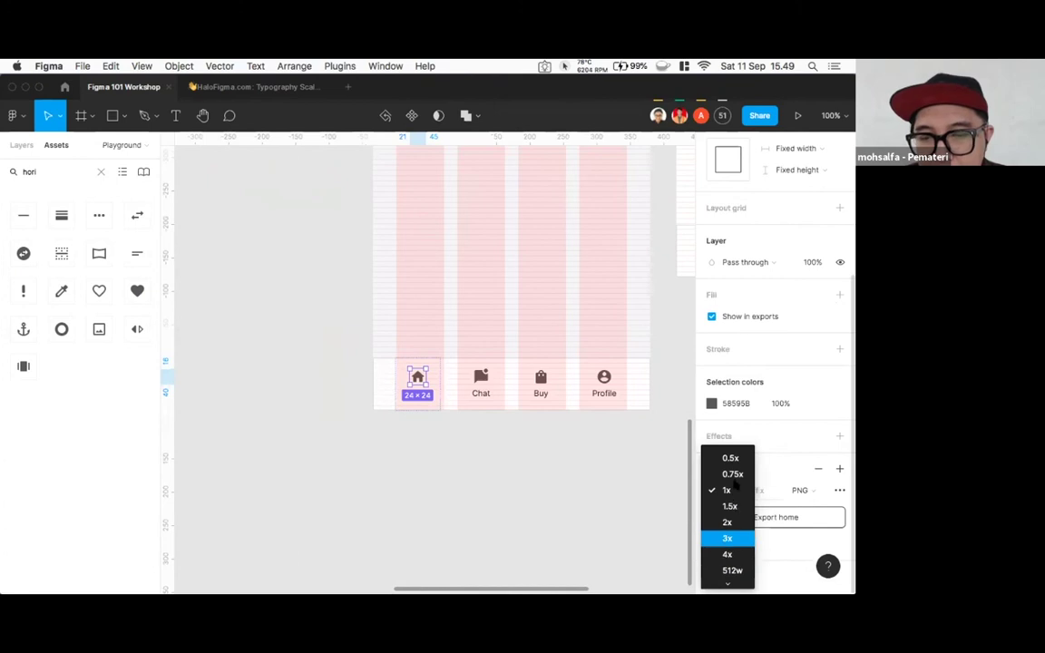
{"action": "left_click", "coordinate": [655, 494]}
{"action": "scroll", "coordinate": [736, 401], "scroll_direction": "up", "scroll_amount": 5}
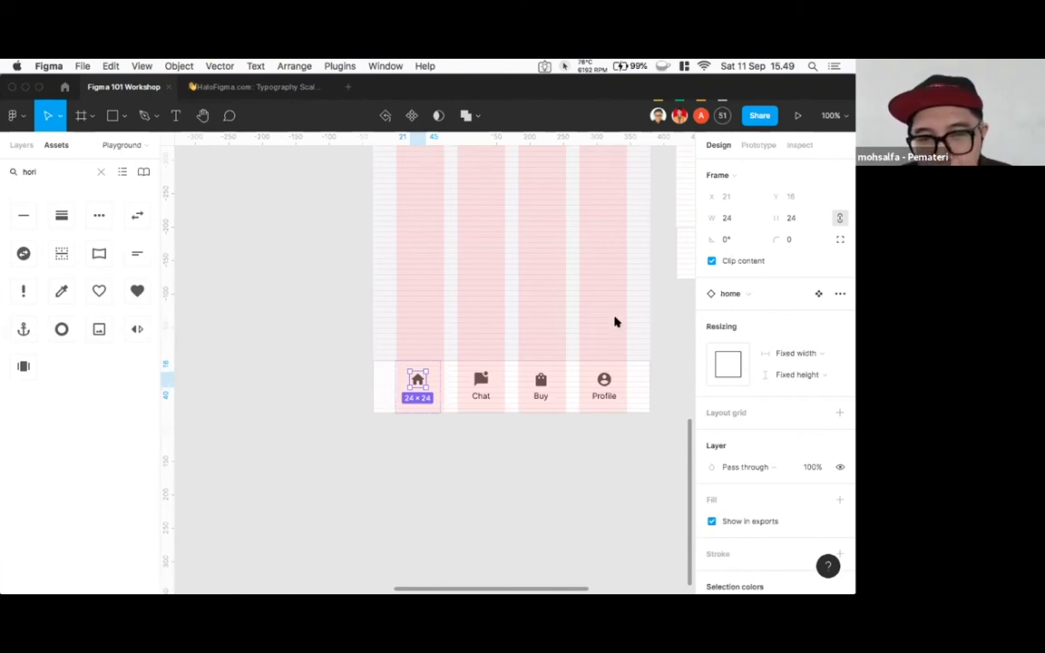
{"action": "scroll", "coordinate": [613, 319], "scroll_direction": "up", "scroll_amount": 10}
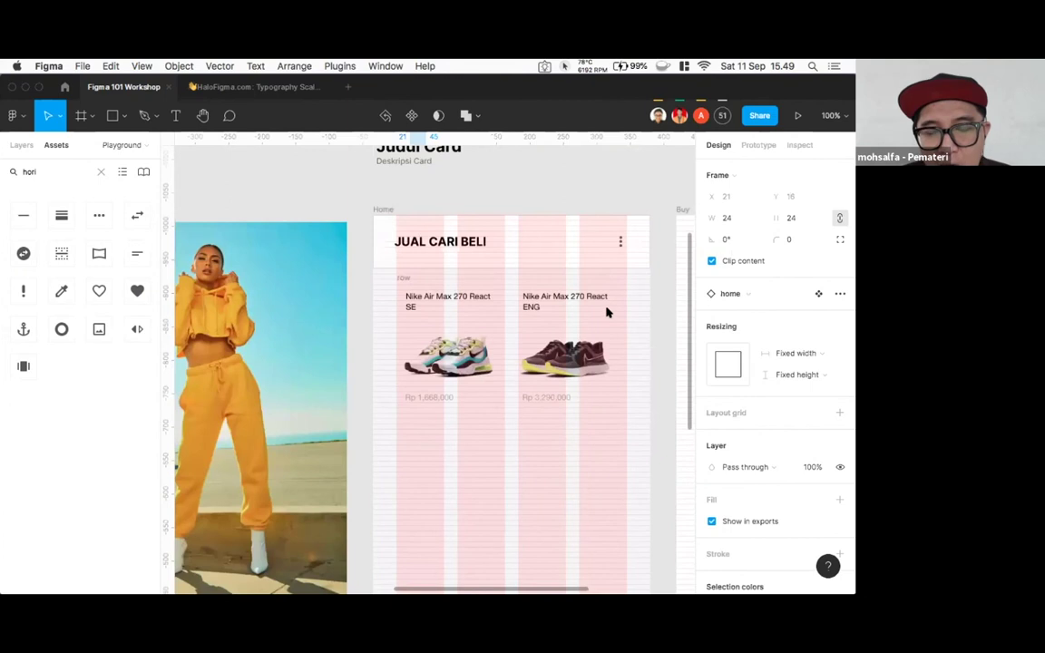
{"action": "scroll", "coordinate": [608, 304], "scroll_direction": "up", "scroll_amount": 2}
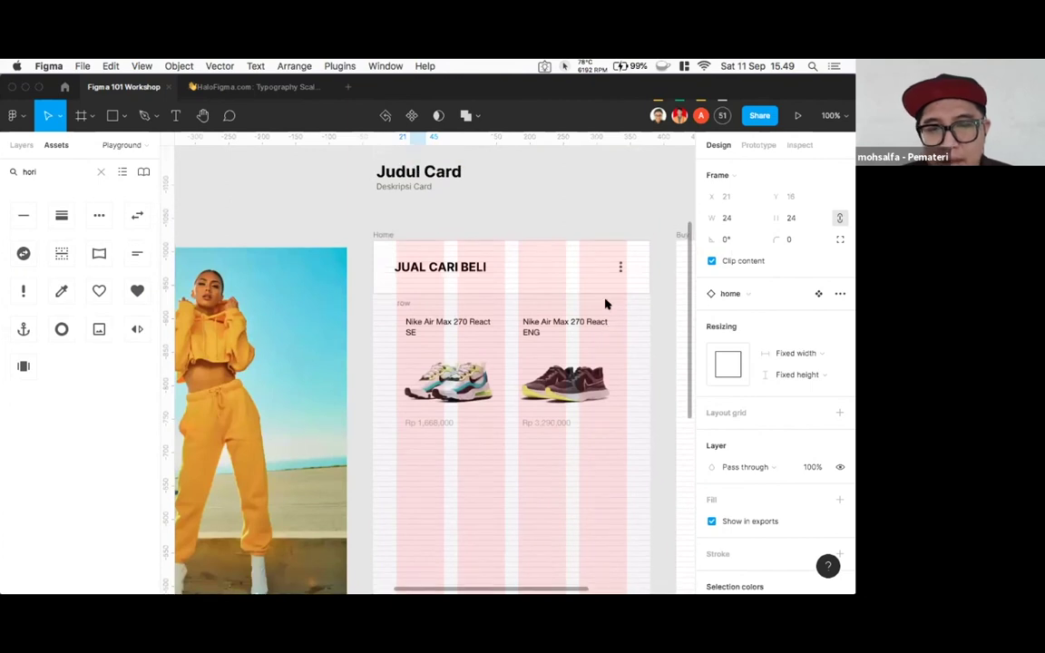
{"action": "left_click", "coordinate": [441, 166]}
{"action": "left_click", "coordinate": [531, 354]}
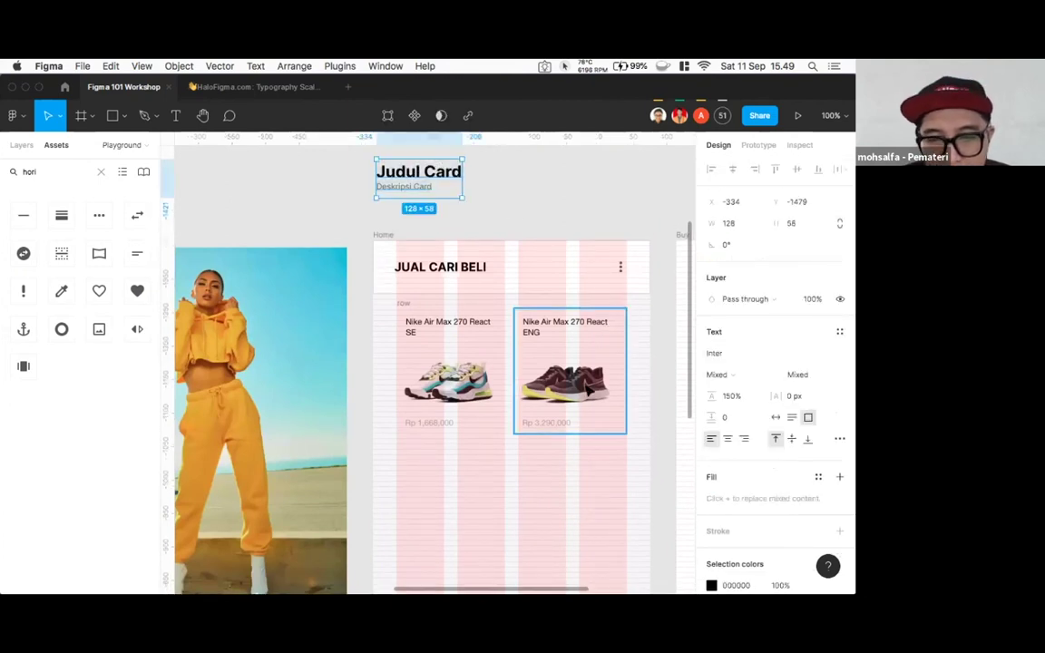
- Stretch the Home screen's bottom navigation bar slightly upward from its top edge, making it 414 × 79
{"action": "scroll", "coordinate": [587, 388], "scroll_direction": "down", "scroll_amount": 10}
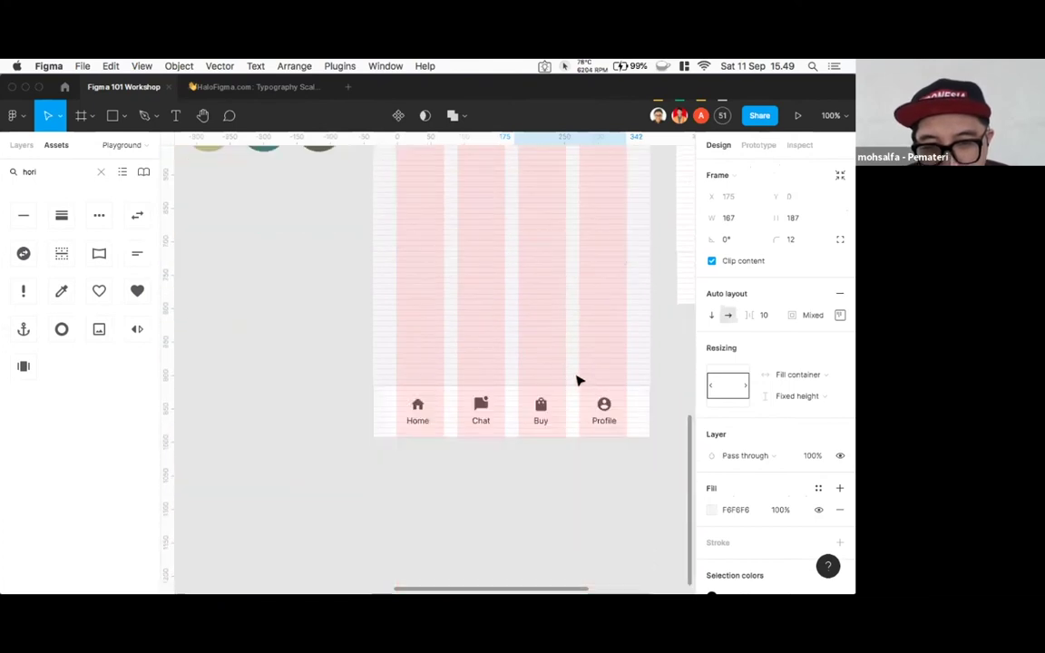
{"action": "scroll", "coordinate": [481, 390], "scroll_direction": "up", "scroll_amount": 5}
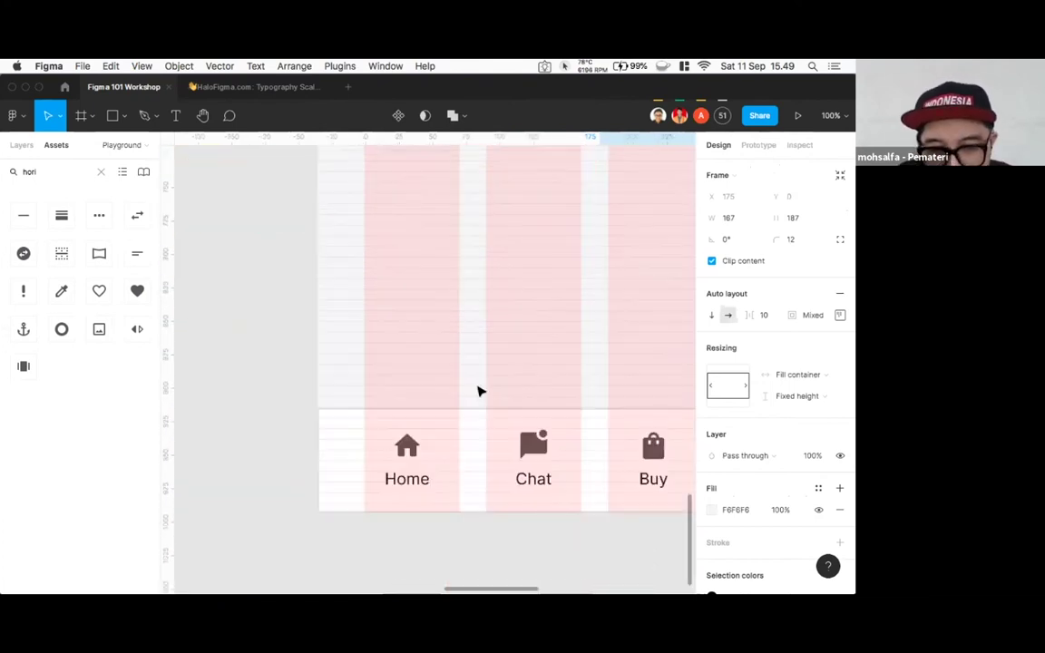
{"action": "scroll", "coordinate": [476, 390], "scroll_direction": "down", "scroll_amount": 3}
{"action": "scroll", "coordinate": [476, 390], "scroll_direction": "right", "scroll_amount": 1}
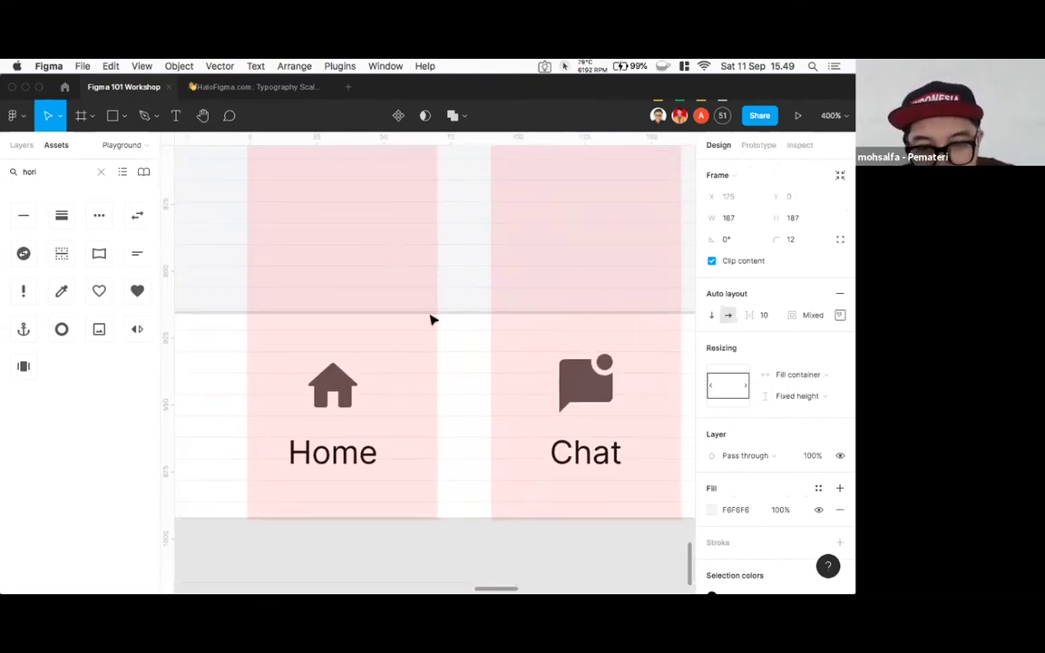
{"action": "left_click_drag", "start_coordinate": [438, 313], "coordinate": [447, 304]}
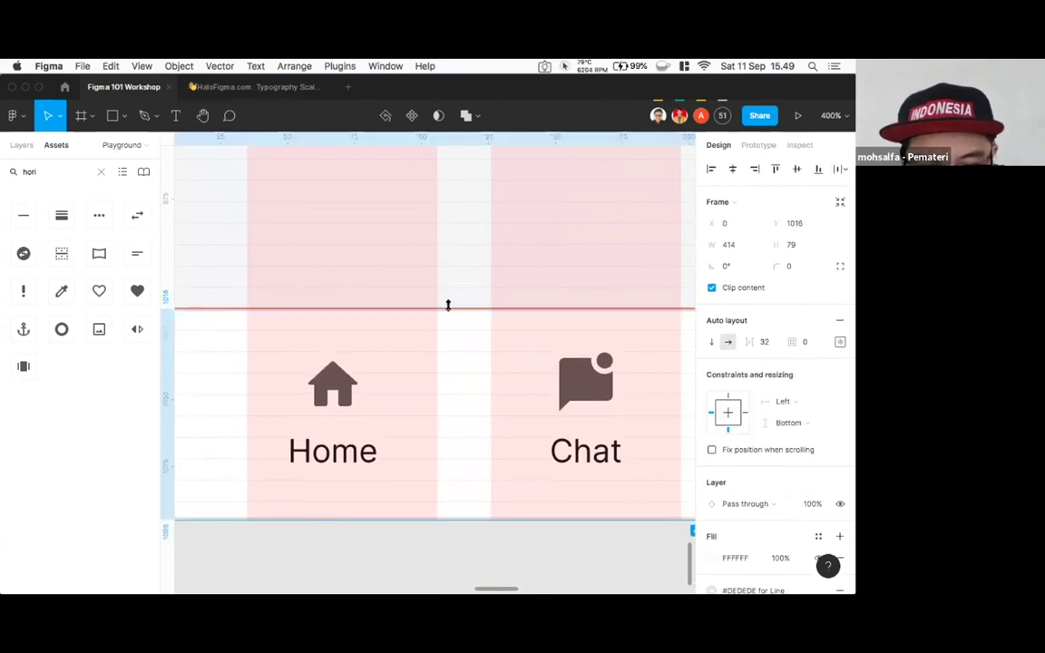
- Select the Home menu item in the bottom navigation bar and examine its dimensions, padding and CSS code
{"action": "left_click", "coordinate": [337, 388]}
{"action": "left_click", "coordinate": [337, 388]}
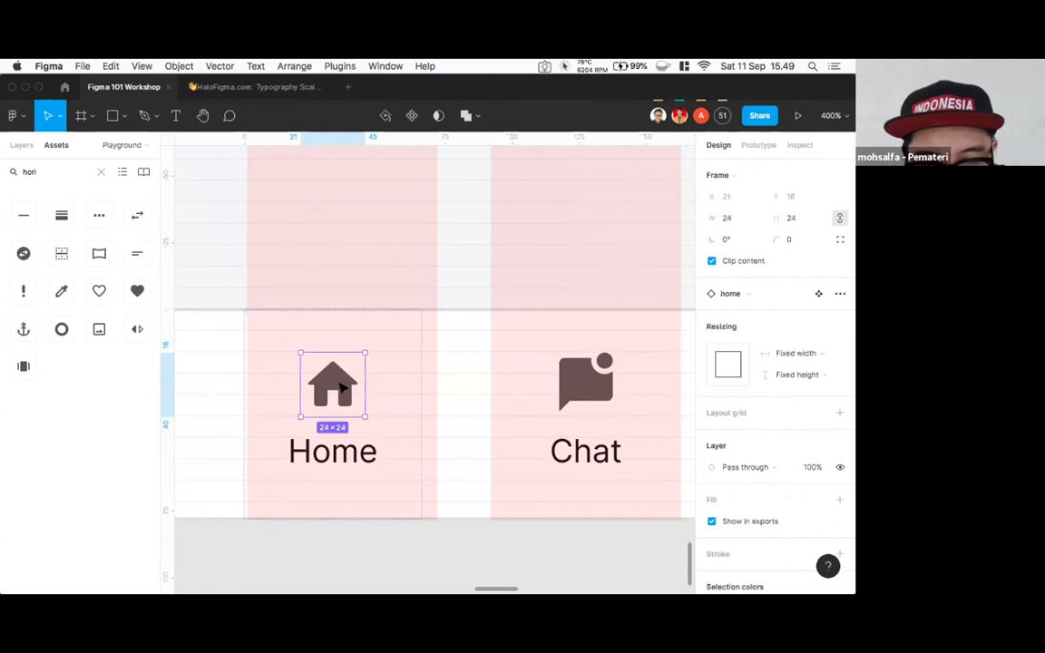
{"action": "left_click", "coordinate": [411, 344]}
{"action": "left_click", "coordinate": [413, 345]}
{"action": "scroll", "coordinate": [730, 508], "scroll_direction": "down", "scroll_amount": 1}
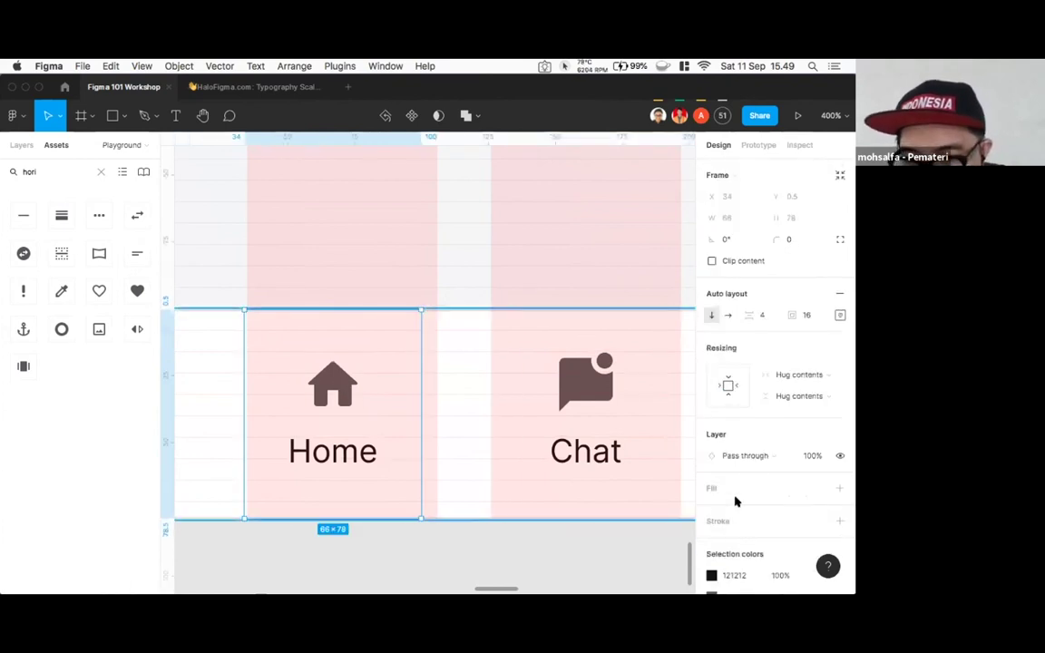
{"action": "left_click", "coordinate": [798, 143]}
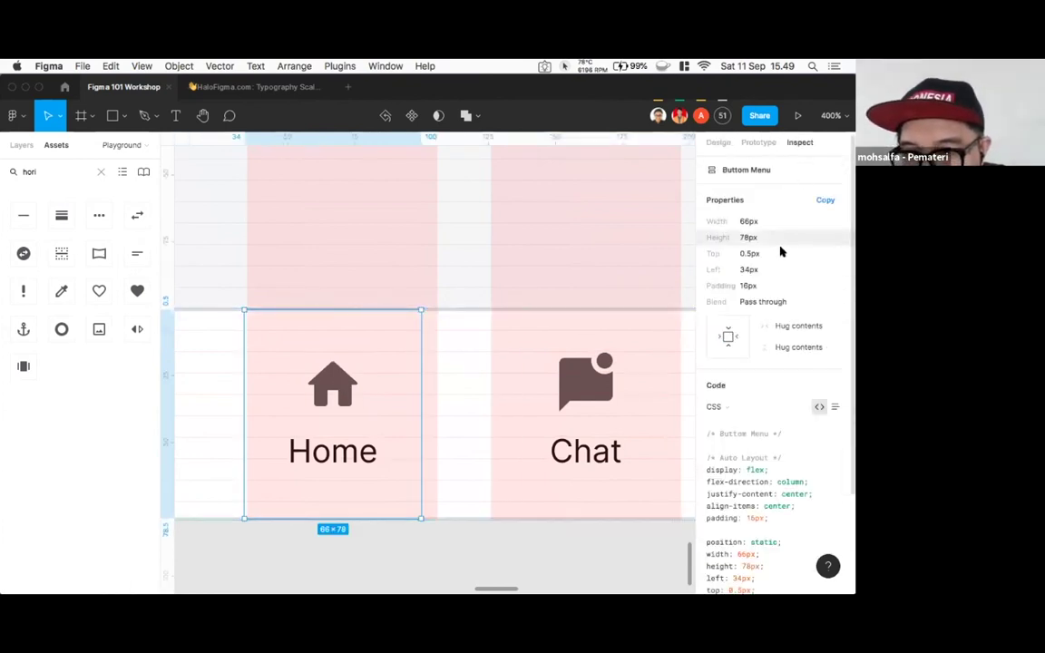
{"action": "scroll", "coordinate": [767, 254], "scroll_direction": "down", "scroll_amount": 1}
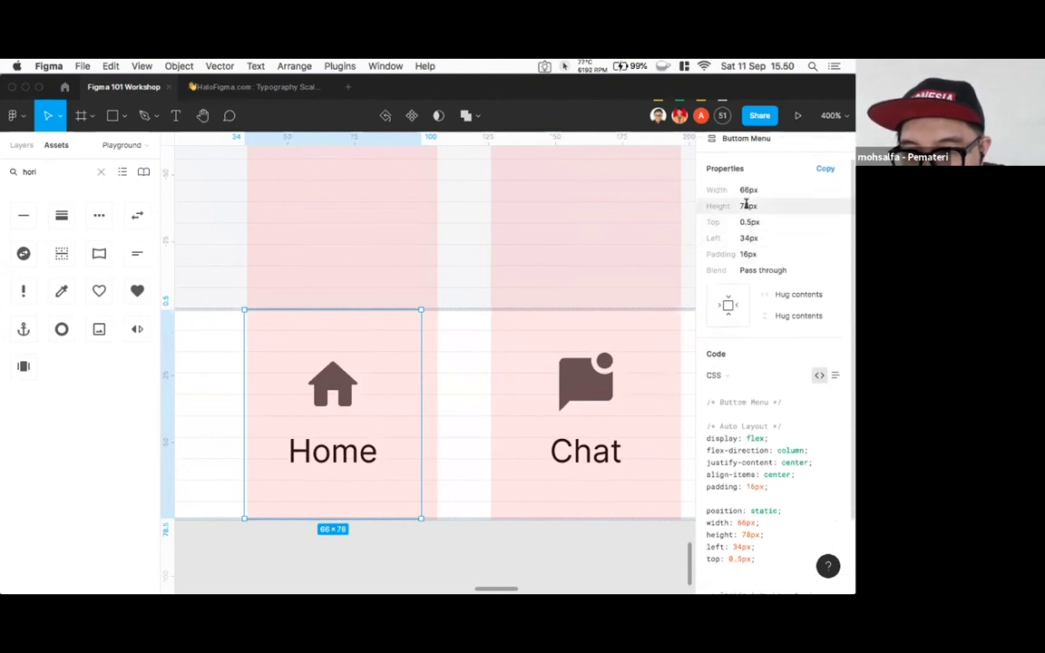
{"action": "left_click_drag", "start_coordinate": [748, 189], "coordinate": [735, 190]}
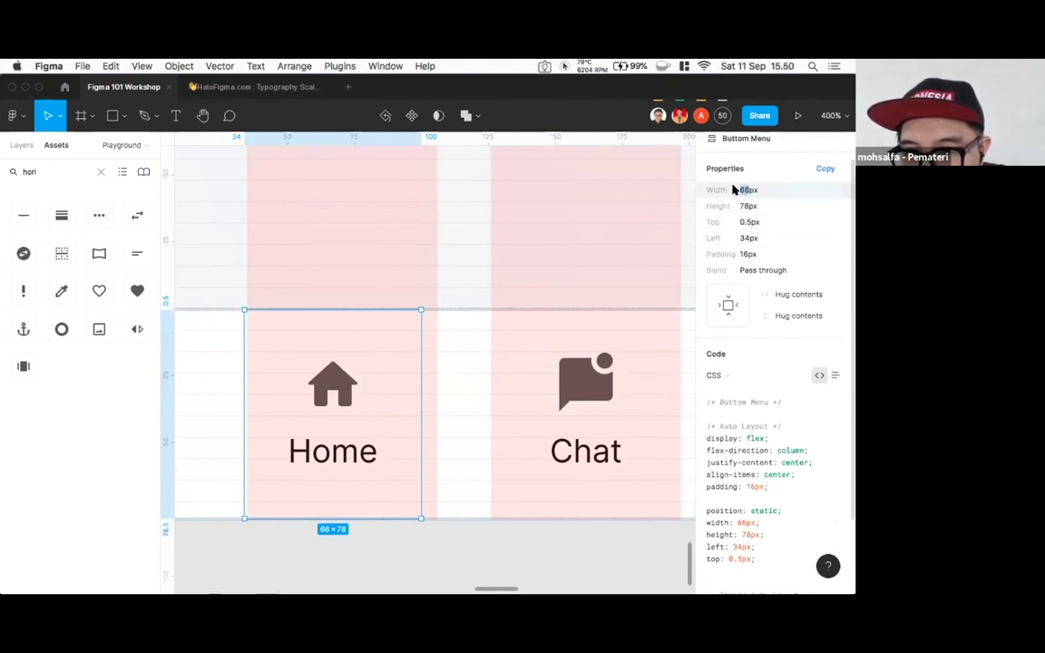
{"action": "scroll", "coordinate": [742, 270], "scroll_direction": "down", "scroll_amount": 4}
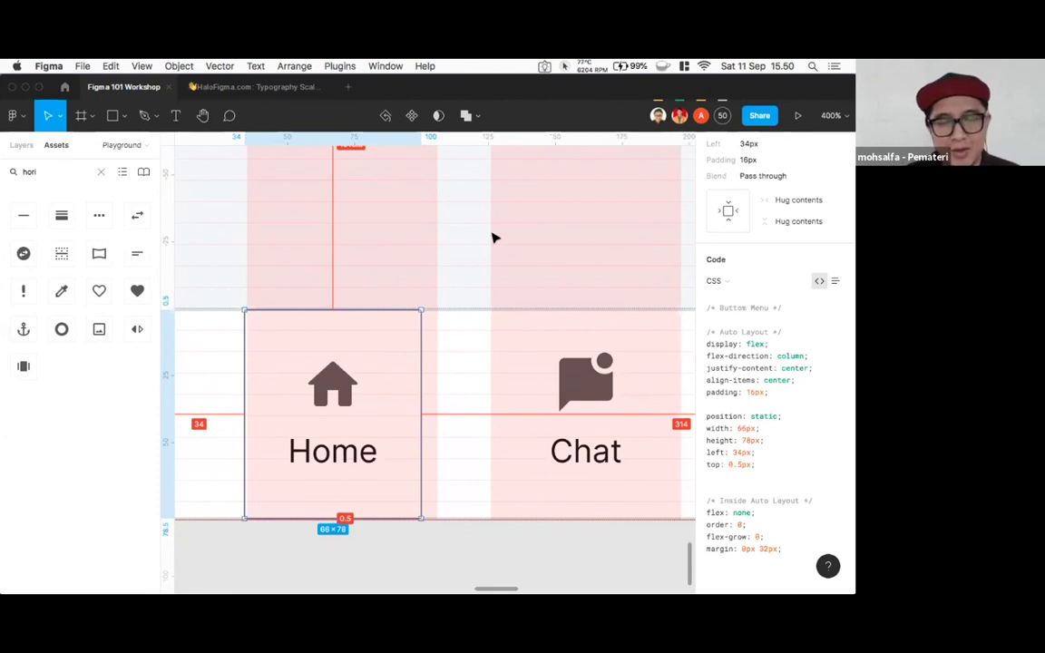
- Select the Home, Chat and Buy icons together and examine their combined CSS code and spacing to the navigation bar
{"action": "key", "text": "minus"}
{"action": "key", "text": "minus"}
{"action": "key", "text": "minus"}
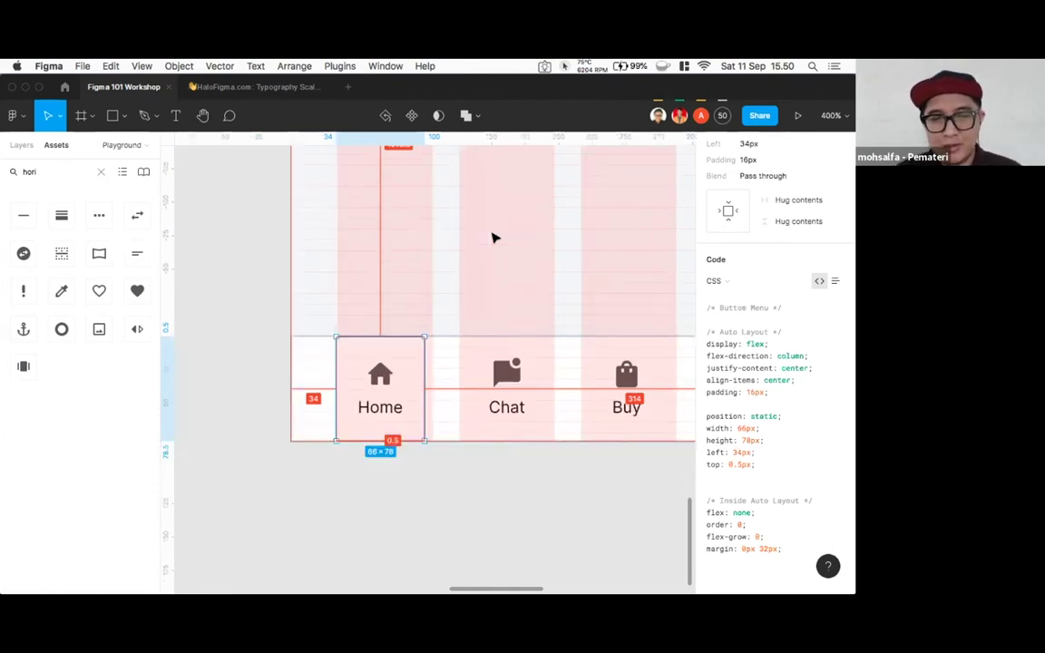
{"action": "key", "text": "plus"}
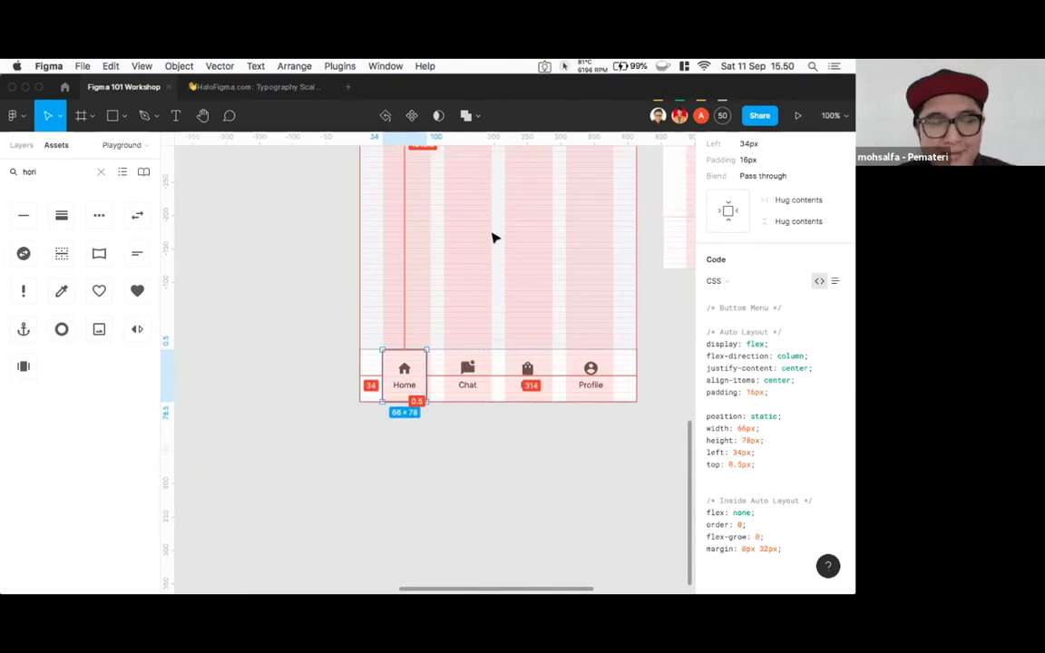
{"action": "key", "text": "plus"}
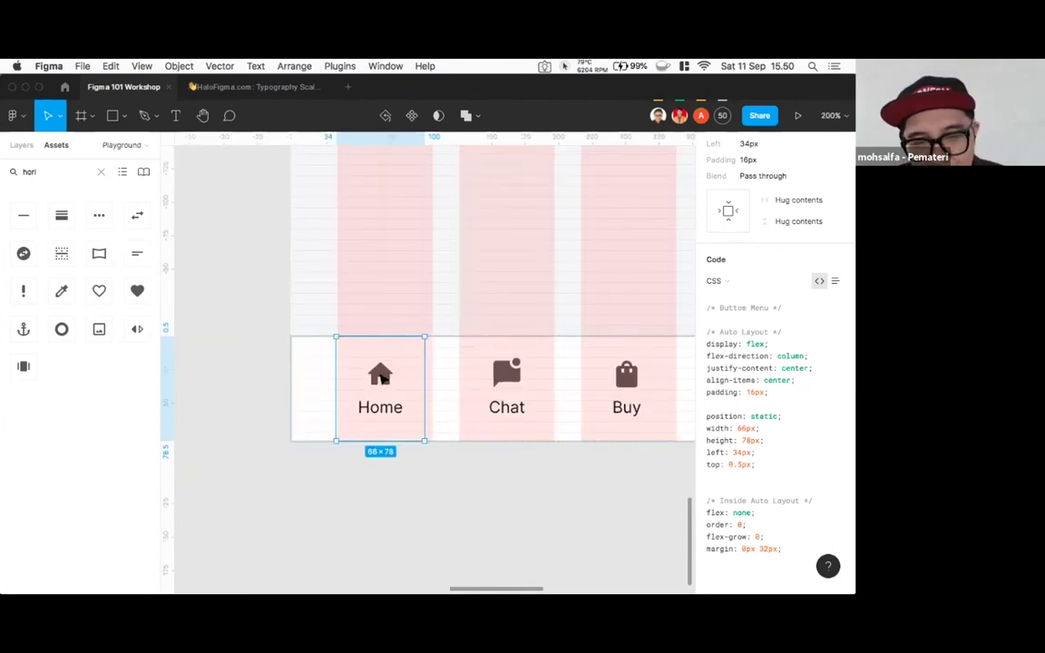
{"action": "double_click", "coordinate": [381, 379]}
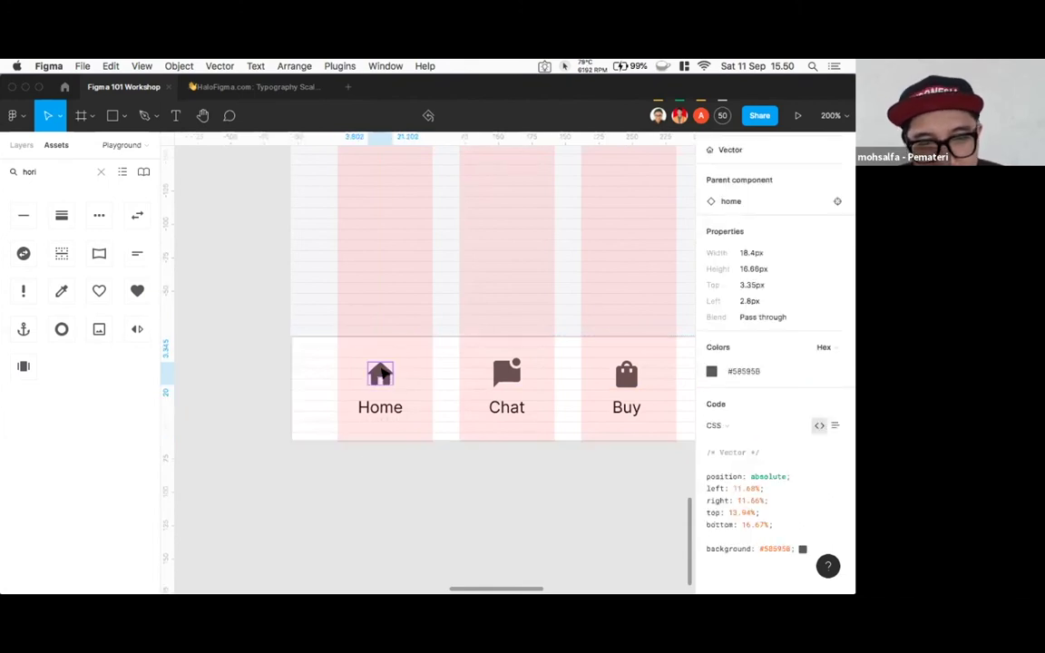
{"action": "left_click", "coordinate": [410, 476]}
{"action": "left_click", "coordinate": [382, 376]}
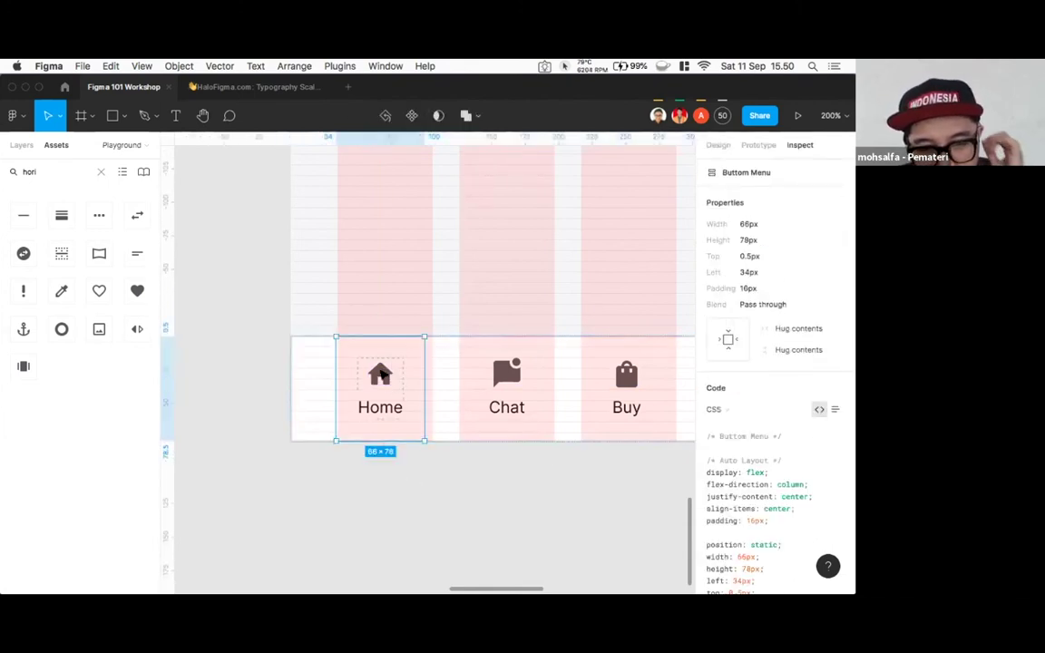
{"action": "left_click", "coordinate": [381, 377]}
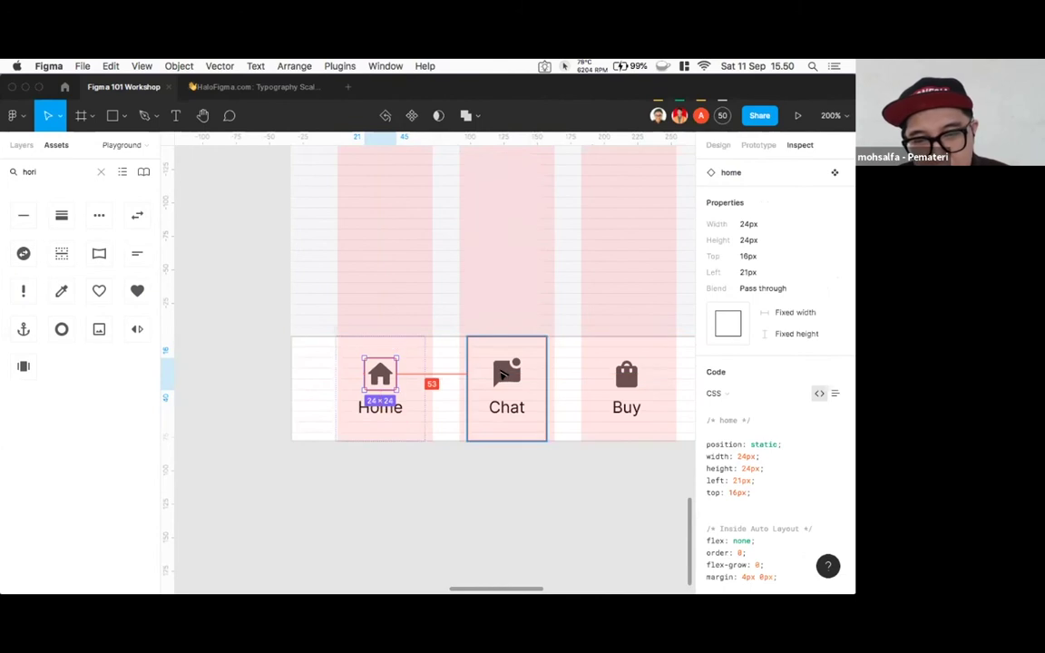
{"action": "left_click", "coordinate": [504, 373], "text": "shift"}
{"action": "left_click", "coordinate": [626, 375], "text": "shift"}
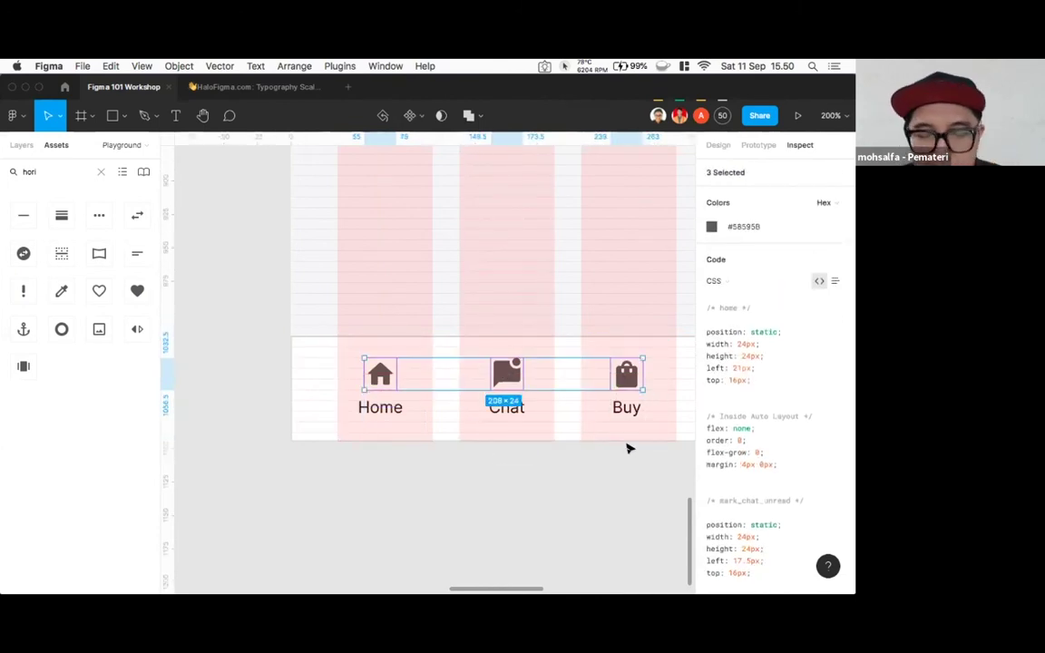
{"action": "key", "text": "alt"}
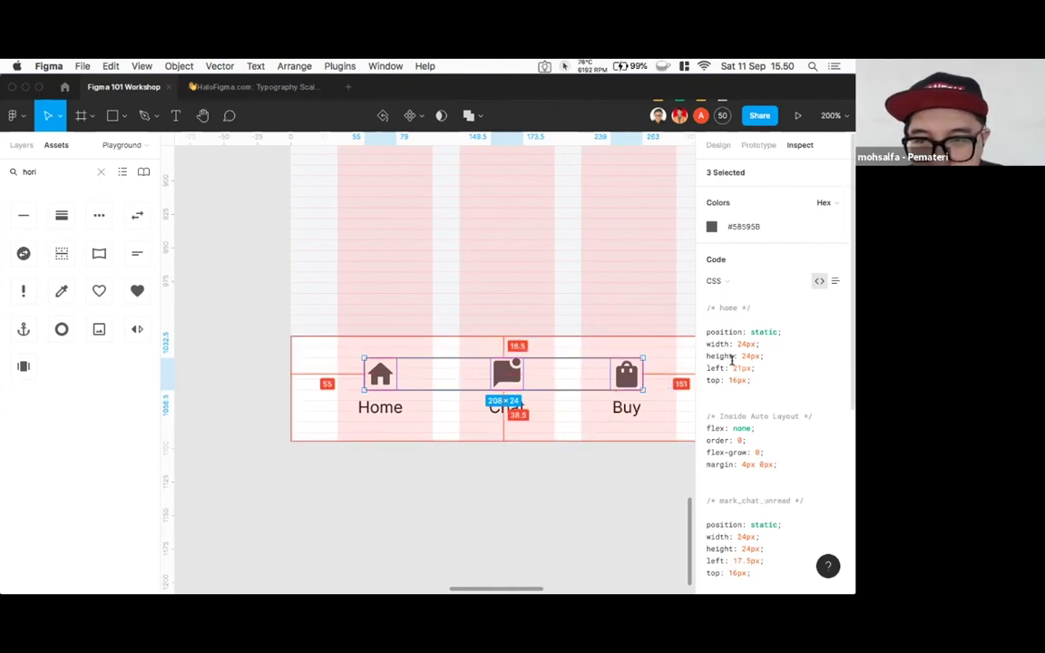
- Add an export setting for the three selected navigation icons at 1x scale, with PNG as the format
{"action": "left_click", "coordinate": [718, 145]}
{"action": "scroll", "coordinate": [762, 363], "scroll_direction": "down", "scroll_amount": 5}
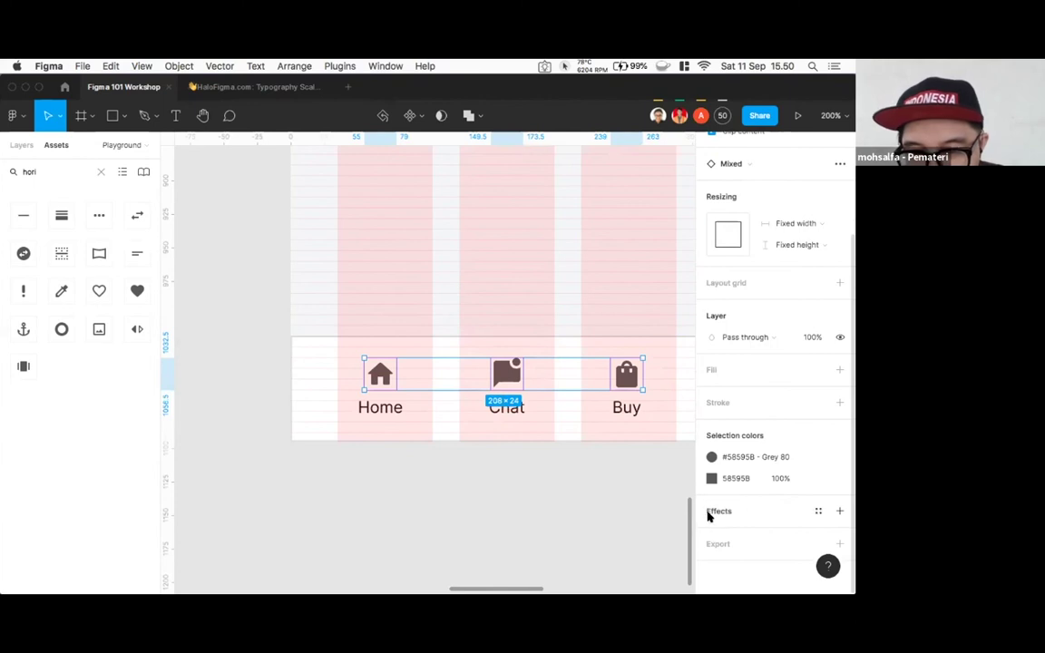
{"action": "left_click", "coordinate": [840, 511]}
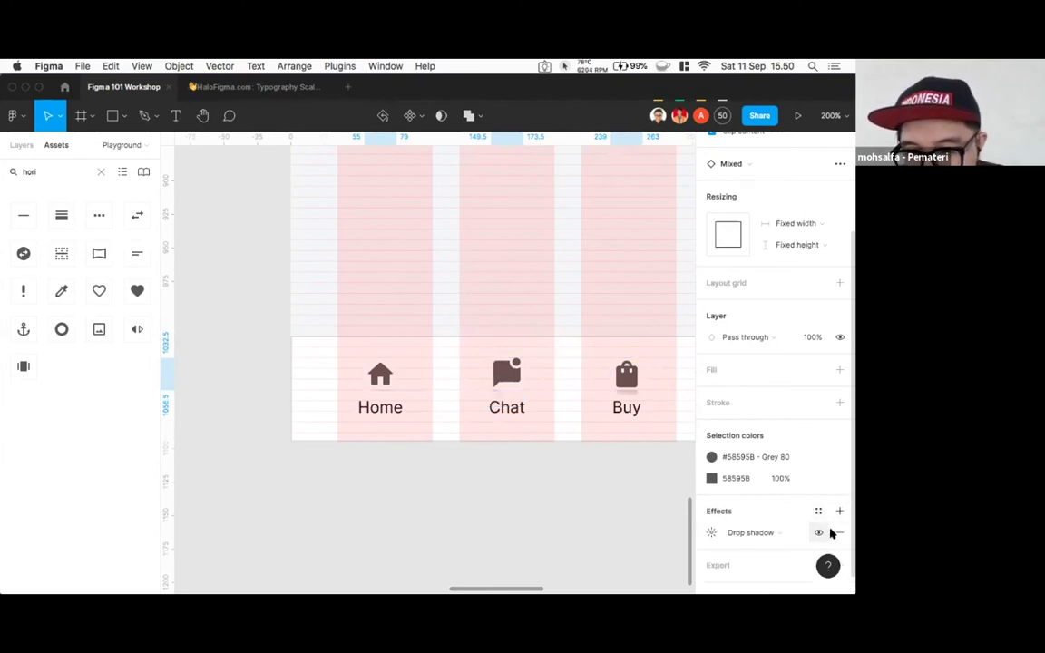
{"action": "left_click", "coordinate": [841, 534]}
{"action": "left_click", "coordinate": [839, 543]}
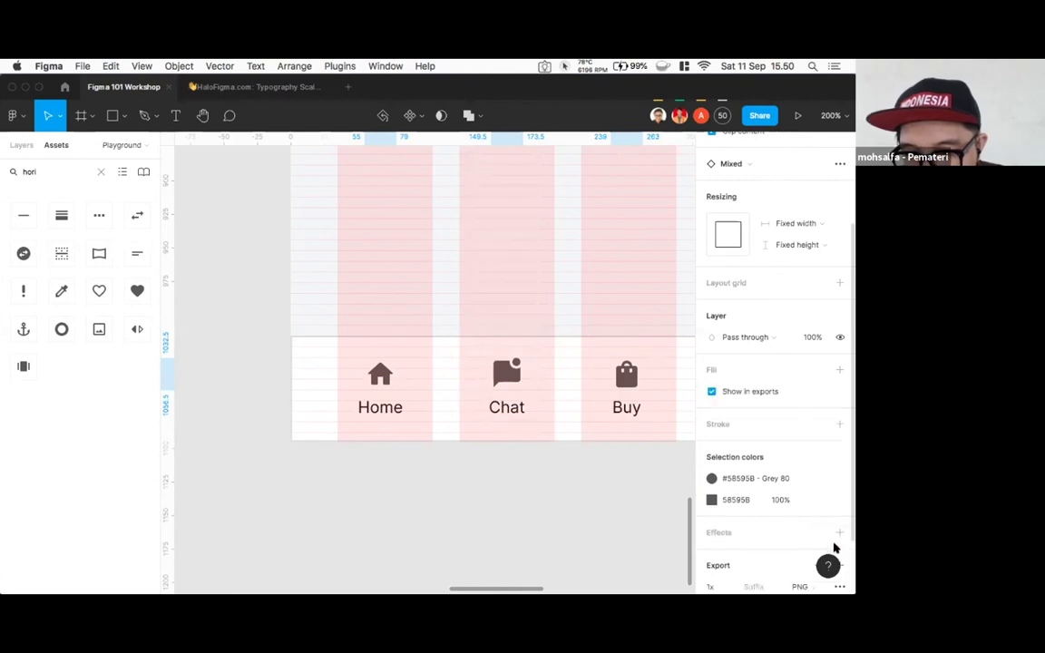
{"action": "scroll", "coordinate": [794, 514], "scroll_direction": "down", "scroll_amount": 2}
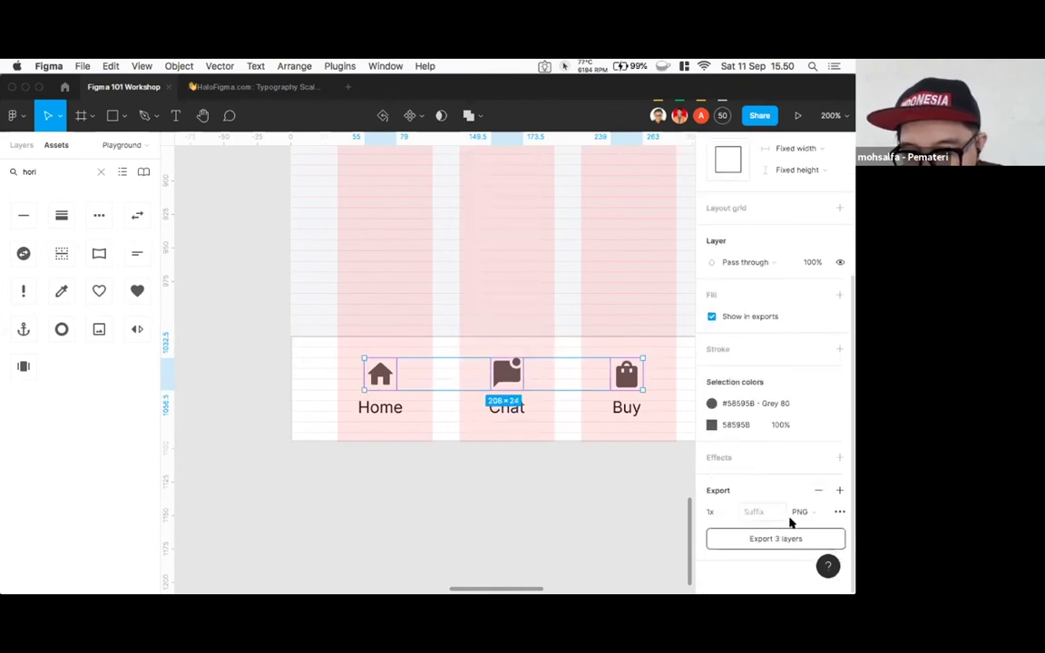
{"action": "left_click", "coordinate": [819, 512]}
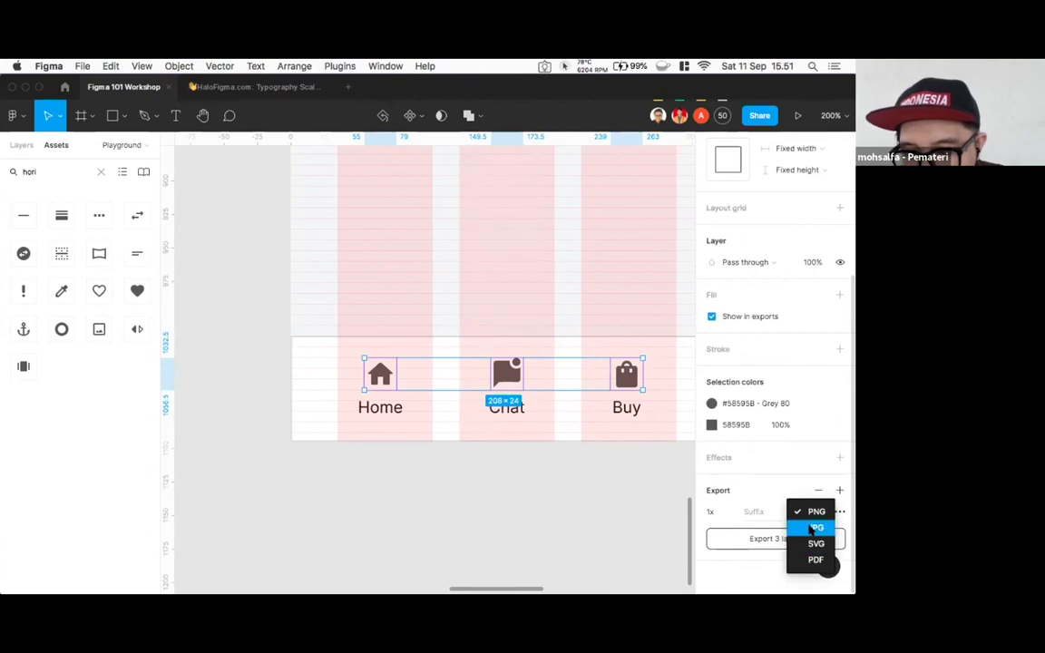
{"action": "left_click", "coordinate": [815, 511]}
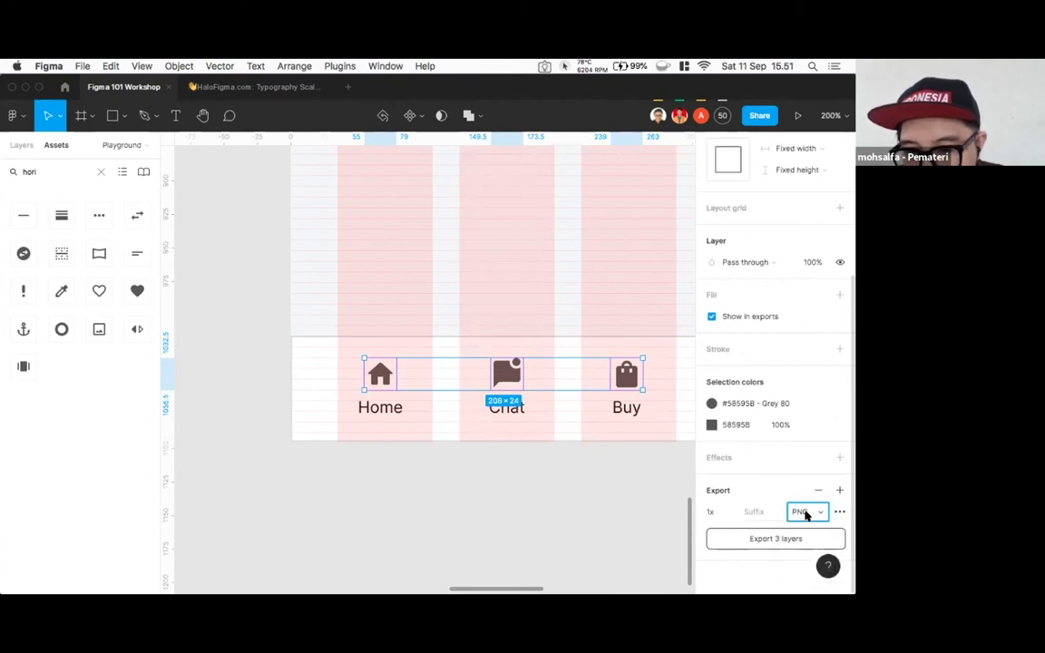
- Export the three selected navigation icons as 1x PNG files to the Desktop folder
{"action": "left_click", "coordinate": [764, 539]}
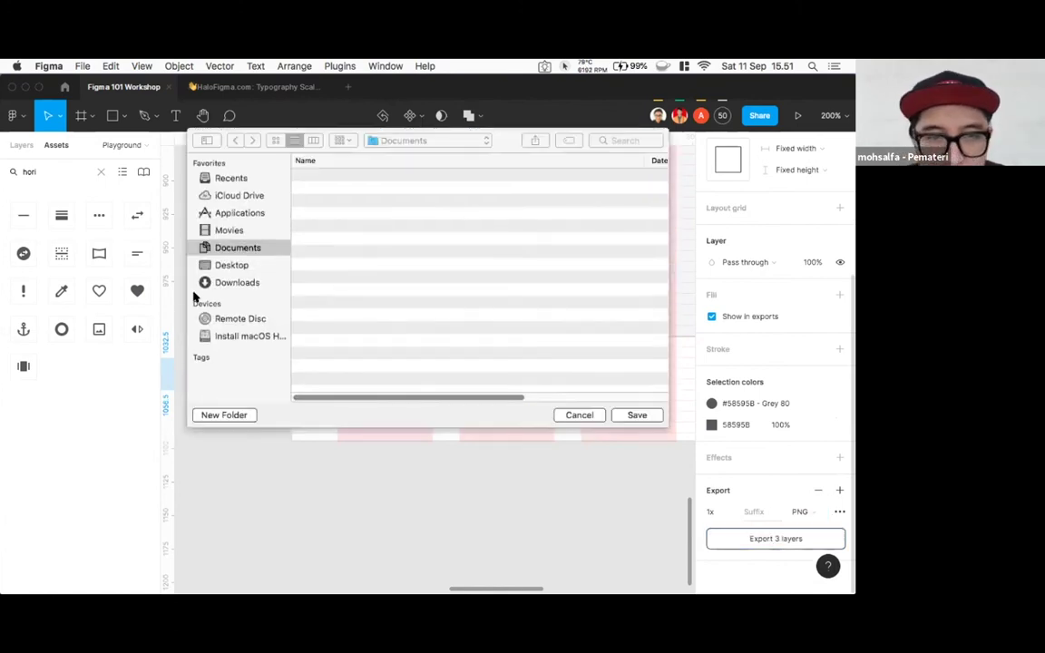
{"action": "left_click", "coordinate": [231, 266]}
{"action": "left_click", "coordinate": [633, 416]}
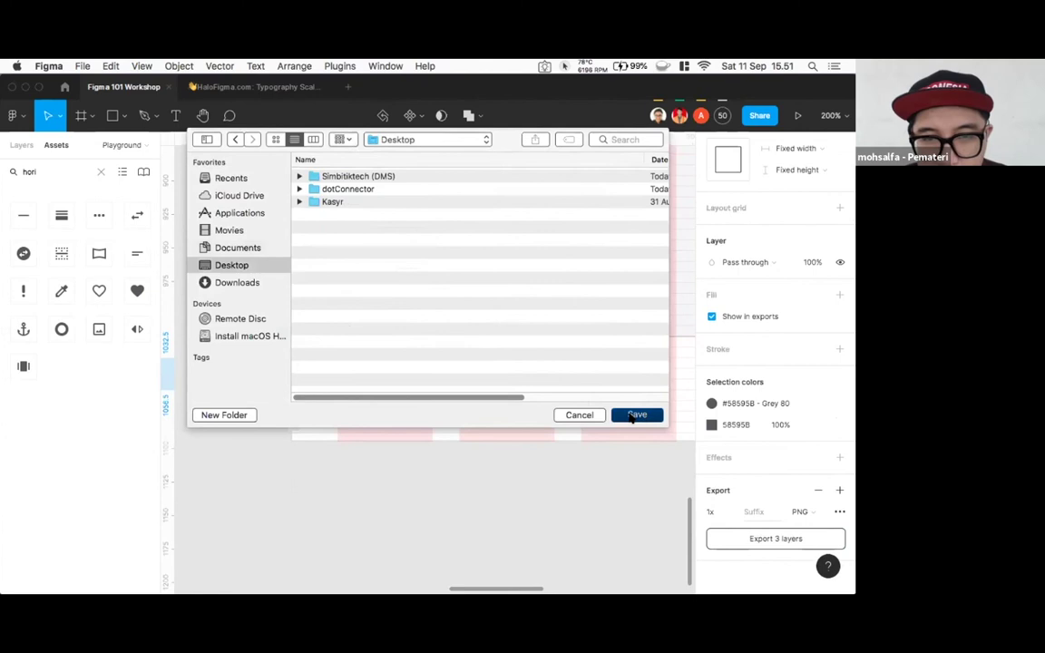
- Set the icons' export scale to 2x and export them to the Desktop, replacing the existing files
{"action": "left_click", "coordinate": [713, 512]}
{"action": "left_click", "coordinate": [727, 516]}
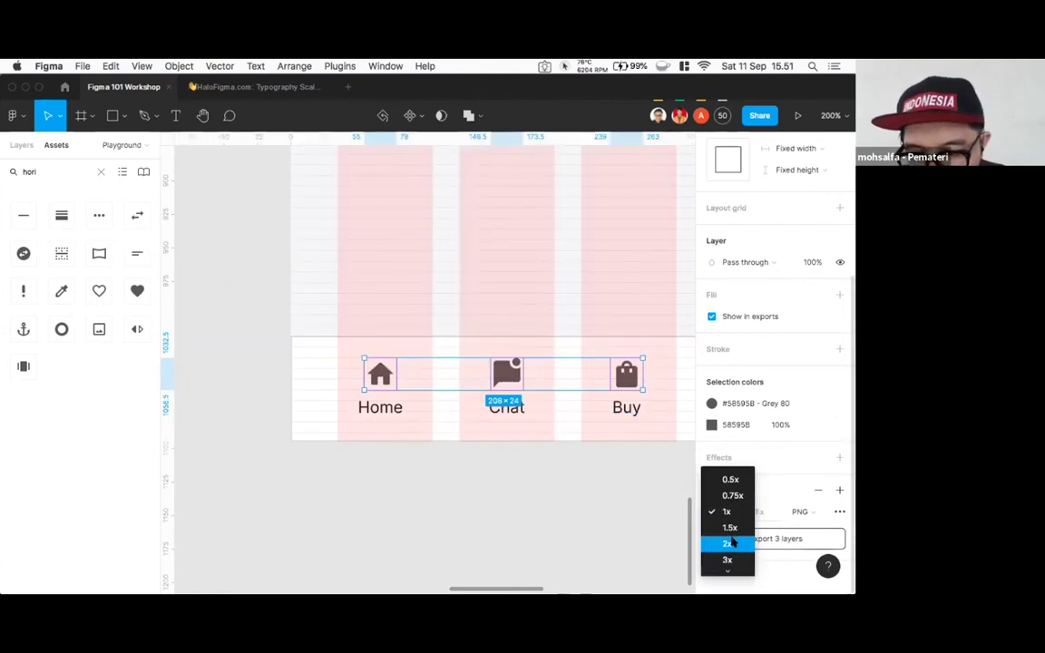
{"action": "left_click", "coordinate": [731, 542]}
{"action": "left_click", "coordinate": [759, 539]}
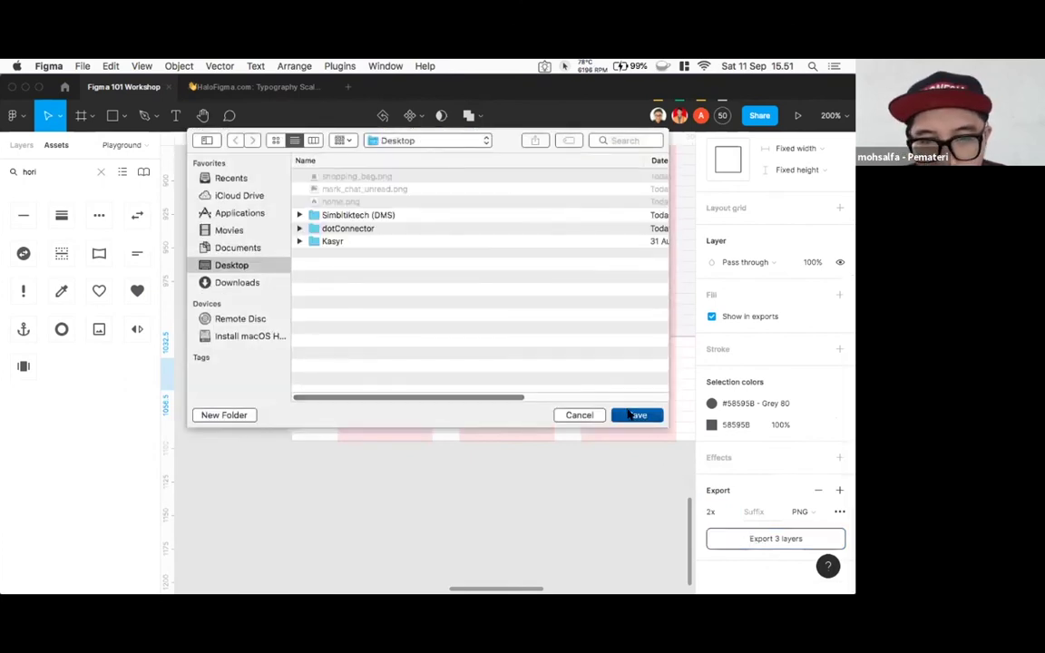
{"action": "left_click", "coordinate": [629, 411]}
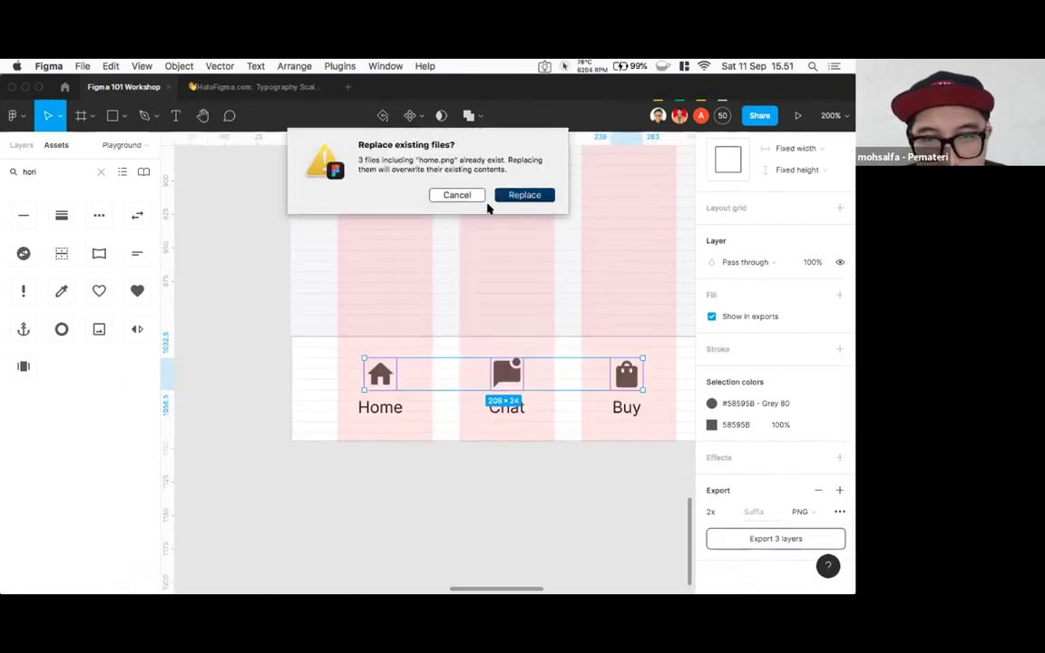
{"action": "left_click", "coordinate": [519, 196]}
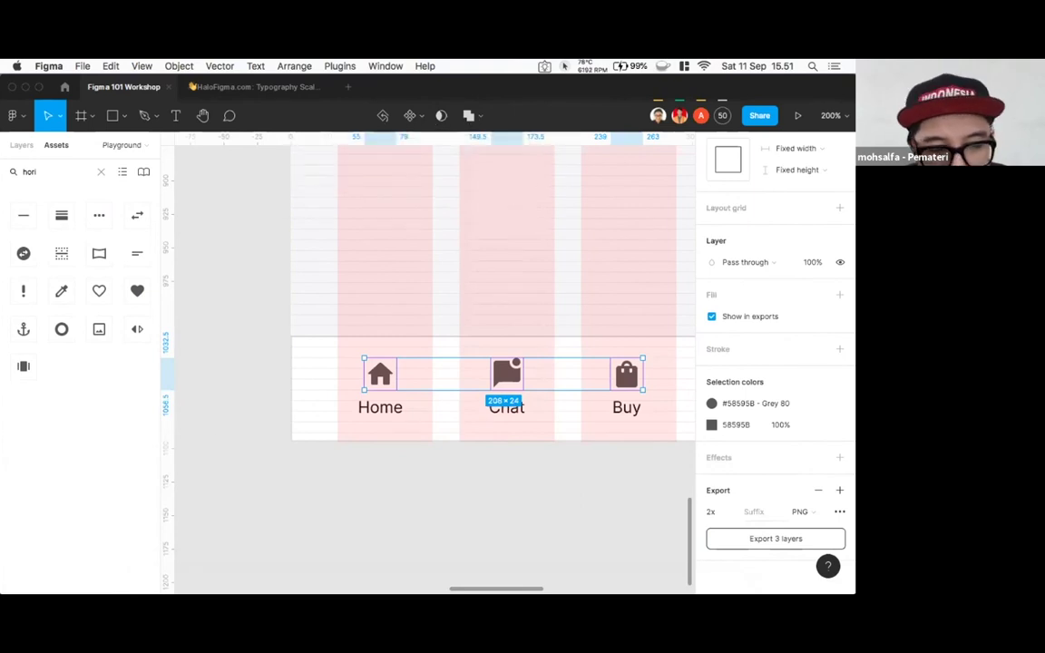
- Switch to Finder and preview the exported icon files on the Desktop, including shopping_bag.png and home.png, and close the preview
{"action": "mouse_move", "coordinate": [141, 574]}
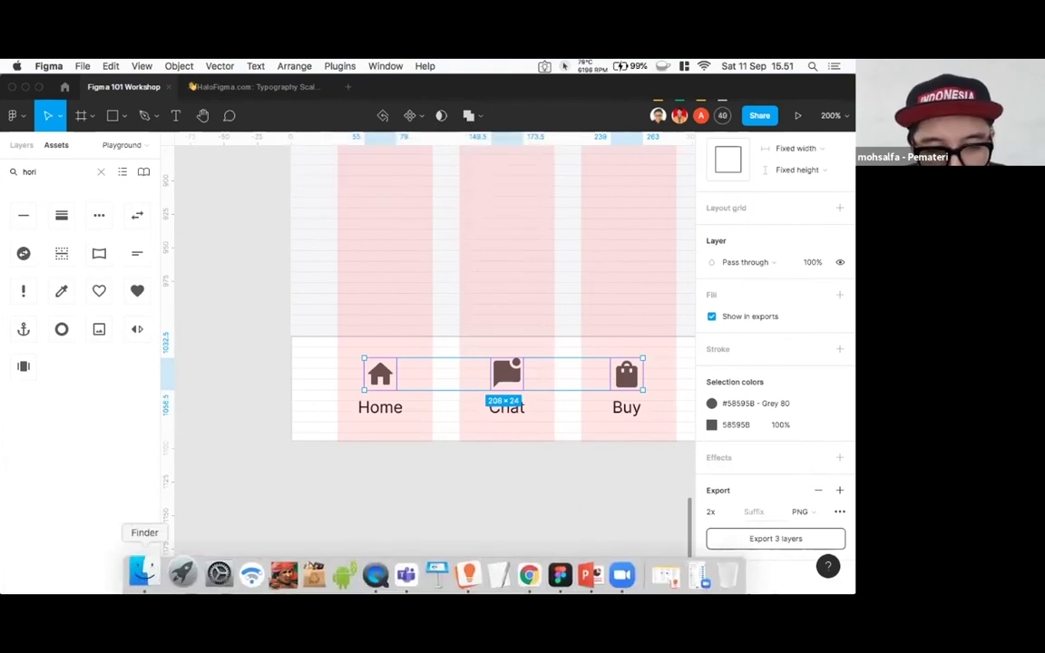
{"action": "left_click", "coordinate": [142, 573]}
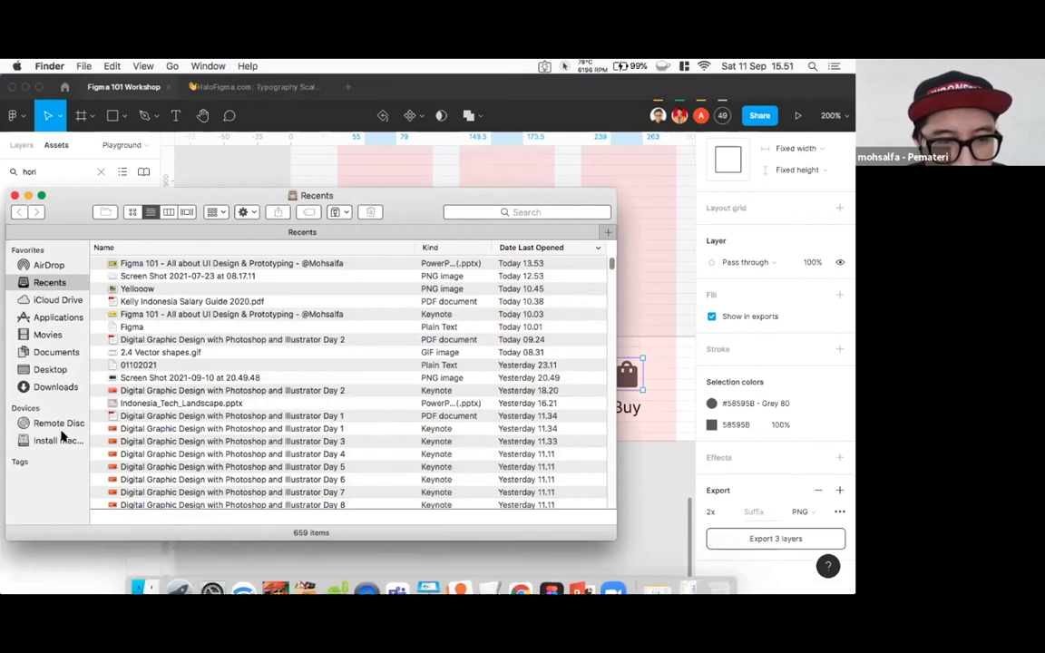
{"action": "left_click", "coordinate": [51, 367]}
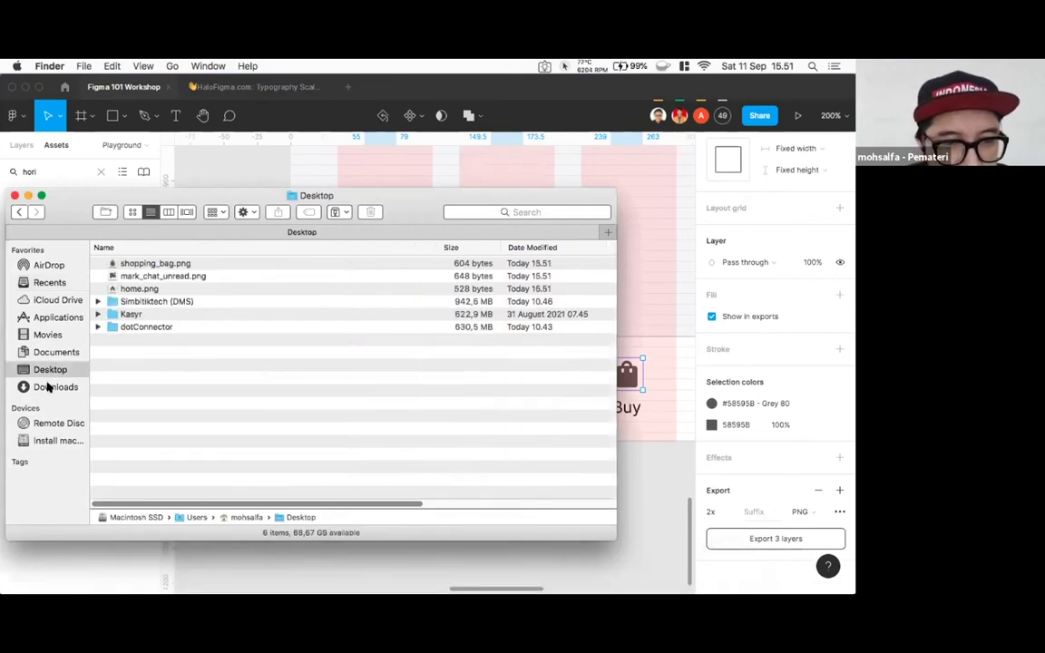
{"action": "left_click", "coordinate": [153, 264]}
{"action": "key", "text": "space"}
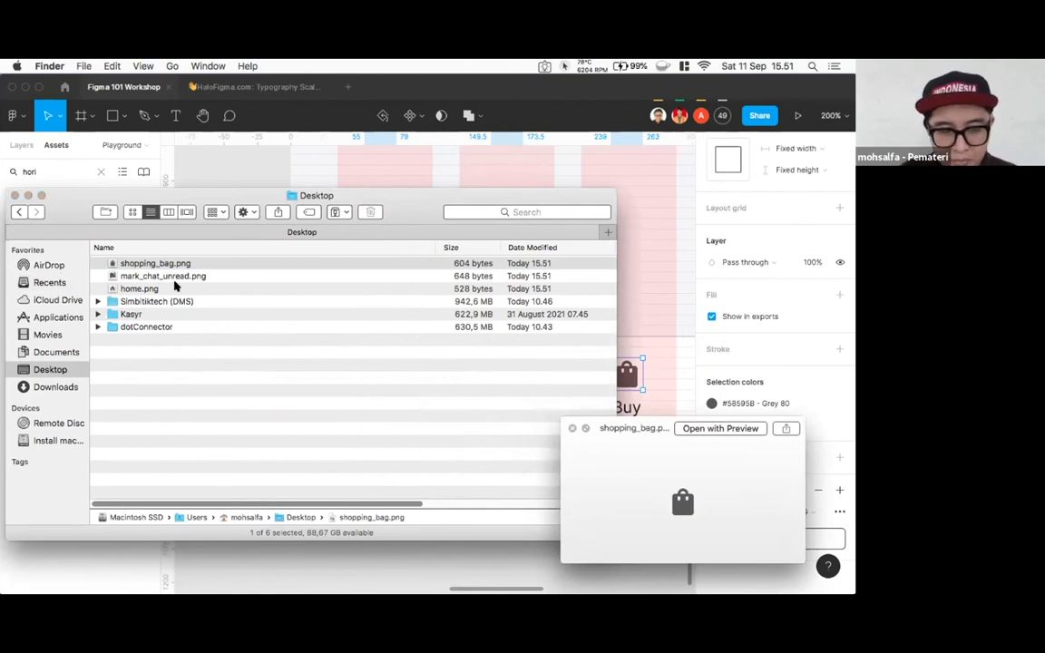
{"action": "left_click", "coordinate": [147, 269]}
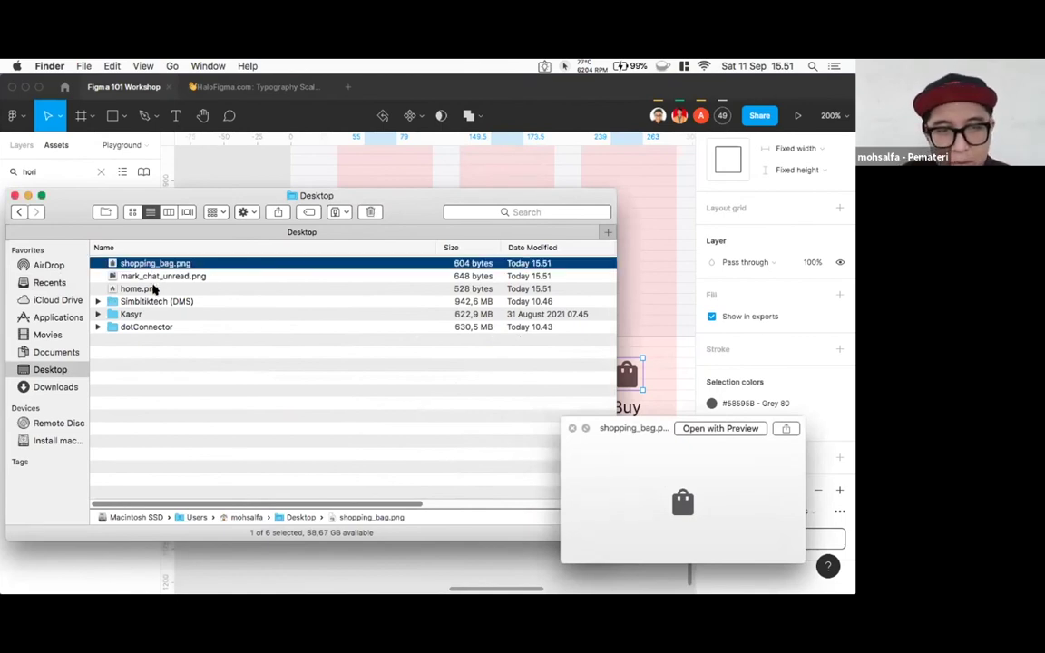
{"action": "left_click", "coordinate": [154, 288]}
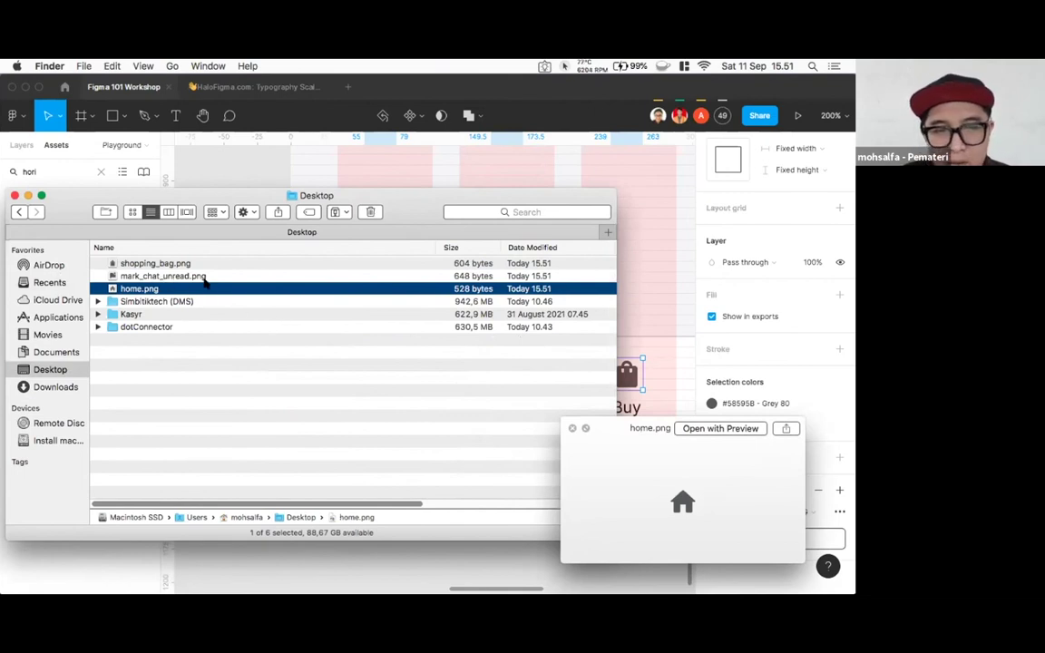
{"action": "key", "text": "Up"}
{"action": "key", "text": "Up"}
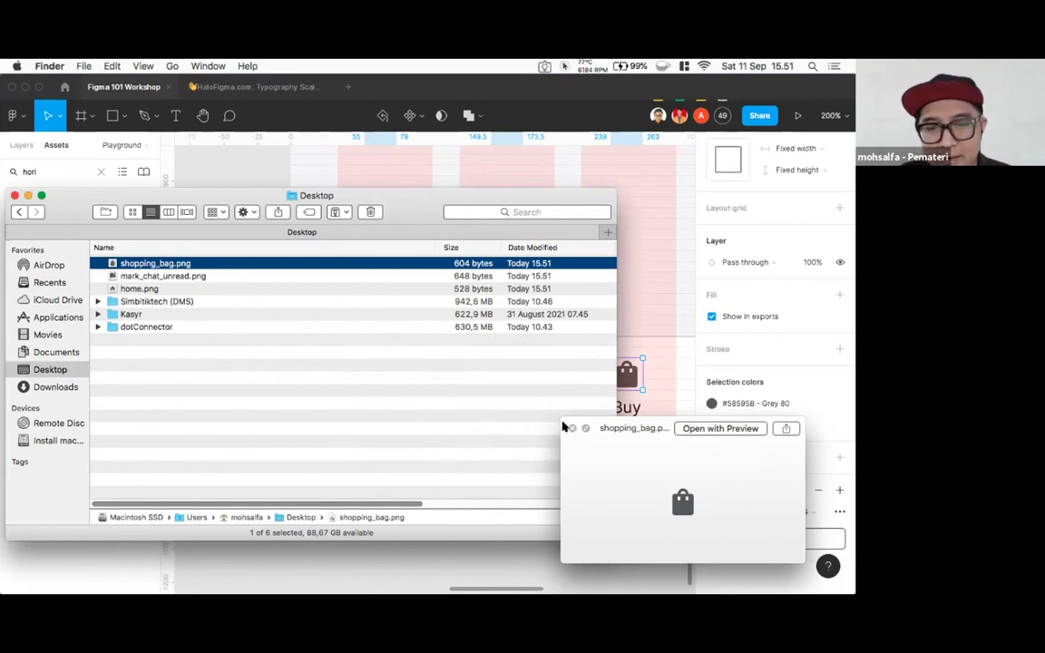
{"action": "left_click", "coordinate": [570, 428]}
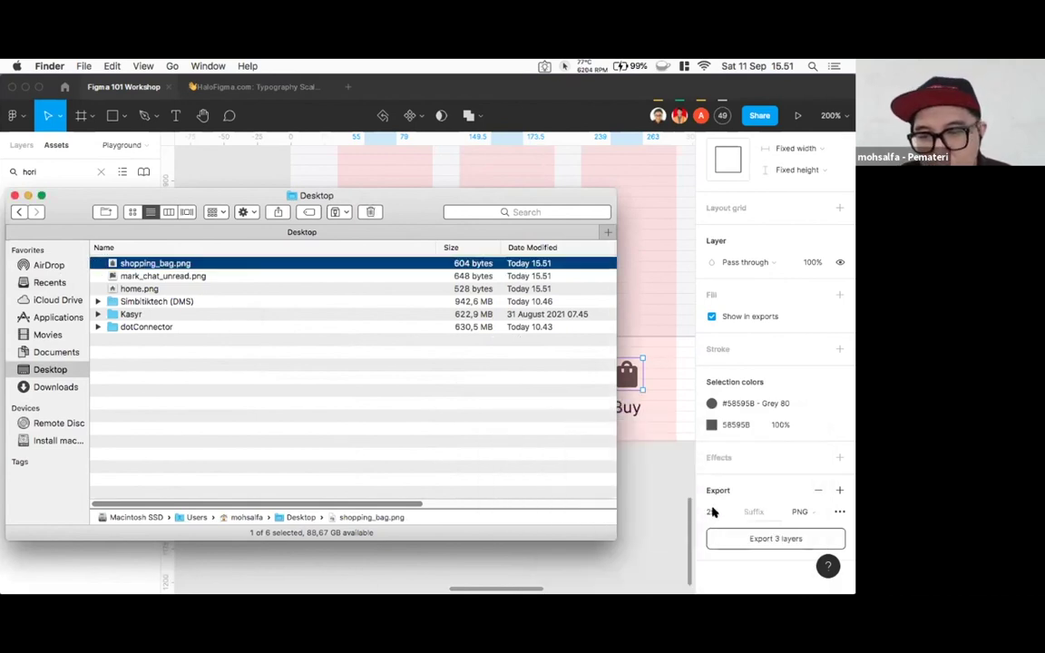
- Switch back to Figma, examine the available export scales for the selected icons, and return to the Figma 101 Workshop file
{"action": "left_click", "coordinate": [681, 508]}
{"action": "left_click", "coordinate": [731, 512]}
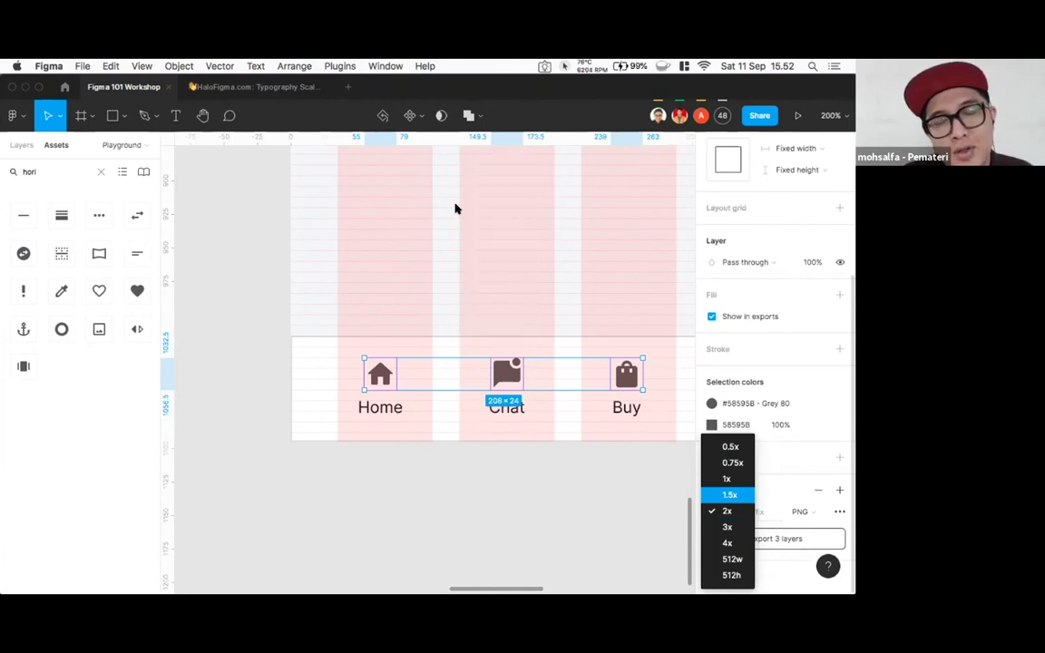
{"action": "left_click", "coordinate": [64, 86]}
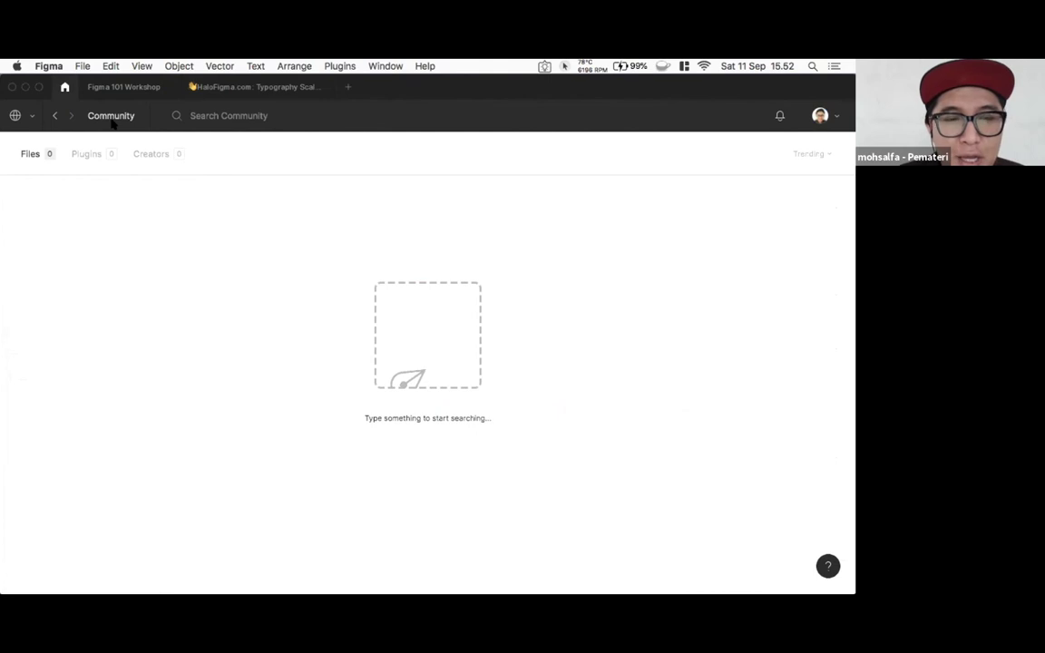
{"action": "left_click", "coordinate": [123, 86]}
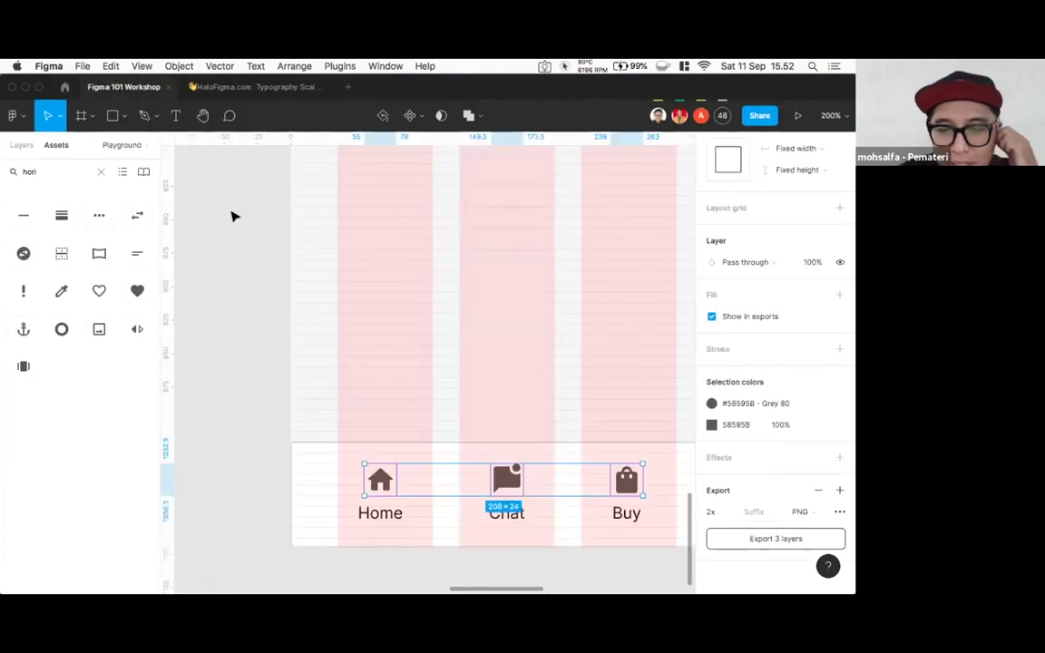
- Run the Figma to HTML, CSS, React & more plugin, look over its code and import options, and close it
{"action": "key", "text": "minus"}
{"action": "key", "text": "minus"}
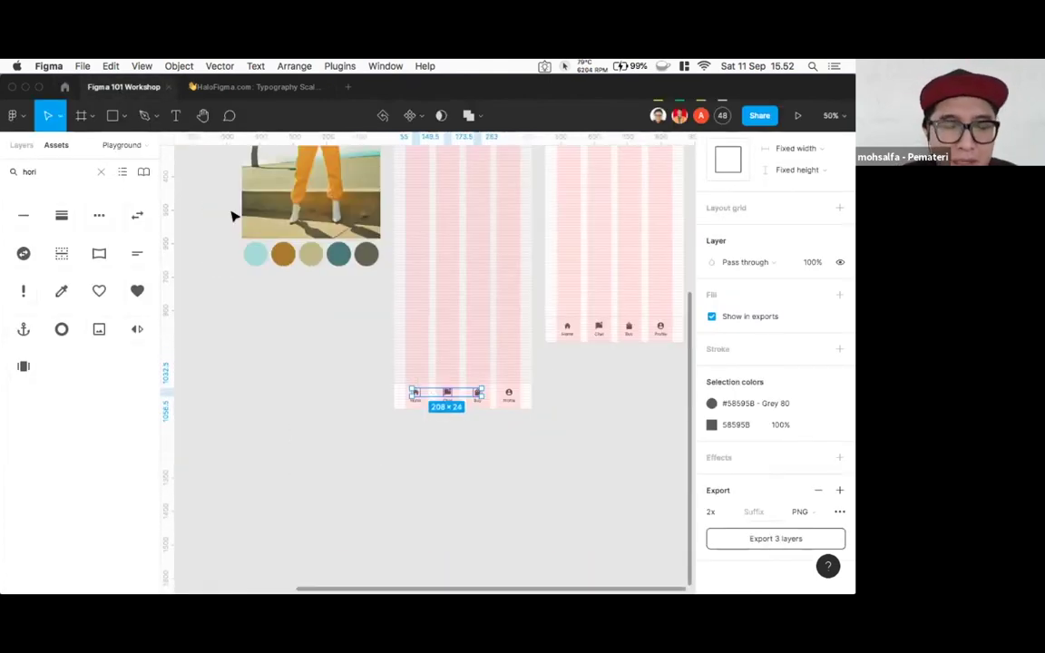
{"action": "scroll", "coordinate": [237, 212], "scroll_direction": "up", "scroll_amount": 4}
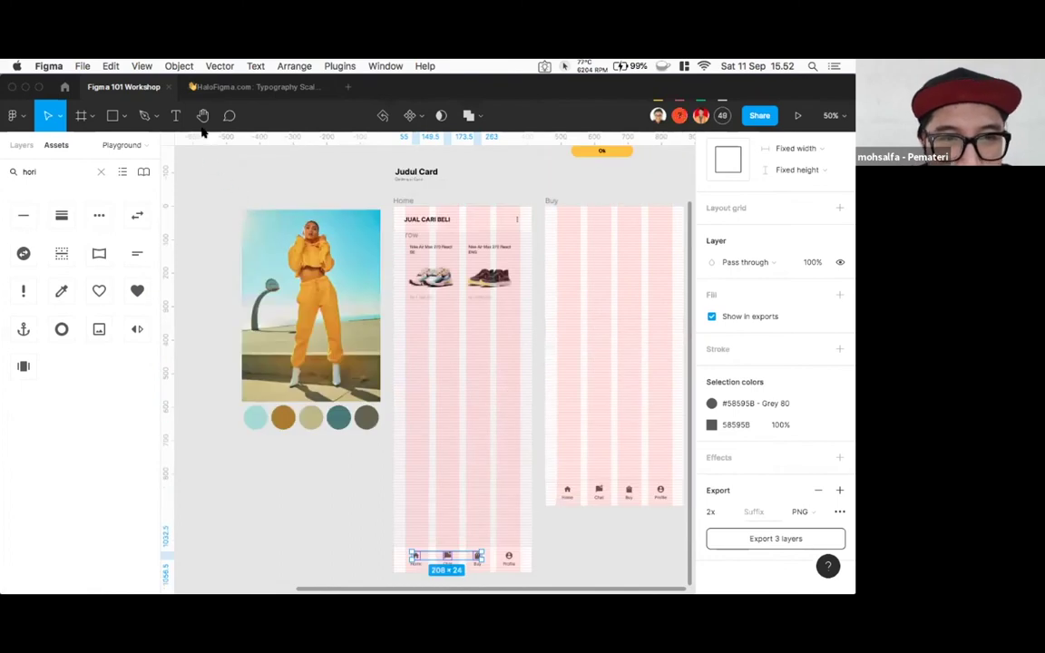
{"action": "right_click", "coordinate": [209, 177]}
{"action": "mouse_move", "coordinate": [231, 242]}
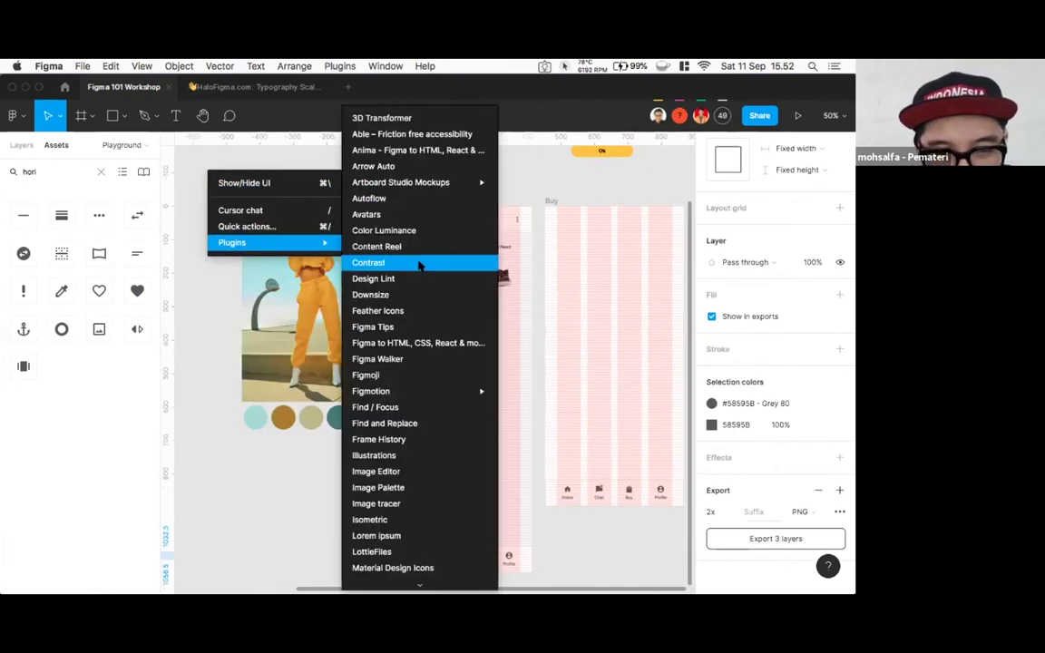
{"action": "left_click", "coordinate": [422, 351]}
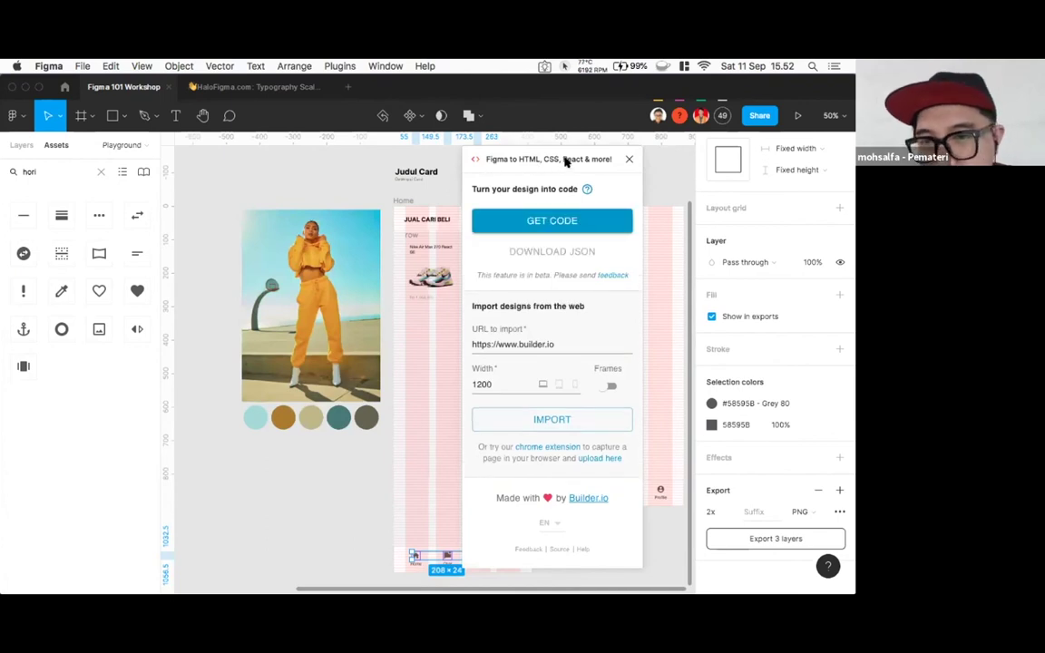
{"action": "left_click", "coordinate": [628, 161]}
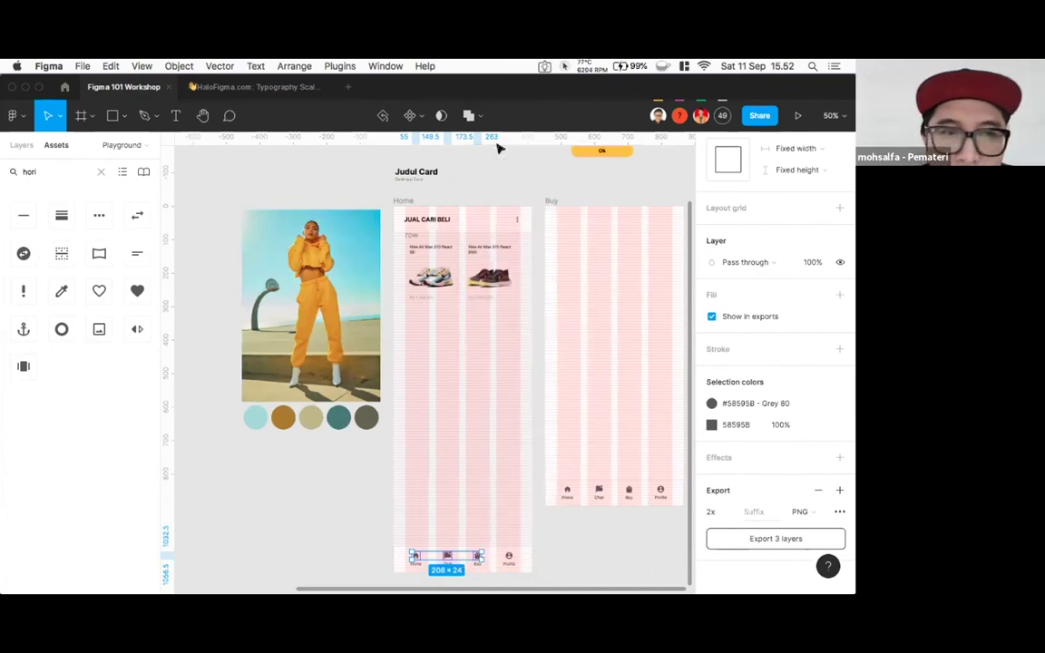
- Search the Figma Community for "export to android"
{"action": "left_click", "coordinate": [60, 85]}
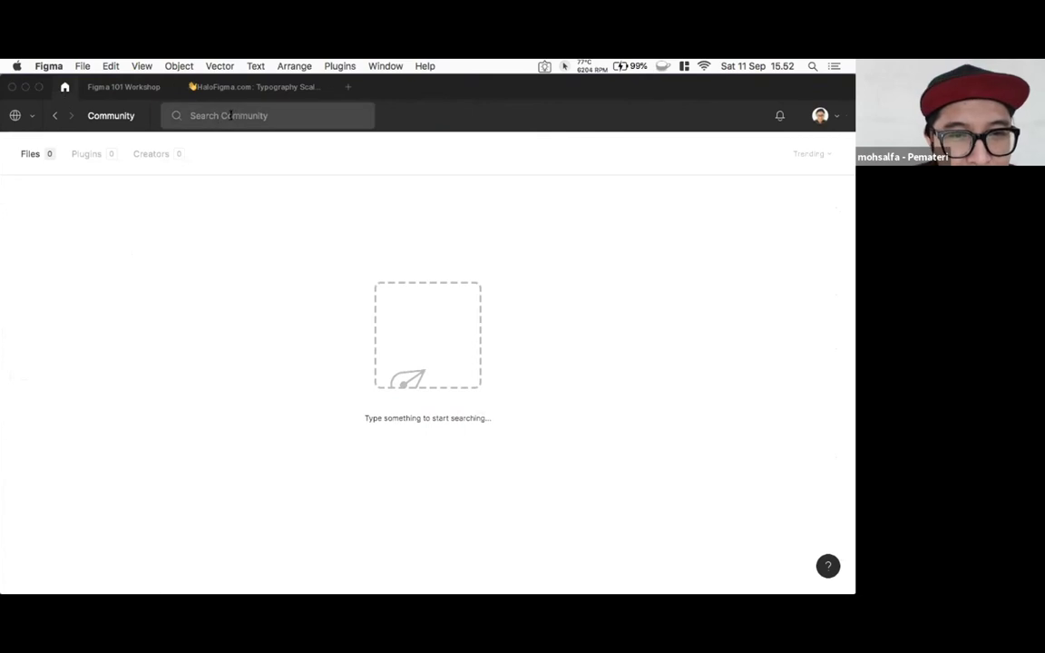
{"action": "type", "text": "export "}
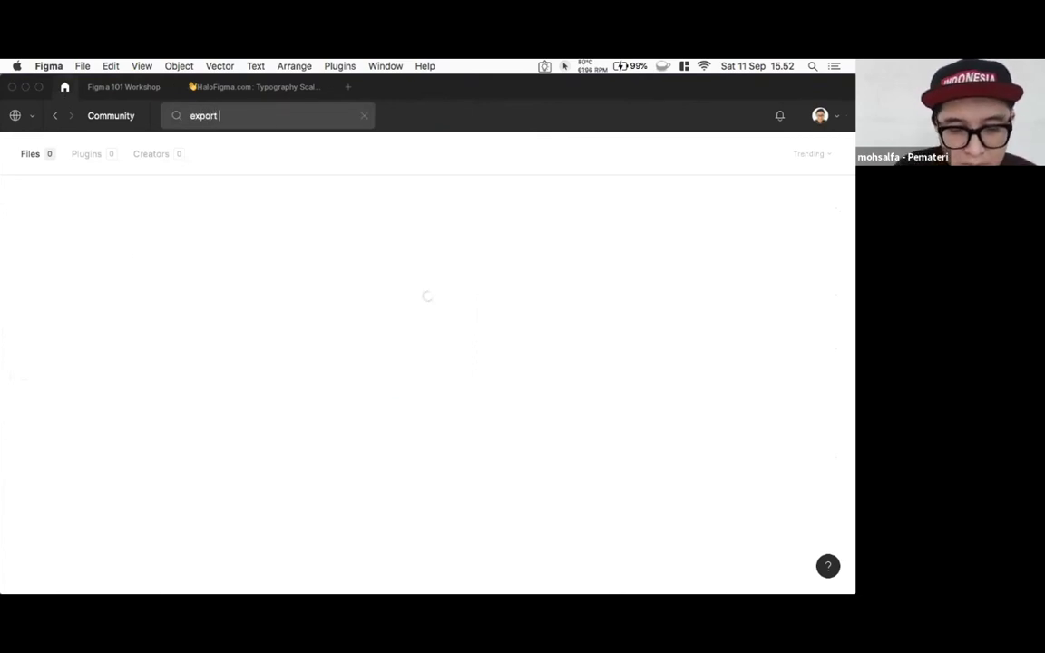
{"action": "type", "text": "to a"}
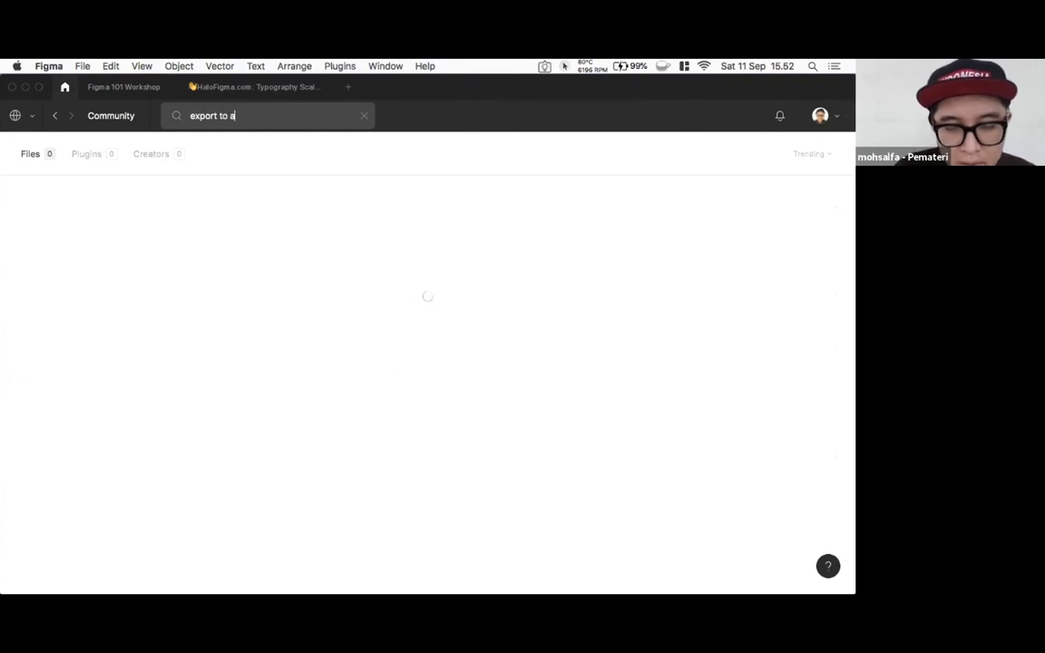
{"action": "type", "text": "ndroid f"}
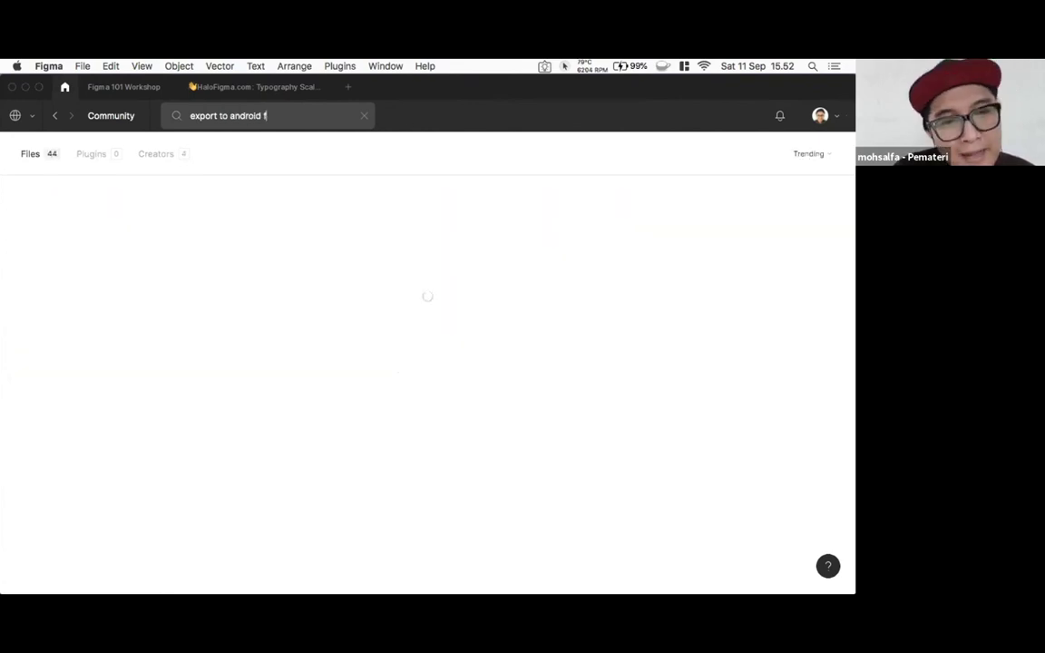
{"action": "key", "text": "BackSpace"}
{"action": "key", "text": "BackSpace"}
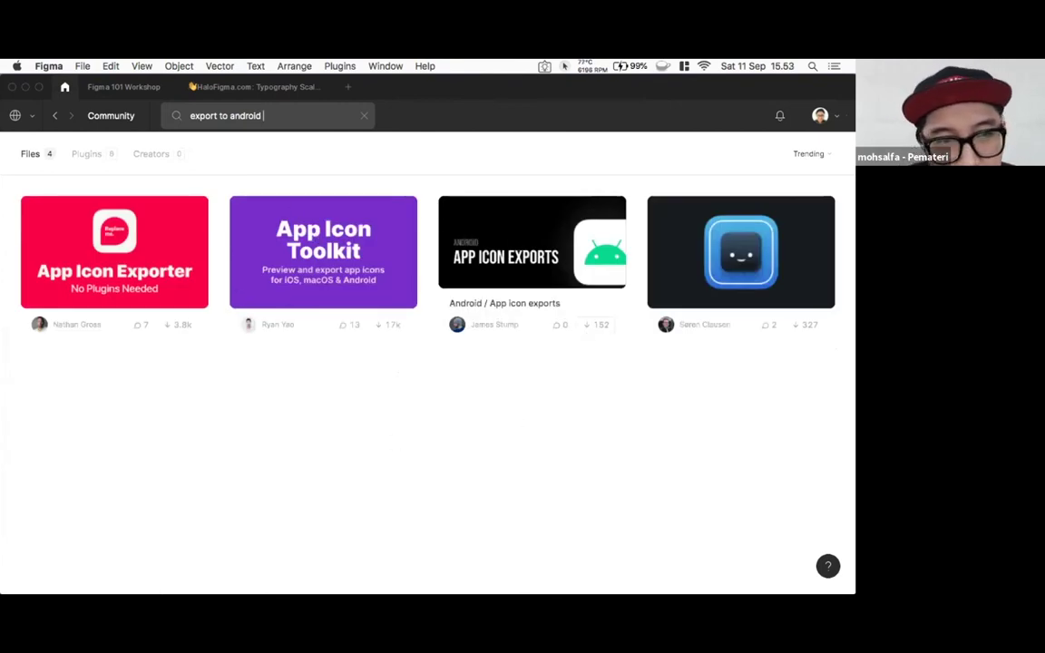
- View the Android Resources Export page from the plugin results, and return to sort the results by name
{"action": "left_click", "coordinate": [86, 154]}
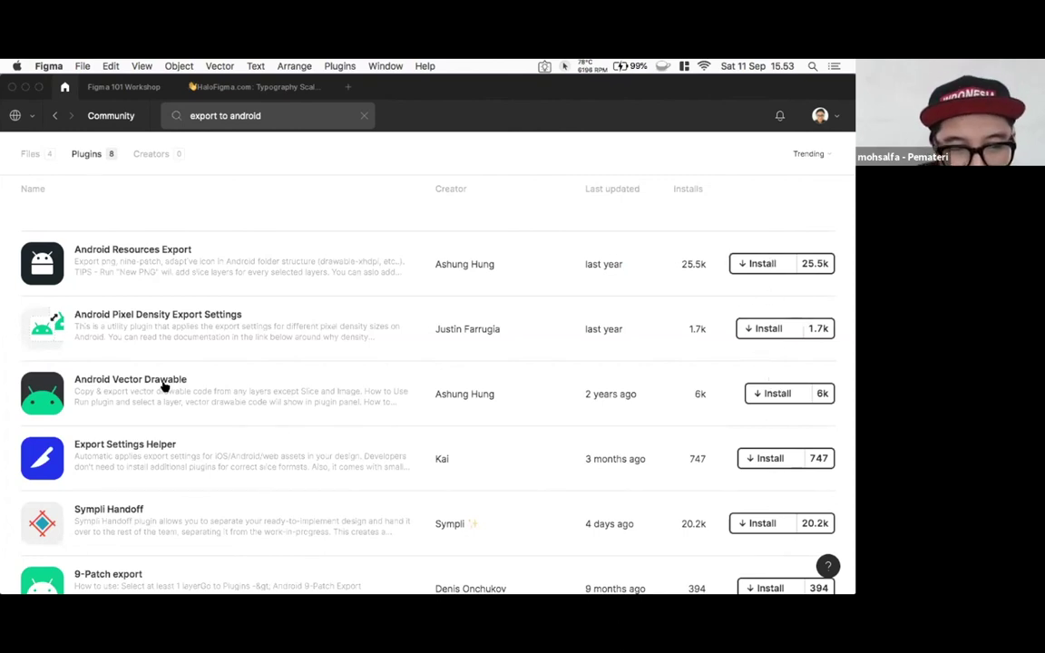
{"action": "left_click", "coordinate": [102, 263]}
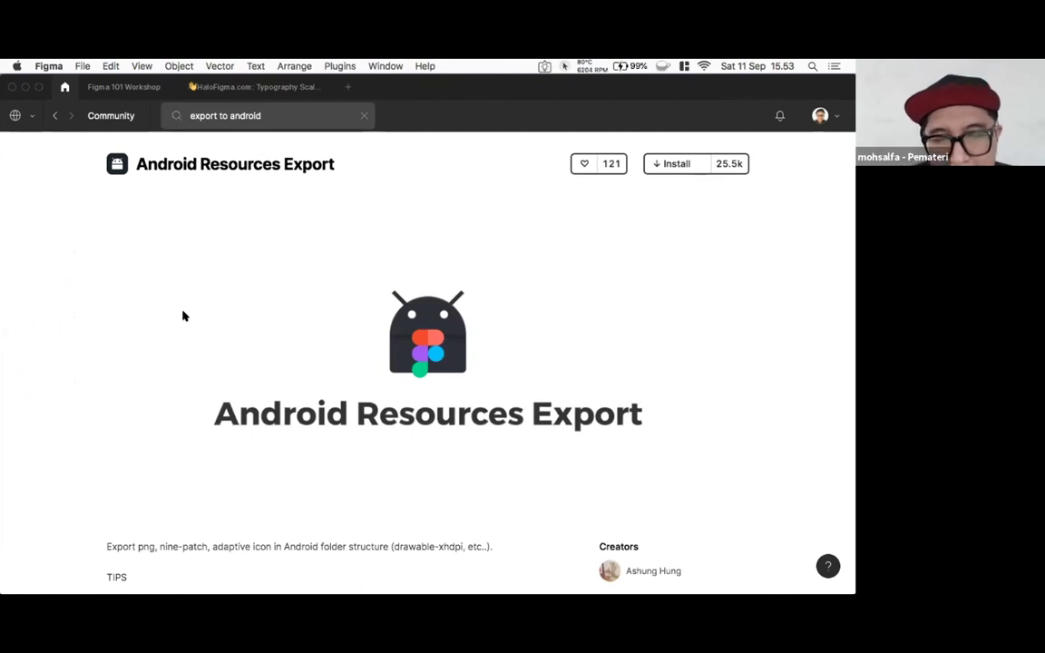
{"action": "left_click", "coordinate": [53, 116]}
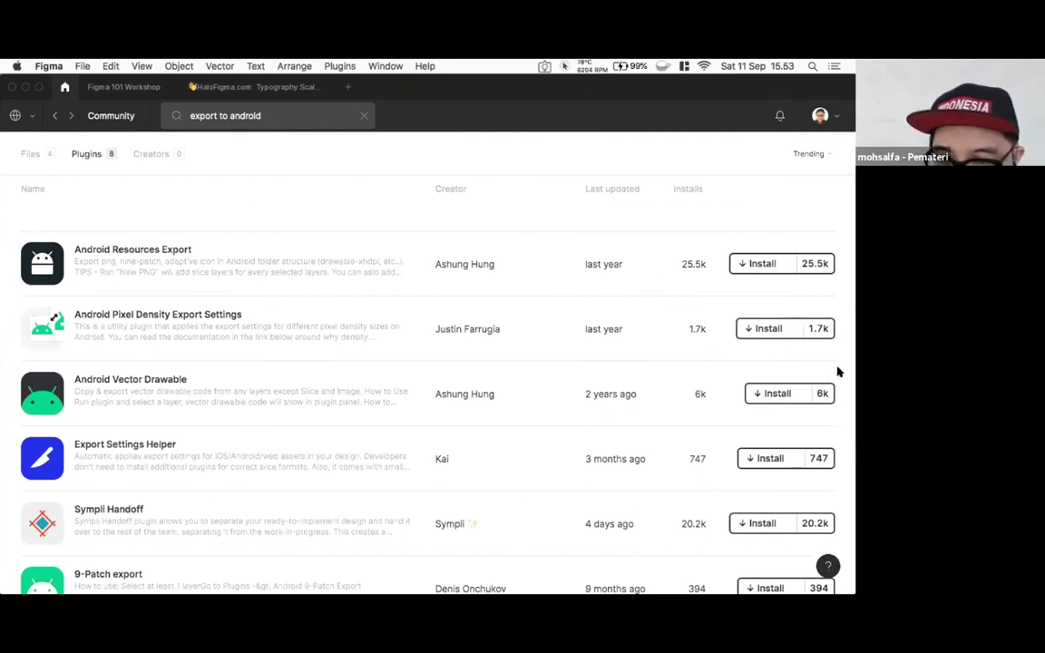
{"action": "left_click", "coordinate": [61, 191]}
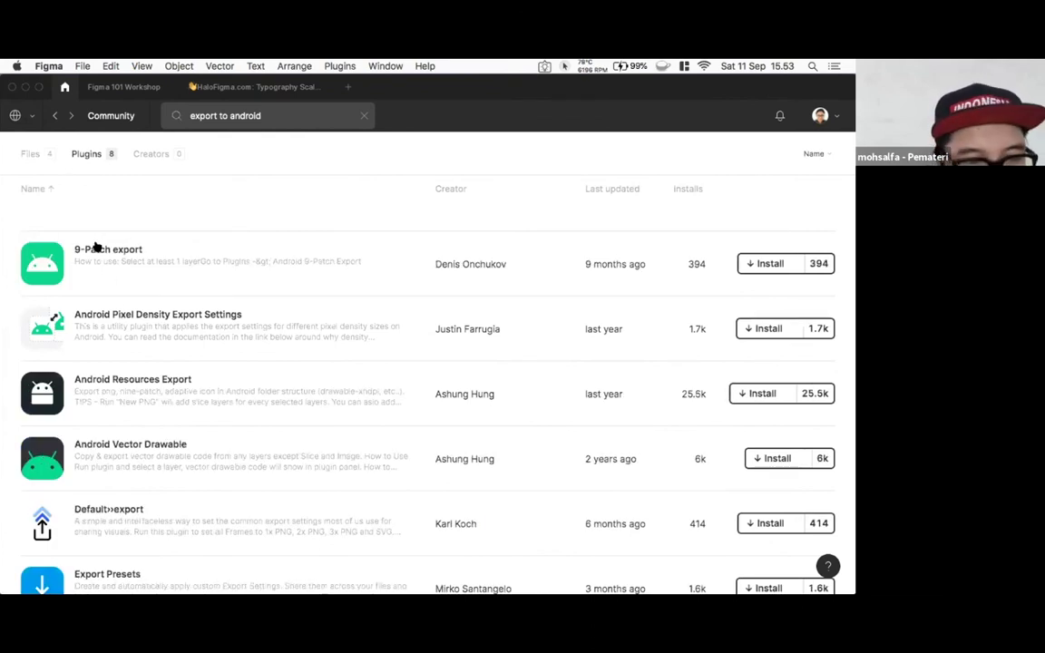
- Search the Community plugins for "export to flutter" and open the Flutter Export plugin's page
{"action": "left_click", "coordinate": [233, 115]}
{"action": "left_click", "coordinate": [233, 115]}
{"action": "left_click_drag", "start_coordinate": [229, 115], "coordinate": [314, 114]}
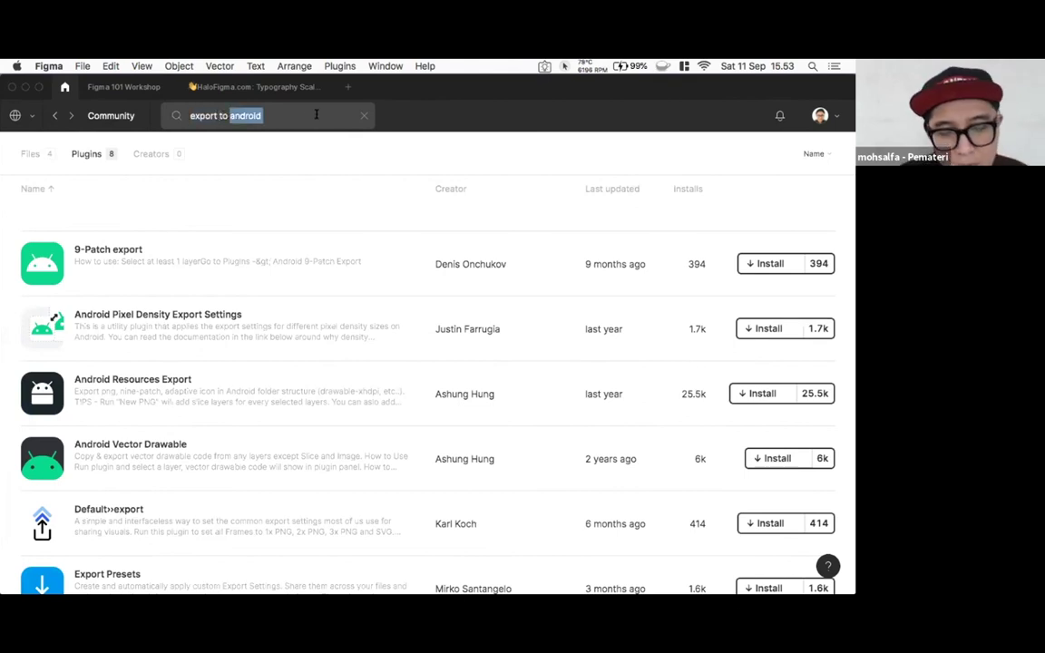
{"action": "type", "text": "flu"}
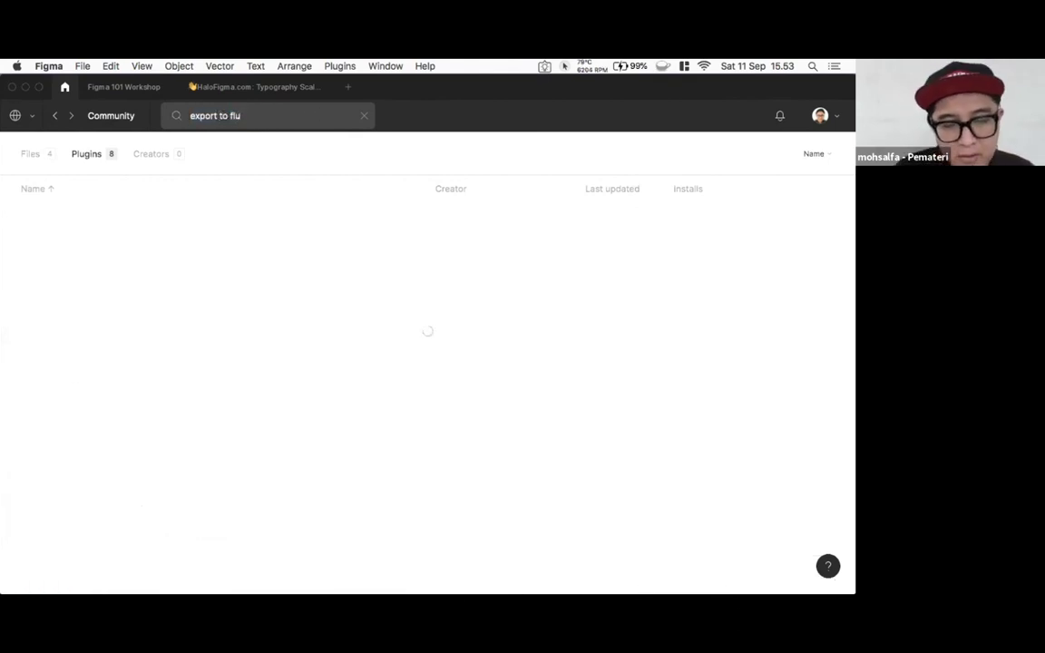
{"action": "type", "text": "tter"}
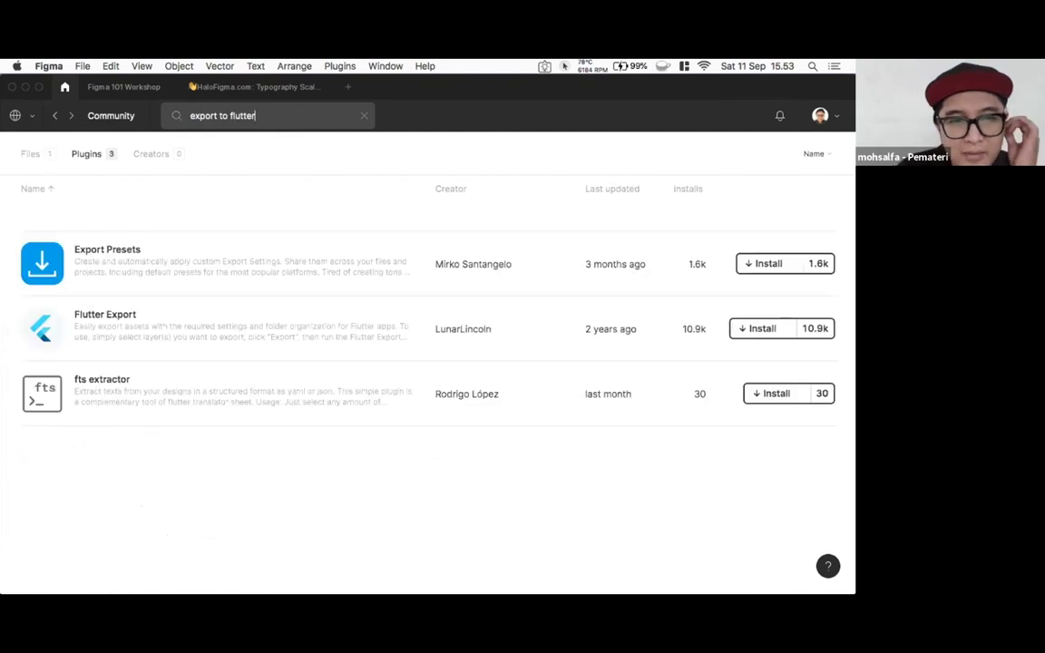
{"action": "left_click", "coordinate": [105, 337]}
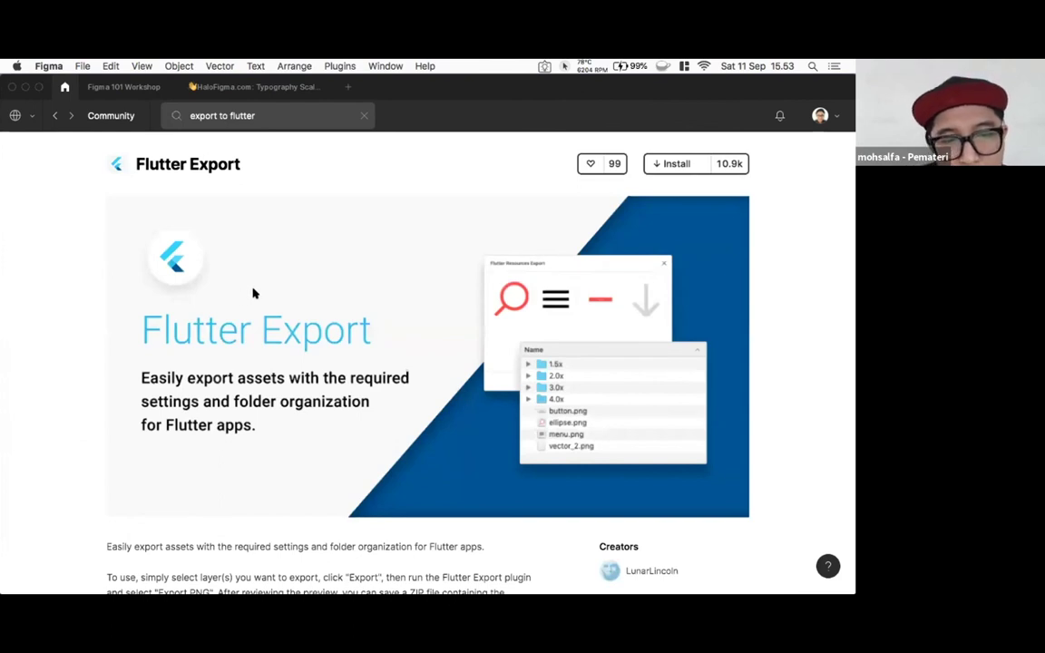
- Leave the Flutter Export page and clear the "export to flutter" search from the Community
{"action": "left_click", "coordinate": [56, 116]}
{"action": "left_click", "coordinate": [30, 154]}
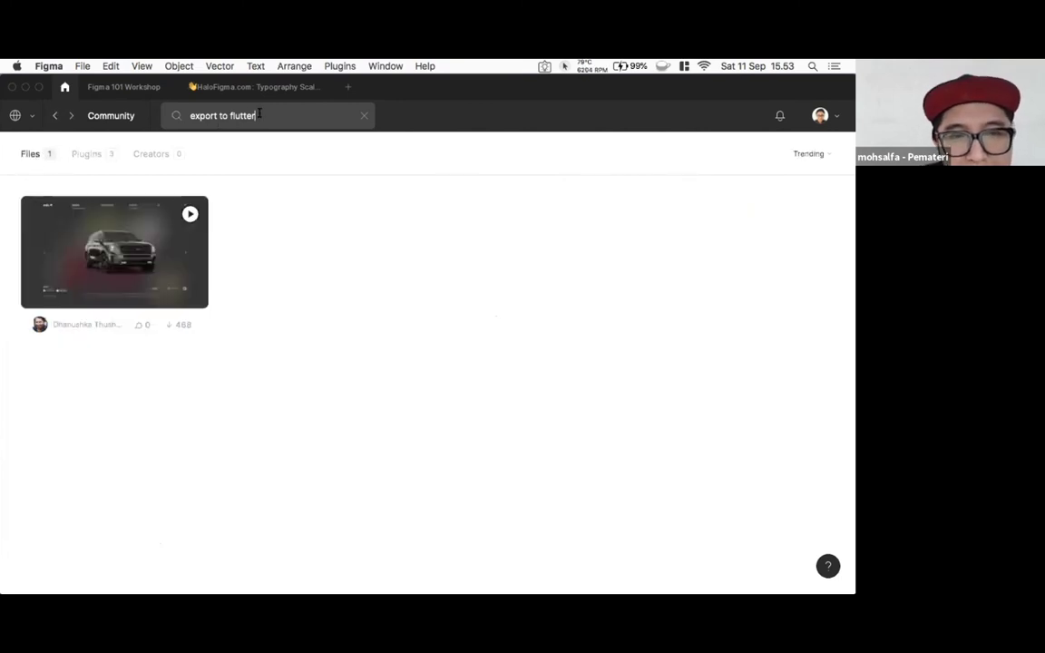
{"action": "left_click_drag", "start_coordinate": [256, 116], "coordinate": [216, 114]}
{"action": "triple_click", "coordinate": [216, 113]}
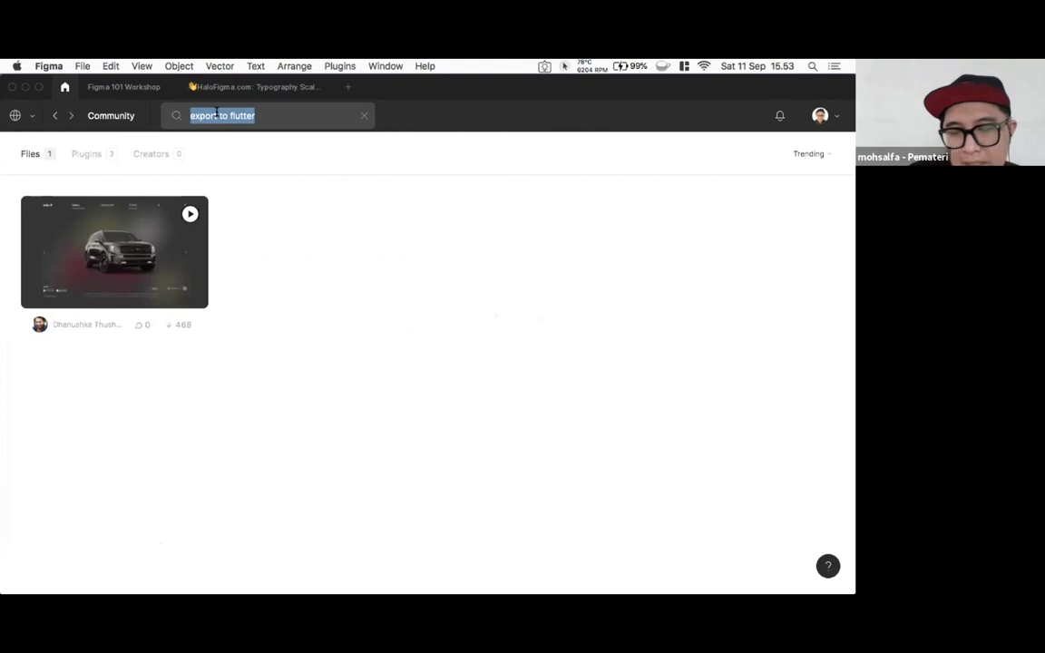
{"action": "key", "text": "super+x"}
{"action": "key", "text": "super+v"}
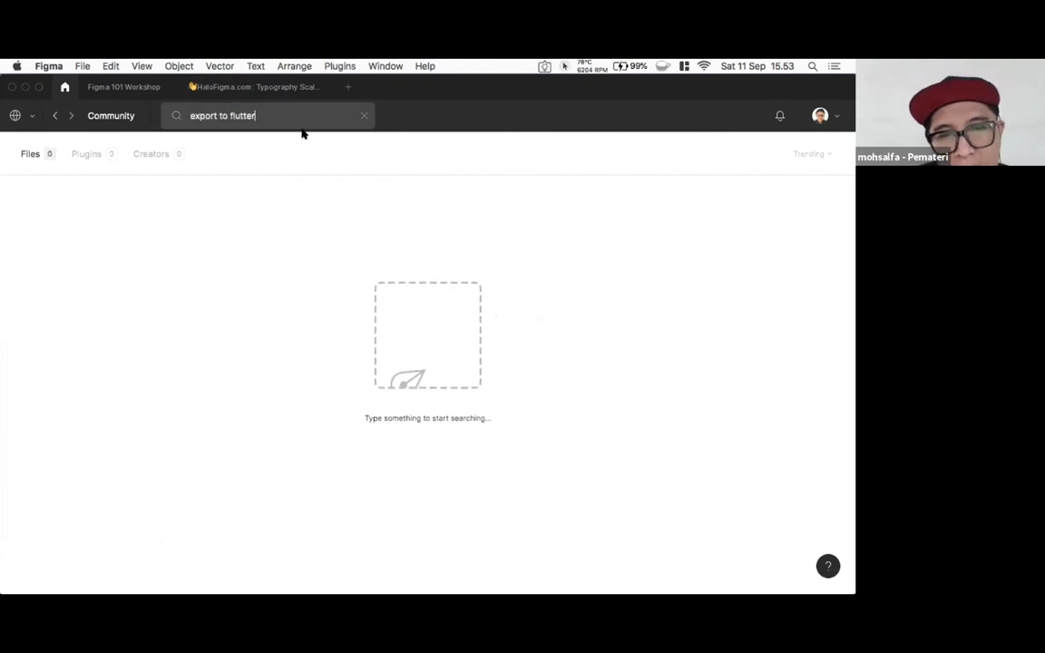
{"action": "left_click", "coordinate": [364, 117]}
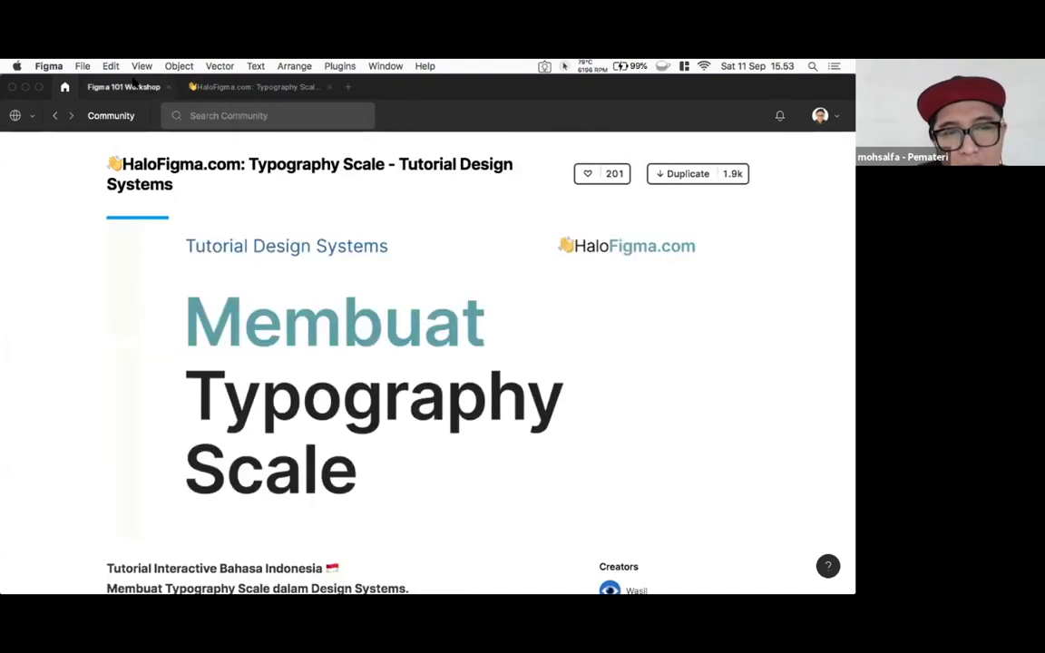
- Return to the Figma 101 Workshop file and inspect the Home frame's properties and code
{"action": "left_click", "coordinate": [120, 88]}
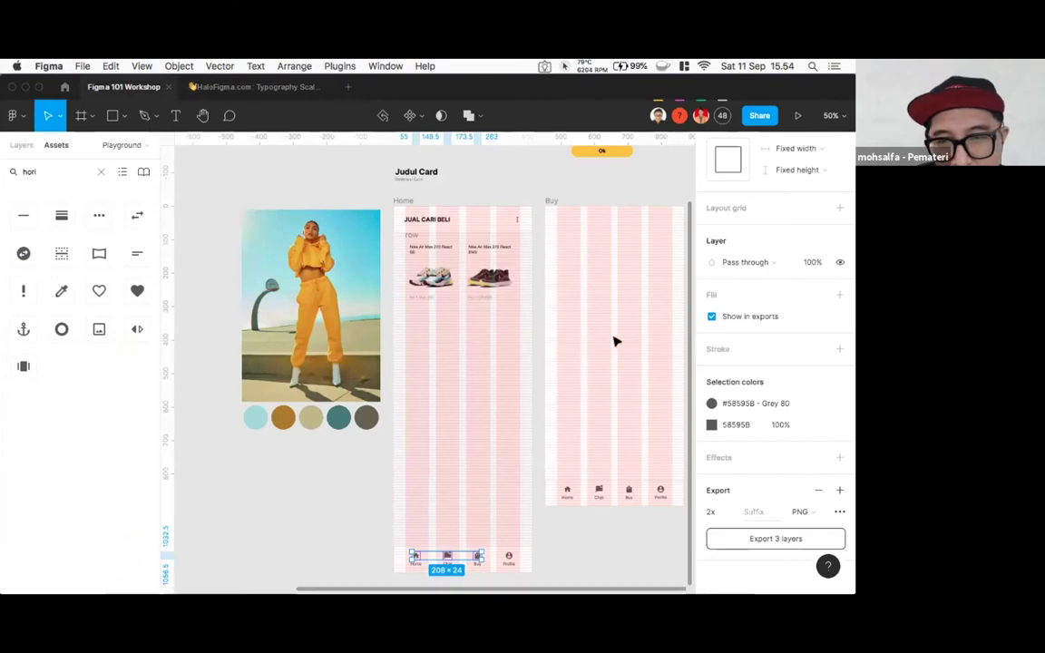
{"action": "left_click", "coordinate": [406, 202]}
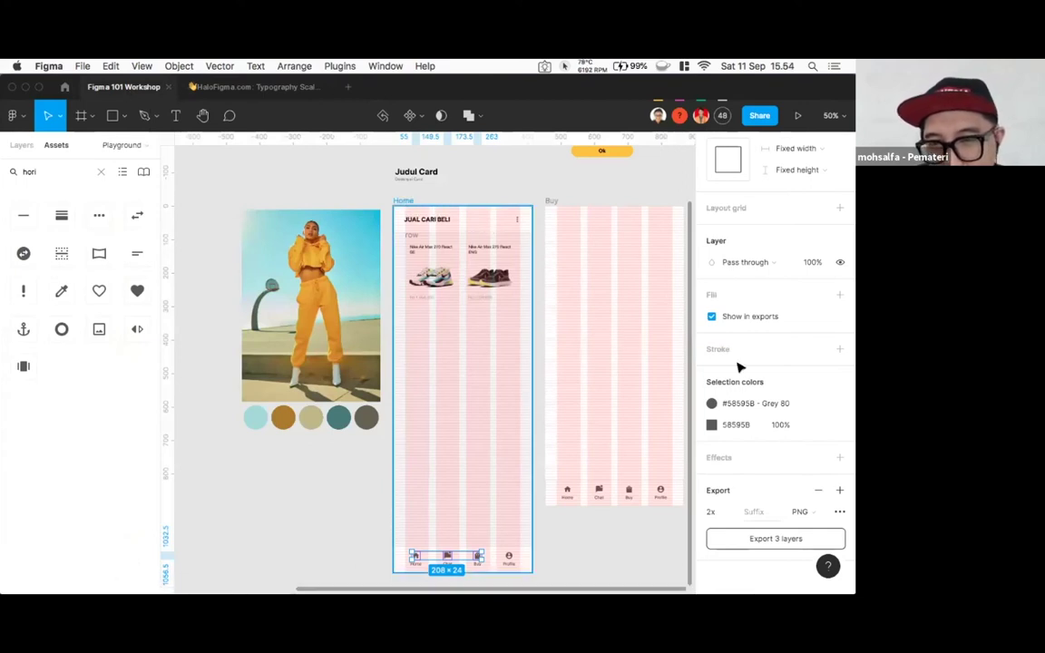
{"action": "scroll", "coordinate": [787, 197], "scroll_direction": "up", "scroll_amount": 5}
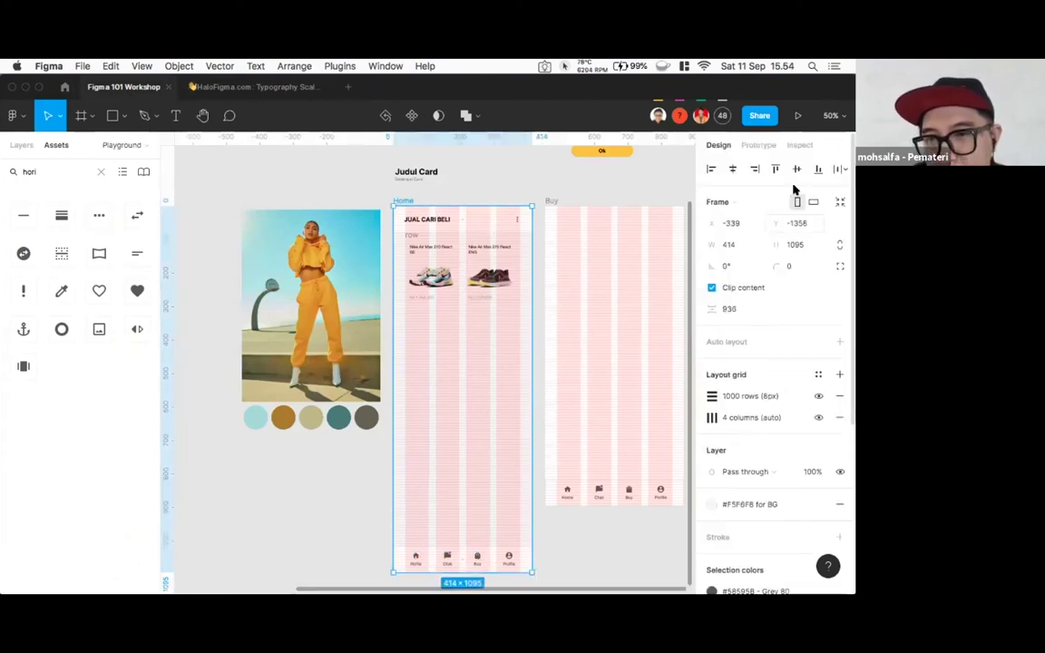
{"action": "left_click", "coordinate": [797, 145]}
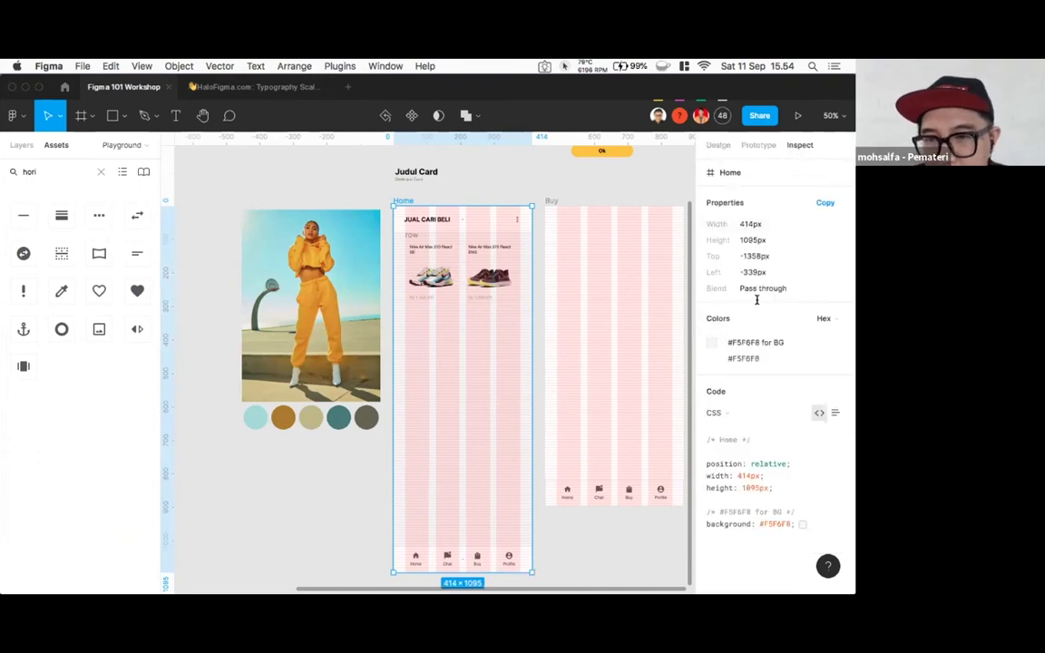
- Switch the Home frame's inspected code to Android and select the generated XML through the closing vector tag
{"action": "left_click", "coordinate": [731, 416]}
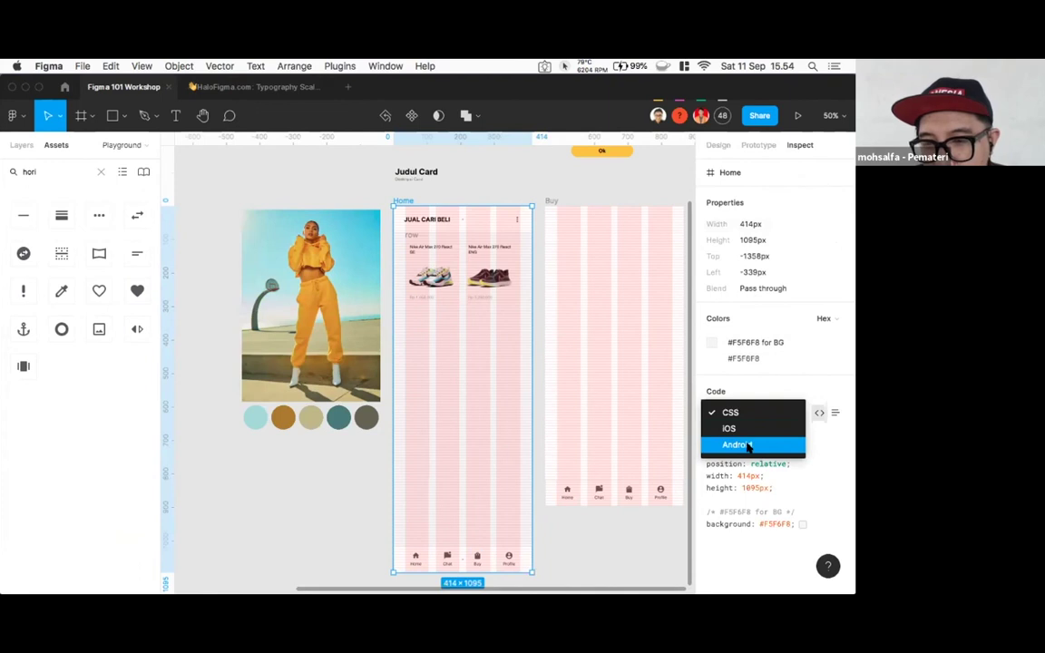
{"action": "left_click", "coordinate": [749, 446]}
{"action": "scroll", "coordinate": [750, 418], "scroll_direction": "down", "scroll_amount": 5}
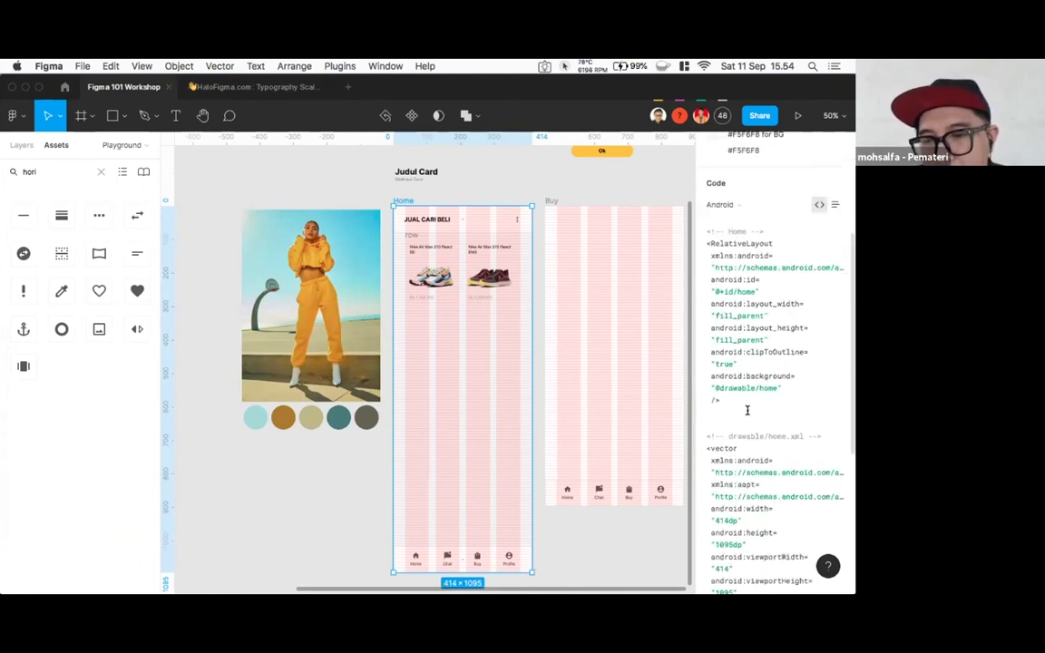
{"action": "left_click_drag", "start_coordinate": [706, 242], "coordinate": [756, 548]}
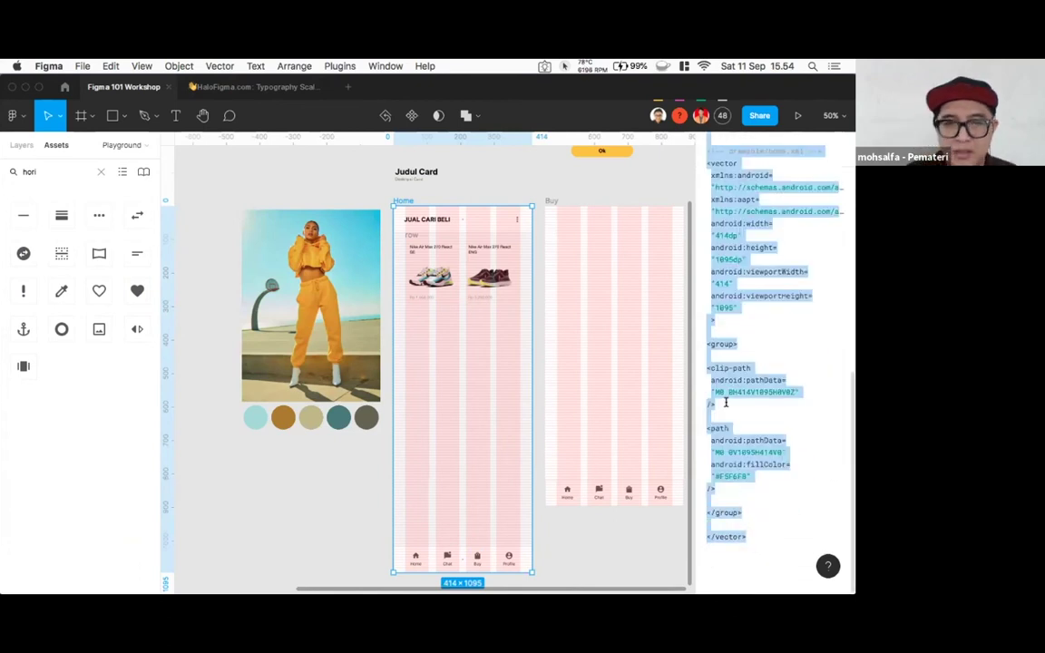
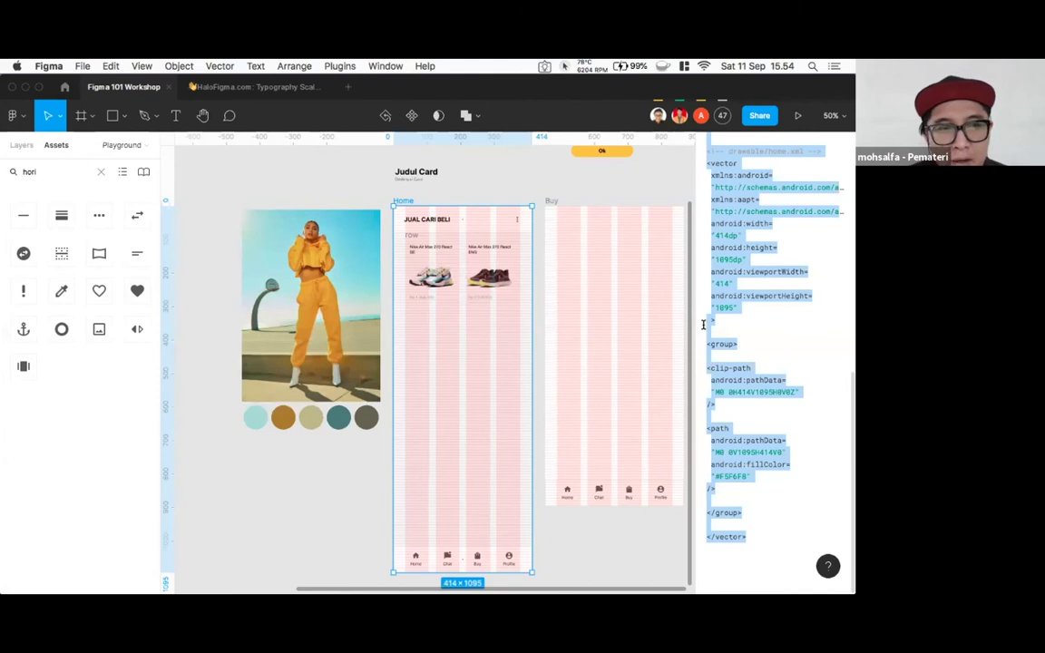
- Switch from the Community to the personal account's recent files and open the Kasyr Design file
{"action": "left_click", "coordinate": [64, 87]}
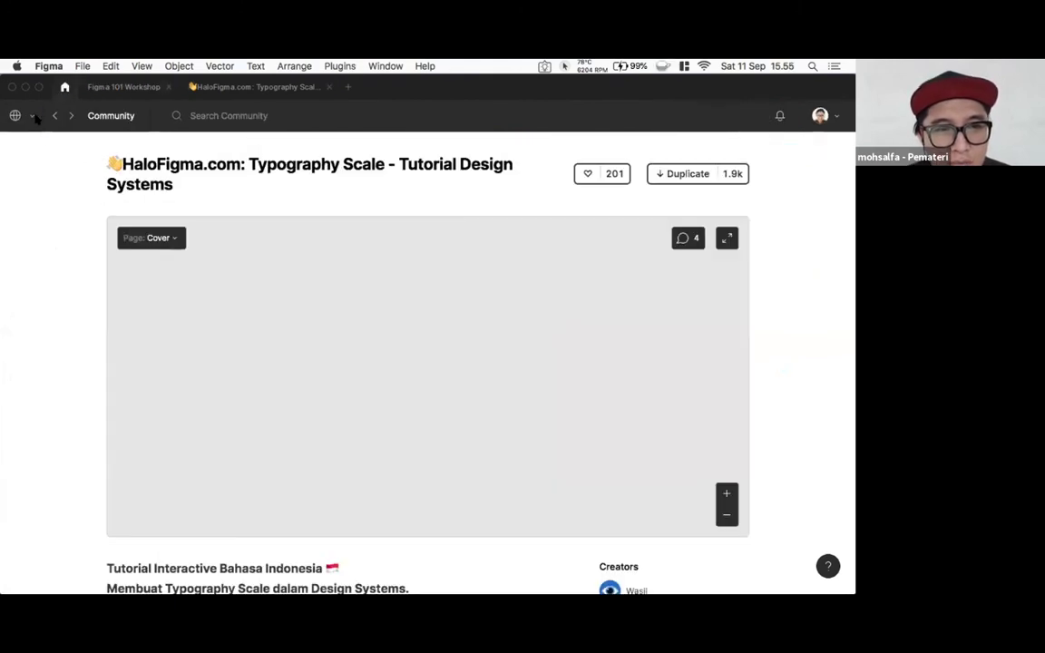
{"action": "left_click", "coordinate": [28, 116]}
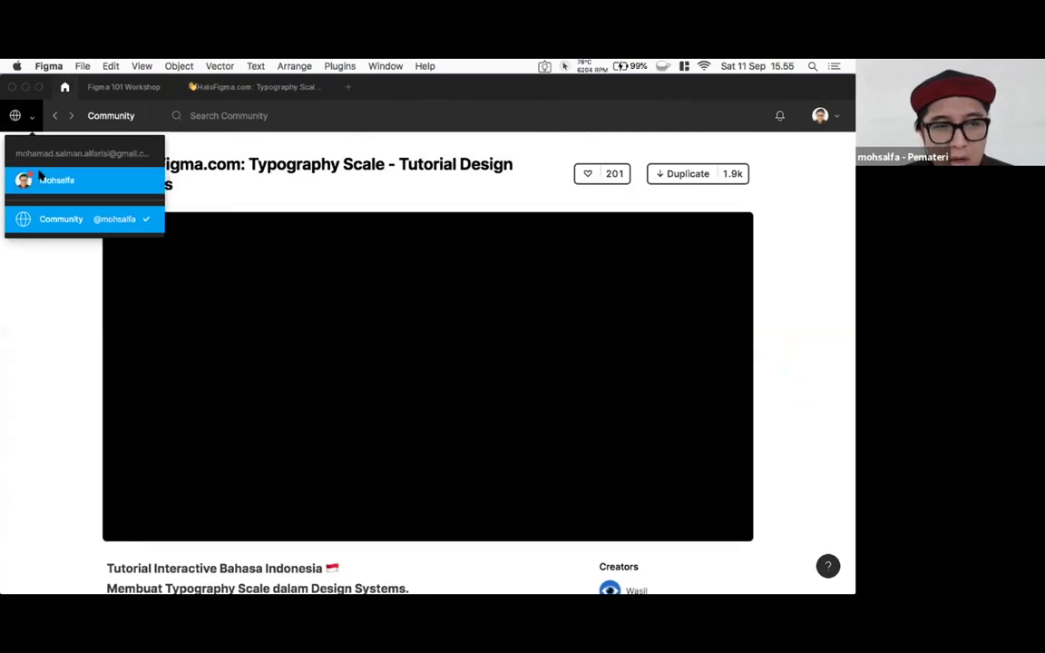
{"action": "left_click", "coordinate": [40, 179]}
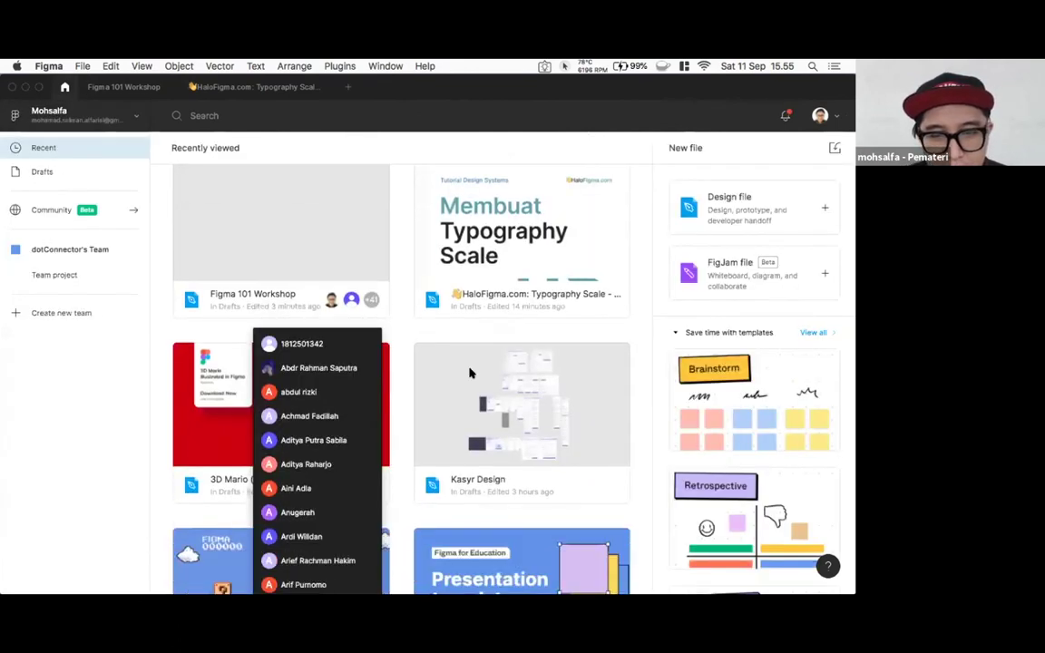
{"action": "scroll", "coordinate": [470, 373], "scroll_direction": "down", "scroll_amount": 2}
{"action": "double_click", "coordinate": [536, 315]}
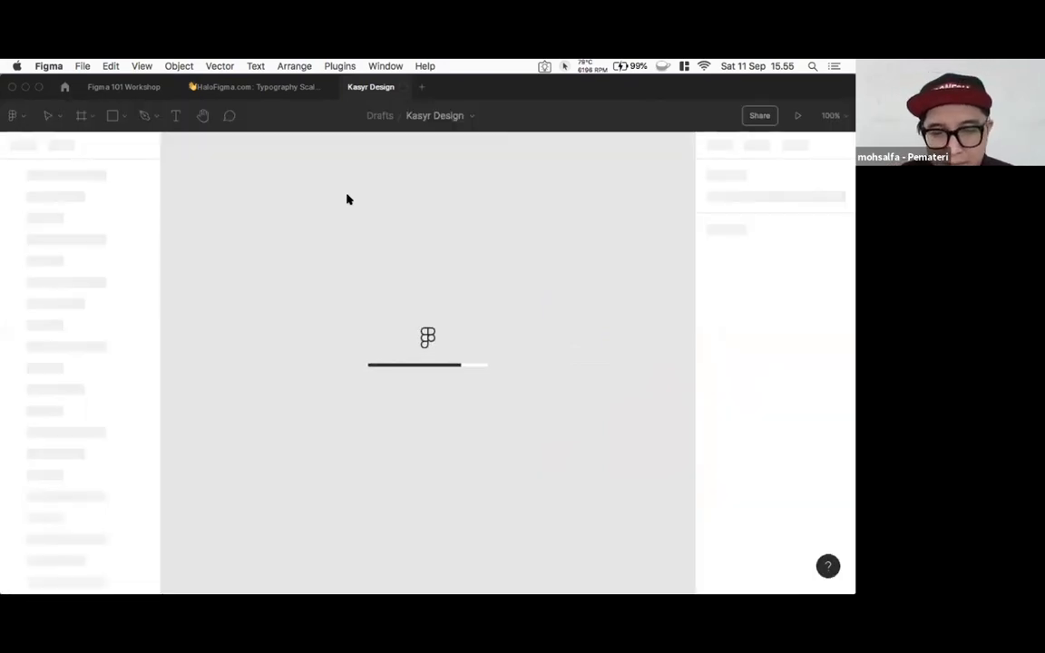
- Switch to the Figma 101 presentation in PowerPoint, play the Figmotion slide 74 as a slide show, and exit the show
{"action": "mouse_move", "coordinate": [567, 585]}
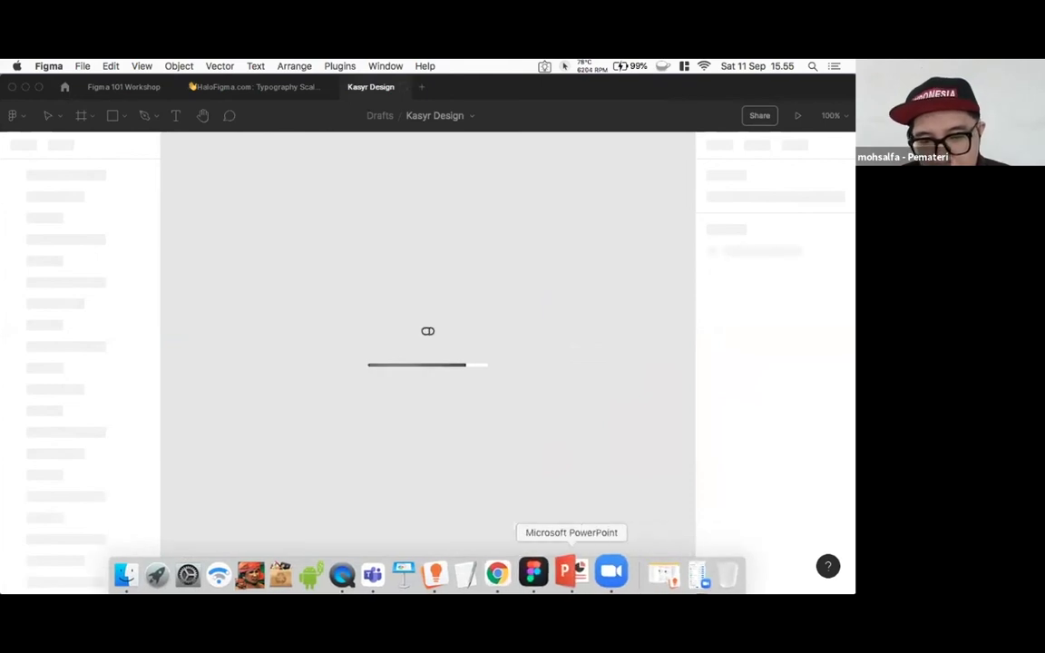
{"action": "left_click", "coordinate": [566, 574]}
{"action": "left_click_drag", "start_coordinate": [121, 363], "coordinate": [120, 544]}
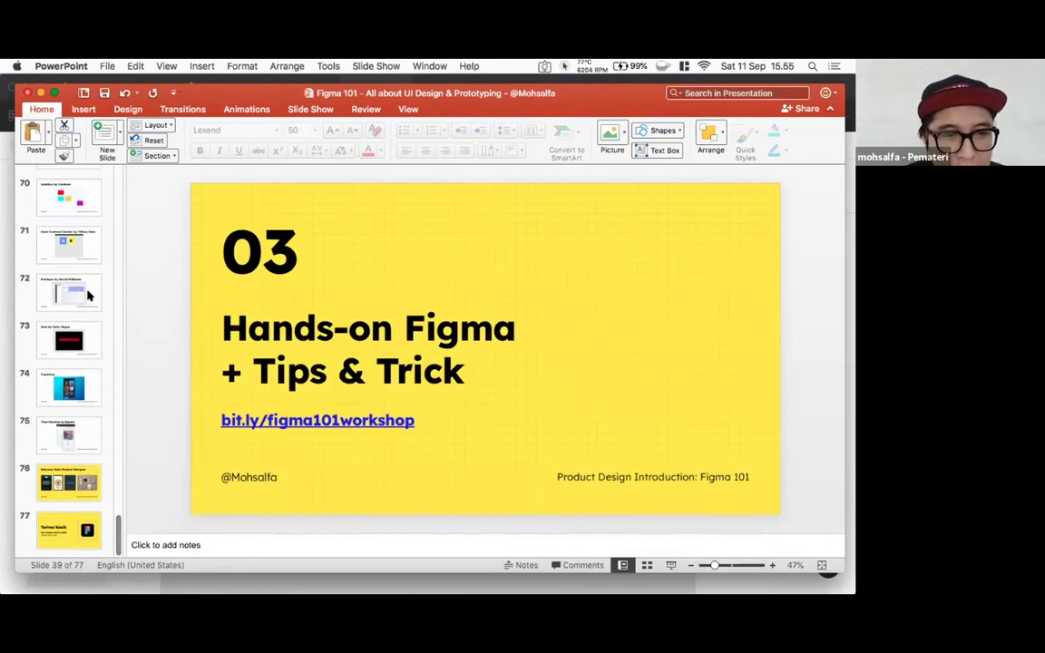
{"action": "left_click", "coordinate": [82, 429]}
{"action": "left_click", "coordinate": [88, 389]}
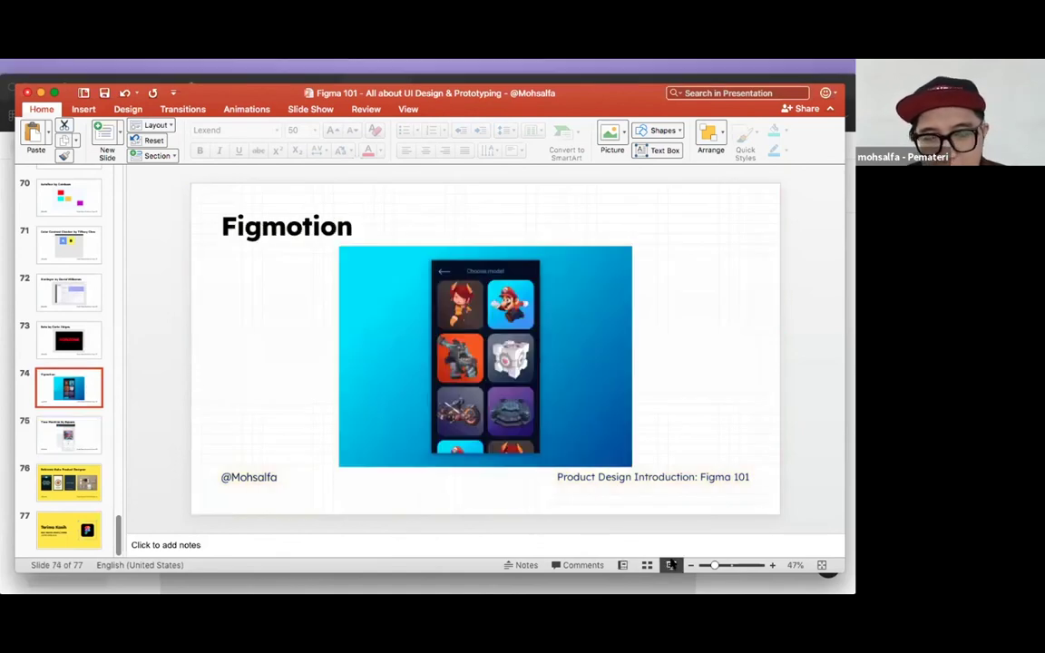
{"action": "key", "text": "super+shift+Return"}
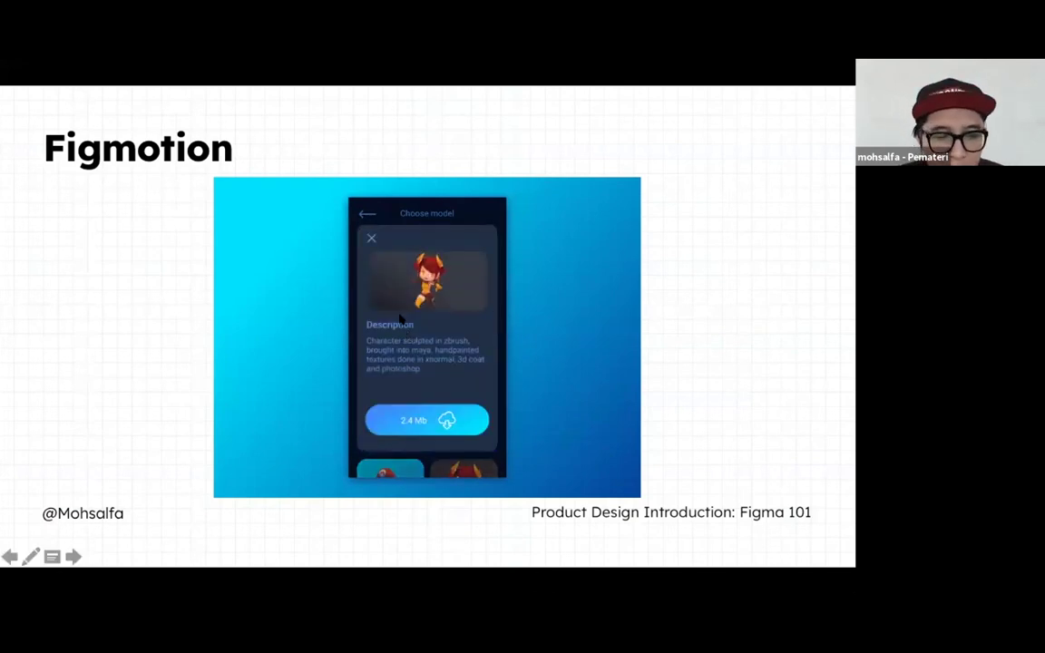
{"action": "key", "text": "Escape"}
- View the Autoflow by Coinbase and Color Contrast Checker slides, and minimize the presentation to return to the Kasyr Design file in Figma
{"action": "left_click", "coordinate": [67, 191]}
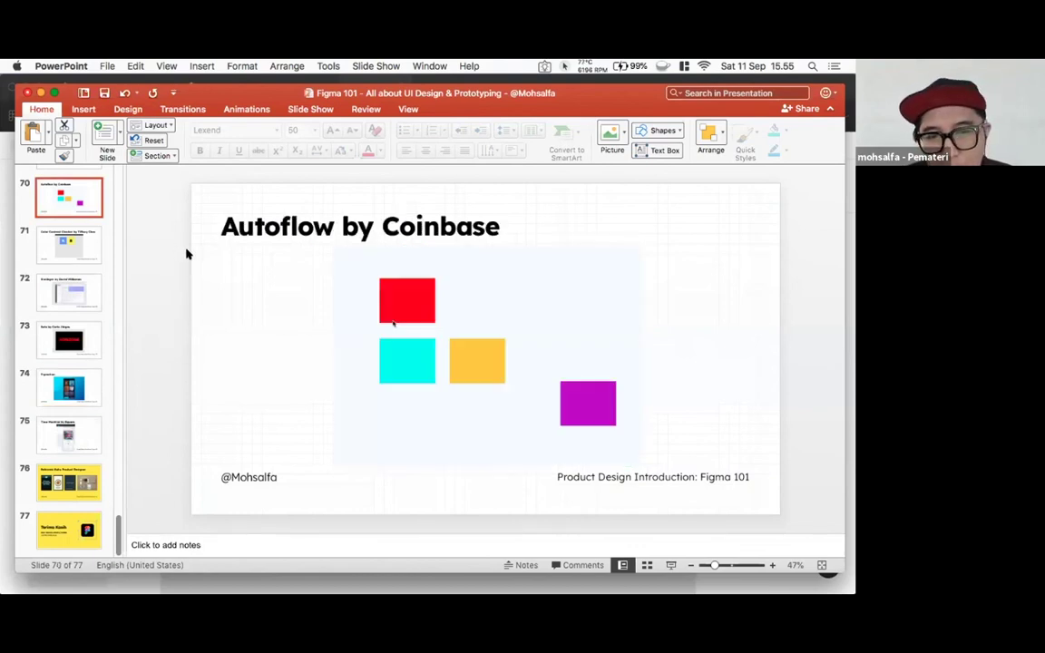
{"action": "left_click", "coordinate": [81, 231]}
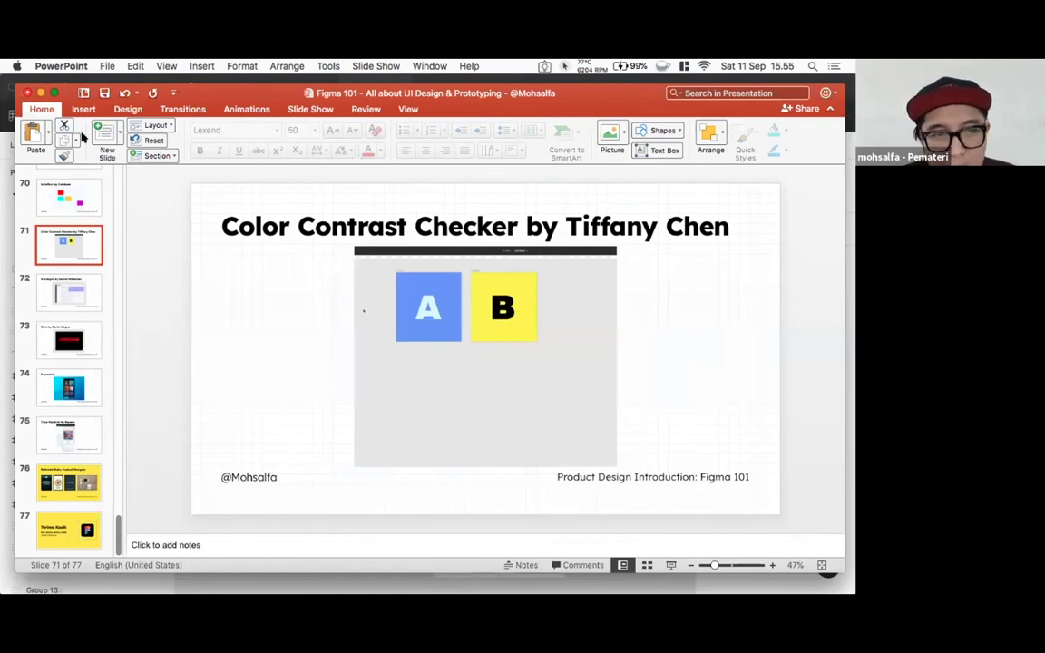
{"action": "left_click", "coordinate": [41, 92]}
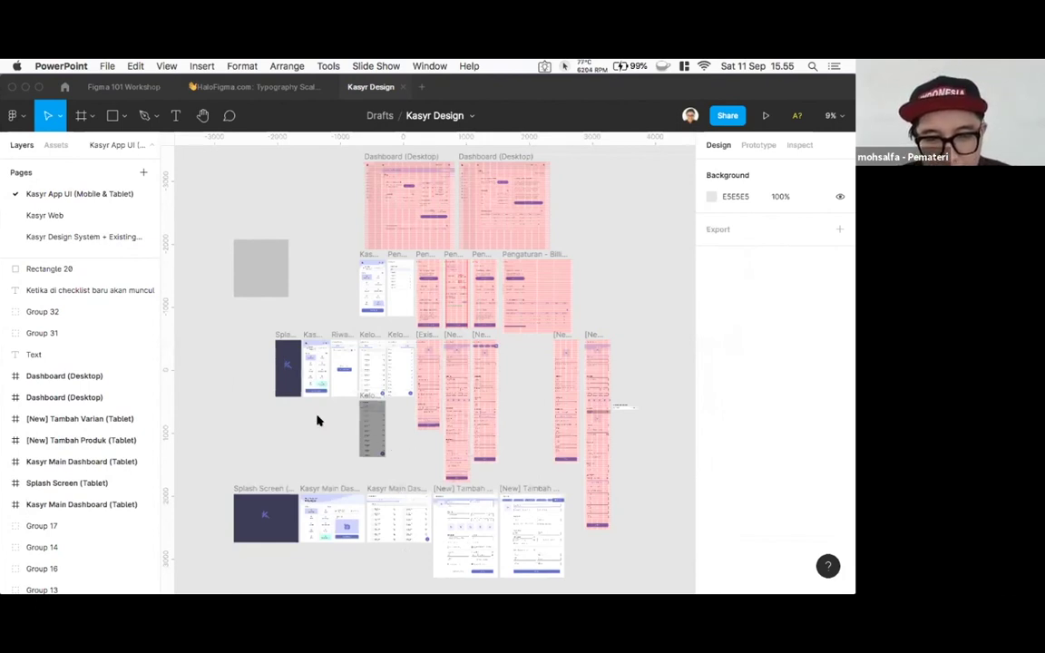
- View the Kasyr Design file's sharing settings and close them without inviting anyone
{"action": "left_click", "coordinate": [291, 518]}
{"action": "left_click", "coordinate": [292, 518]}
{"action": "left_click", "coordinate": [302, 560]}
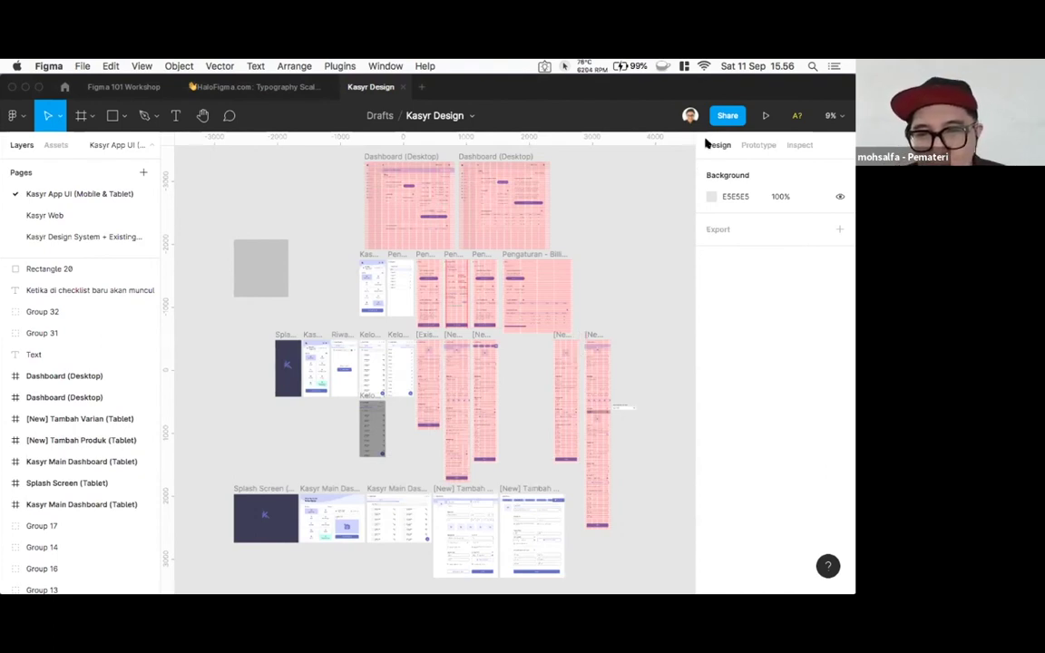
{"action": "left_click", "coordinate": [726, 116]}
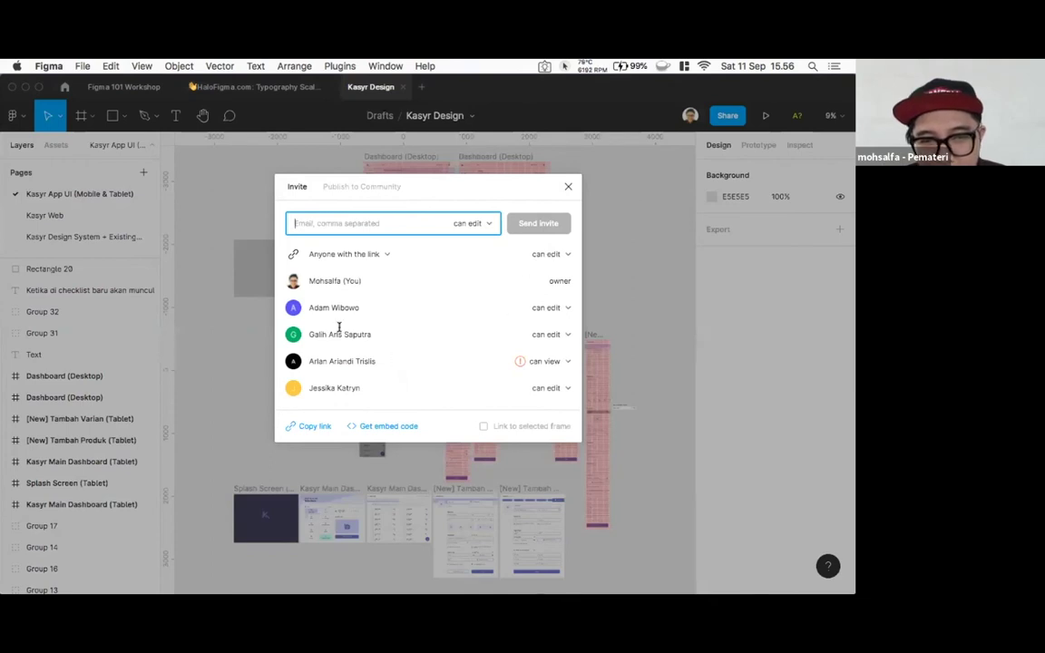
{"action": "left_click", "coordinate": [245, 396]}
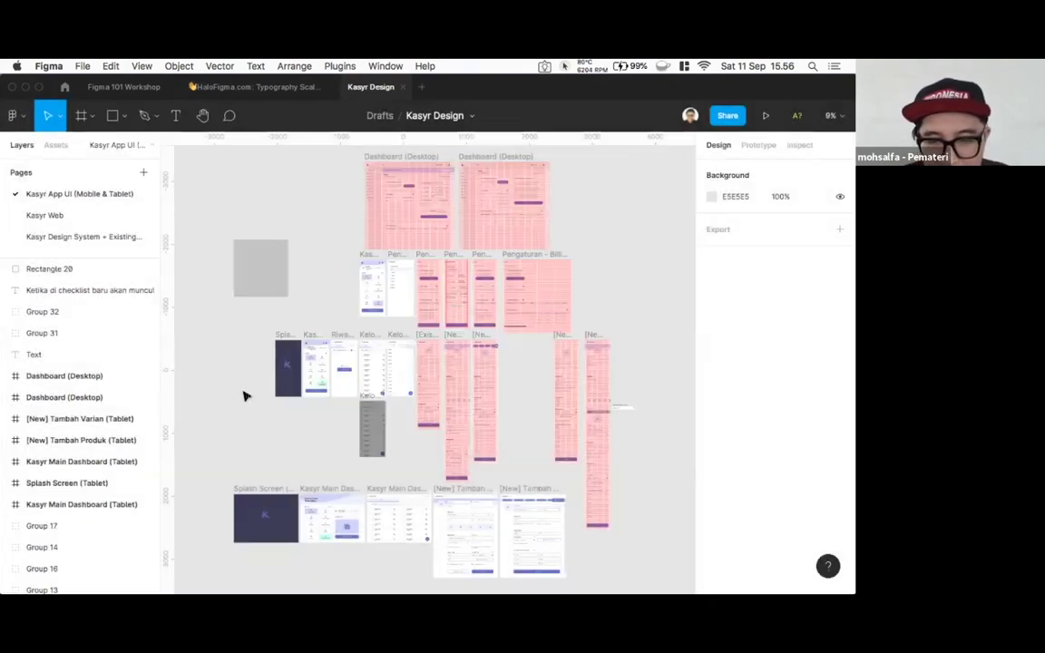
- Inspect the Bahan Baku & Resep shortcut card on the mobile Kasyr dashboard at 100% zoom
{"action": "key", "text": "shift+0"}
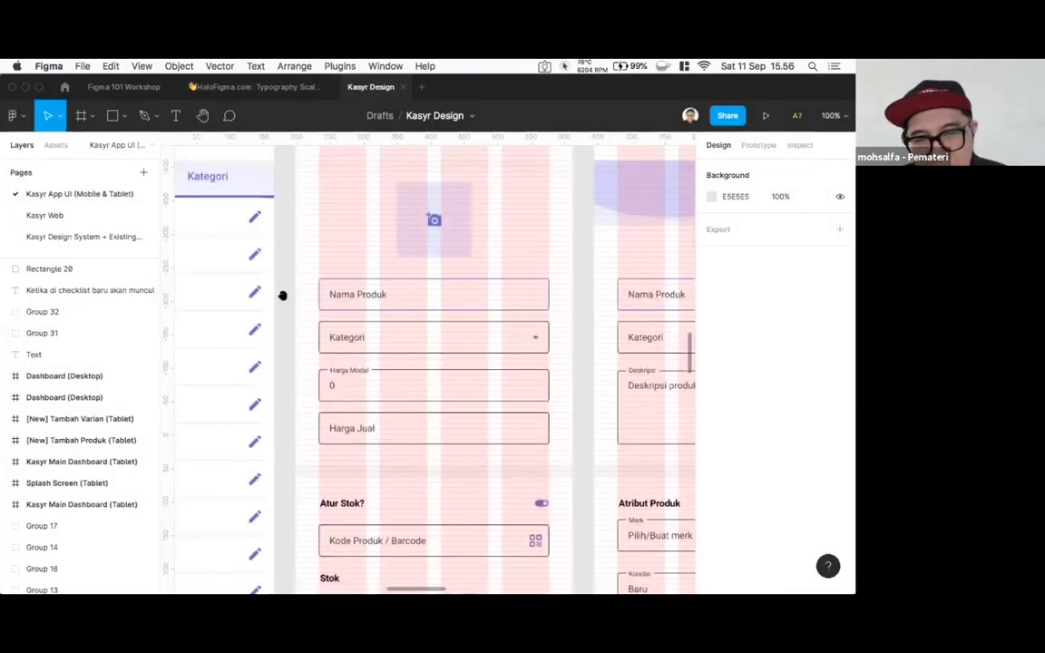
{"action": "scroll", "coordinate": [536, 237], "scroll_direction": "left", "scroll_amount": 2}
{"action": "scroll", "coordinate": [536, 237], "scroll_direction": "left", "scroll_amount": 15}
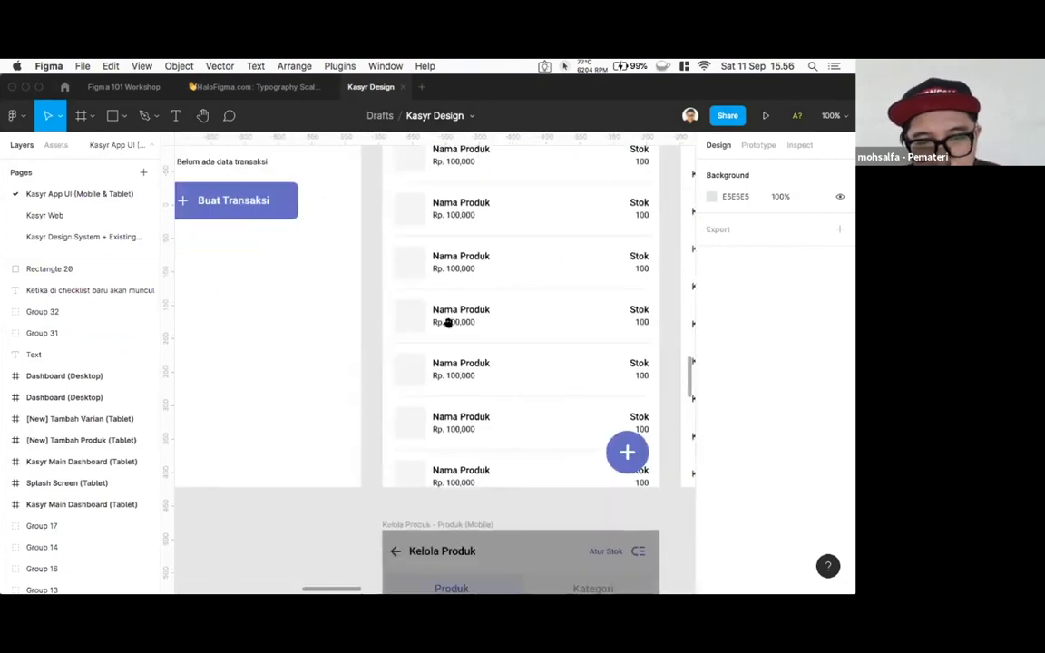
{"action": "scroll", "coordinate": [469, 379], "scroll_direction": "left", "scroll_amount": 8}
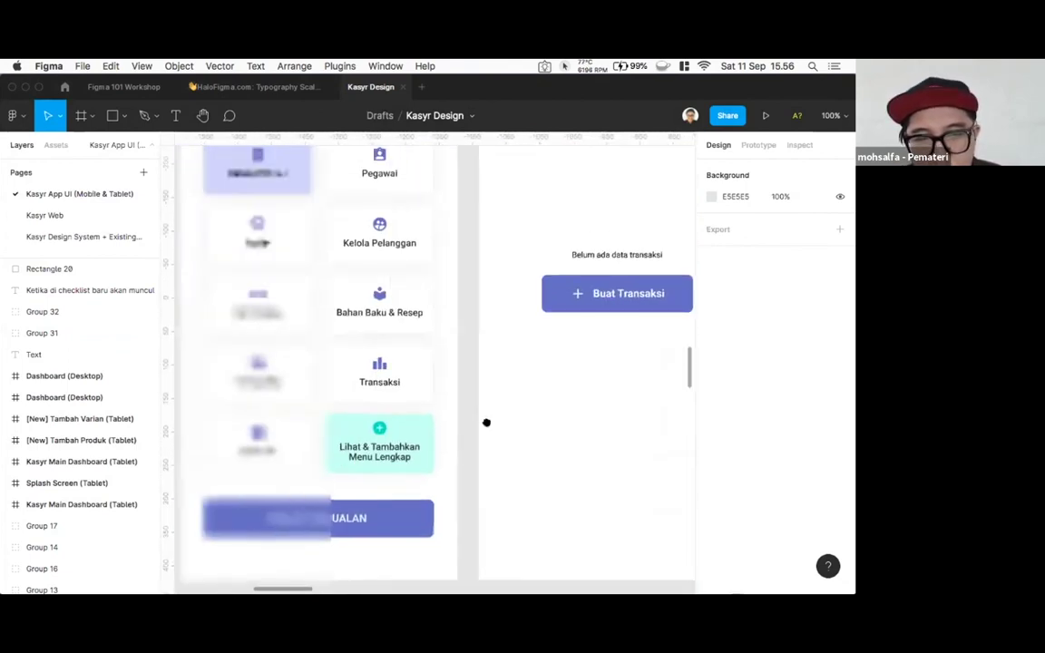
{"action": "scroll", "coordinate": [474, 417], "scroll_direction": "up", "scroll_amount": 2}
{"action": "left_click", "coordinate": [444, 345]}
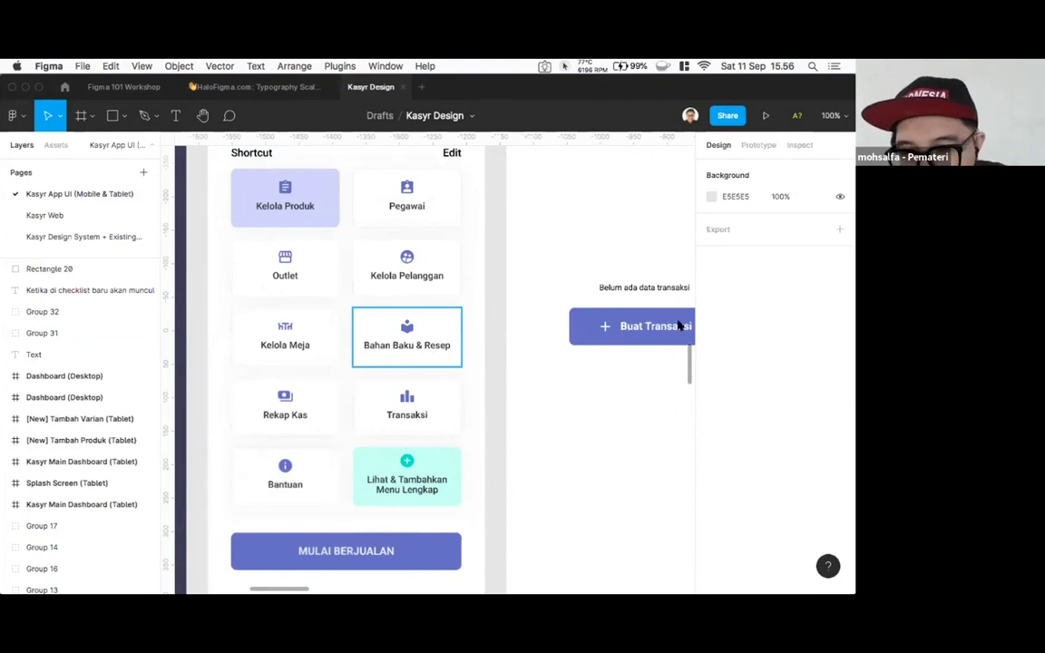
{"action": "left_click", "coordinate": [794, 145]}
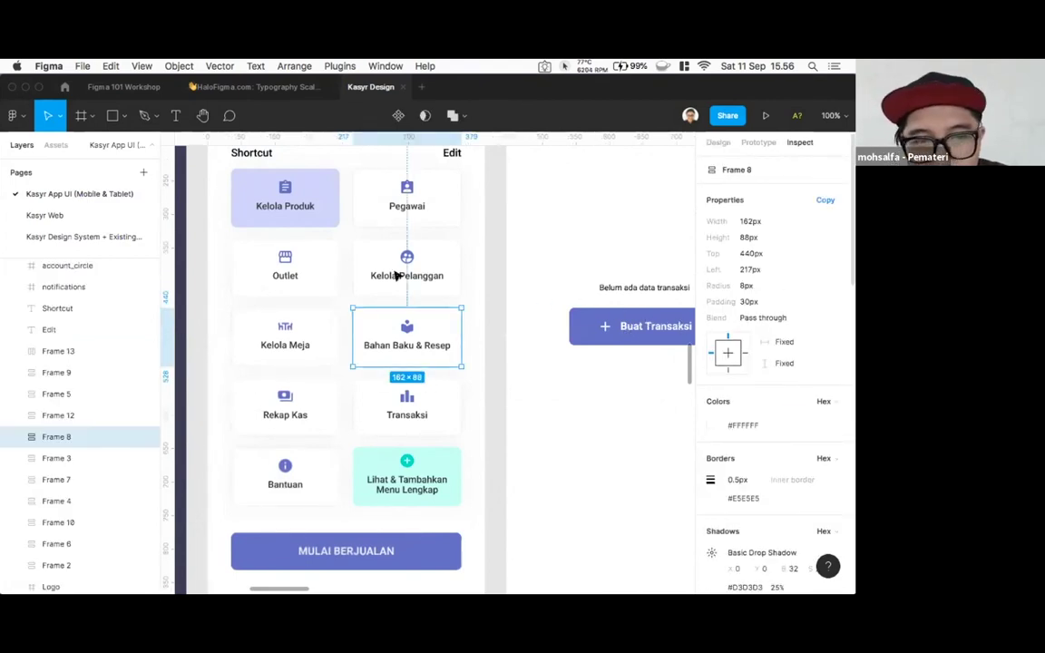
- Try to open Figmotion from the installed plugins with the Bahan Baku & Resep card still selected
{"action": "right_click", "coordinate": [193, 164]}
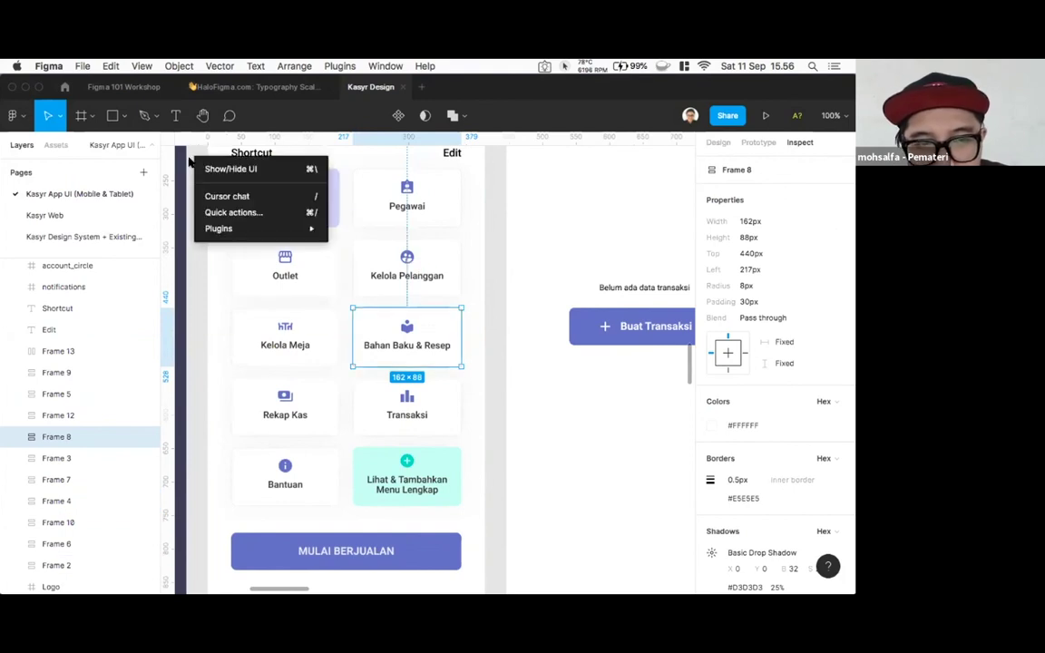
{"action": "mouse_move", "coordinate": [272, 229]}
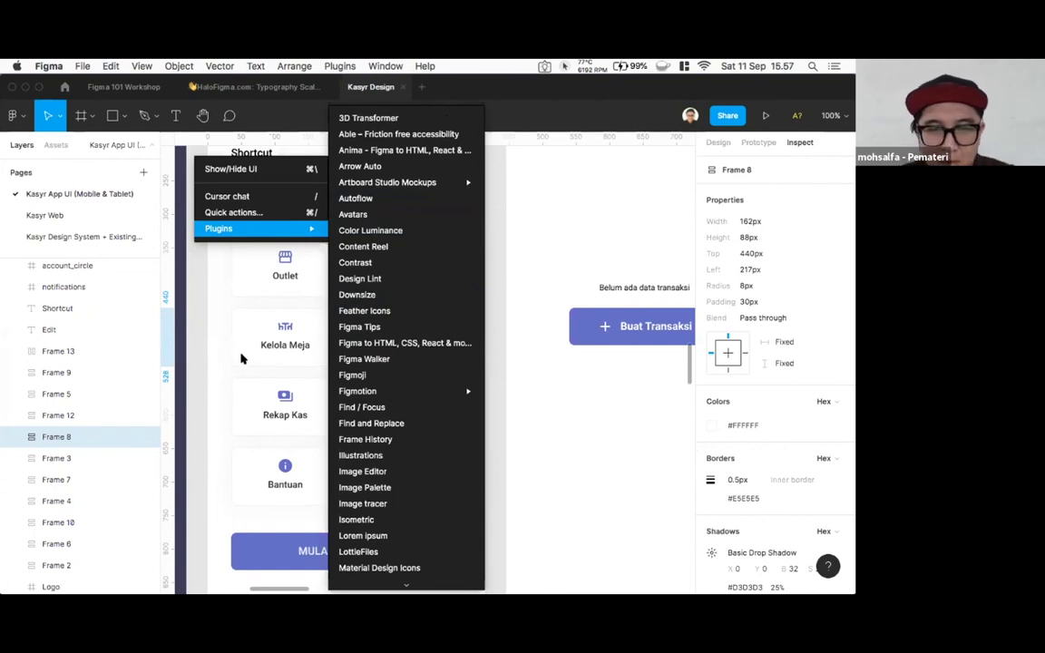
{"action": "scroll", "coordinate": [363, 349], "scroll_direction": "down", "scroll_amount": 5}
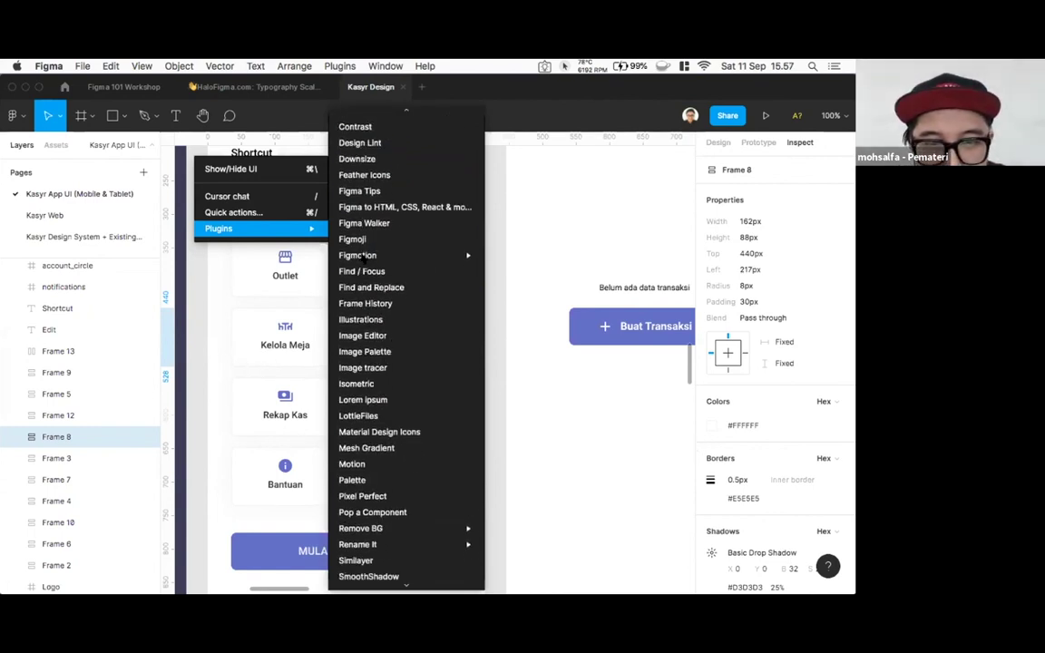
{"action": "mouse_move", "coordinate": [399, 255]}
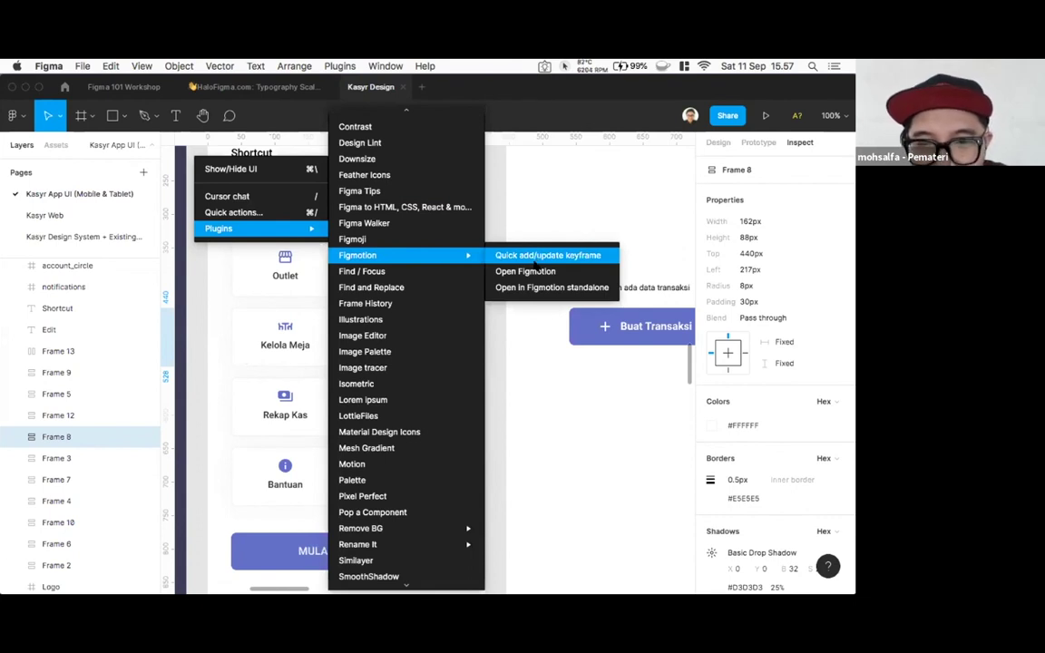
{"action": "left_click", "coordinate": [536, 270]}
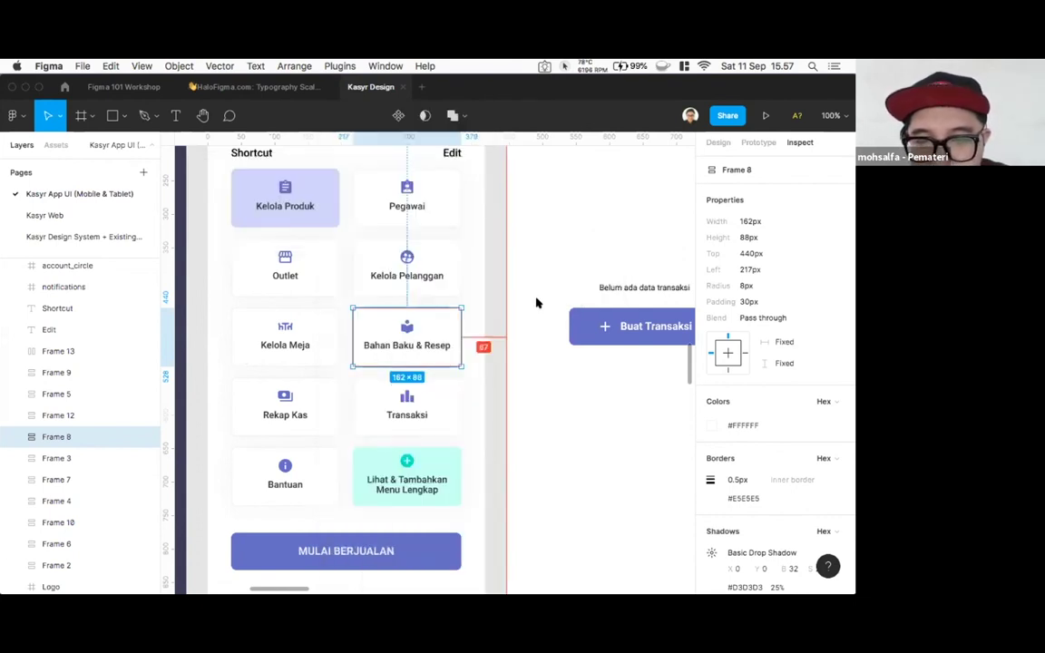
- Deselect the card, run Figmotion's Quick add/update keyframe command, and close the HaloFigma Typography Scale file
{"action": "left_click", "coordinate": [490, 253]}
{"action": "right_click", "coordinate": [493, 252]}
{"action": "mouse_move", "coordinate": [554, 319]}
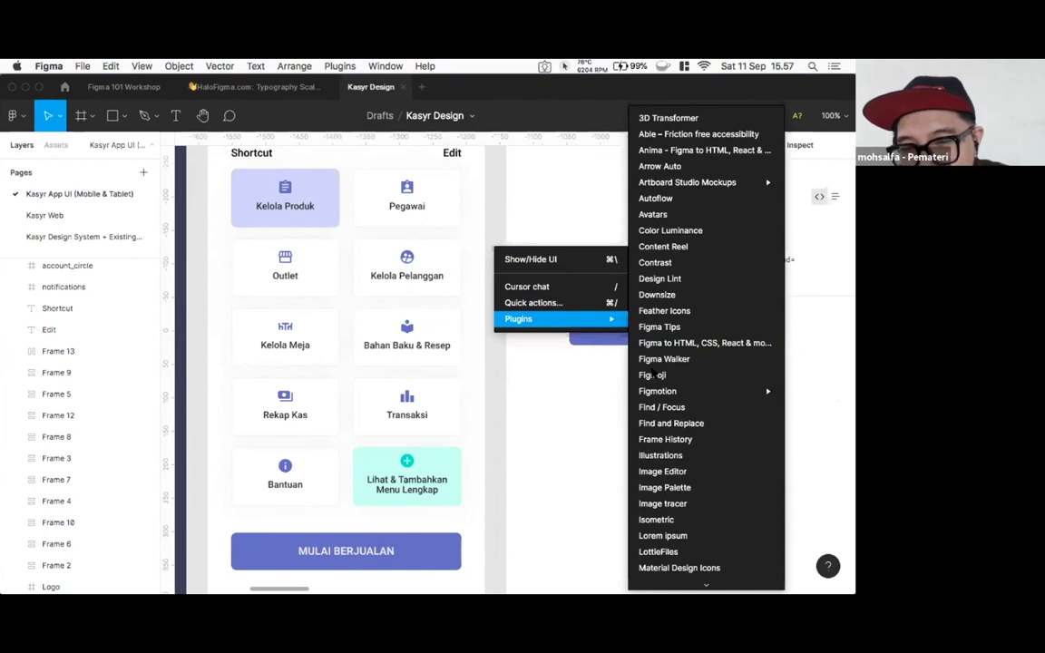
{"action": "mouse_move", "coordinate": [647, 393]}
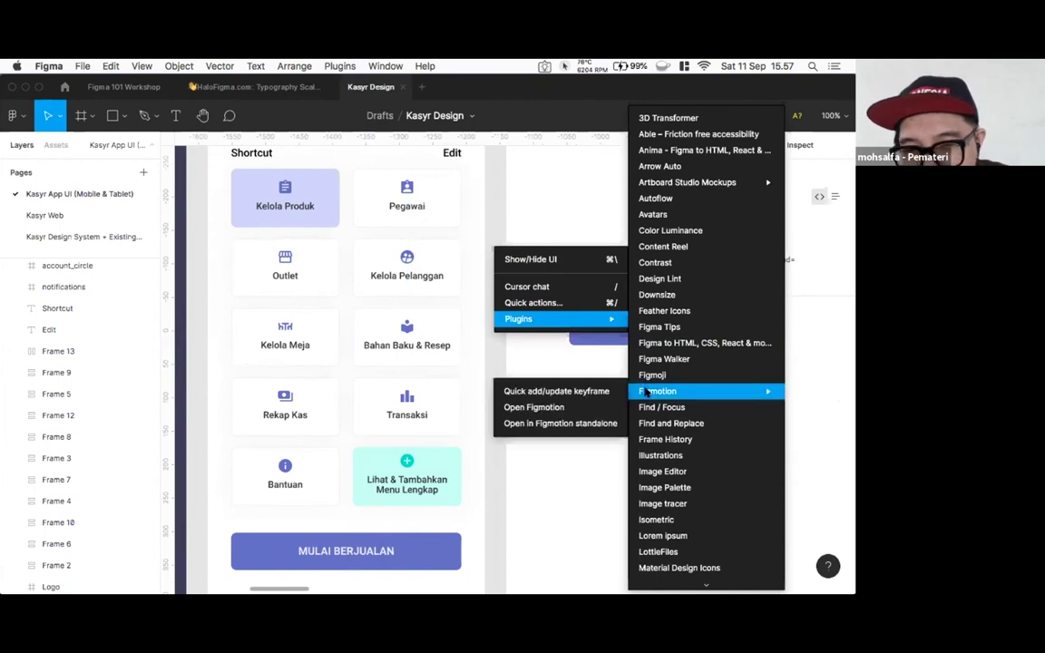
{"action": "left_click", "coordinate": [545, 391]}
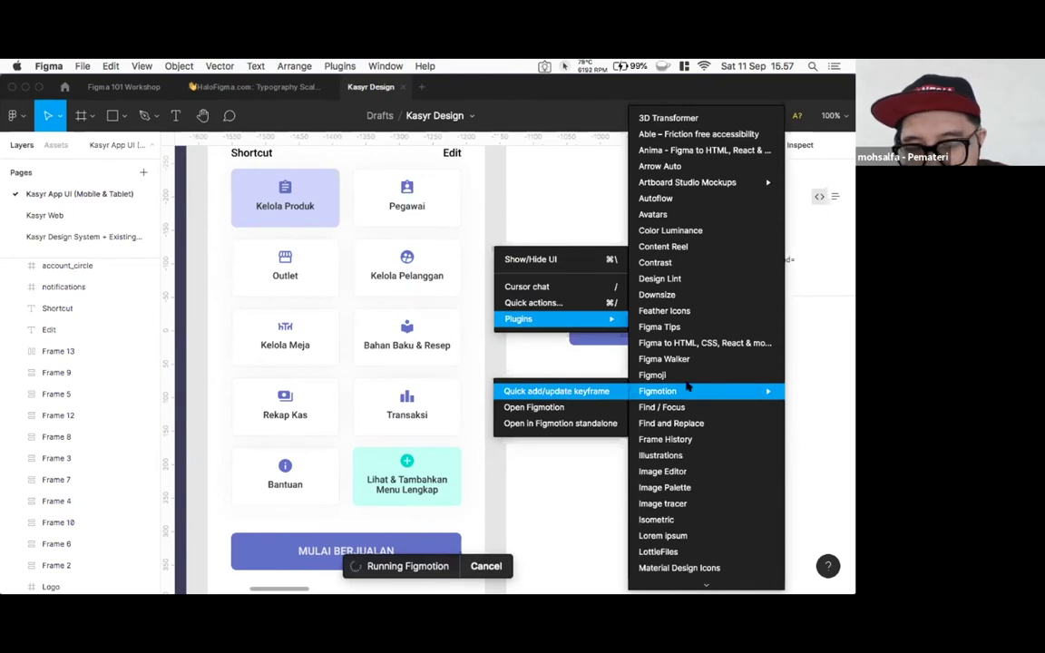
{"action": "key", "text": "Escape"}
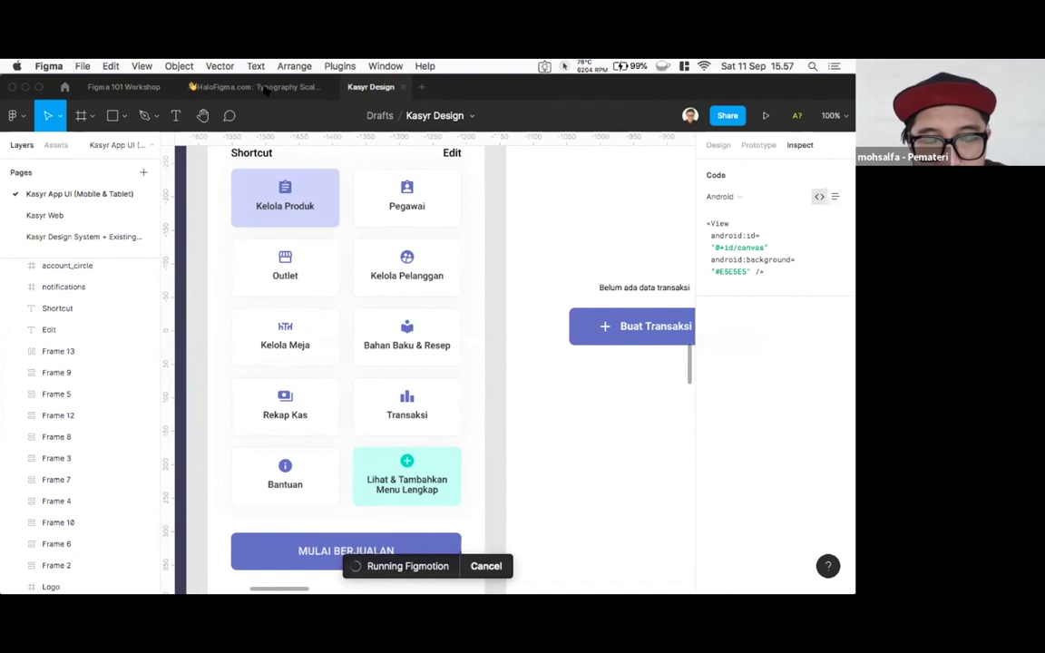
{"action": "left_click", "coordinate": [328, 88]}
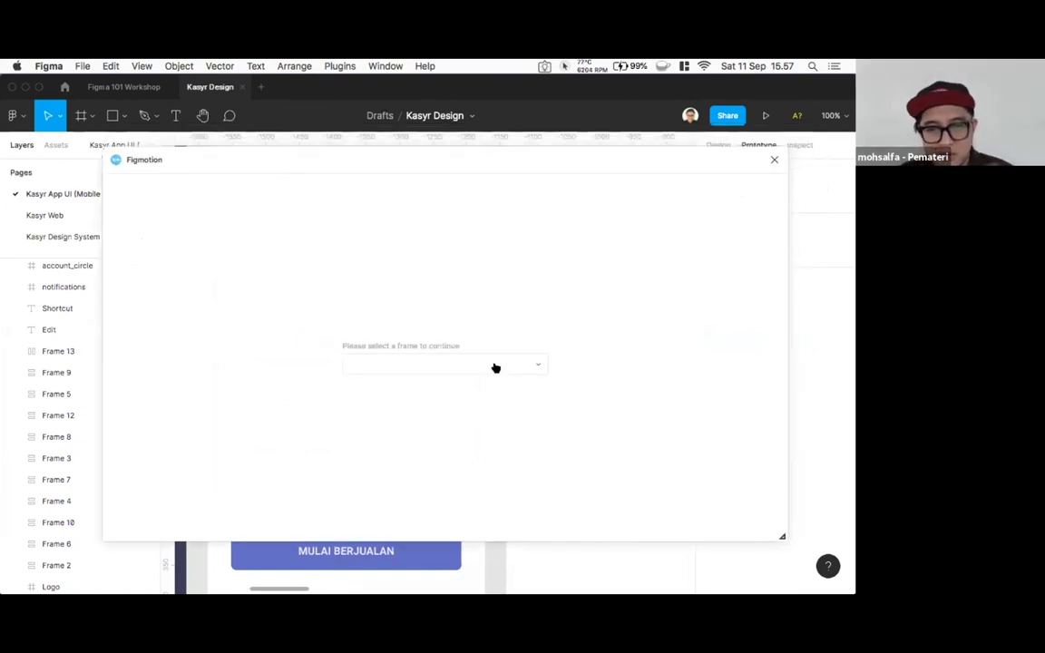
- Load the Kasyr Main Dashboard (Mobile) frame in Figmotion, dismiss the welcome message, and move the plugin window clear of the shortcut cards
{"action": "left_click", "coordinate": [530, 363]}
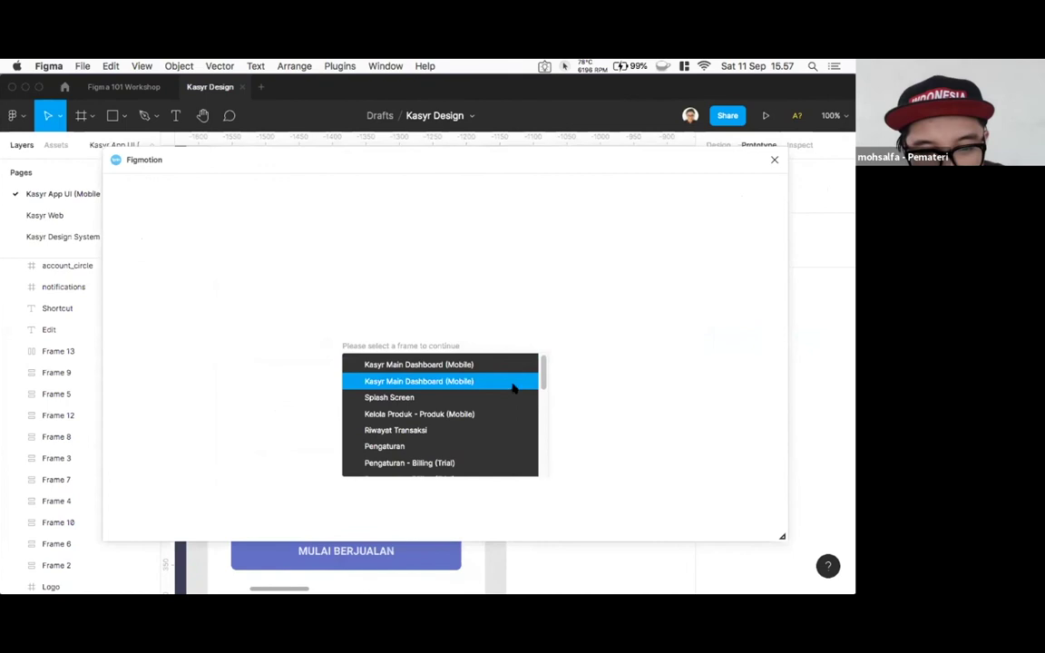
{"action": "left_click", "coordinate": [512, 388]}
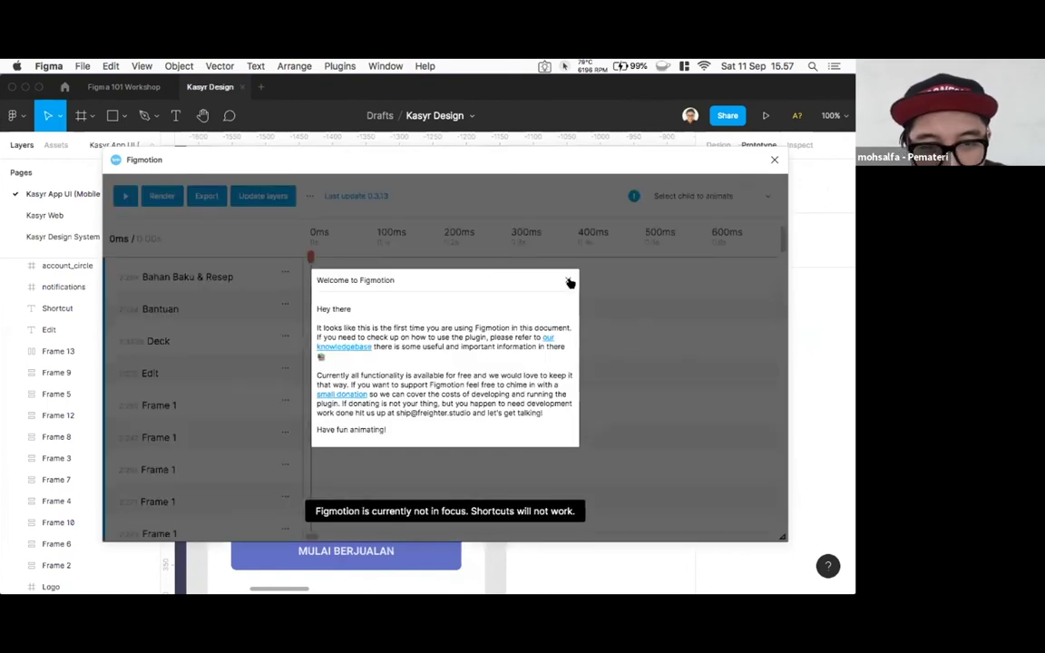
{"action": "left_click", "coordinate": [568, 280]}
{"action": "left_click_drag", "start_coordinate": [313, 159], "coordinate": [408, 182]}
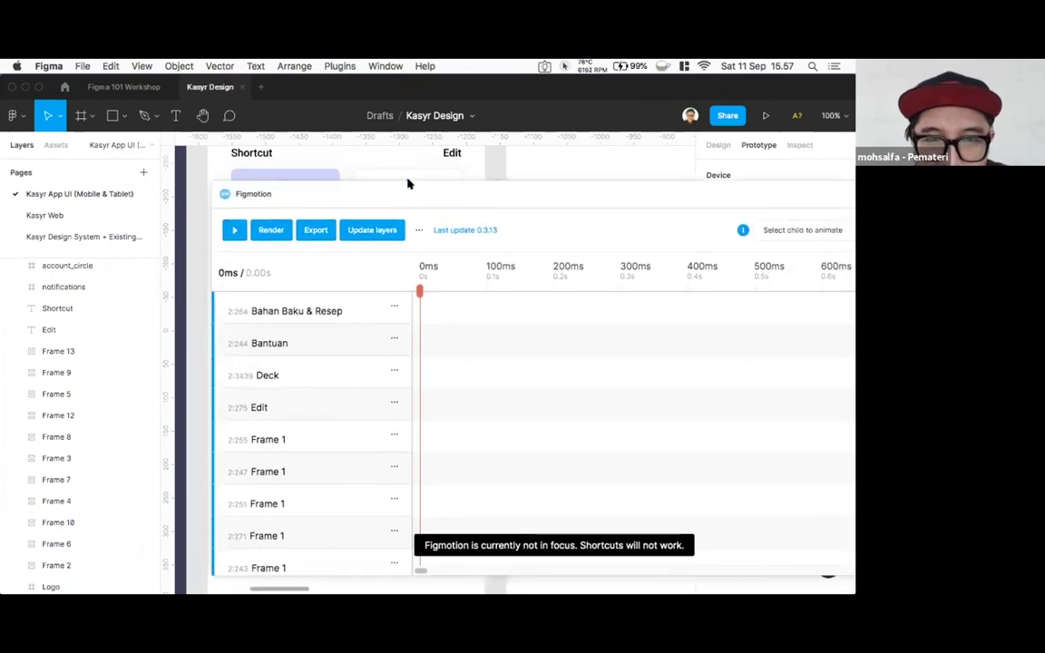
{"action": "left_click_drag", "start_coordinate": [483, 196], "coordinate": [380, 136]}
{"action": "left_click_drag", "start_coordinate": [185, 128], "coordinate": [556, 389]}
- Select the Kelola Produk card, scrub Figmotion's timeline playhead to about 144 ms, and close the plugin
{"action": "left_click", "coordinate": [274, 192]}
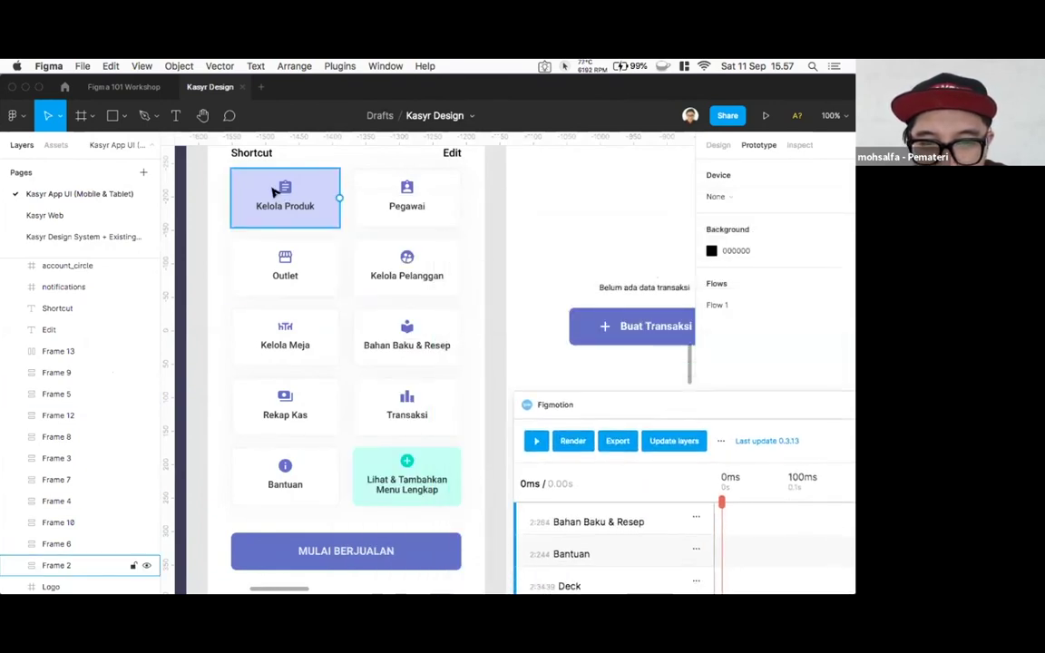
{"action": "left_click_drag", "start_coordinate": [625, 414], "coordinate": [373, 233]}
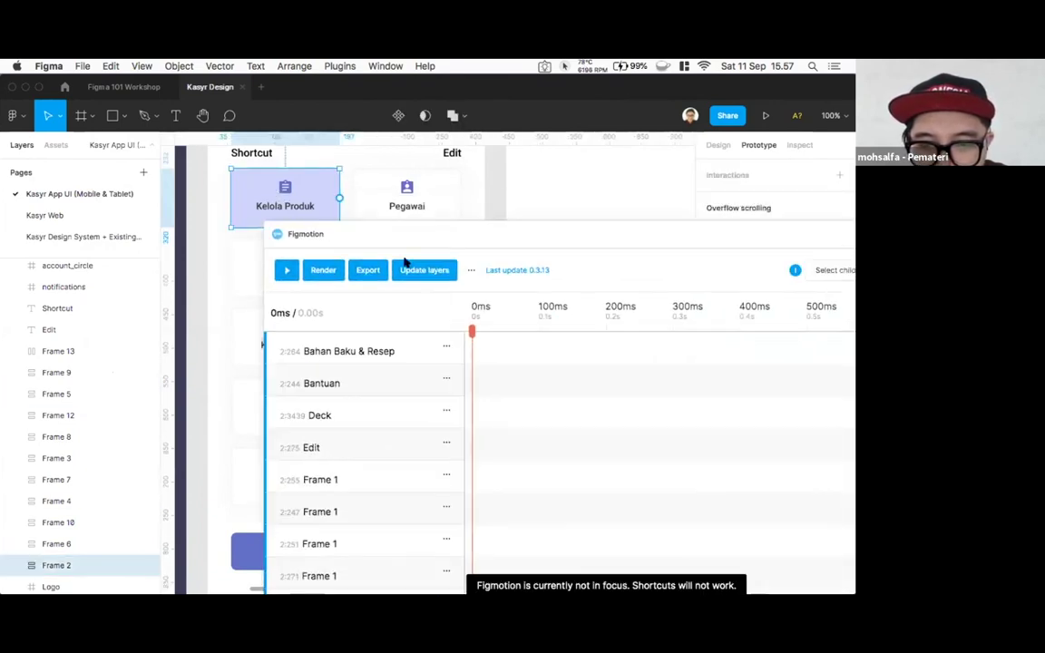
{"action": "left_click_drag", "start_coordinate": [472, 333], "coordinate": [497, 340]}
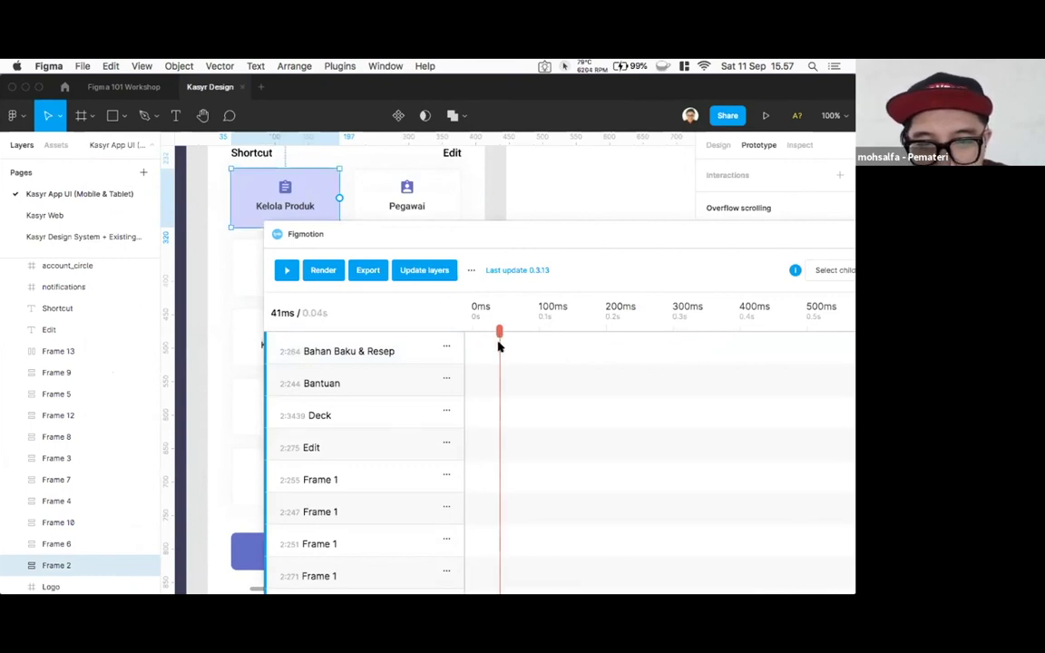
{"action": "left_click", "coordinate": [716, 147]}
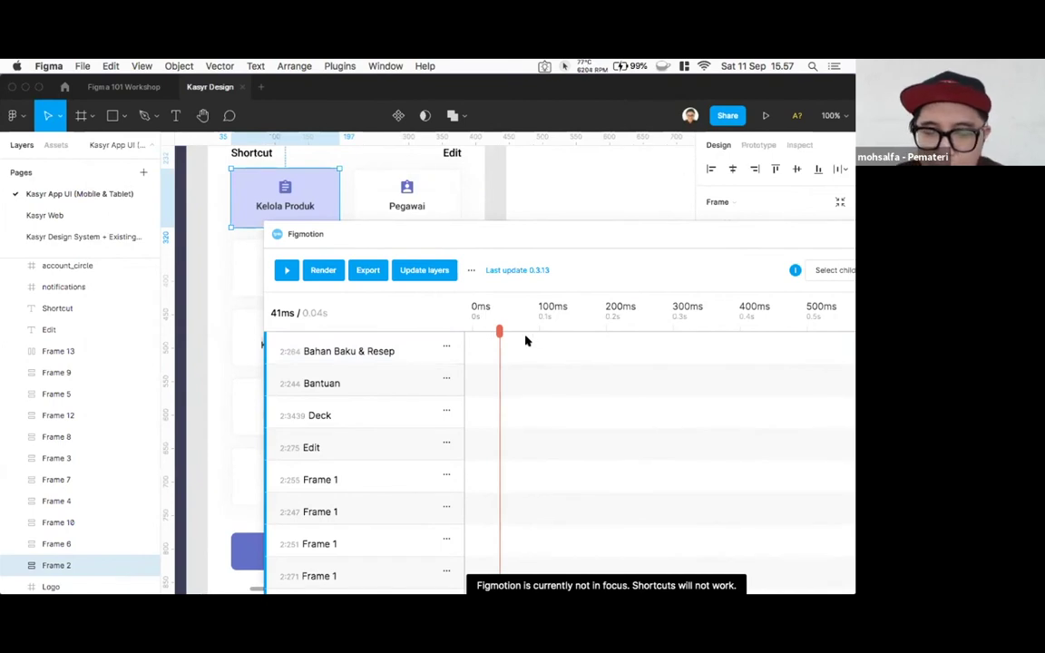
{"action": "left_click_drag", "start_coordinate": [498, 336], "coordinate": [562, 337]}
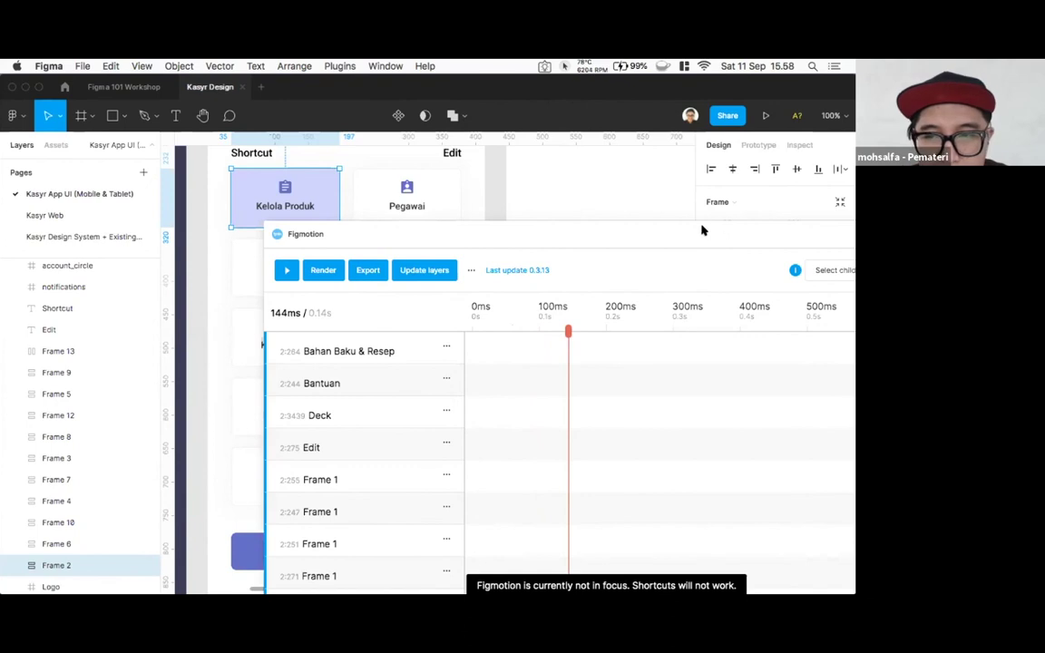
{"action": "left_click_drag", "start_coordinate": [721, 229], "coordinate": [530, 209]}
{"action": "left_click", "coordinate": [738, 216]}
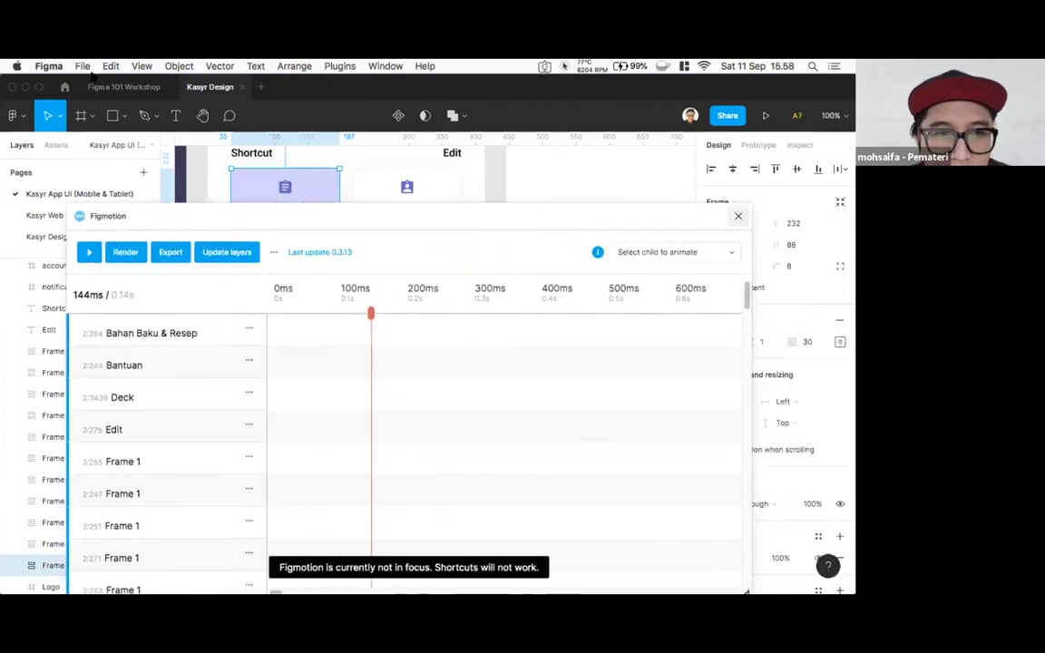
- Leave the Kasyr Design file and open the Figma Community explore page from the home screen
{"action": "left_click", "coordinate": [118, 87]}
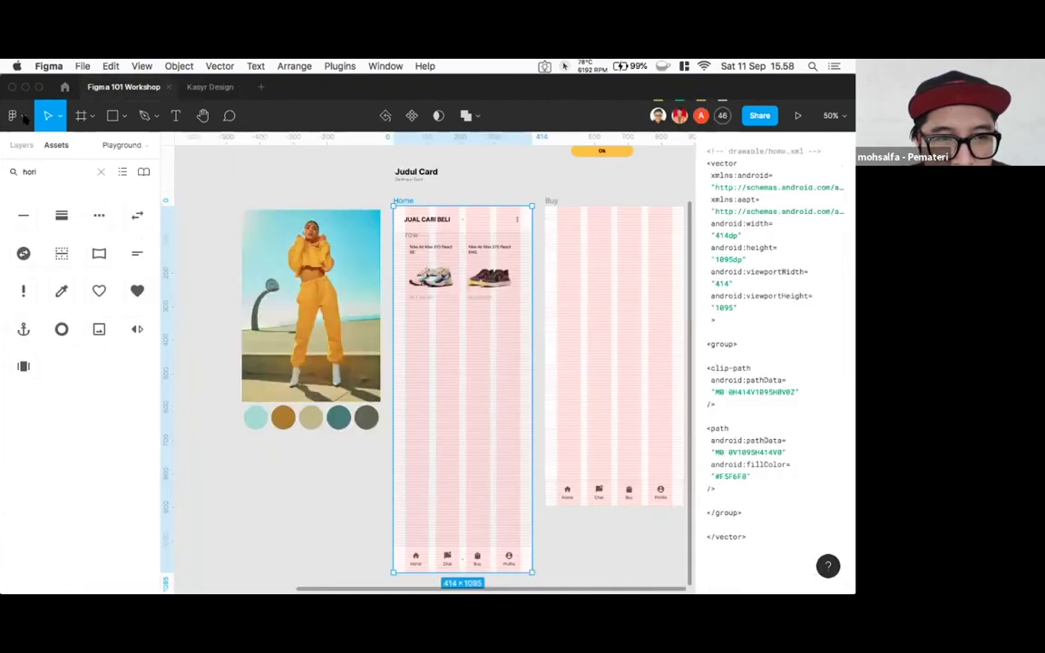
{"action": "left_click", "coordinate": [14, 116]}
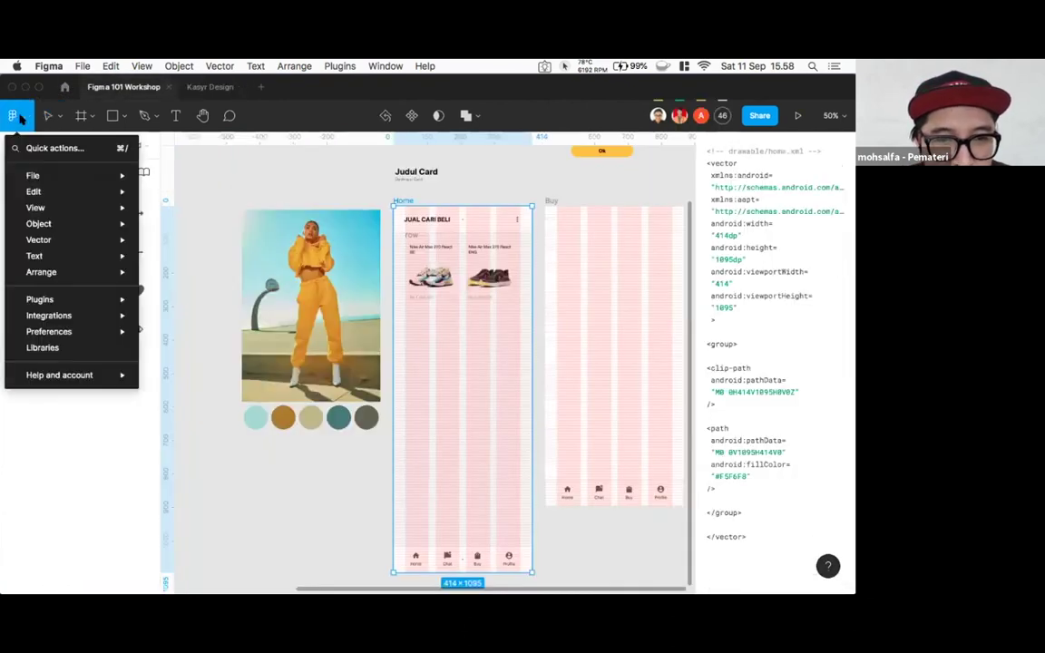
{"action": "left_click", "coordinate": [64, 87]}
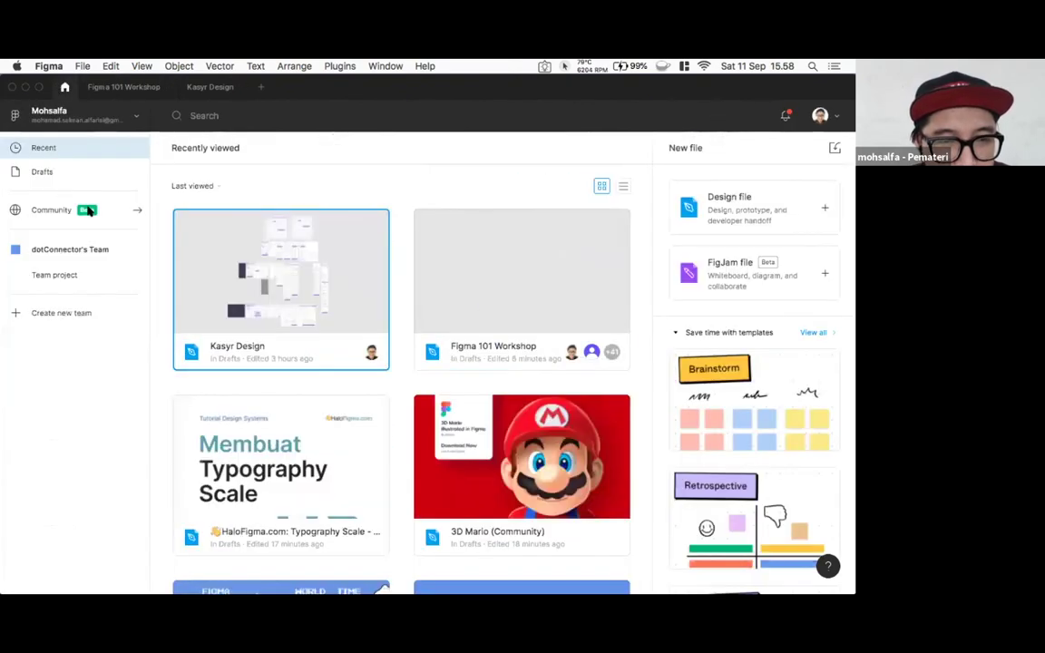
{"action": "left_click", "coordinate": [88, 211]}
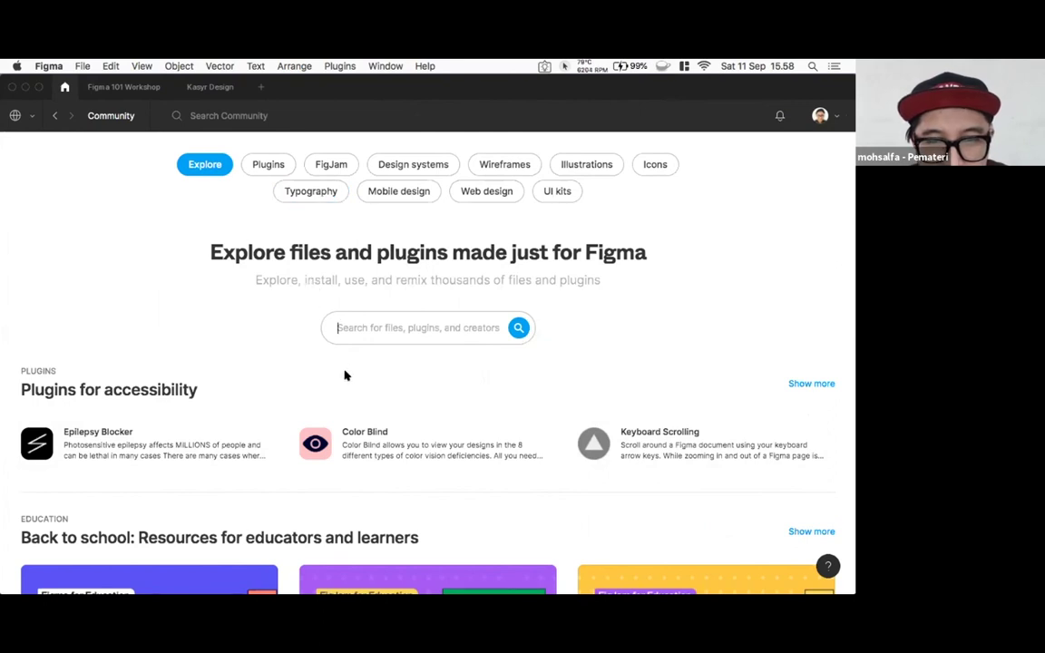
{"action": "left_click", "coordinate": [519, 328]}
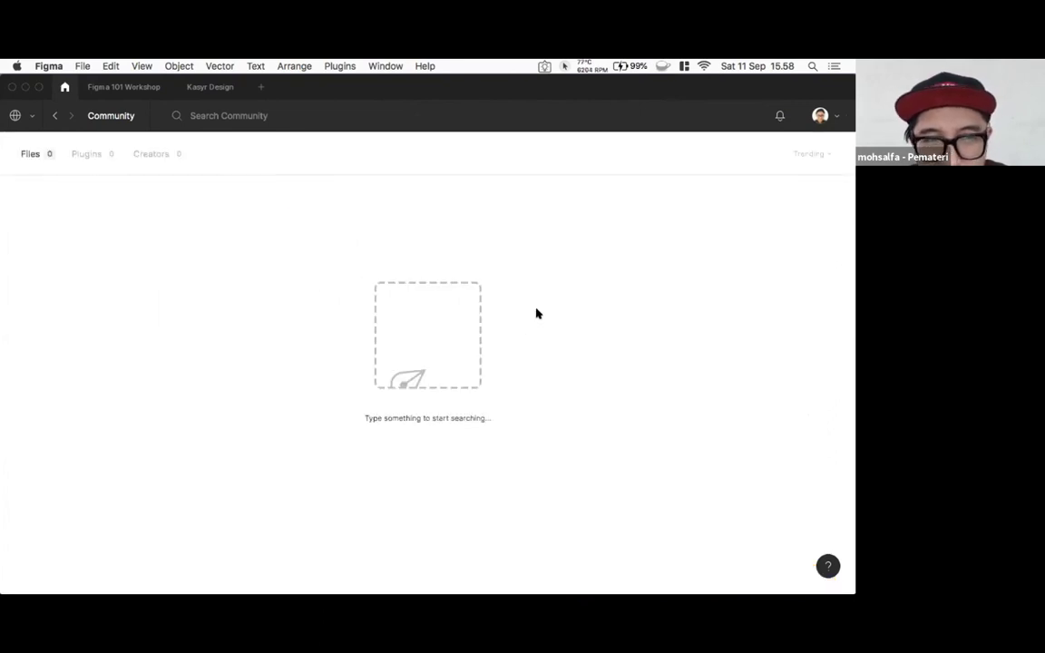
{"action": "left_click", "coordinate": [123, 88]}
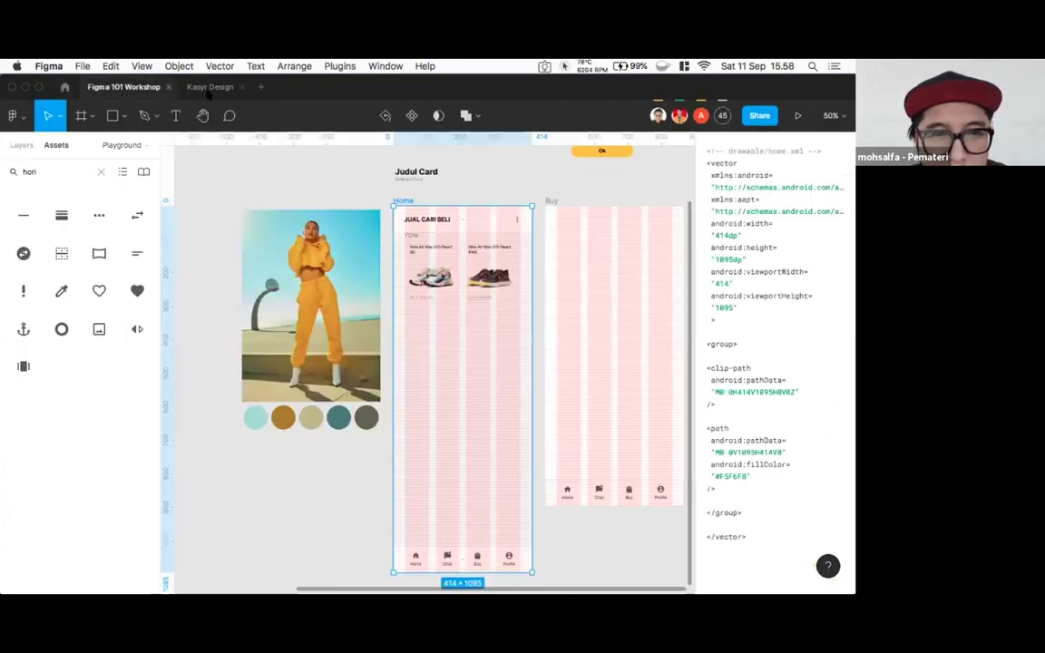
{"action": "left_click", "coordinate": [209, 87]}
{"action": "left_click", "coordinate": [64, 88]}
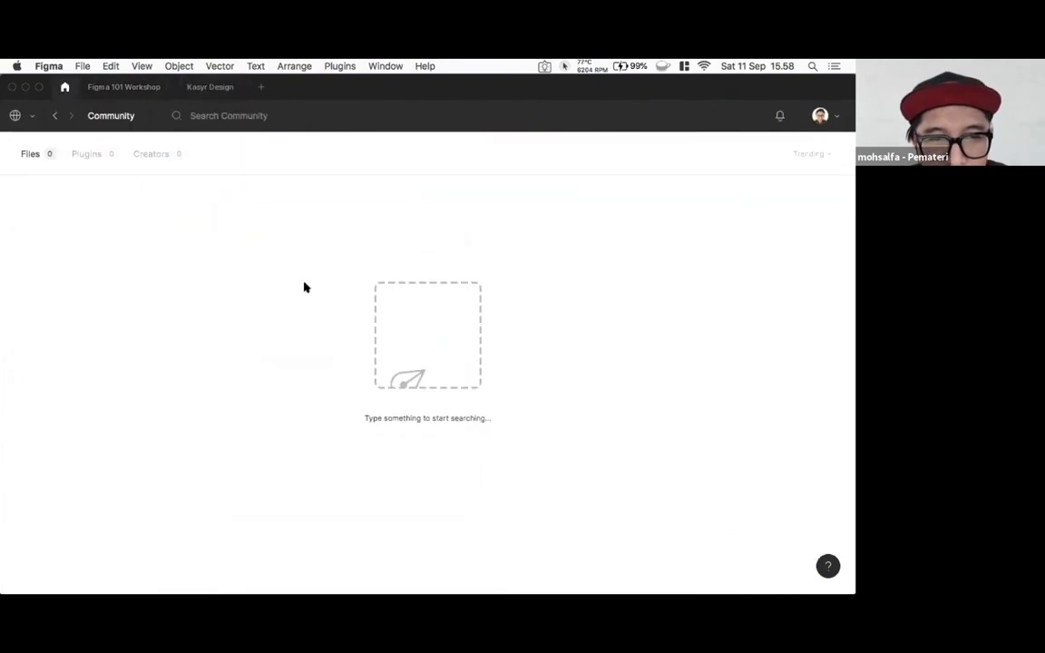
{"action": "left_click", "coordinate": [210, 87]}
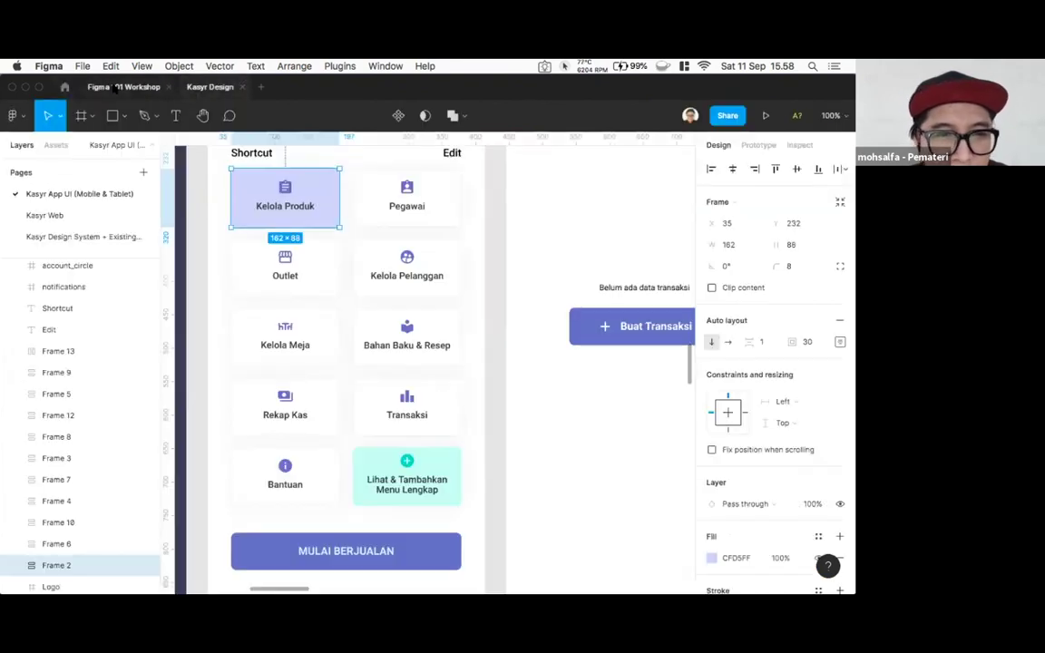
{"action": "left_click", "coordinate": [65, 88]}
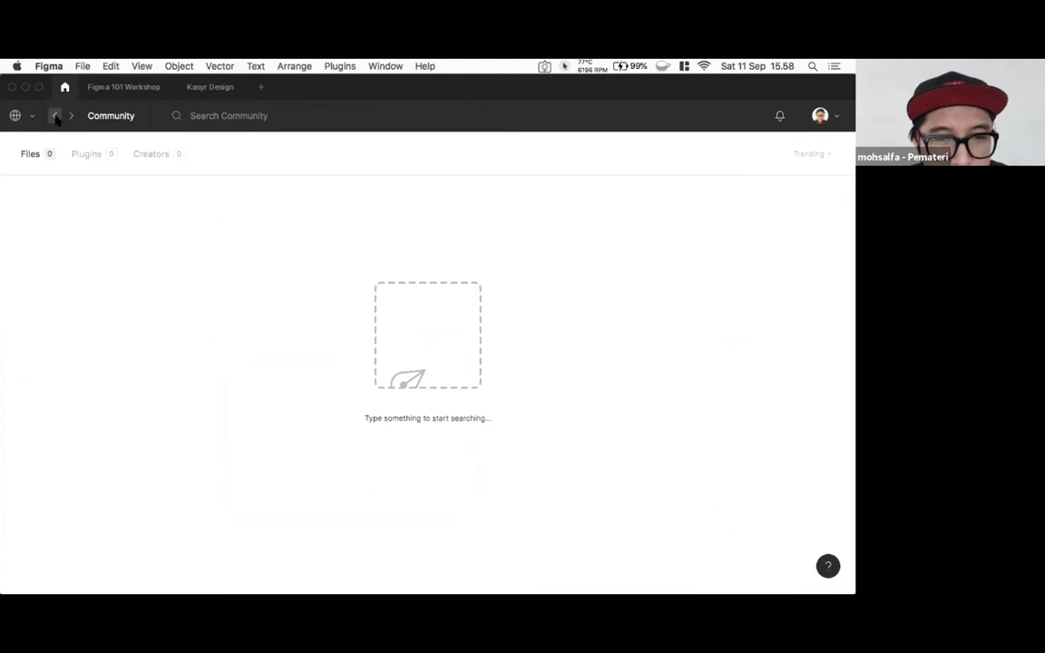
{"action": "left_click", "coordinate": [55, 116]}
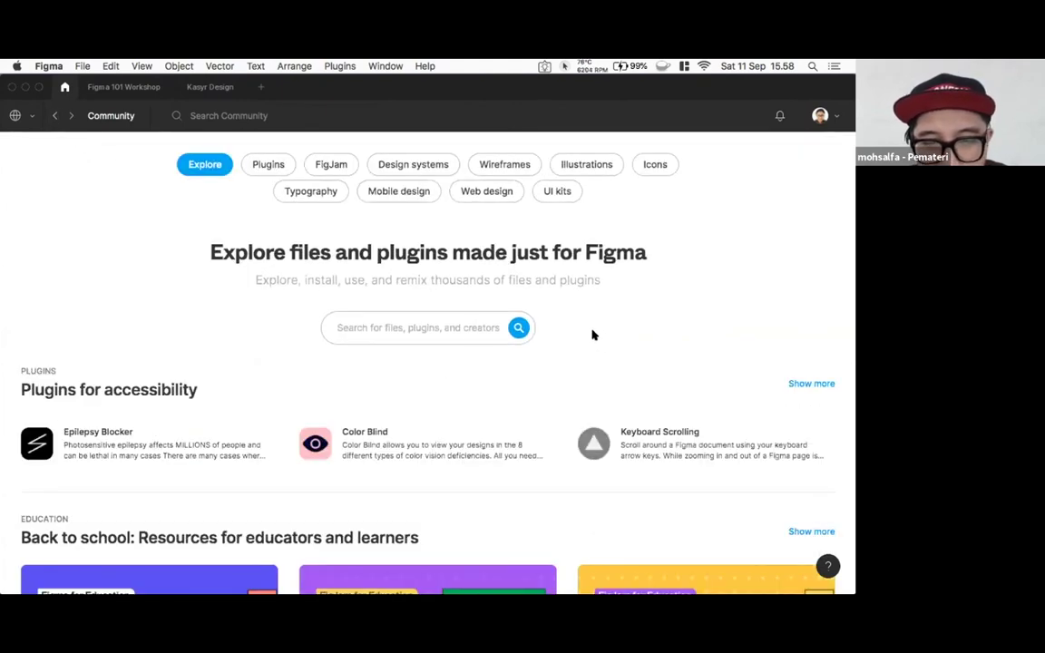
- Expand the Plugins for accessibility section on the Community explore page to view more of its plugins
{"action": "left_click", "coordinate": [818, 384]}
{"action": "left_click", "coordinate": [819, 384]}
{"action": "left_click", "coordinate": [817, 385]}
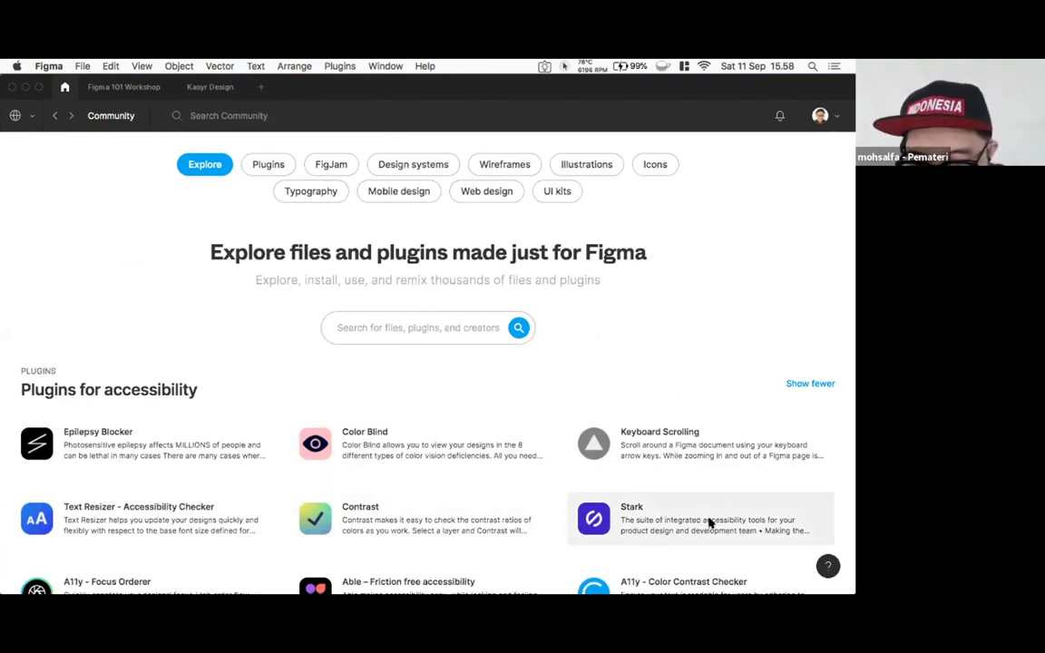
{"action": "left_click", "coordinate": [249, 164]}
{"action": "left_click", "coordinate": [55, 115]}
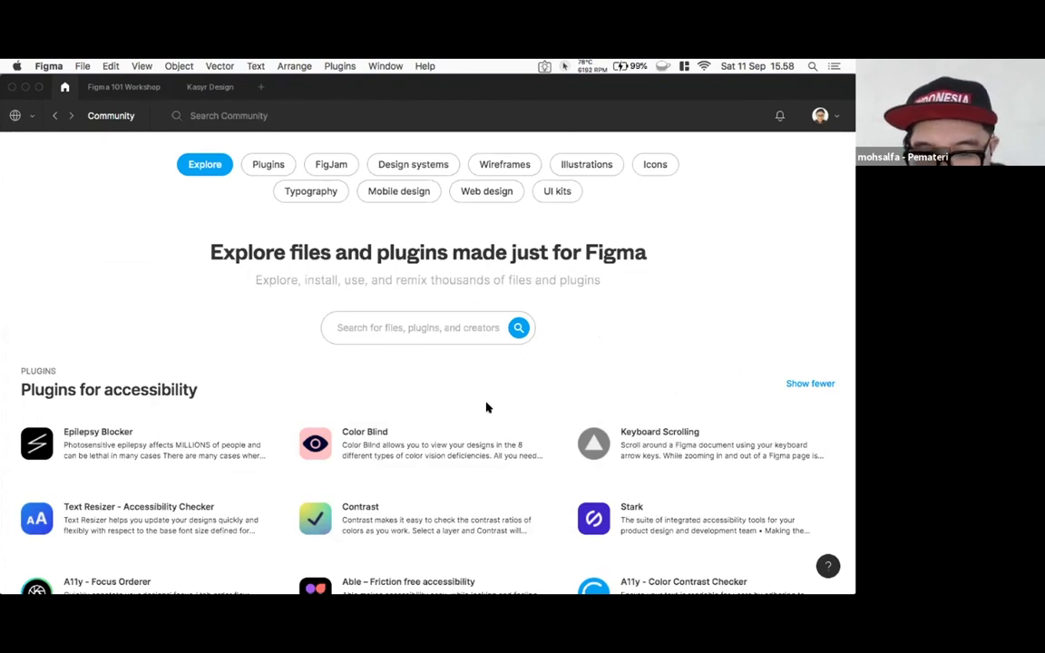
- Switch to the Figma Jakarta page in Chrome, bring the Zoom meeting forward, and return to Figma's Community page
{"action": "mouse_move", "coordinate": [490, 592]}
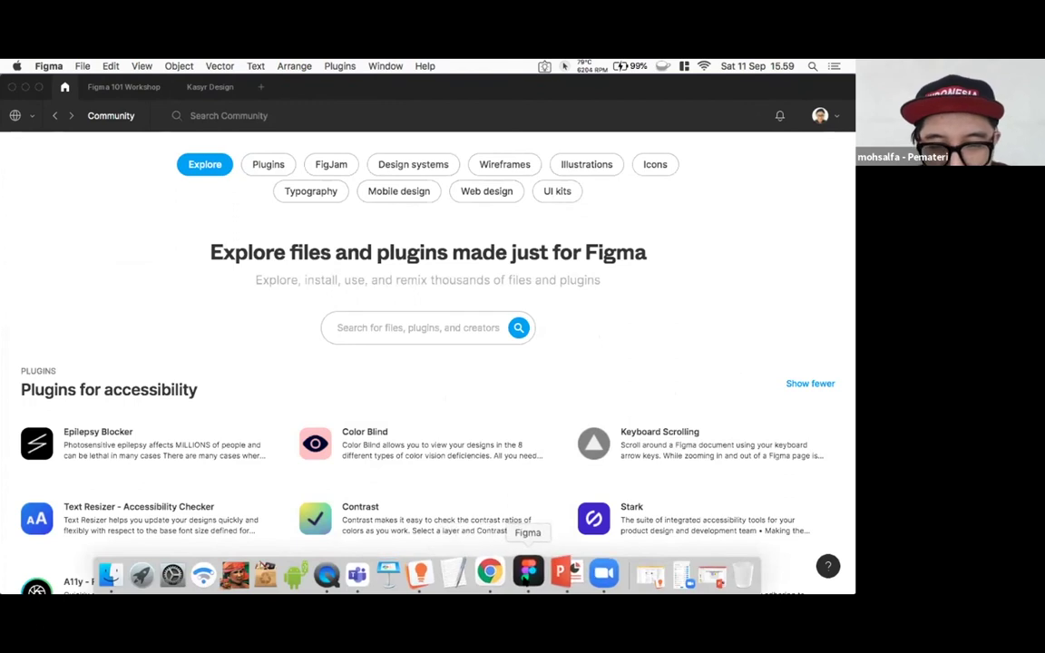
{"action": "left_click", "coordinate": [497, 575]}
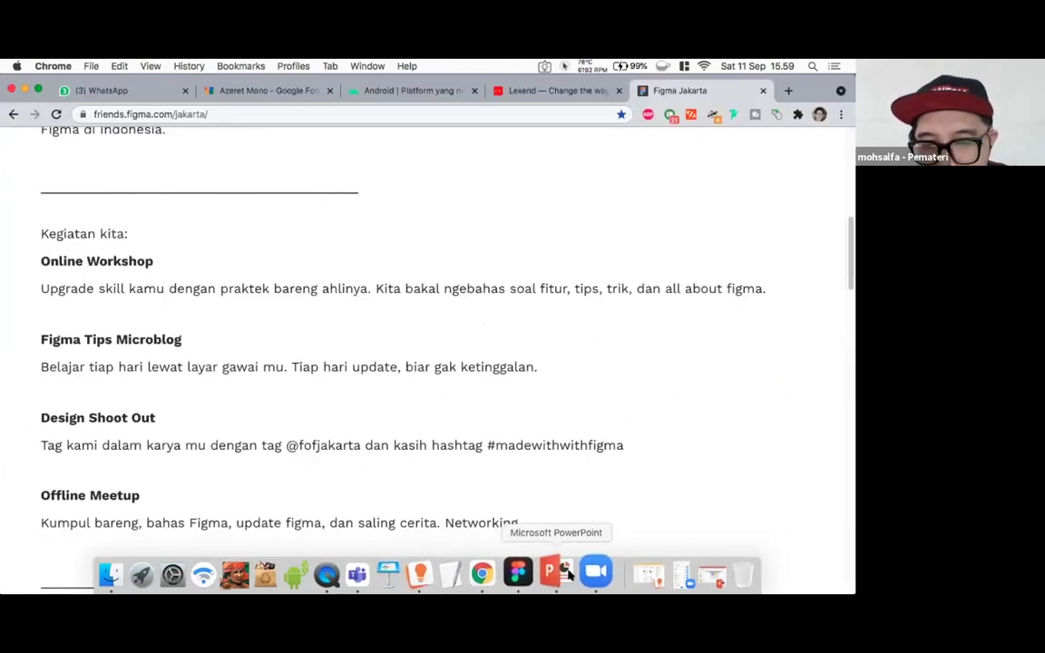
{"action": "left_click", "coordinate": [596, 572]}
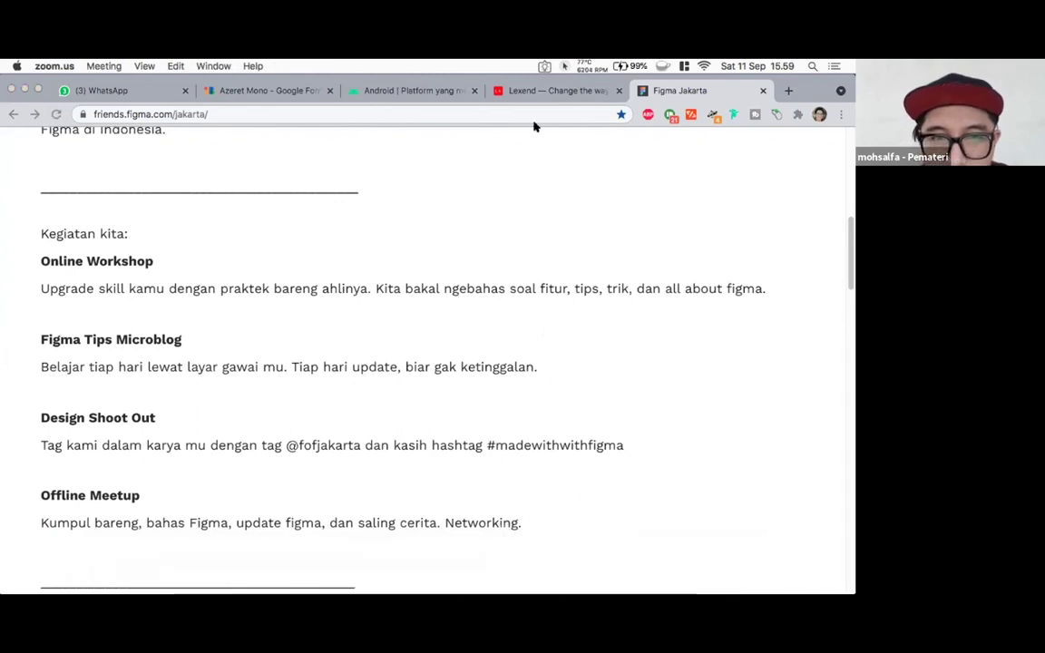
{"action": "left_click", "coordinate": [525, 571]}
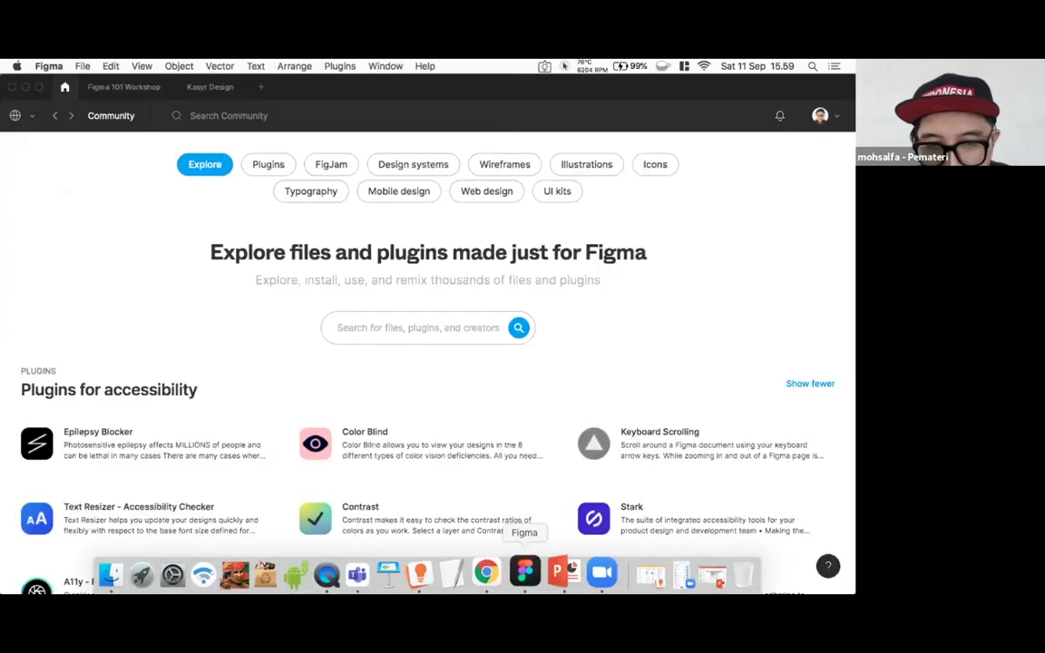
- Switch back to the Kasyr Design file and clear the selection of the Kelola Produk card
{"action": "left_click", "coordinate": [210, 86]}
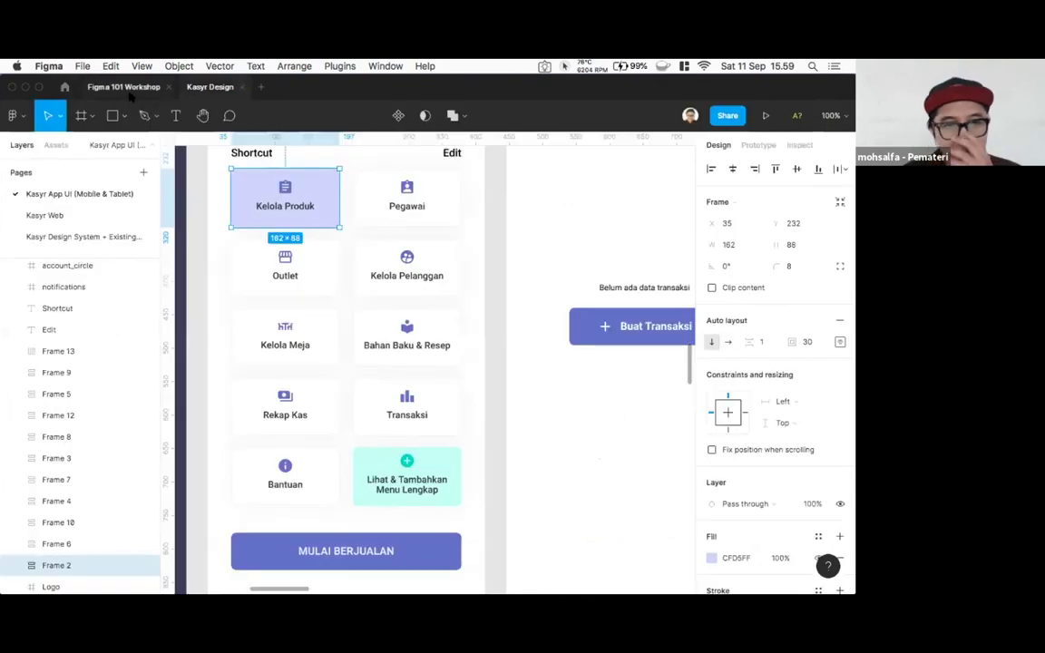
{"action": "scroll", "coordinate": [338, 224], "scroll_direction": "up", "scroll_amount": 4}
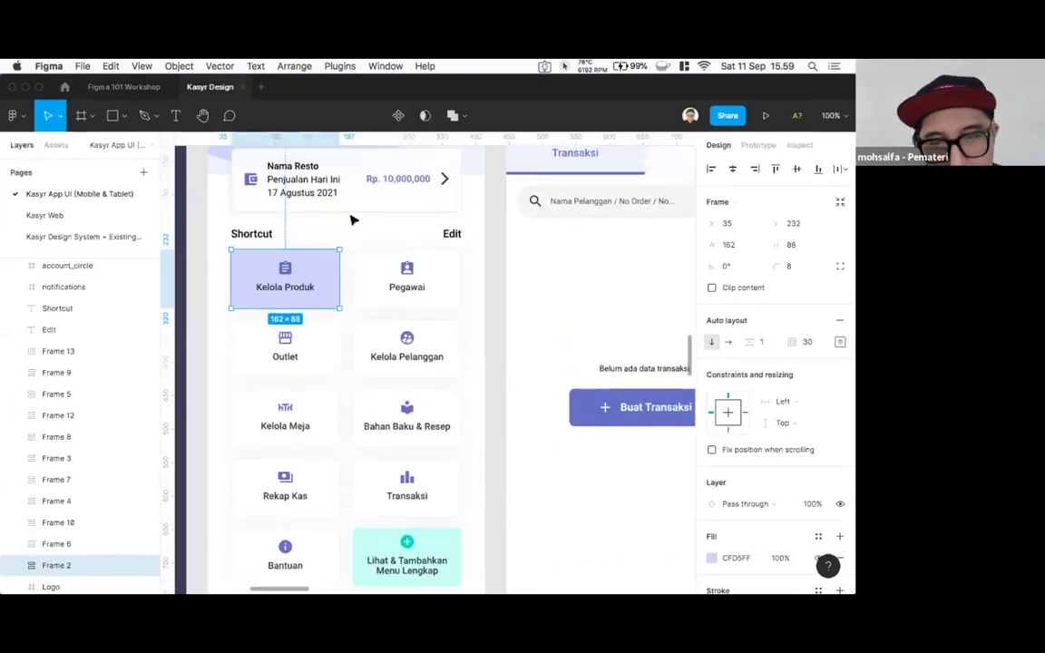
{"action": "scroll", "coordinate": [354, 220], "scroll_direction": "up", "scroll_amount": 7}
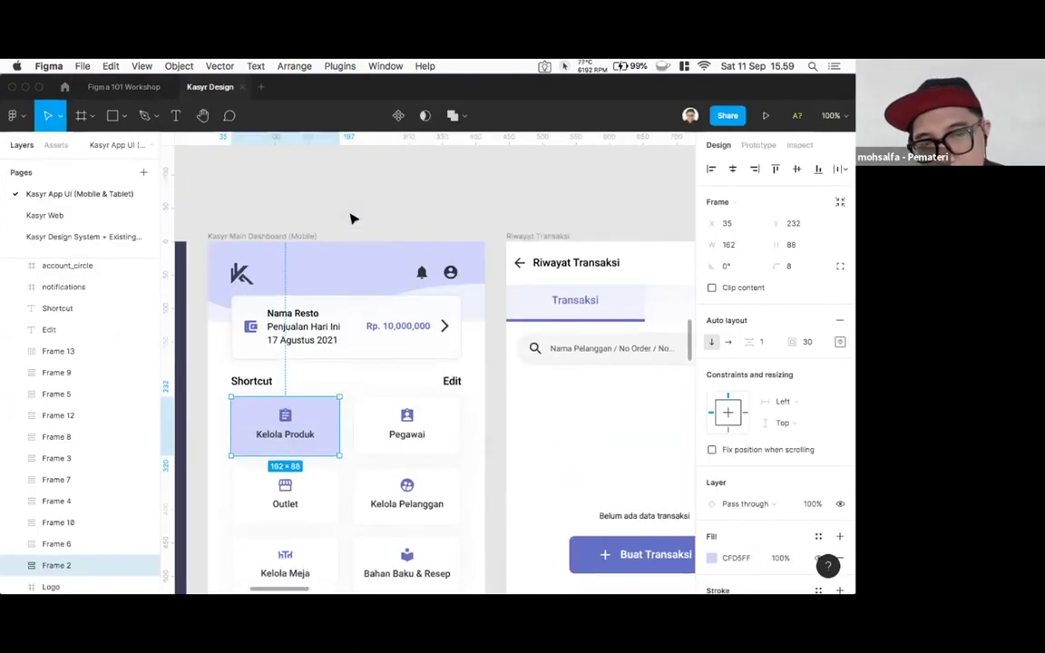
{"action": "scroll", "coordinate": [354, 219], "scroll_direction": "down", "scroll_amount": 3}
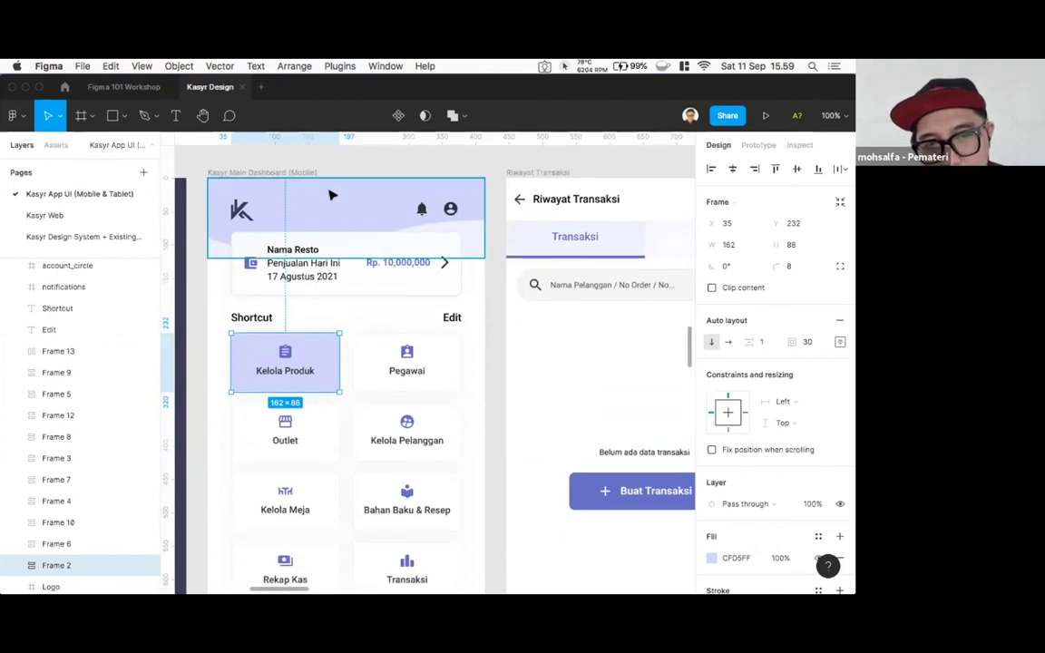
{"action": "left_click", "coordinate": [318, 158]}
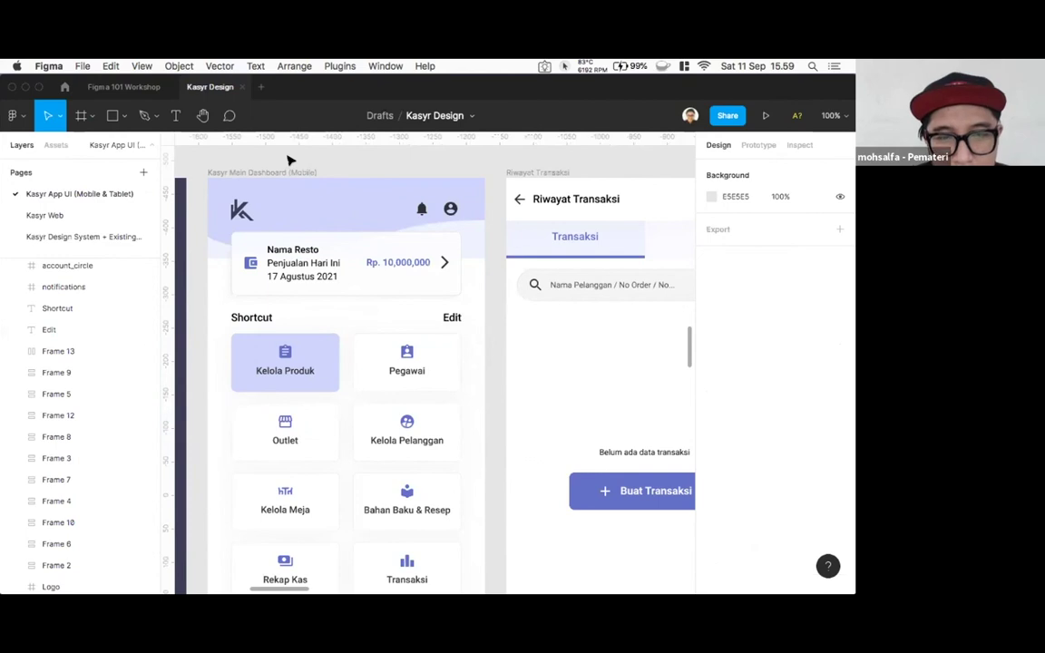
- Run the Feather Icons plugin and reposition its window over the canvas
{"action": "right_click", "coordinate": [288, 157]}
{"action": "mouse_move", "coordinate": [302, 226]}
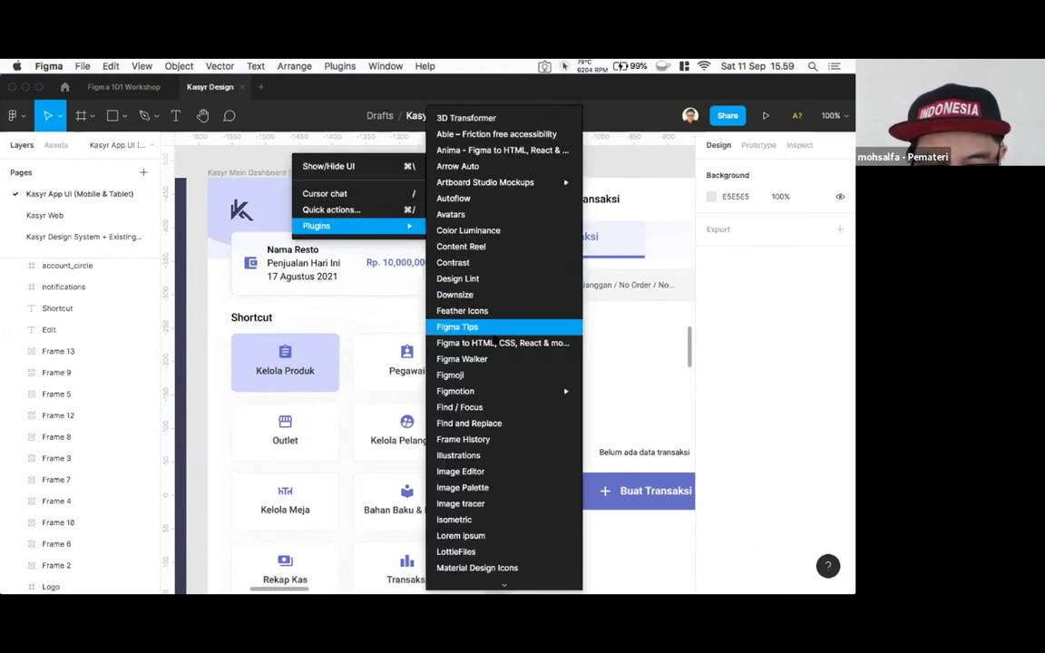
{"action": "scroll", "coordinate": [497, 360], "scroll_direction": "down", "scroll_amount": 1}
{"action": "scroll", "coordinate": [496, 360], "scroll_direction": "down", "scroll_amount": 2}
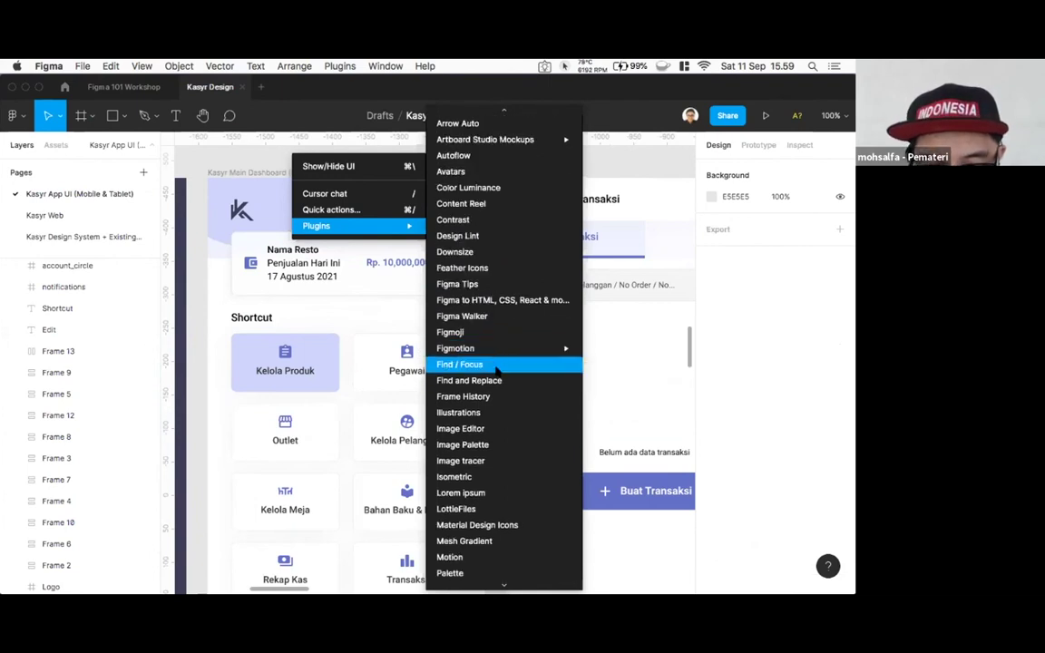
{"action": "scroll", "coordinate": [498, 427], "scroll_direction": "down", "scroll_amount": 2}
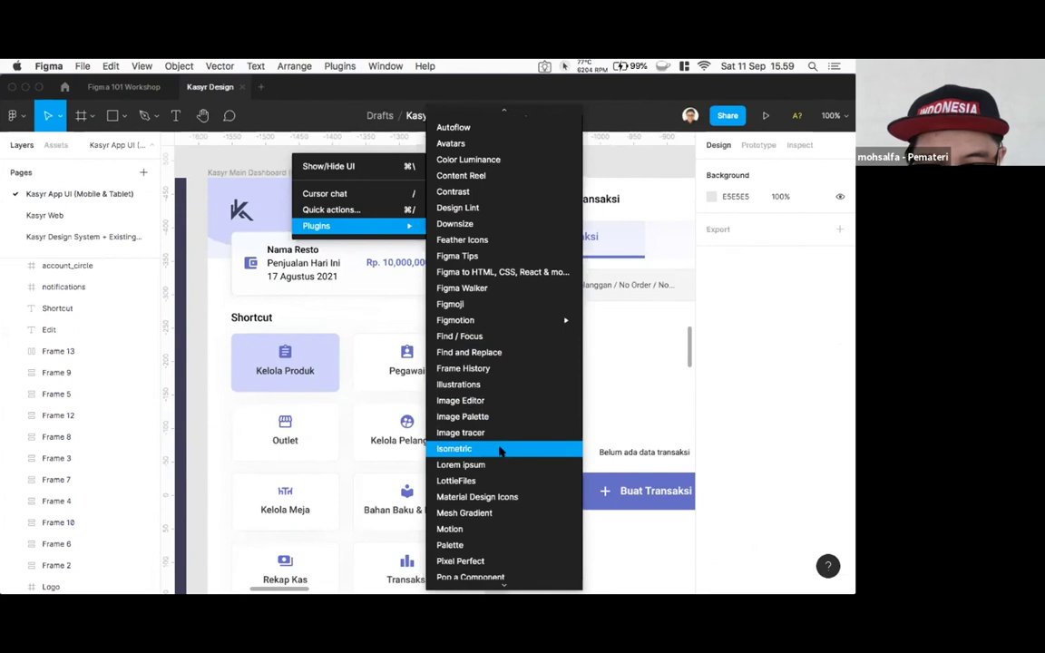
{"action": "left_click", "coordinate": [471, 241]}
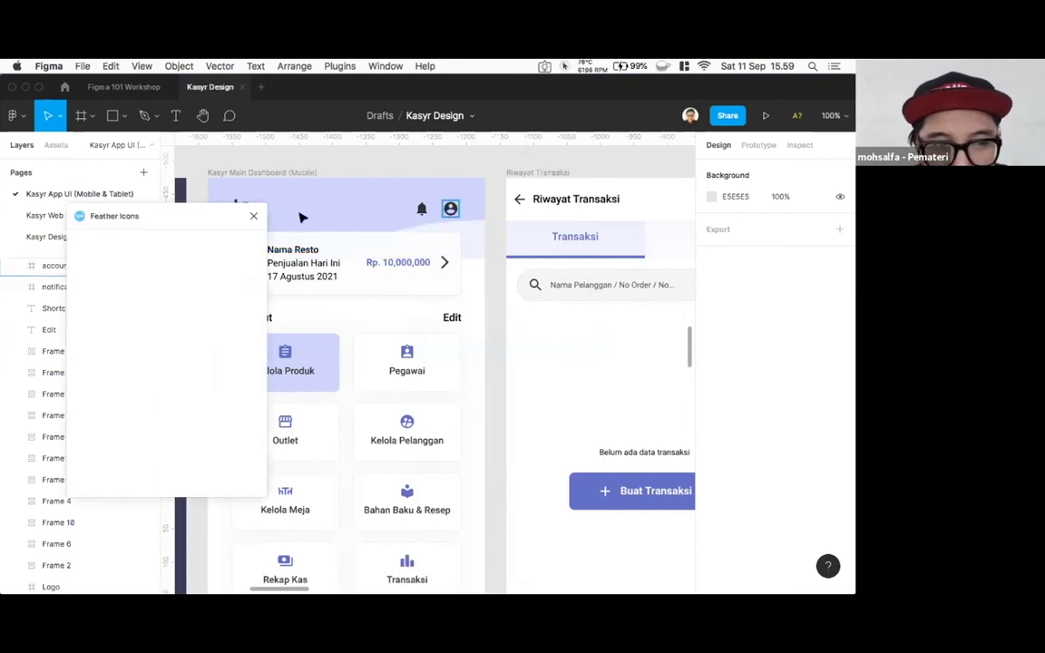
{"action": "left_click_drag", "start_coordinate": [157, 218], "coordinate": [419, 169]}
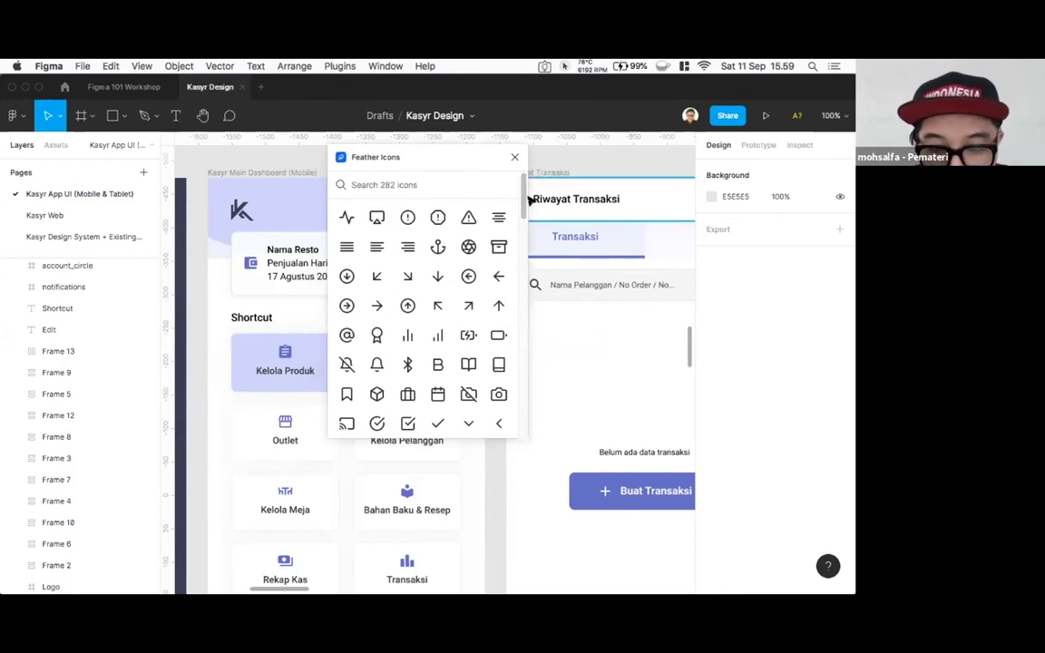
{"action": "left_click_drag", "start_coordinate": [404, 156], "coordinate": [614, 184]}
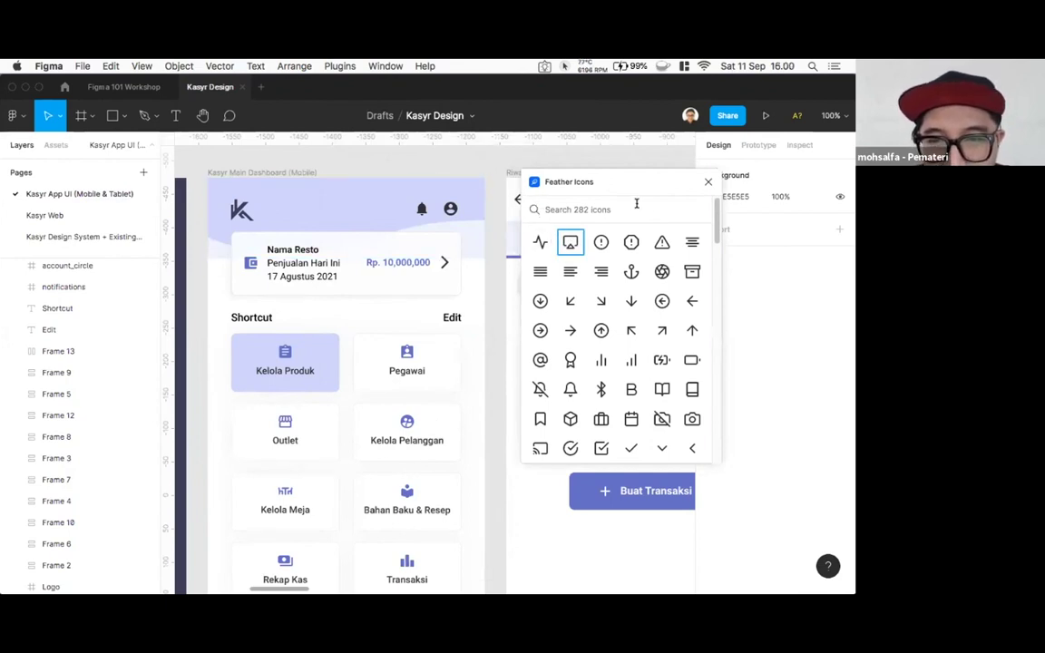
{"action": "left_click_drag", "start_coordinate": [624, 183], "coordinate": [524, 166]}
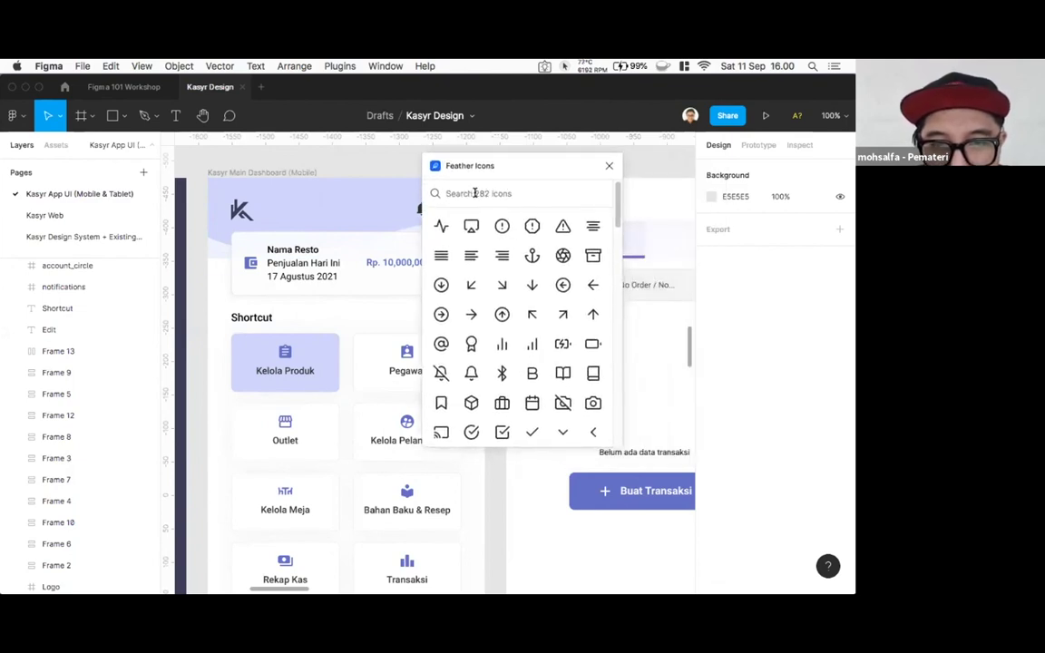
- Look through the Feather Icons library and move its window beside the Kasyr Main Dashboard (Mobile) frame
{"action": "left_click", "coordinate": [481, 194]}
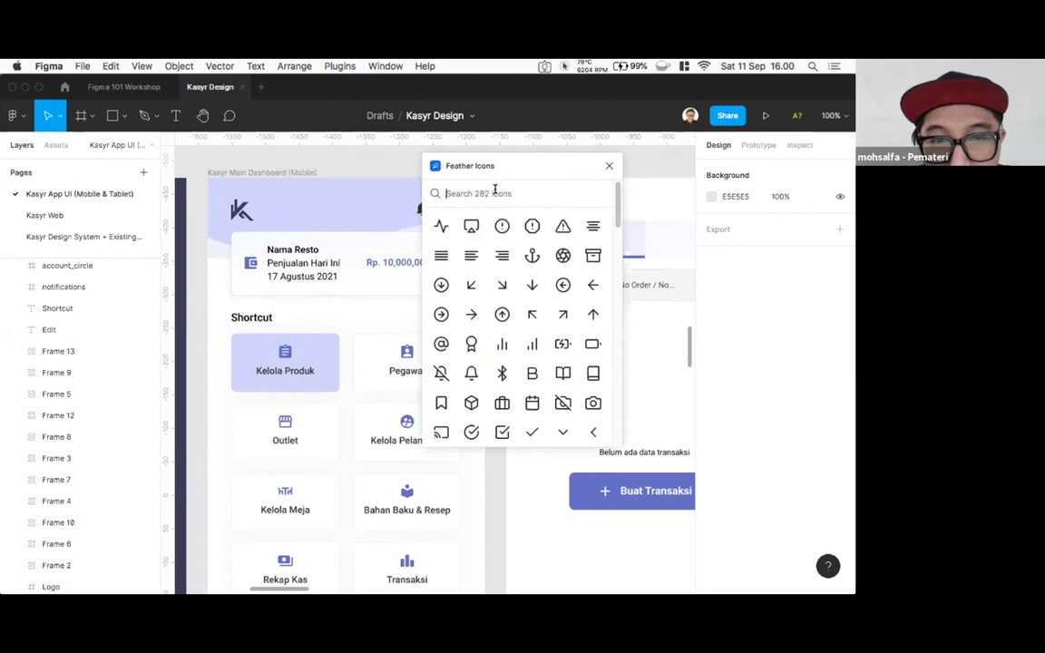
{"action": "left_click_drag", "start_coordinate": [616, 191], "coordinate": [615, 379]}
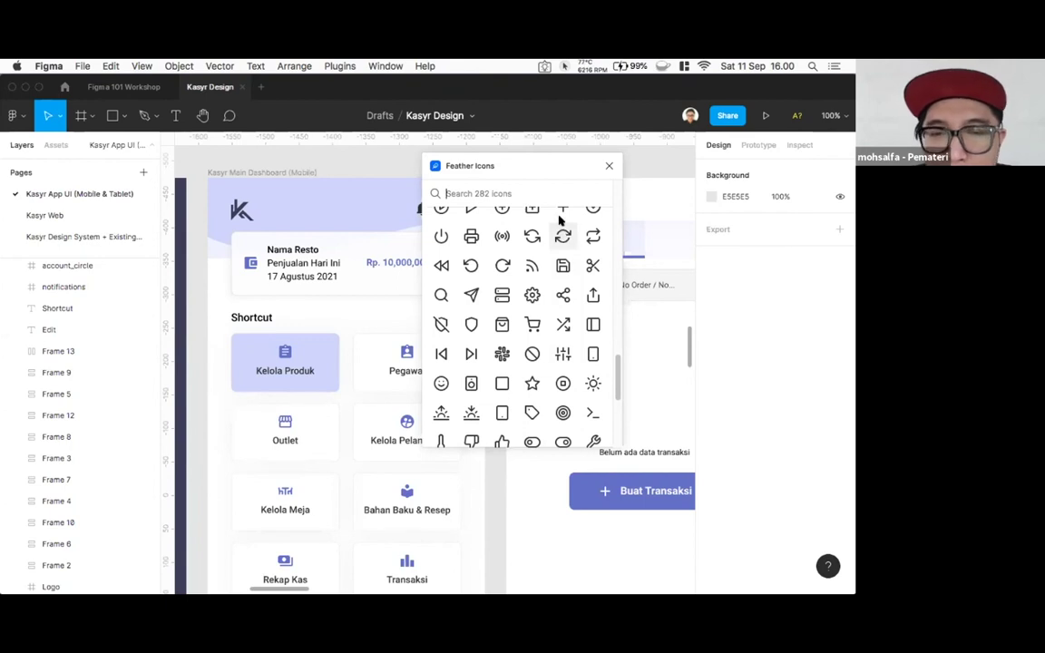
{"action": "scroll", "coordinate": [599, 359], "scroll_direction": "down", "scroll_amount": 1}
{"action": "left_click_drag", "start_coordinate": [617, 368], "coordinate": [598, 195]}
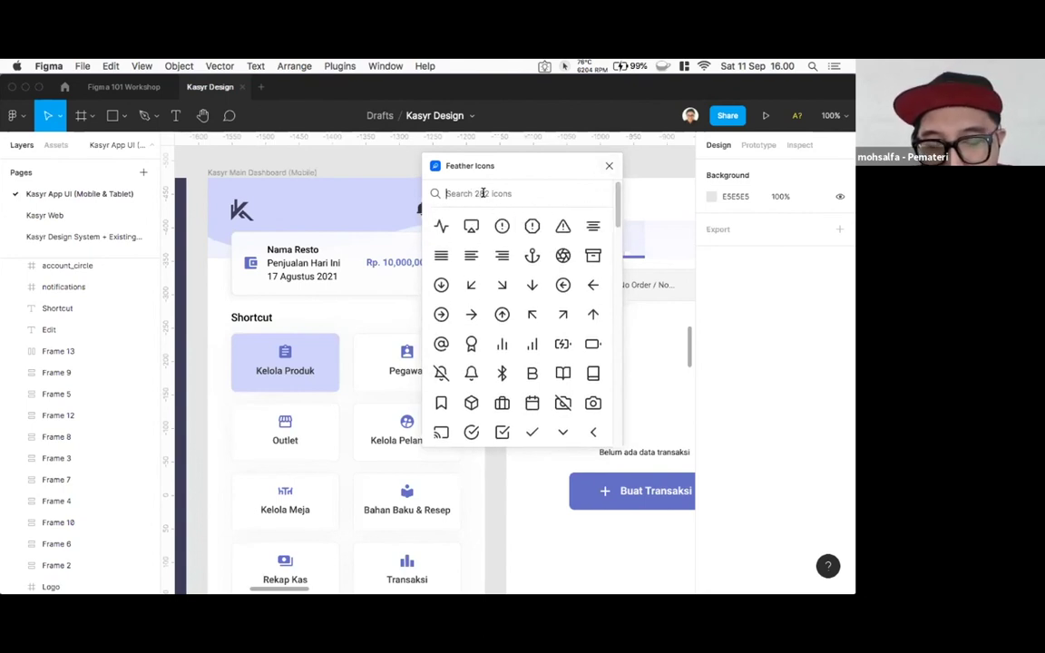
{"action": "left_click_drag", "start_coordinate": [508, 172], "coordinate": [584, 205]}
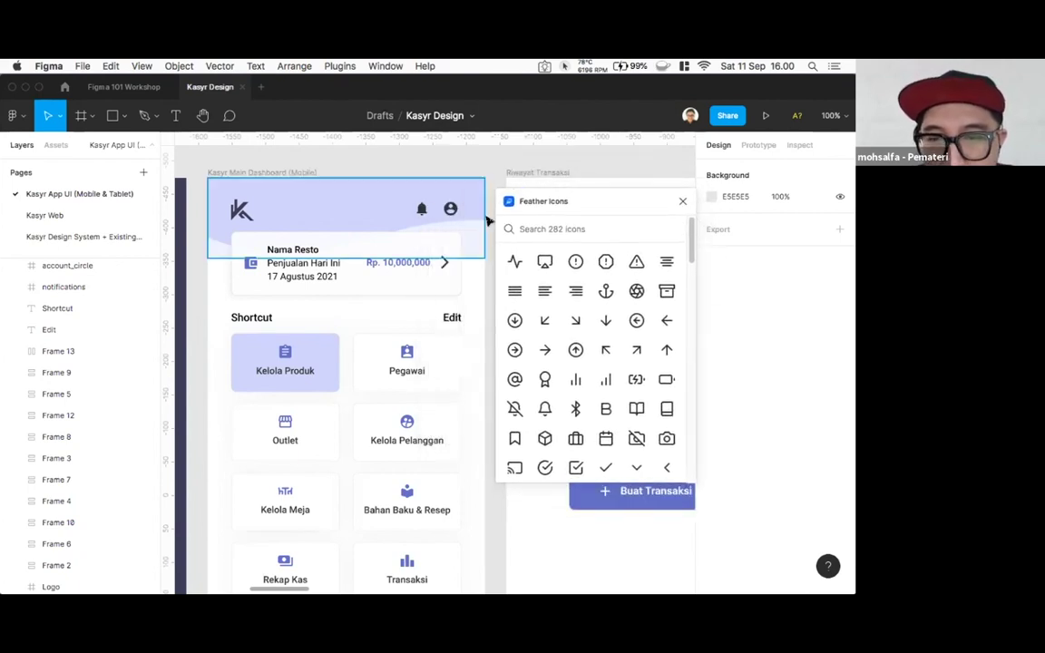
- Insert the activity and arrow-down-circle icons from Feather Icons into the empty canvas above the mobile dashboard
{"action": "scroll", "coordinate": [482, 222], "scroll_direction": "up", "scroll_amount": 5}
{"action": "left_click", "coordinate": [516, 263]}
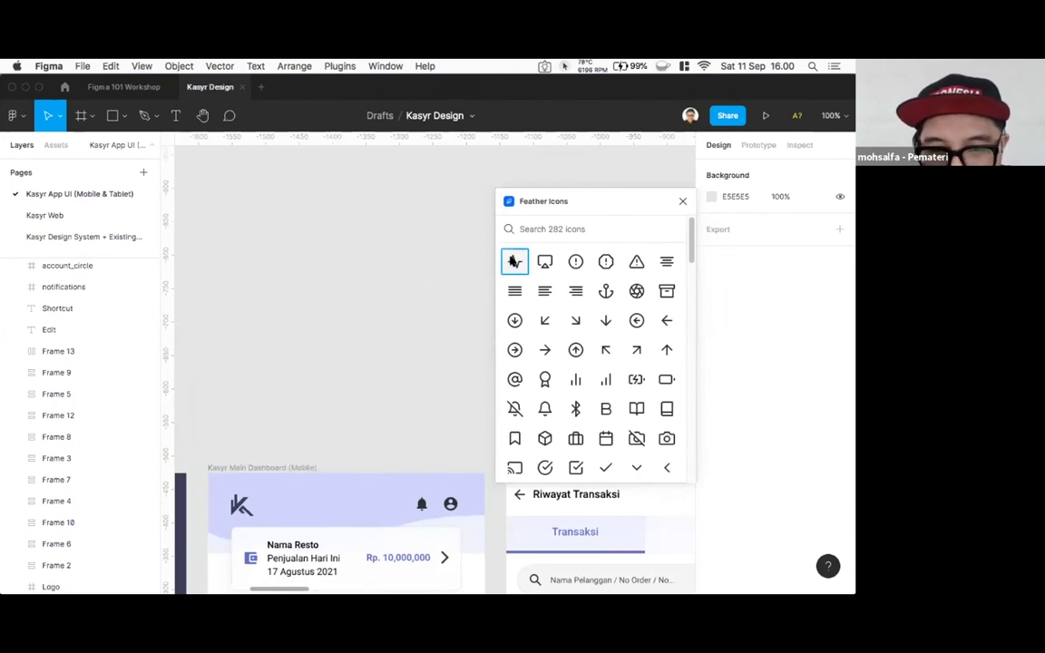
{"action": "left_click", "coordinate": [514, 261]}
{"action": "left_click", "coordinate": [515, 320]}
{"action": "left_click_drag", "start_coordinate": [436, 370], "coordinate": [404, 331]}
- Add the instagram and maximize icons, placing maximize between the instagram and activity icons
{"action": "scroll", "coordinate": [595, 396], "scroll_direction": "down", "scroll_amount": 6}
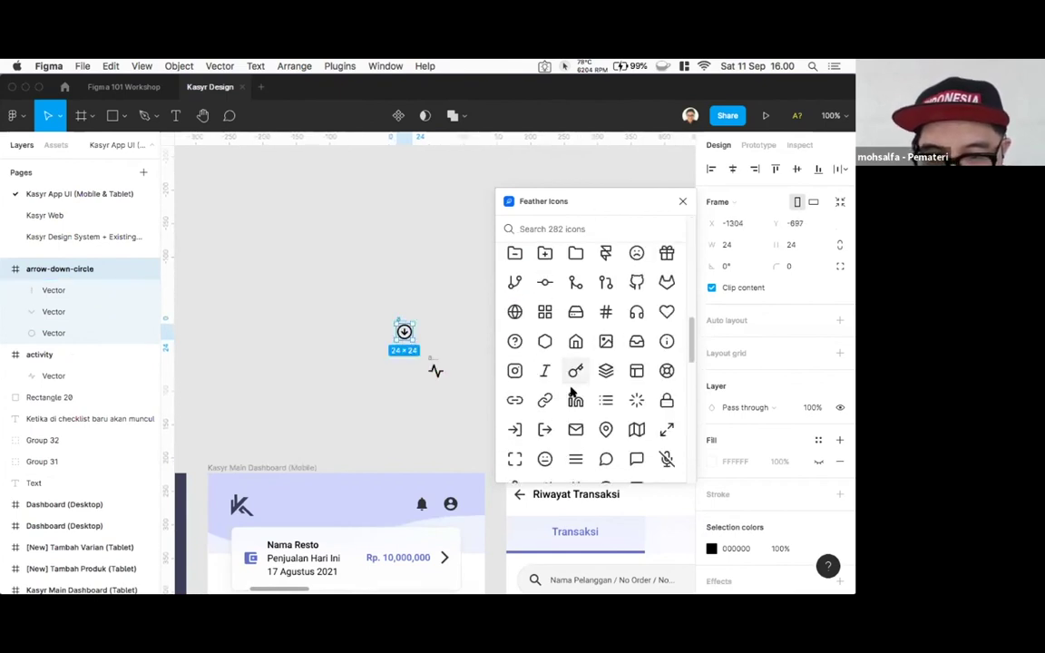
{"action": "left_click", "coordinate": [572, 409]}
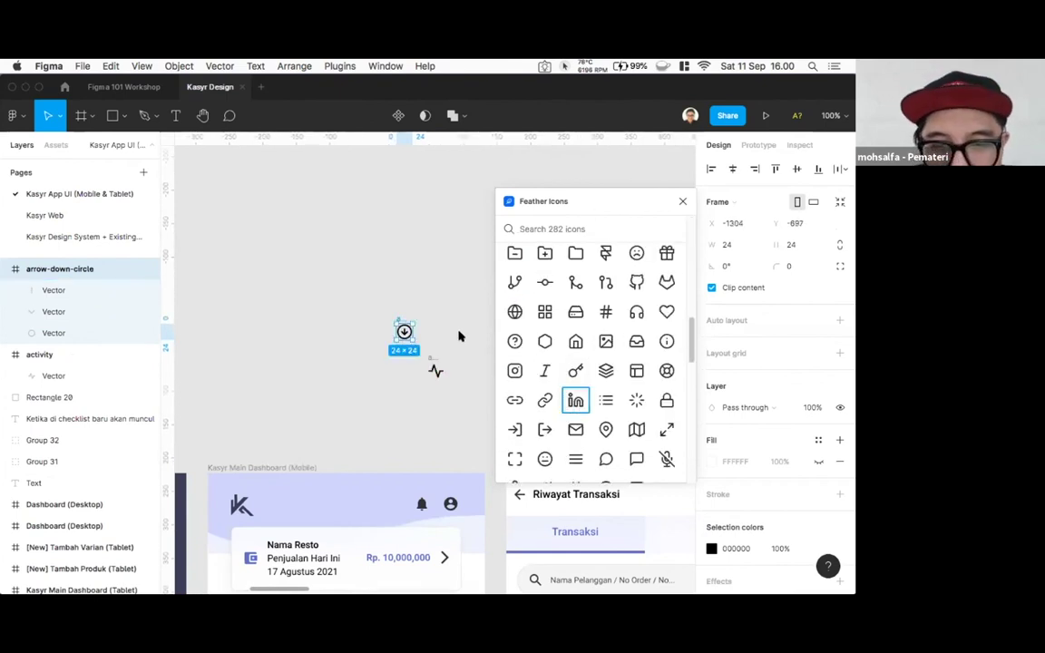
{"action": "left_click_drag", "start_coordinate": [515, 374], "coordinate": [387, 374]}
{"action": "scroll", "coordinate": [566, 417], "scroll_direction": "down", "scroll_amount": 3}
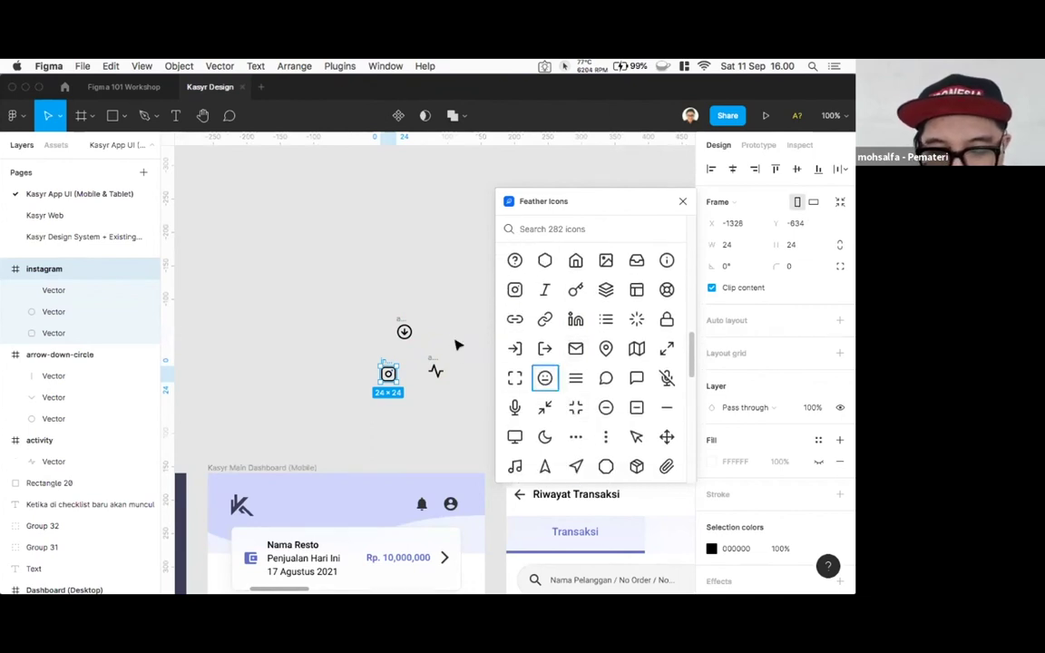
{"action": "left_click", "coordinate": [514, 379]}
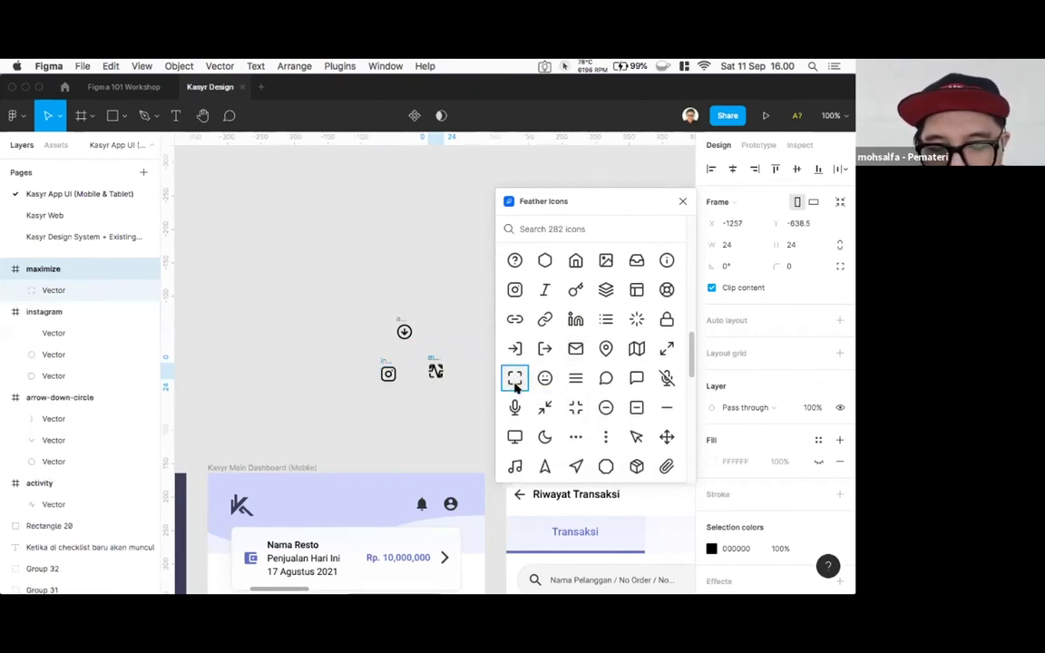
{"action": "left_click_drag", "start_coordinate": [436, 372], "coordinate": [410, 351]}
{"action": "left_click", "coordinate": [466, 355]}
{"action": "left_click", "coordinate": [433, 362]}
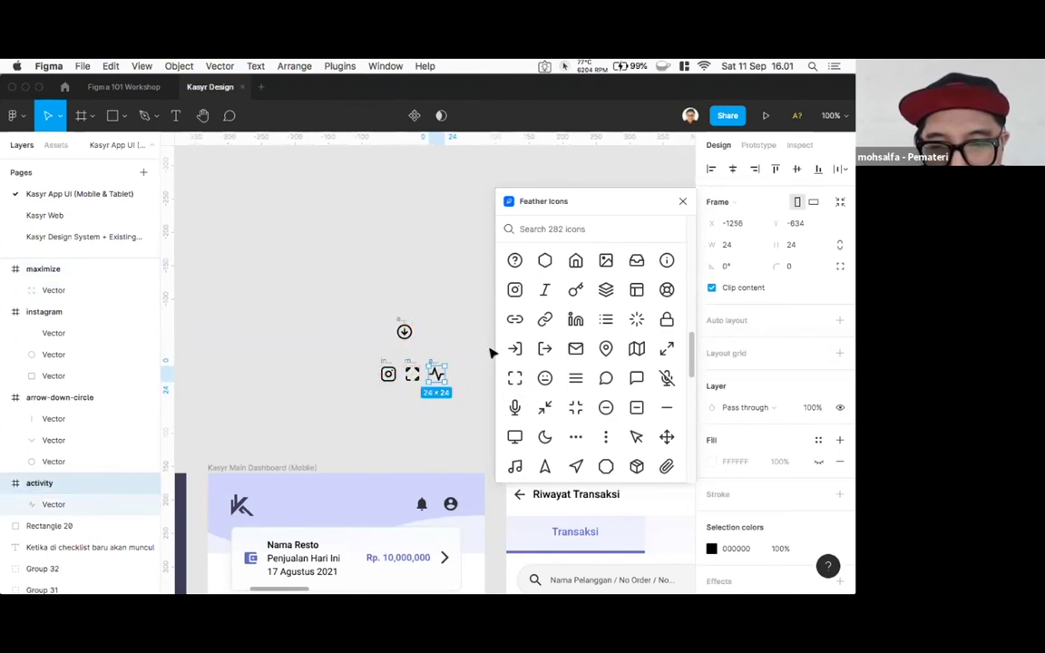
- Pick the microphone and counter-clockwise rotate icons in the plugin, and delete the four icons placed above the mobile dashboard
{"action": "left_click", "coordinate": [514, 406]}
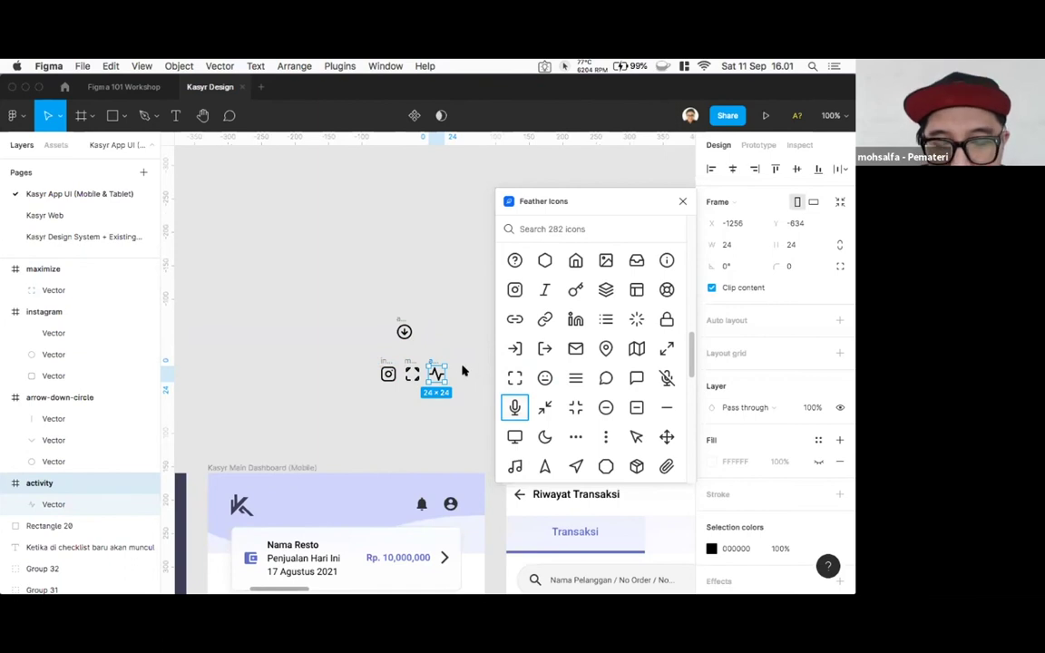
{"action": "scroll", "coordinate": [546, 379], "scroll_direction": "down", "scroll_amount": 10}
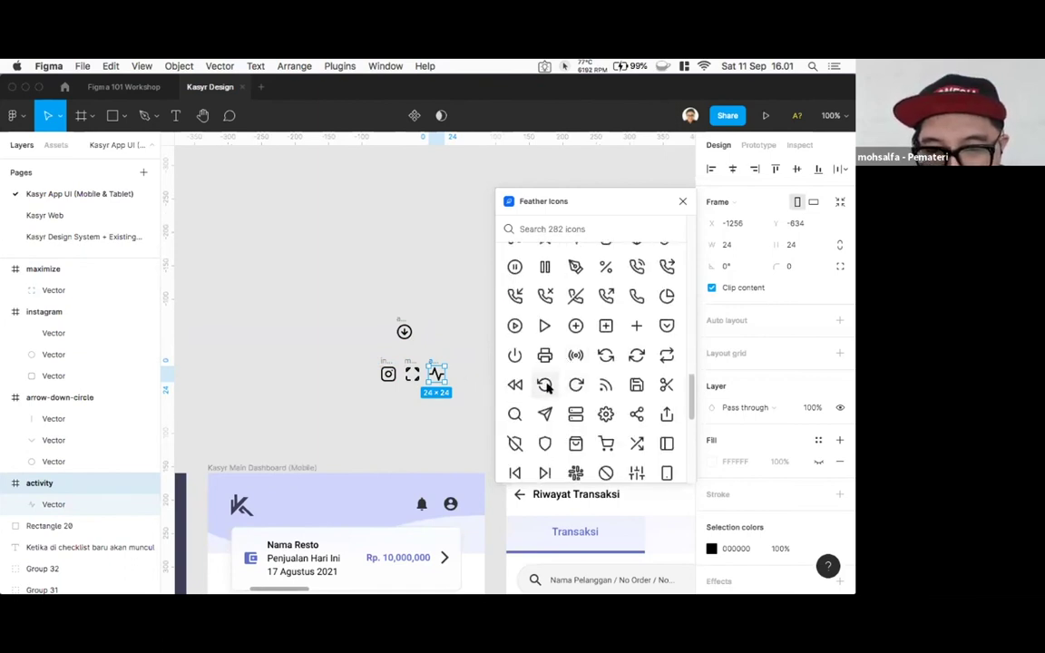
{"action": "left_click", "coordinate": [546, 385]}
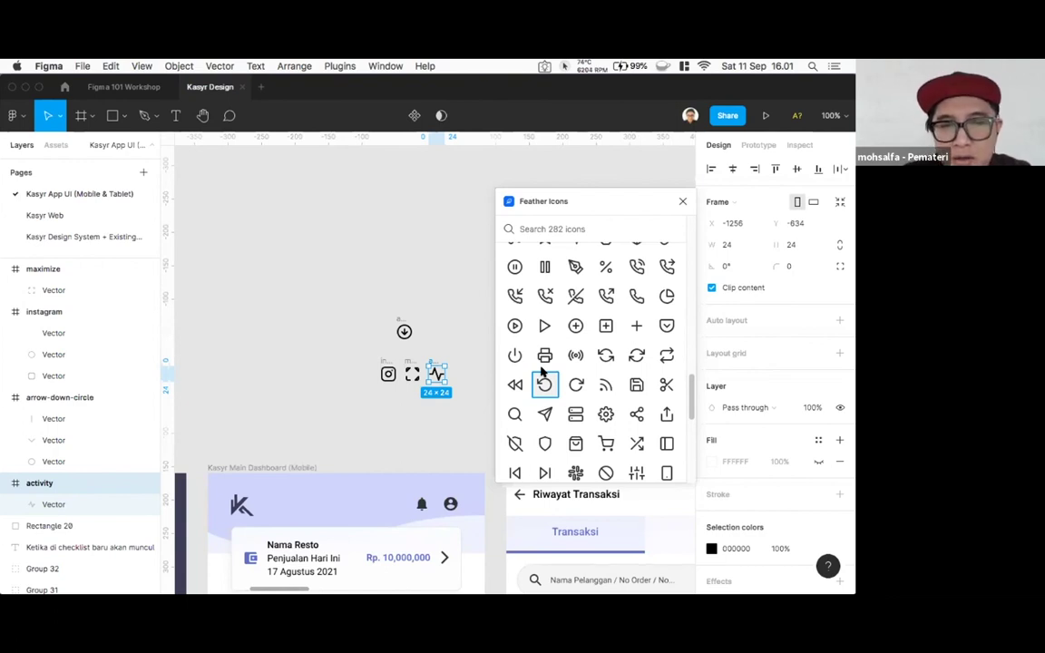
{"action": "left_click_drag", "start_coordinate": [344, 296], "coordinate": [475, 433]}
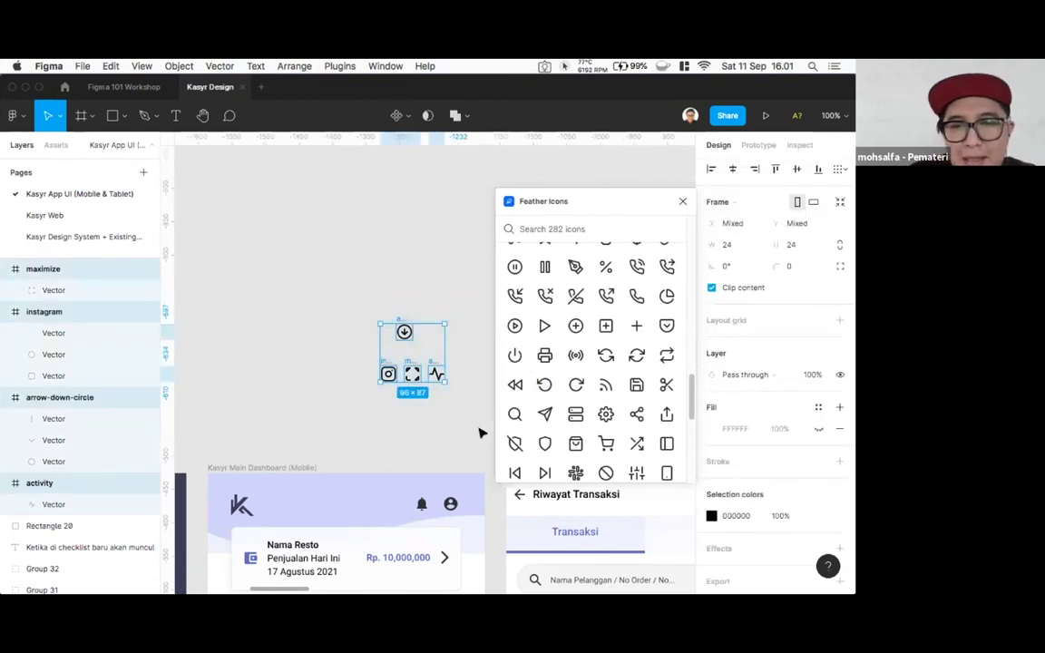
{"action": "key", "text": "Delete"}
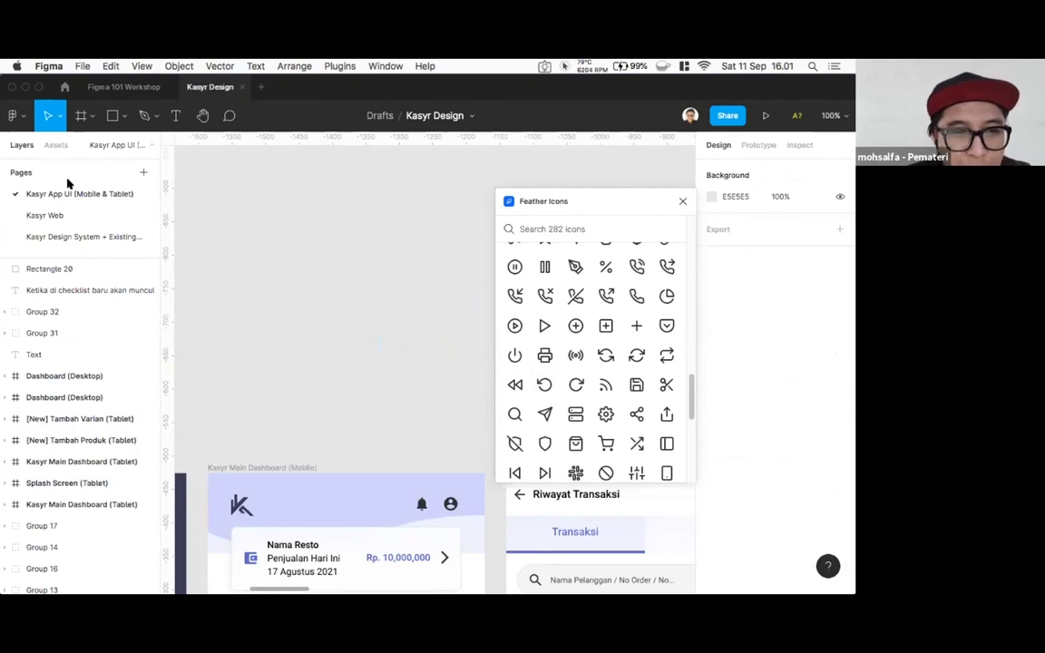
- Search the Figma Community for "material icon" and open the Material Design Icons file
{"action": "left_click", "coordinate": [115, 87]}
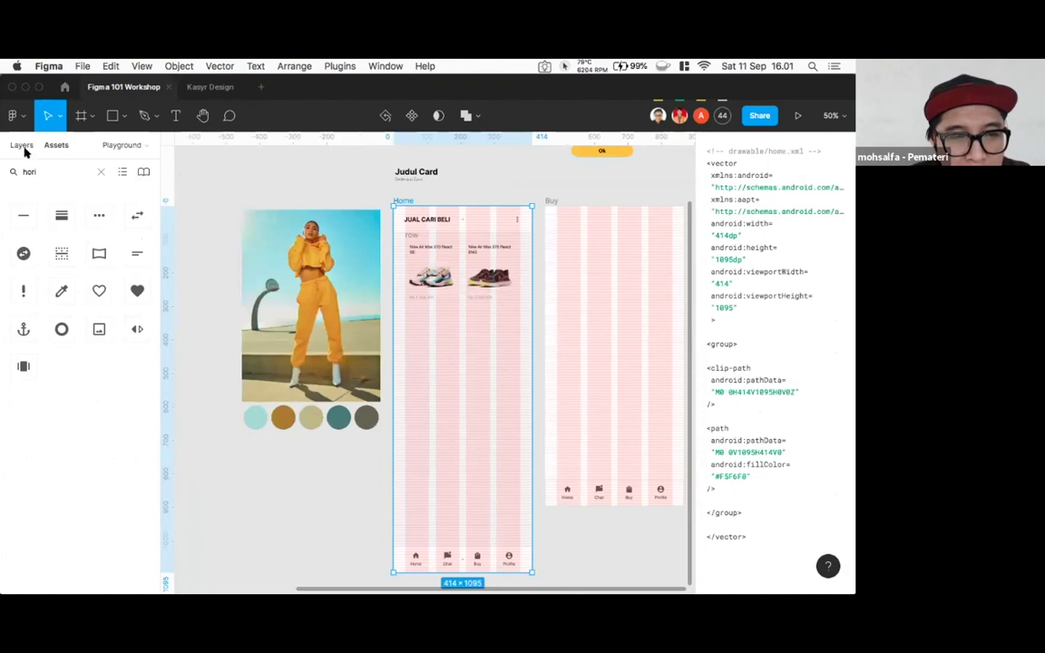
{"action": "left_click", "coordinate": [65, 87]}
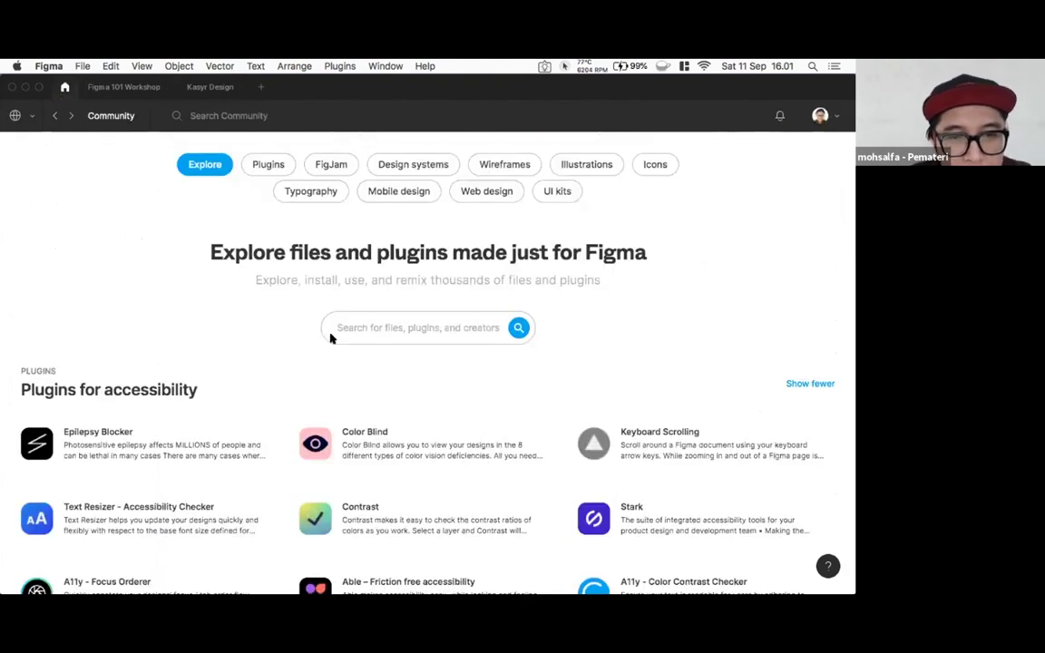
{"action": "left_click", "coordinate": [359, 324]}
{"action": "type", "text": "mat"}
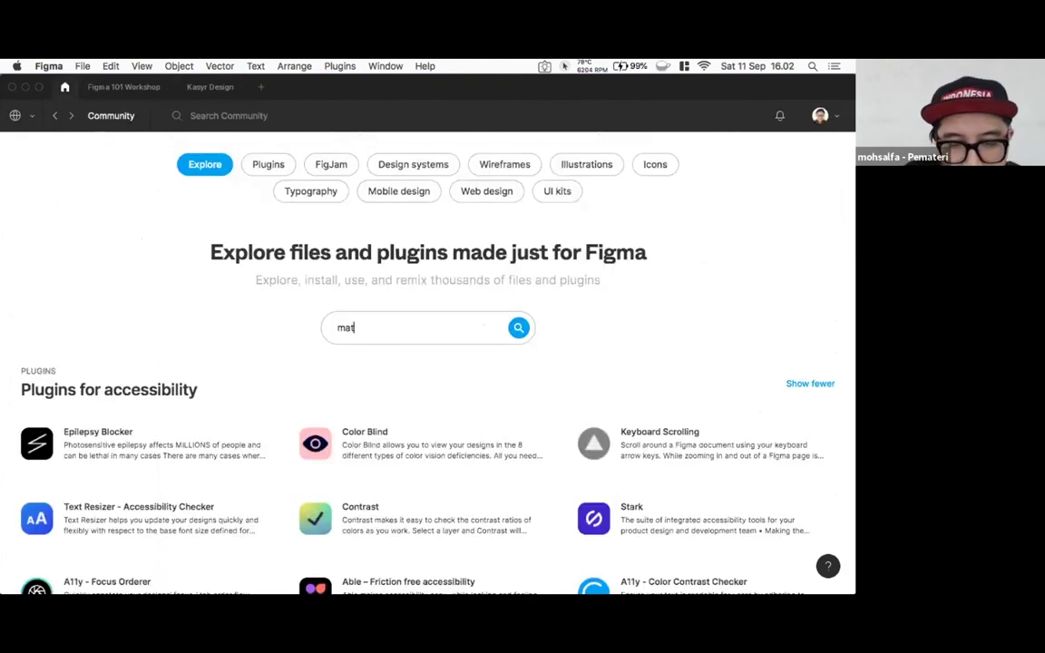
{"action": "type", "text": "erial icon"}
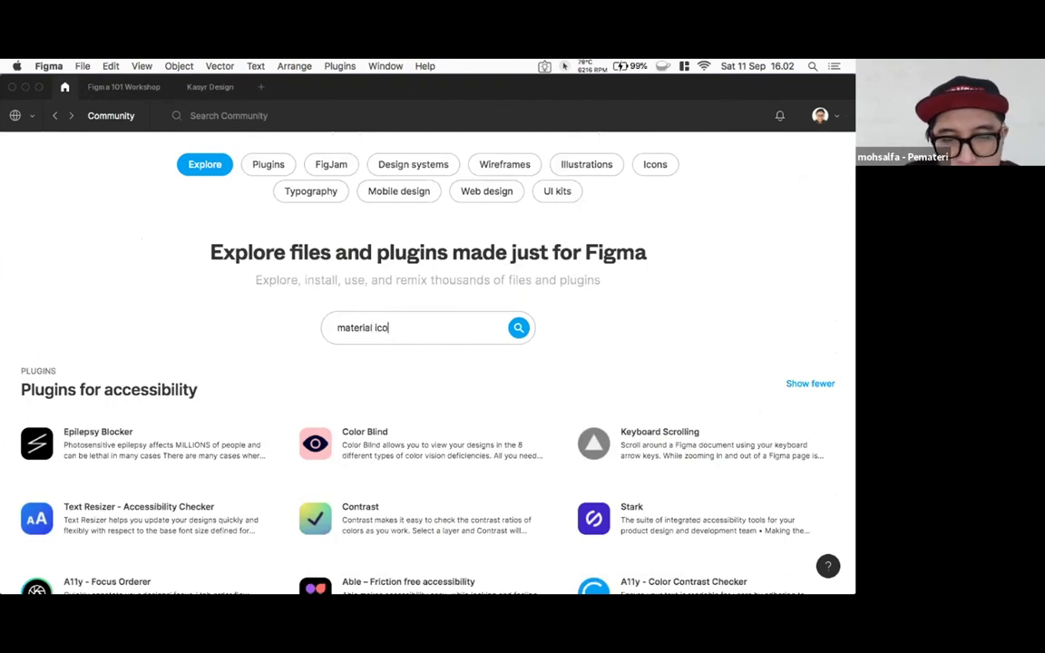
{"action": "key", "text": "Return"}
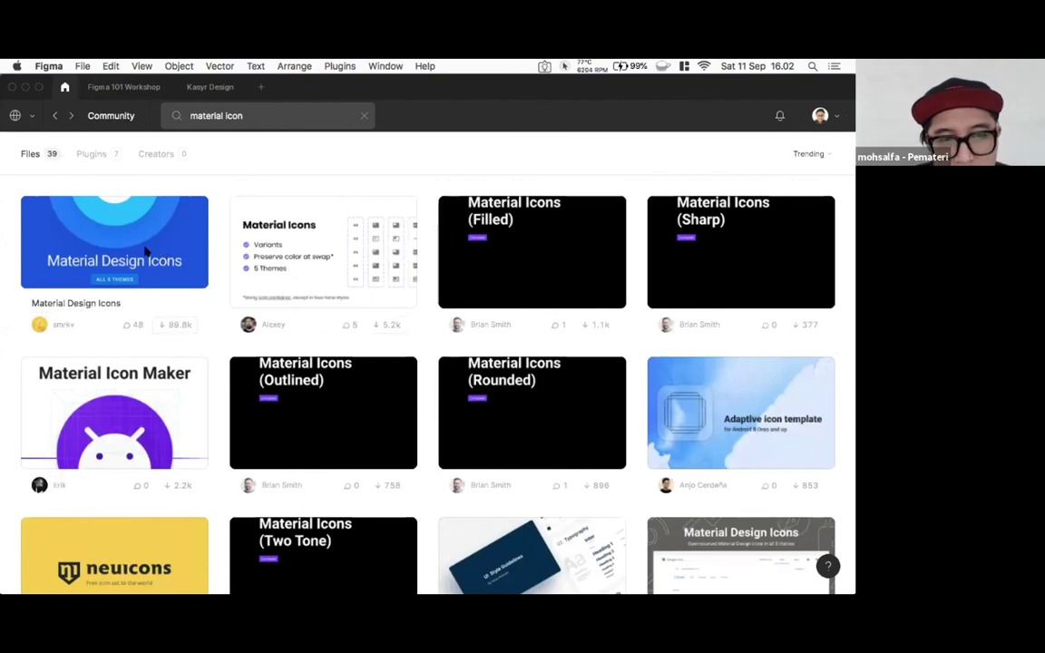
{"action": "left_click", "coordinate": [145, 253]}
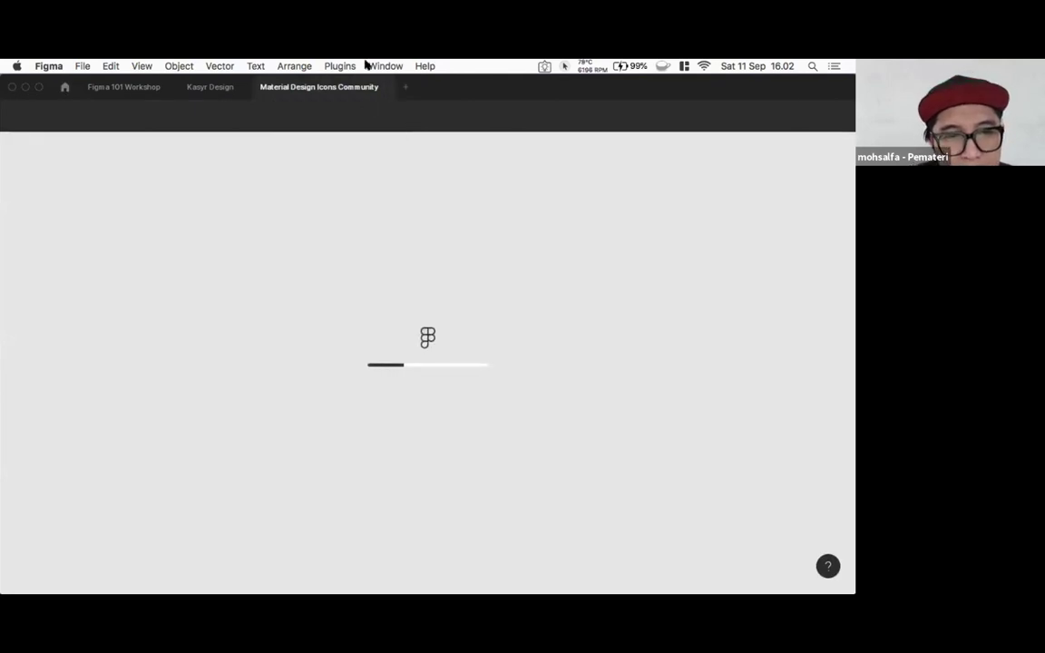
- Open the Basic Design Components page of the Figma 101 Workshop file and examine the Editor icons up close
{"action": "left_click", "coordinate": [134, 91]}
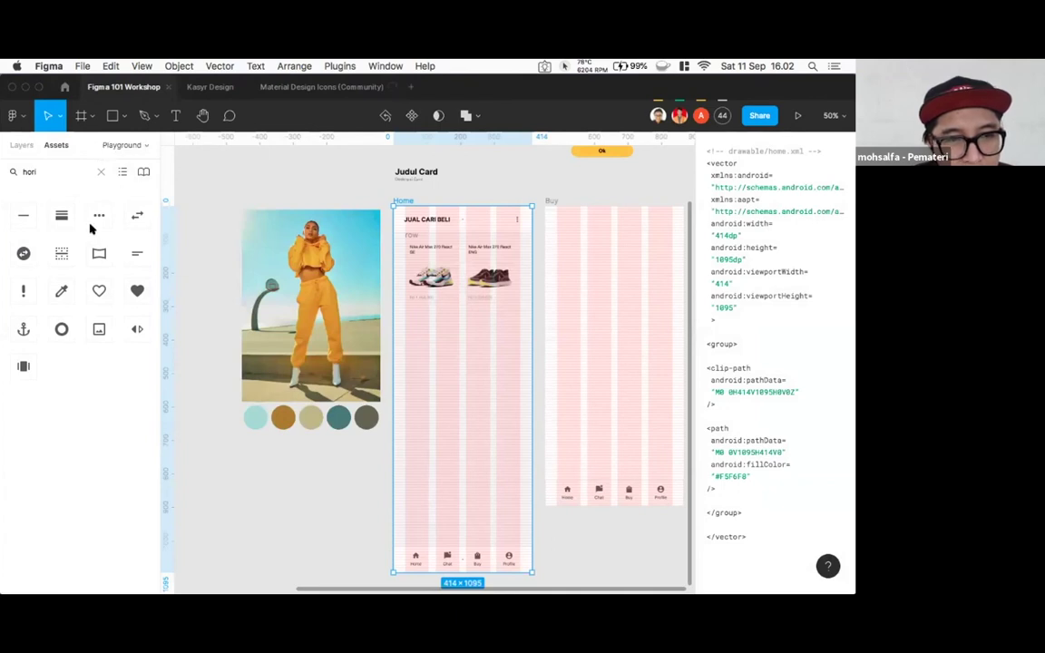
{"action": "left_click", "coordinate": [127, 146]}
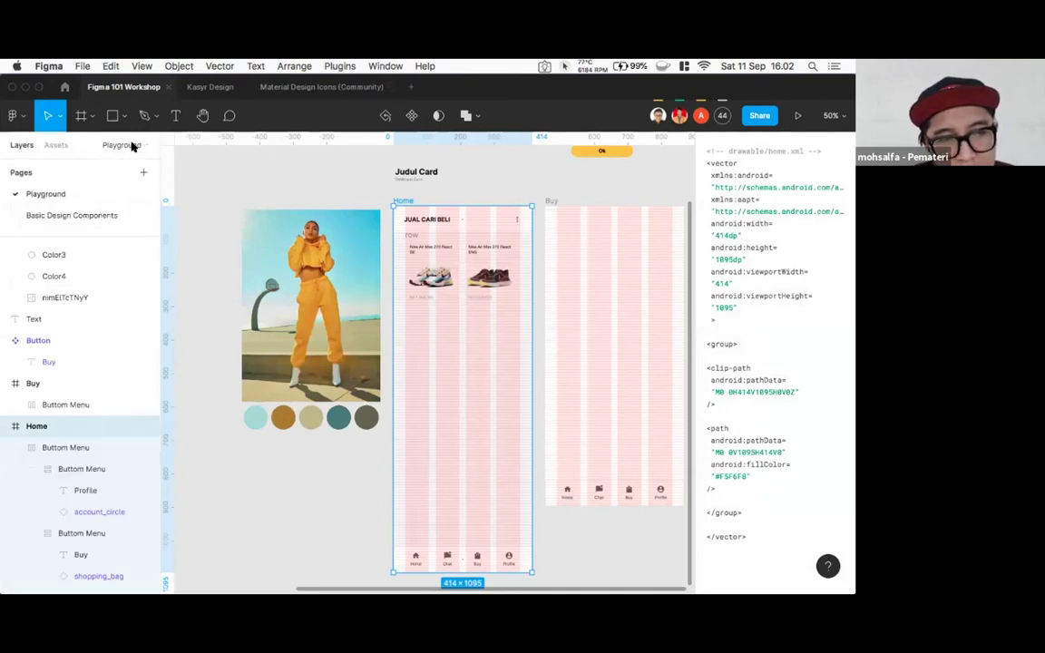
{"action": "left_click", "coordinate": [65, 215]}
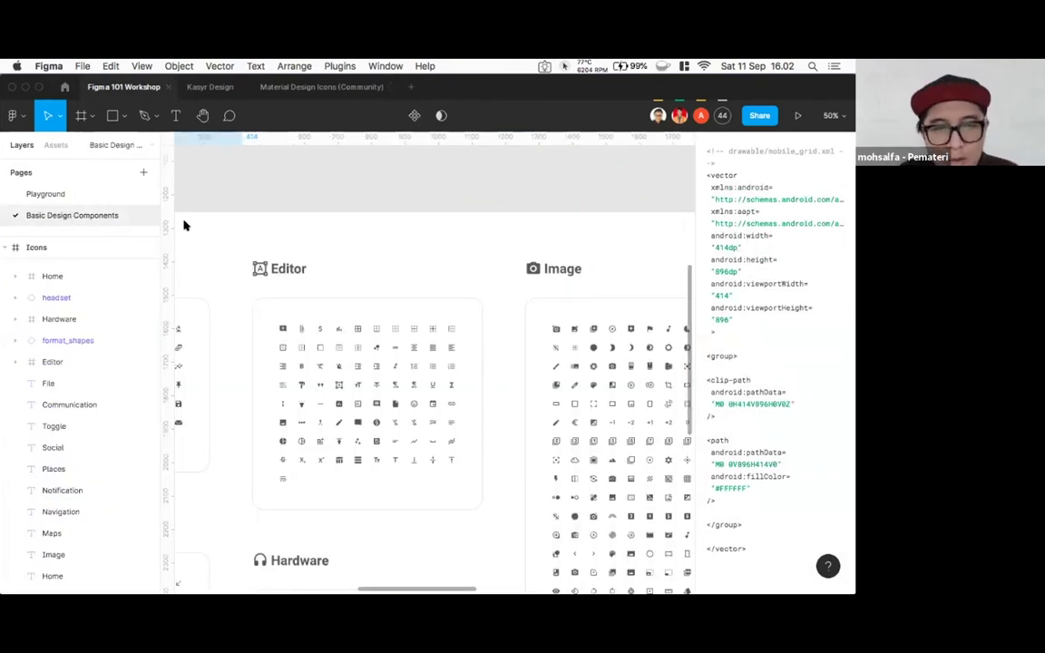
{"action": "key", "text": "super+equal"}
{"action": "key", "text": "super+equal"}
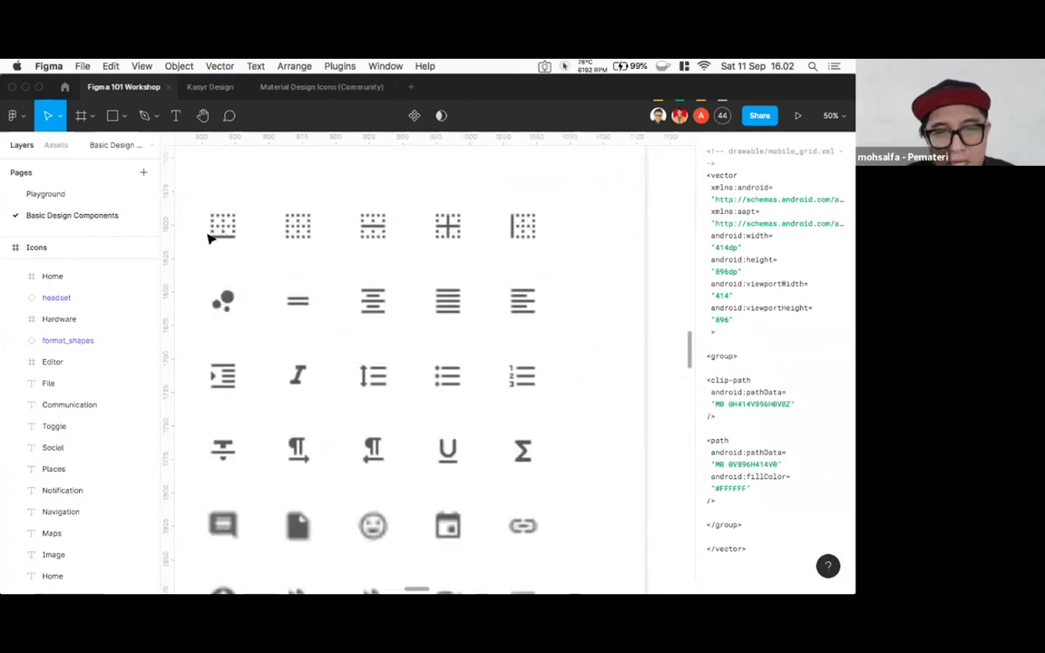
{"action": "scroll", "coordinate": [426, 300], "scroll_direction": "left", "scroll_amount": 4}
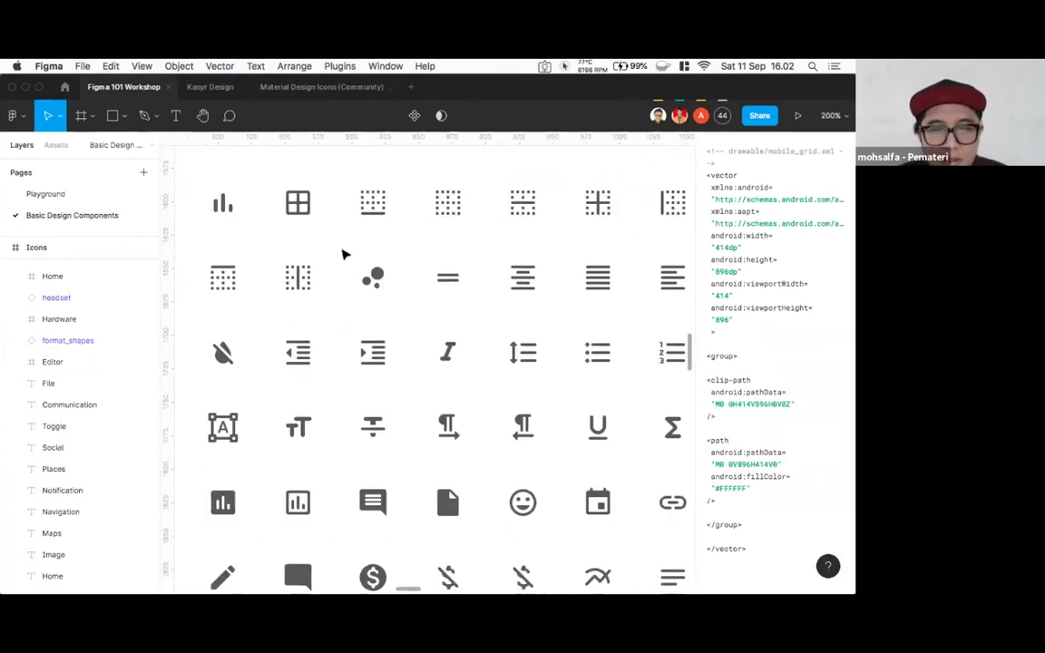
{"action": "scroll", "coordinate": [391, 286], "scroll_direction": "left", "scroll_amount": 2}
{"action": "scroll", "coordinate": [391, 286], "scroll_direction": "left", "scroll_amount": 3}
{"action": "scroll", "coordinate": [391, 286], "scroll_direction": "up", "scroll_amount": 1}
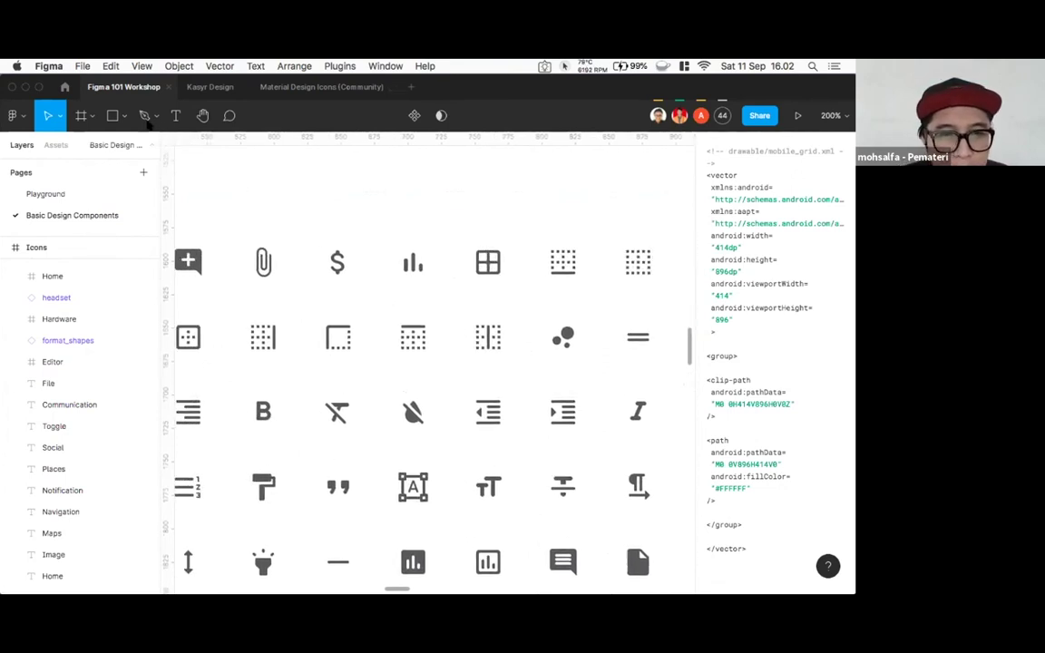
- Draw a closed triangle about 36 px wide and high with the Pen tool, pointing right, above the Editor frame's paperclip icon
{"action": "left_click", "coordinate": [146, 116]}
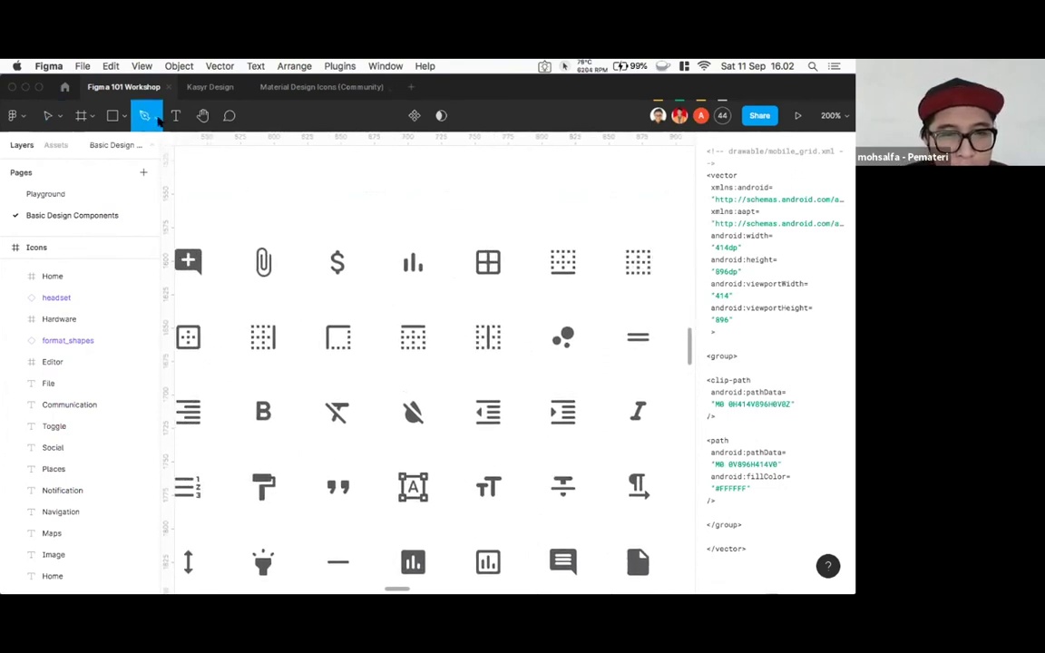
{"action": "left_click", "coordinate": [157, 118]}
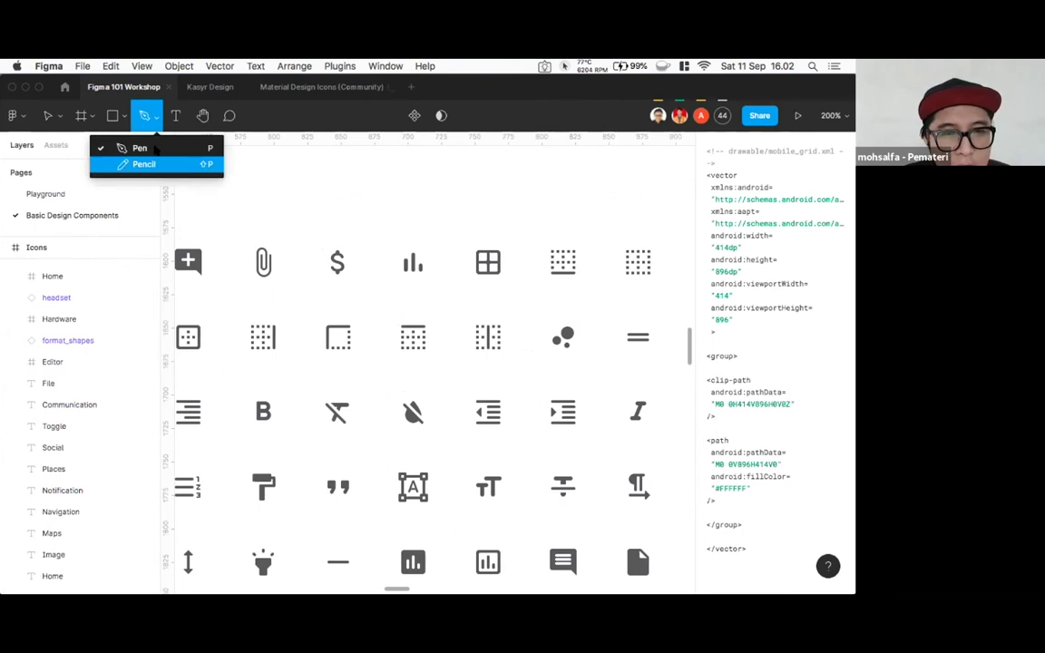
{"action": "left_click", "coordinate": [155, 147]}
{"action": "left_click", "coordinate": [215, 178]}
{"action": "left_click", "coordinate": [216, 226]}
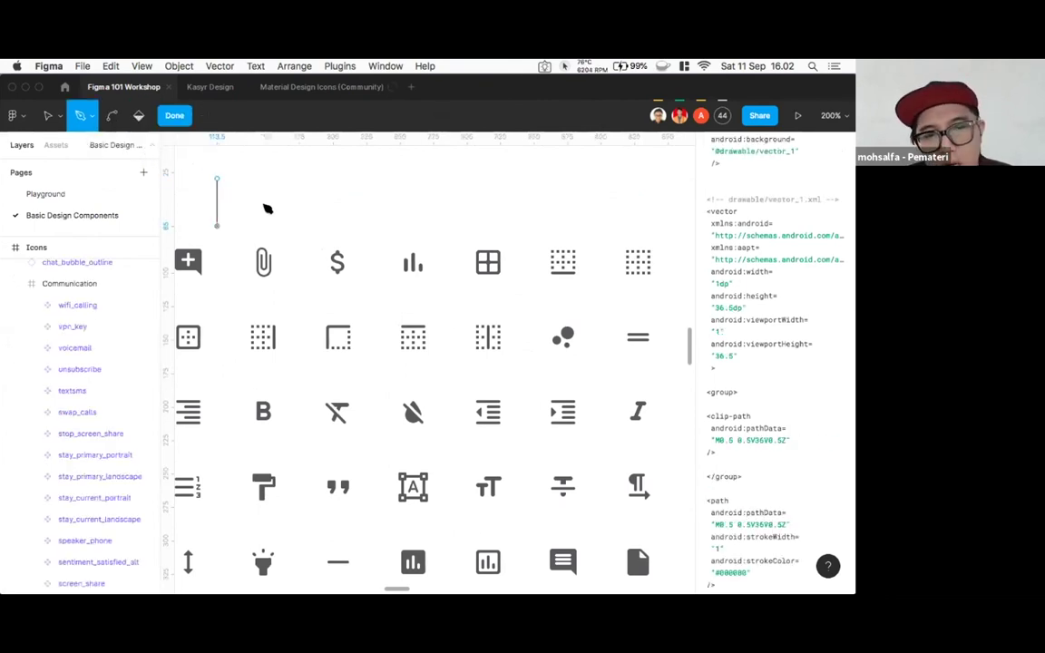
{"action": "left_click", "coordinate": [263, 205]}
{"action": "left_click", "coordinate": [216, 179]}
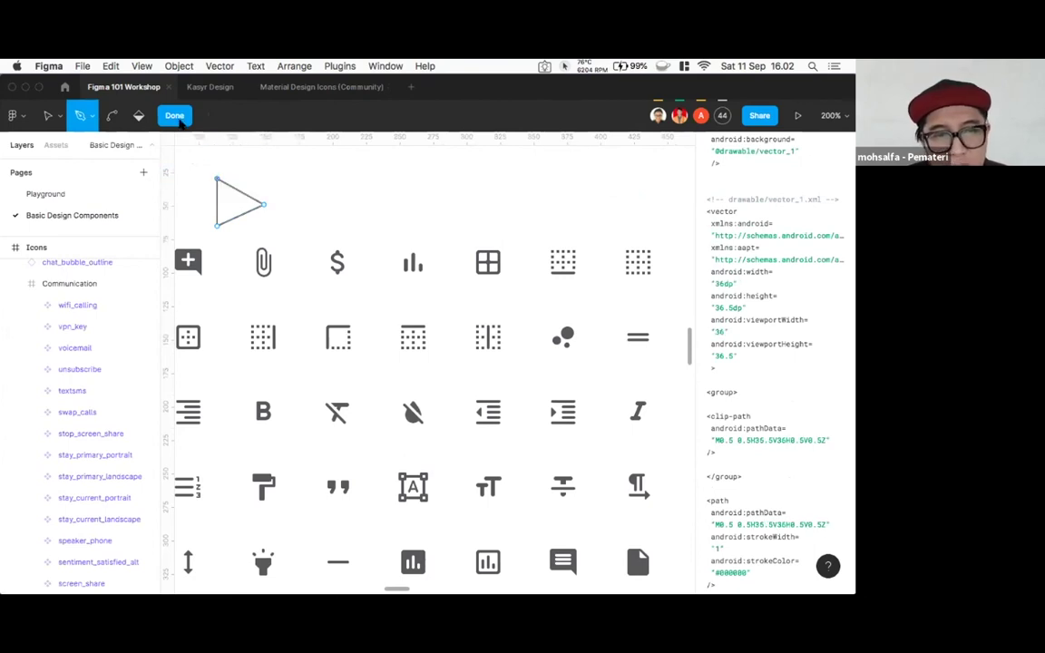
{"action": "left_click", "coordinate": [180, 122]}
{"action": "left_click", "coordinate": [291, 245]}
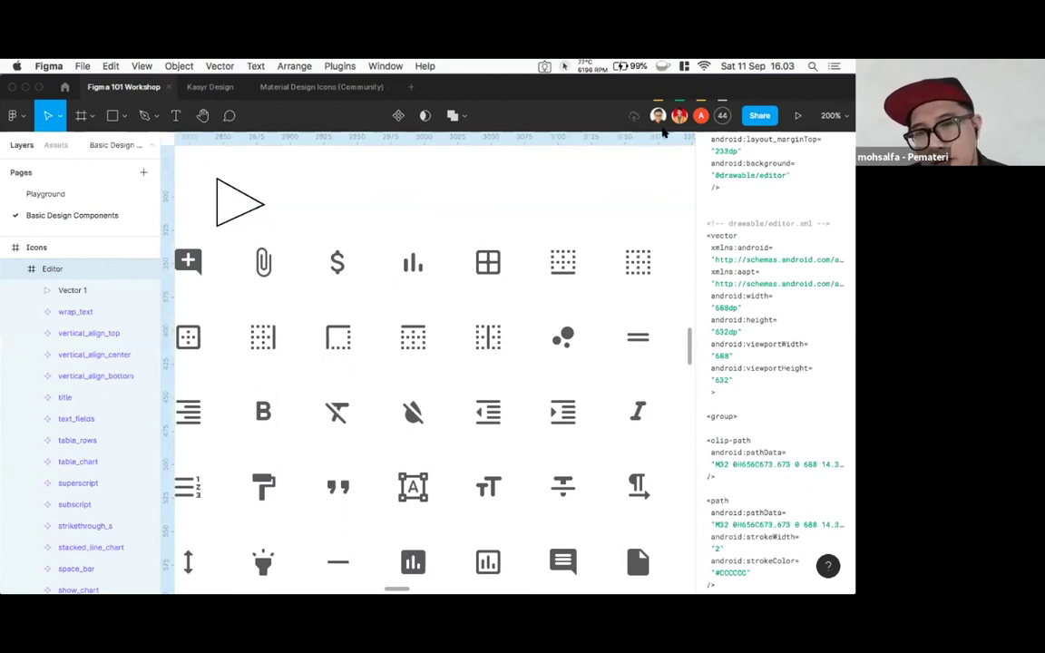
- Show the full list of people currently in the file and look through it to the end
{"action": "left_click", "coordinate": [723, 117]}
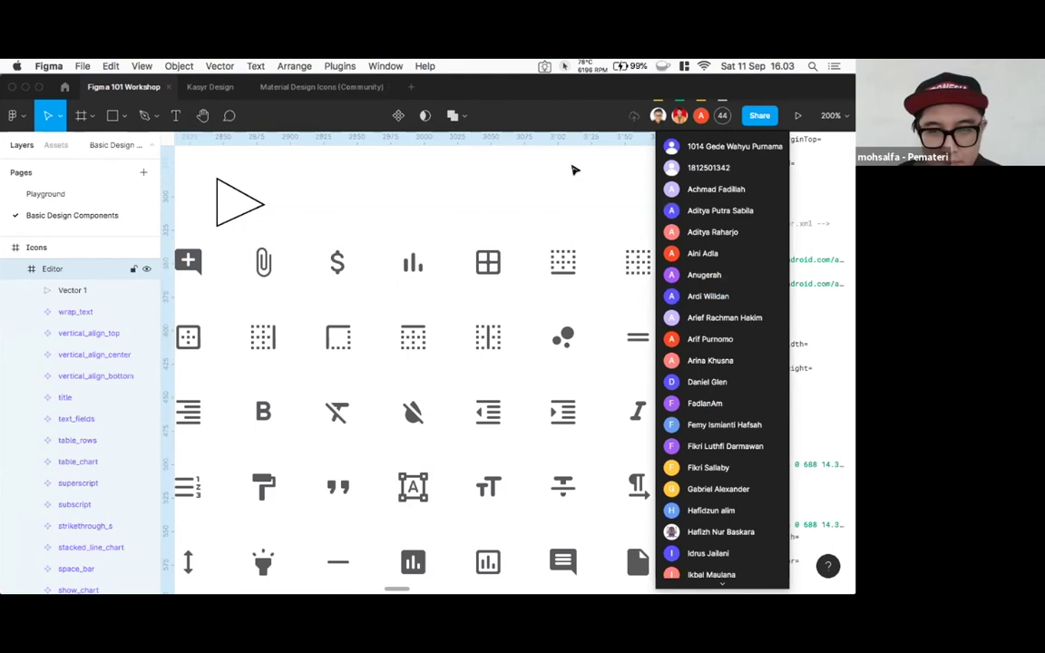
{"action": "scroll", "coordinate": [702, 349], "scroll_direction": "down", "scroll_amount": 5}
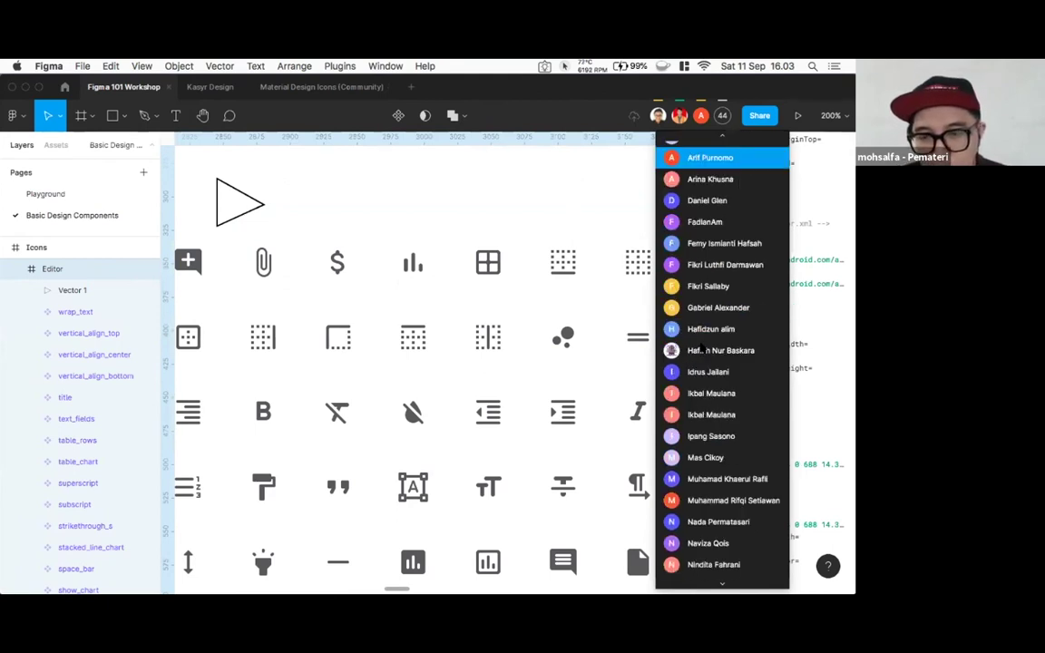
{"action": "scroll", "coordinate": [700, 358], "scroll_direction": "down", "scroll_amount": 8}
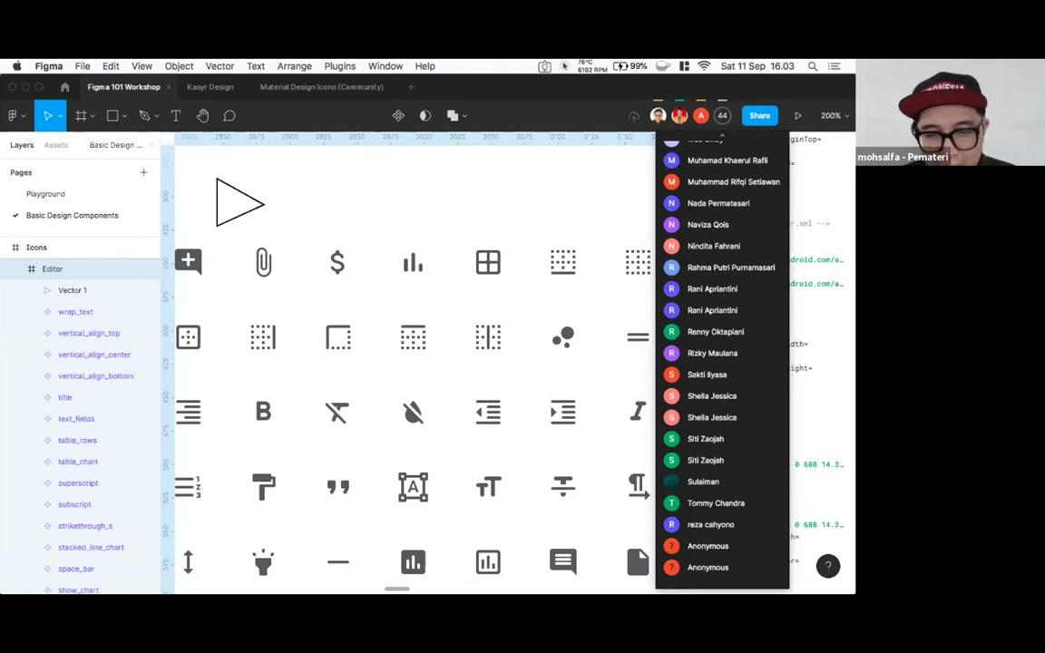
- Switch to the Figma 101 presentation in PowerPoint and browse back through the slide thumbnails before slide 71
{"action": "left_click", "coordinate": [550, 574]}
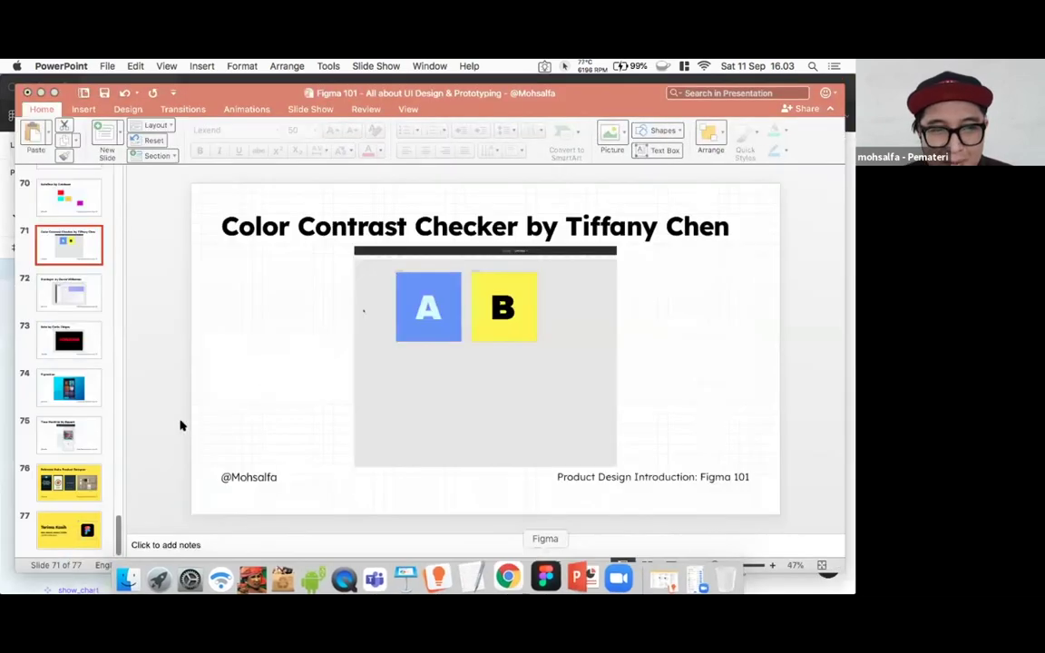
{"action": "scroll", "coordinate": [116, 476], "scroll_direction": "up", "scroll_amount": 10}
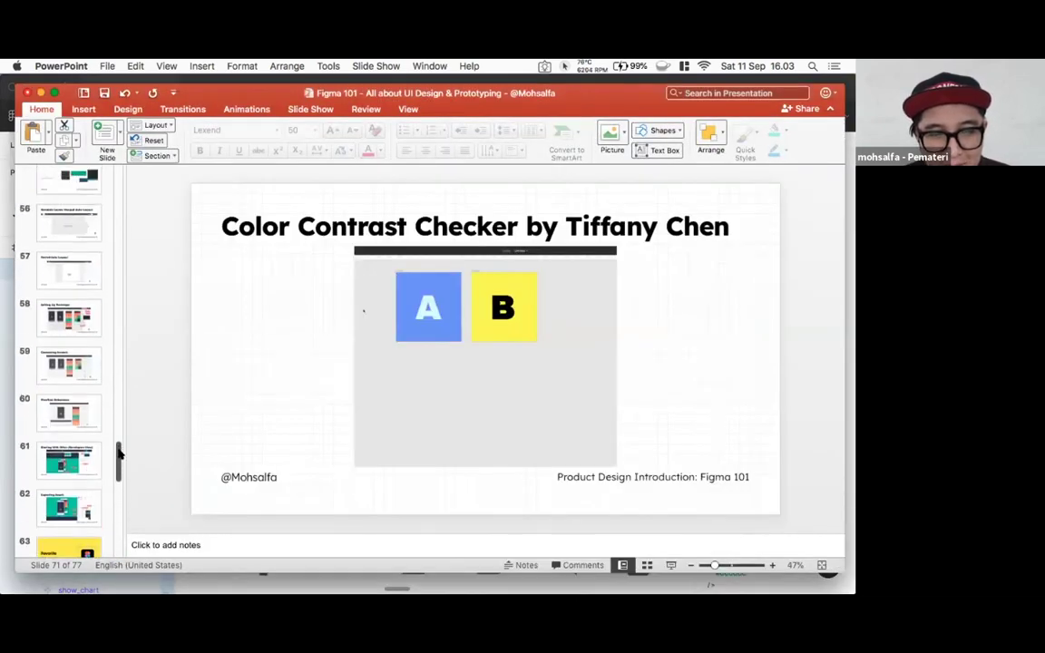